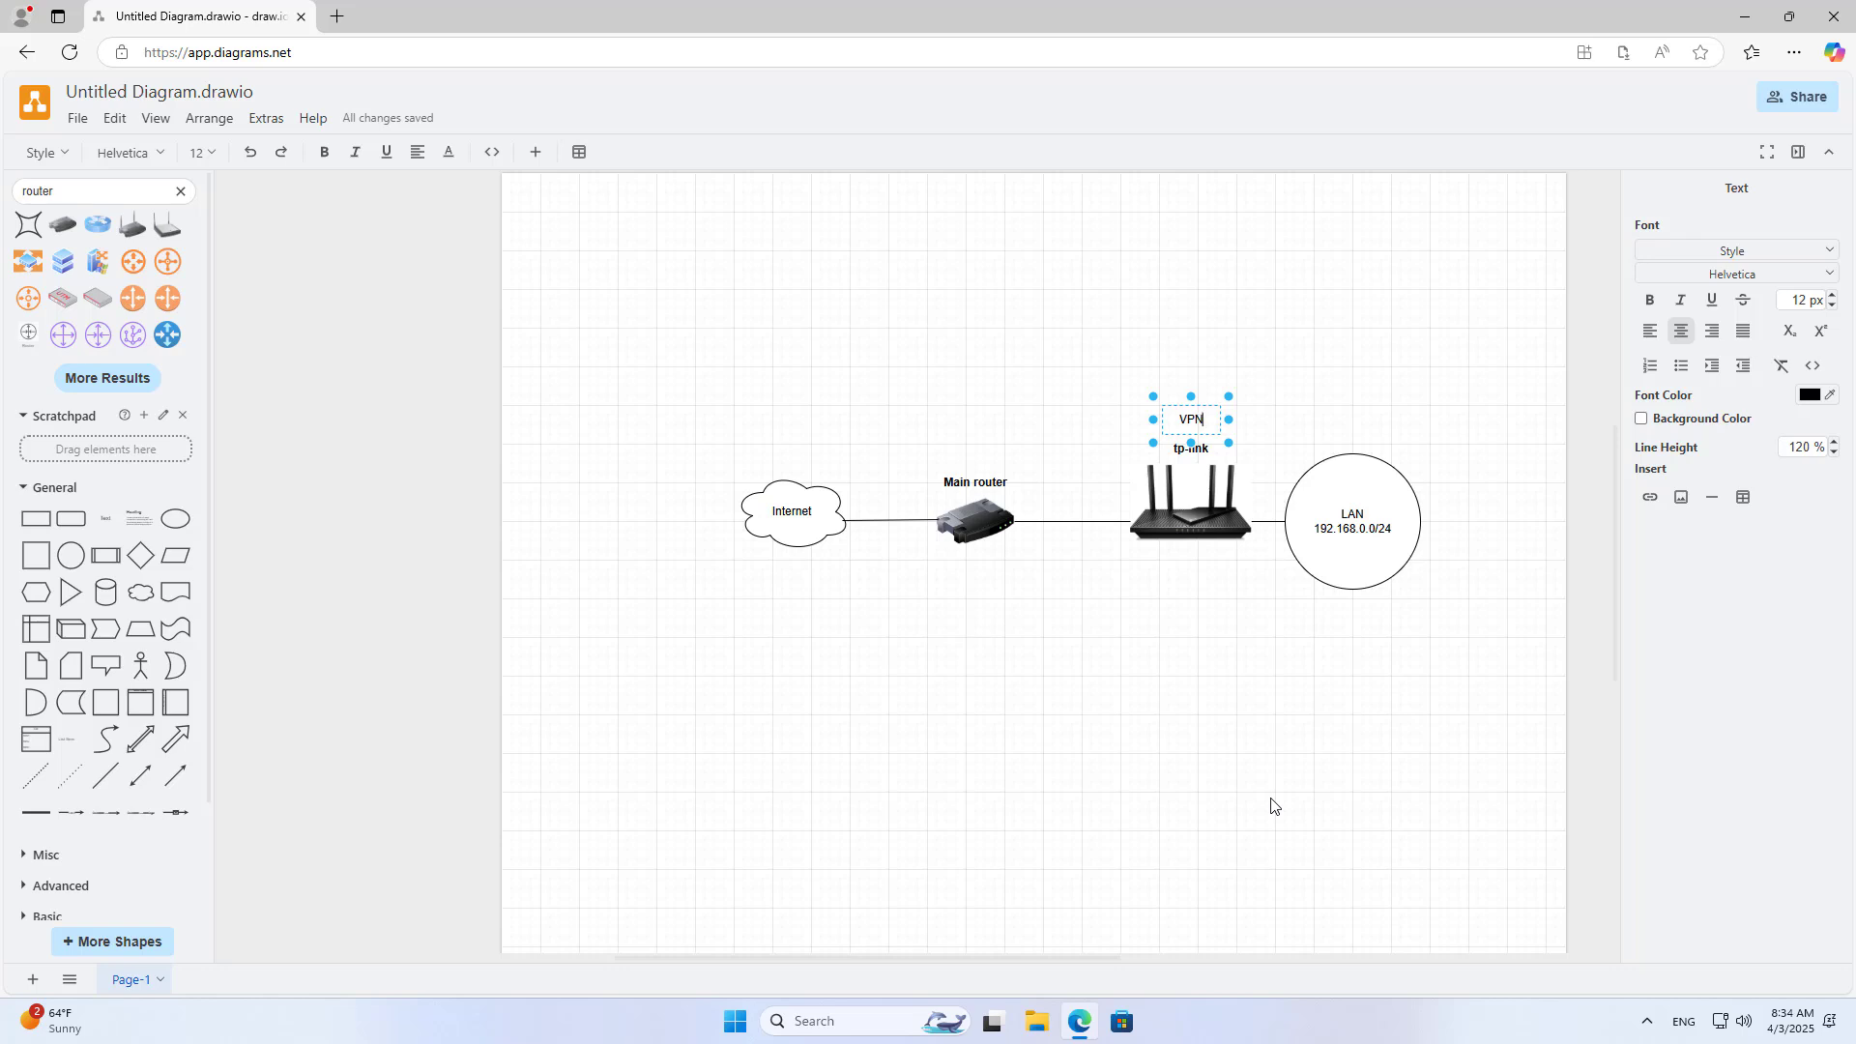
Step: Complete the 'VPN server PPTP' label above the tp-link router and widen it to one line
type("rver PPTP")
mouse_move(1229, 419)
left_mouse_down()
mouse_move(1287, 422)
mouse_move(1200, 423)
left_mouse_up()
left_click(1209, 616)
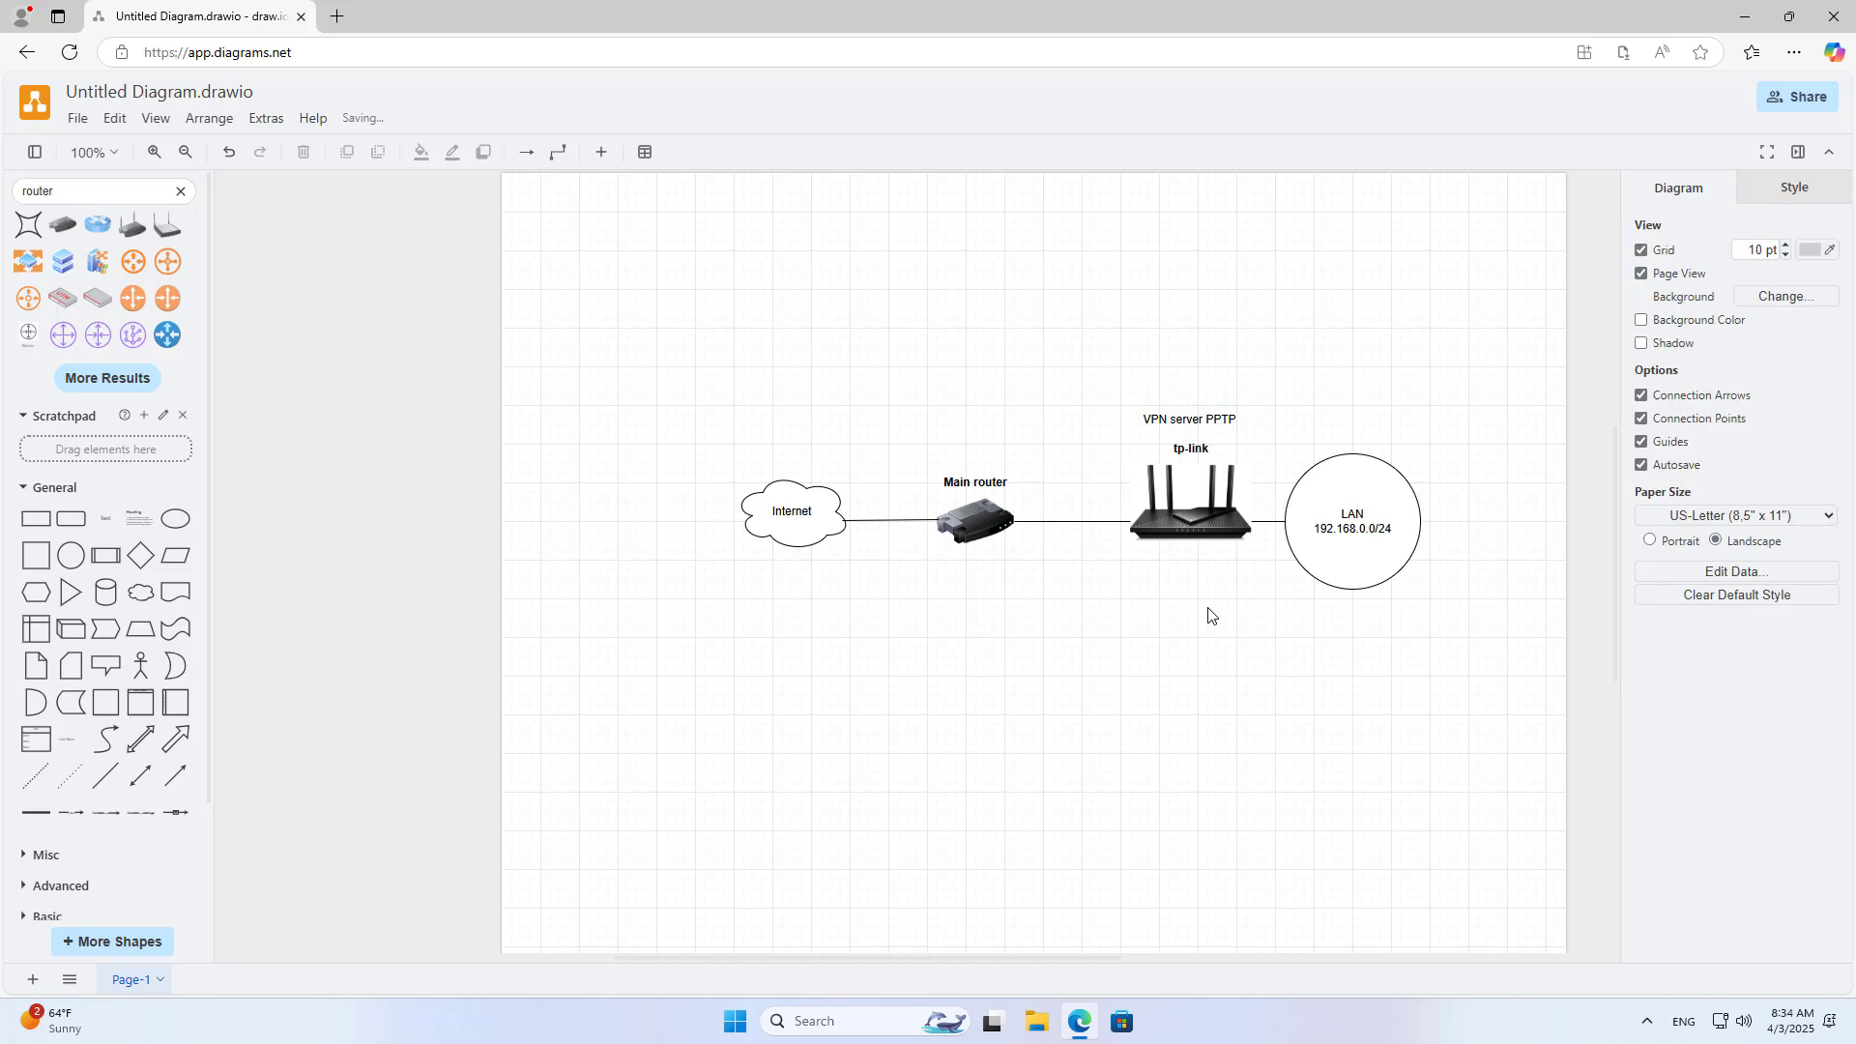
left_click(1186, 522)
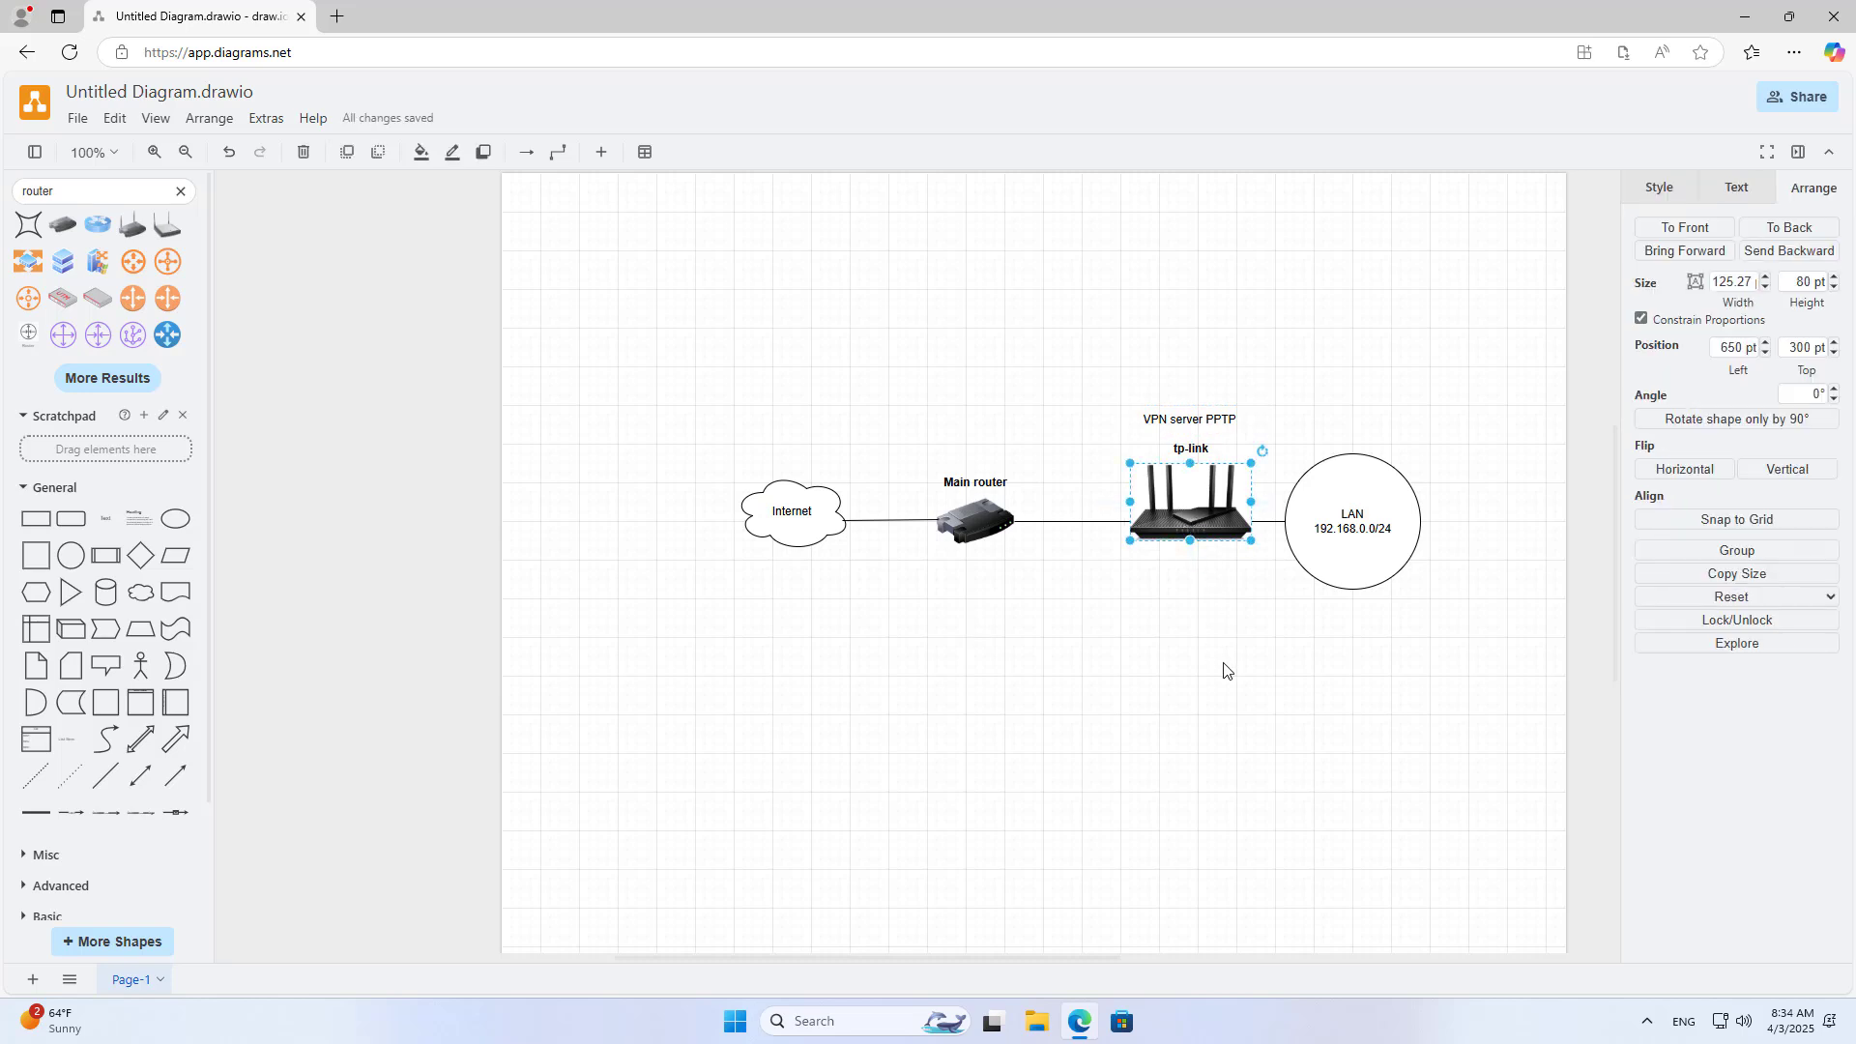
Step: Load the router admin page at 192.168.0.1 and tplinkwifi.net over plain http in new tabs
left_click(337, 16)
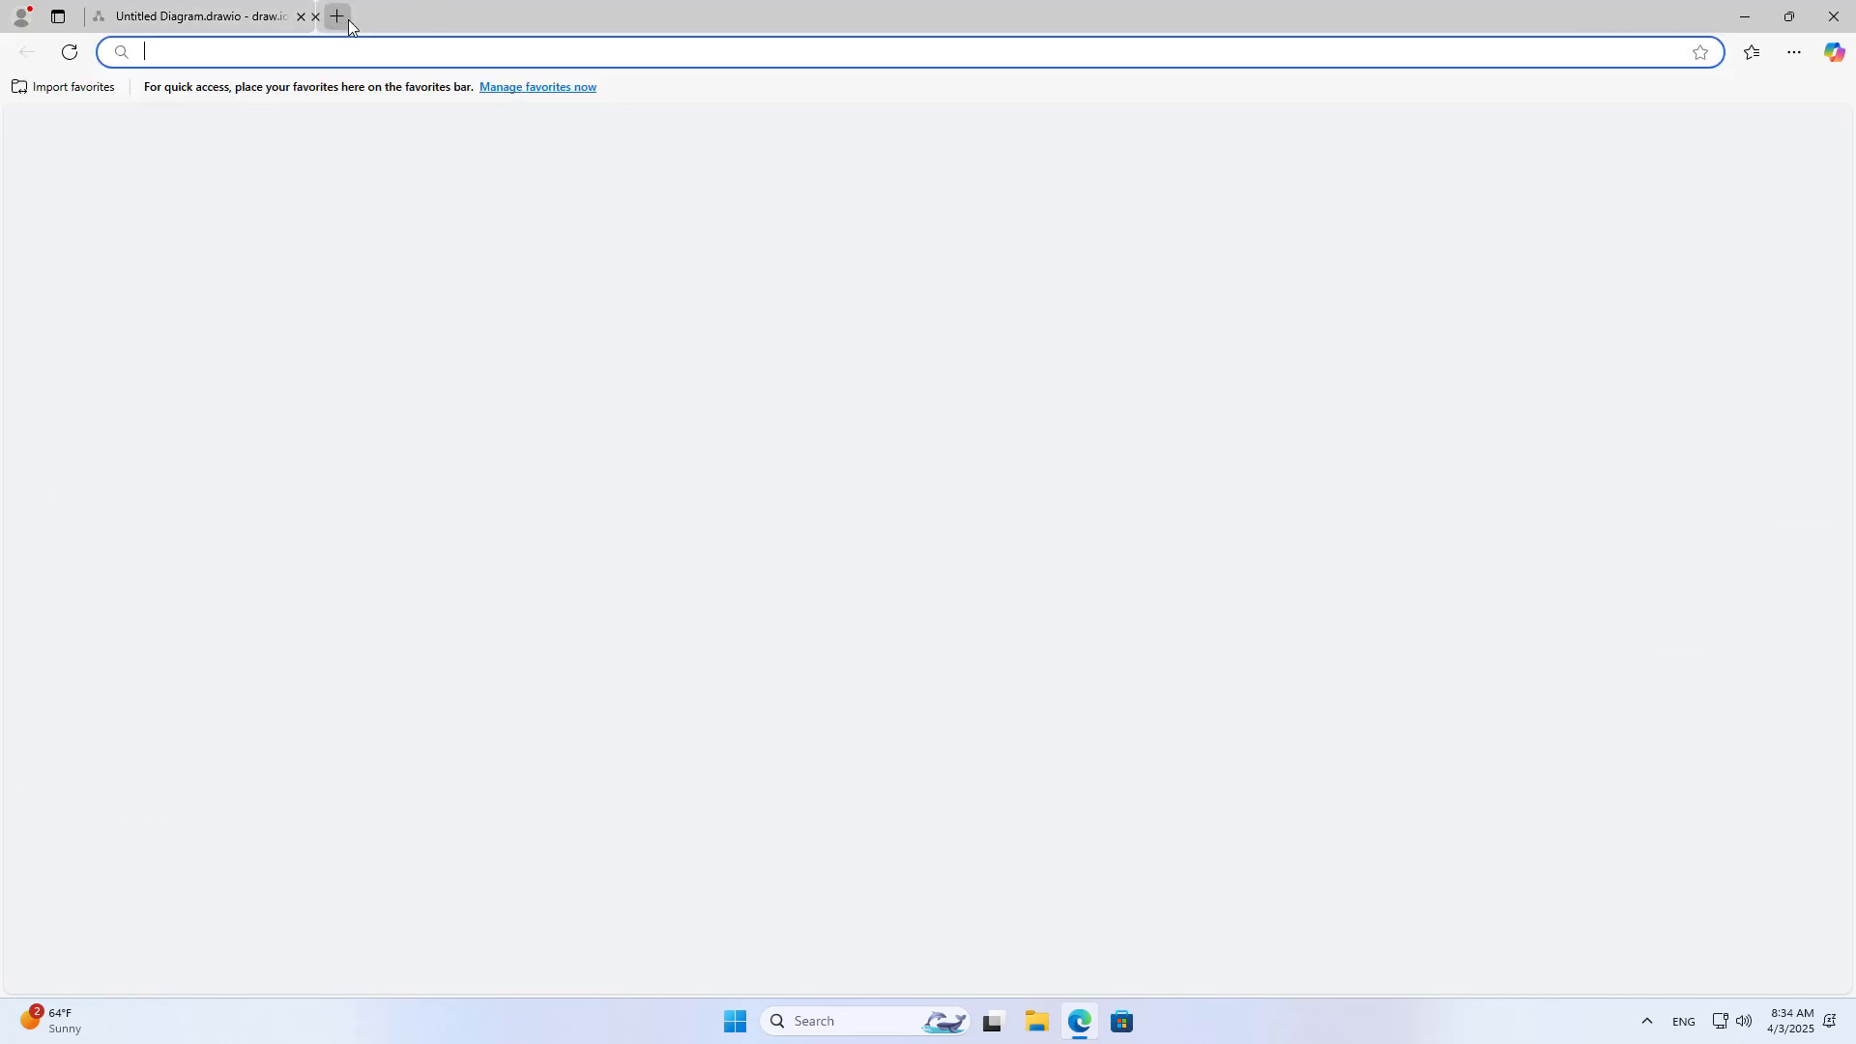
type("192.1")
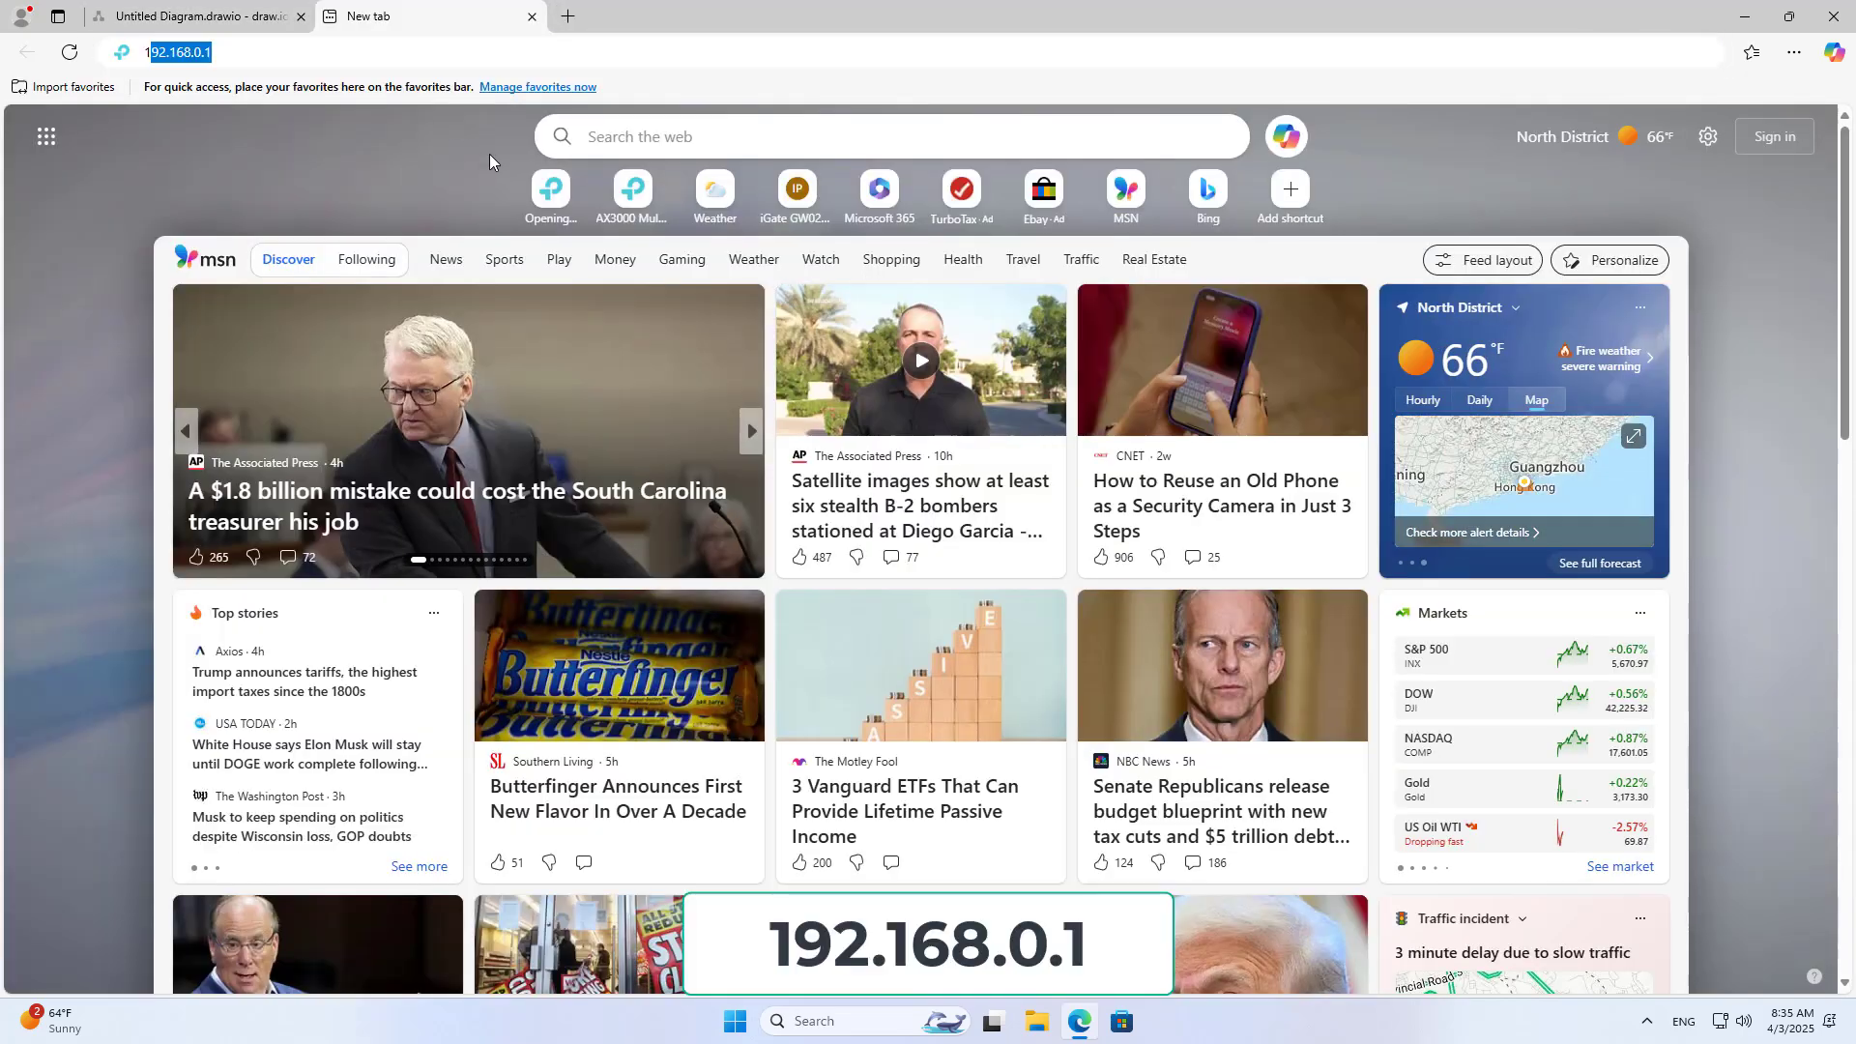
type("68.0.")
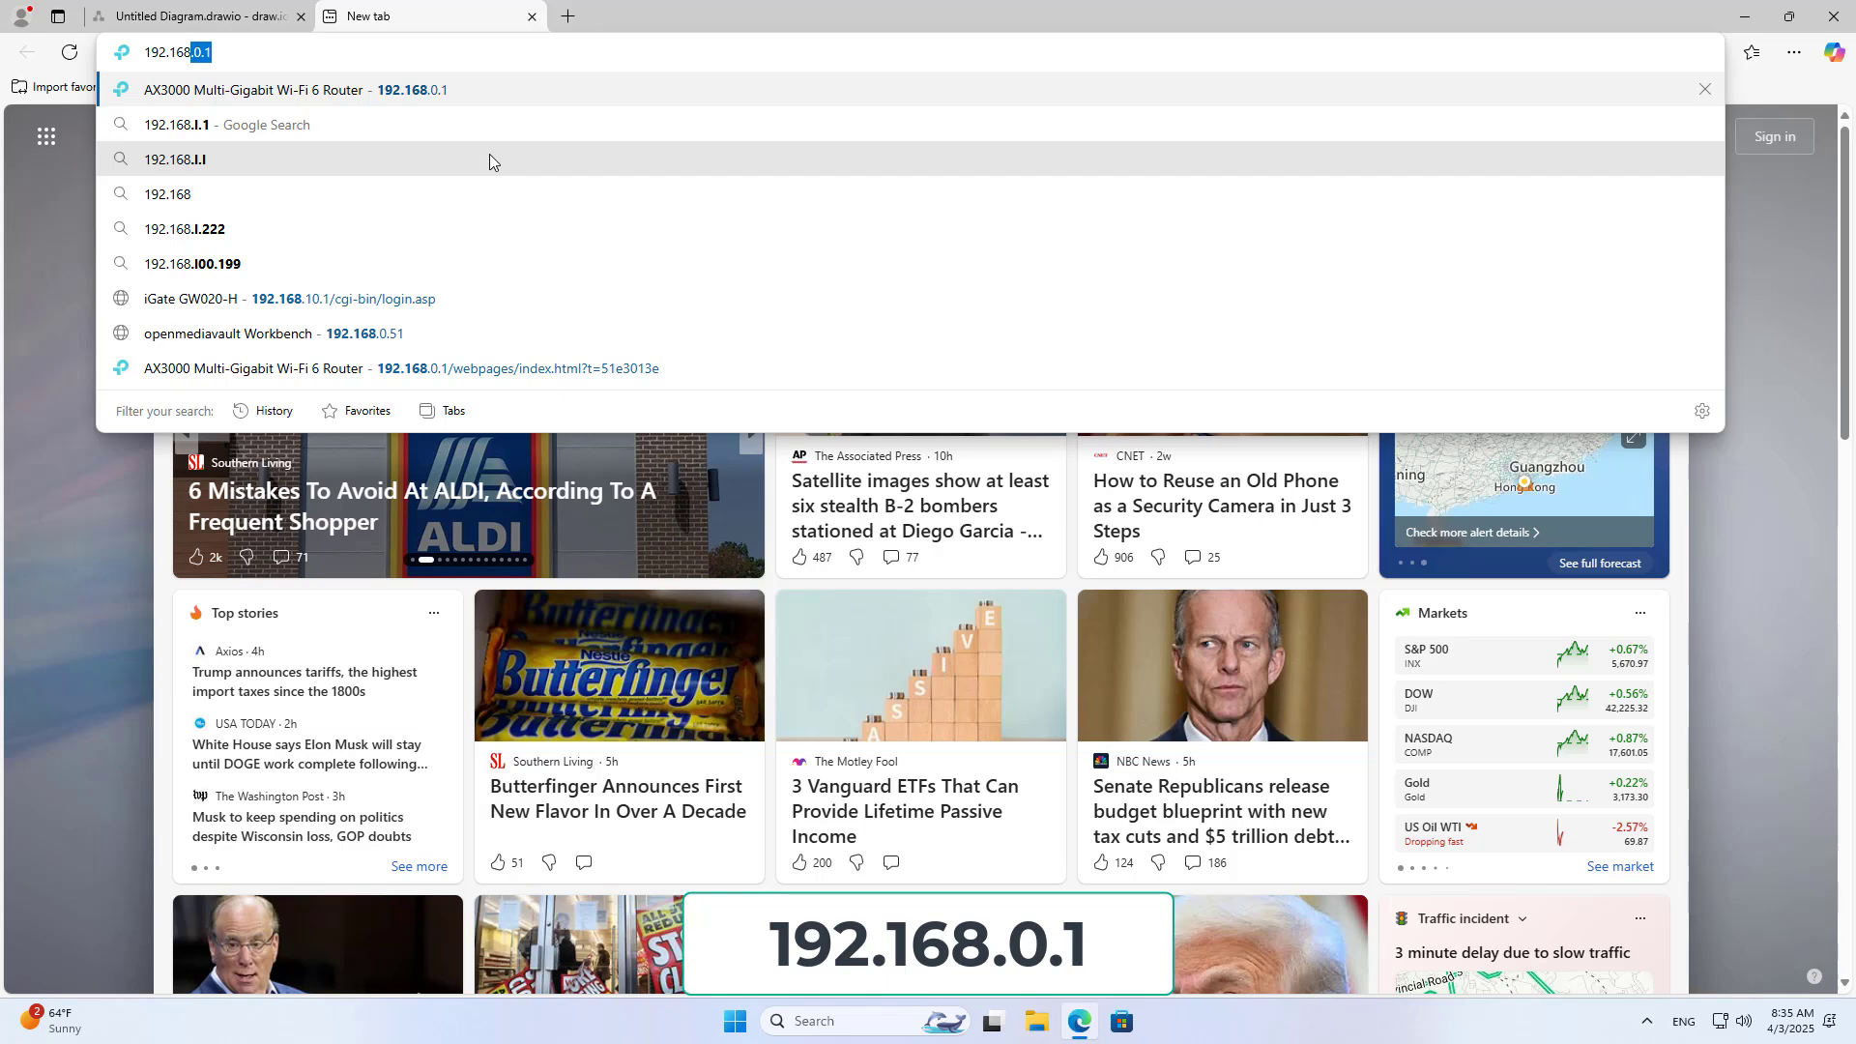
type("1")
left_click(489, 161)
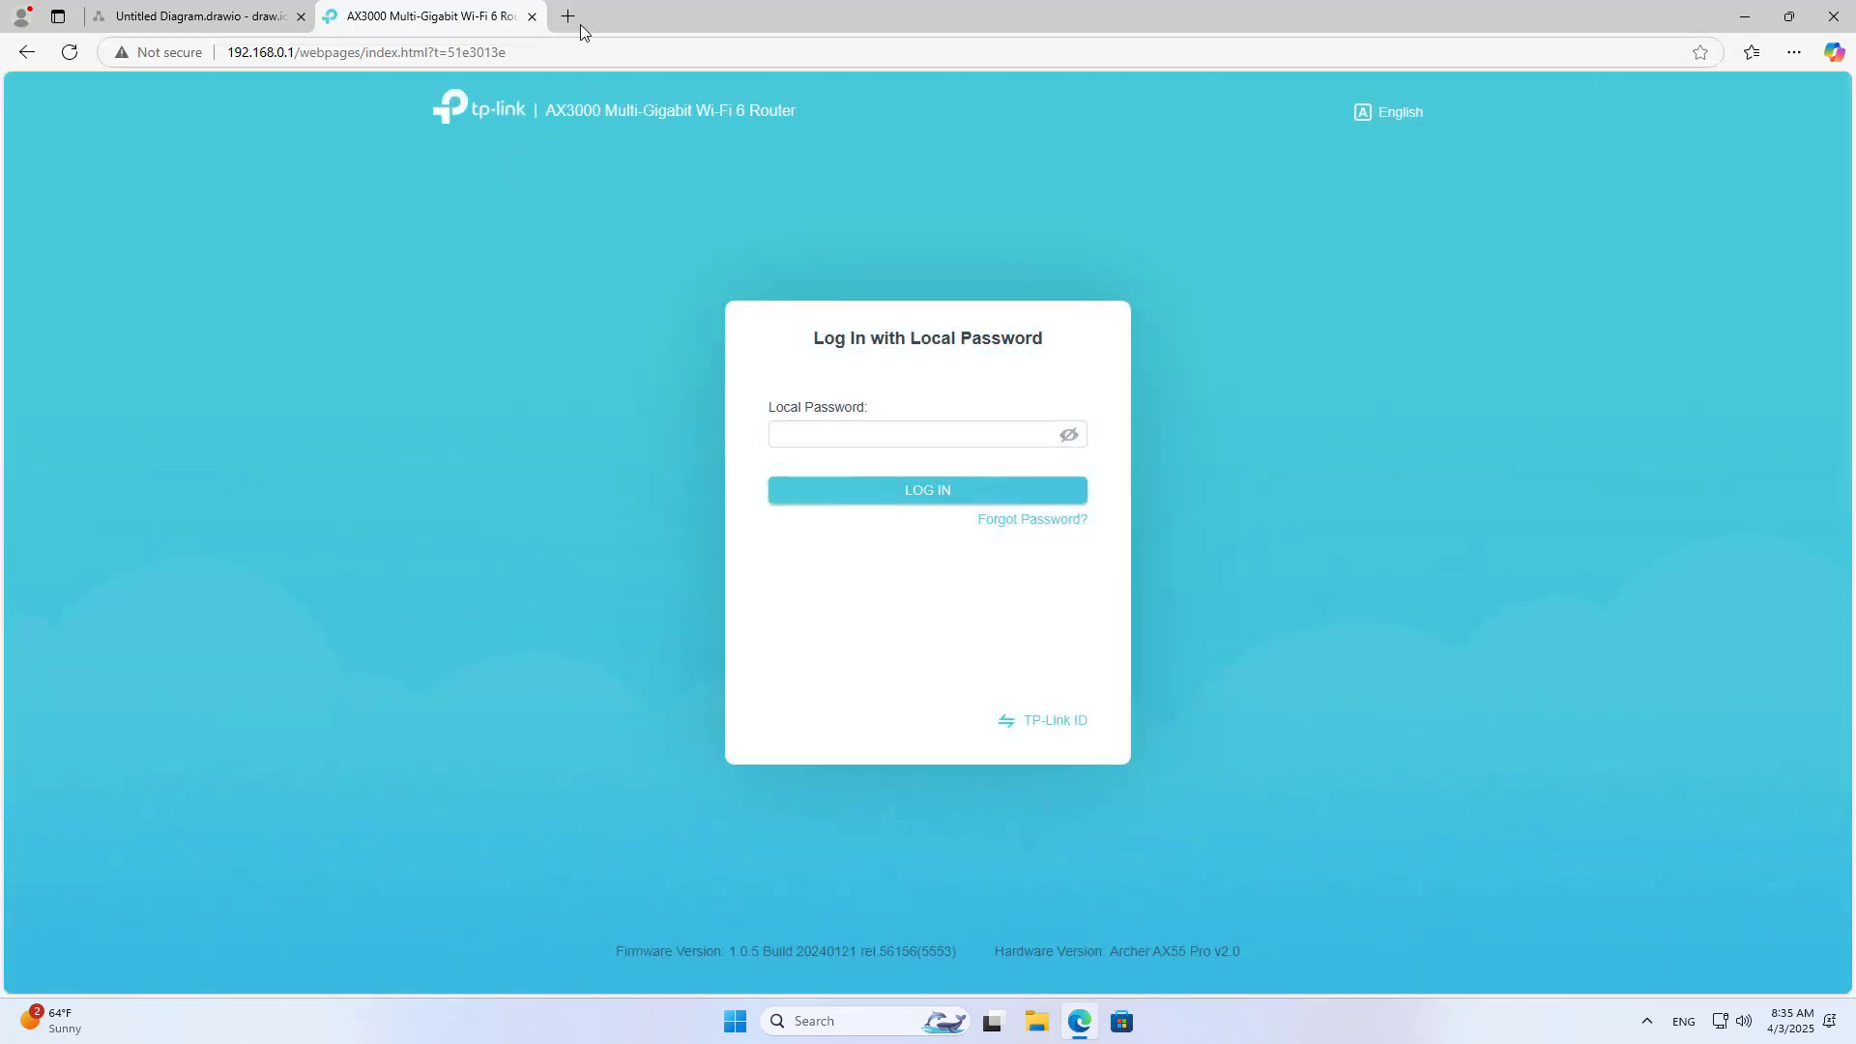
left_click(568, 17)
type("tp")
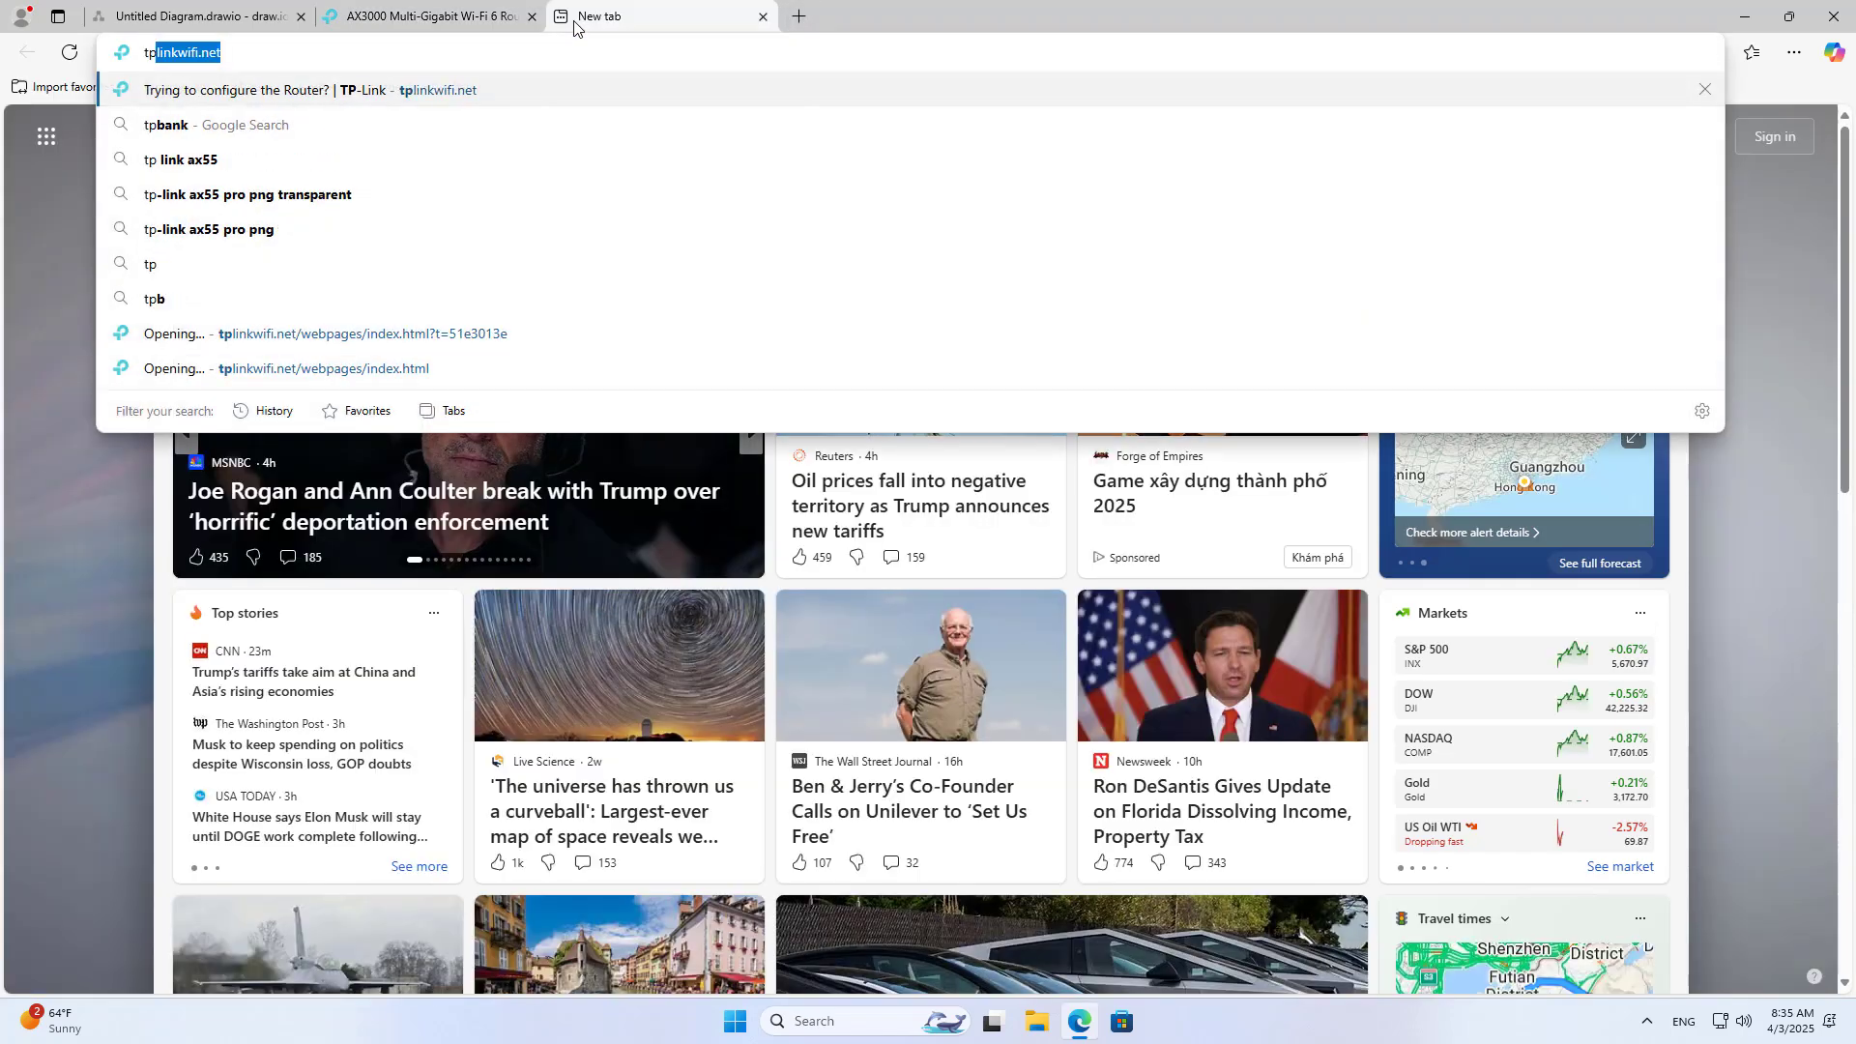
left_click(471, 95)
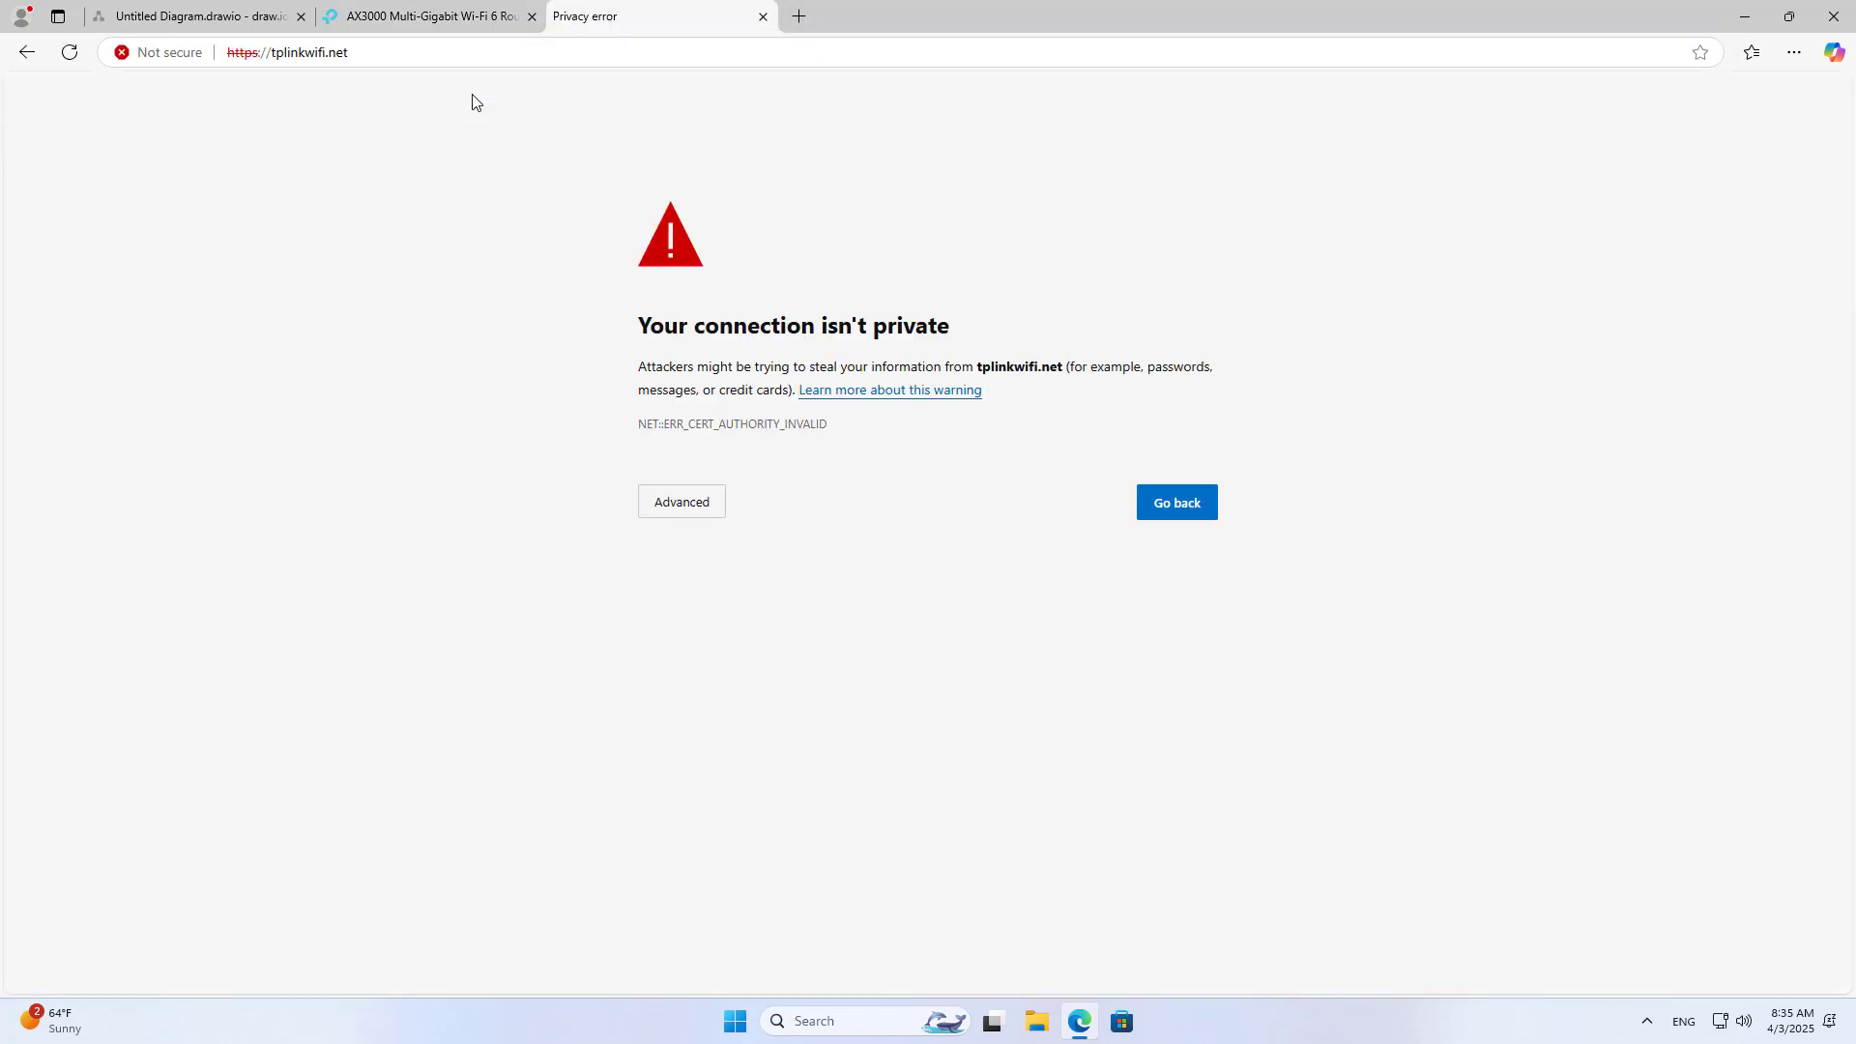
left_click(261, 54)
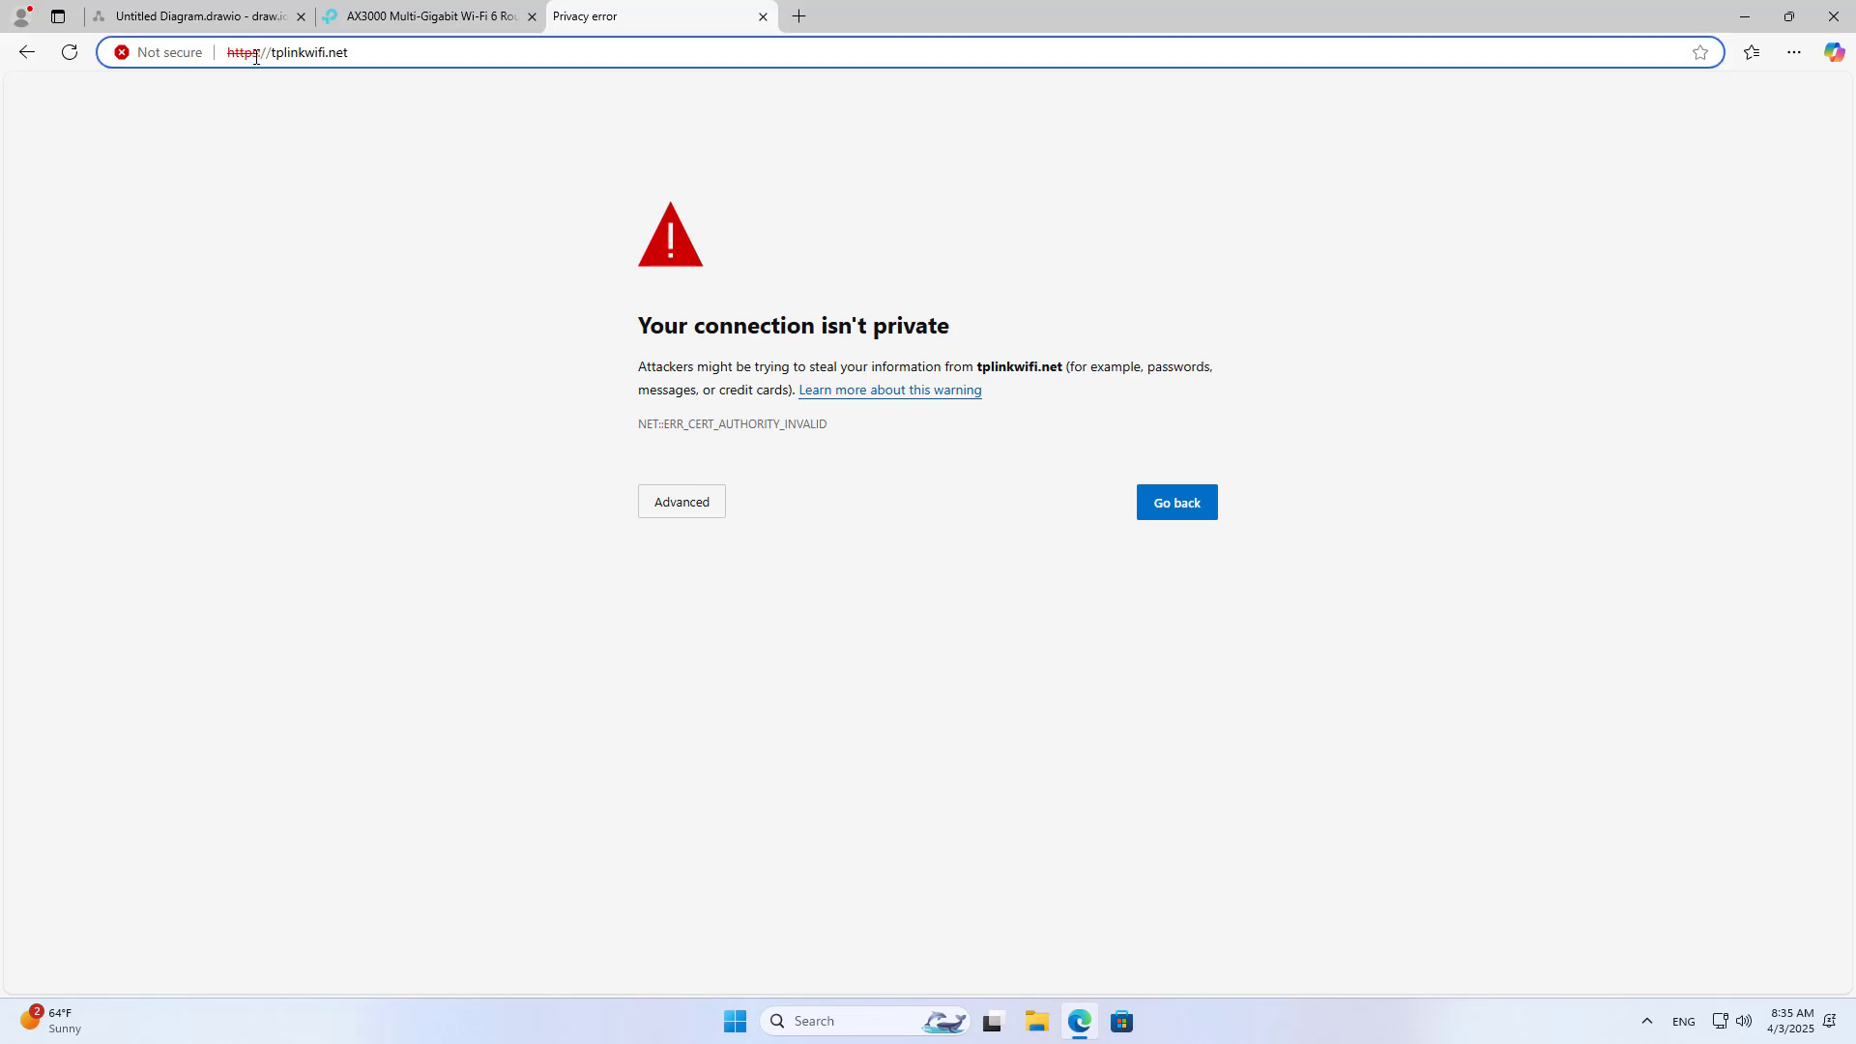
key("BackSpace")
key("Return")
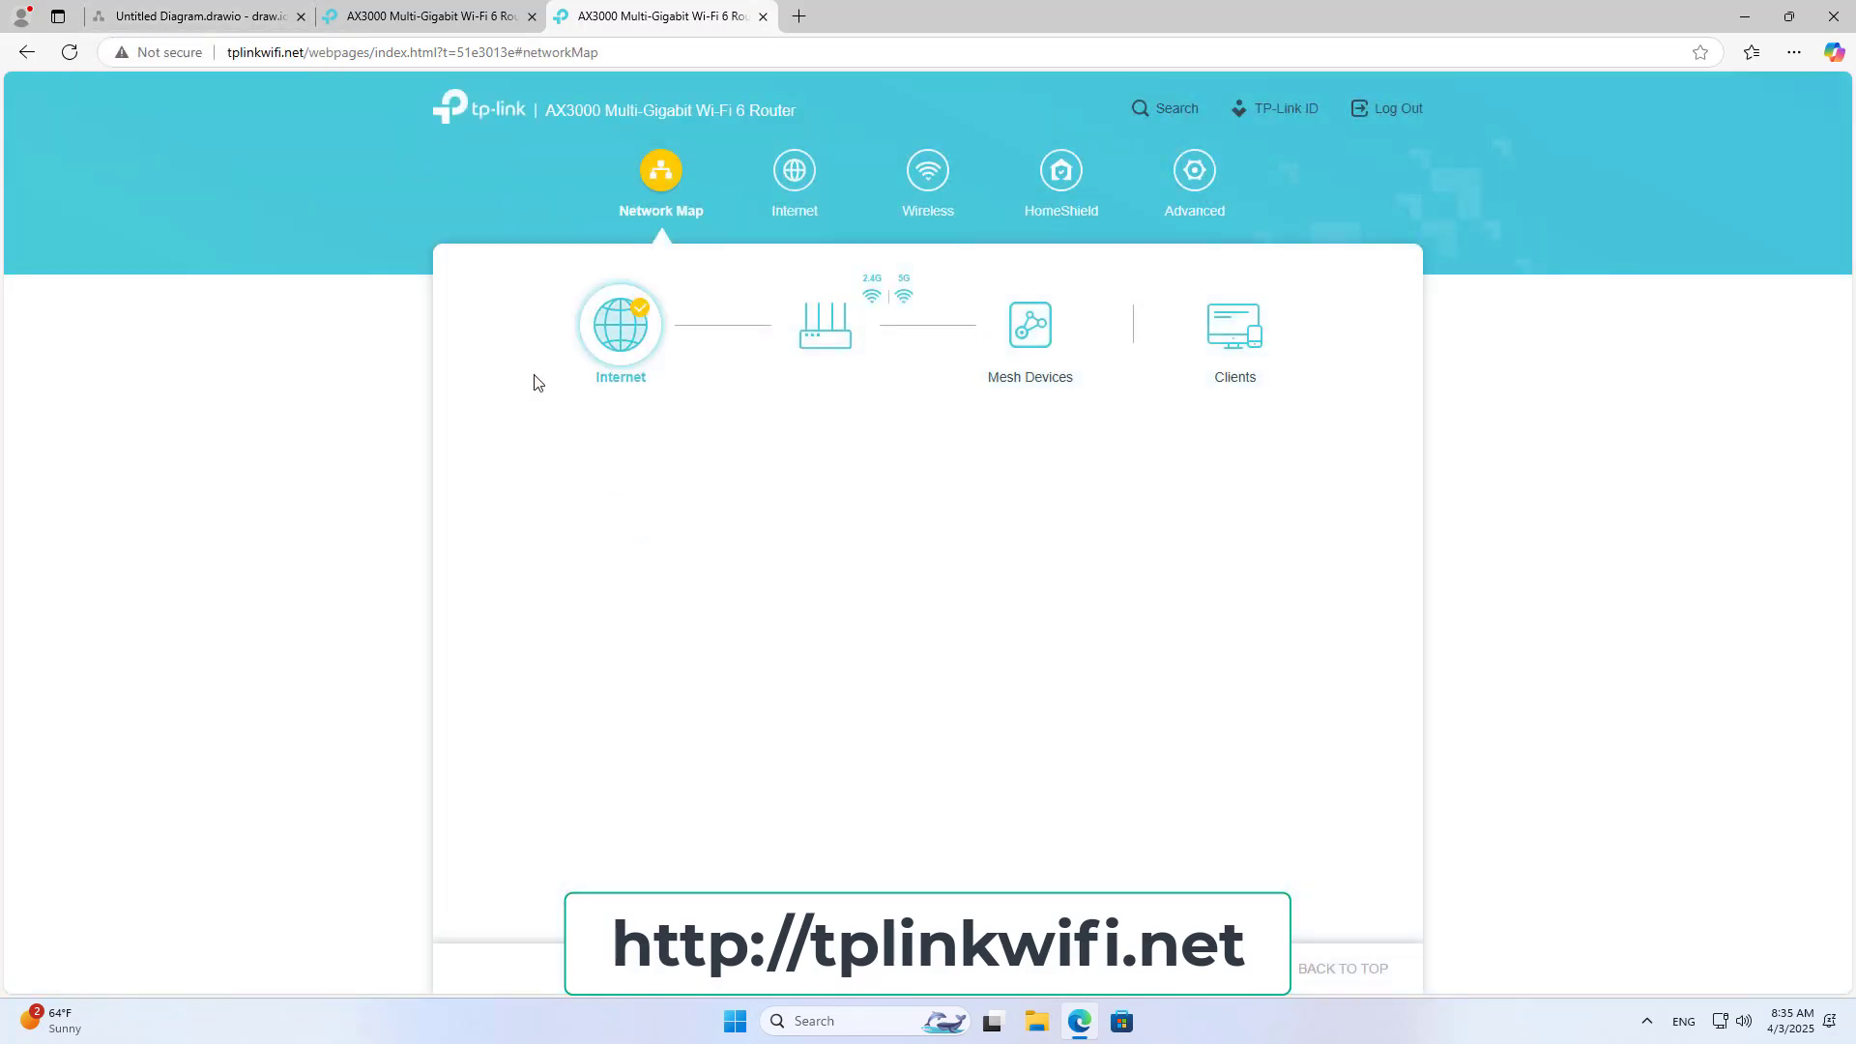
Step: Dismiss the TP-Link ID prompt, close the duplicate tab, and log in with the local password
left_click(283, 49)
left_click_drag(283, 49, 221, 51)
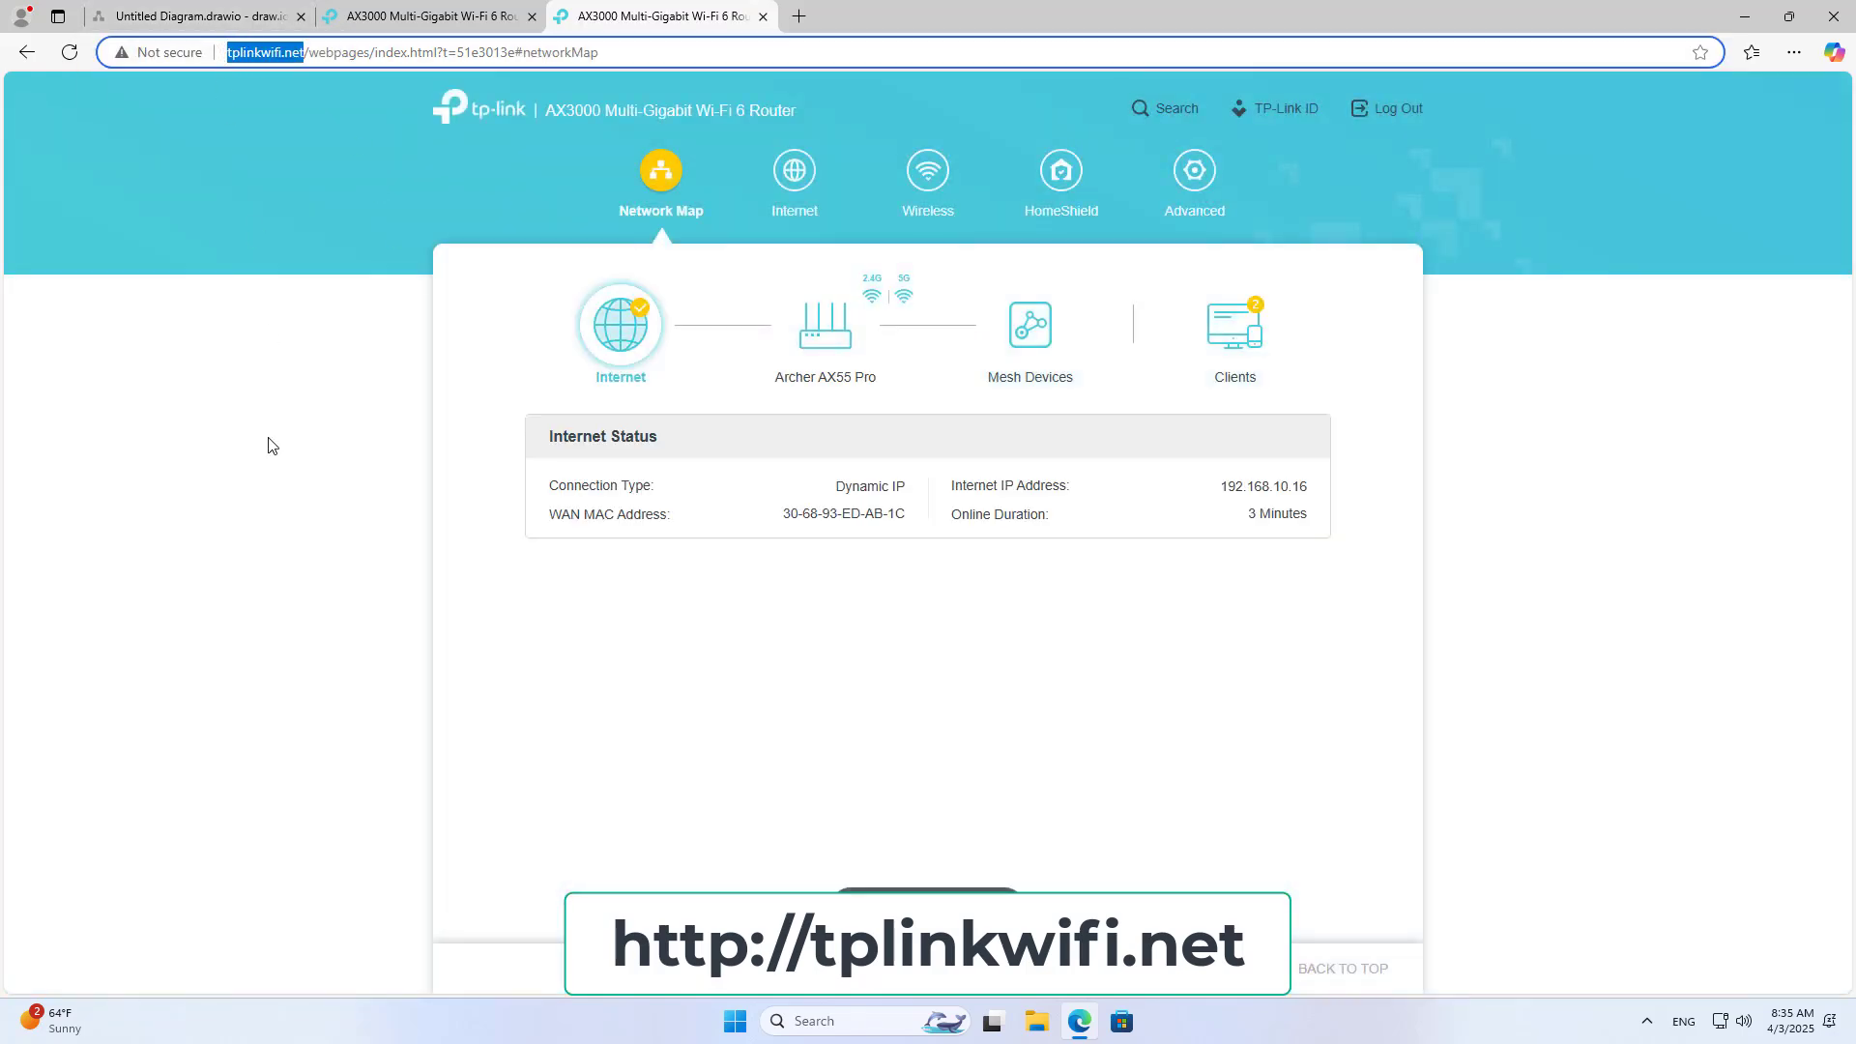
left_click(270, 474)
left_click(1245, 337)
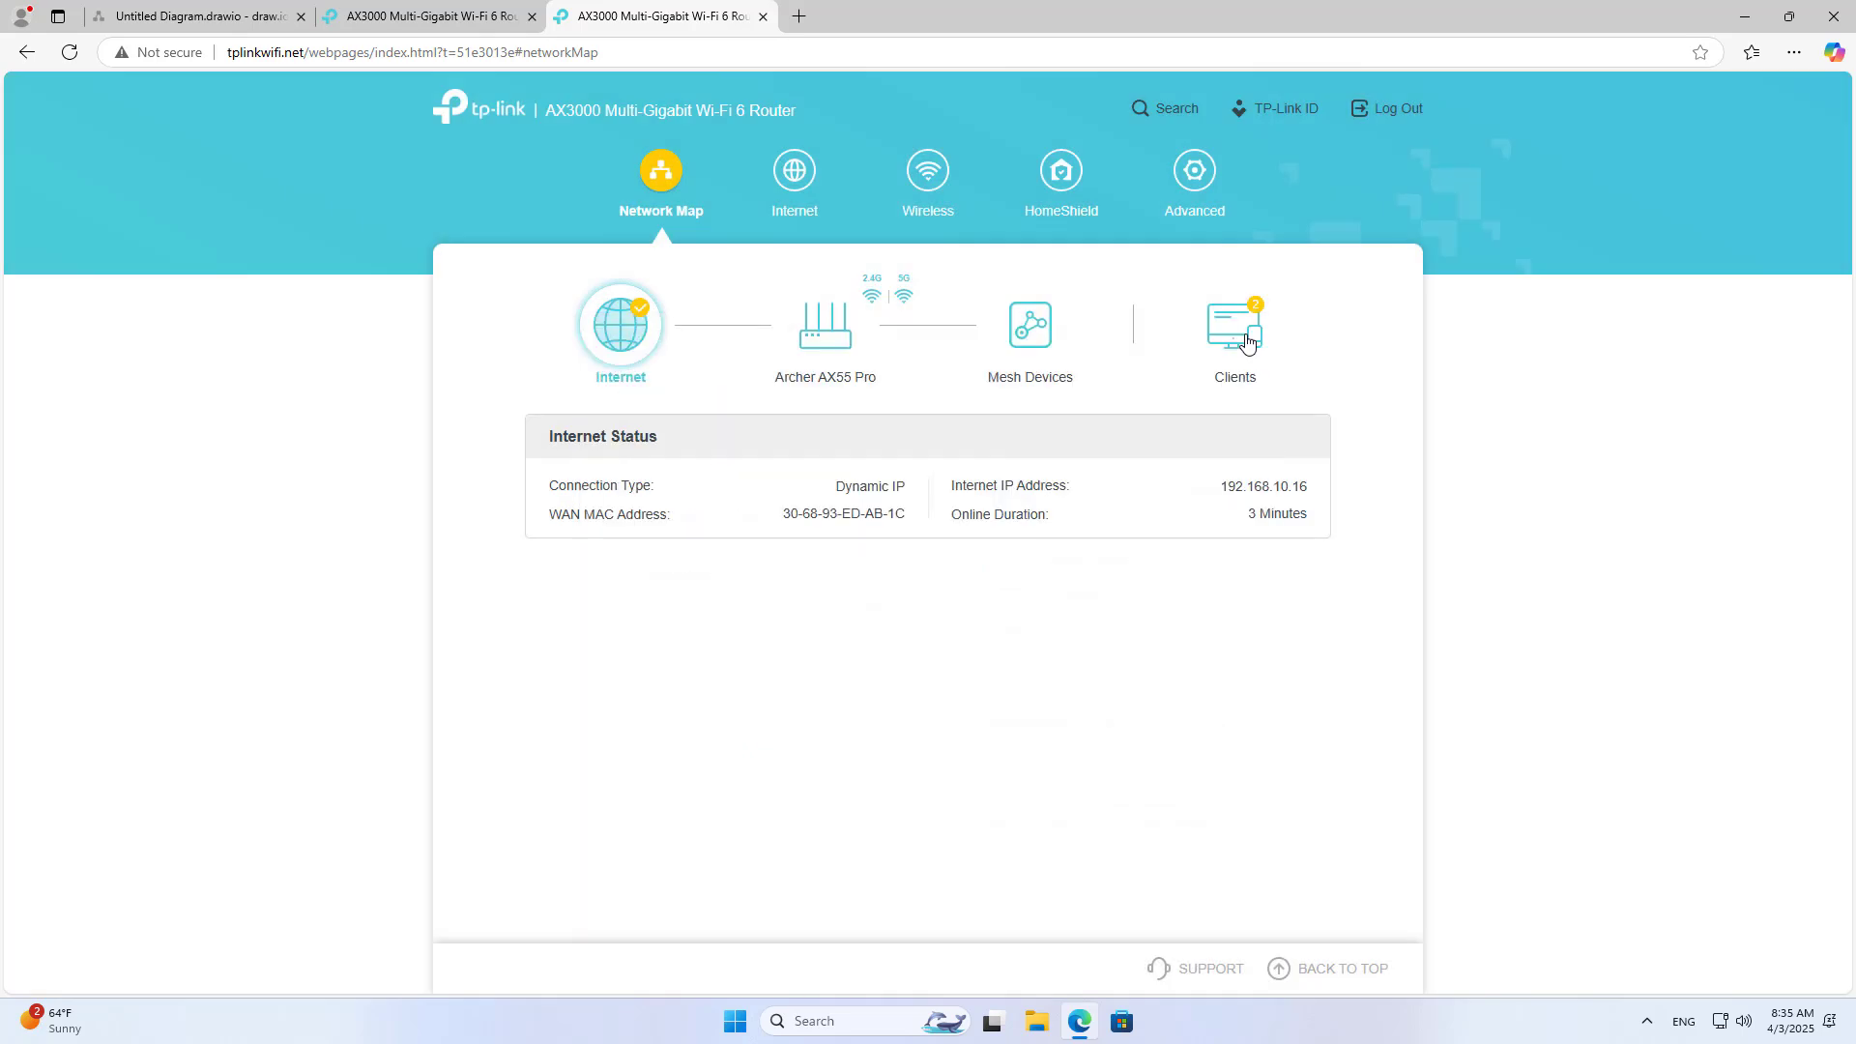
left_click(762, 17)
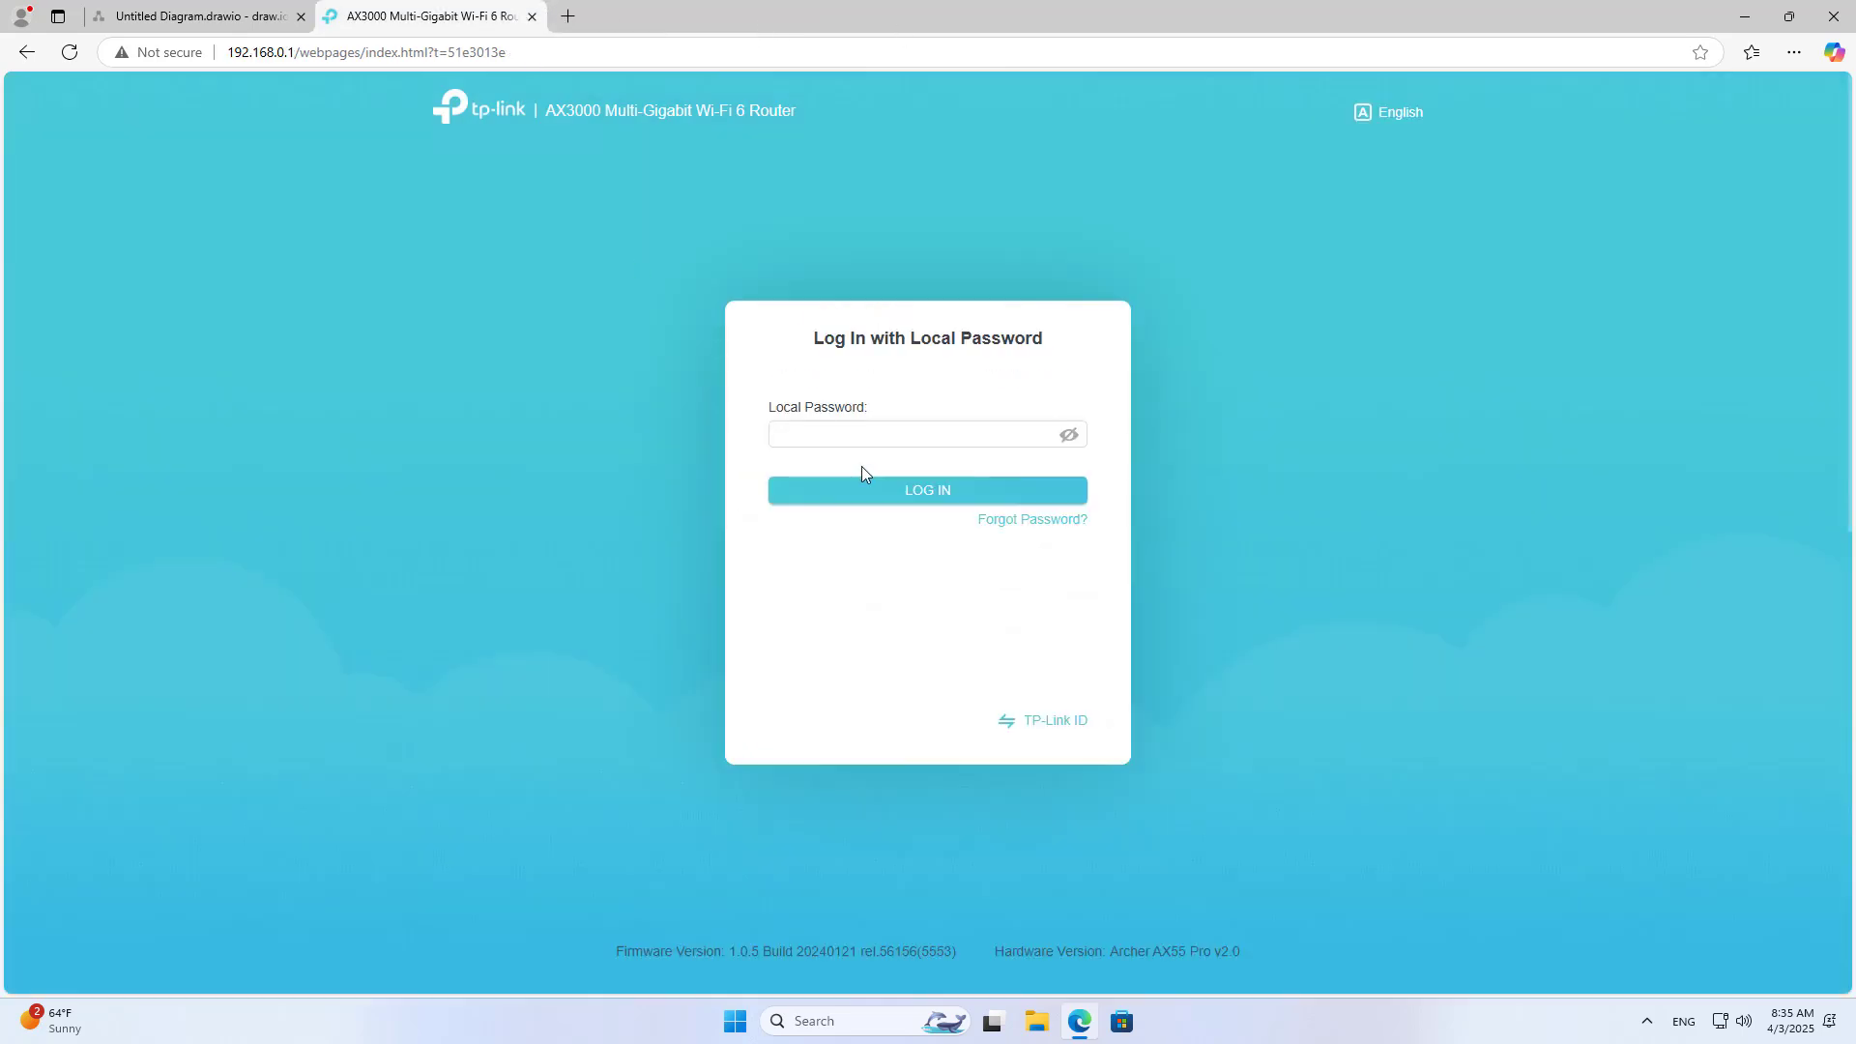
left_click(859, 429)
left_click(887, 493)
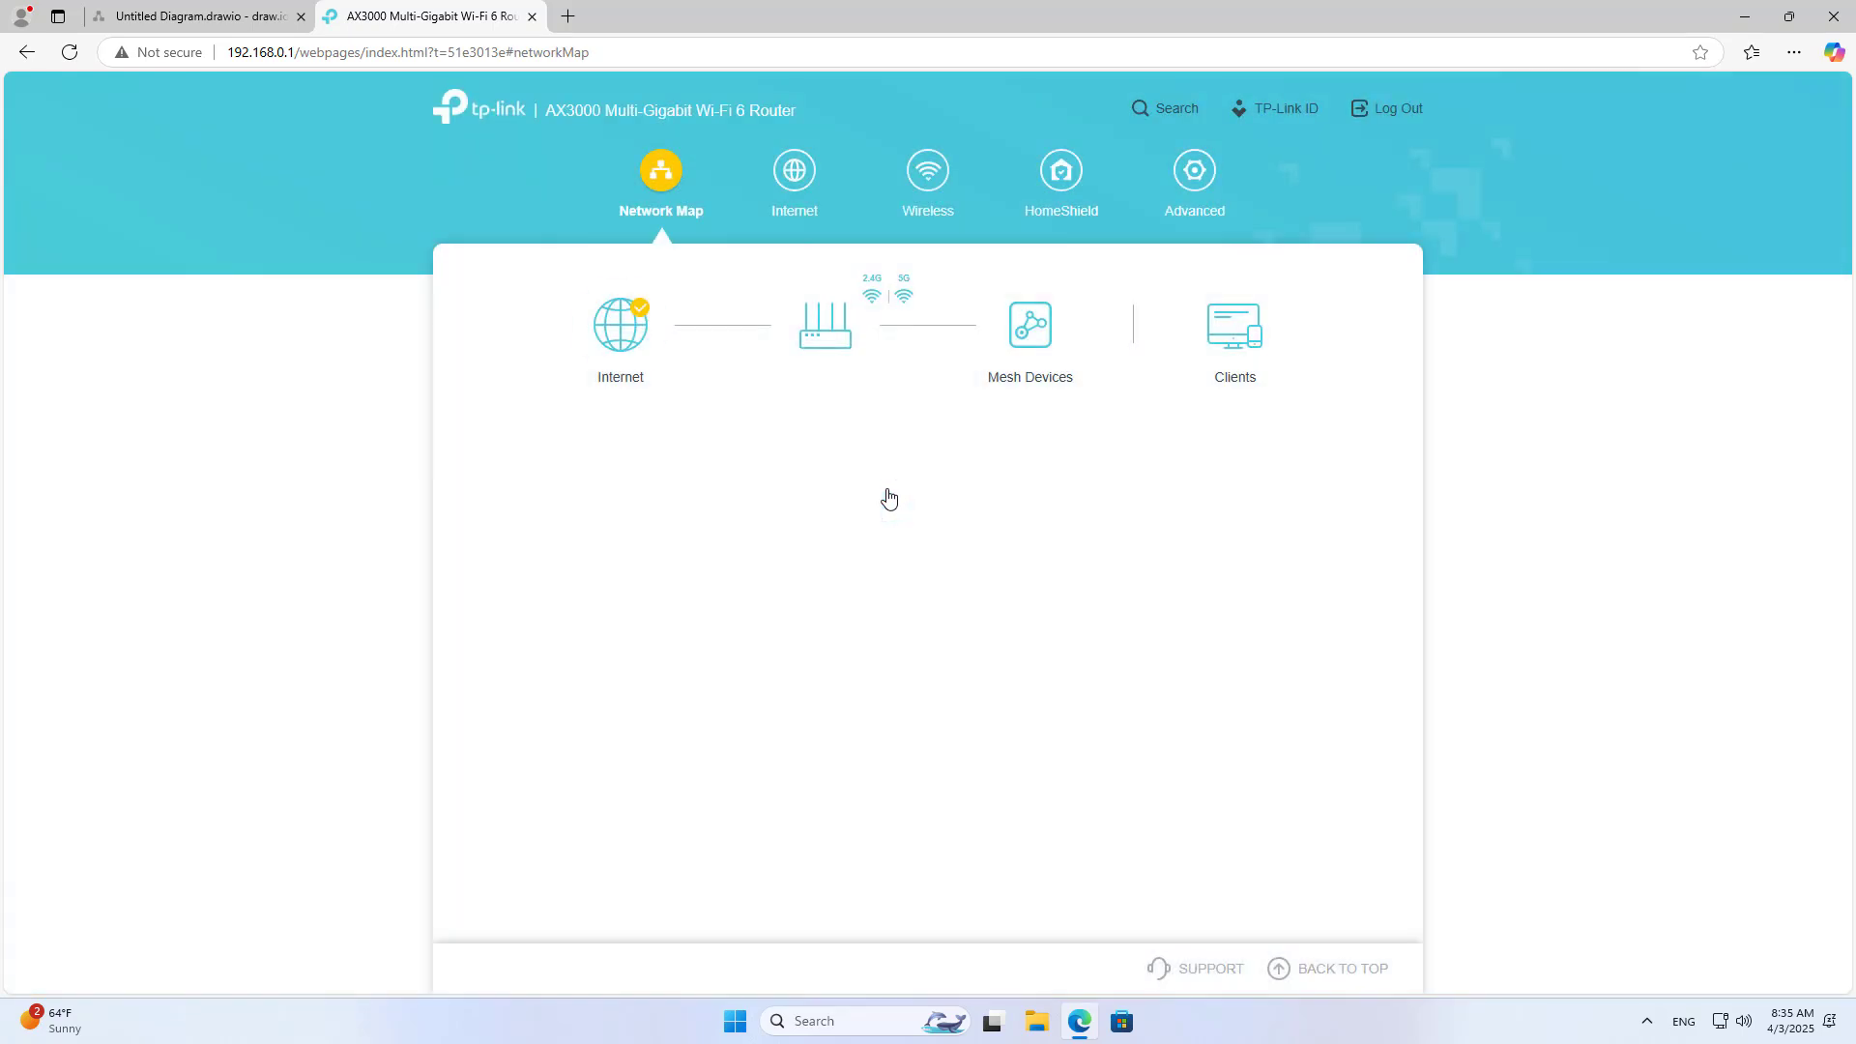
left_click(219, 16)
Step: Copy the tp-link label below the router and change its text to 192.168.0.1
left_click(1167, 599)
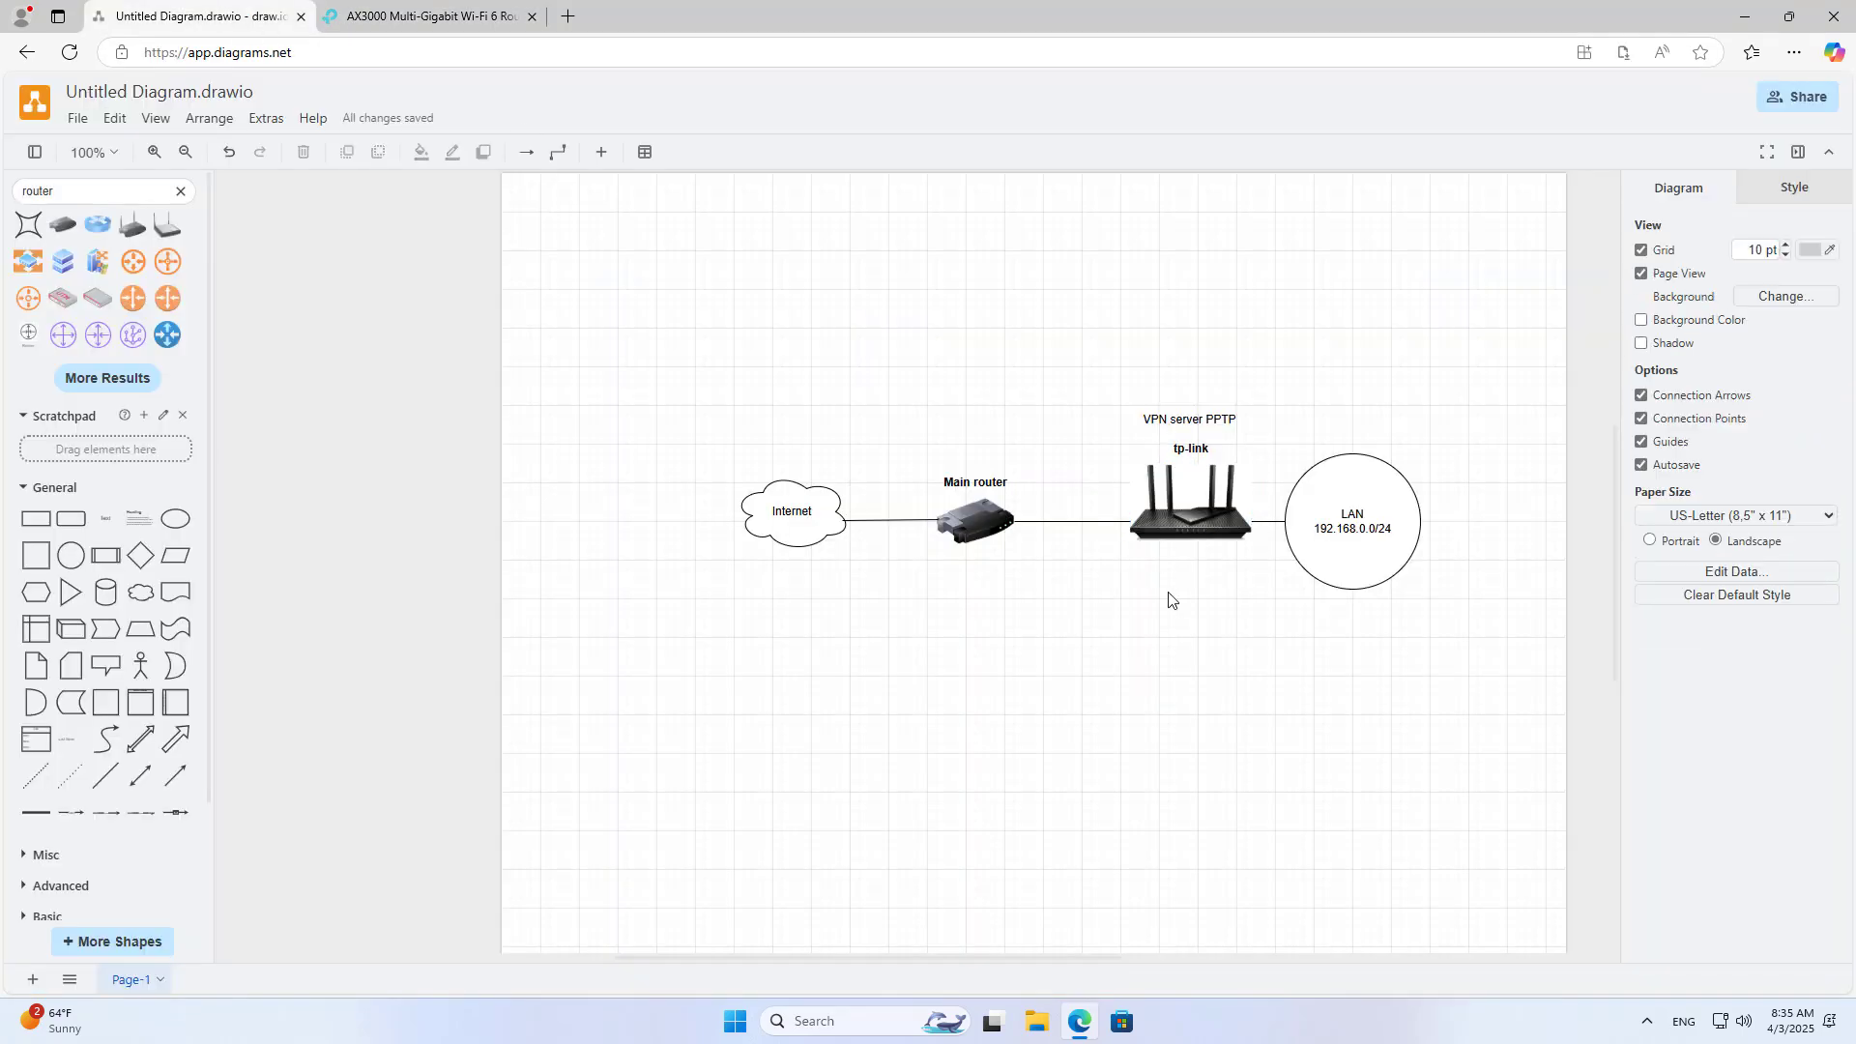
left_click(1192, 444)
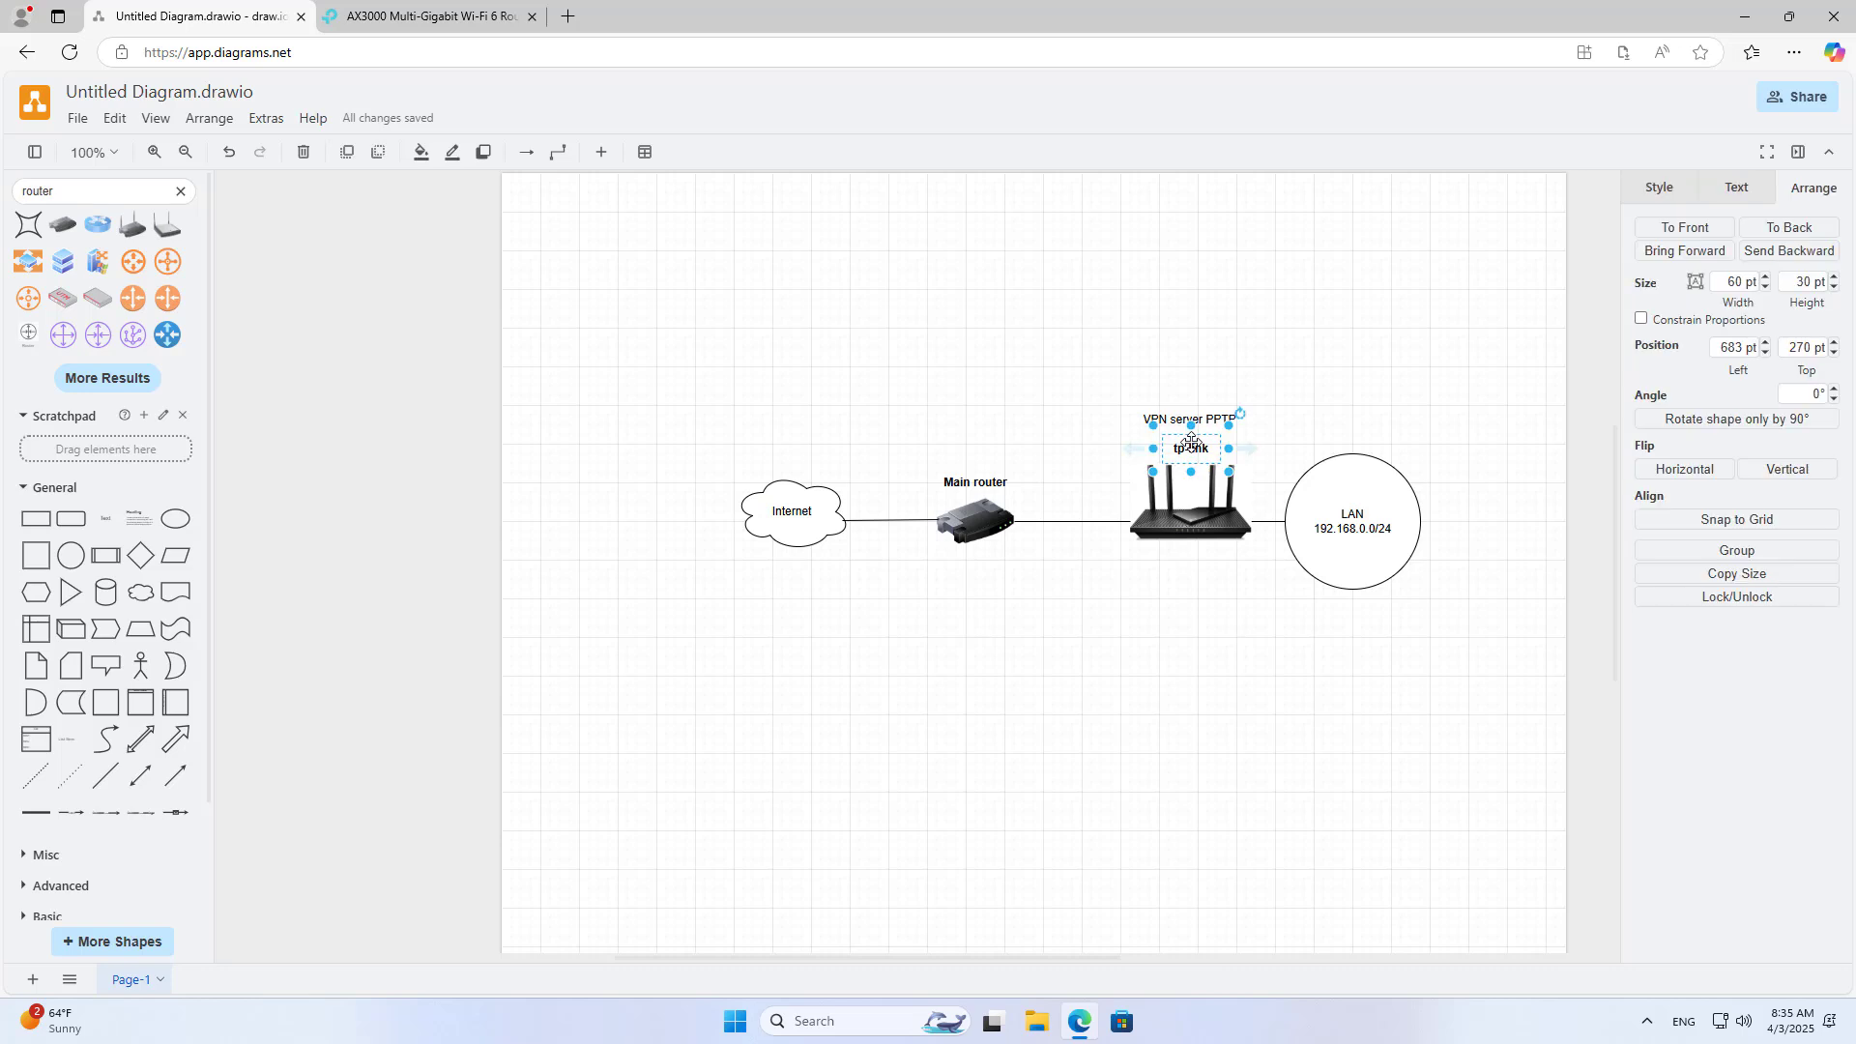
left_click_drag(1192, 445, 1187, 563)
key("F2")
type("1")
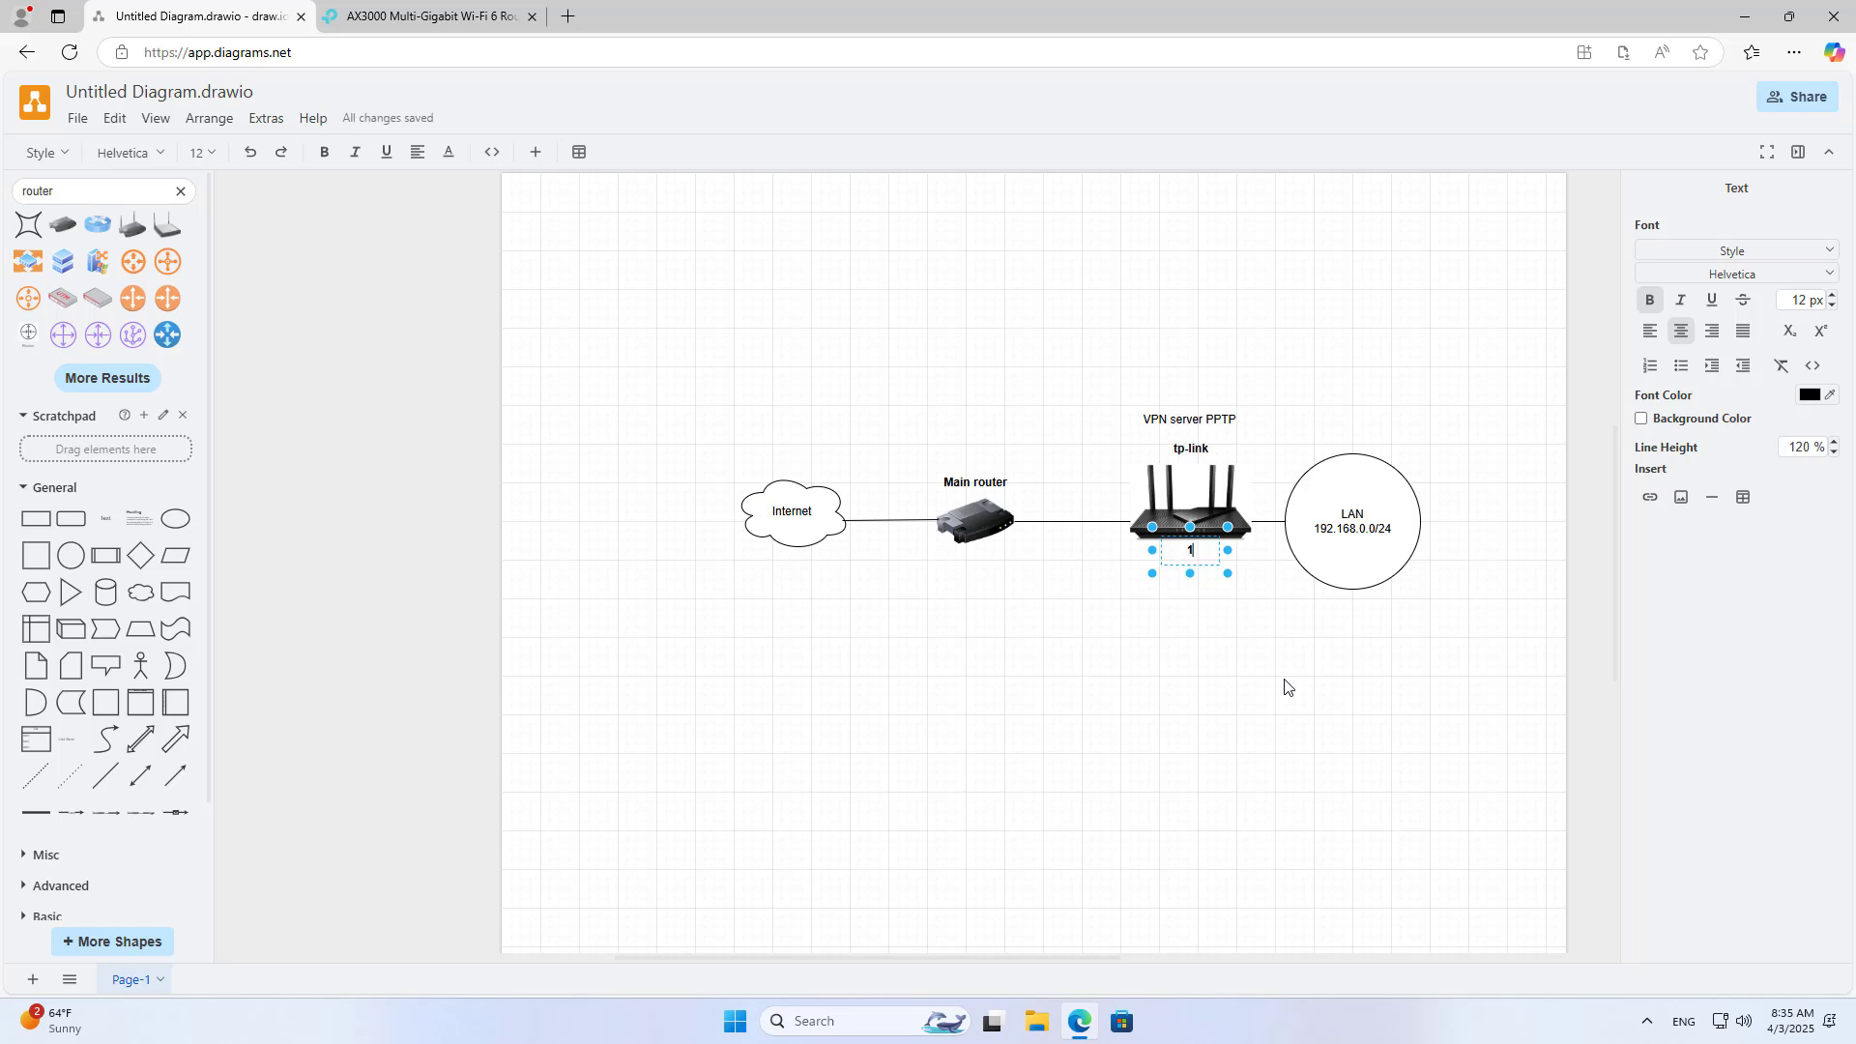
type("92.168.0.1")
left_click(1265, 651)
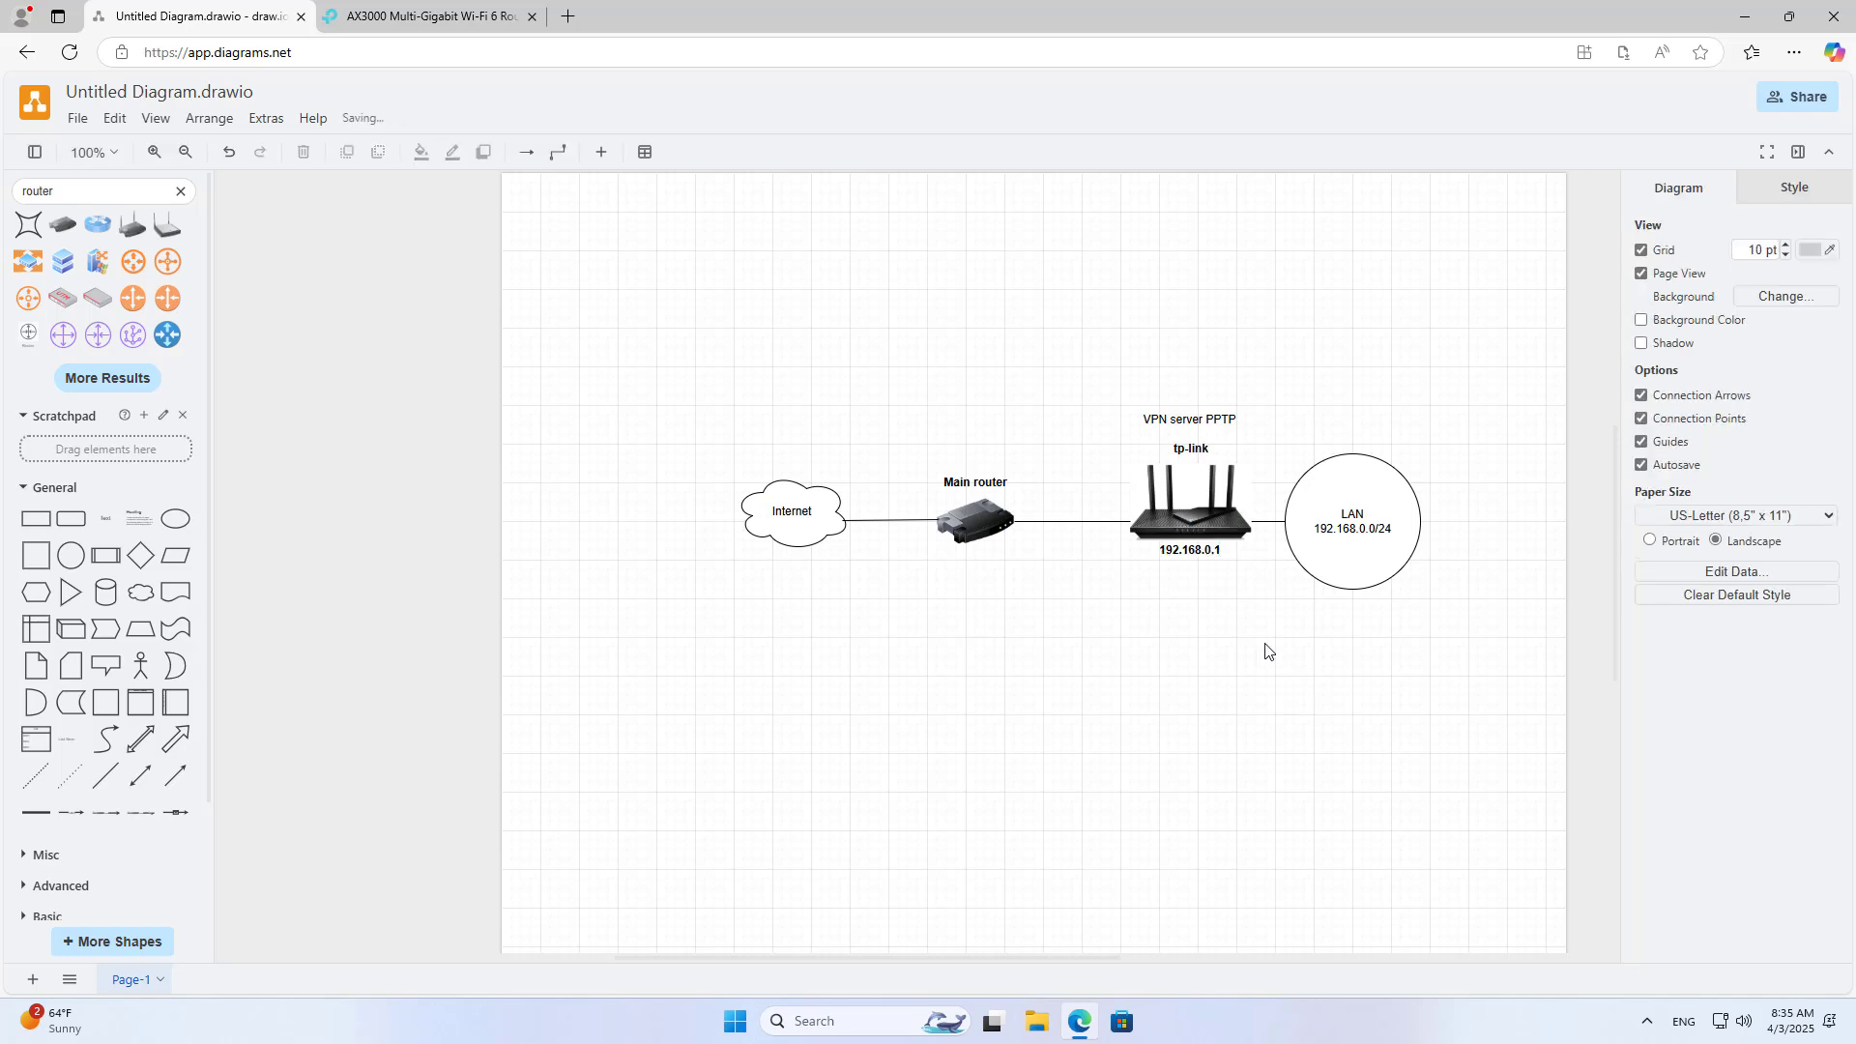
left_click(1202, 547)
left_click(1227, 698)
left_click(445, 21)
Step: Go to the PPTP page under Advanced > VPN Server
left_click(1241, 334)
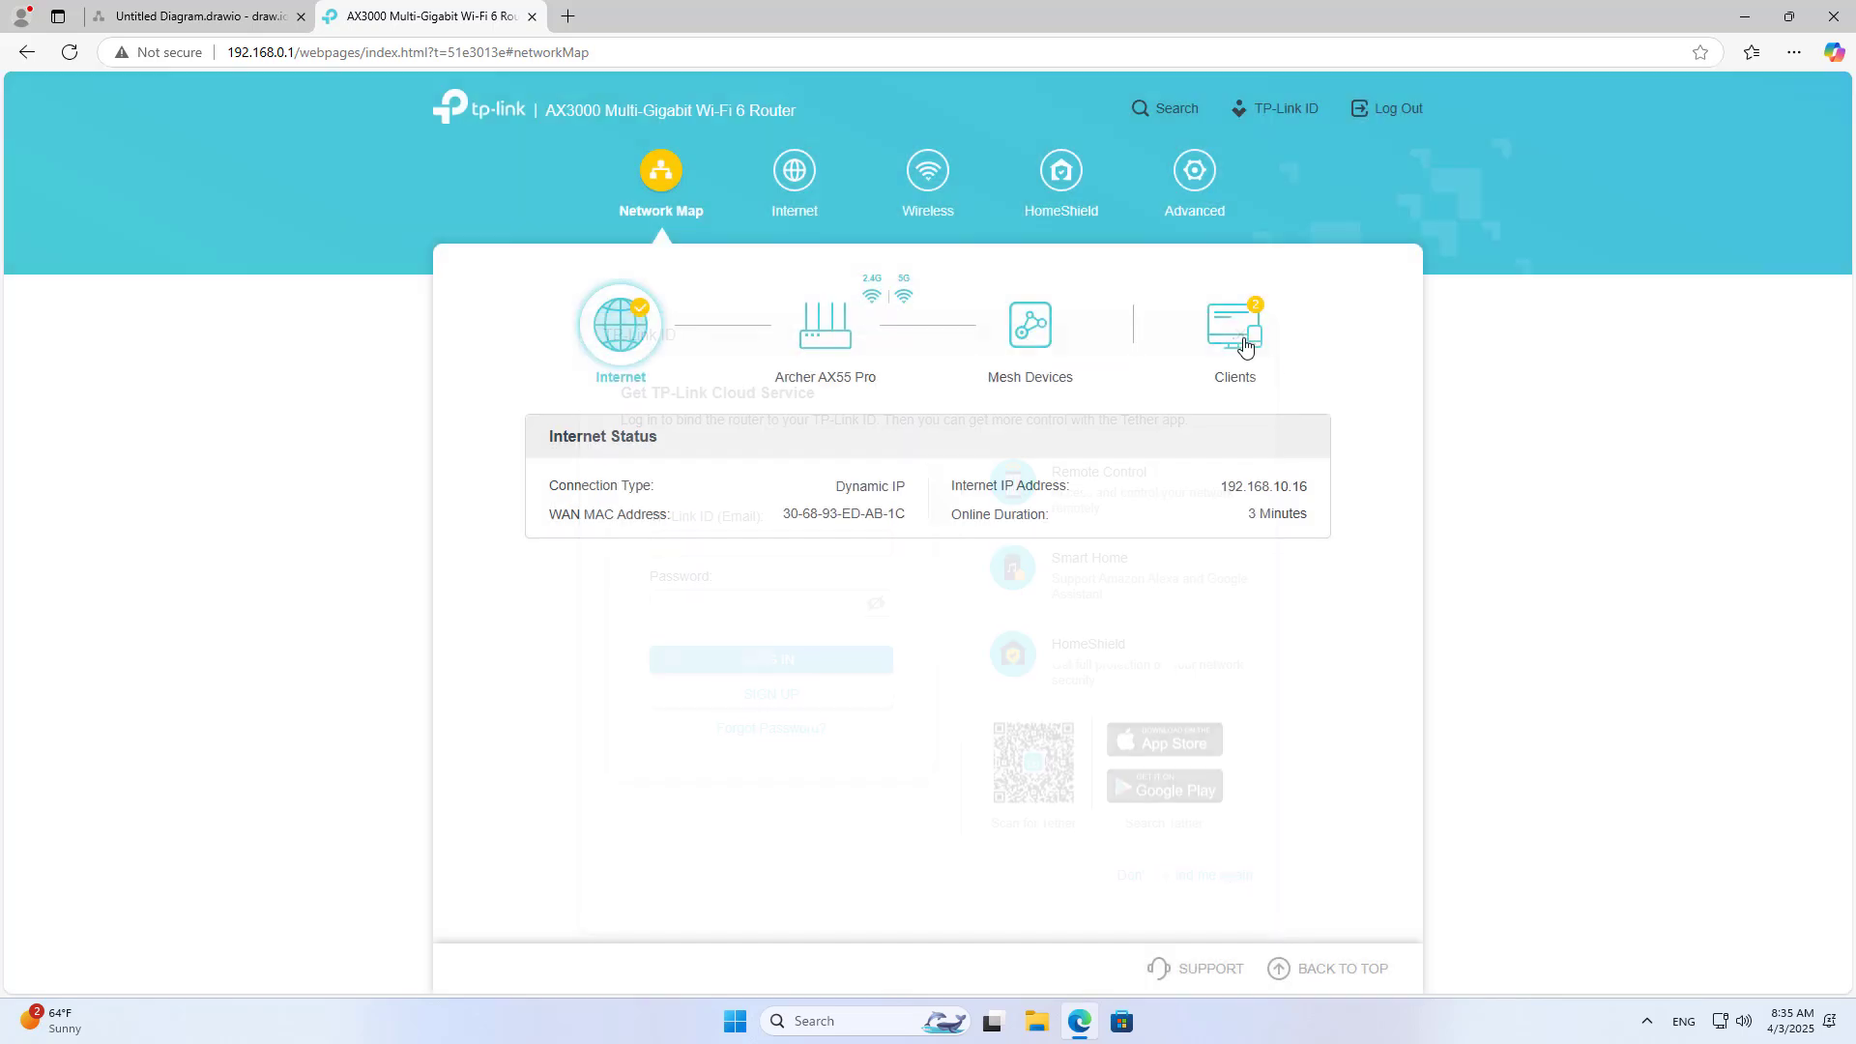
left_click(1206, 182)
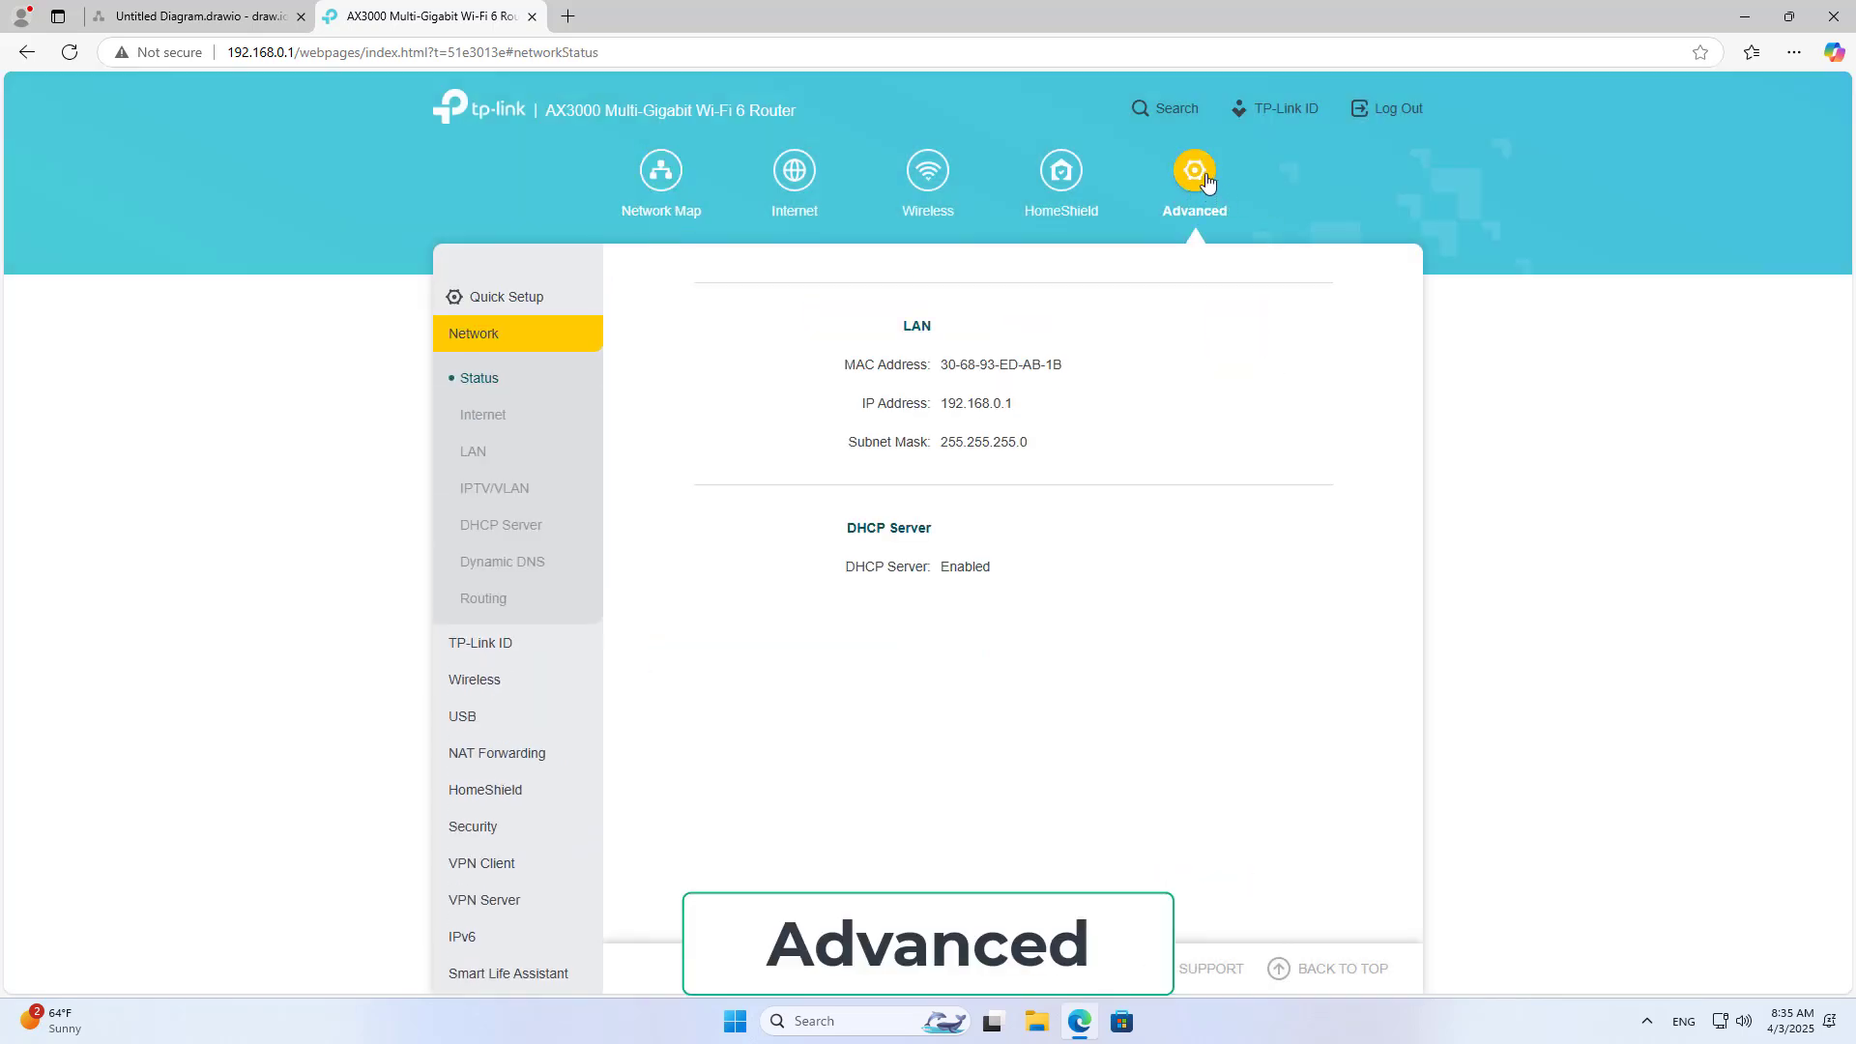
left_click(490, 346)
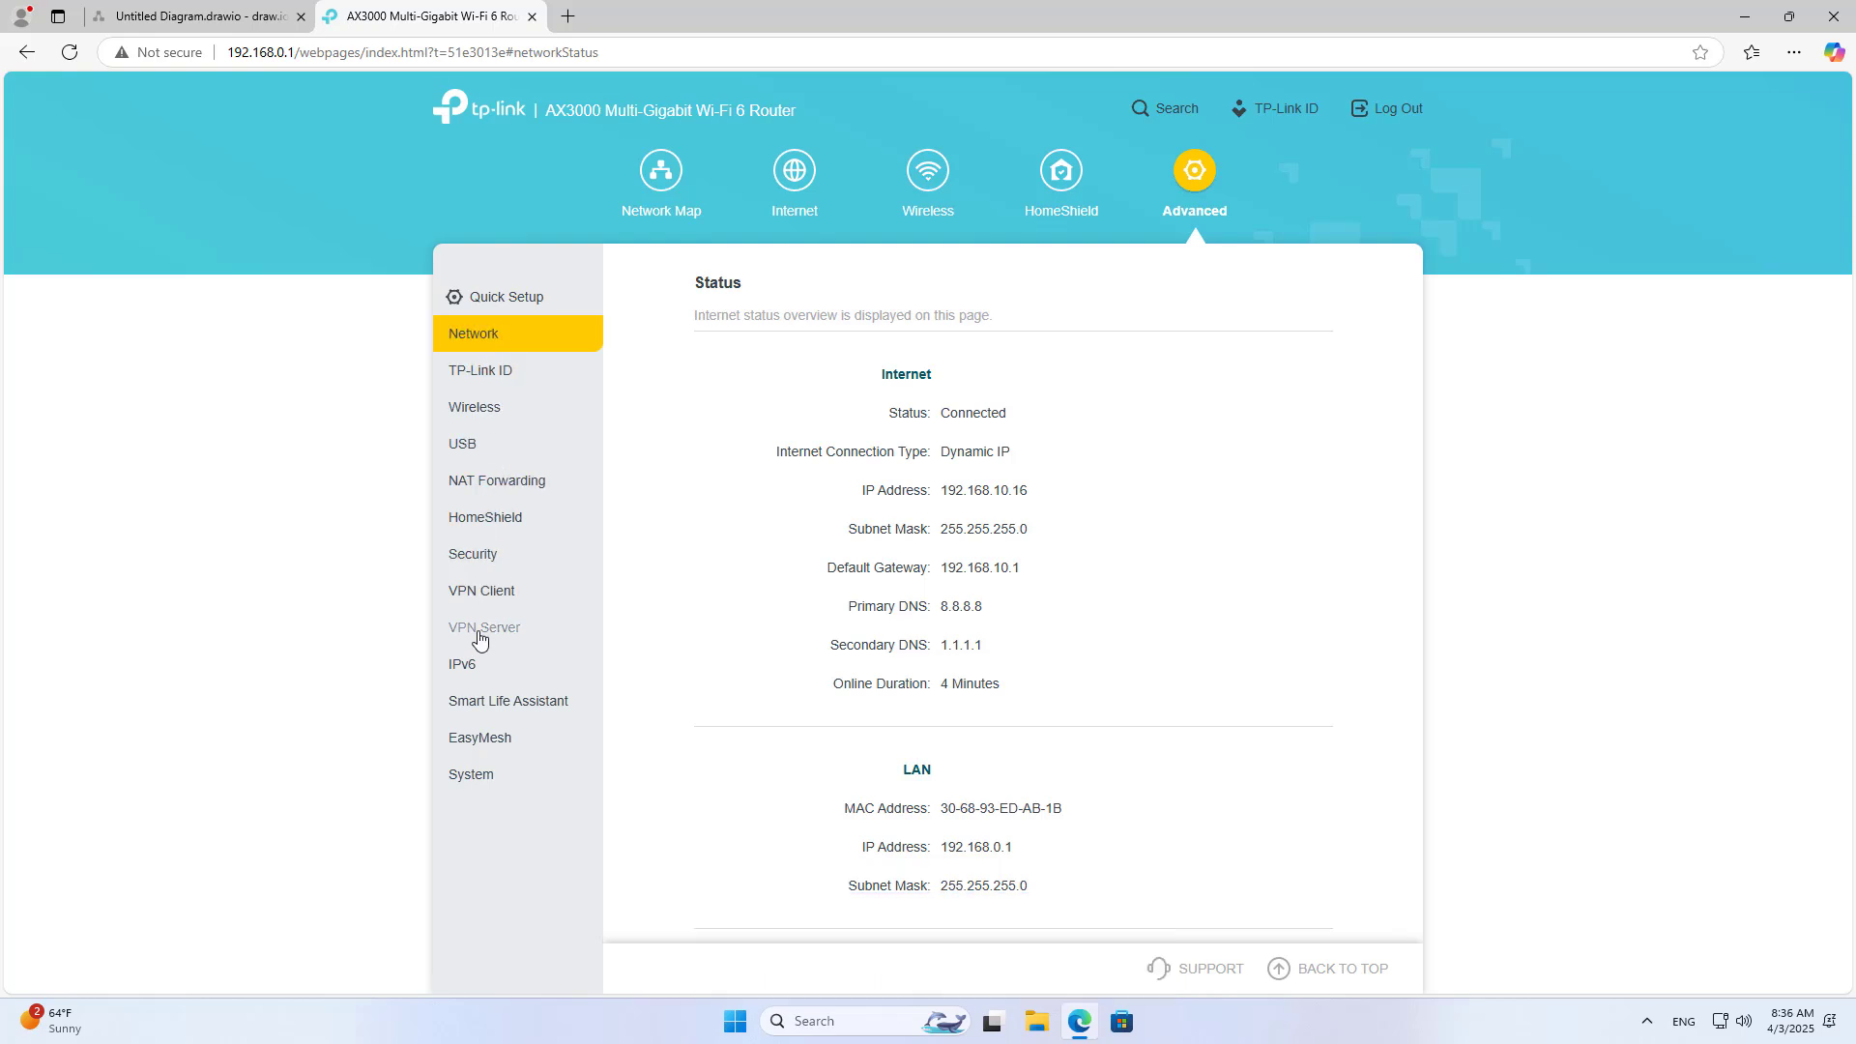
left_click(493, 631)
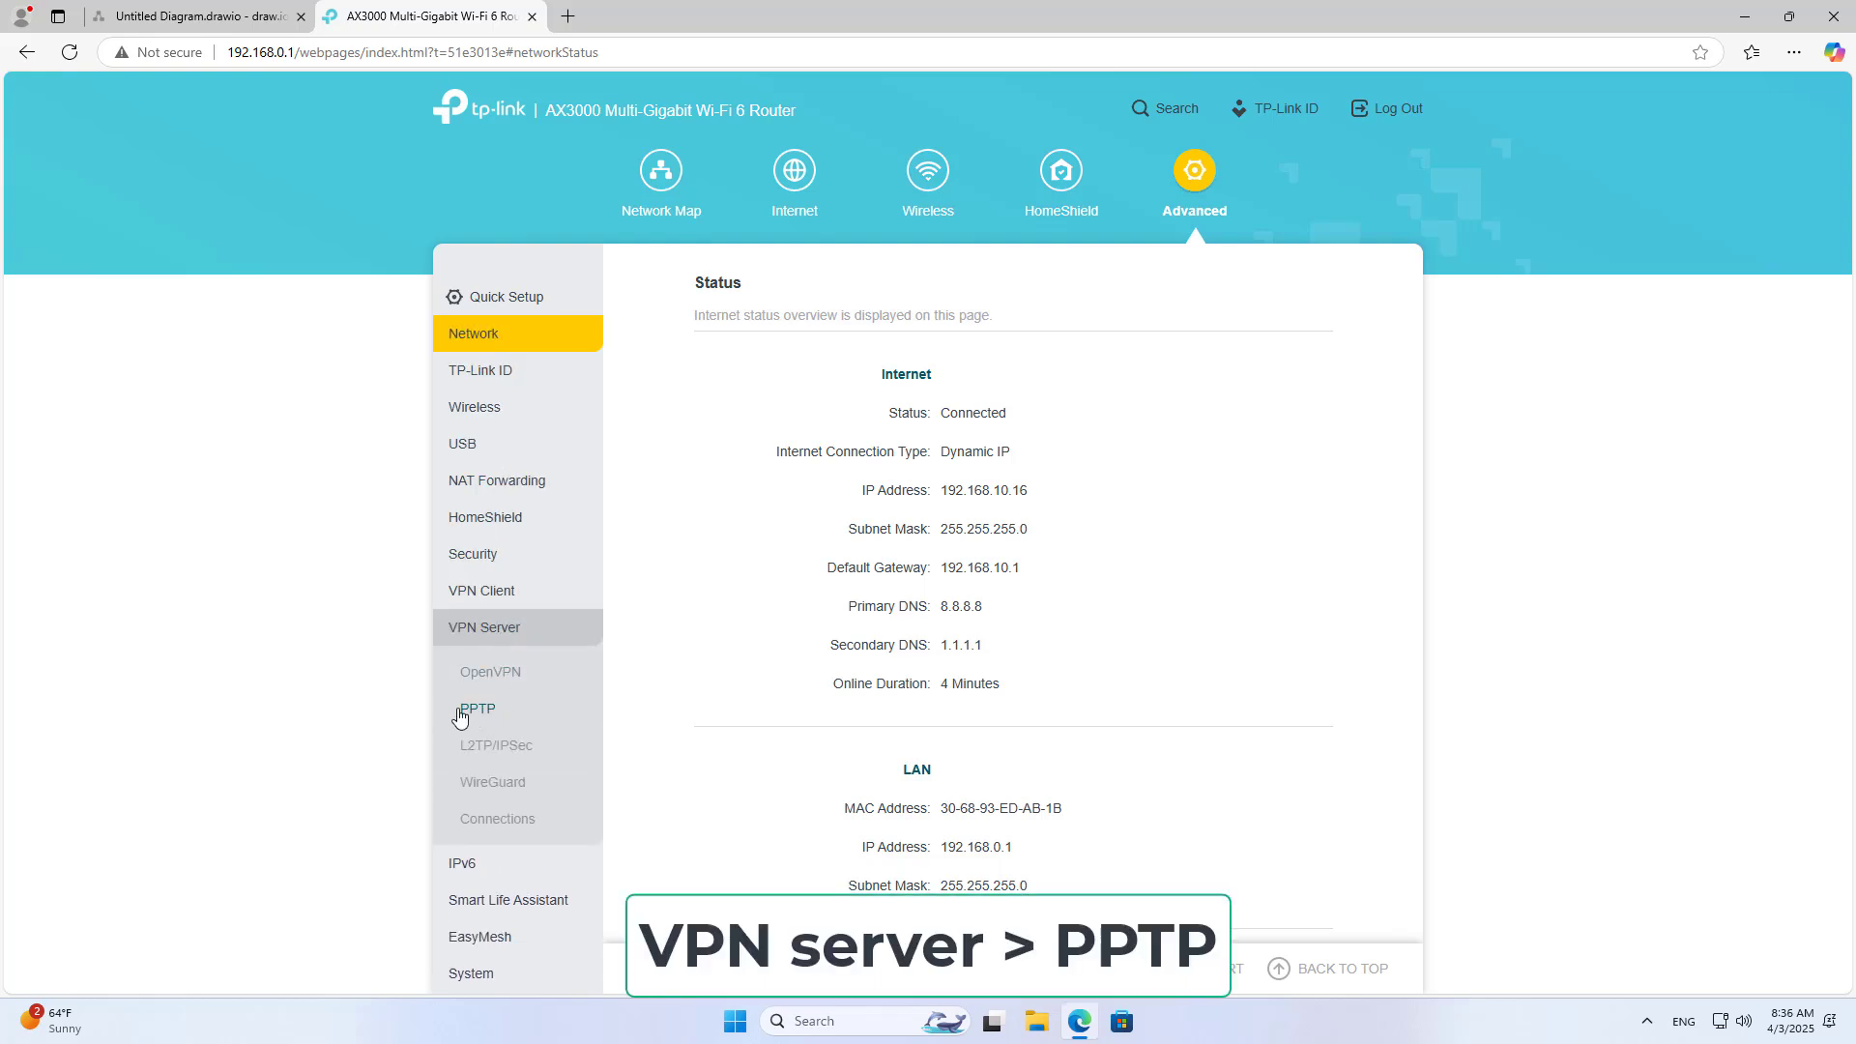
left_click(491, 720)
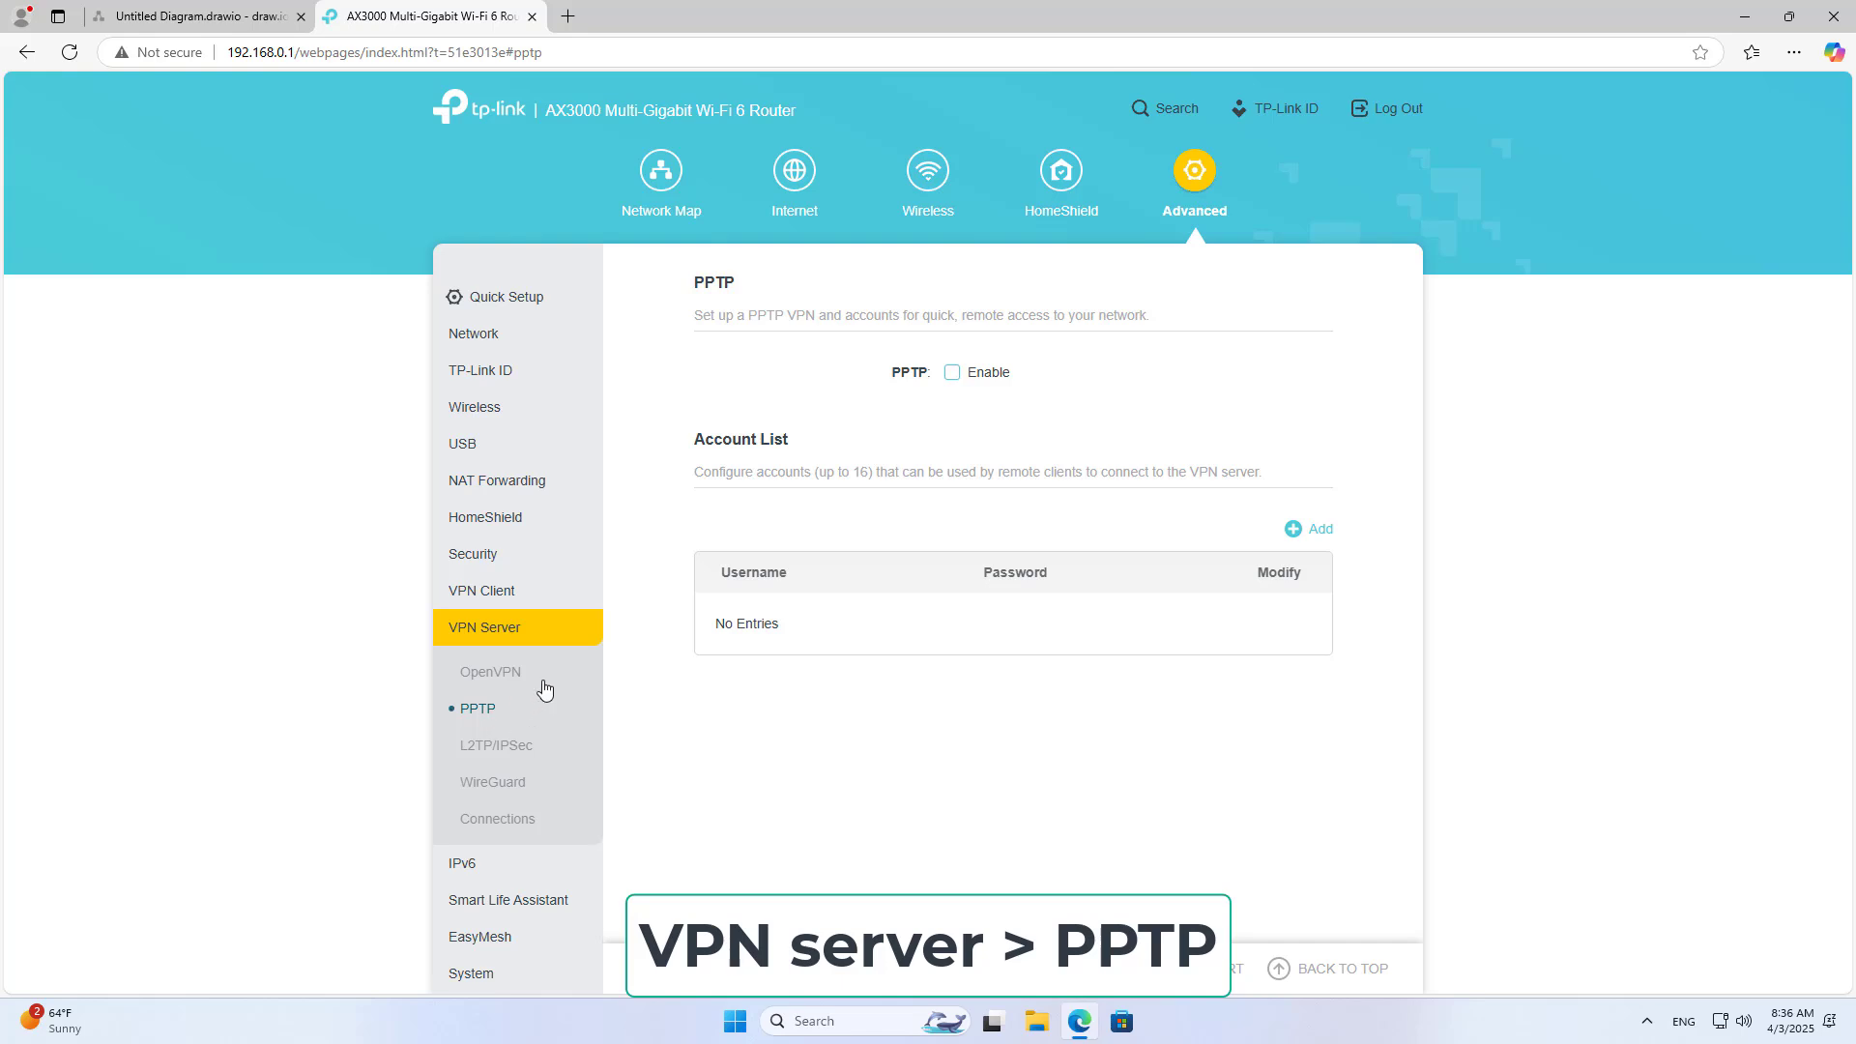
left_click_drag(718, 286, 739, 285)
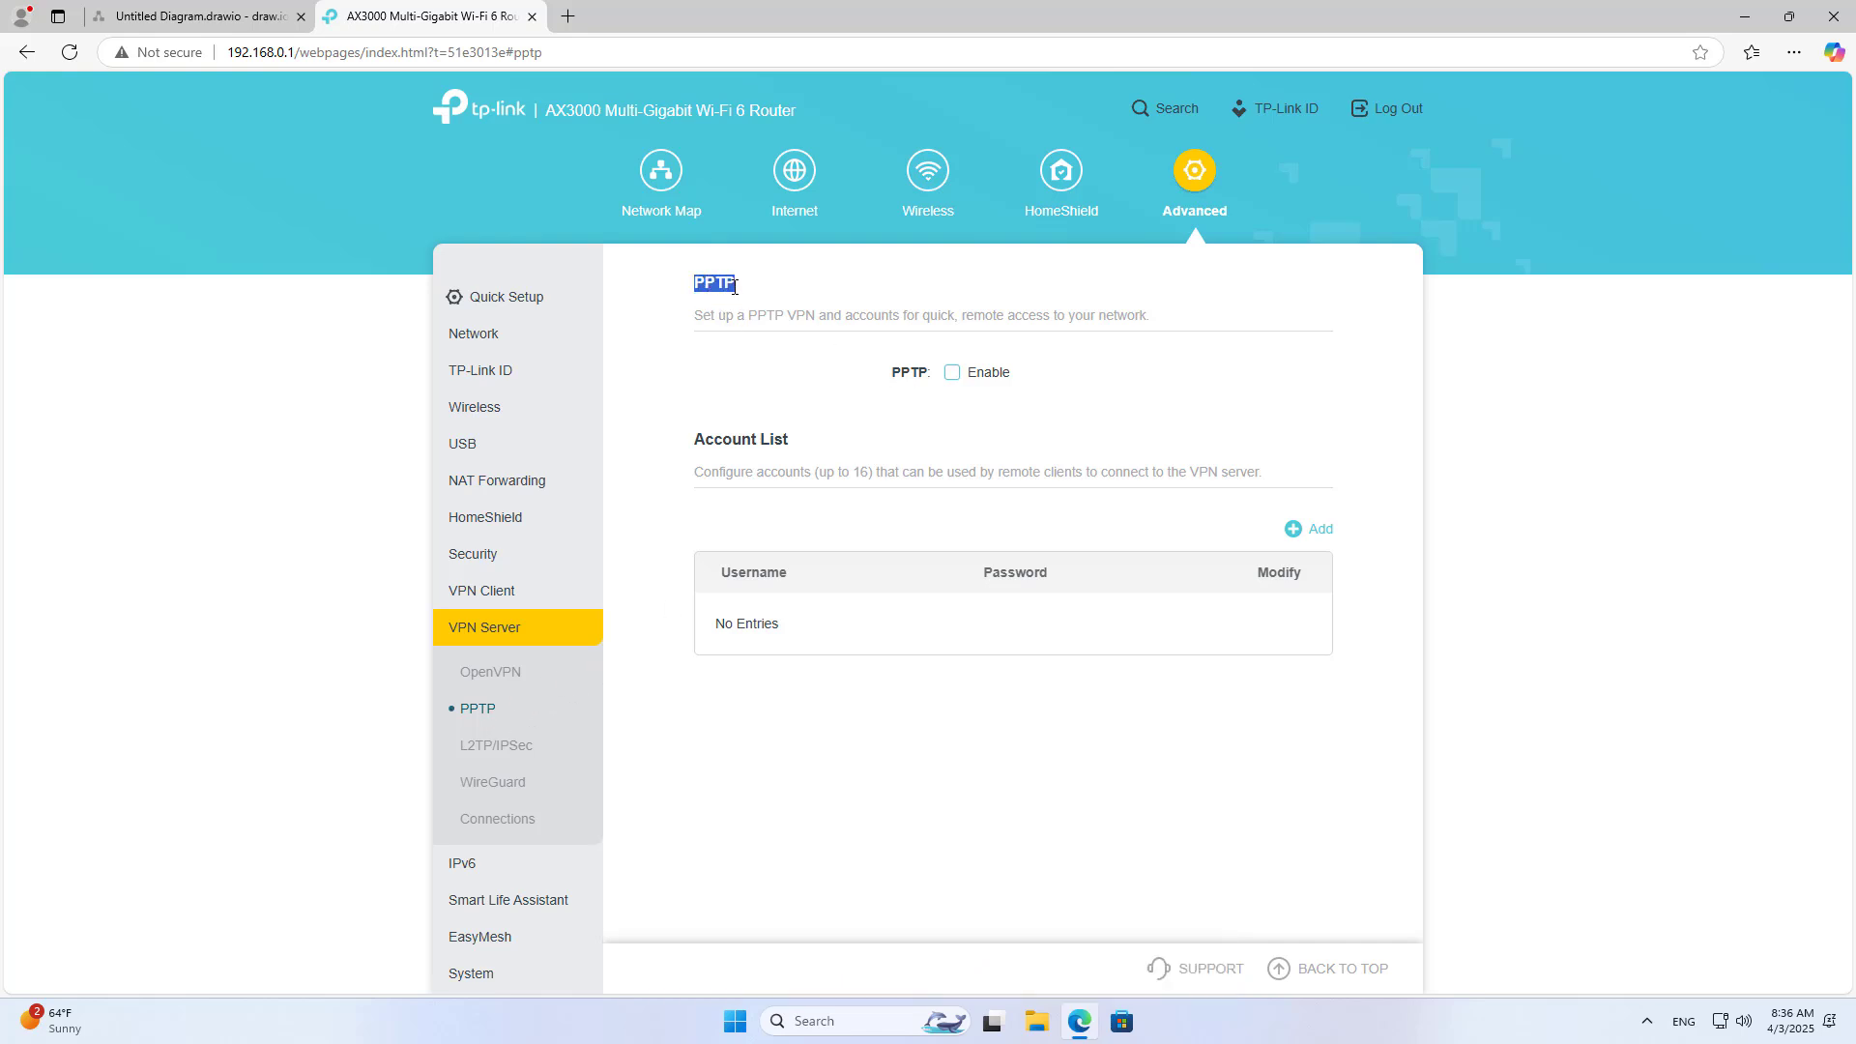
left_click(882, 435)
Step: Enable the PPTP server with client IP range 10.0.0.11 to 10.0.0.15
left_click(954, 376)
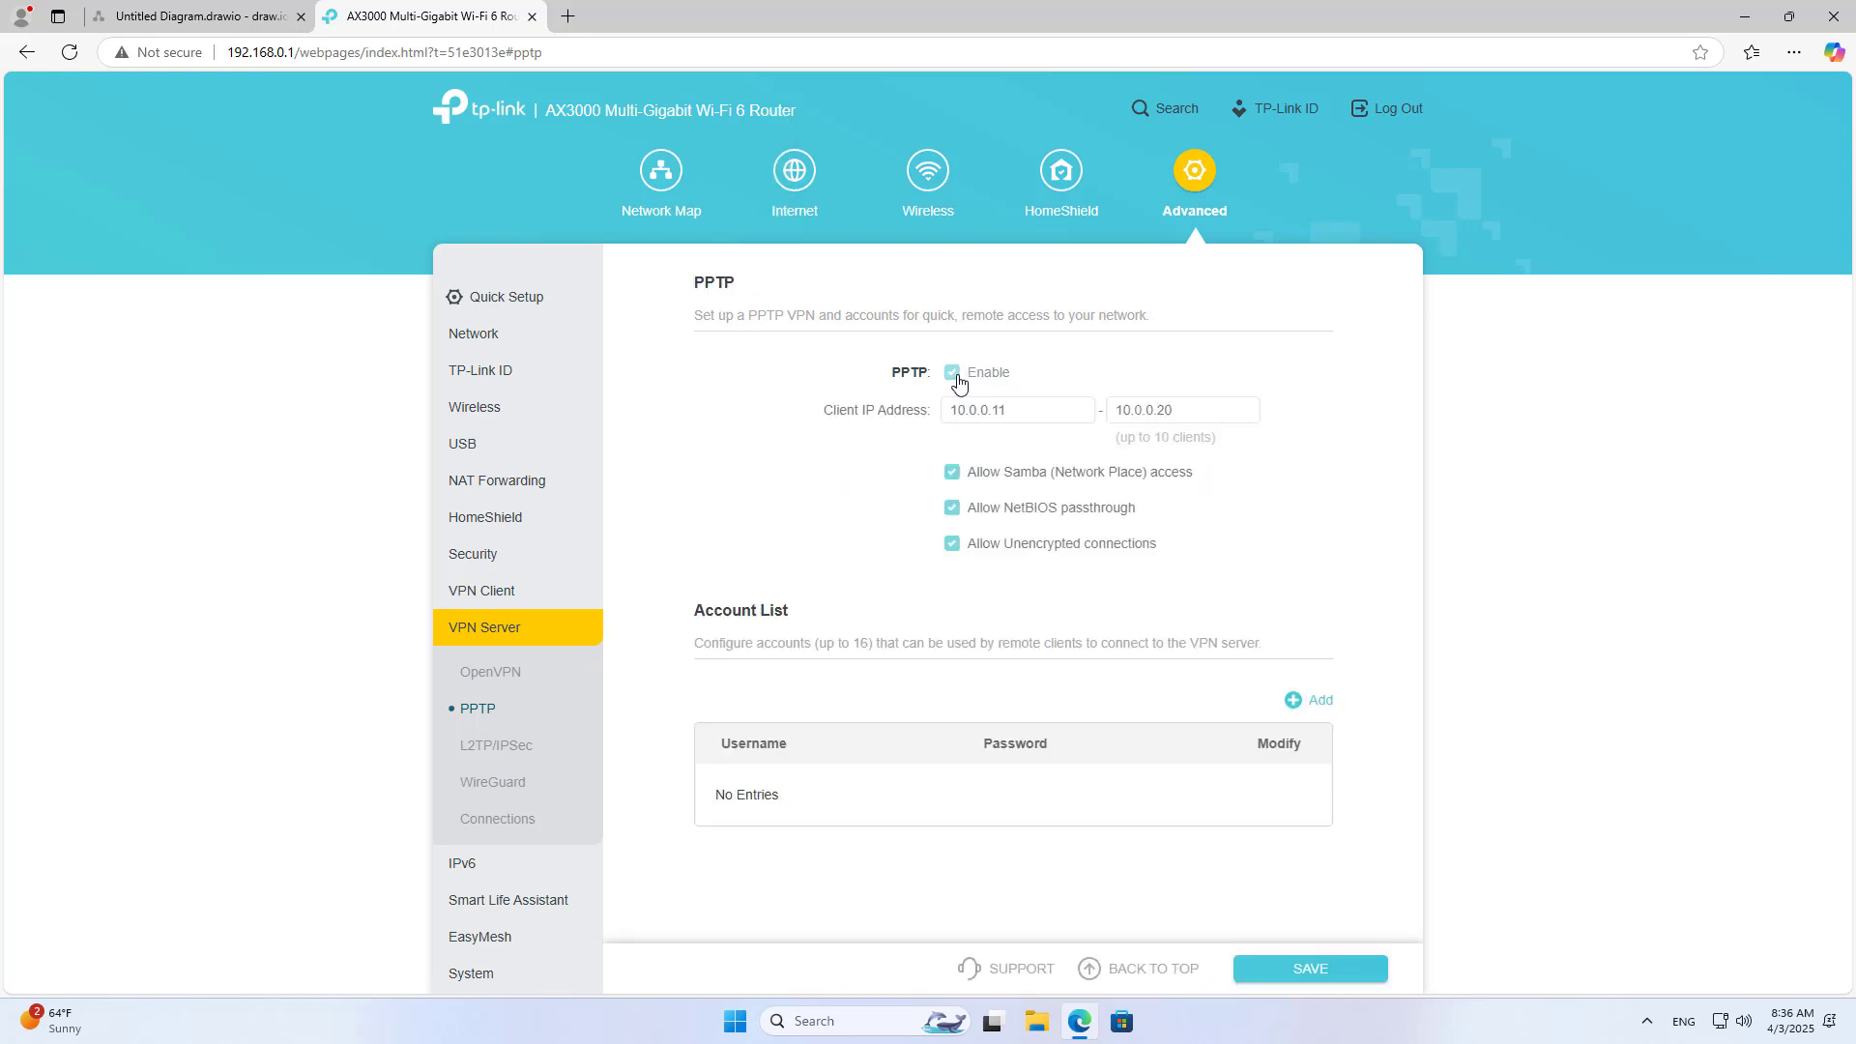
left_click(1039, 410)
left_click(1199, 410)
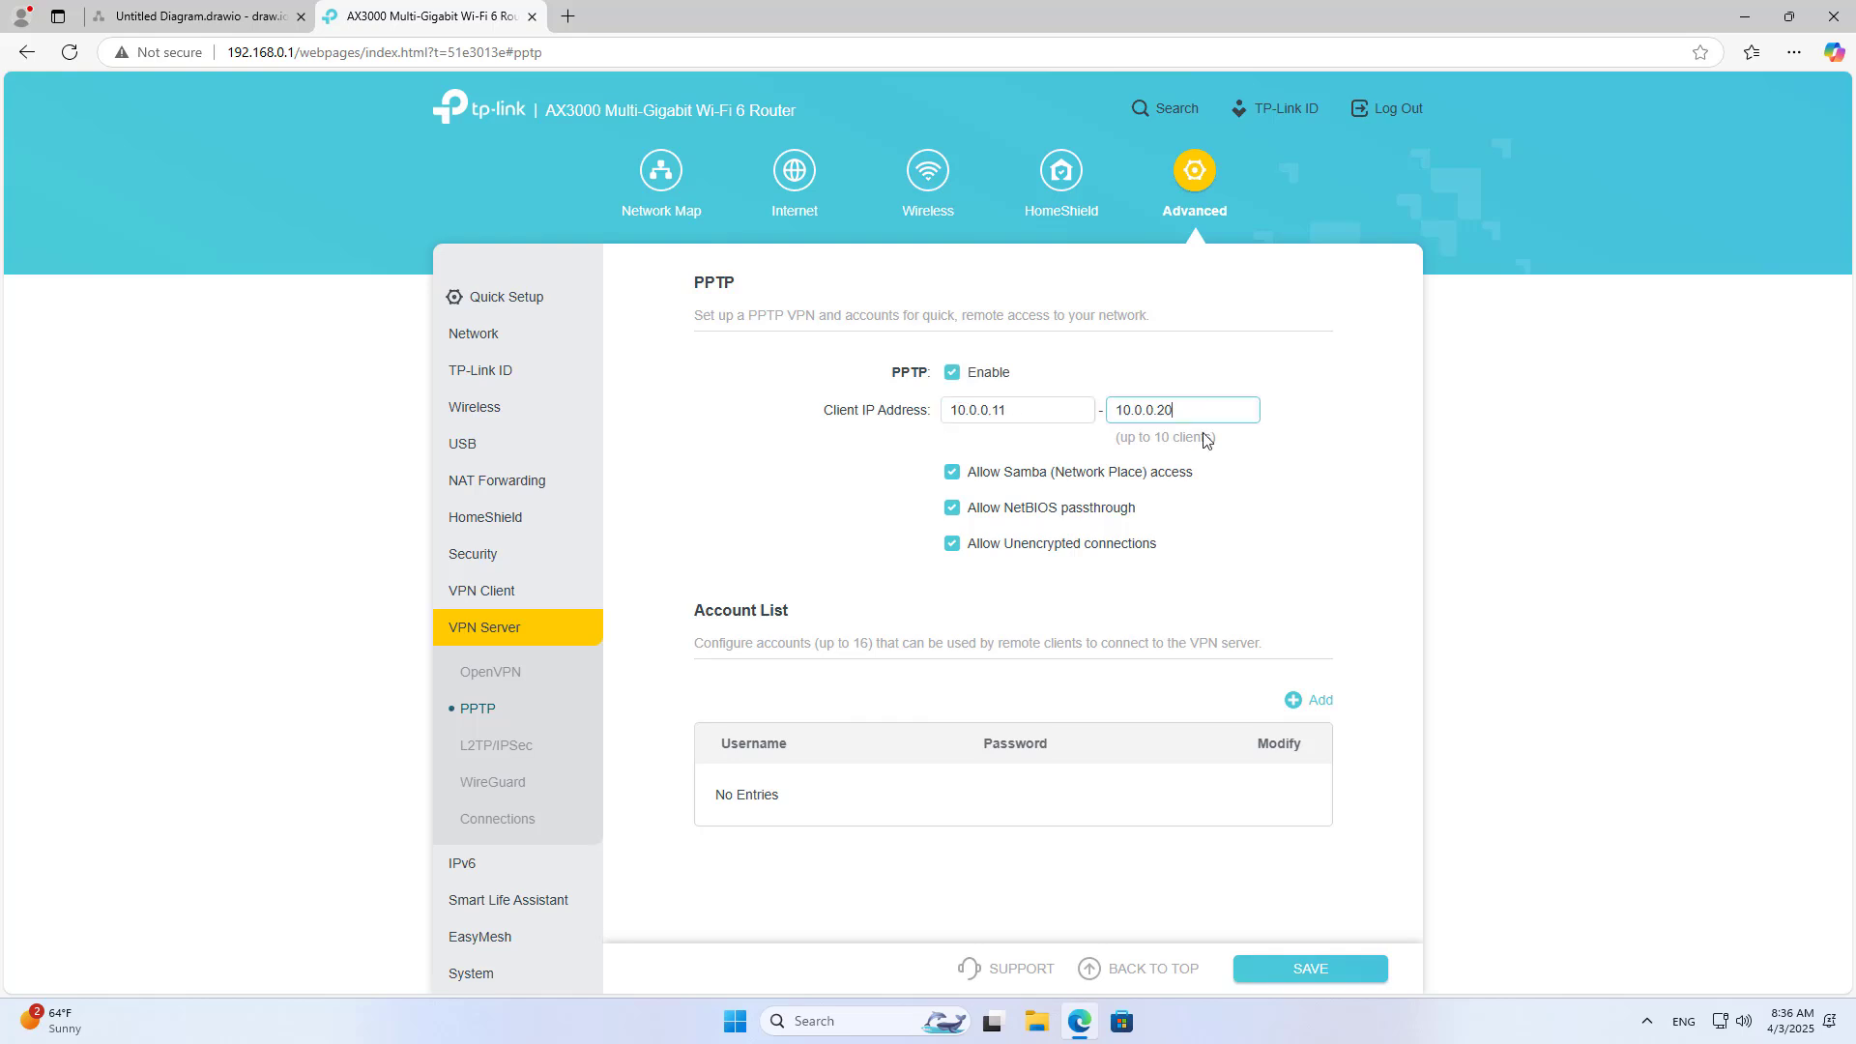
left_click_drag(1124, 440, 1211, 440)
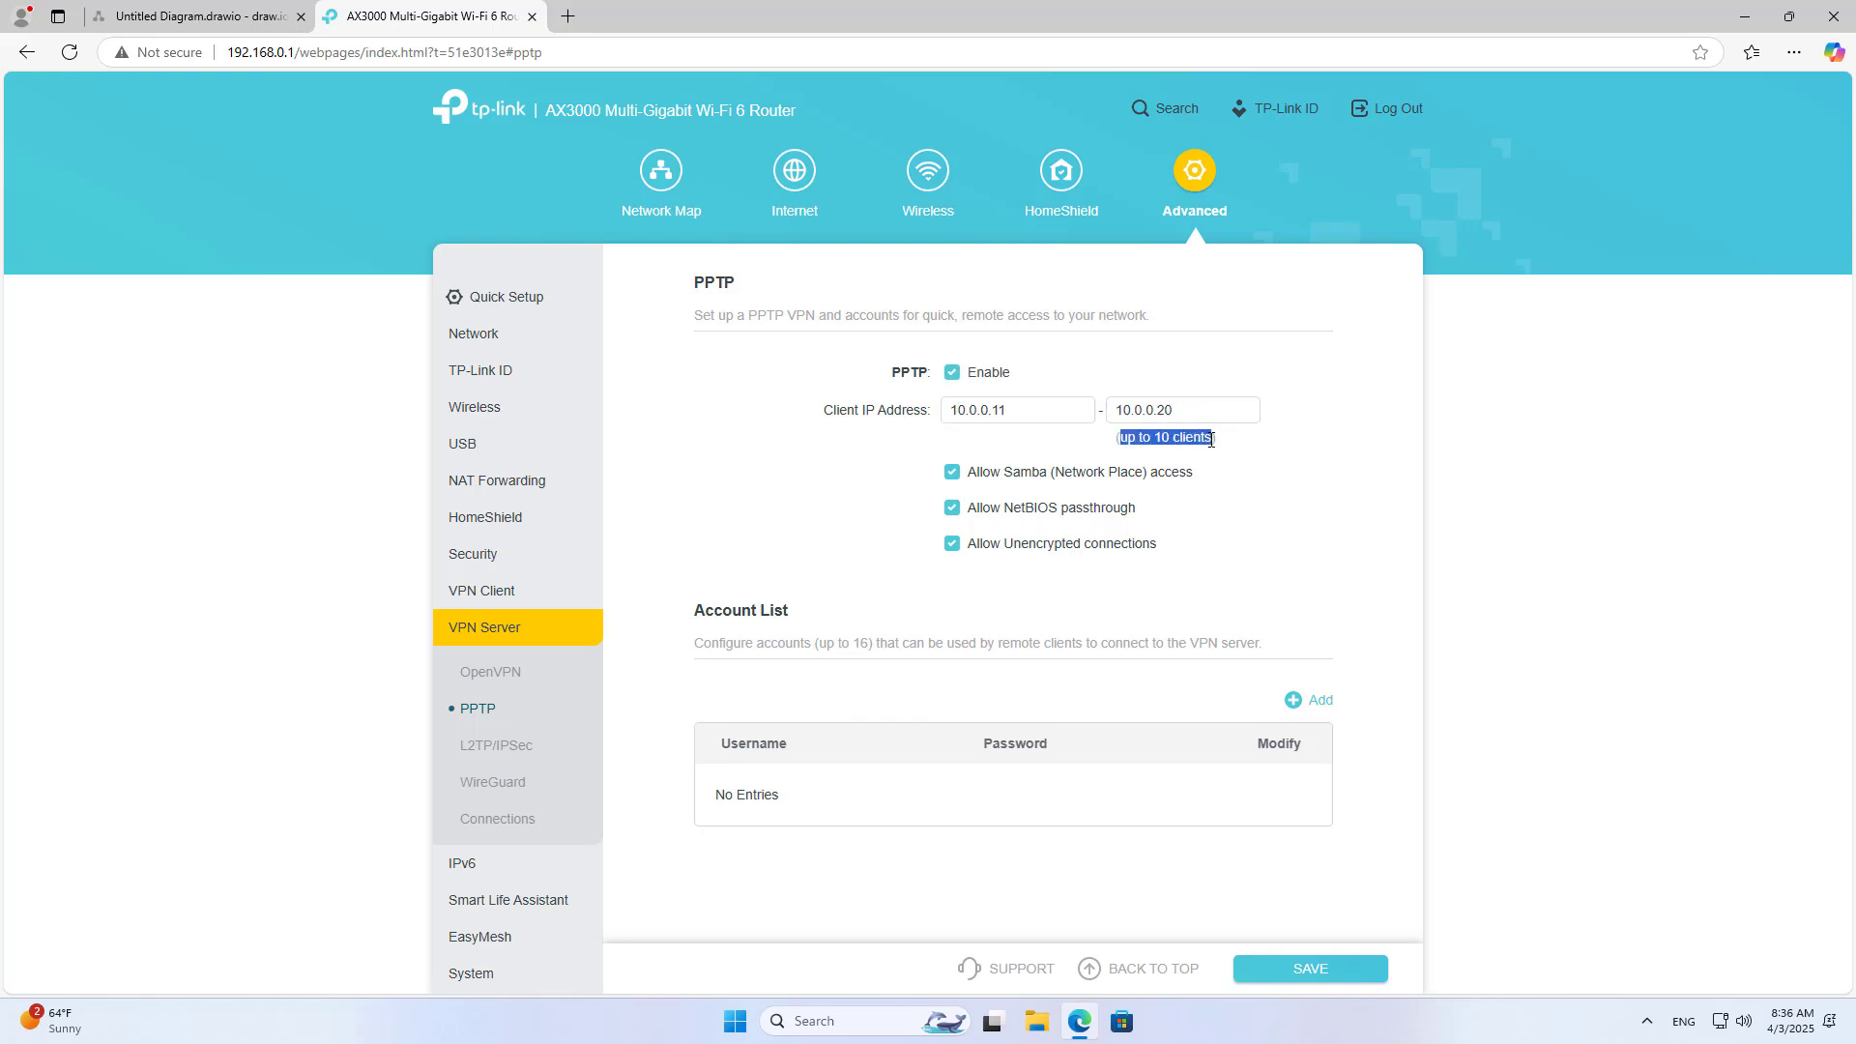
left_click(1159, 410)
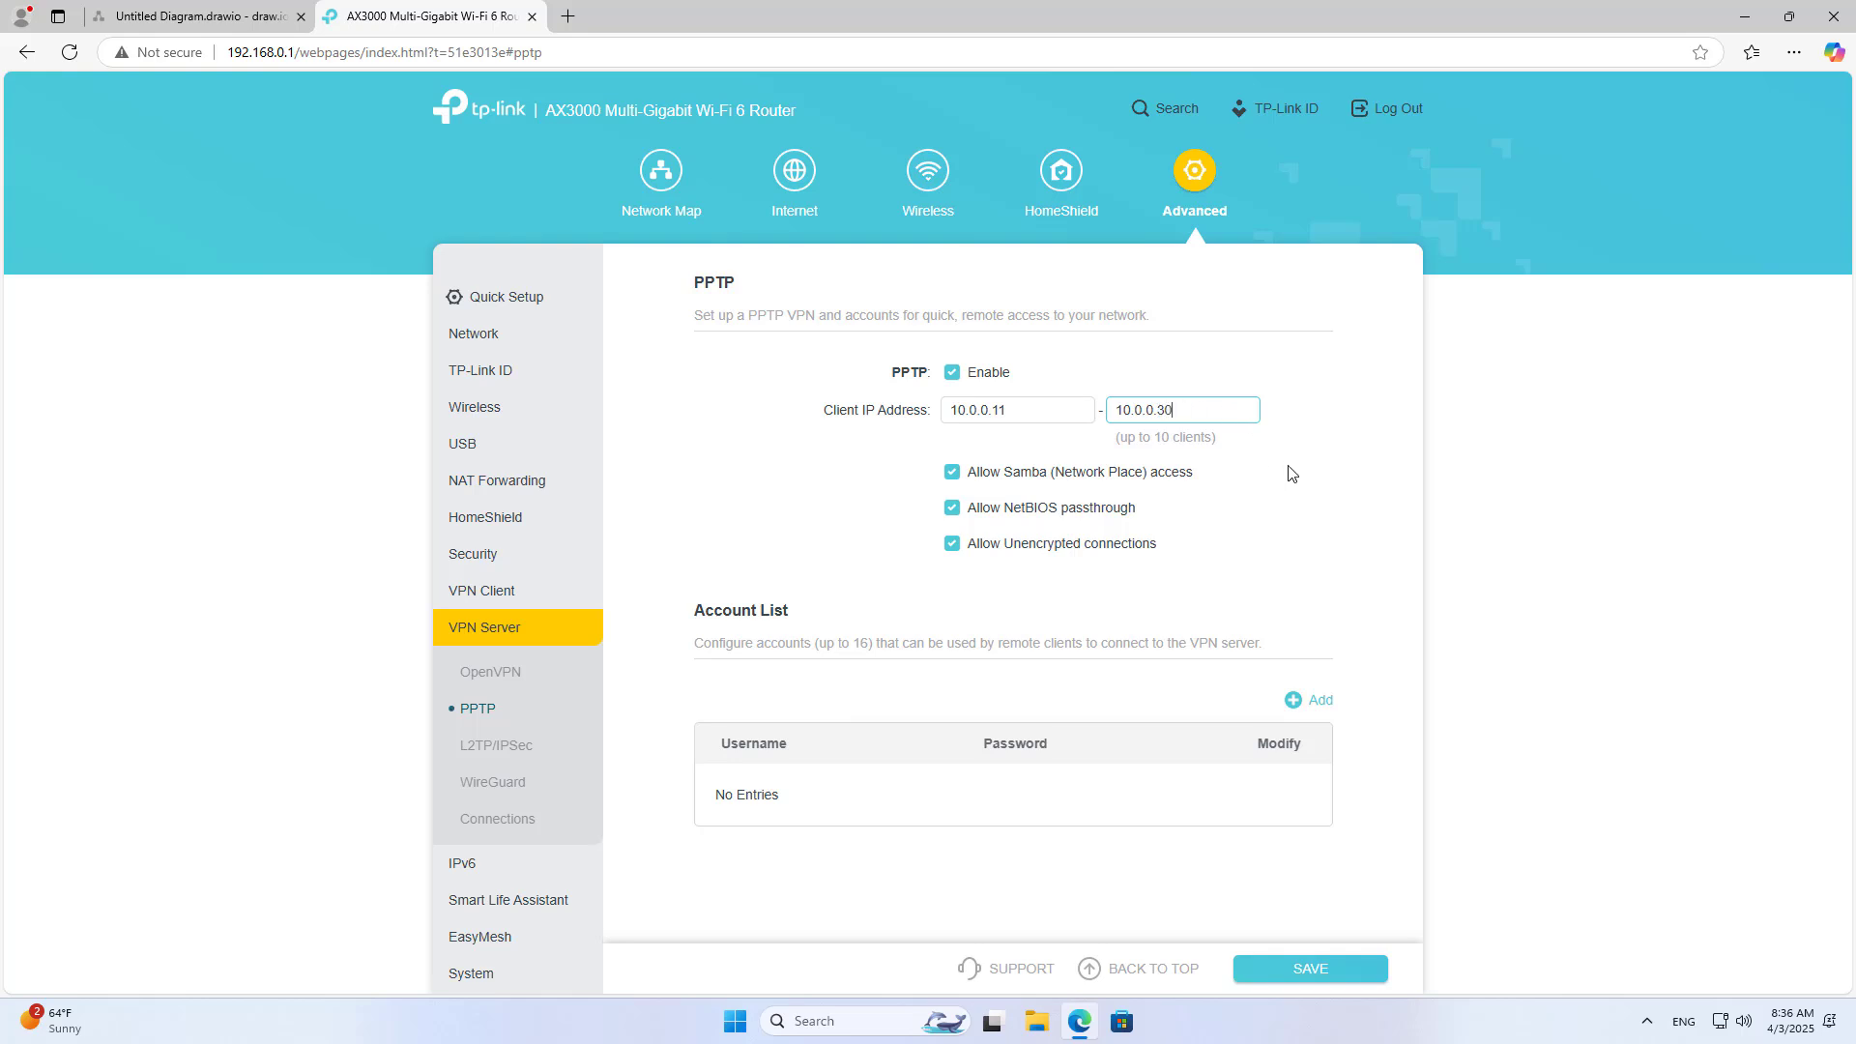
left_click(1141, 442)
left_click_drag(1131, 441, 1208, 442)
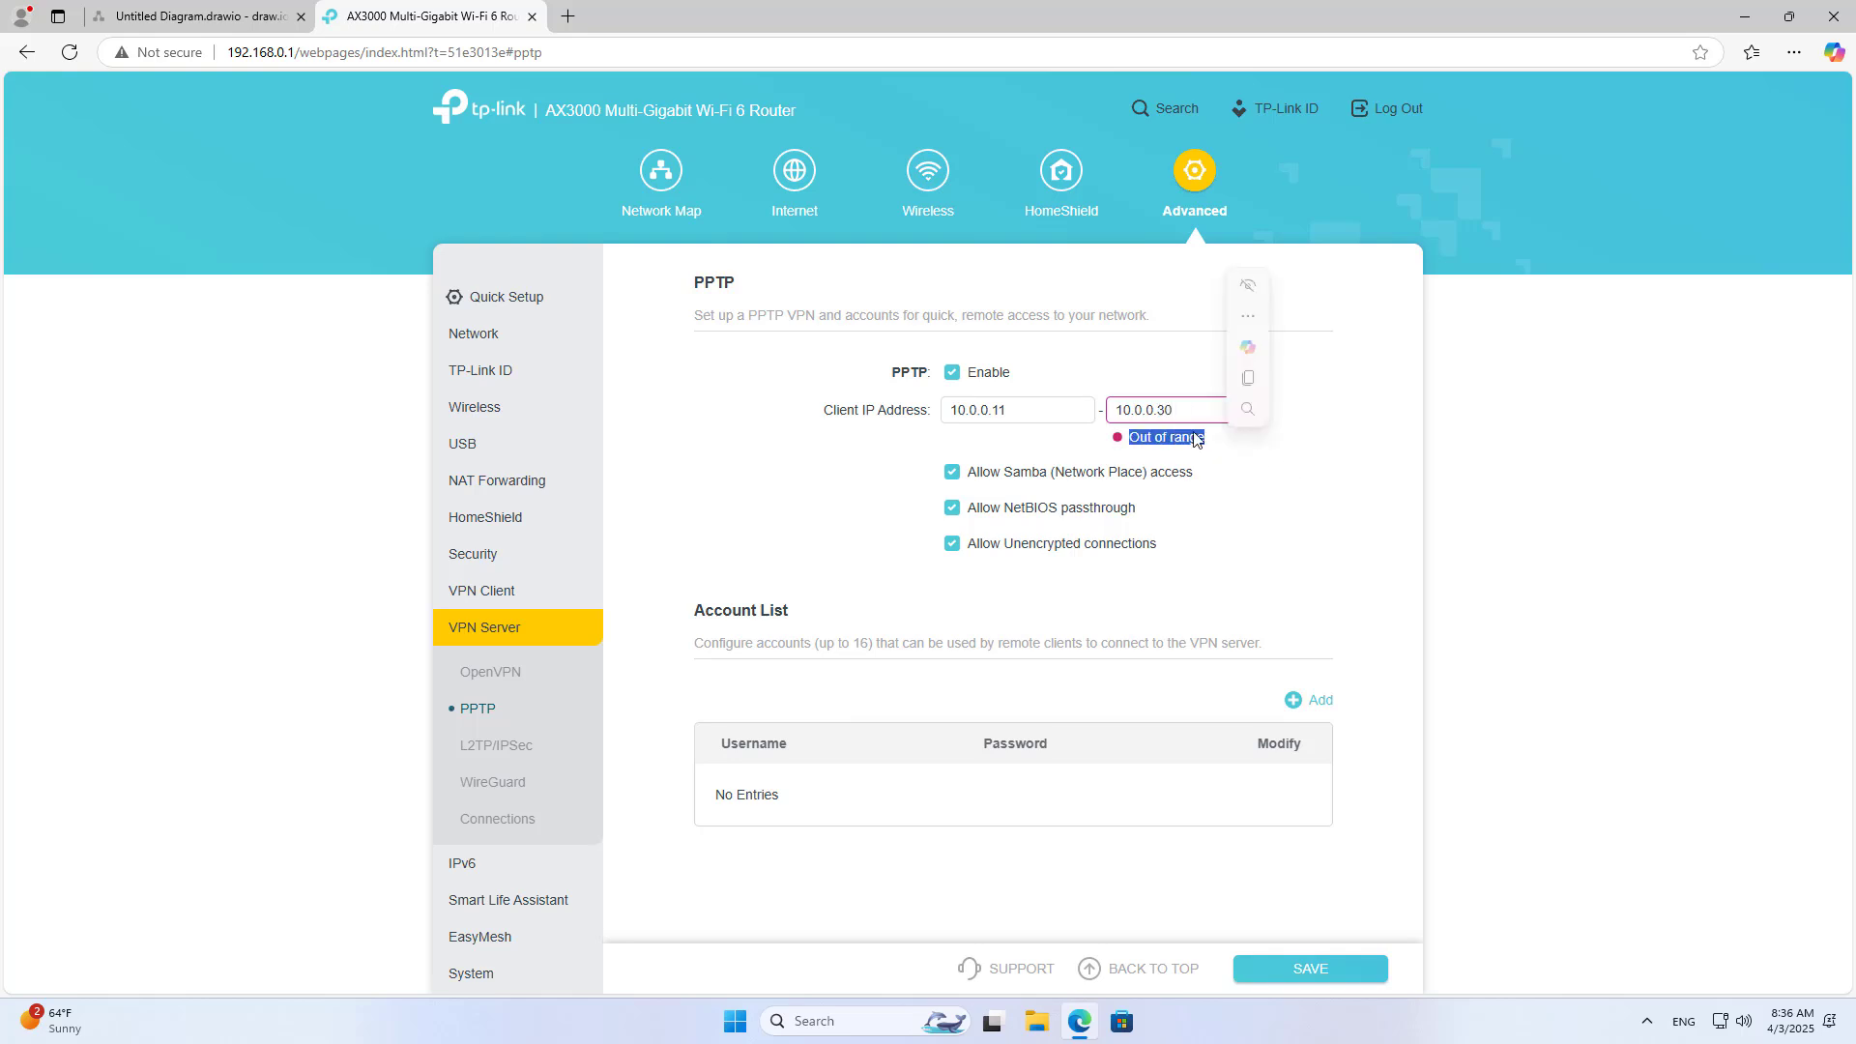
left_click(1165, 411)
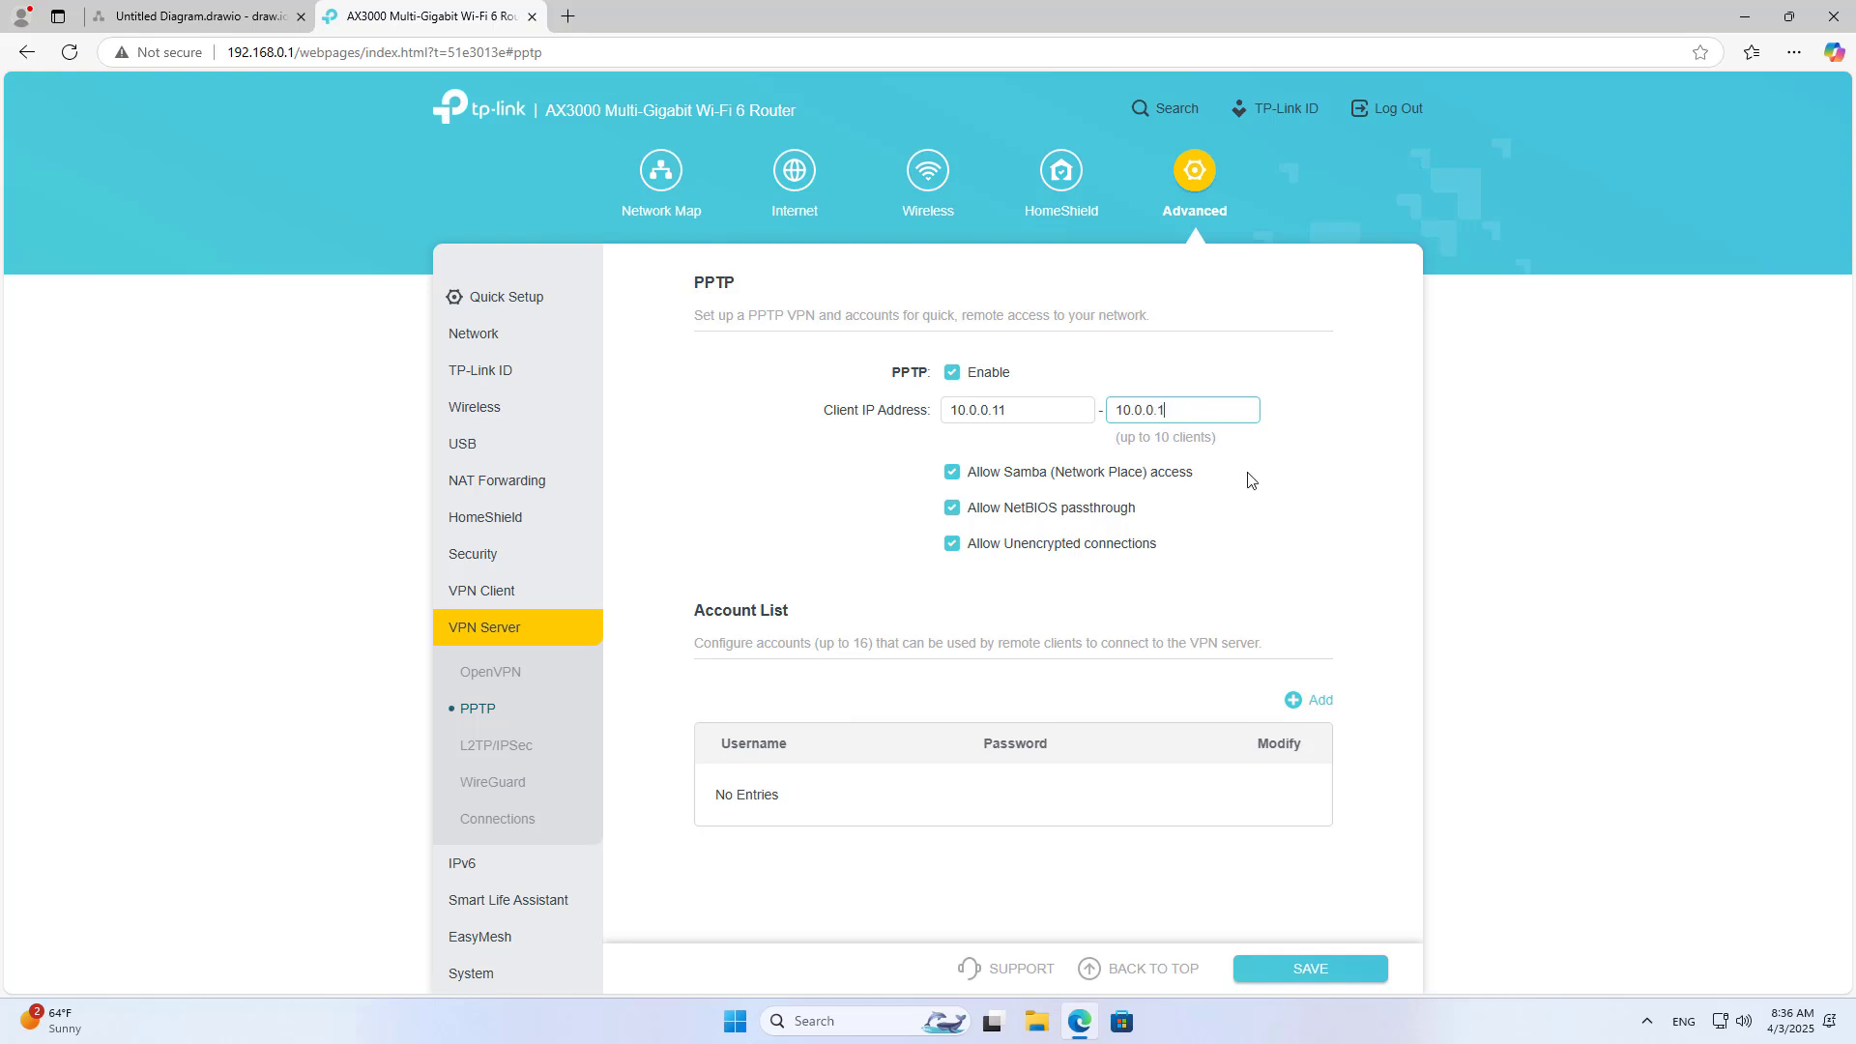
left_click(1234, 442)
Step: Allow Samba access, NetBIOS passthrough and unencrypted connections for PPTP
left_click(952, 472)
left_click(952, 508)
left_click(949, 546)
left_click(952, 507)
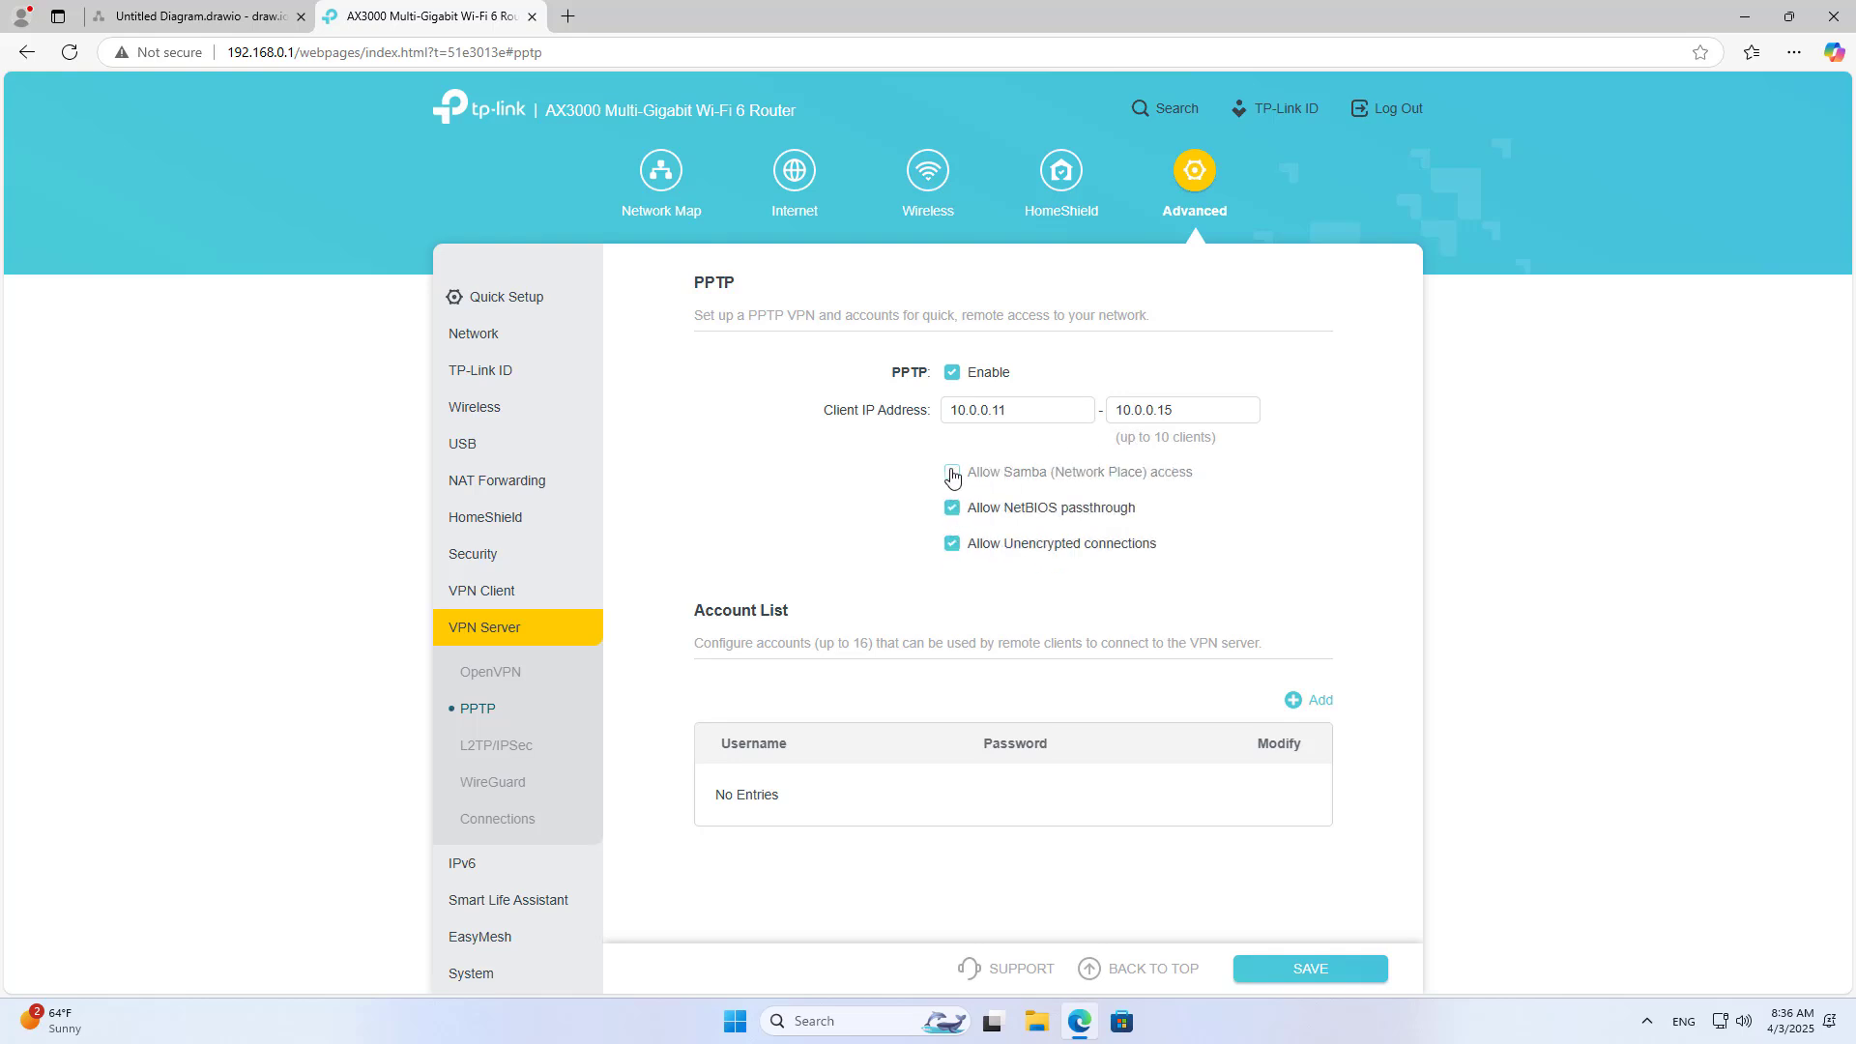
left_click(952, 472)
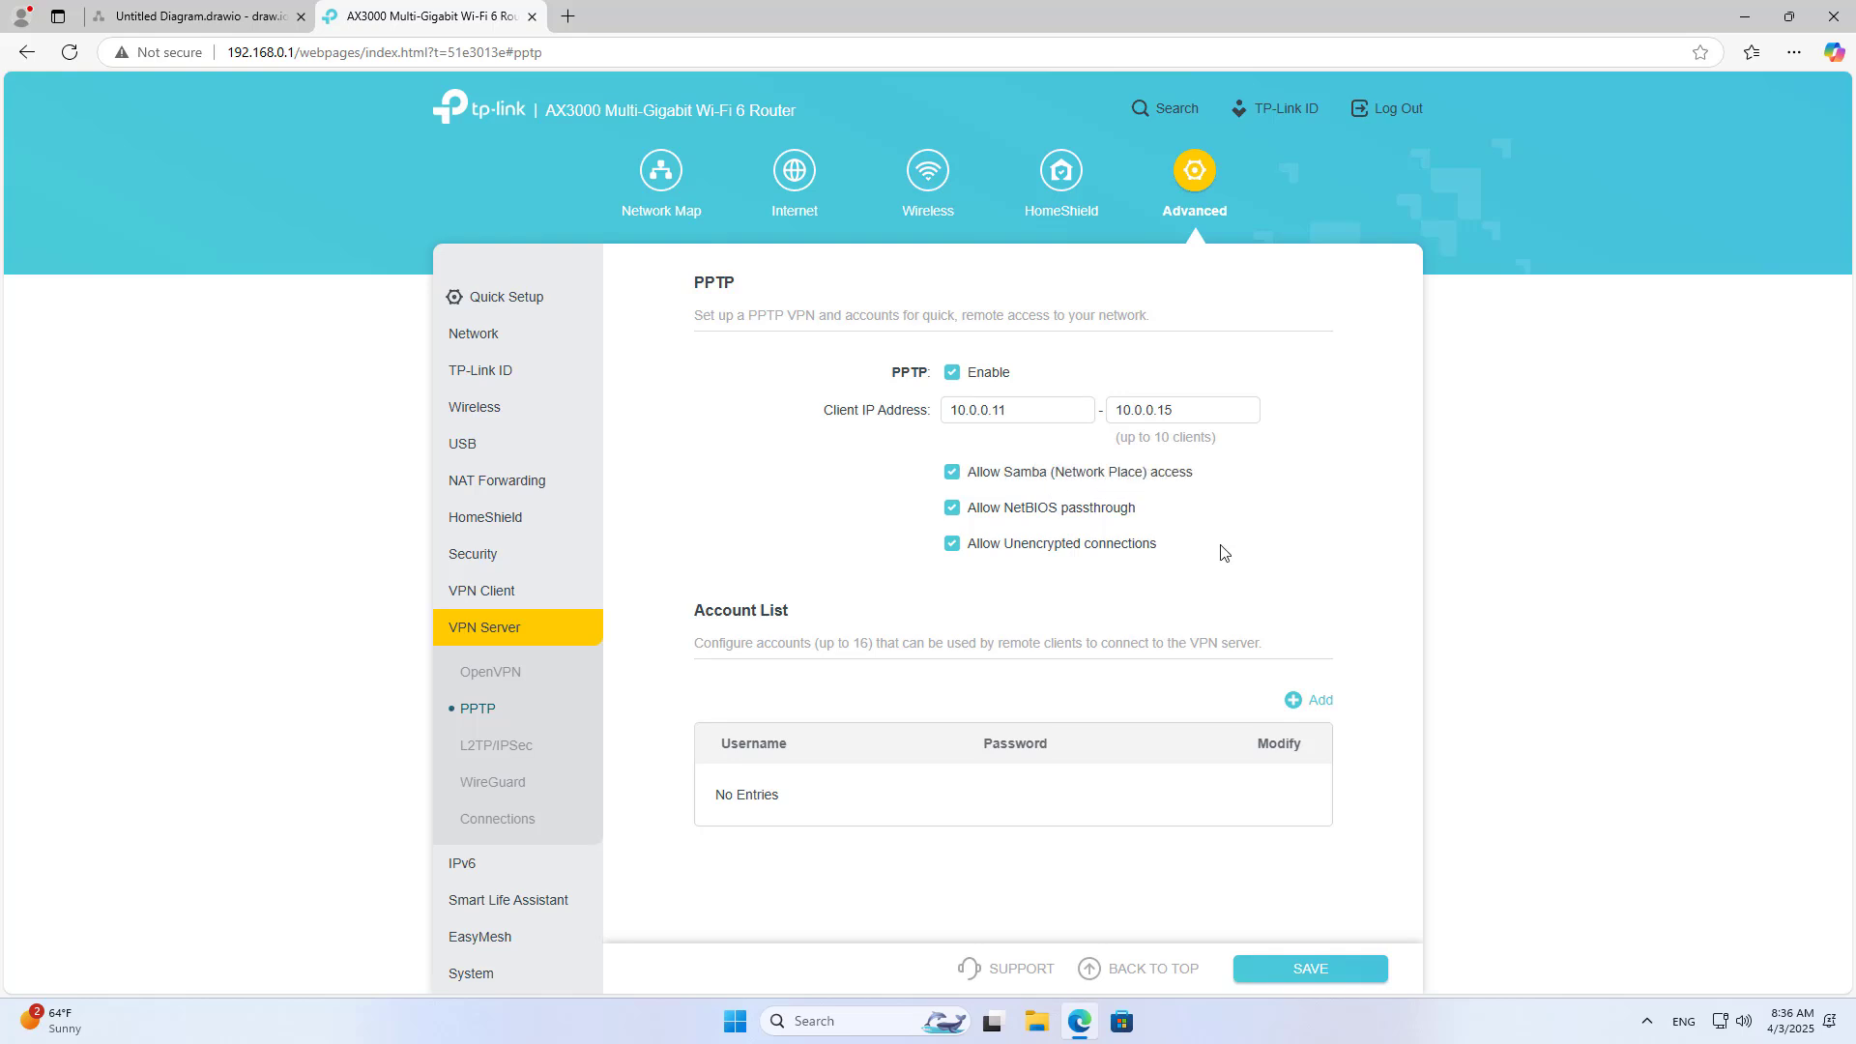
triple_click(712, 610)
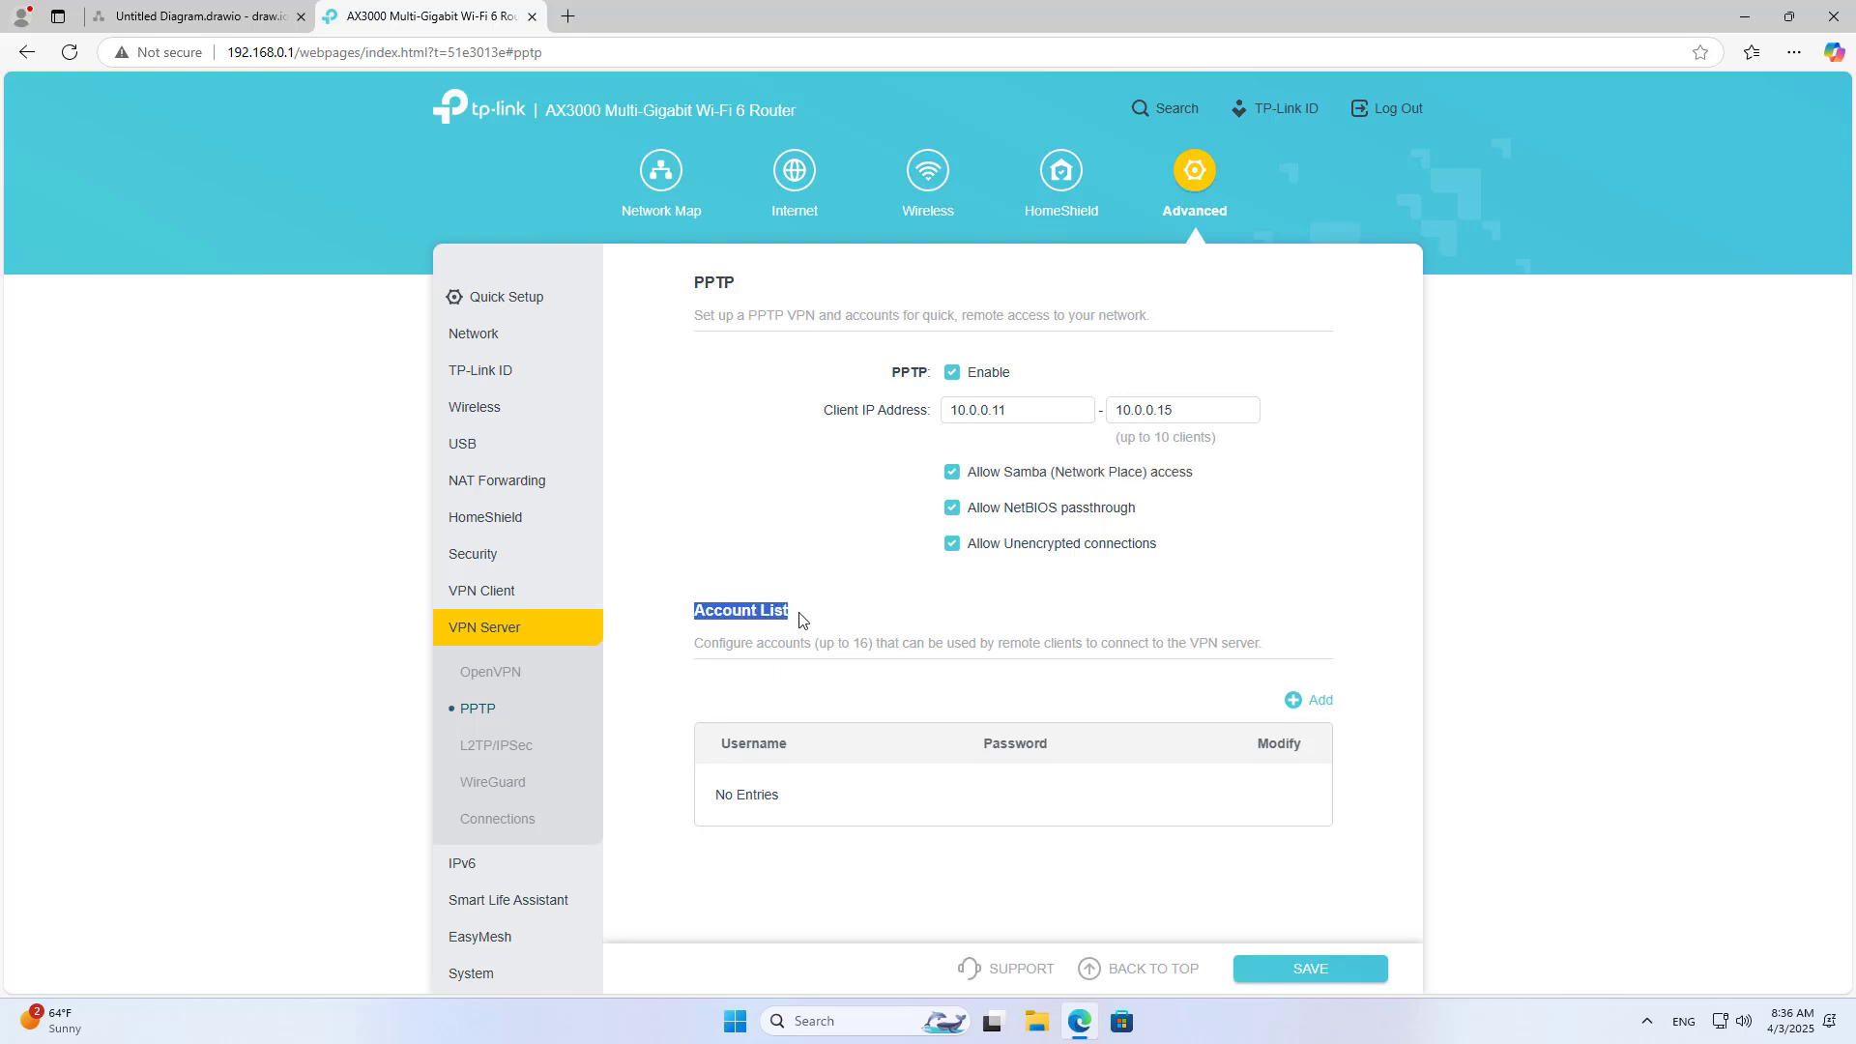
left_click(1239, 642)
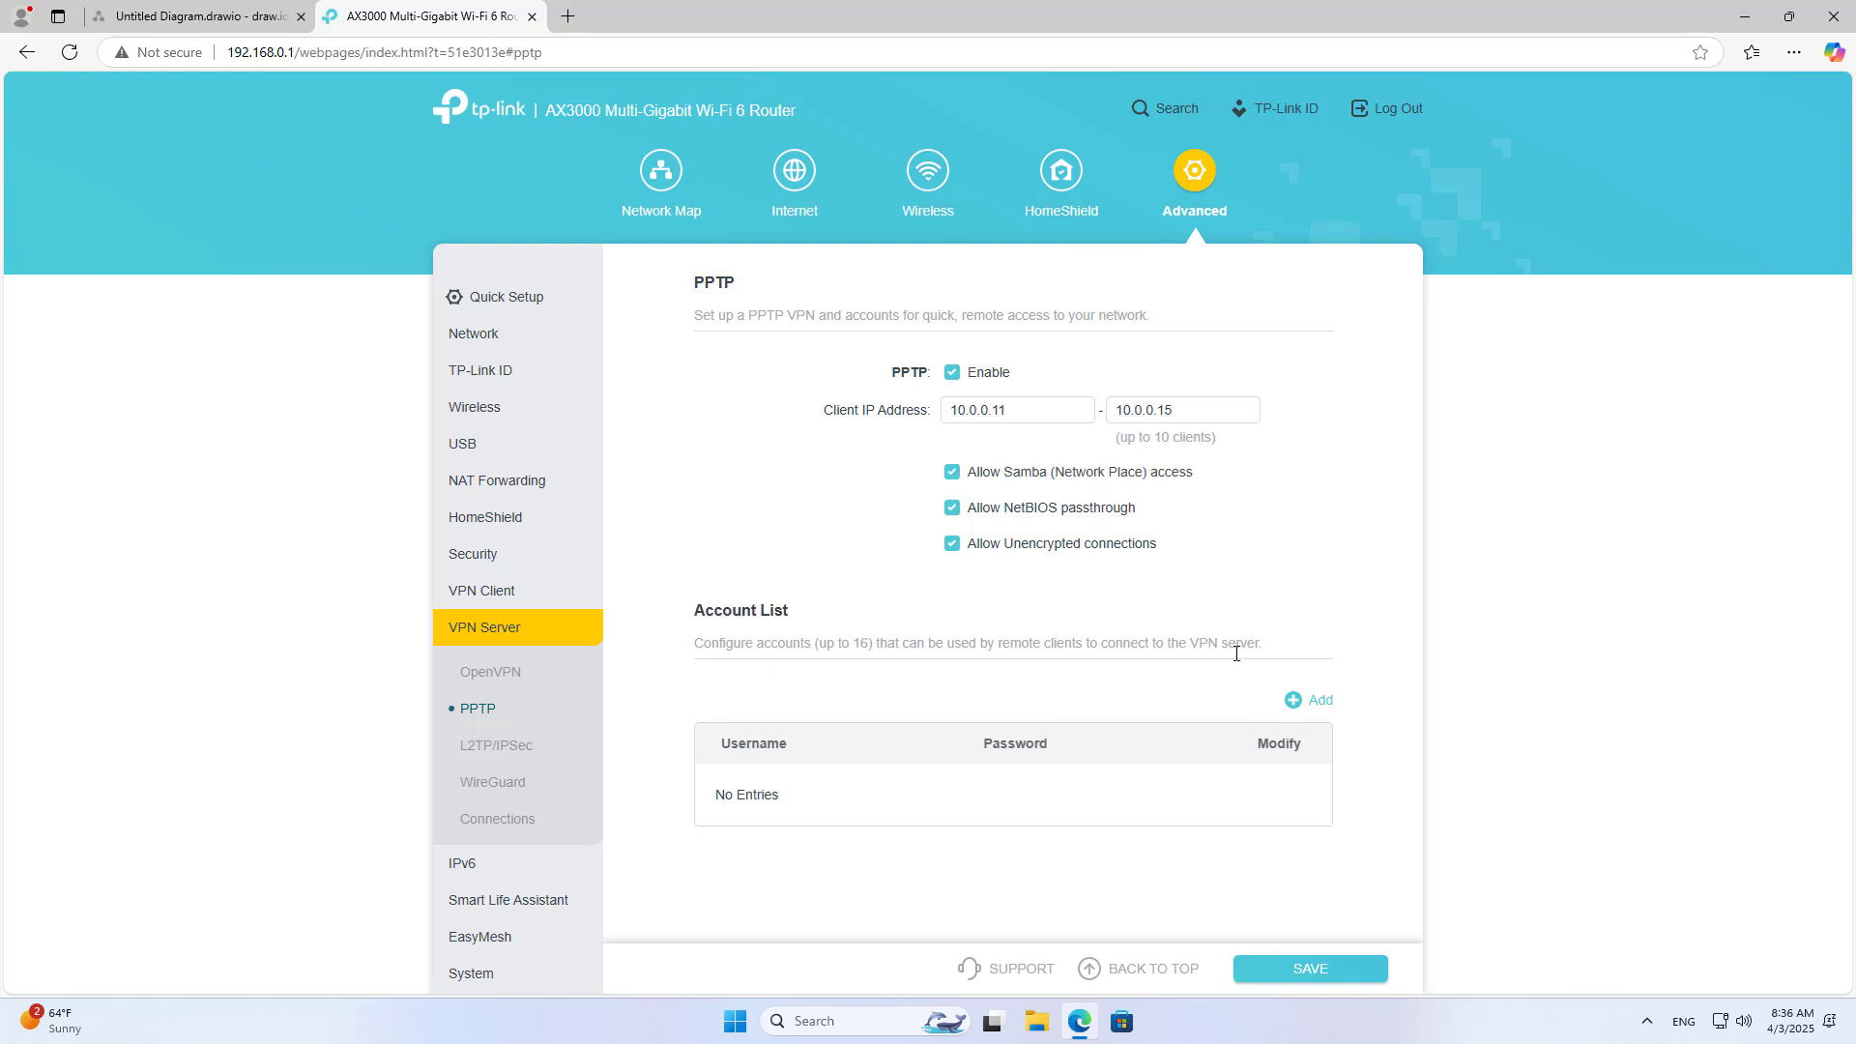
Step: Add a VPN account with a username and password to the PPTP Account List
left_click(1328, 711)
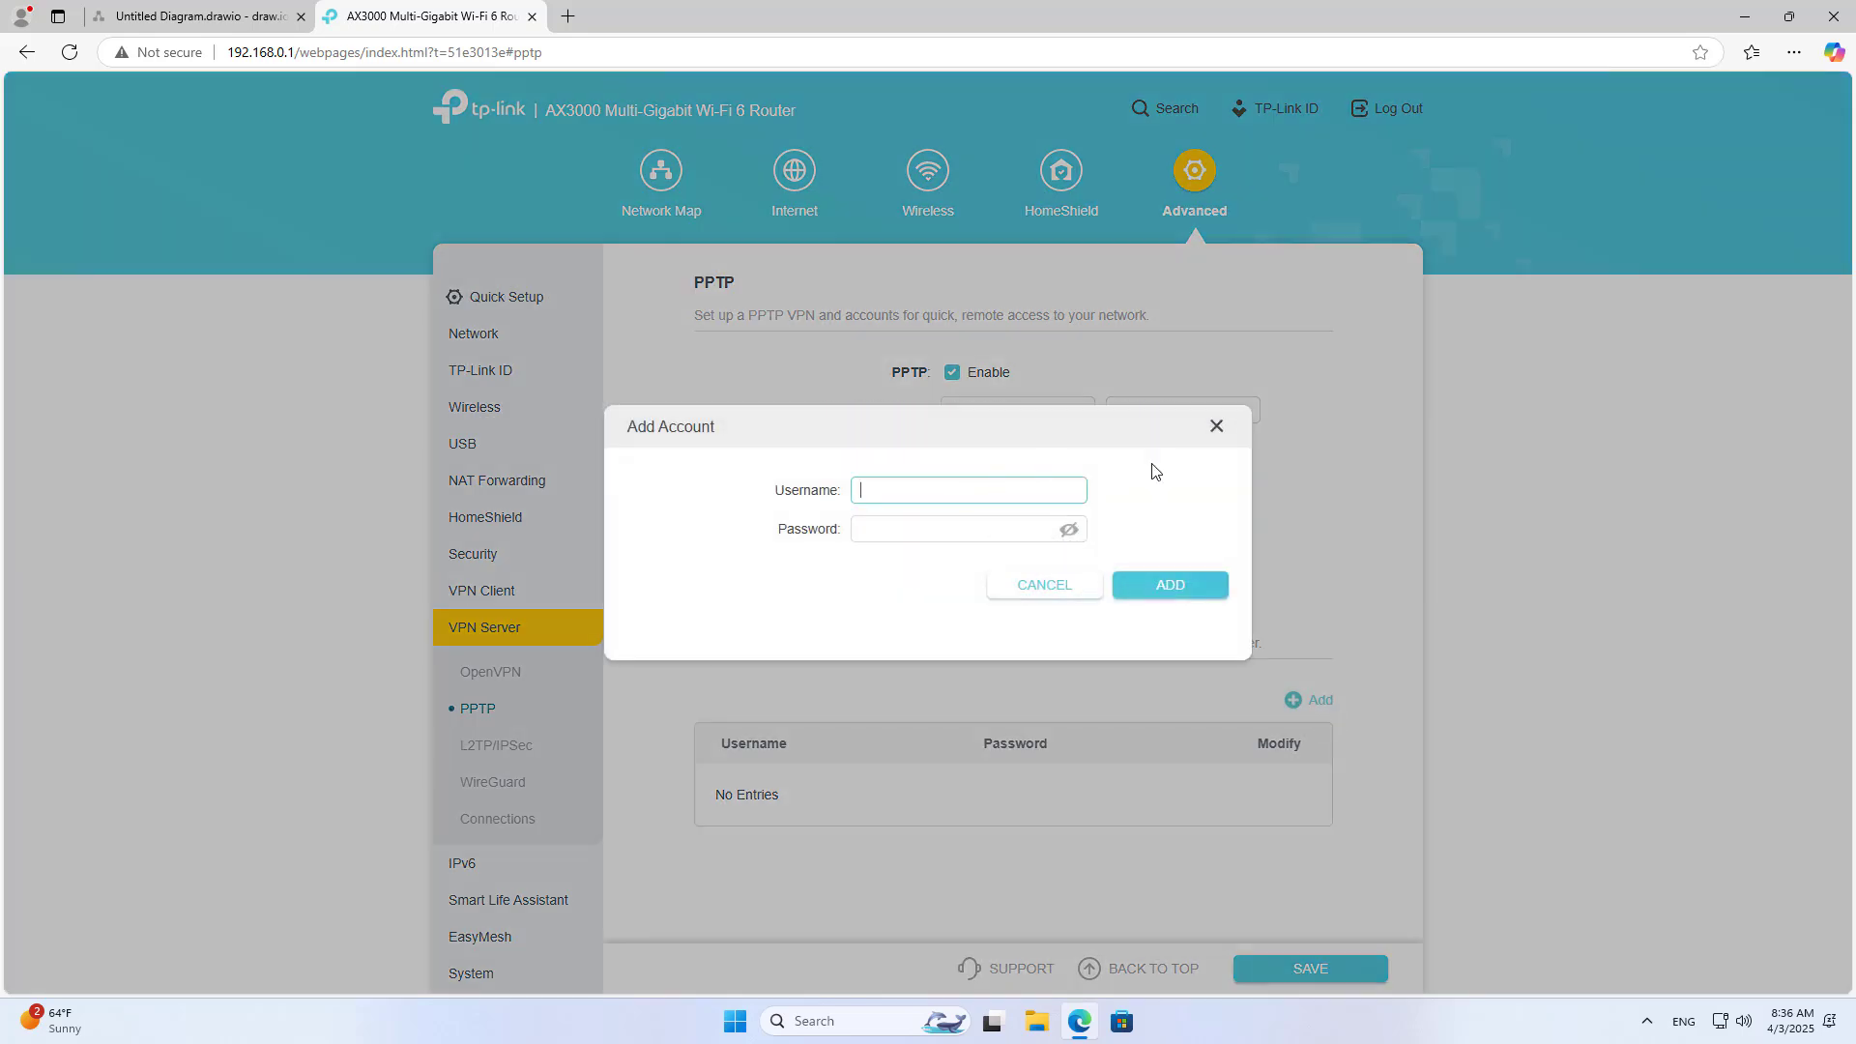
left_click(928, 526)
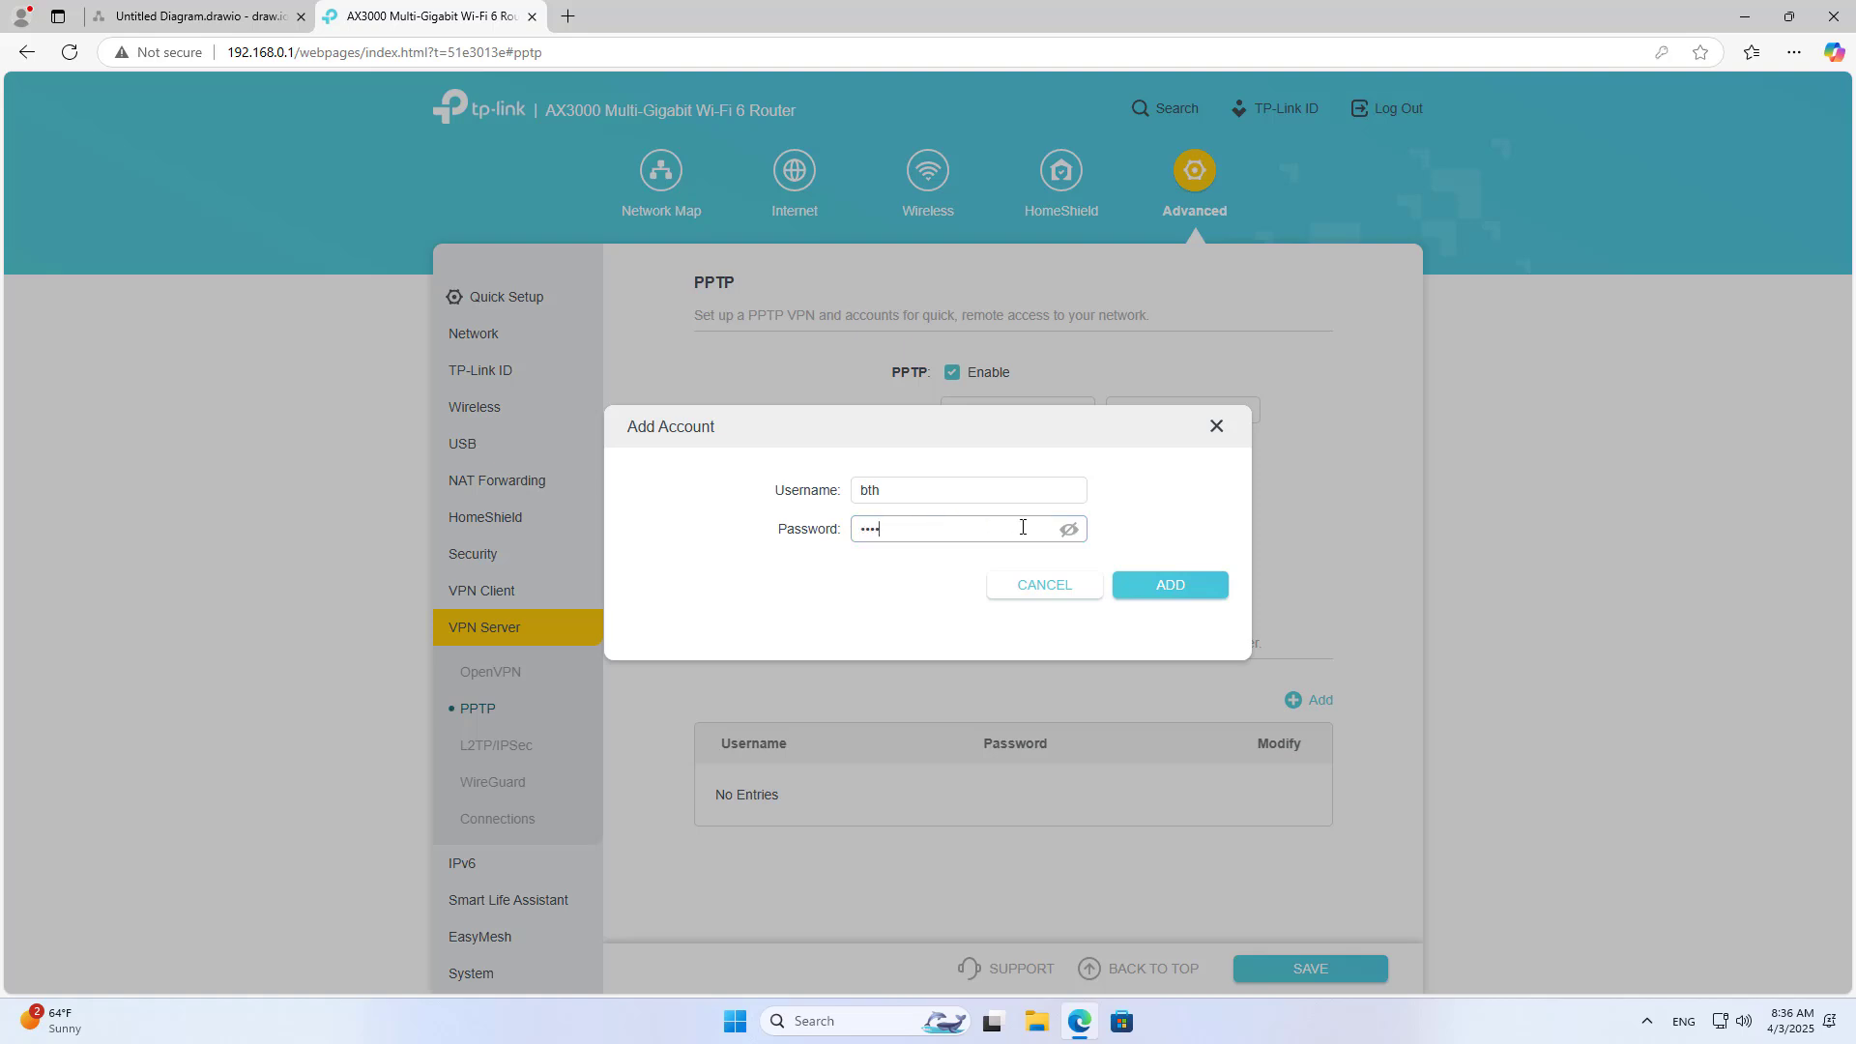
left_click_drag(903, 528, 841, 496)
left_click(1172, 592)
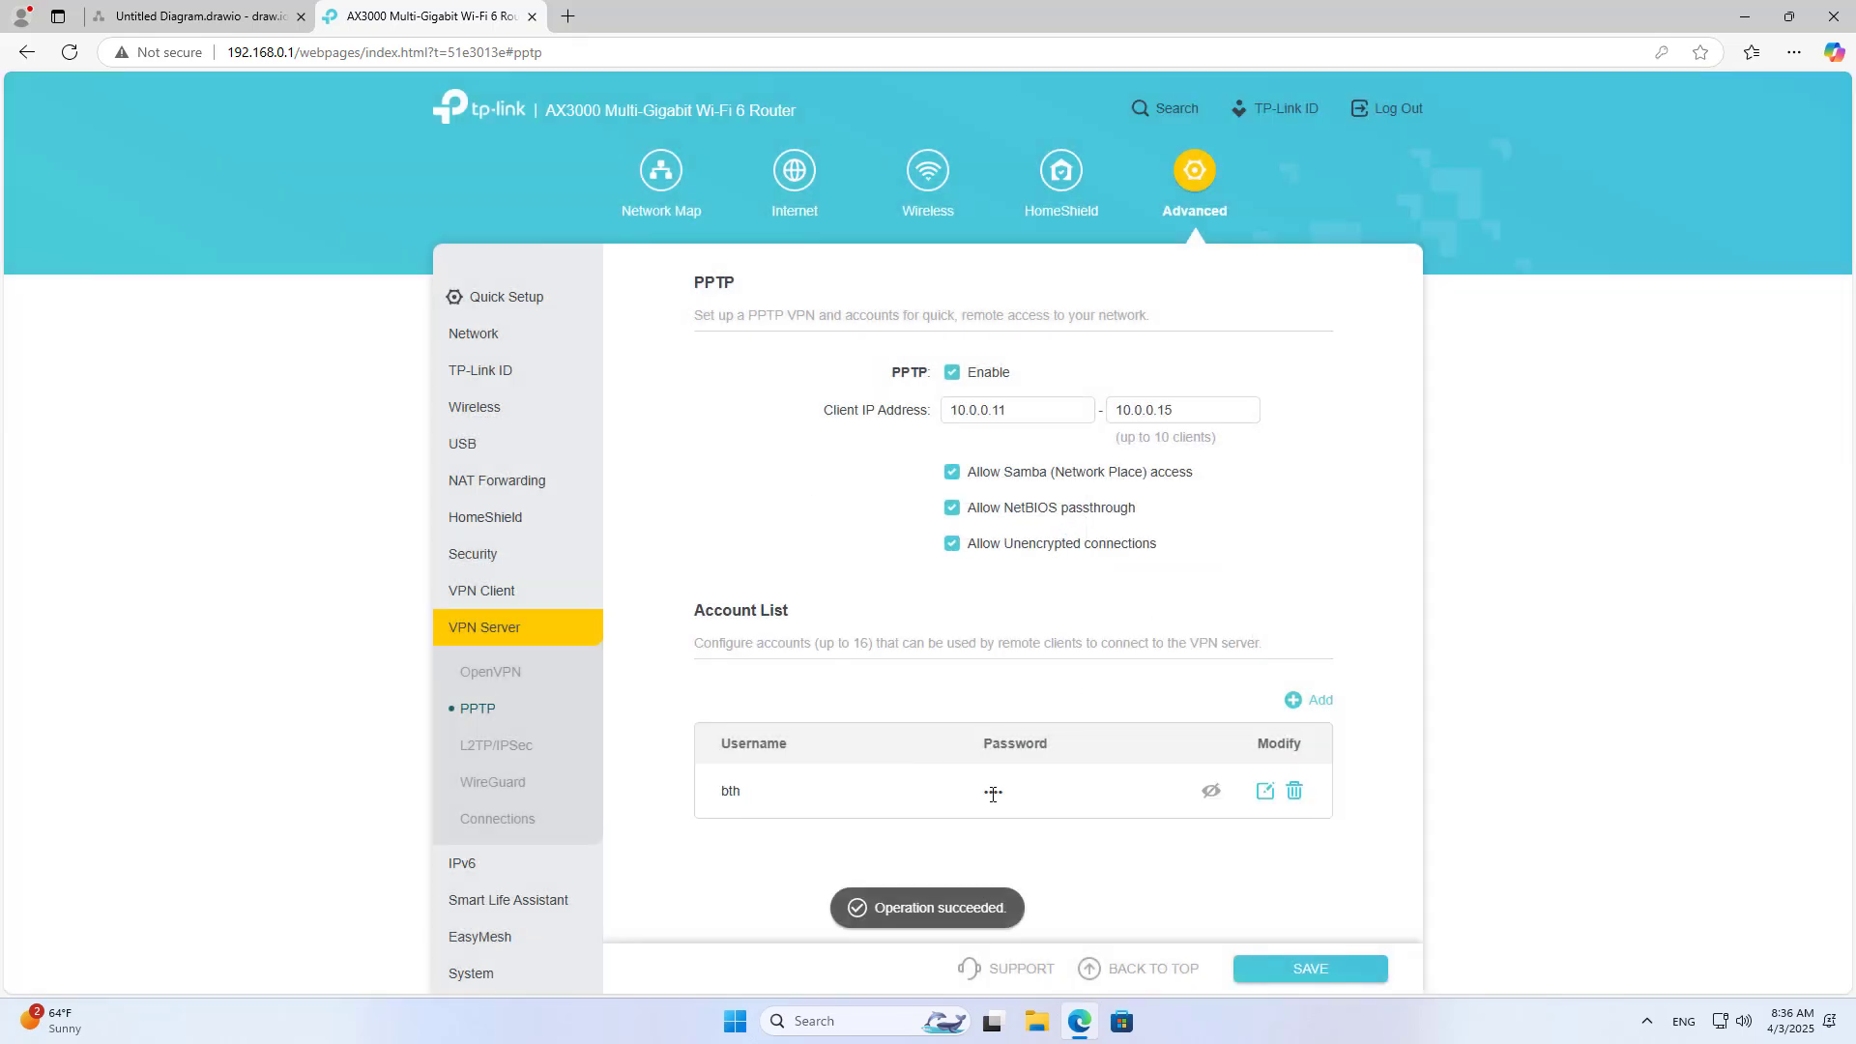
left_click(1210, 790)
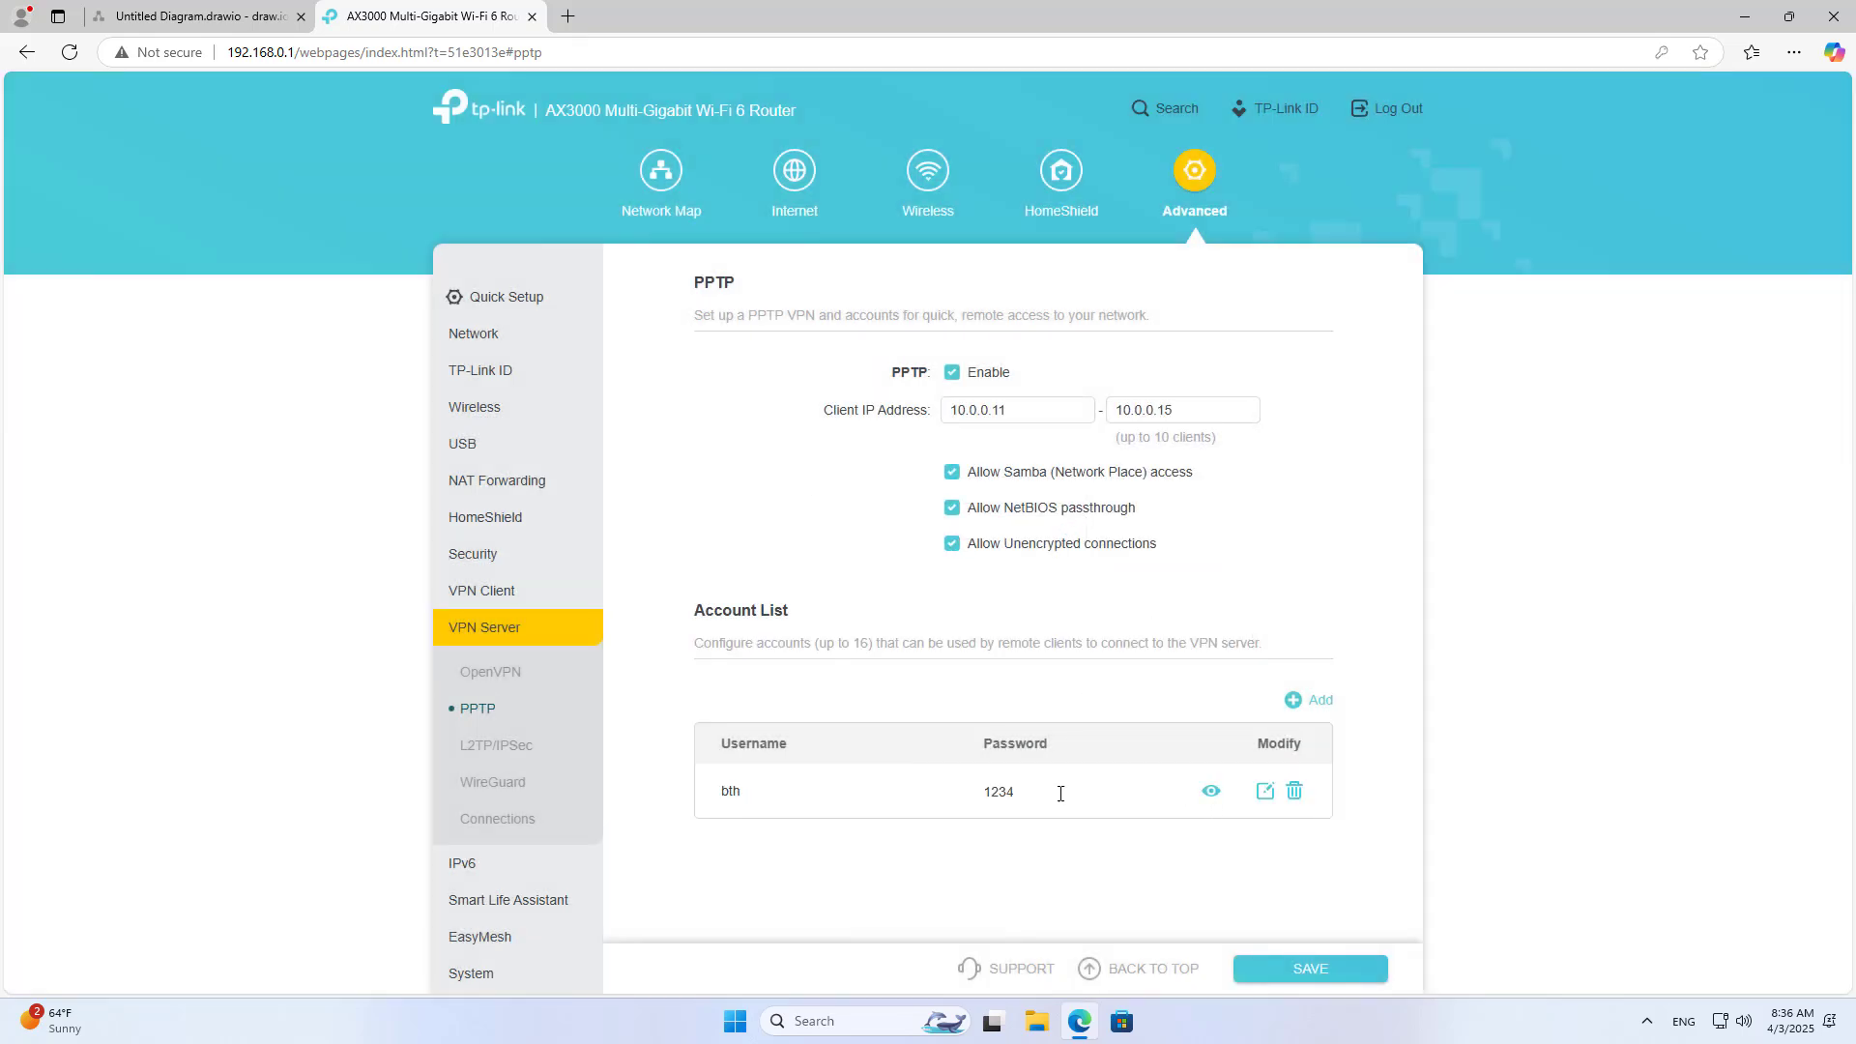
double_click(996, 792)
left_click(1125, 860)
left_click(1264, 791)
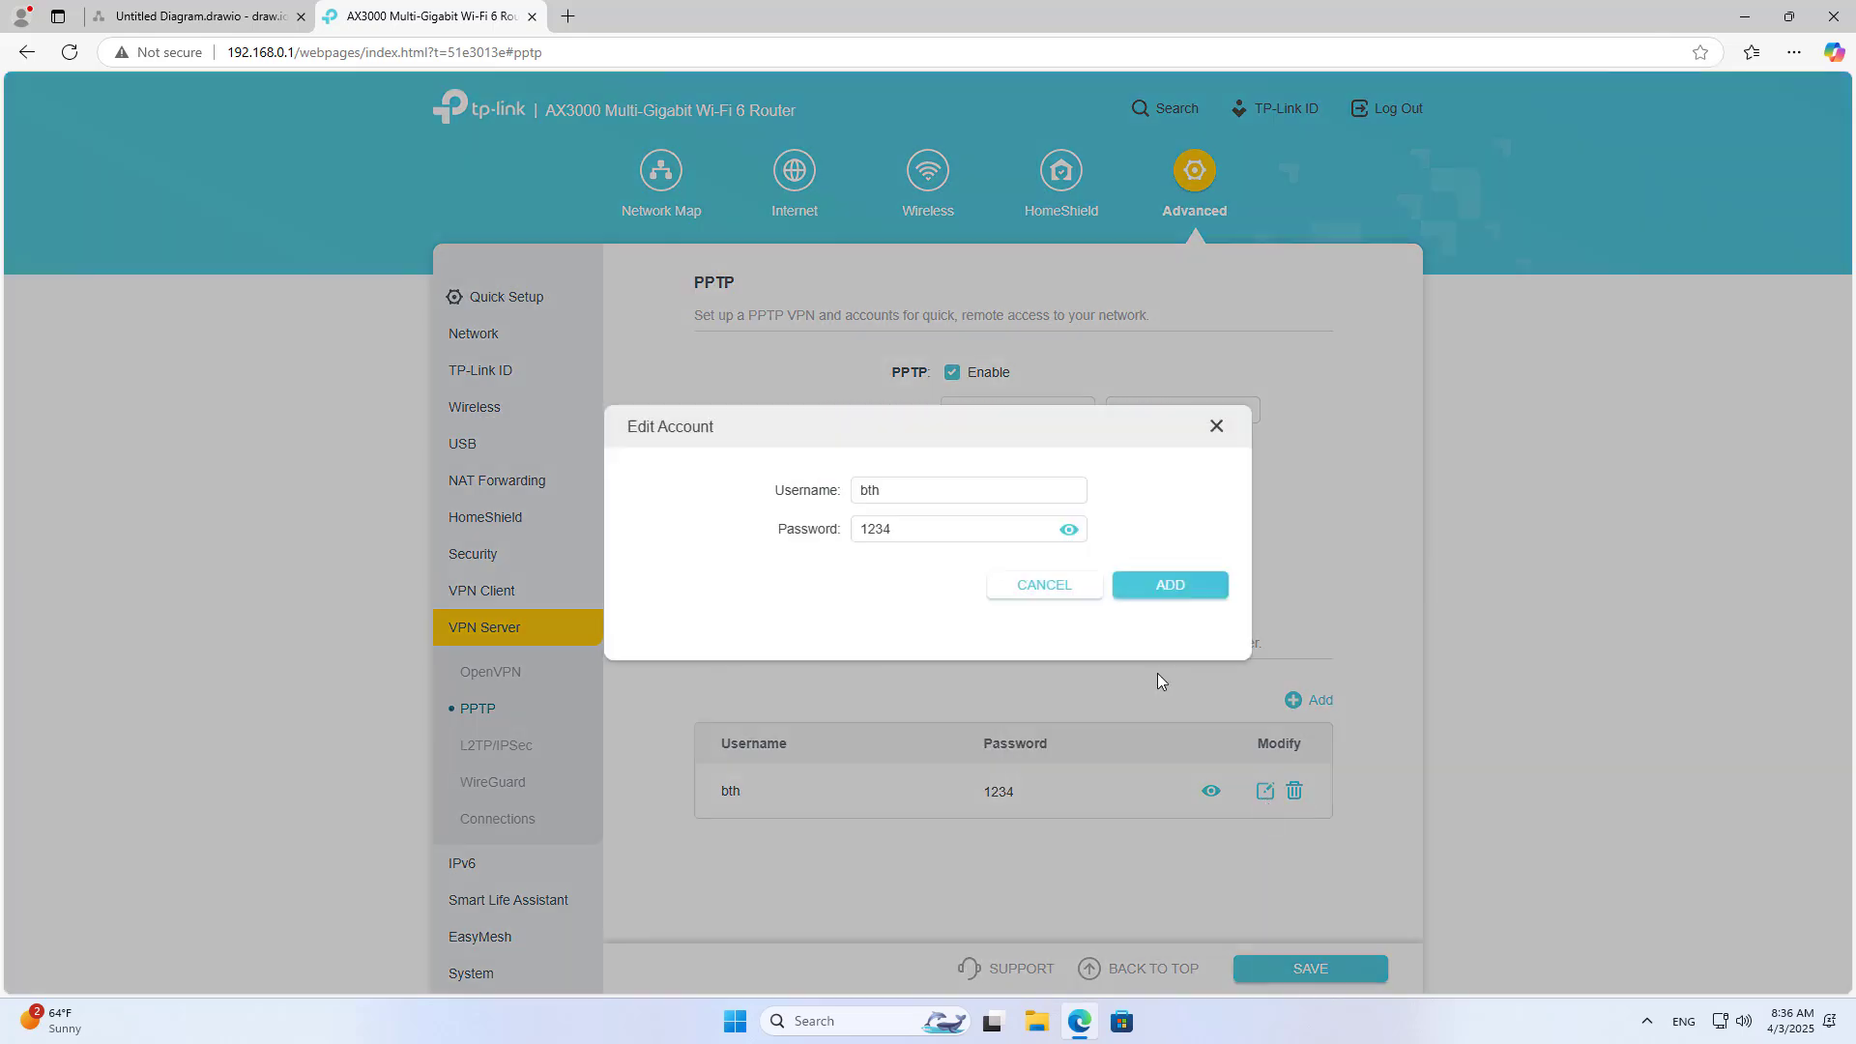
left_click(1068, 590)
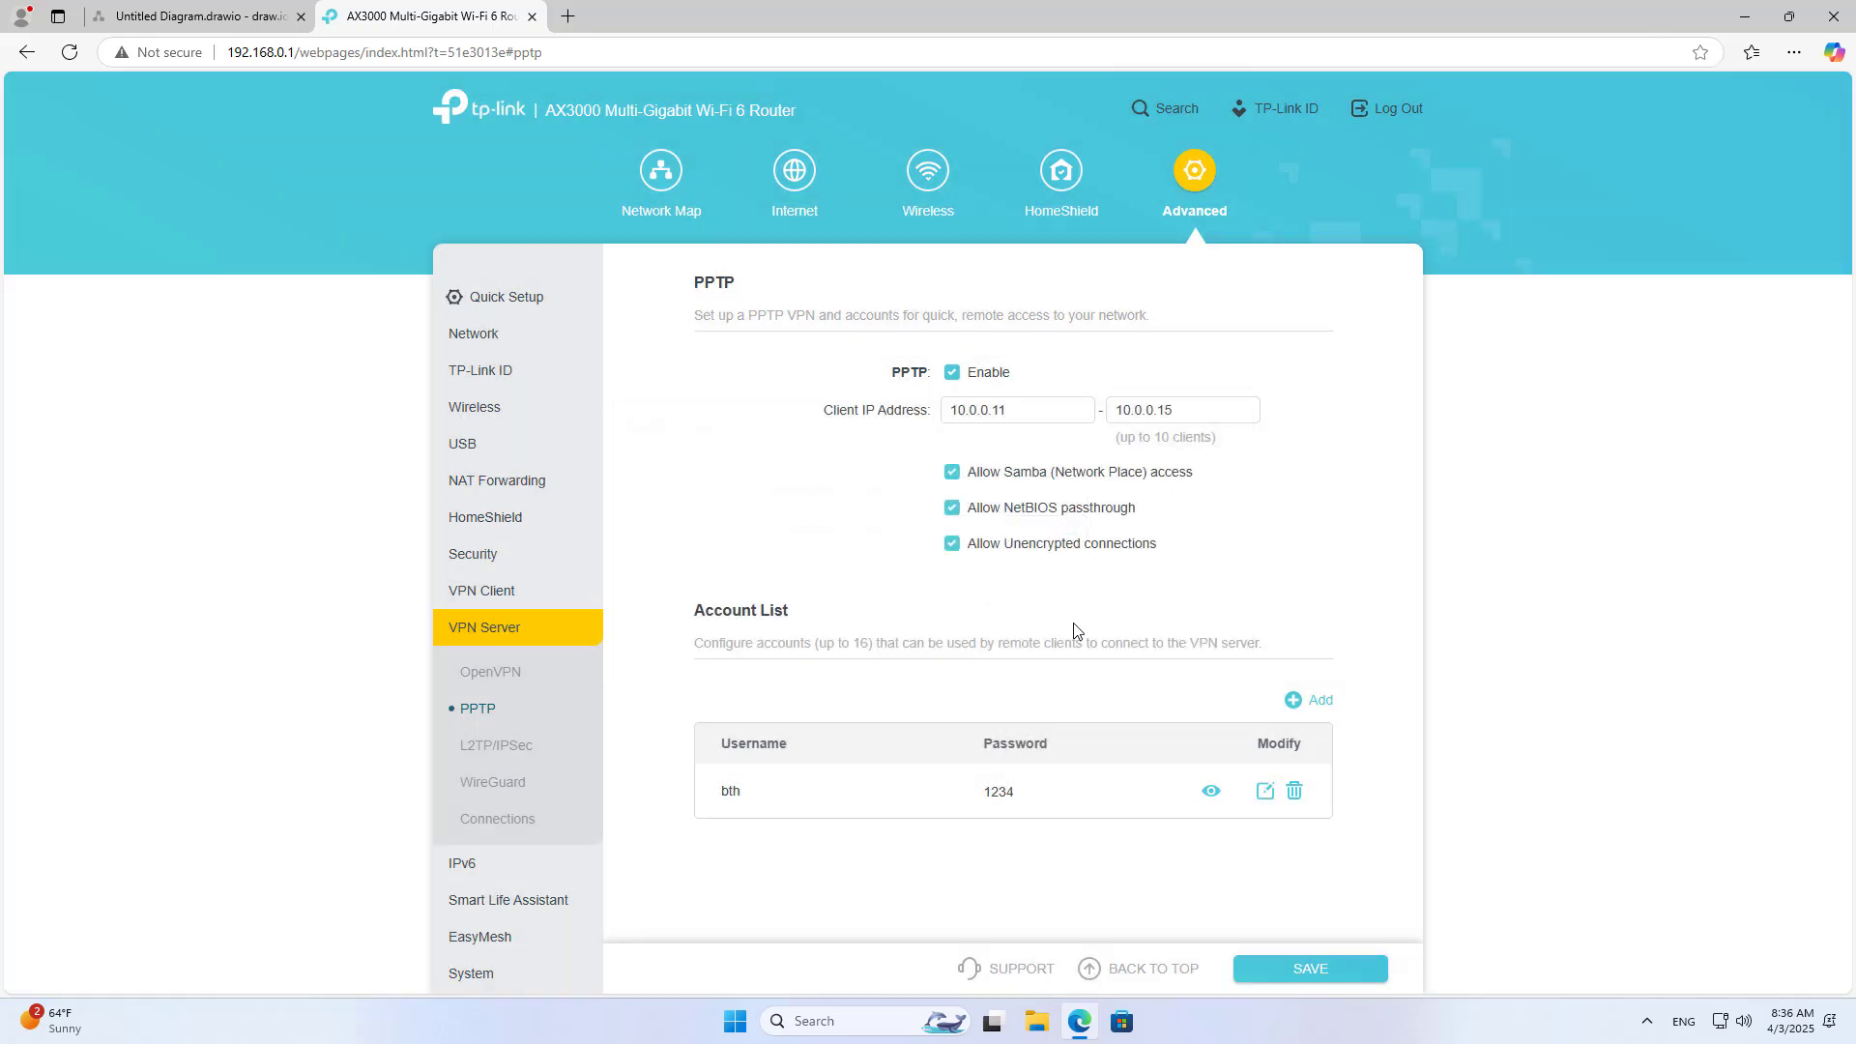
Step: Save the PPTP server settings and briefly check the OpenVPN page
left_click(1316, 971)
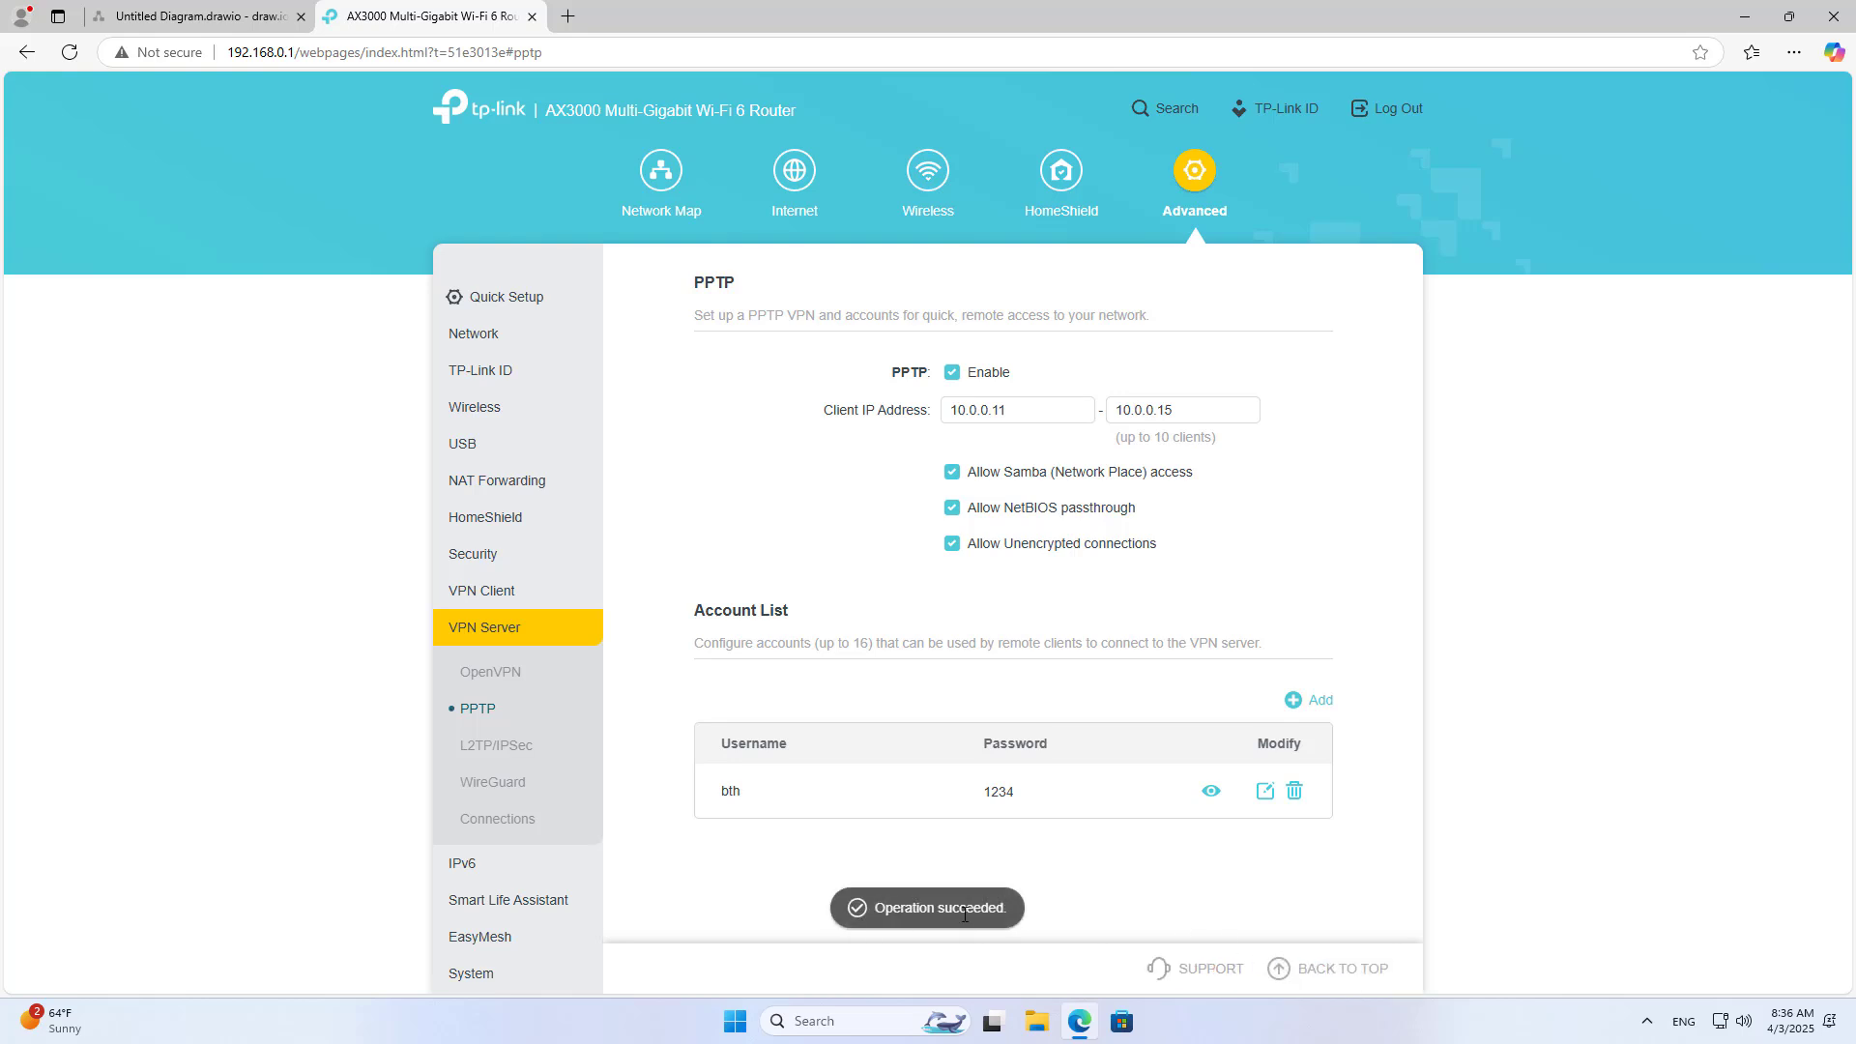
left_click(490, 676)
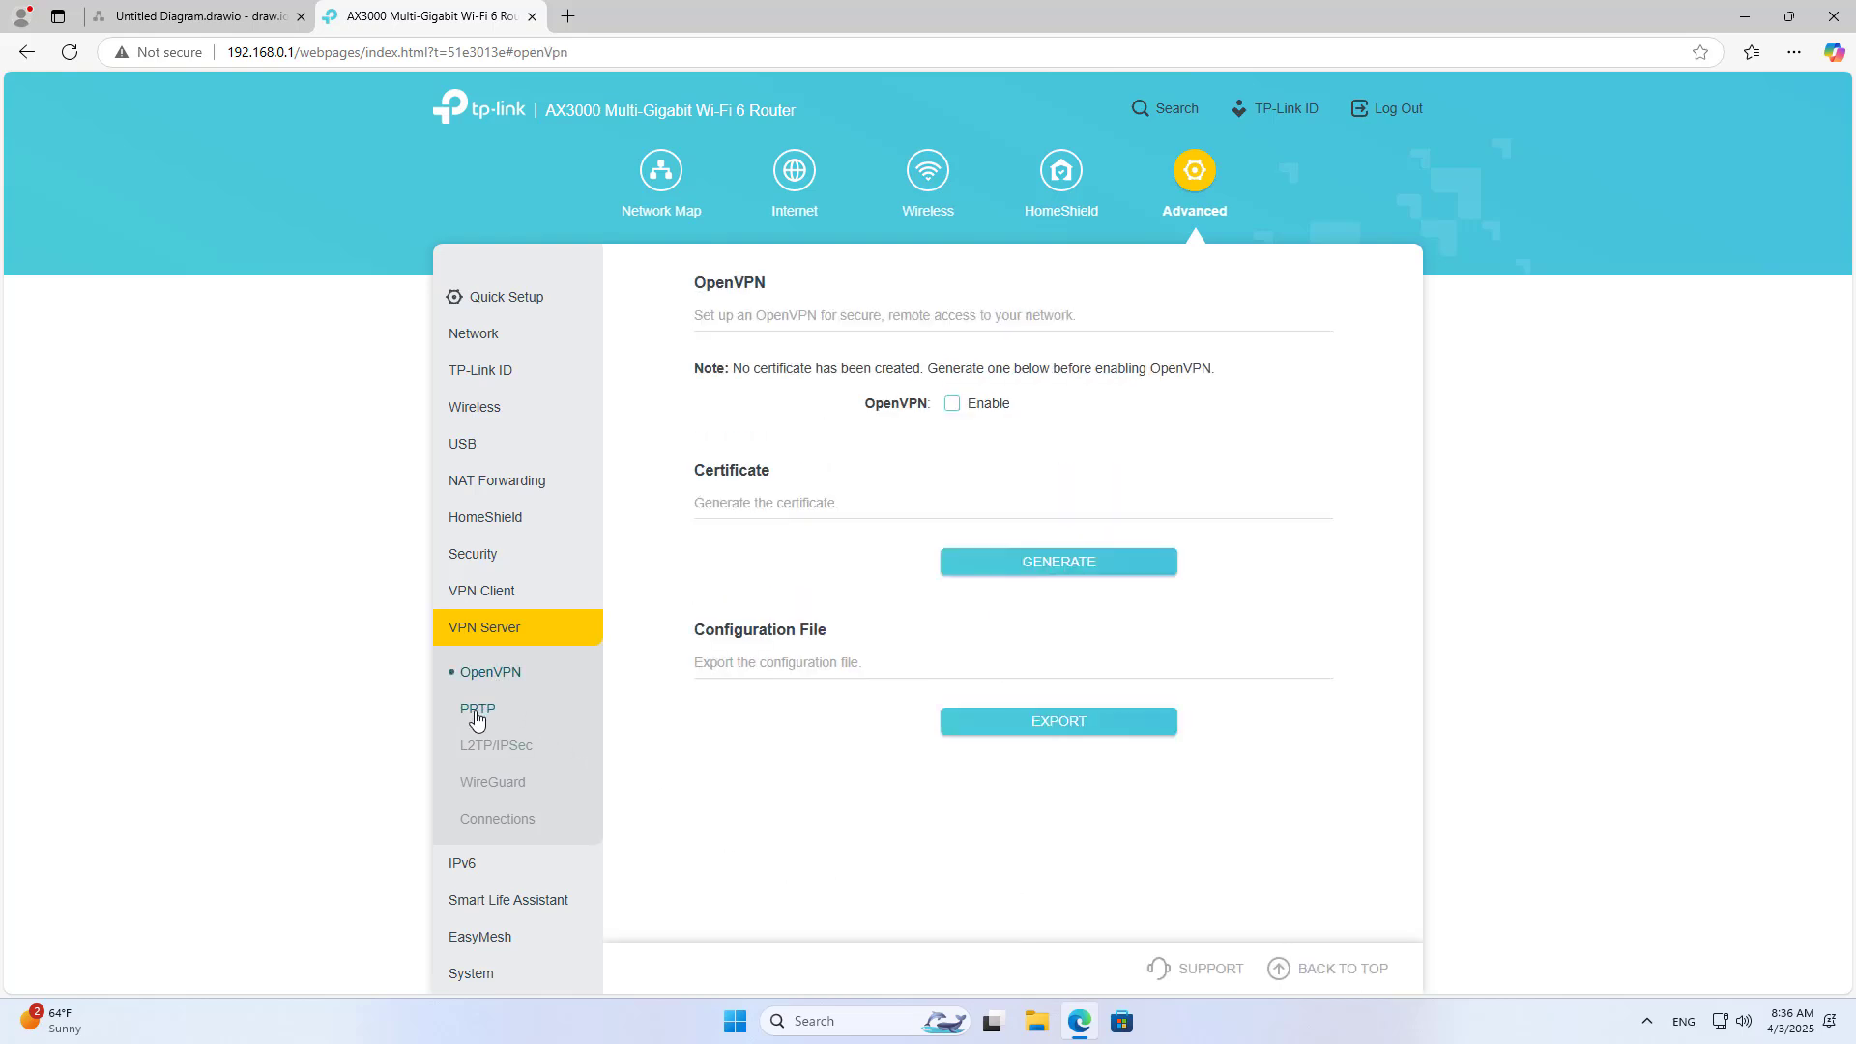
left_click(477, 713)
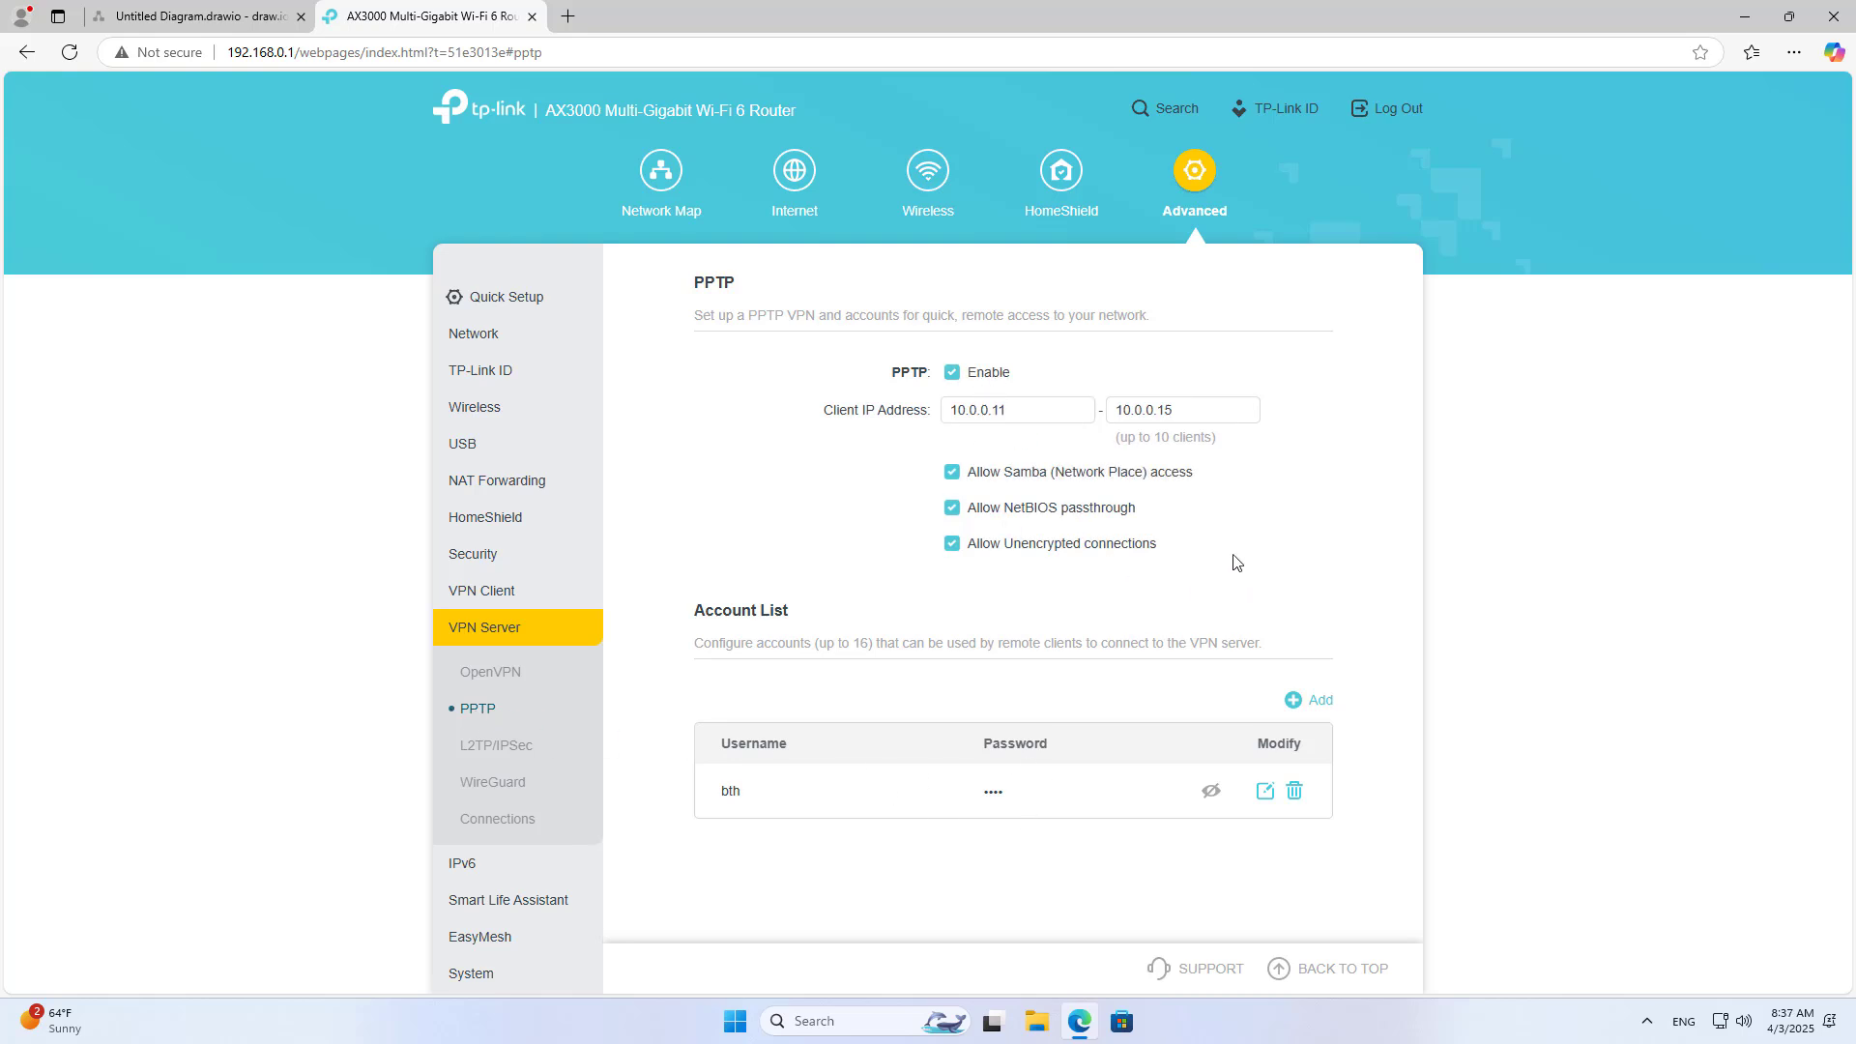
left_click(810, 184)
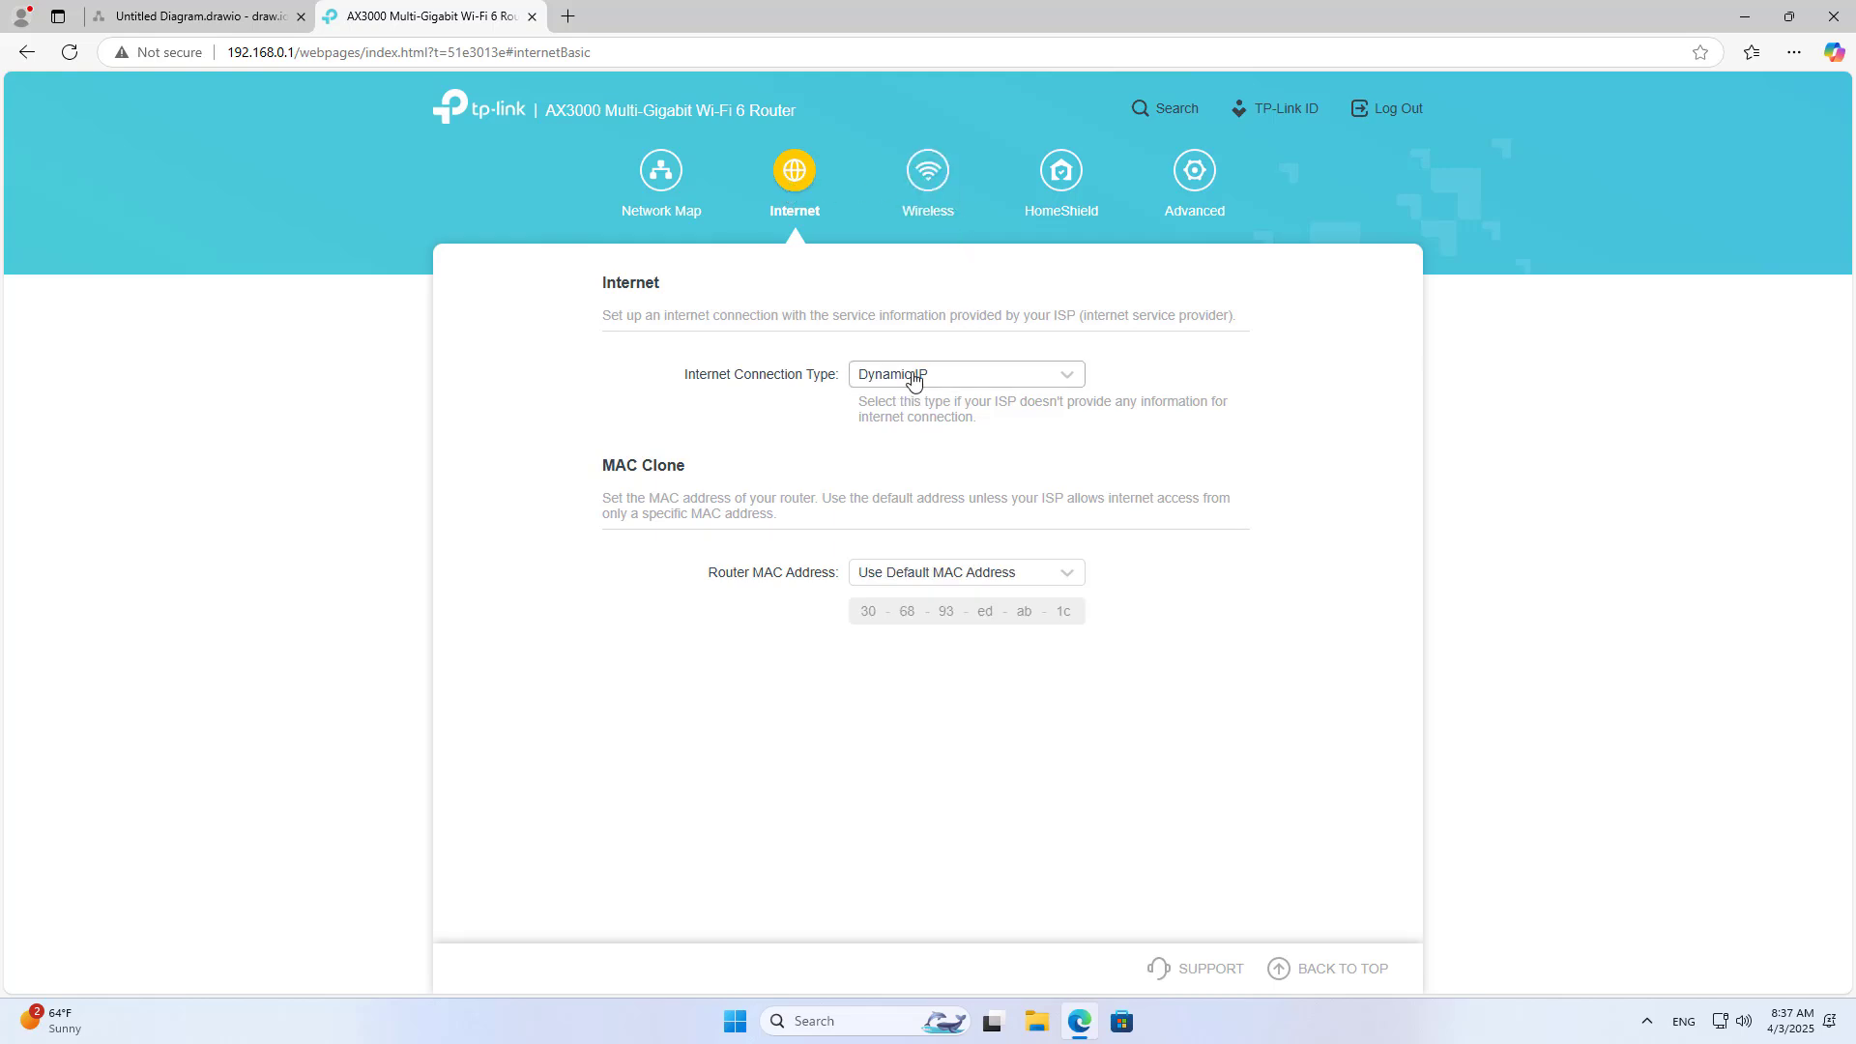
Step: Review Network Status: Dynamic IP connection with WAN address 192.168.10.16
left_click(1189, 184)
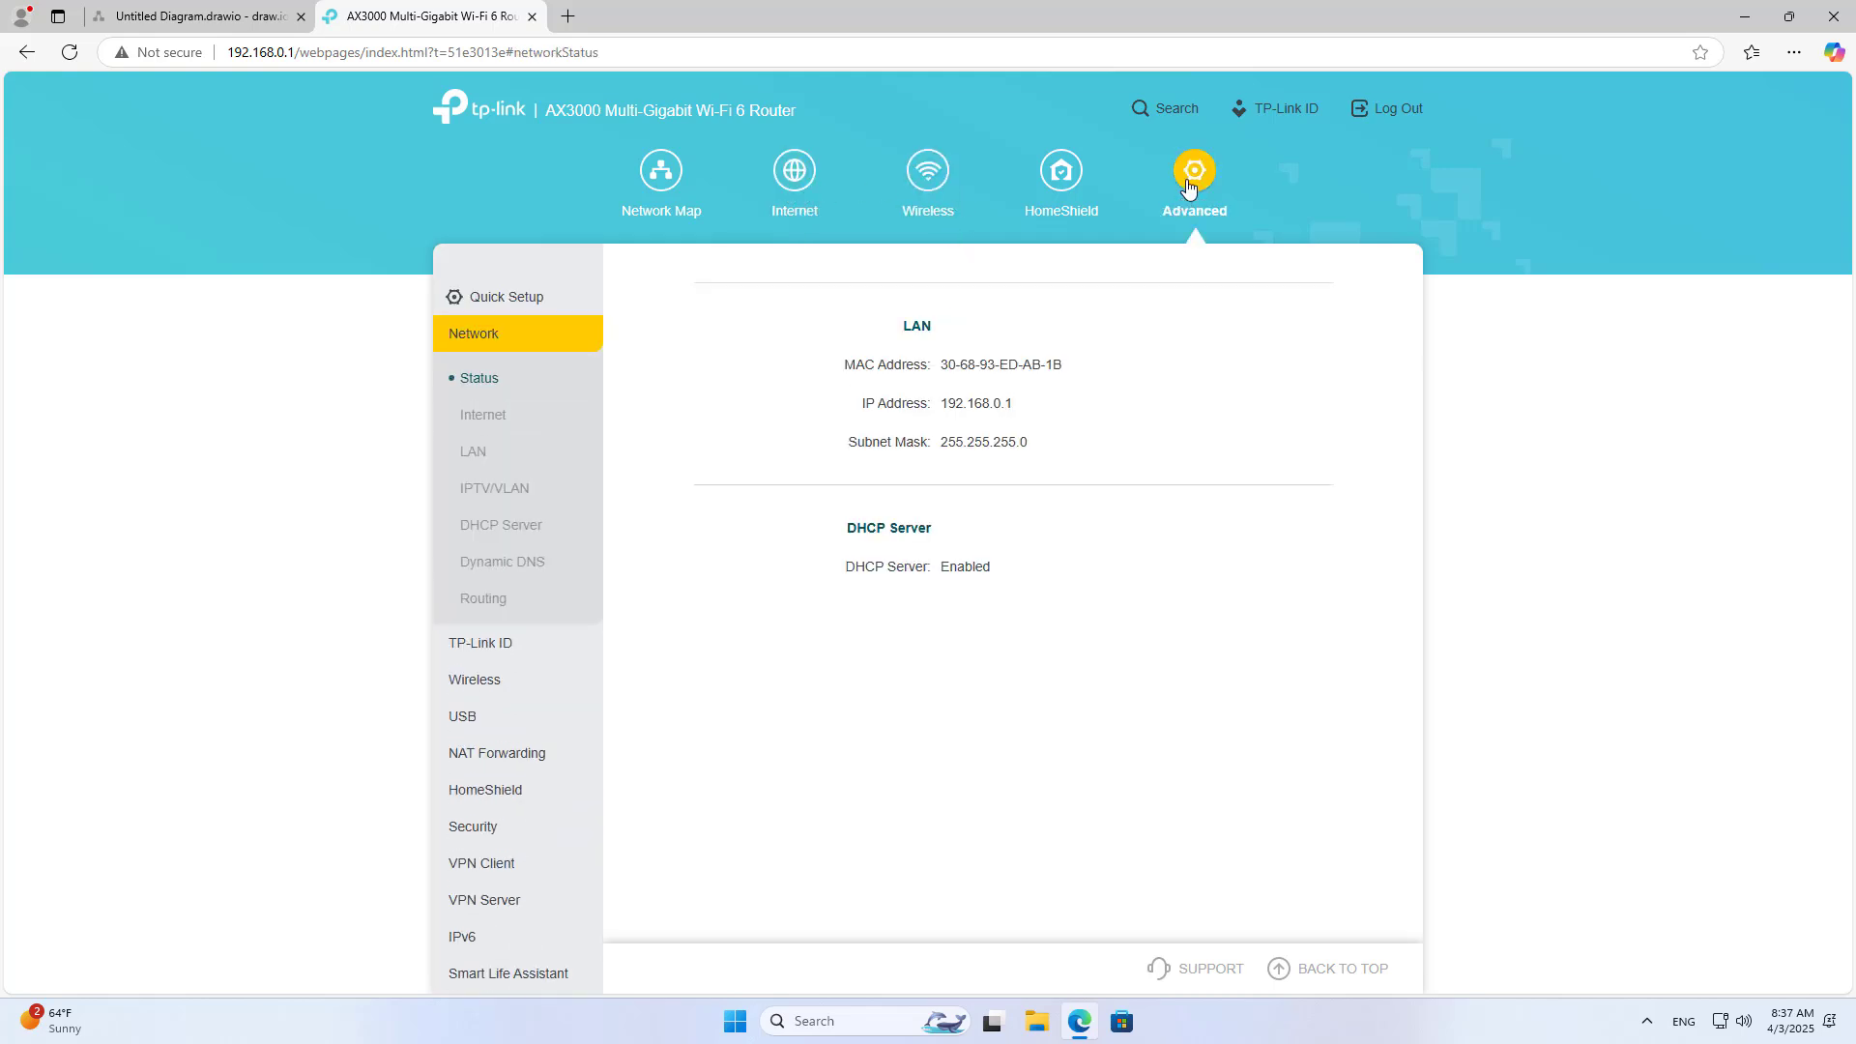
scroll(485, 391, "down", 4)
scroll(486, 391, "up", 4)
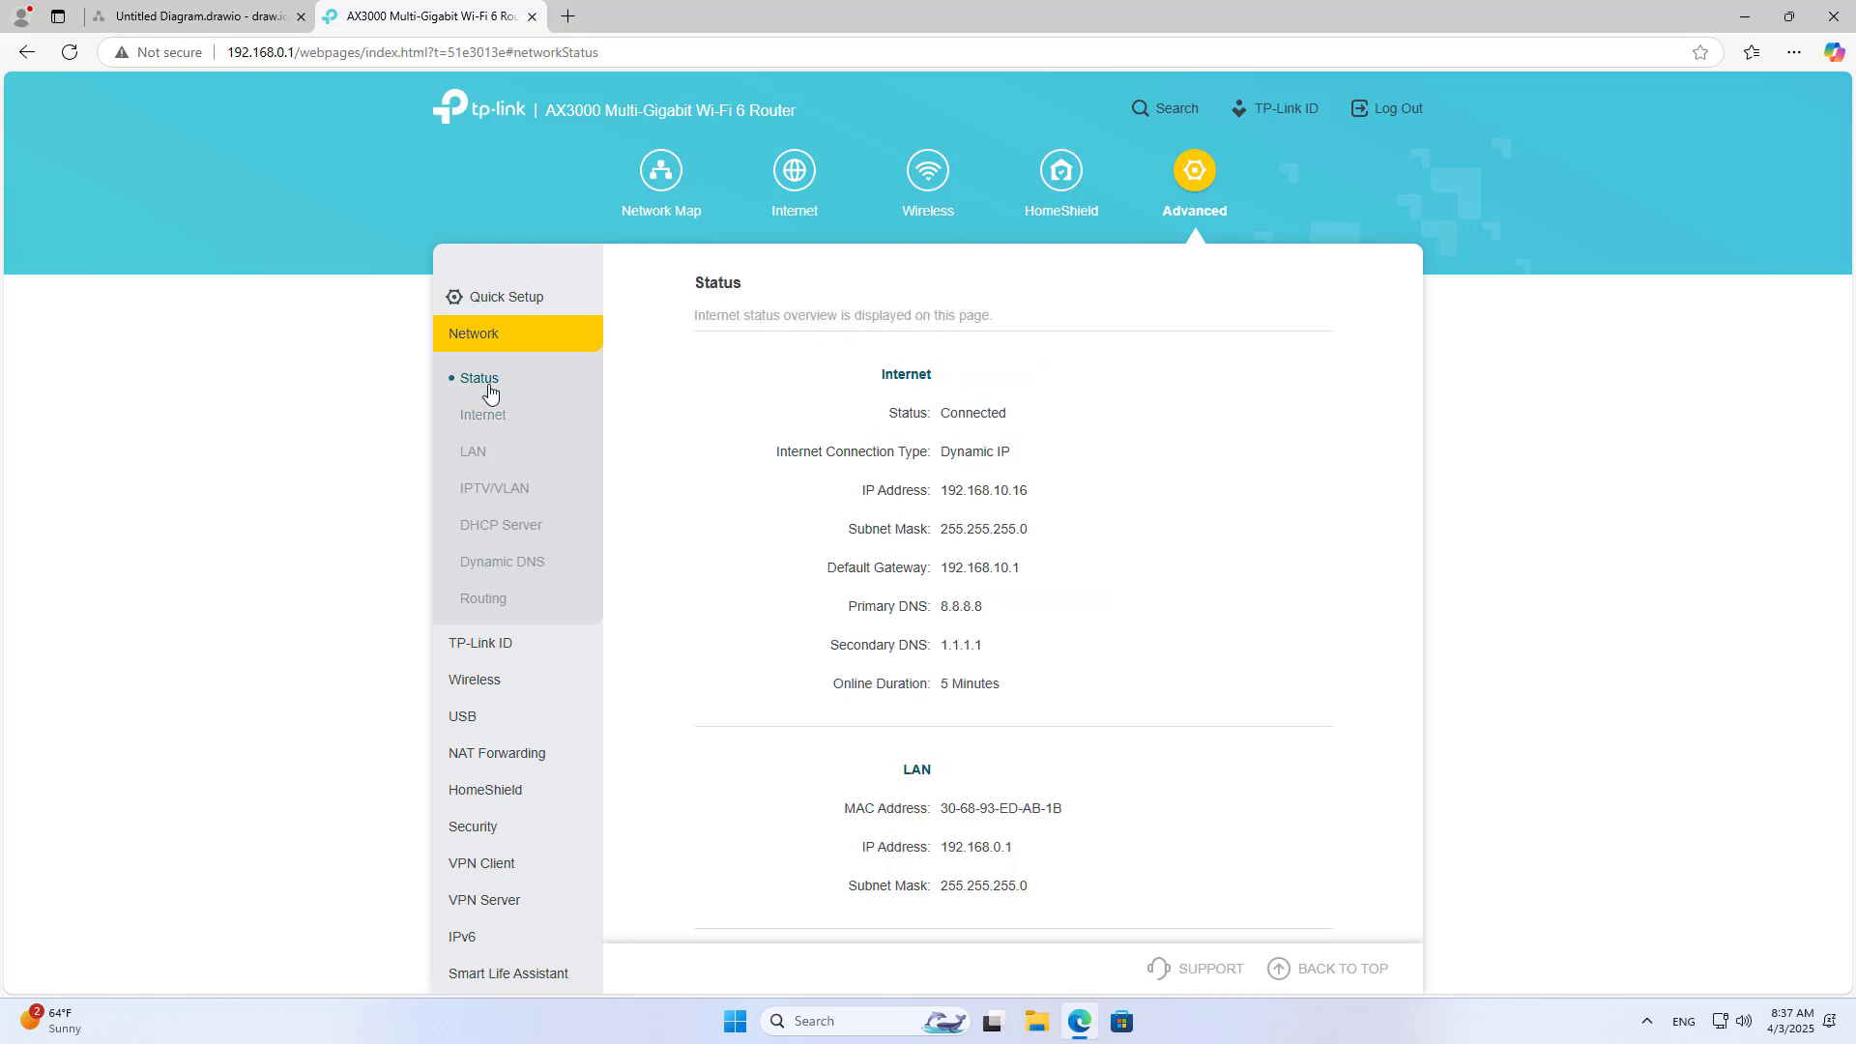
double_click(894, 377)
left_click_drag(940, 452, 1011, 454)
left_click_drag(861, 493, 1034, 495)
left_click(952, 494)
left_click(1118, 582)
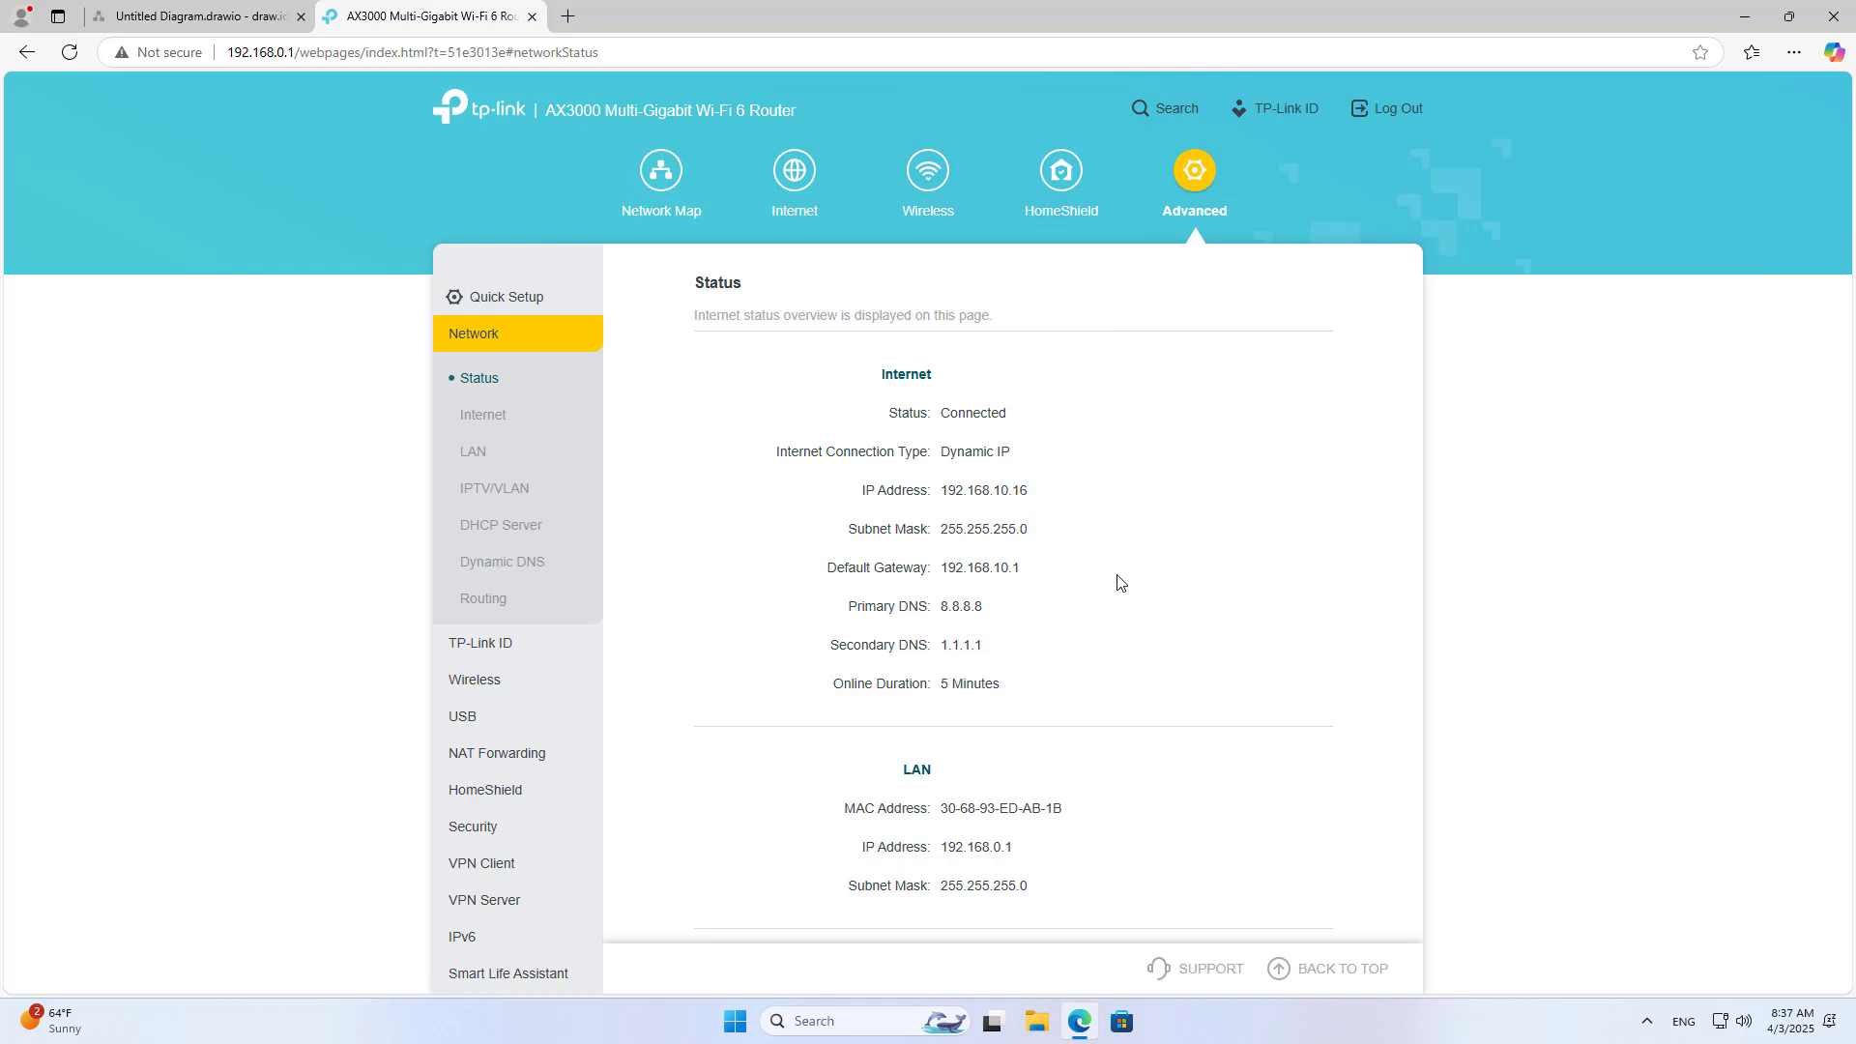
left_click(908, 1008)
Step: Run ipconfig in Command Prompt and note the PC's IPv4 address 192.168.0.11
type("cm")
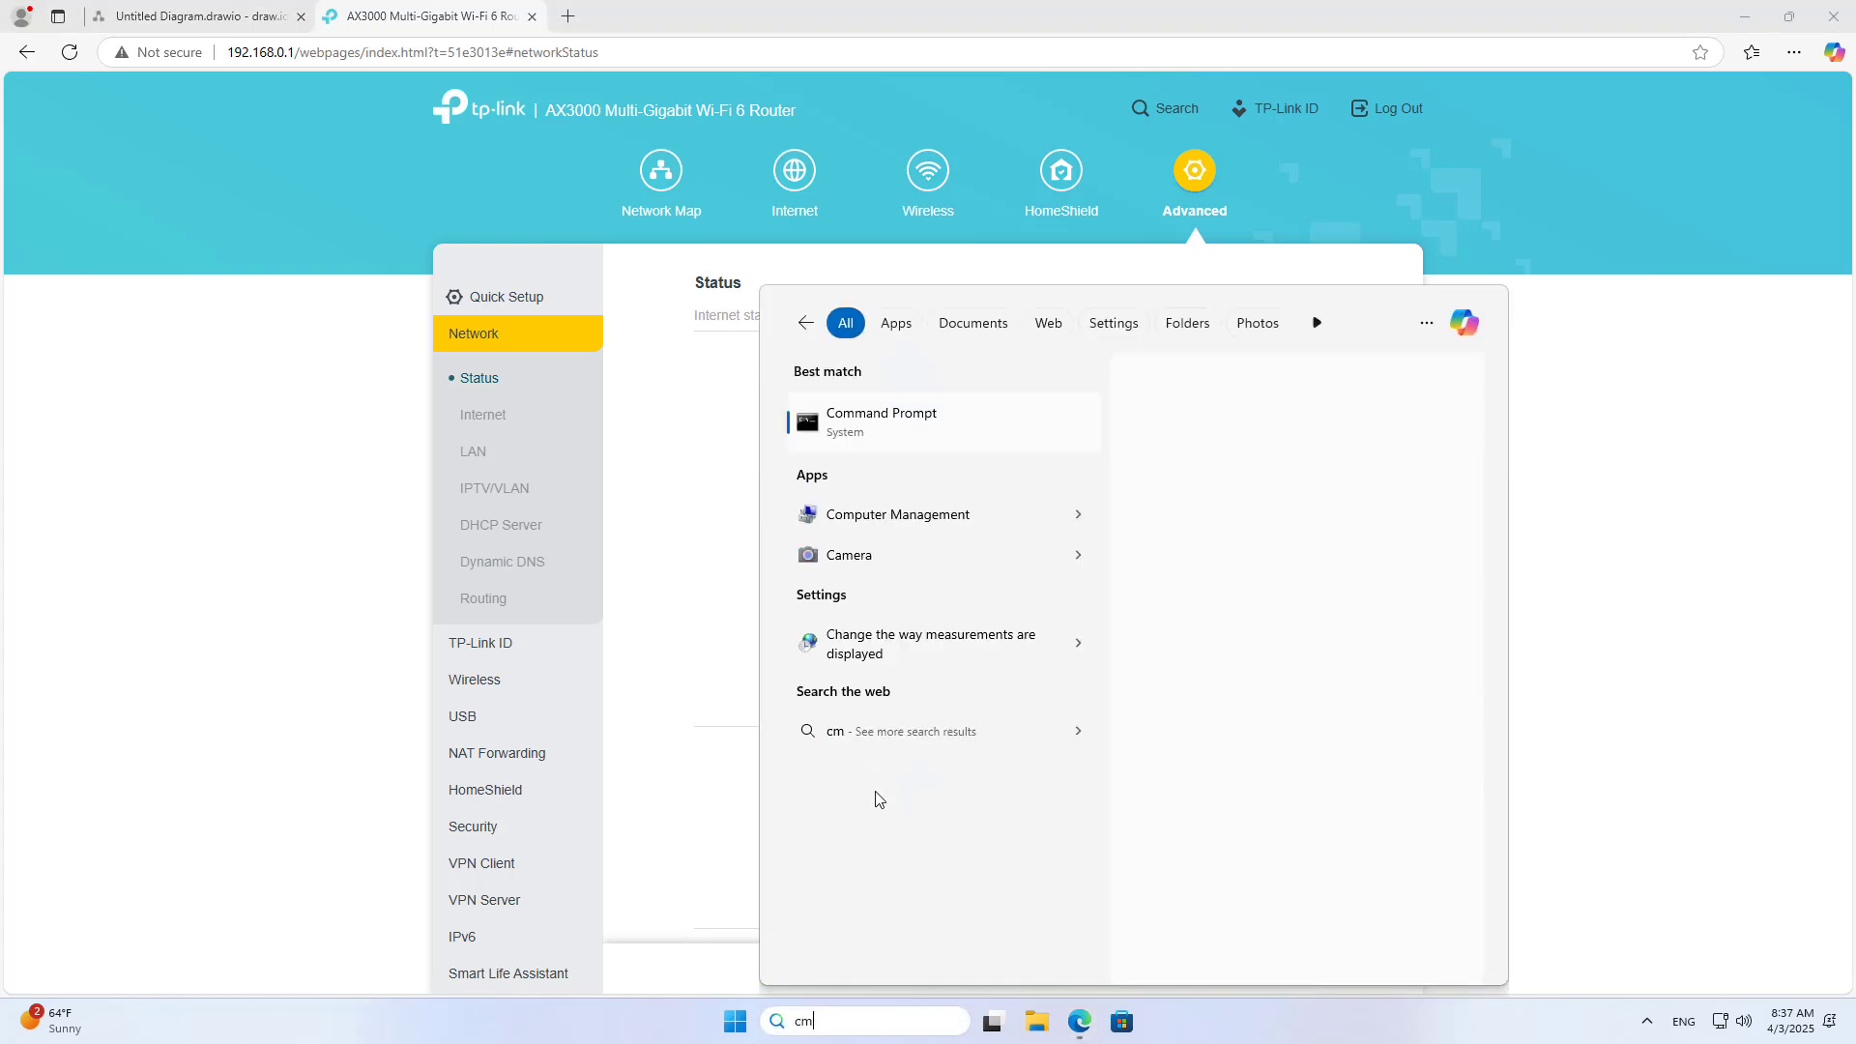
key("Return")
type("i")
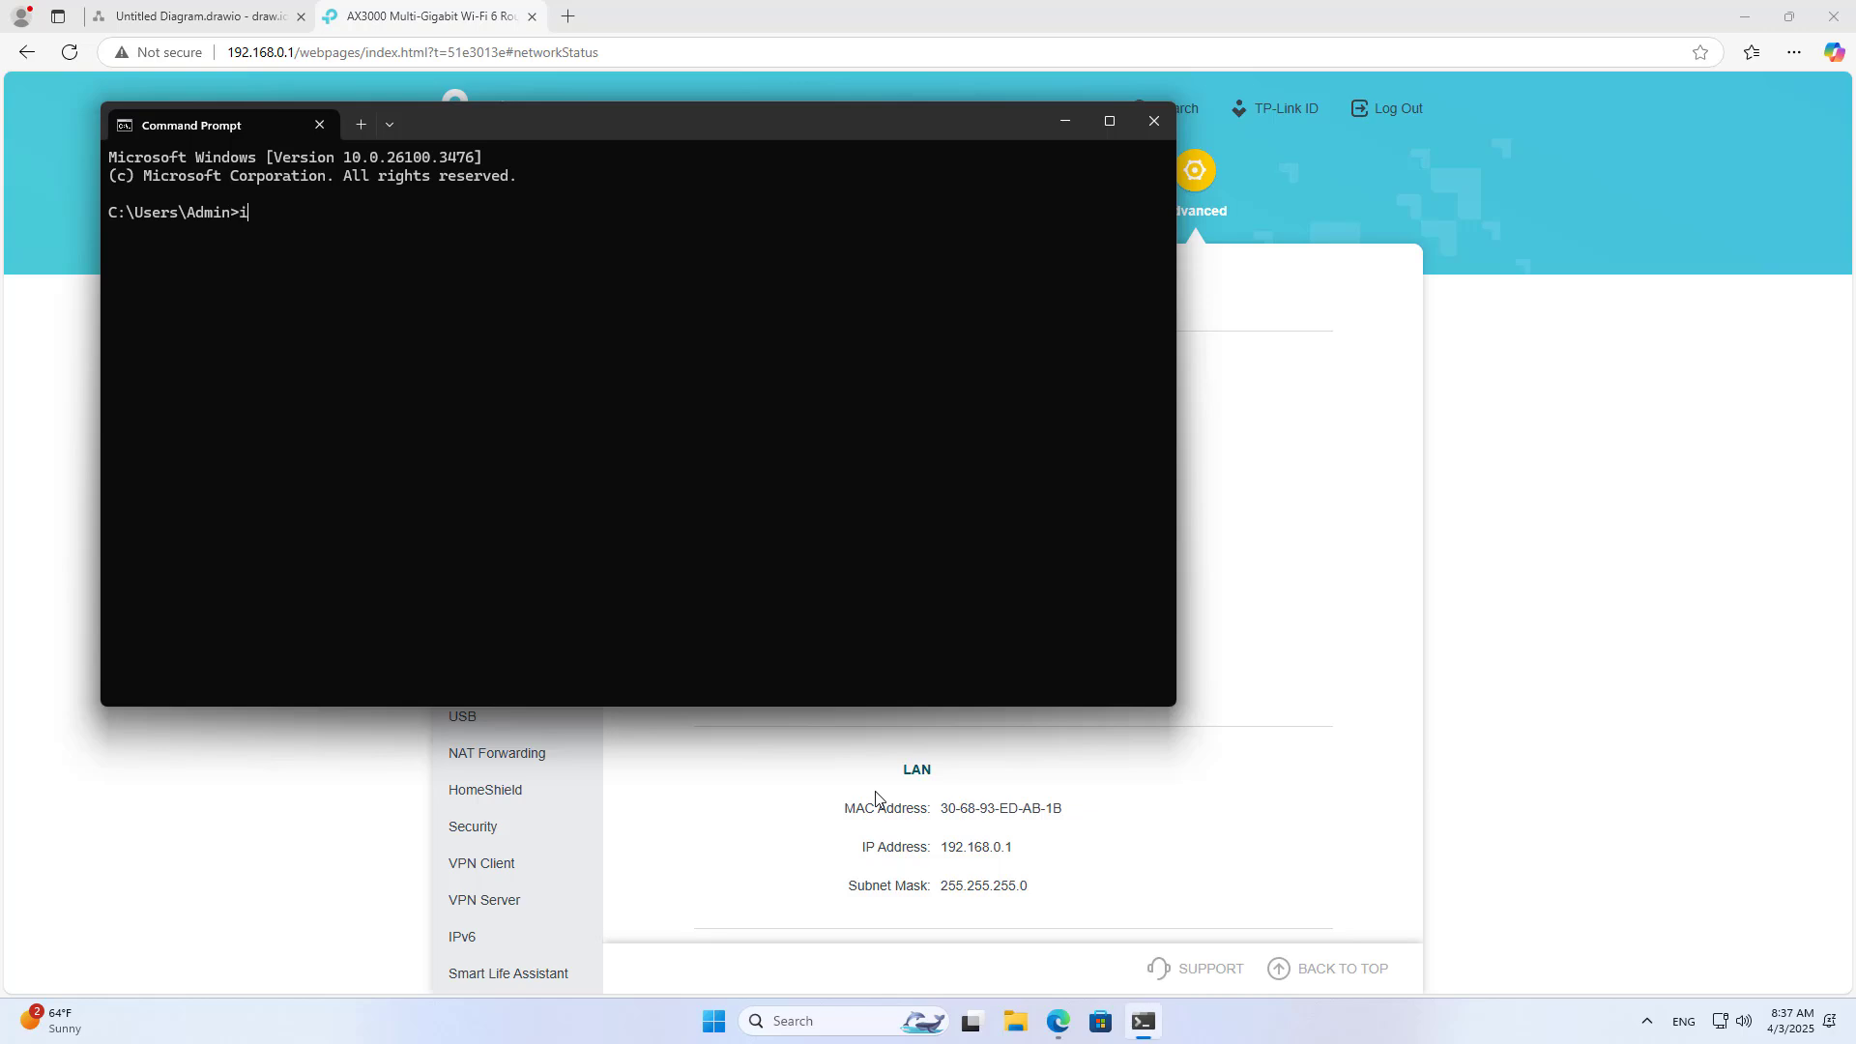
type("pconfig")
key("Return")
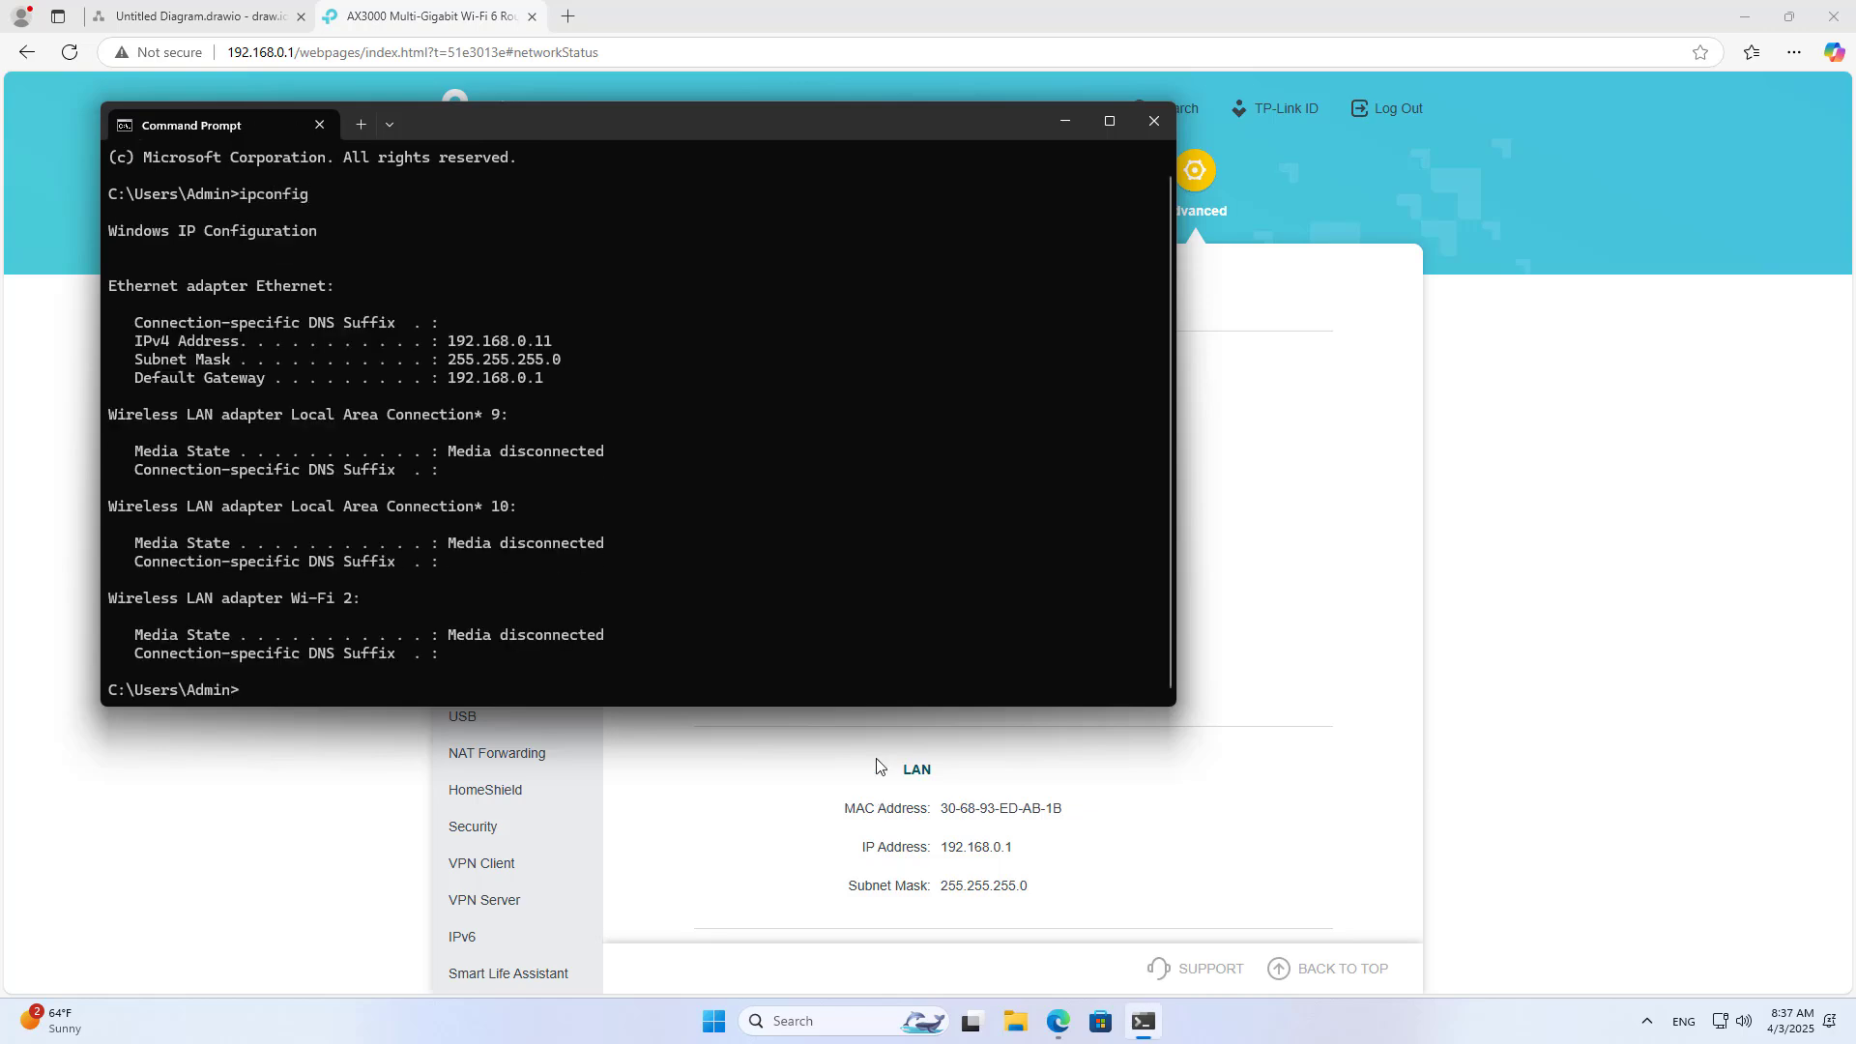
left_click_drag(448, 345, 553, 345)
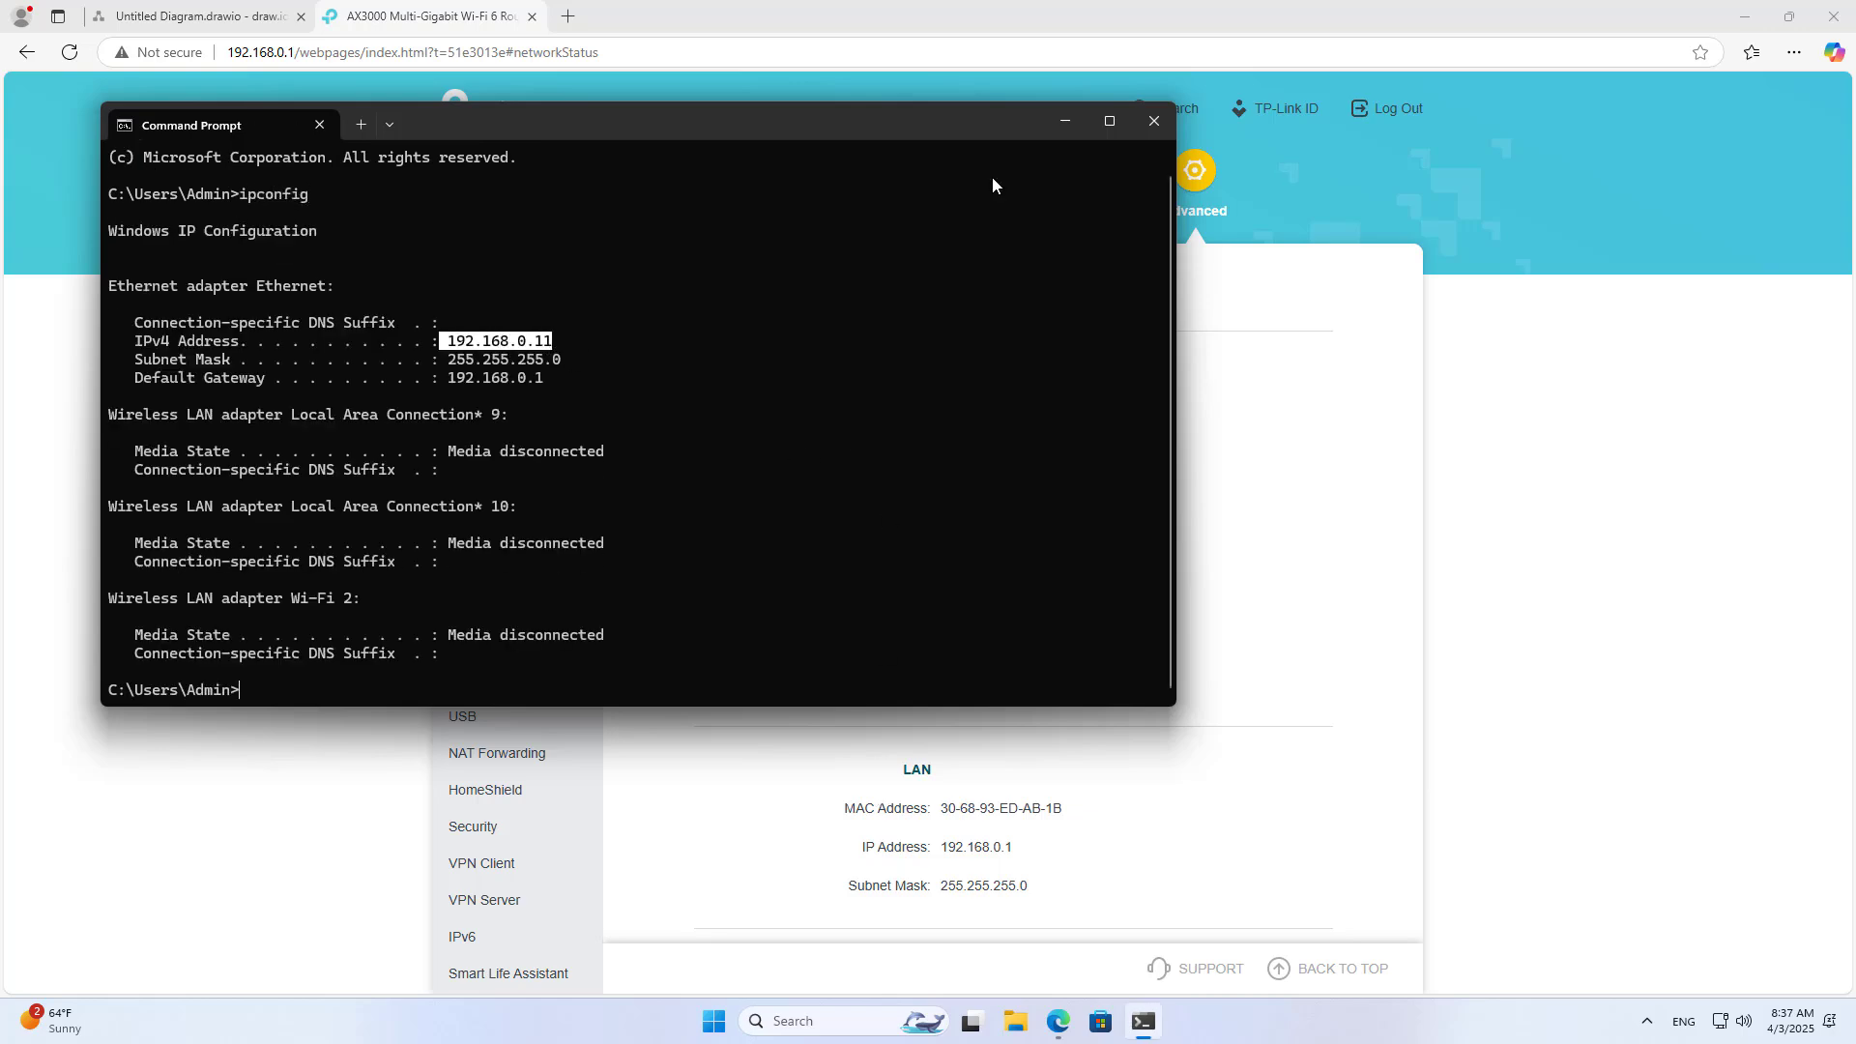
left_click(1066, 122)
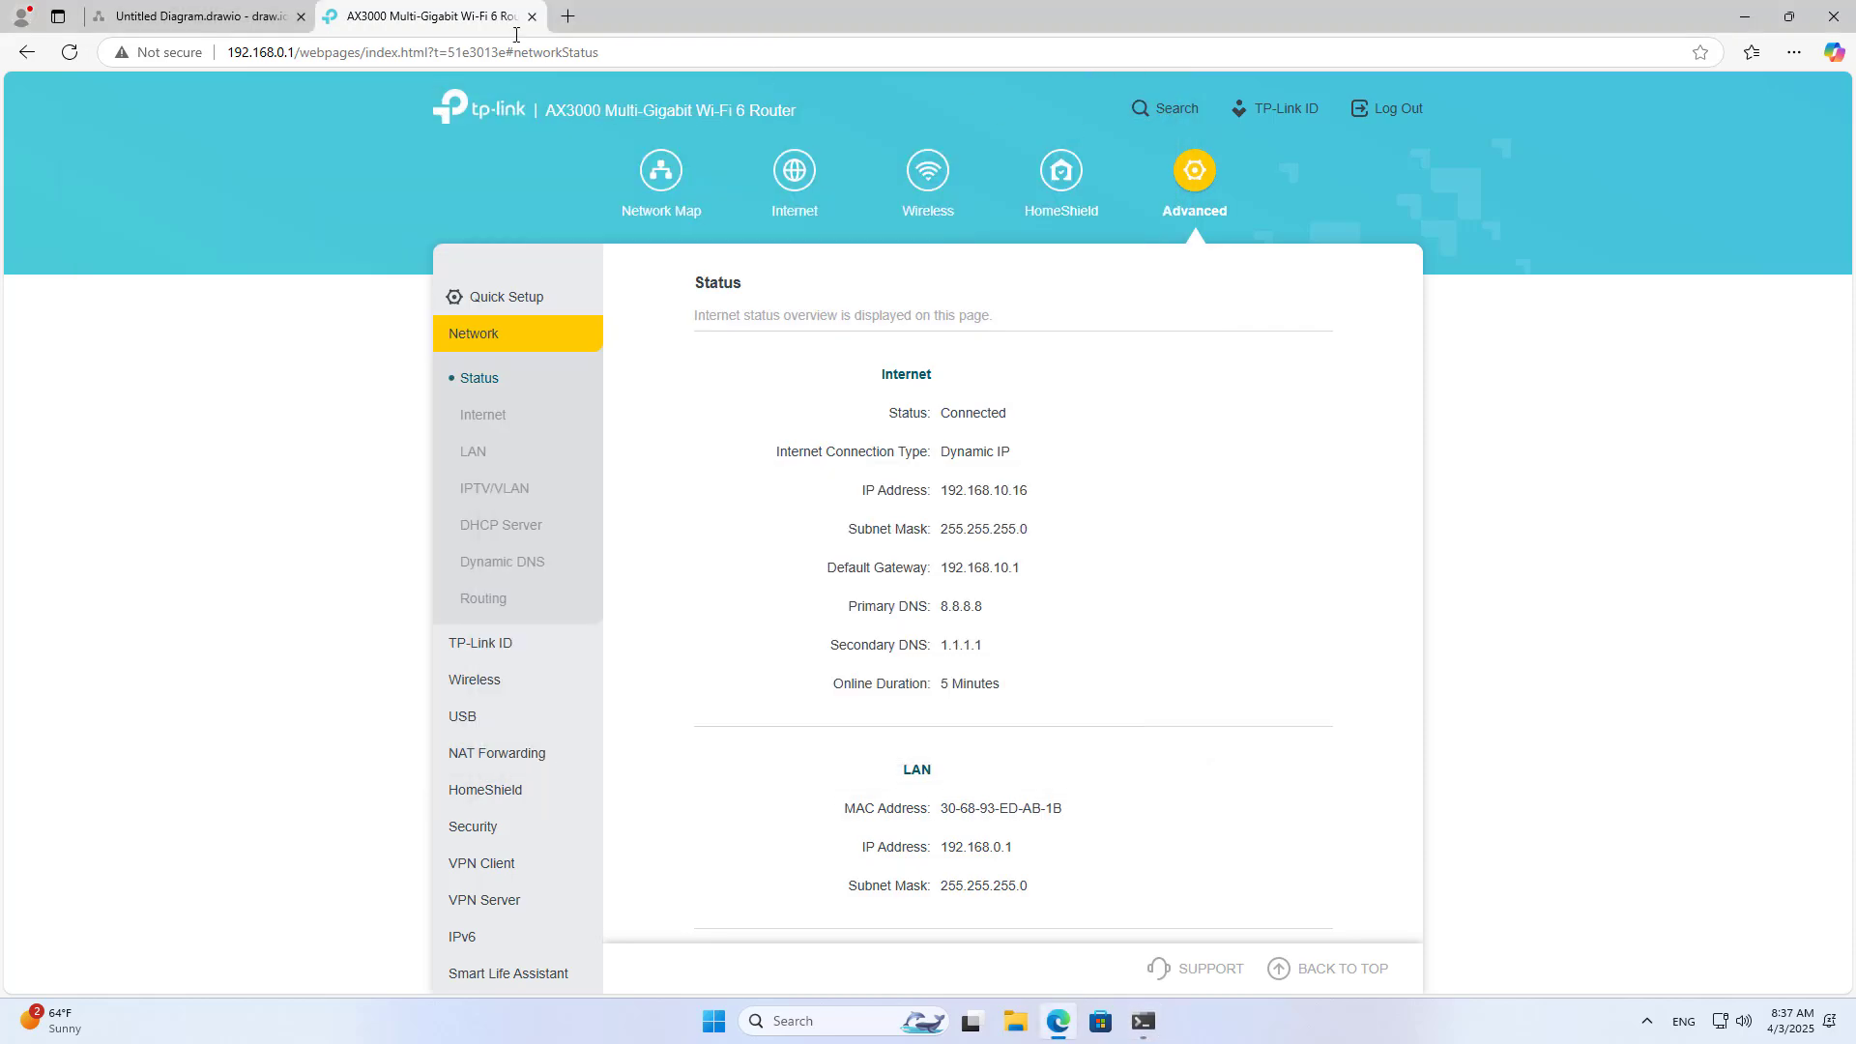
Step: Place a PC shape beside the LAN circle, sized 71.43×50 pt
left_click(271, 31)
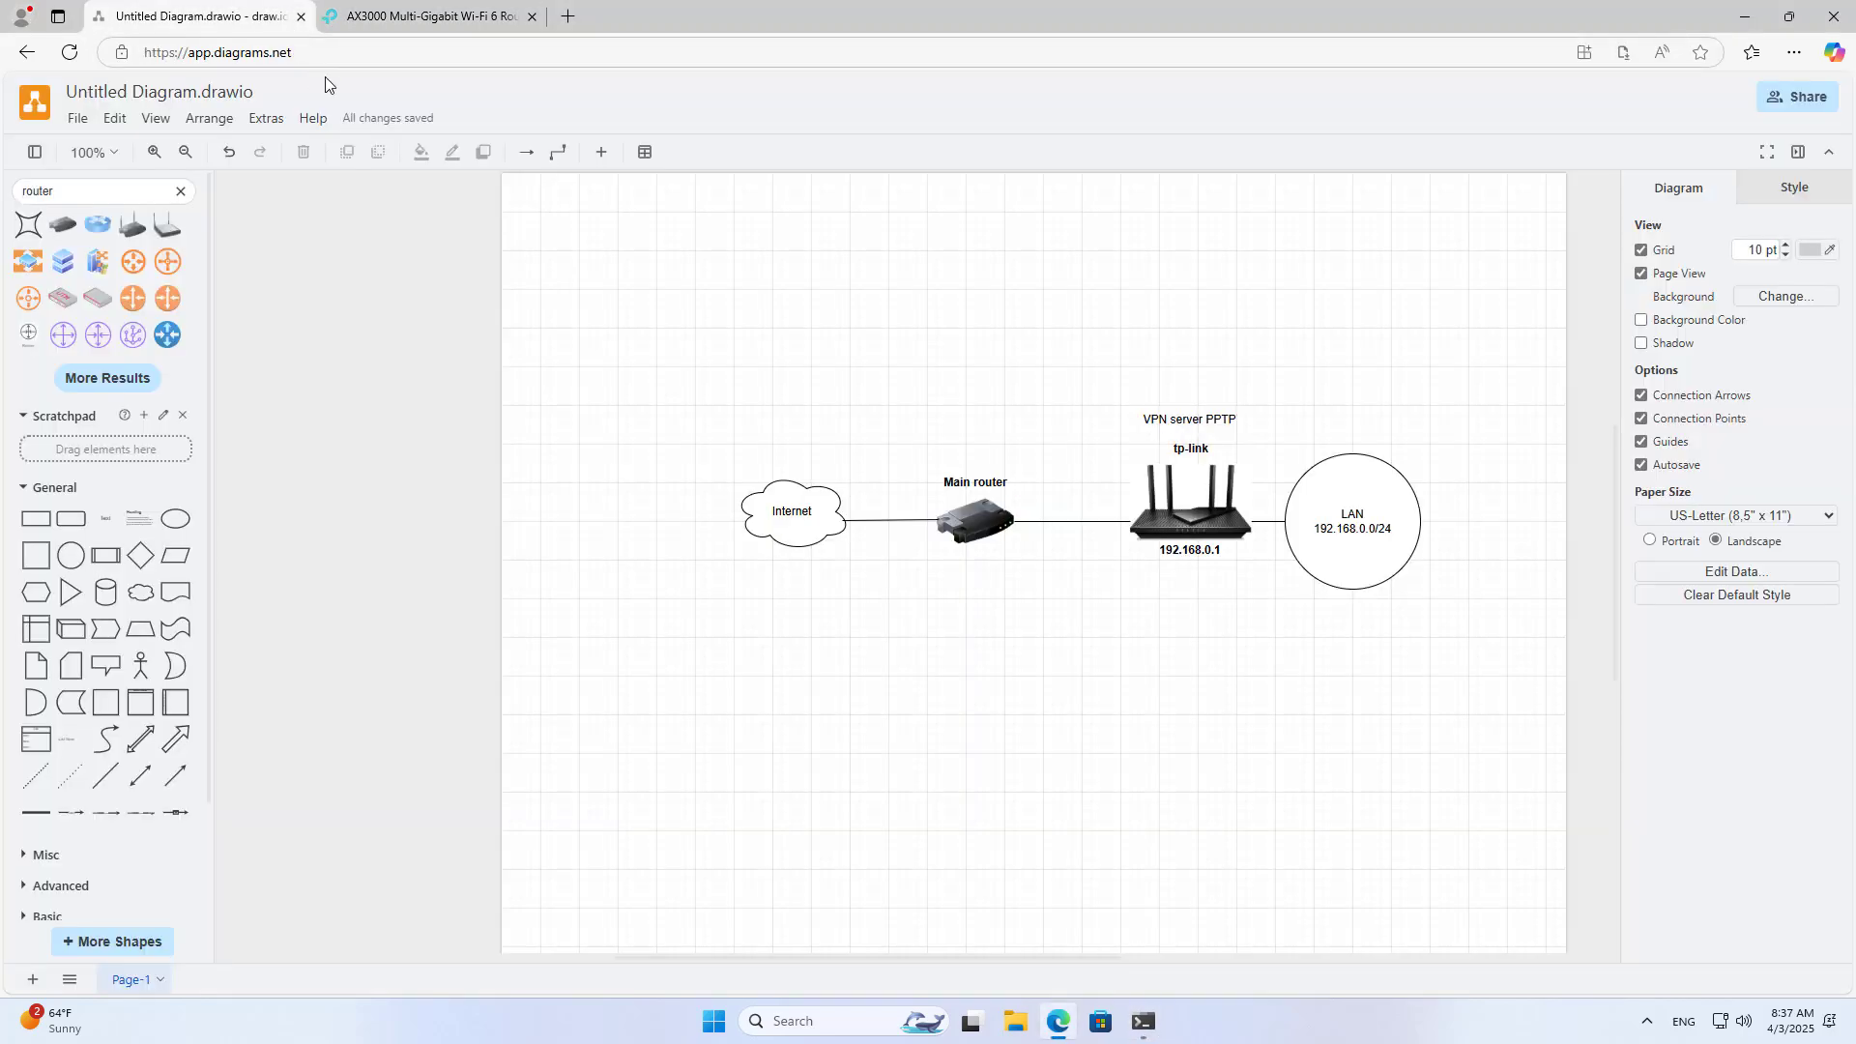
double_click(42, 190)
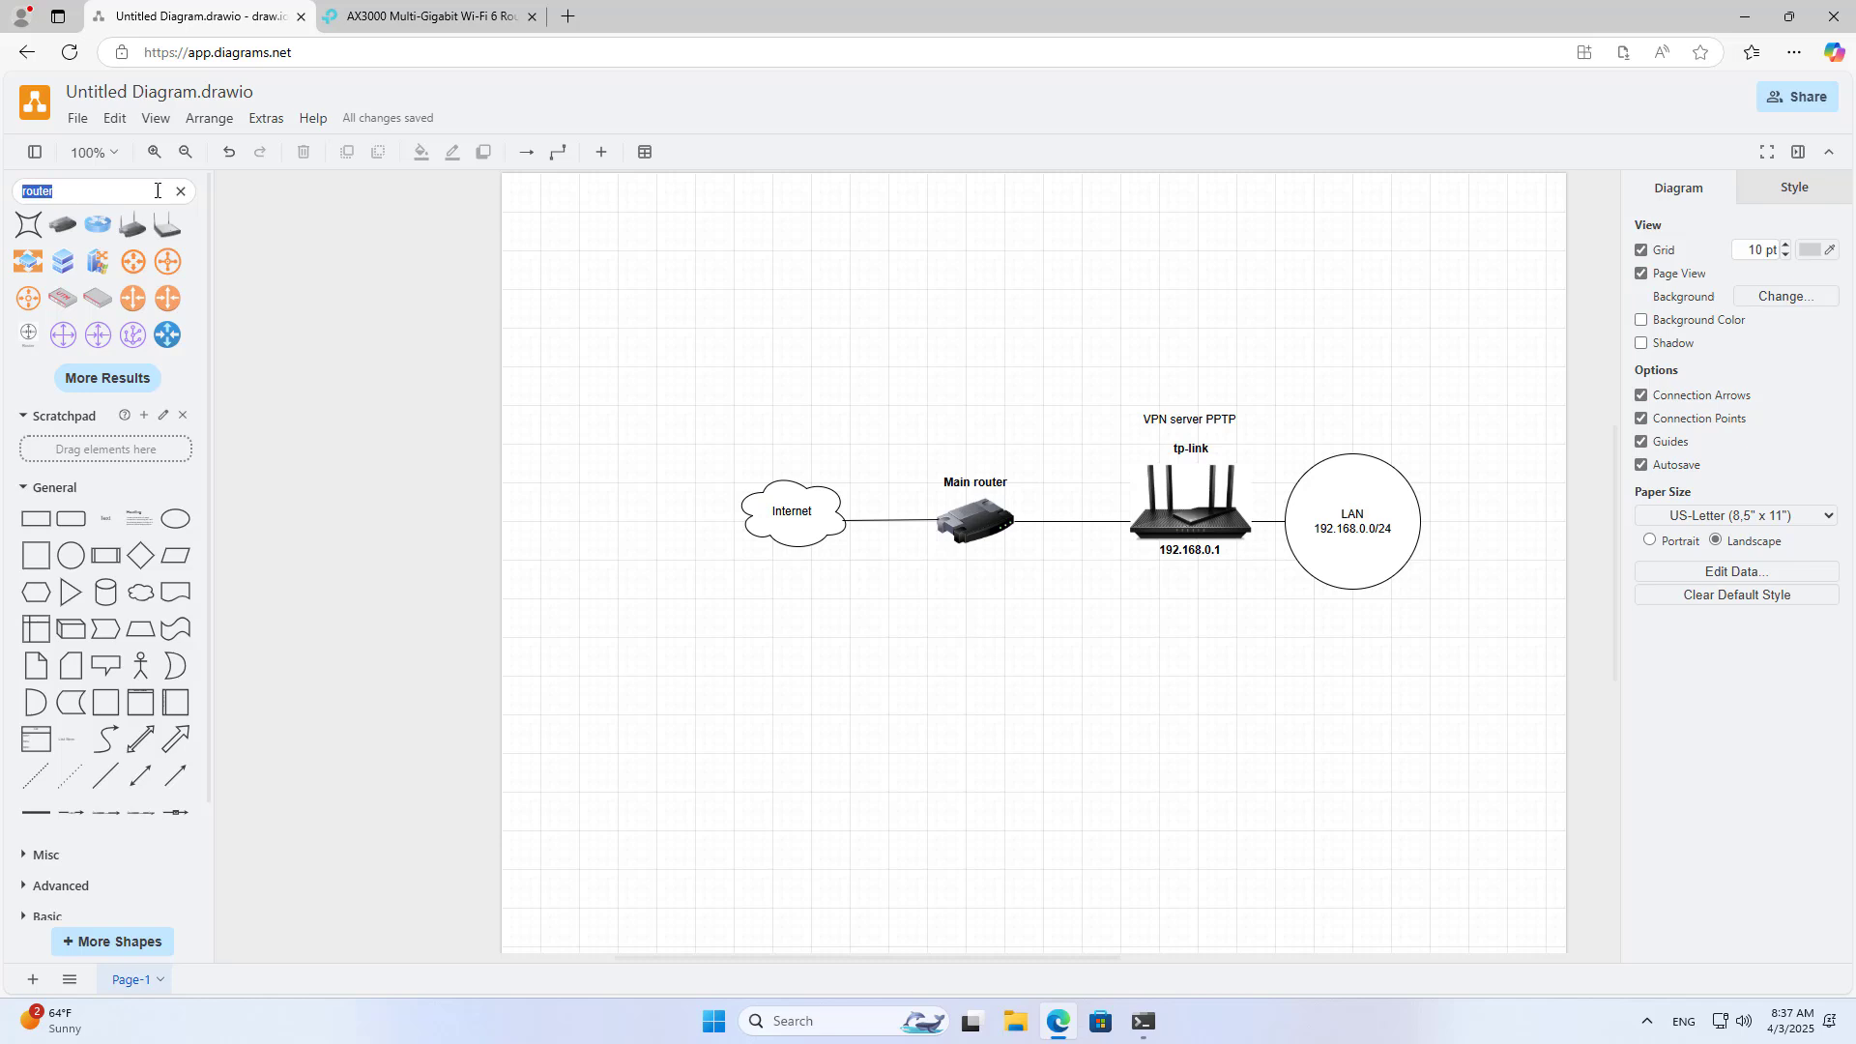
type("pc")
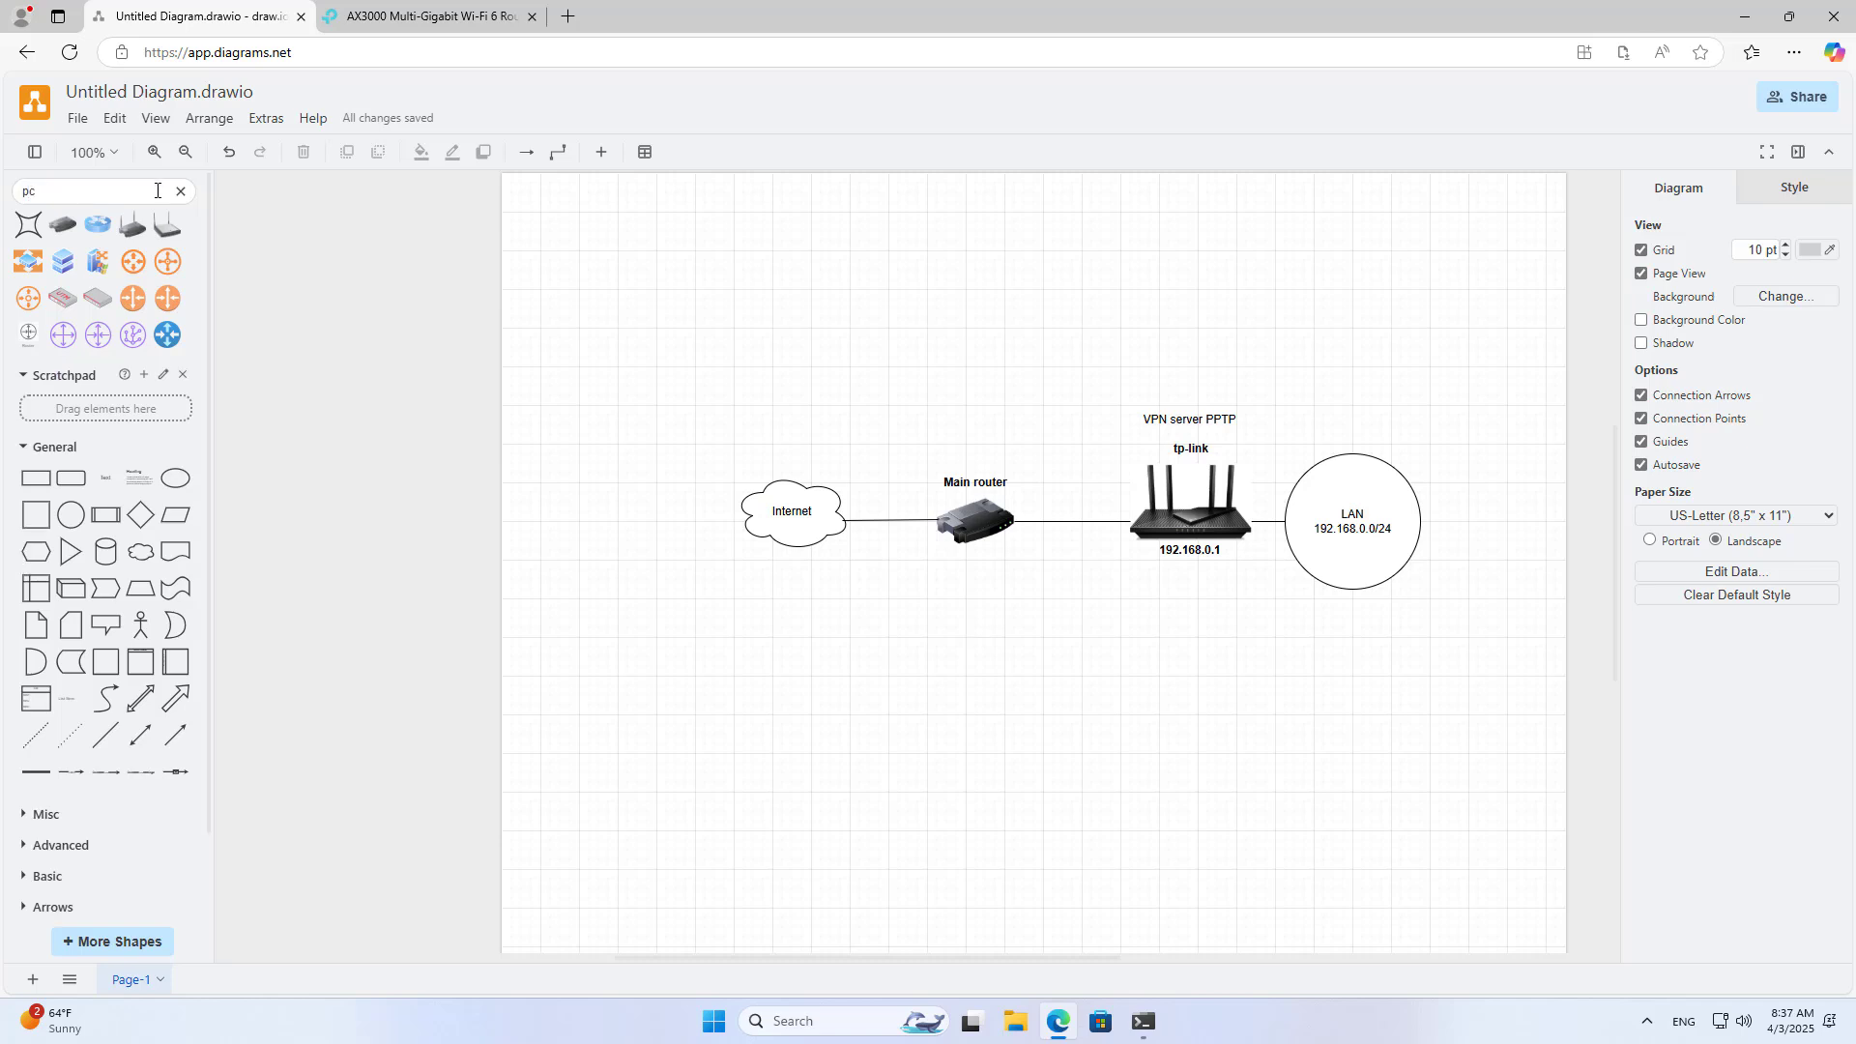
key("Return")
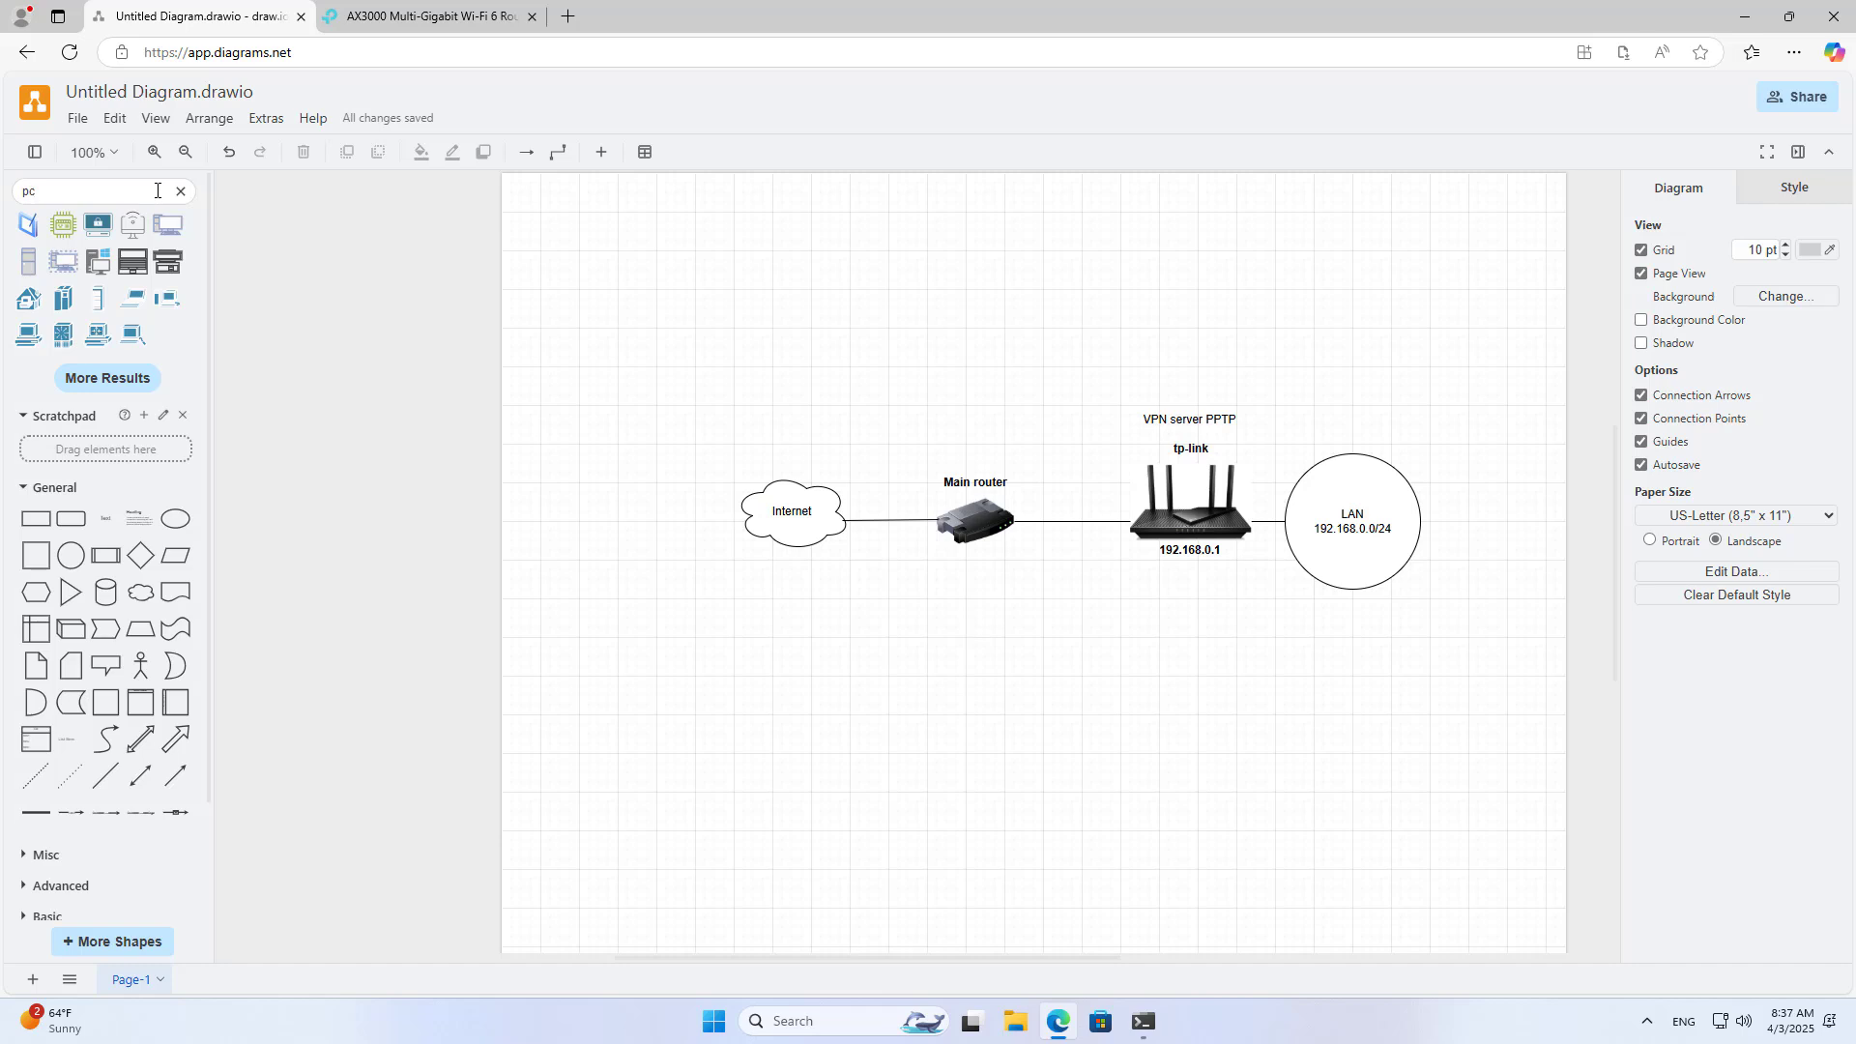
left_click_drag(166, 221, 1380, 427)
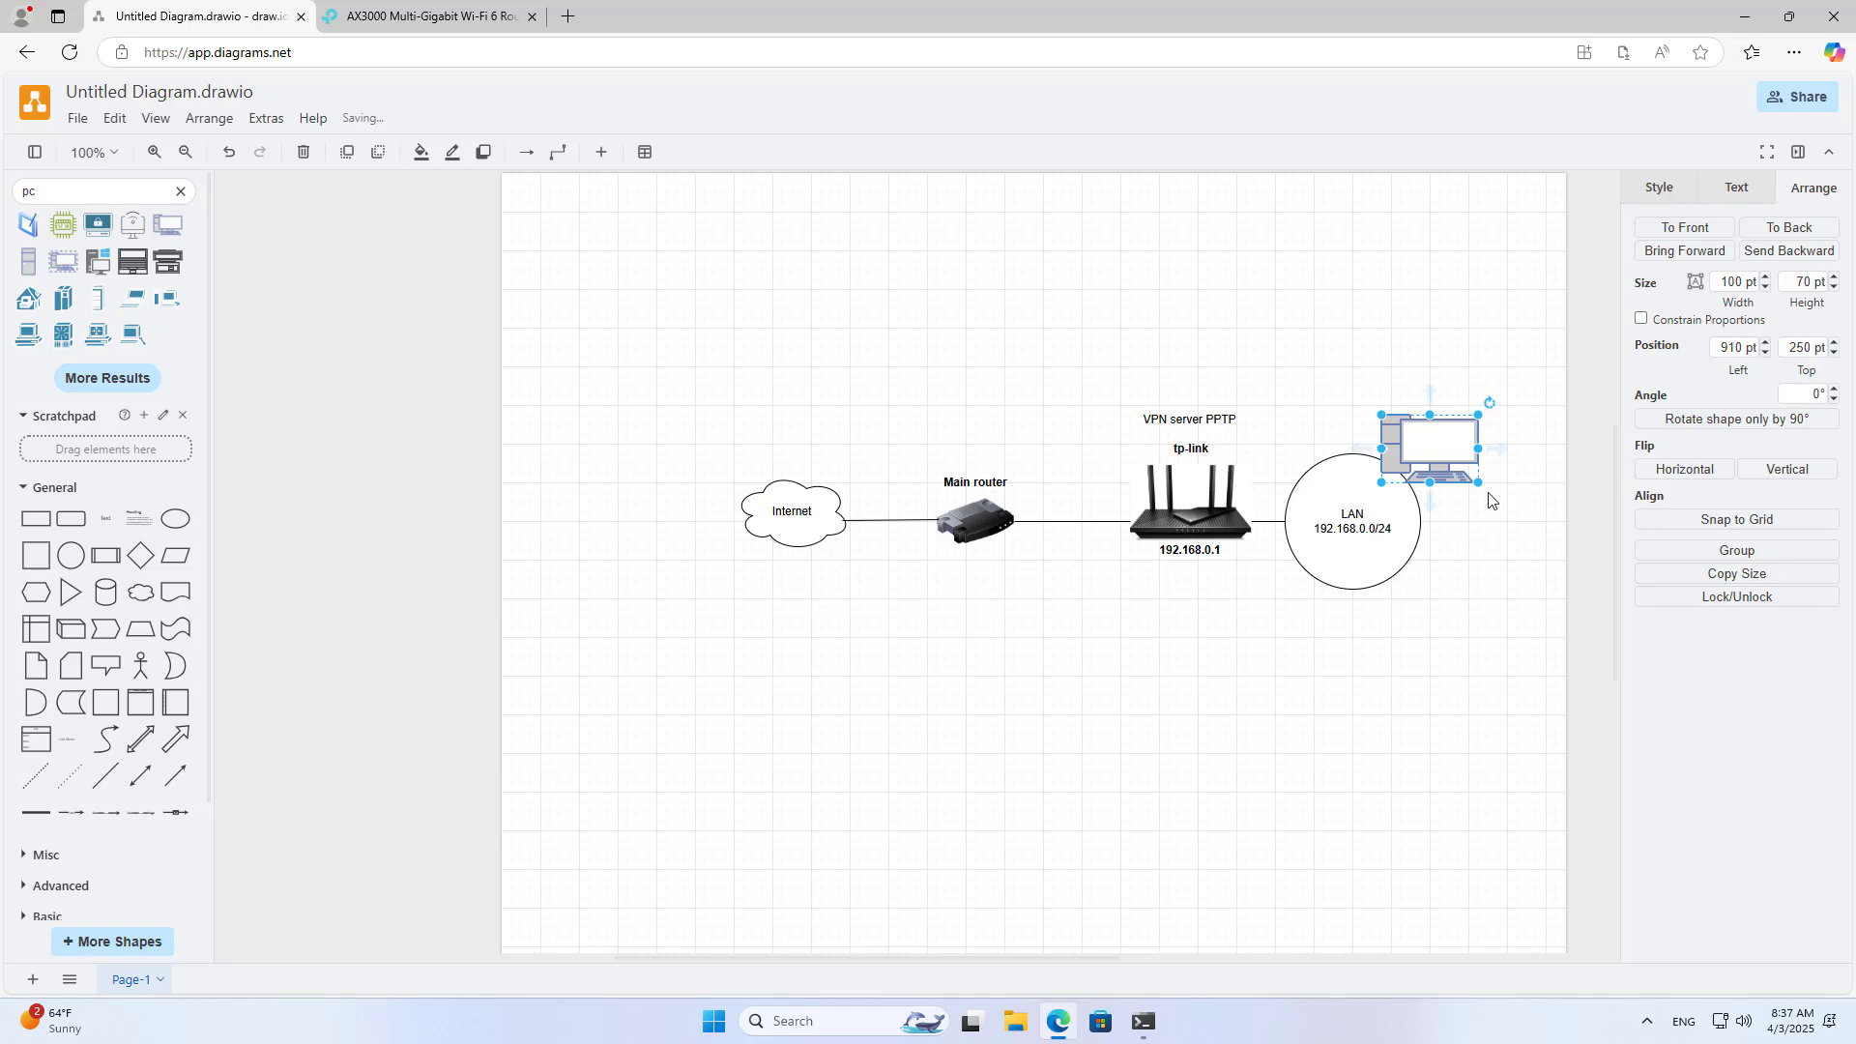
left_click_drag(1481, 486, 1427, 465)
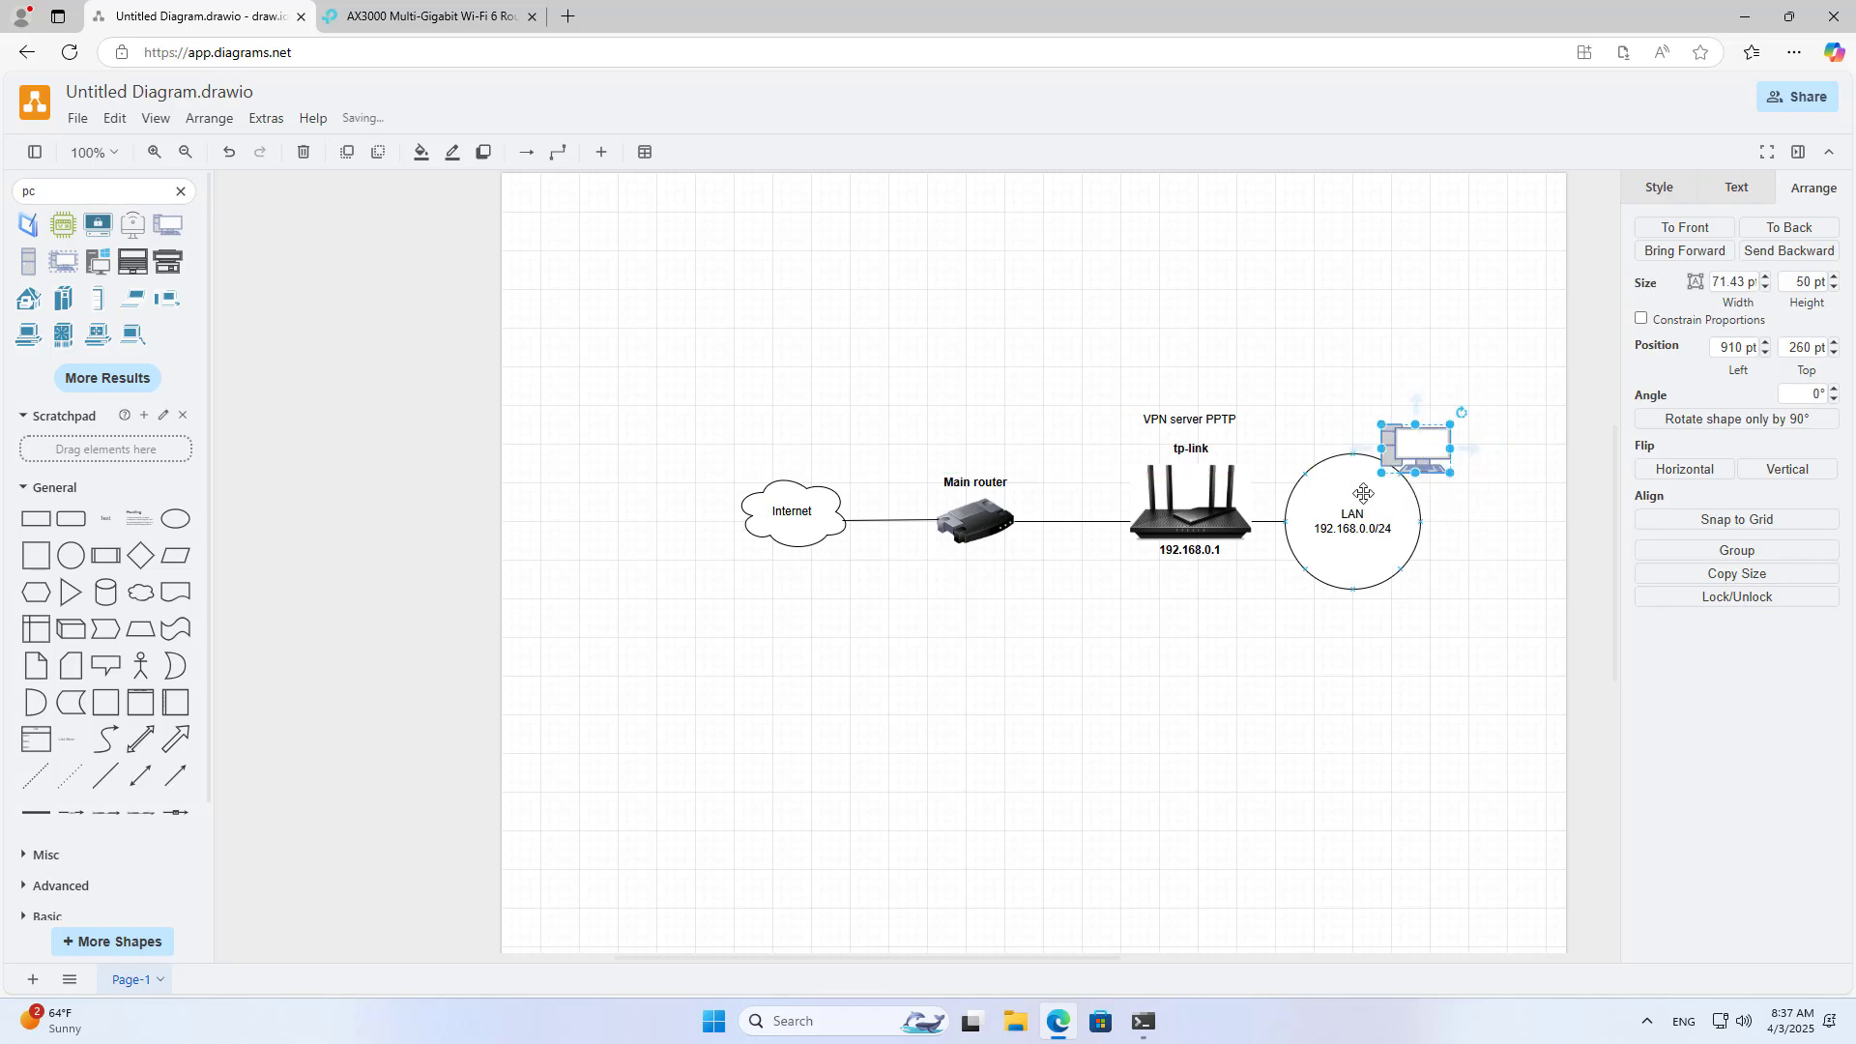
Step: Duplicate the 192.168.0.1 label above the PC, change it to 192.168.0.11, and widen it
left_click(1197, 548)
key("ctrl+d")
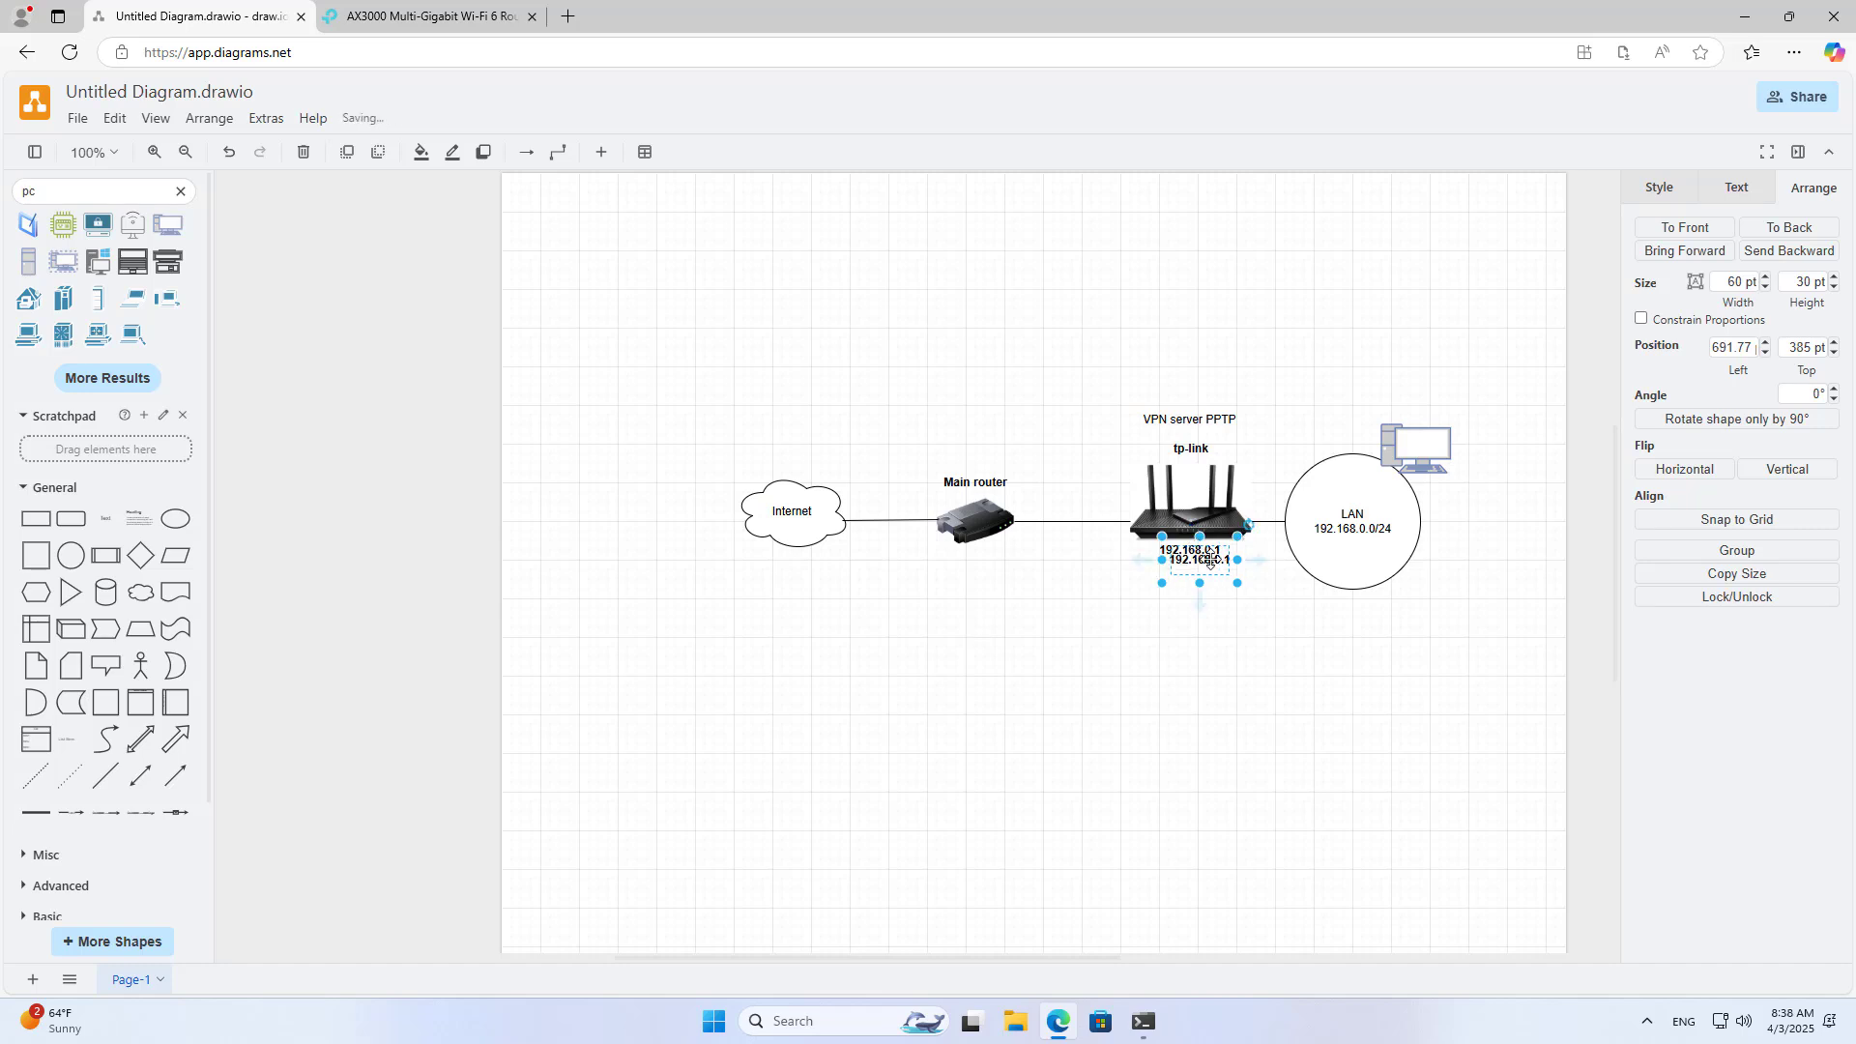
left_click_drag(1201, 558, 1421, 398)
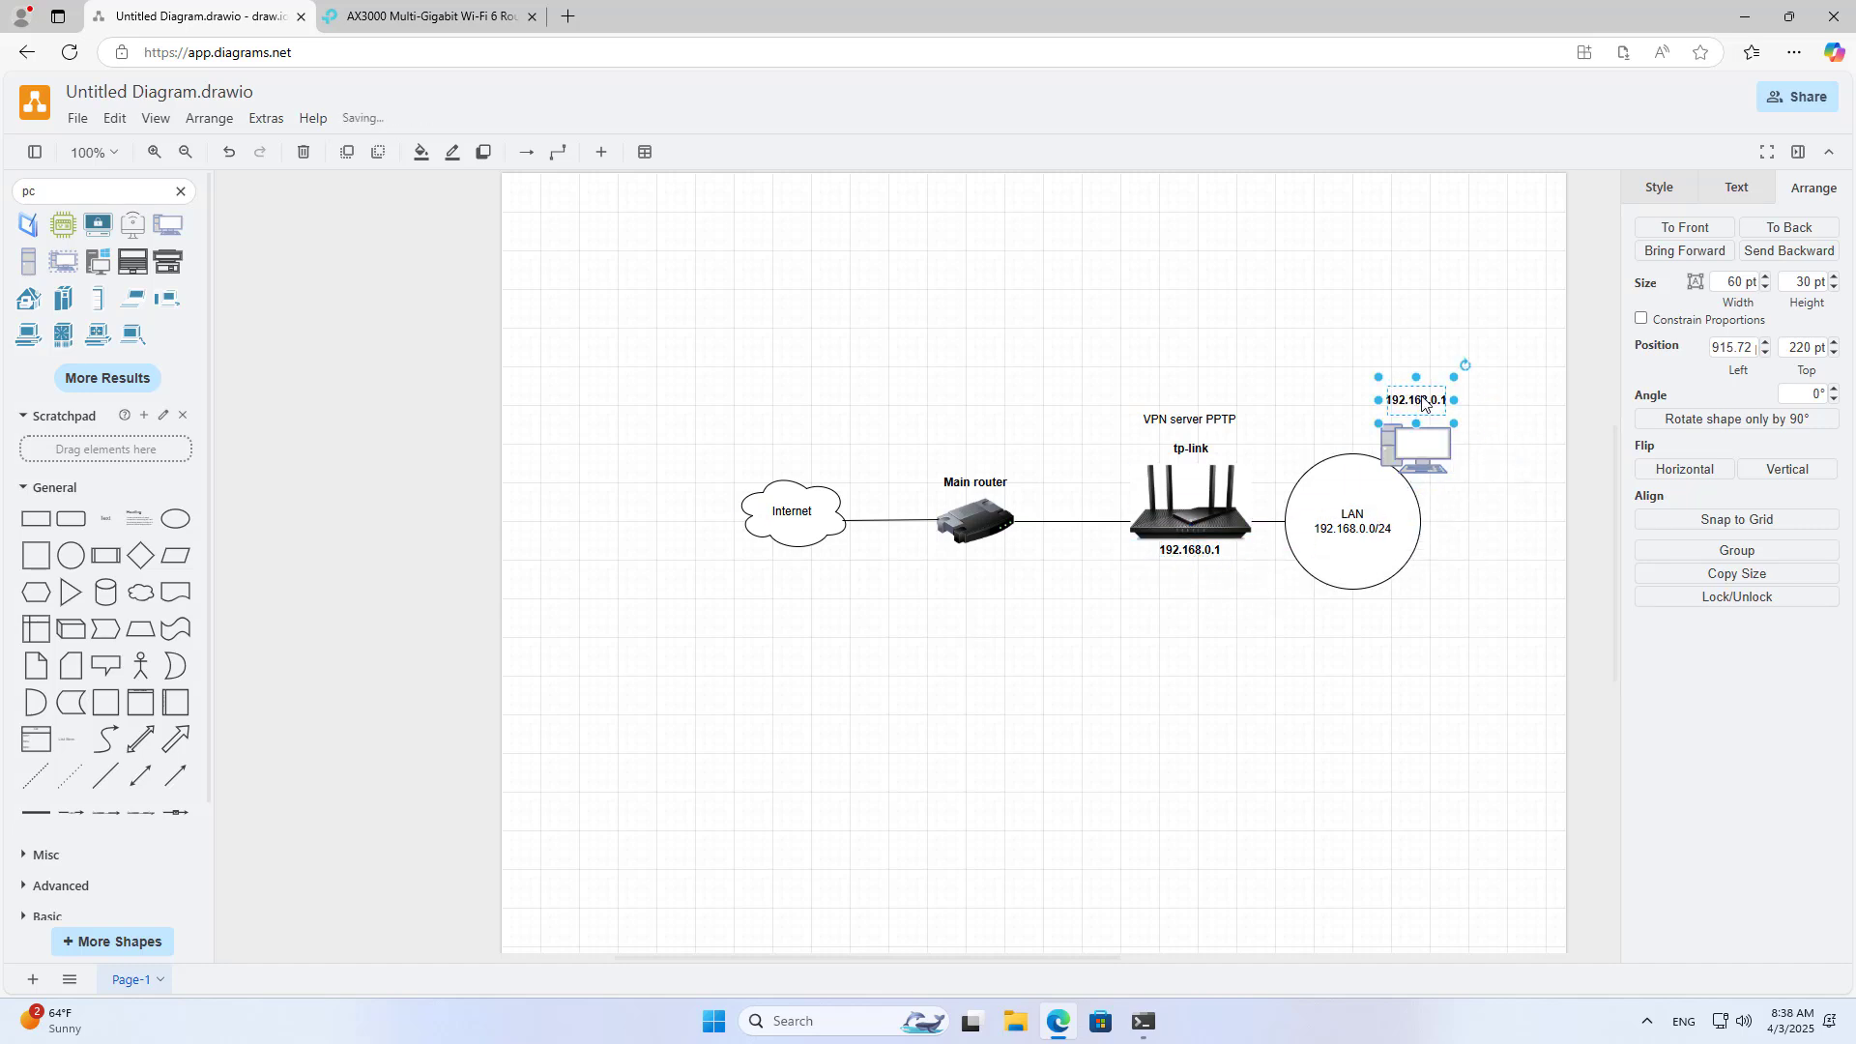
double_click(1421, 397)
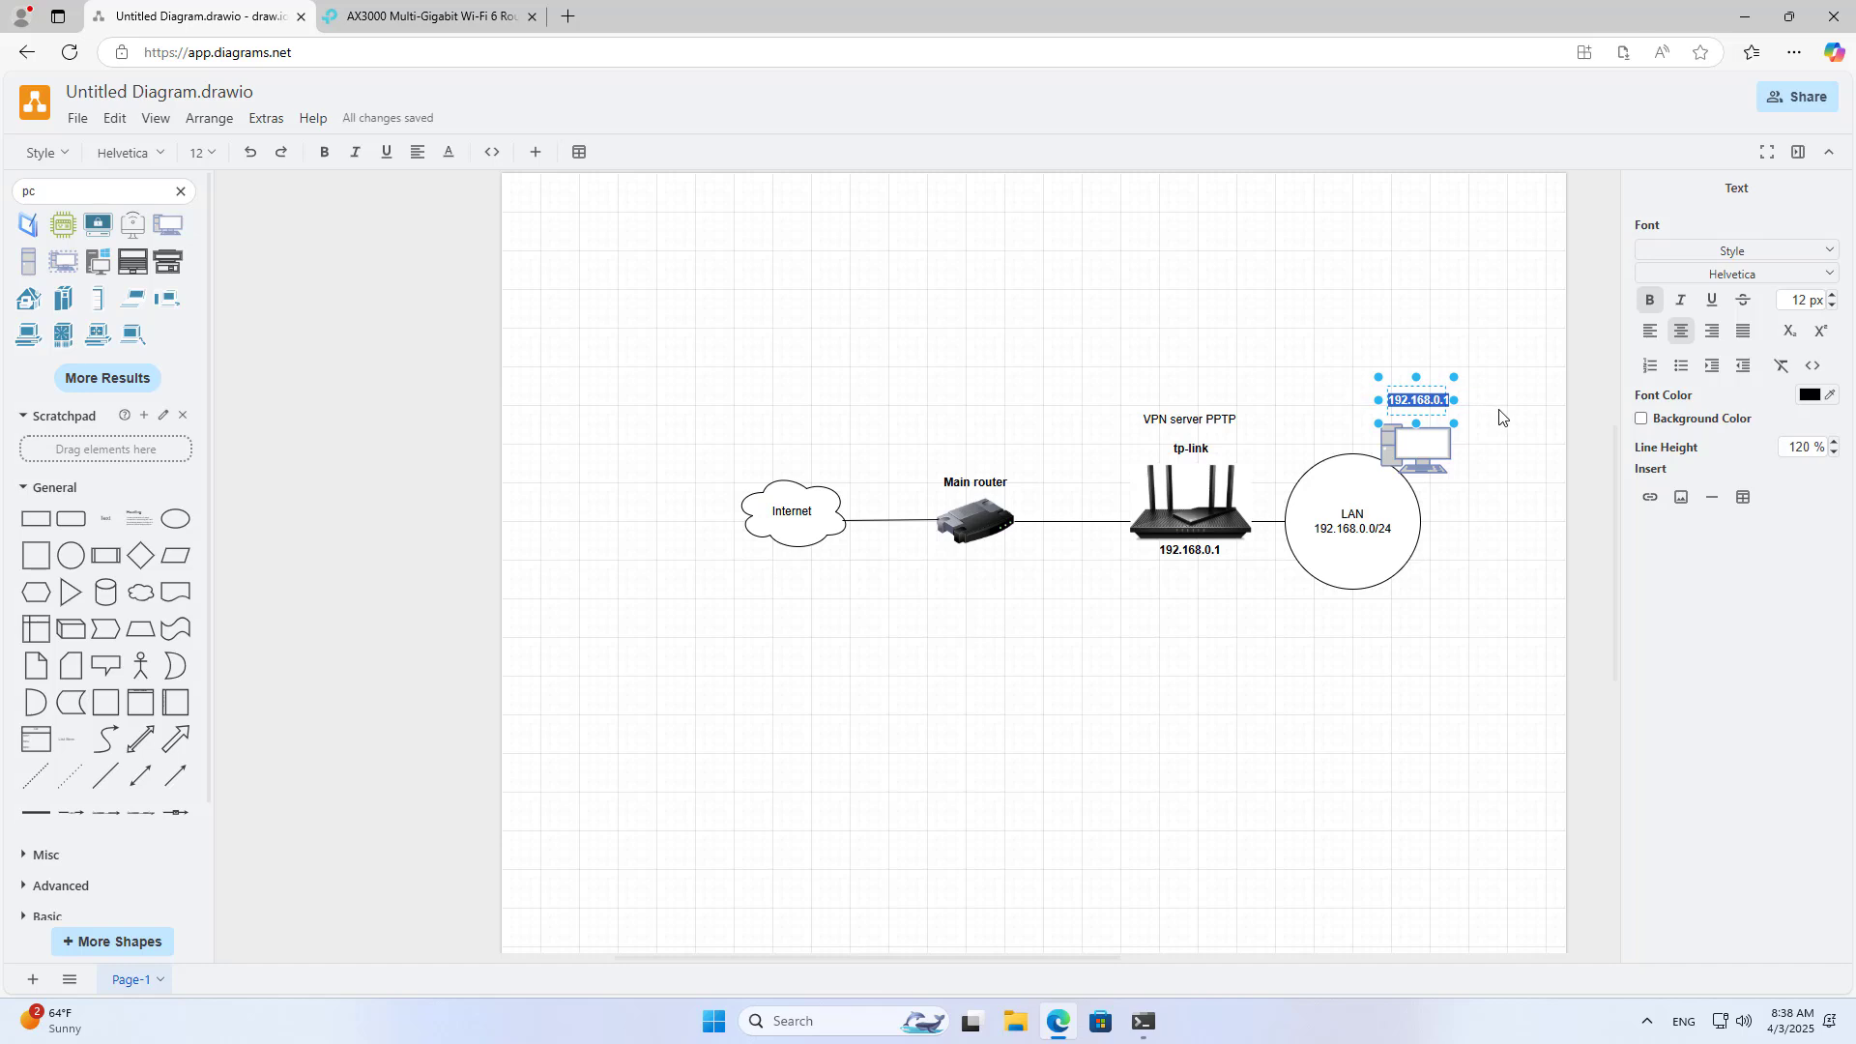
key("Right")
type("1")
key("Return")
key("BackSpace")
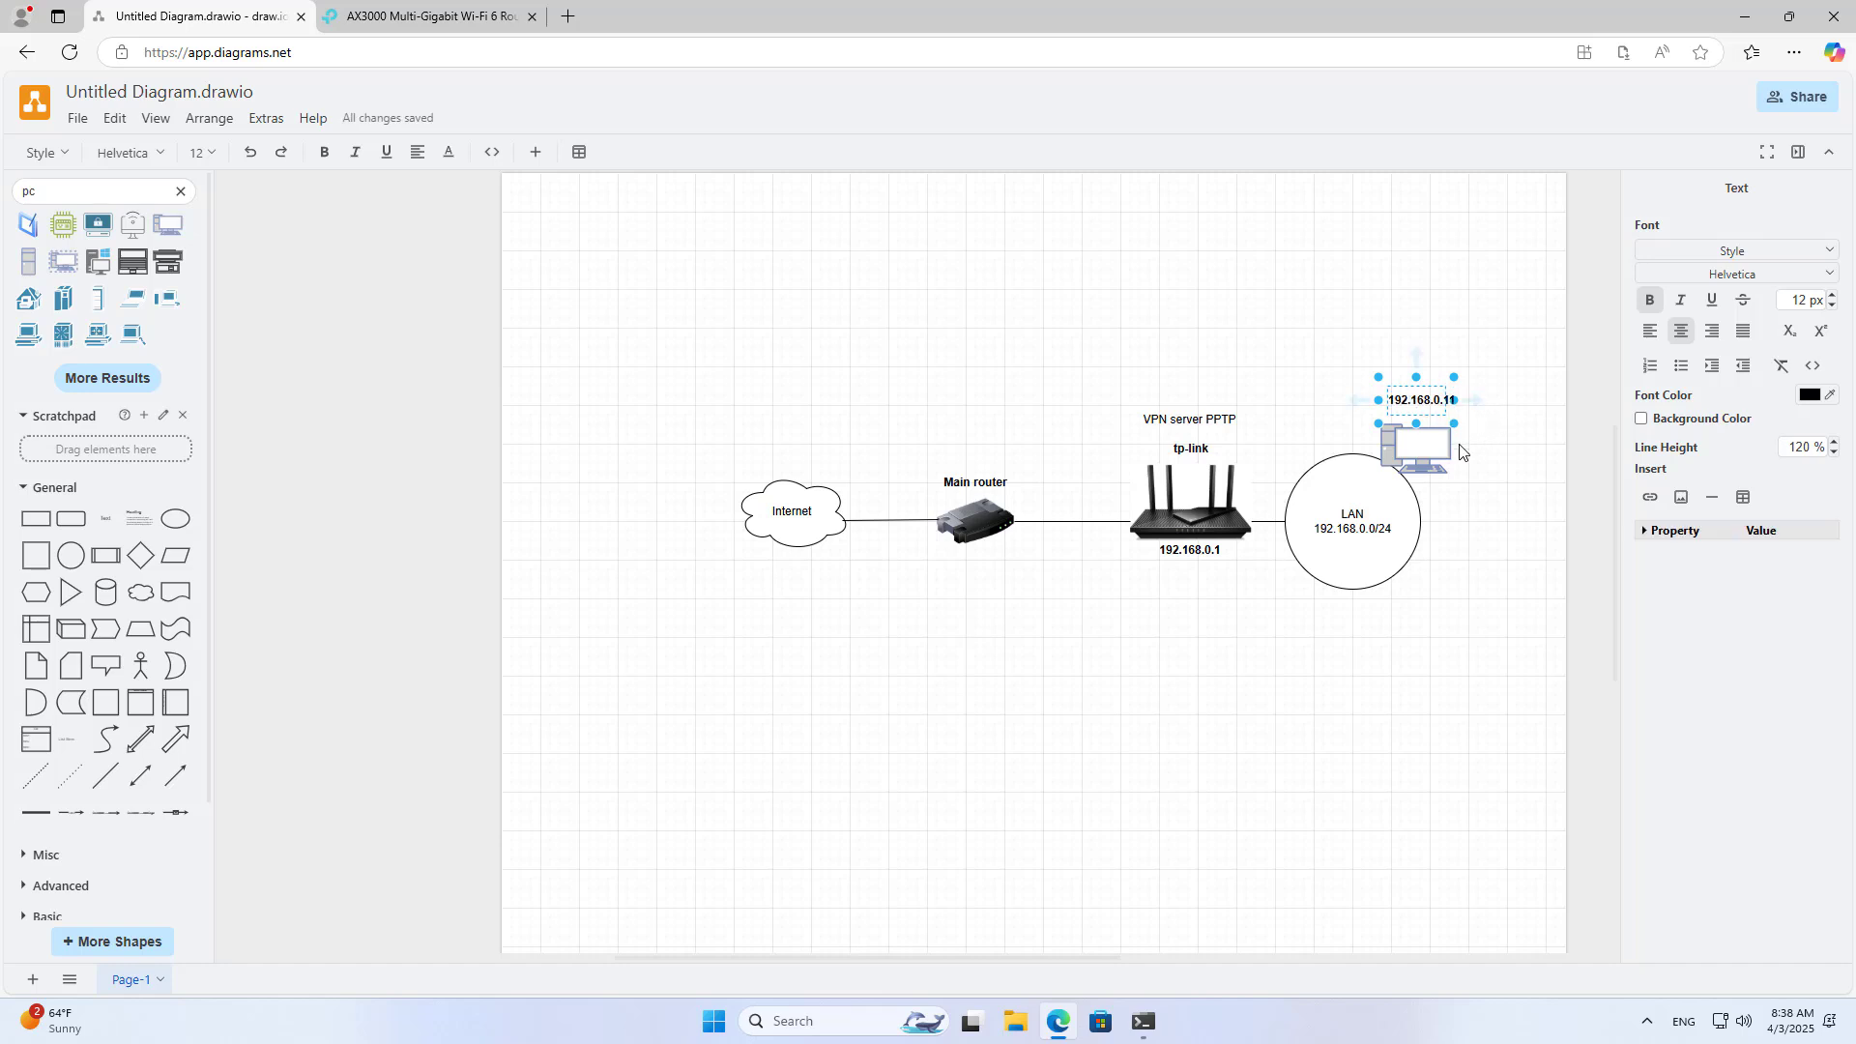
left_click(1470, 485)
left_click(1470, 484)
left_click(1438, 400)
left_click_drag(1453, 400, 1413, 407)
left_click(1479, 481)
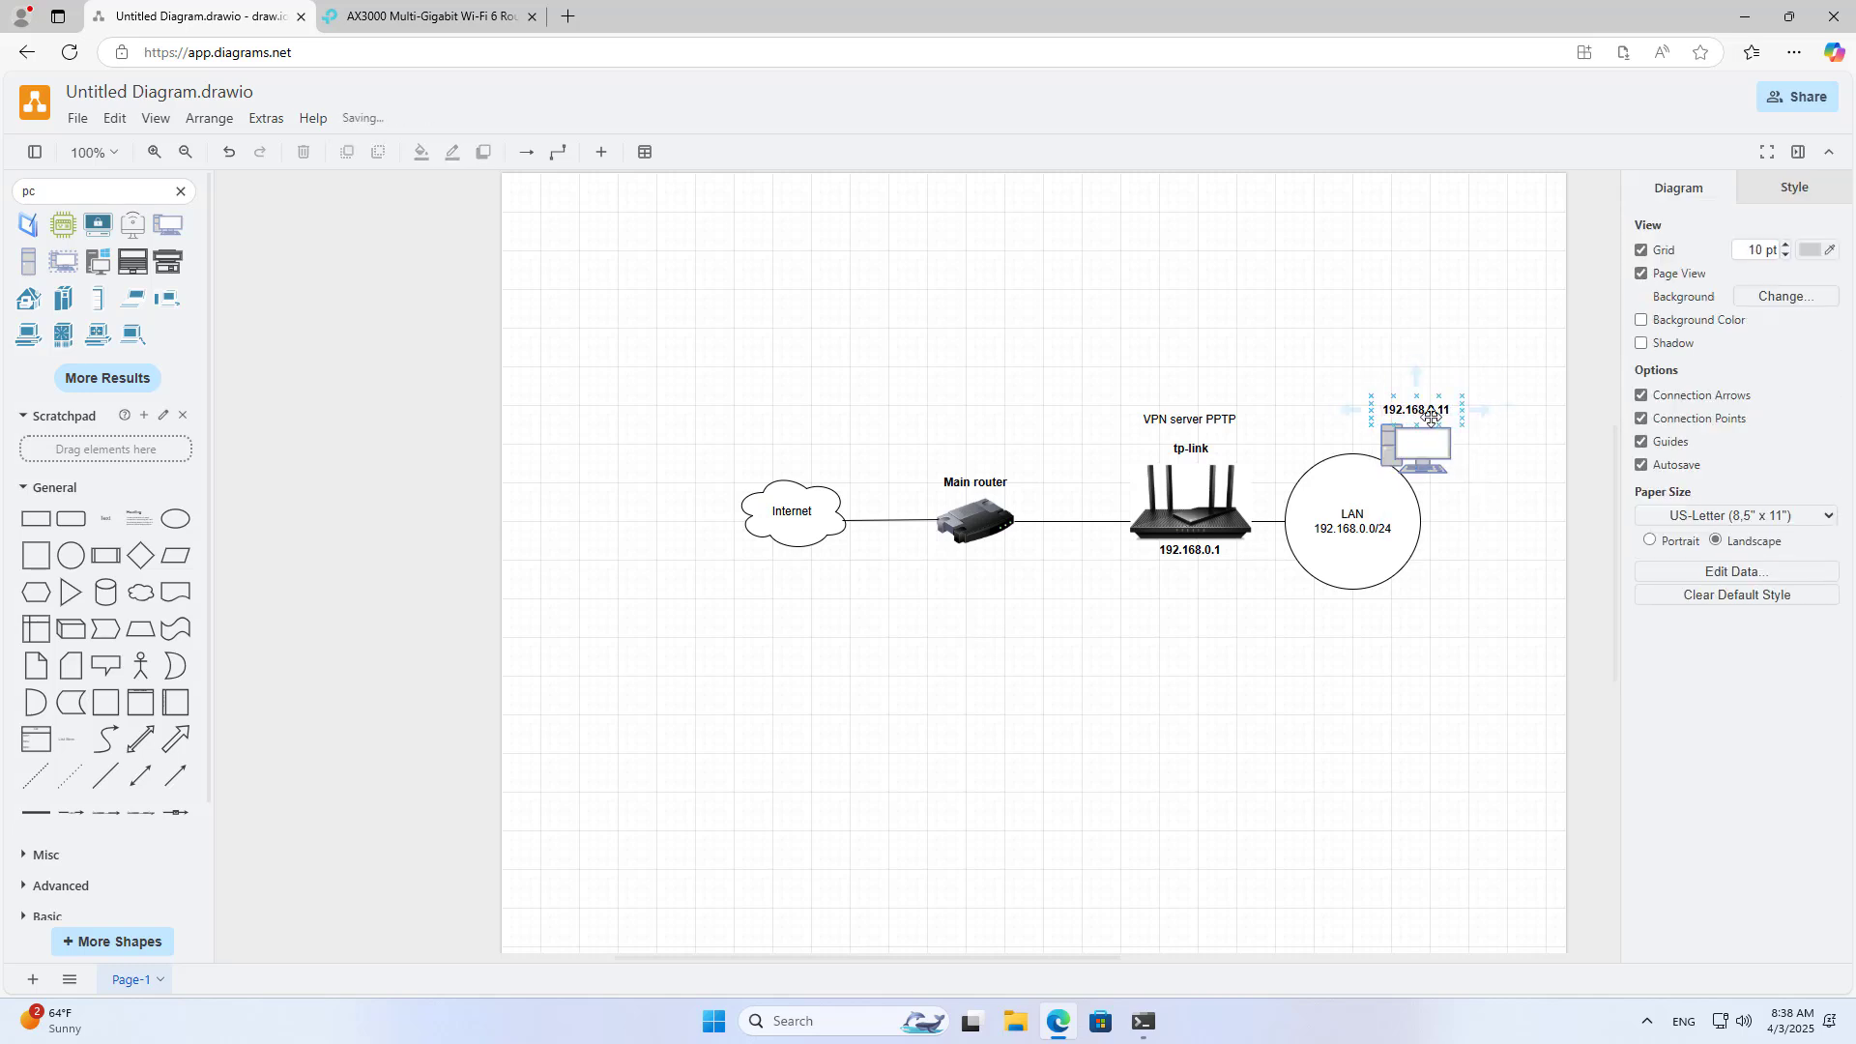
Step: Recheck the IPv4 address in the ipconfig output and close Command Prompt
left_click(1143, 1022)
left_click_drag(460, 350, 557, 348)
left_click(1153, 121)
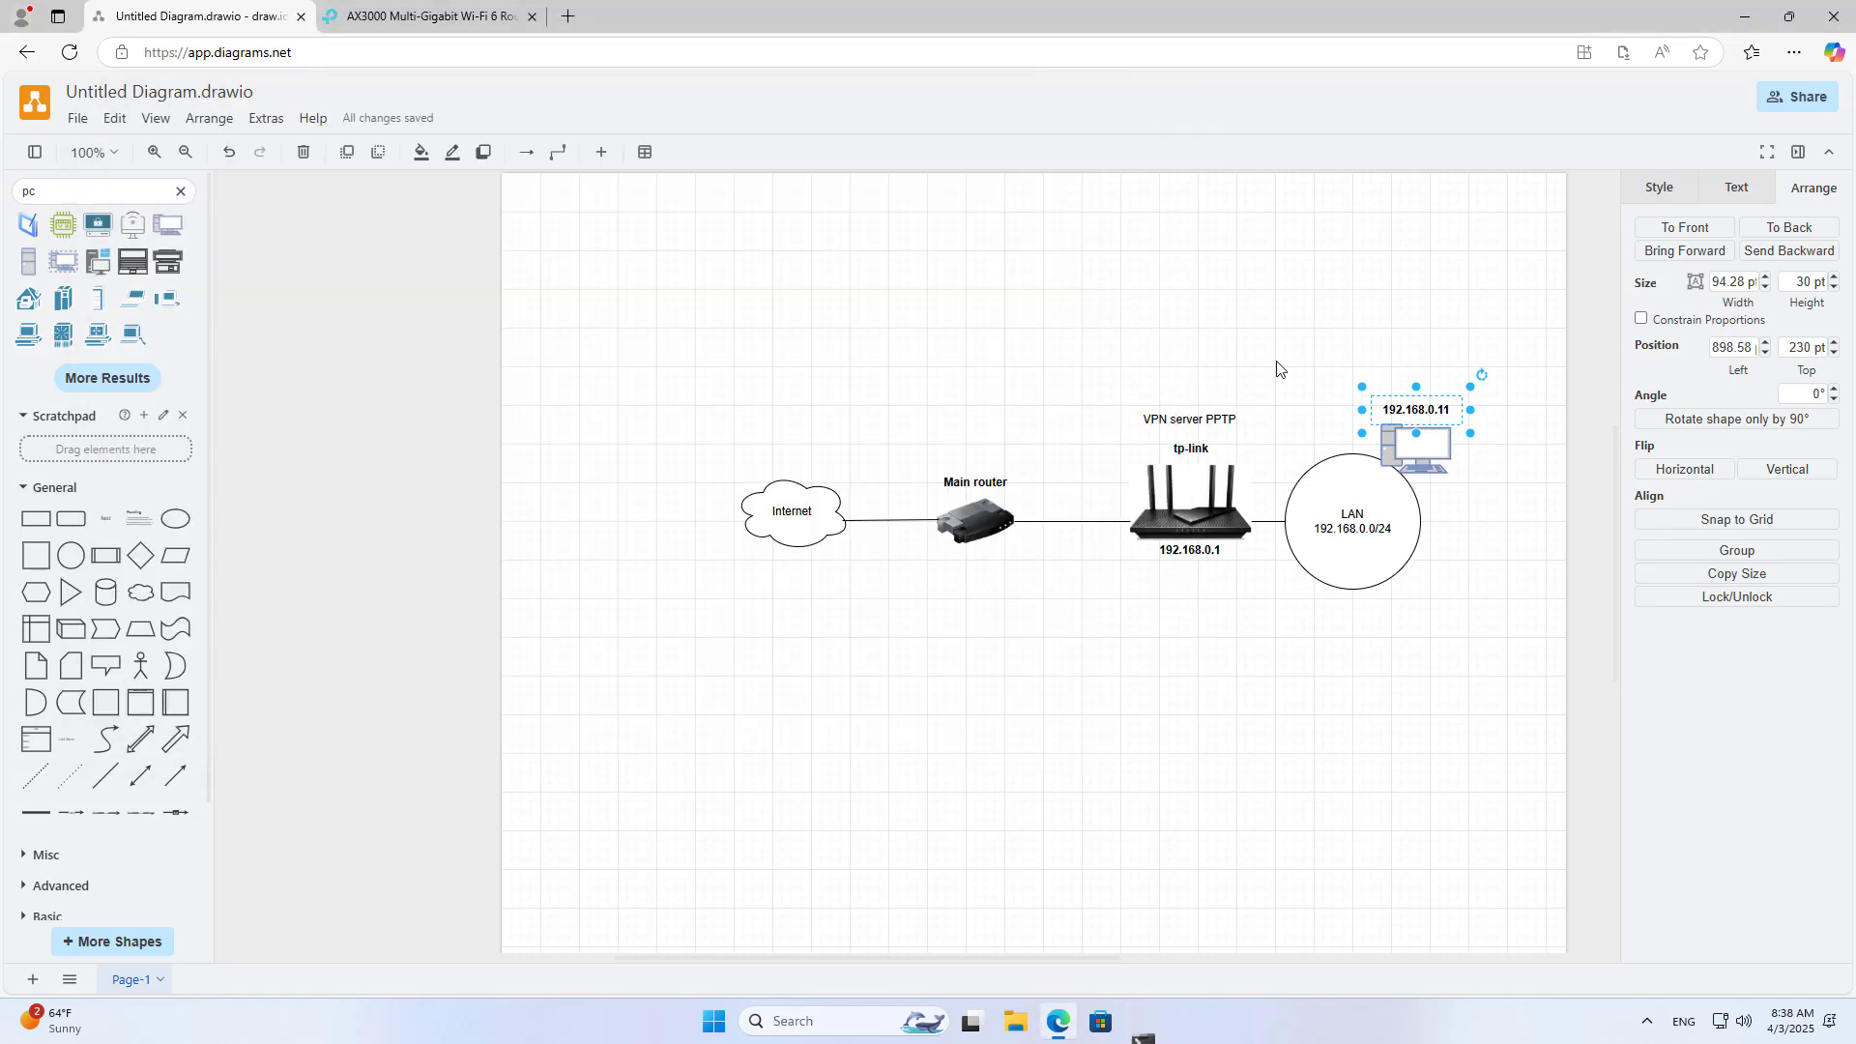
left_click(1444, 470)
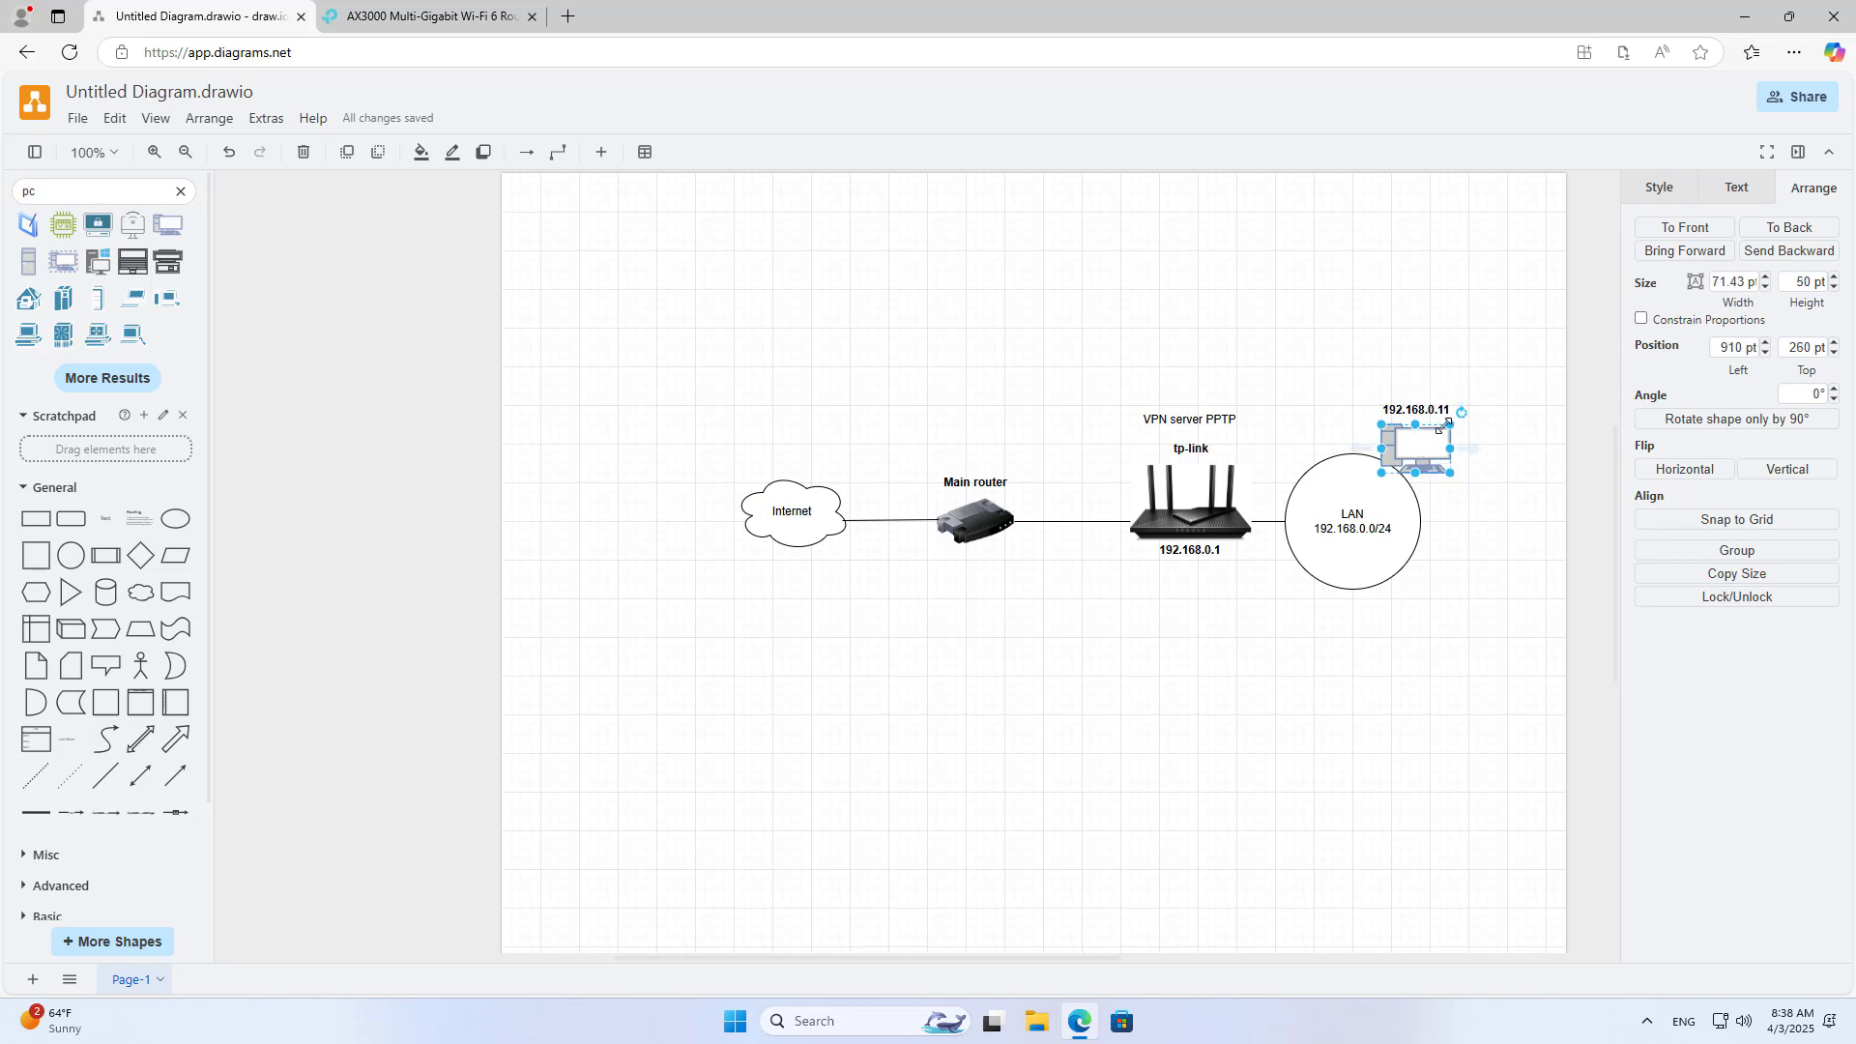
left_click(1744, 17)
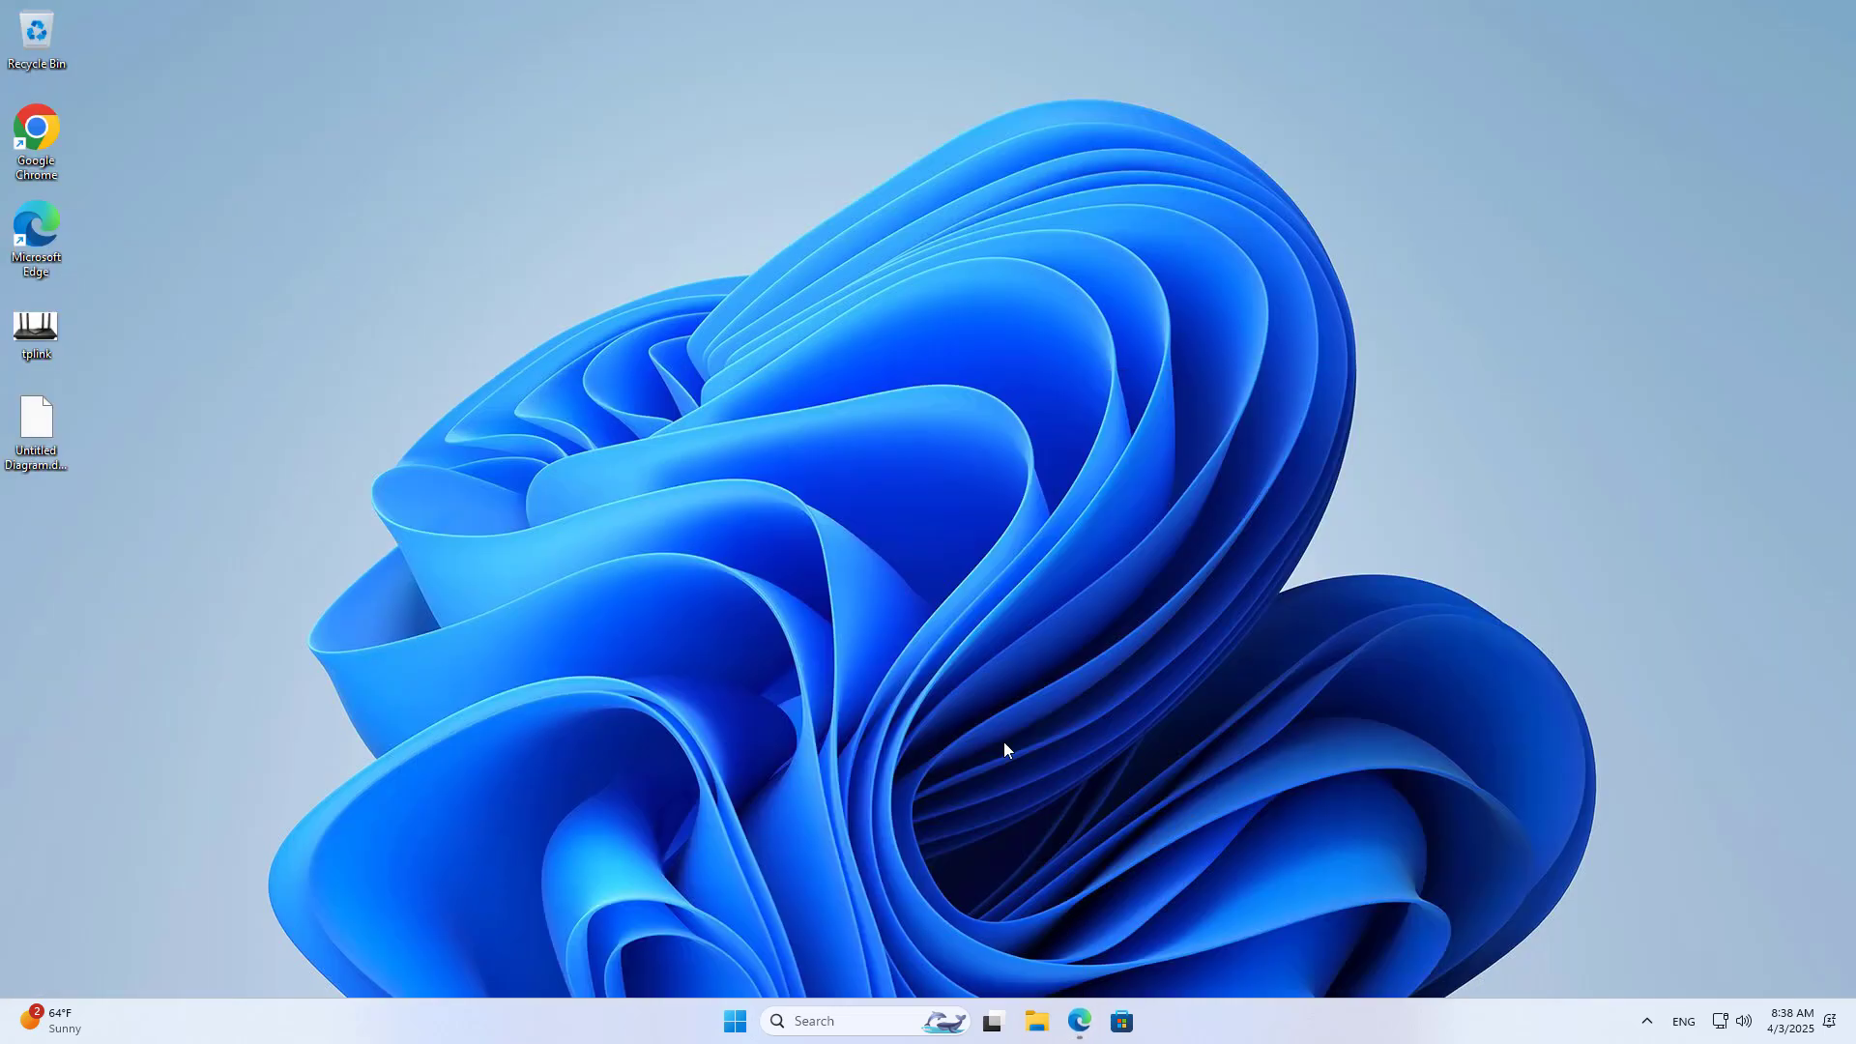
Step: In Windows Settings > Network & internet > VPN, add a VPN connection named PPTP
left_click(734, 1021)
left_click(881, 542)
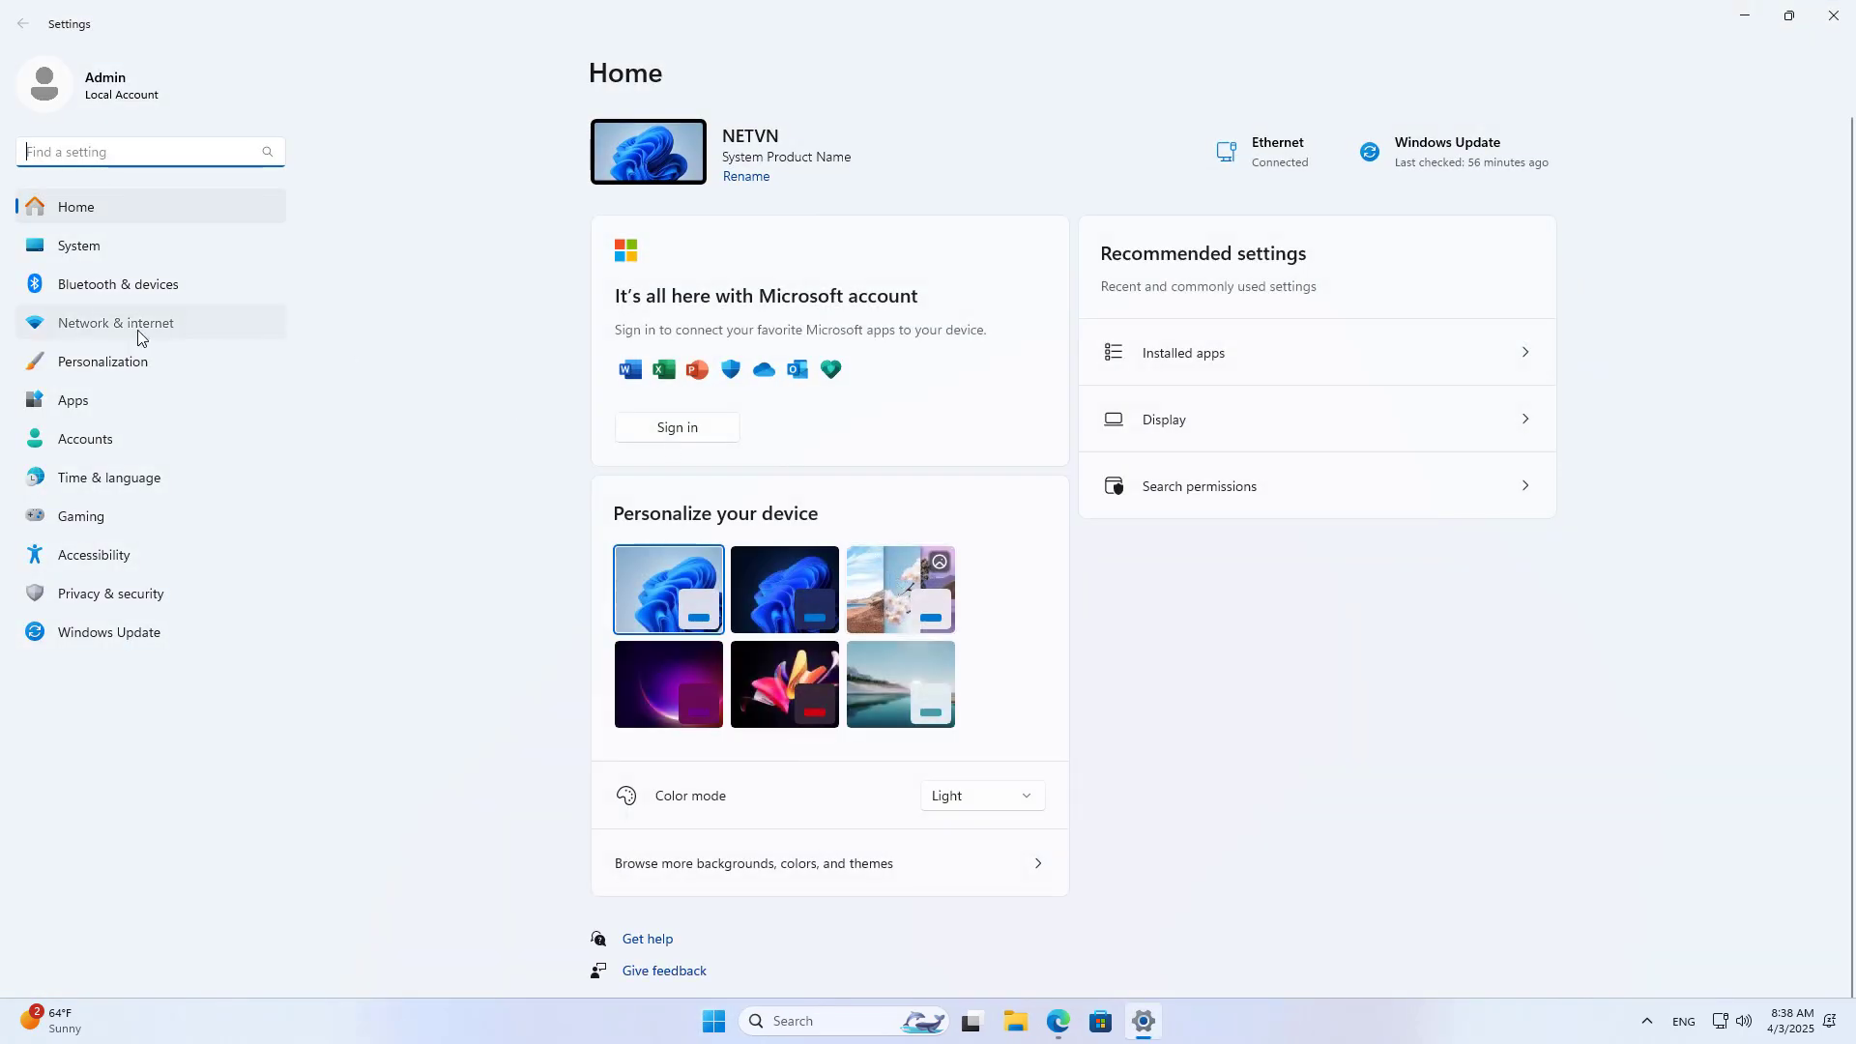
left_click(137, 328)
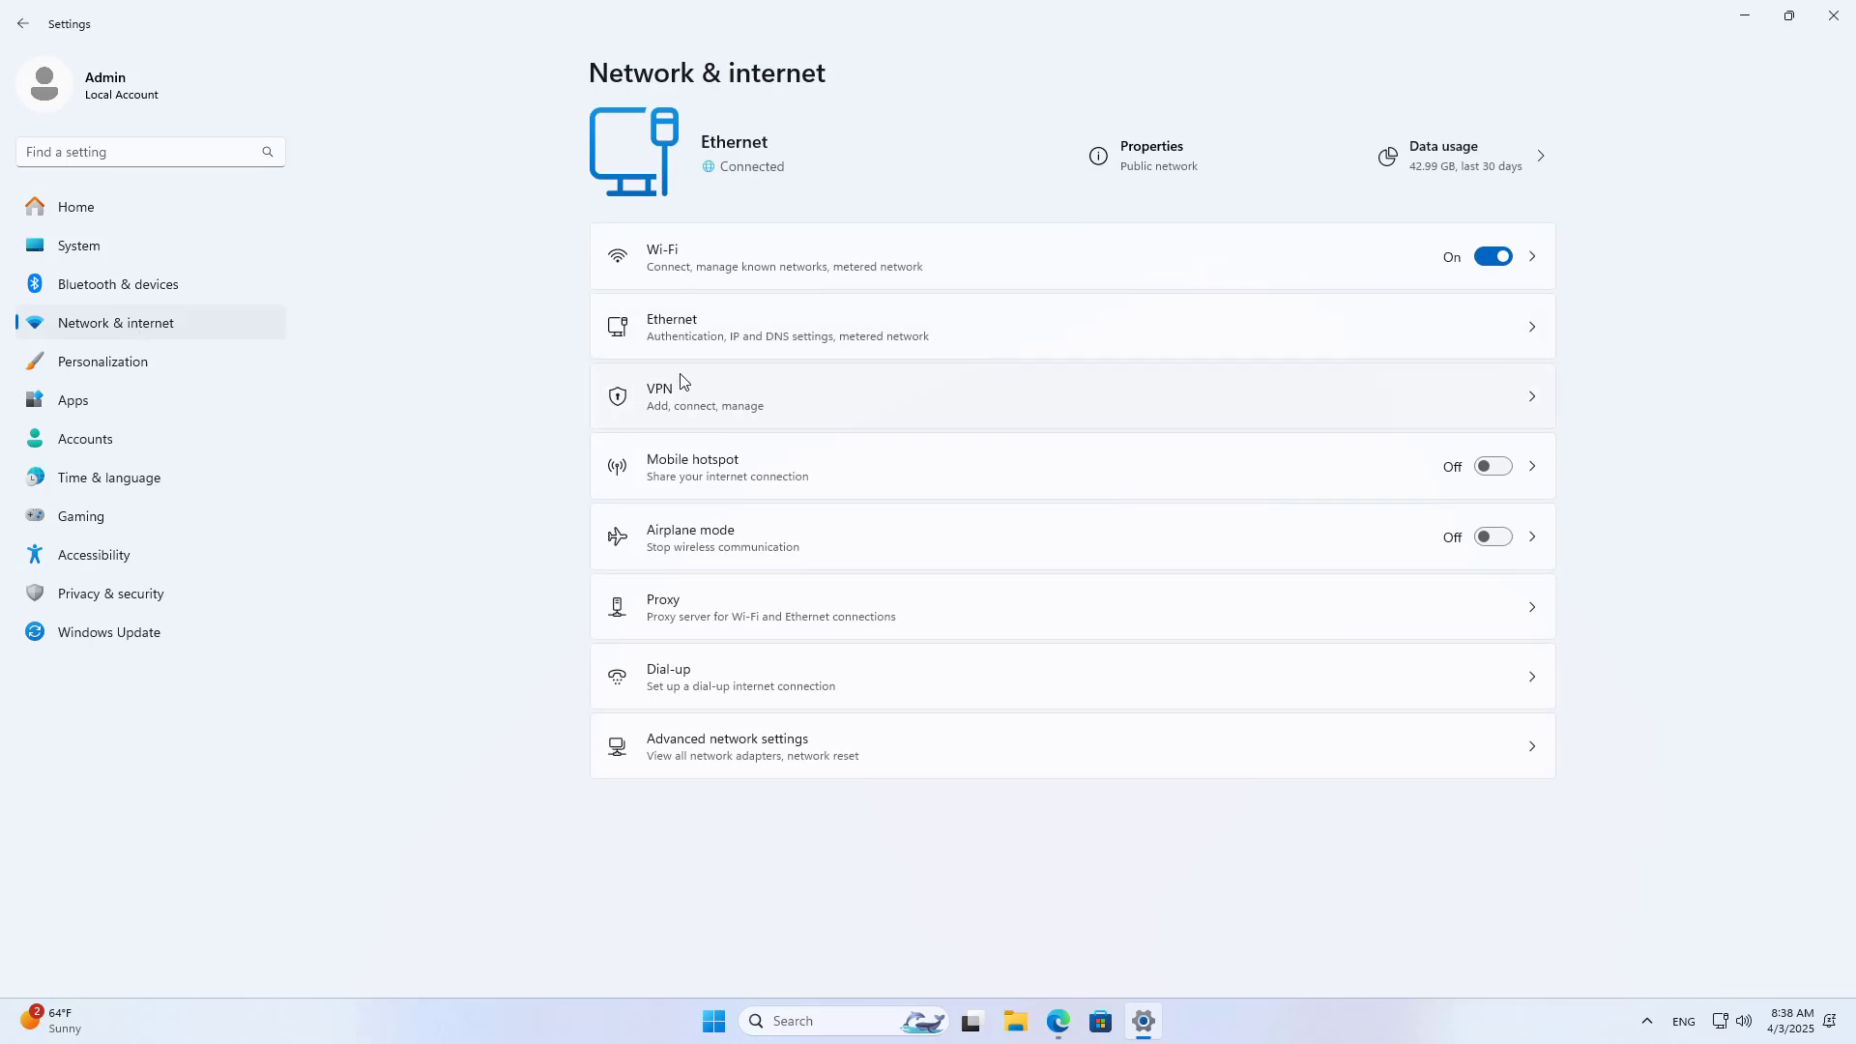
left_click(666, 402)
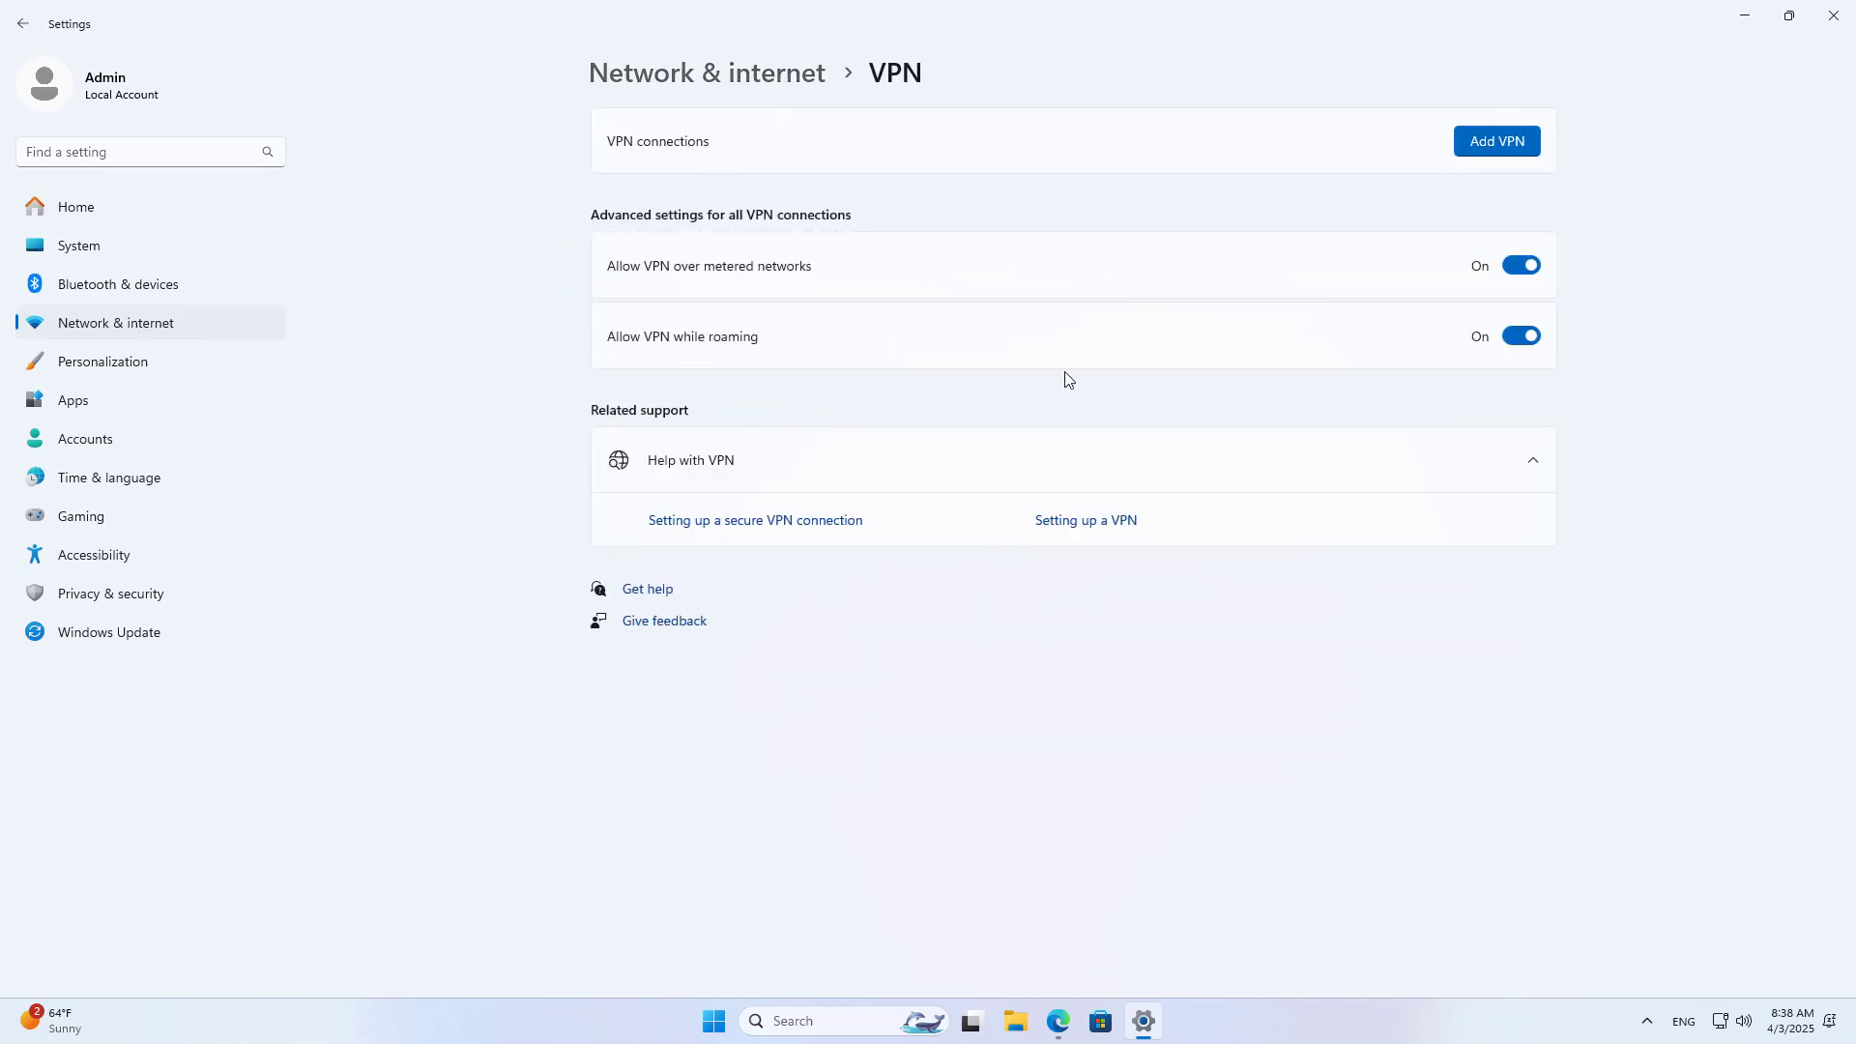
left_click(1504, 143)
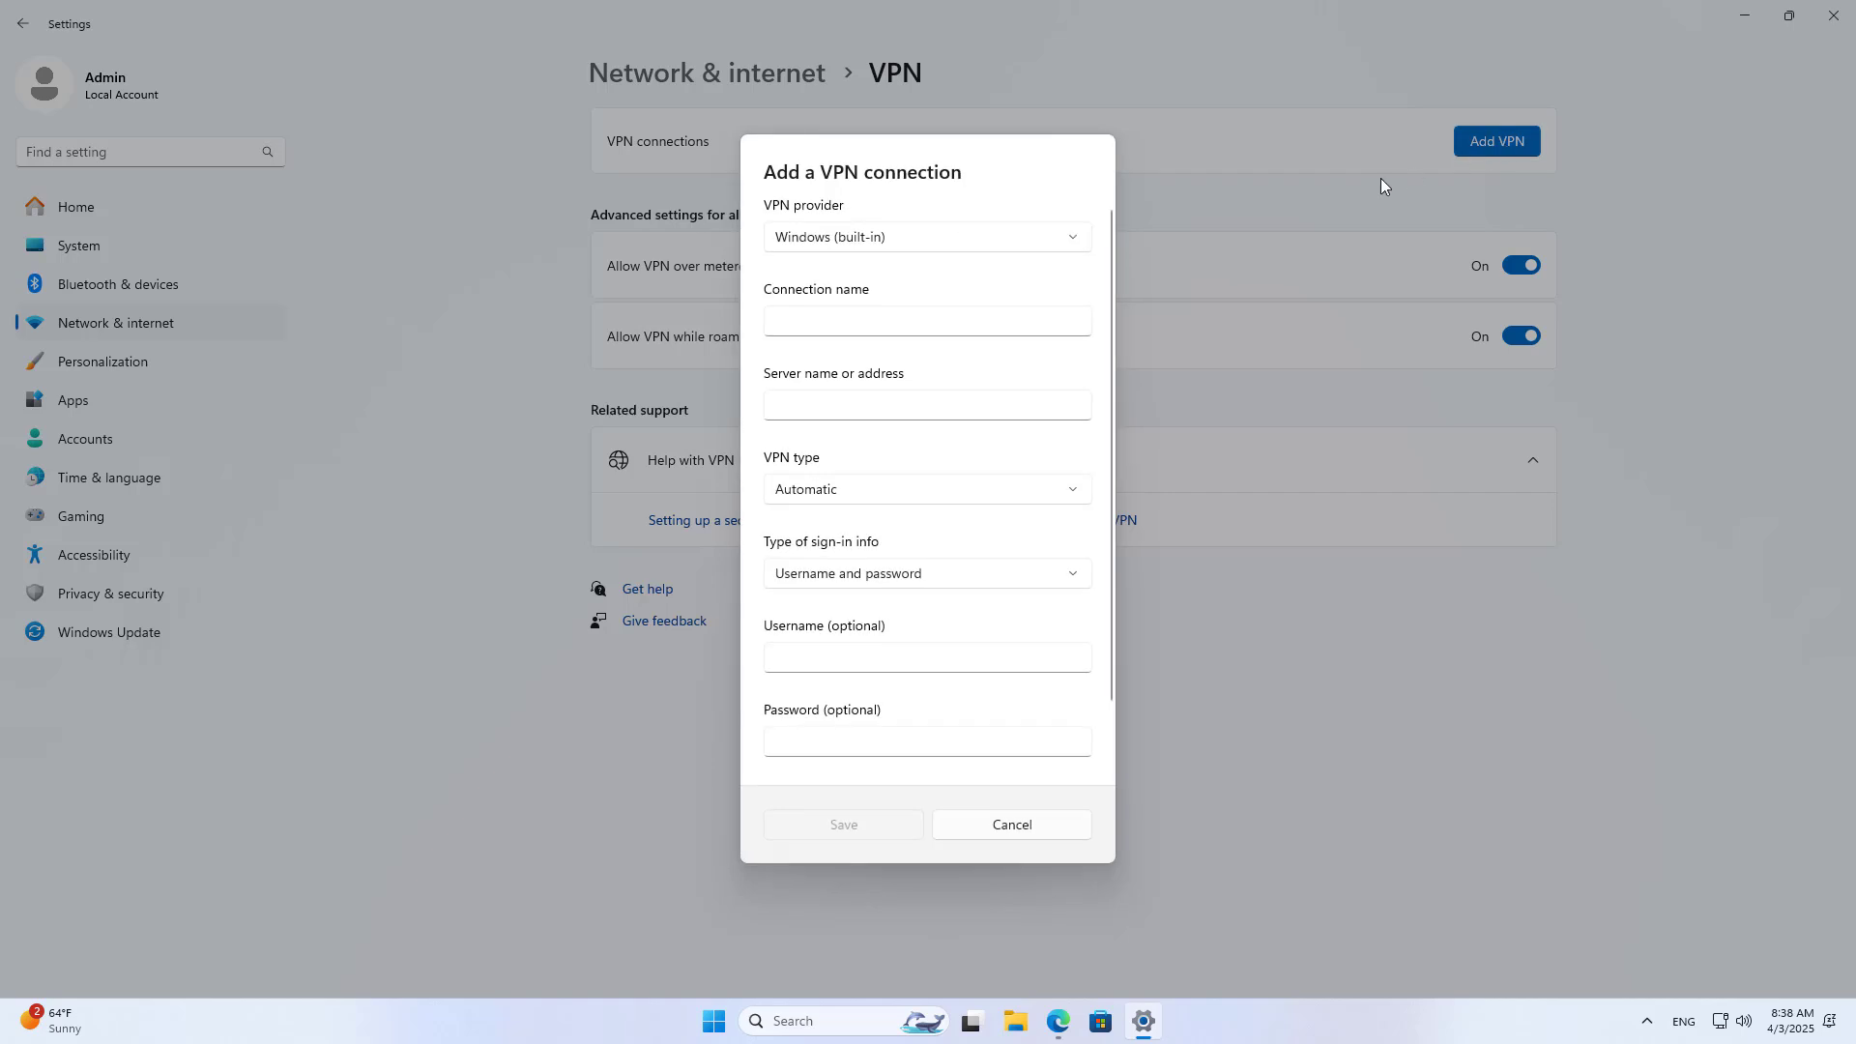
left_click(897, 320)
left_click(952, 398)
left_click(1057, 1020)
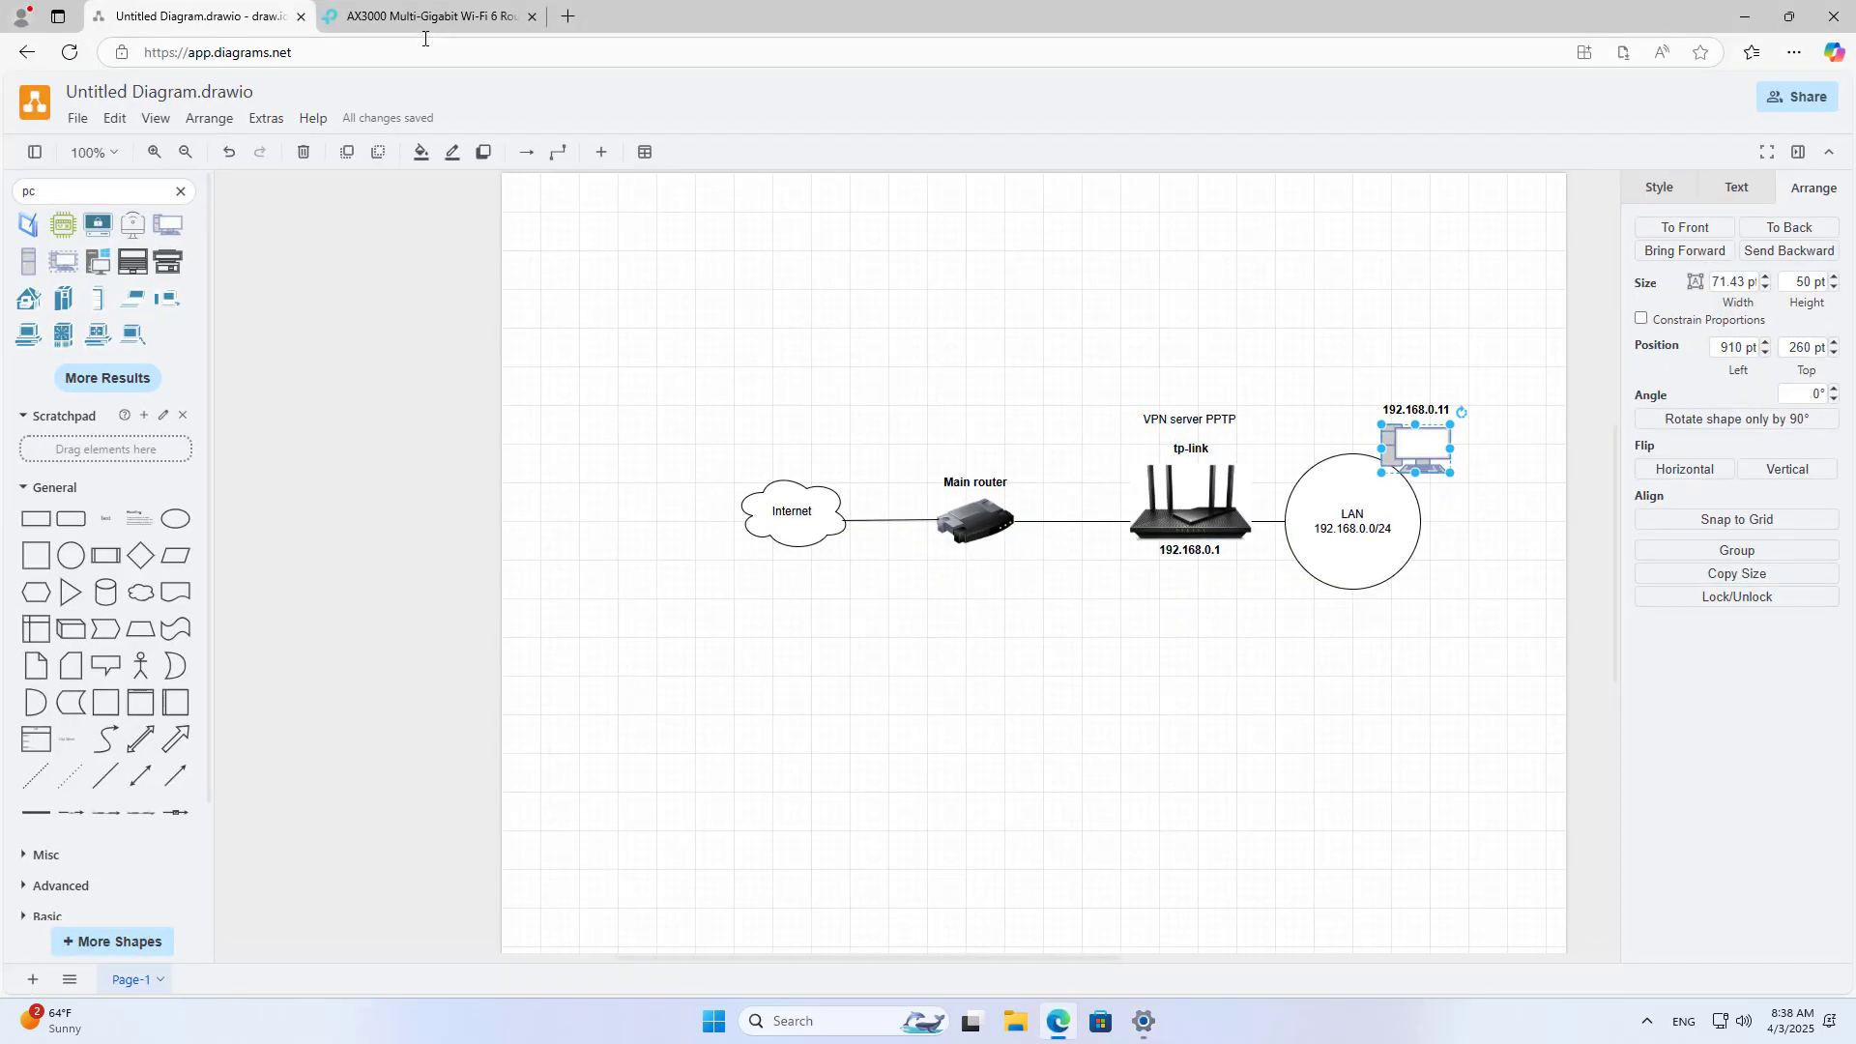
Step: Copy the router's internet IP 192.168.10.16 from the TP-Link Status page
left_click(422, 17)
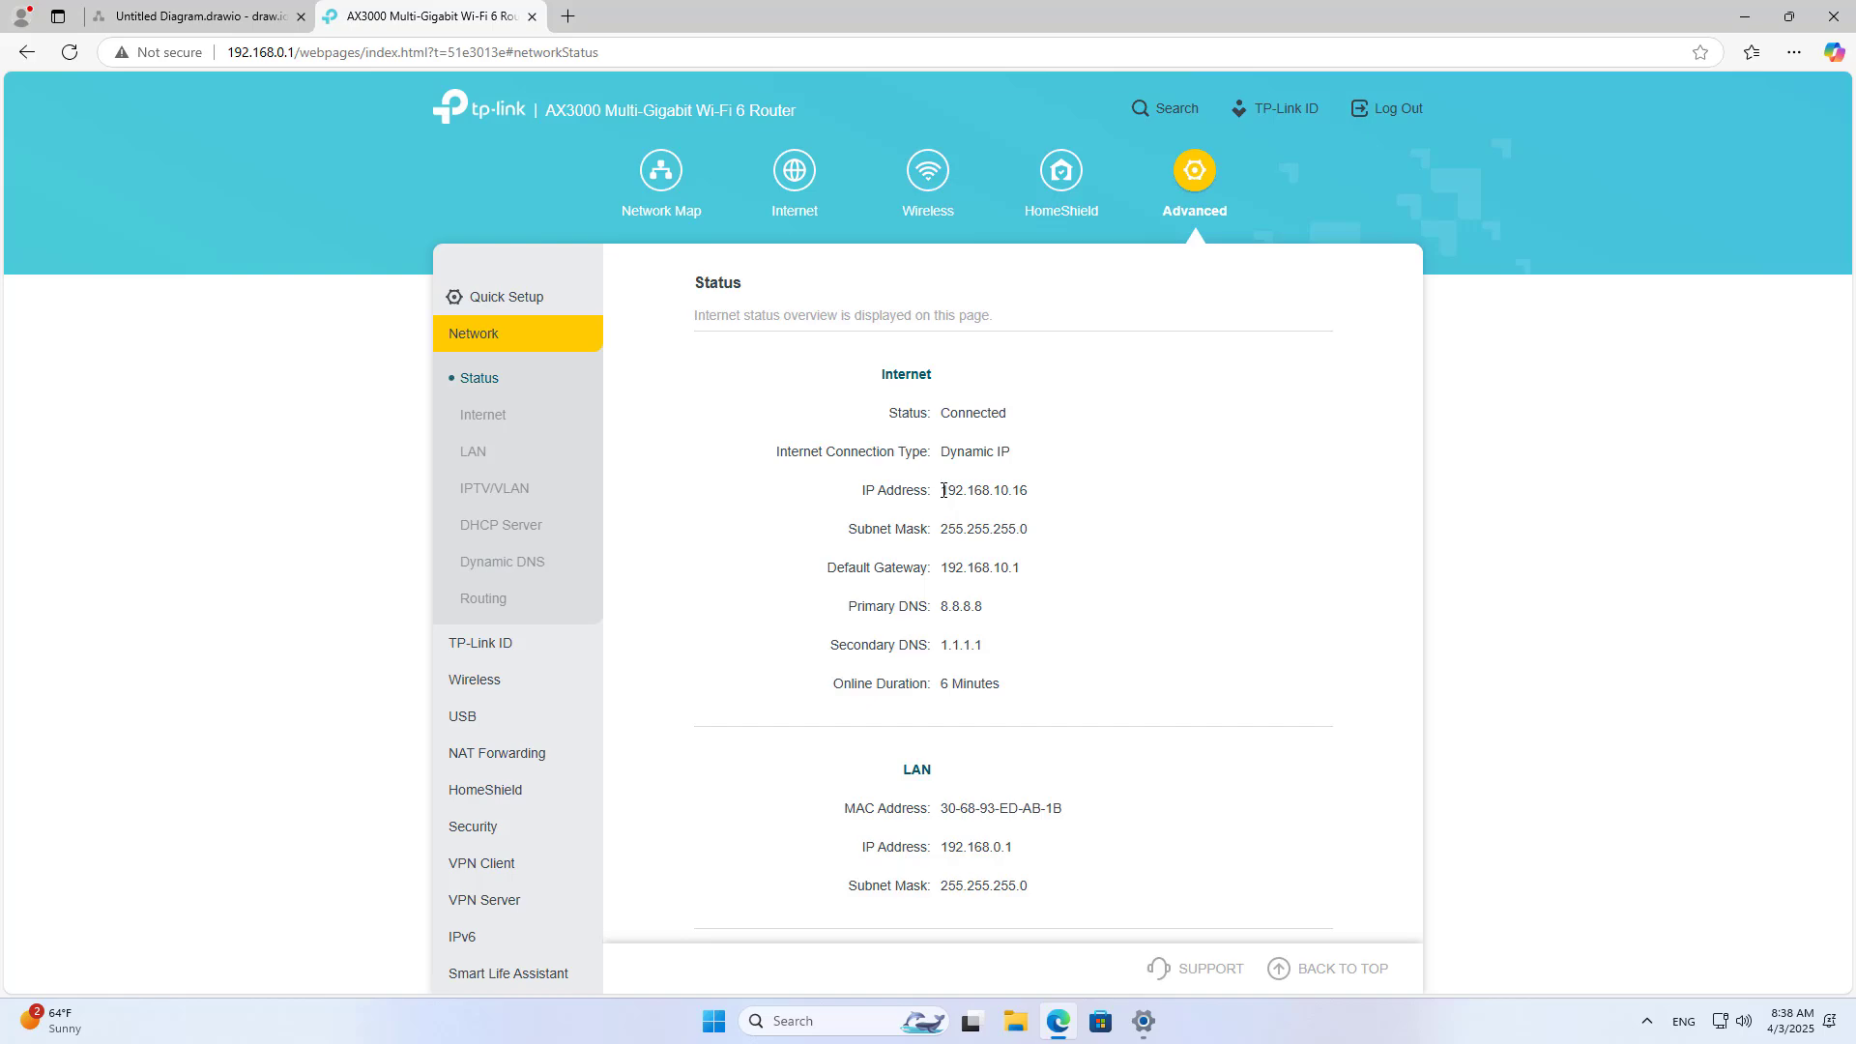
left_click_drag(969, 491, 1031, 496)
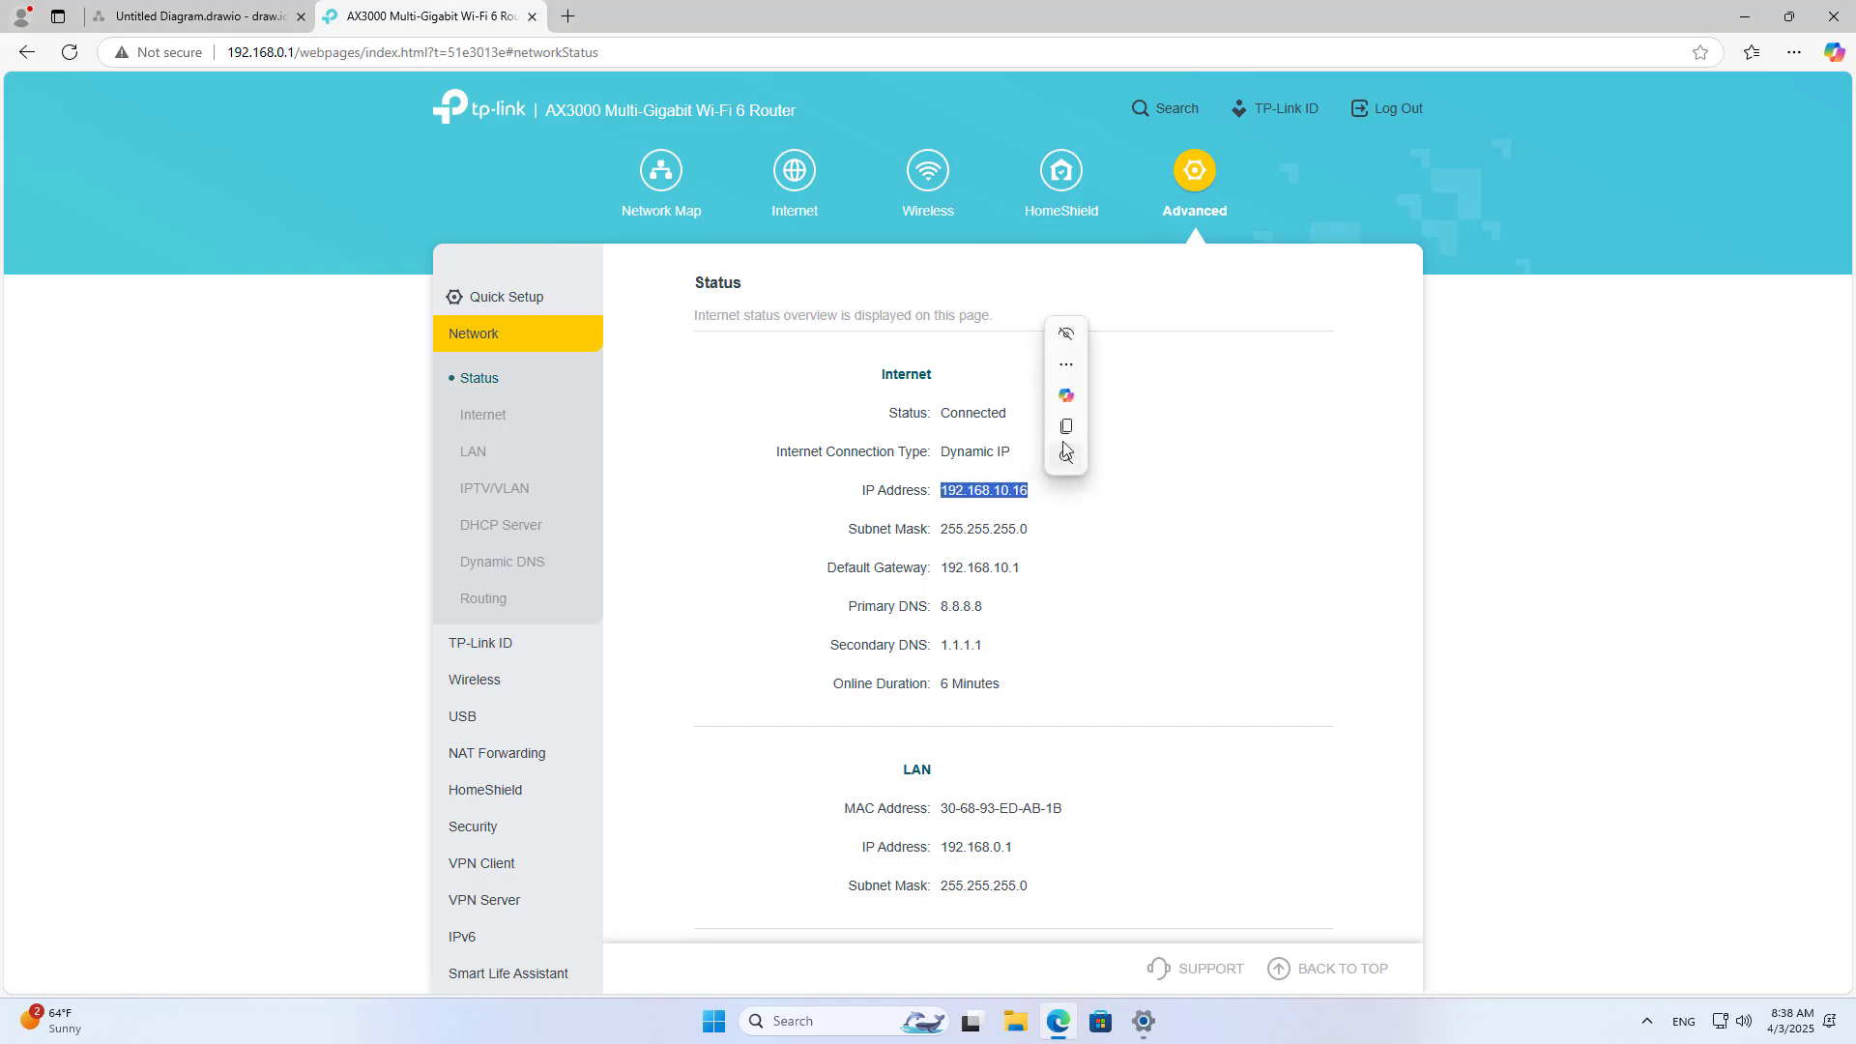
left_click(1067, 431)
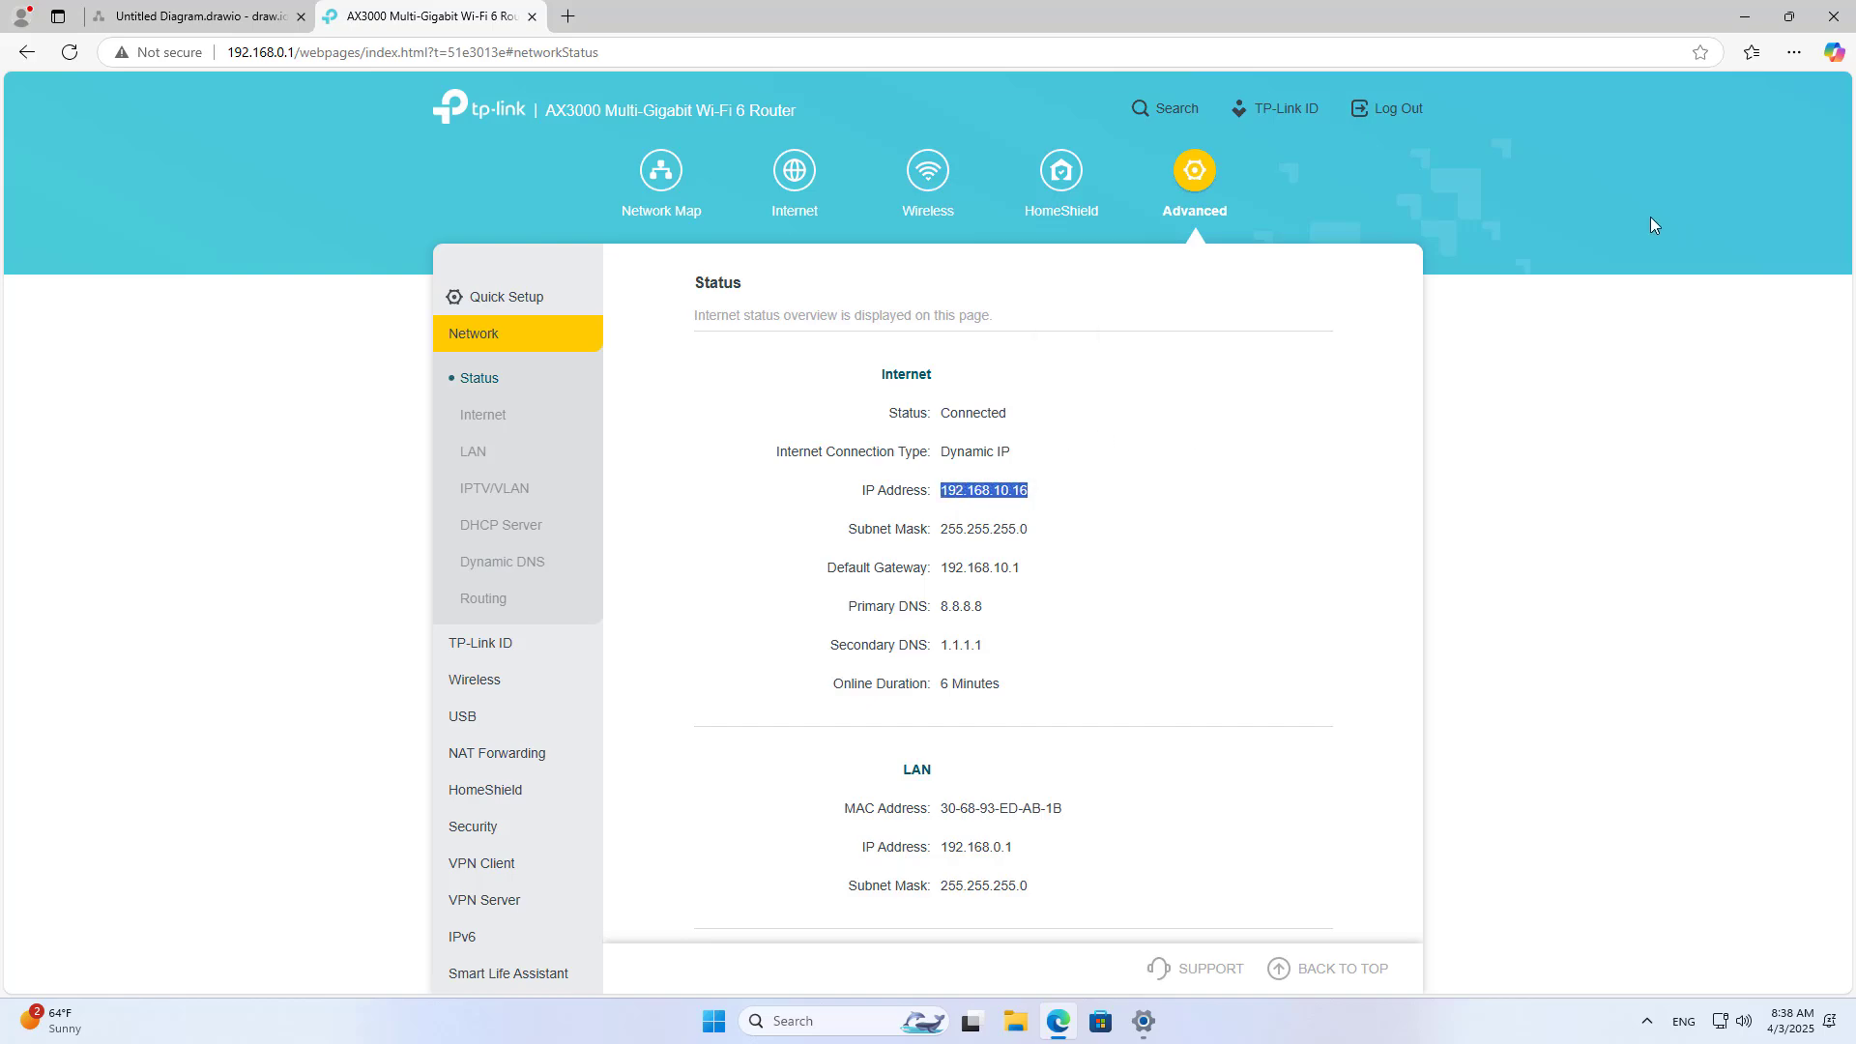
left_click(1745, 16)
Step: Paste 192.168.10.16 as the VPN server name and set the VPN type to PPTP
right_click(843, 406)
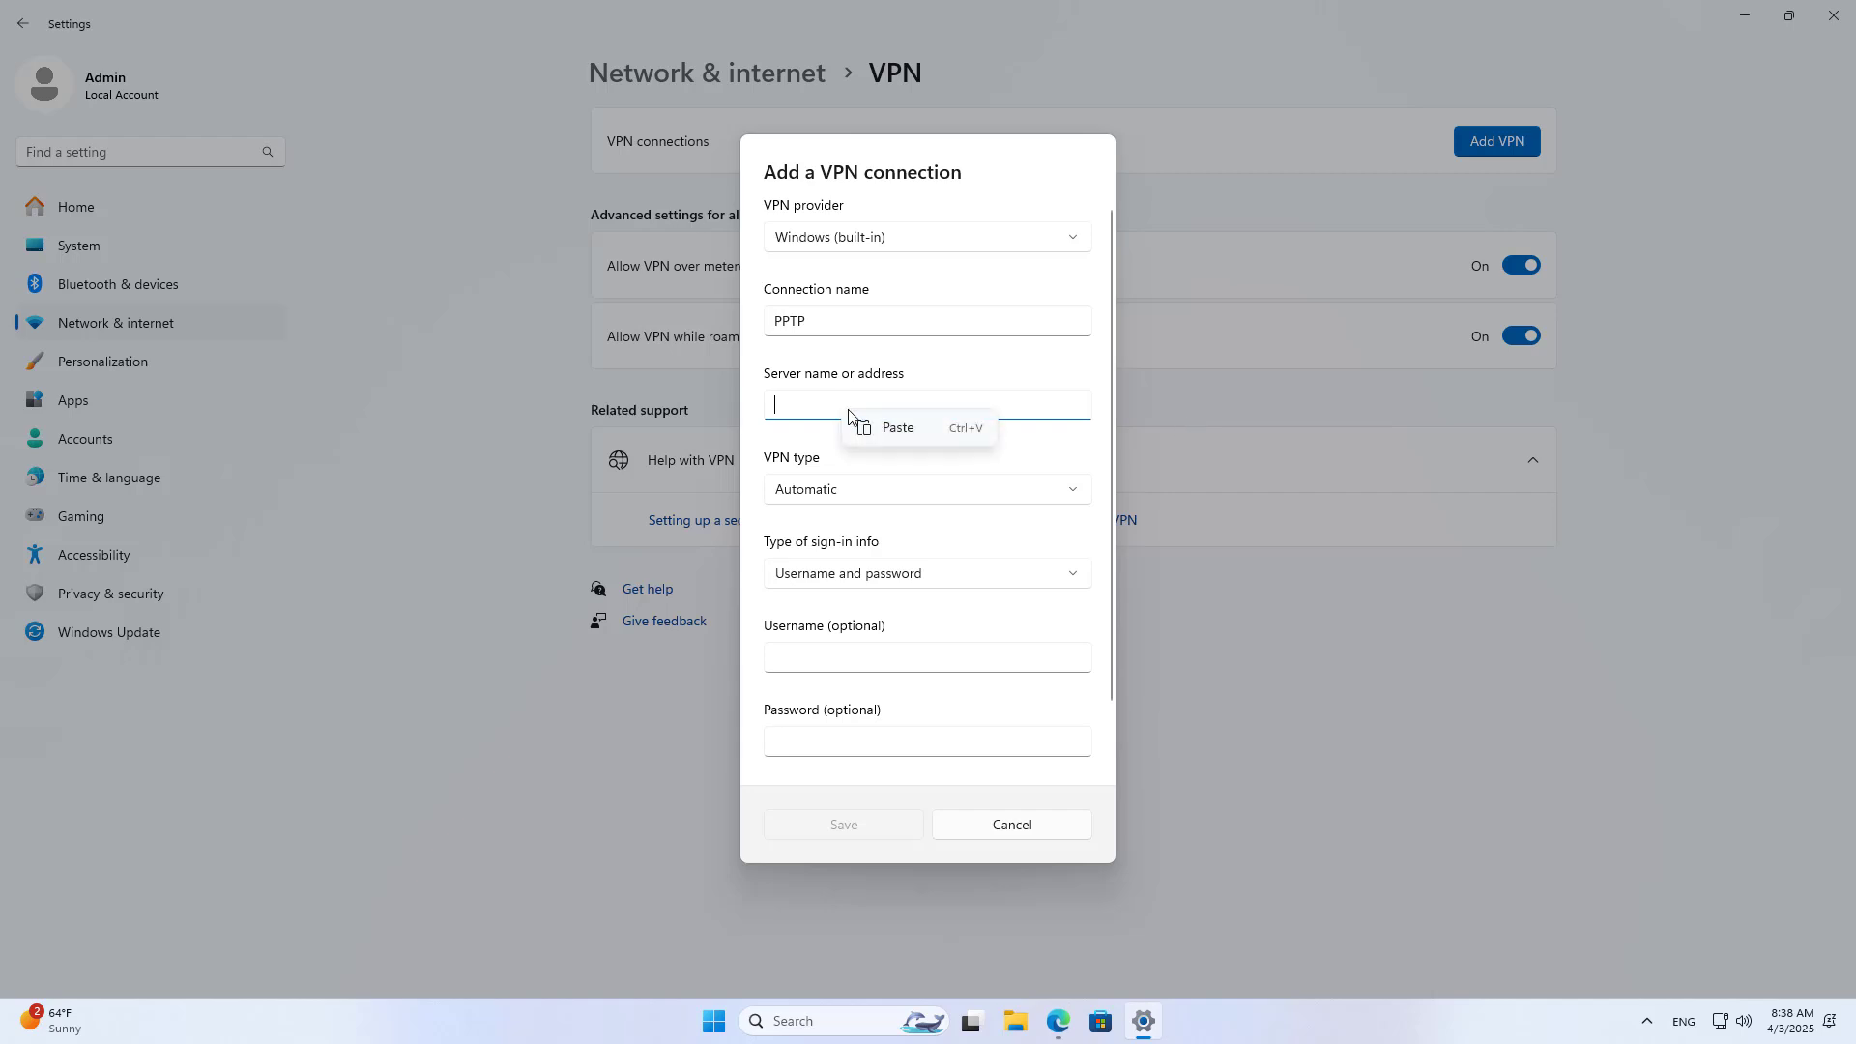
left_click(885, 425)
left_click_drag(854, 405, 743, 397)
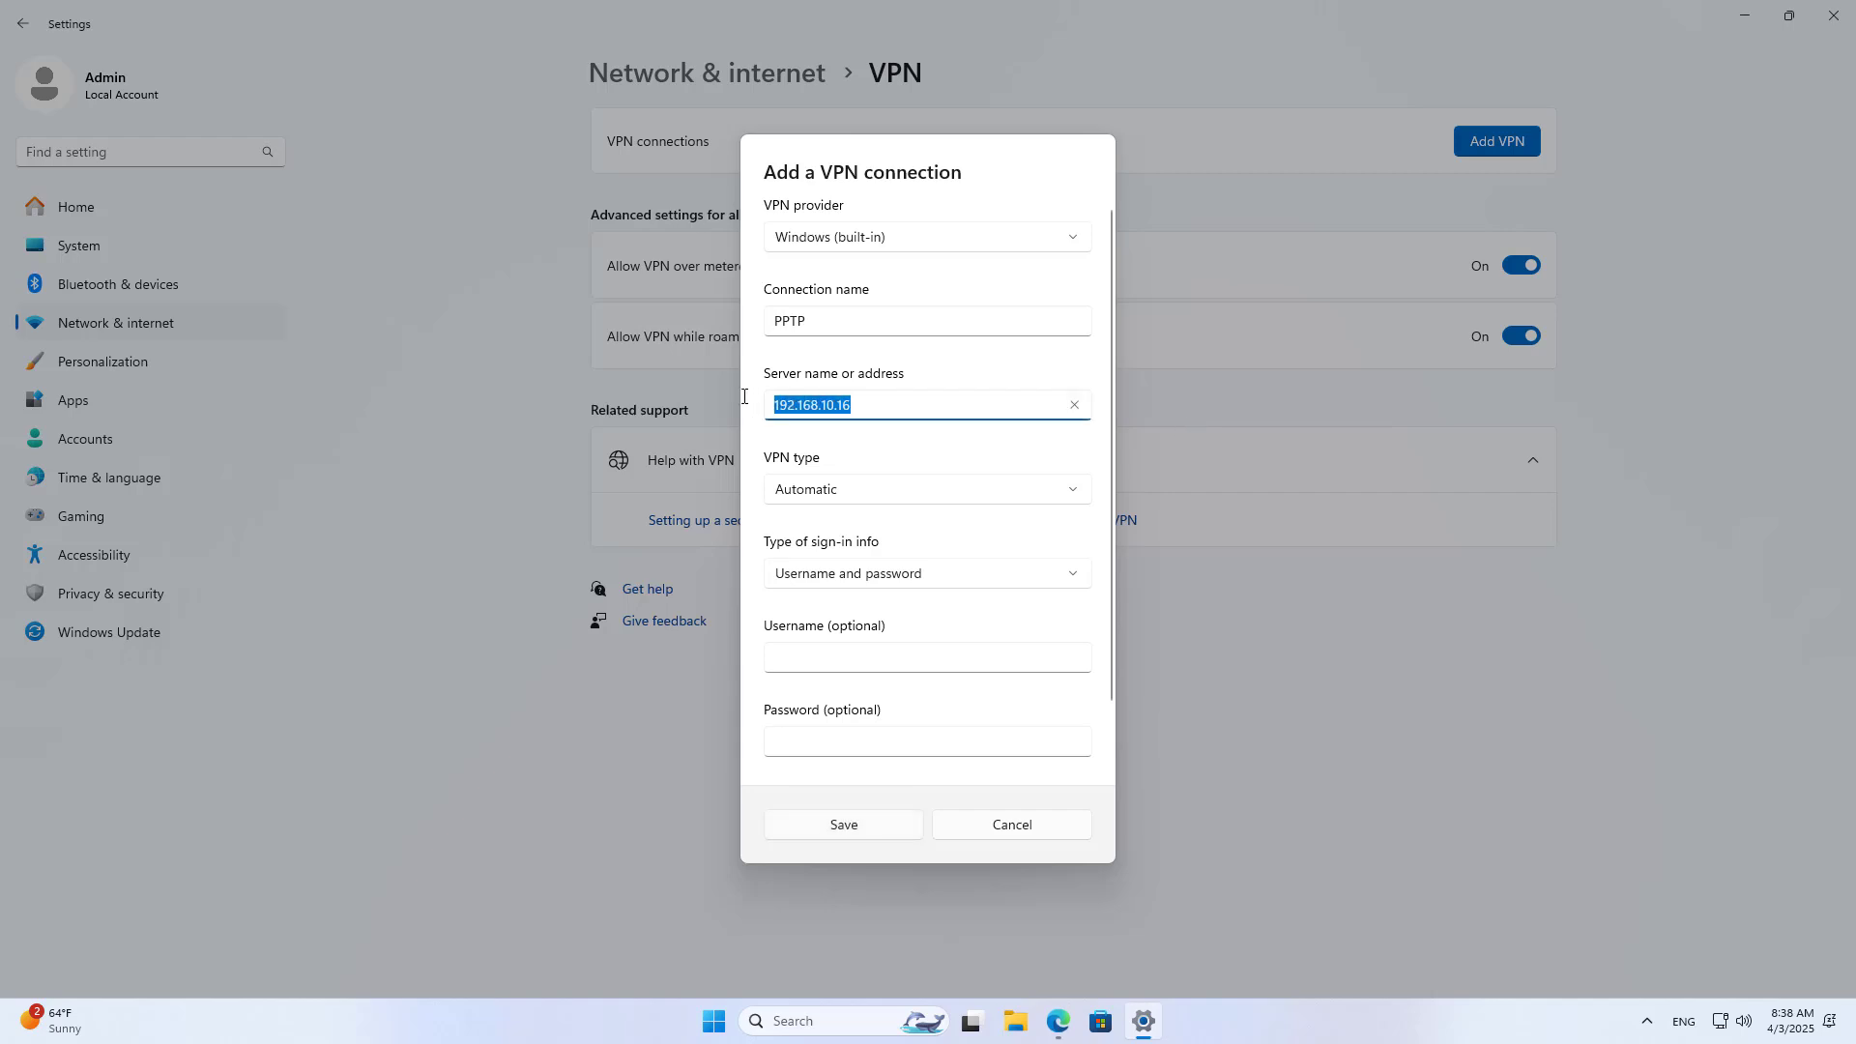
left_click(851, 502)
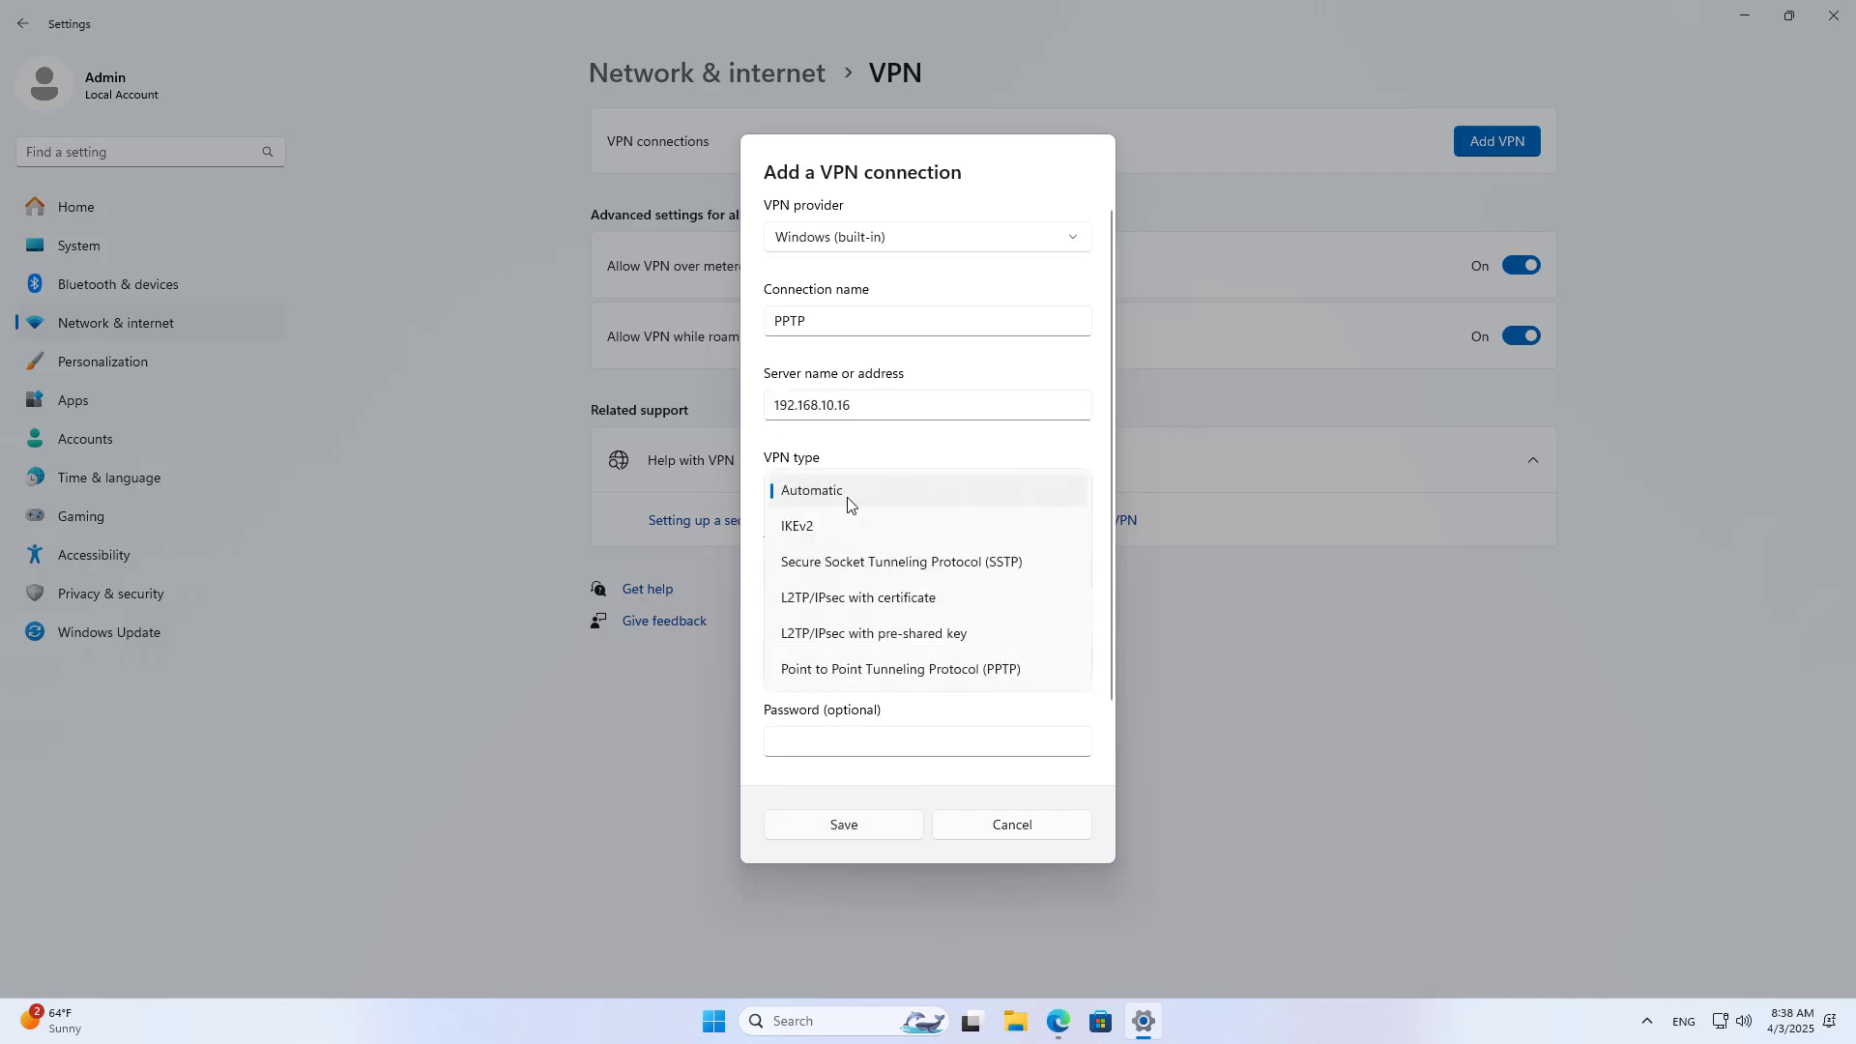
left_click(994, 675)
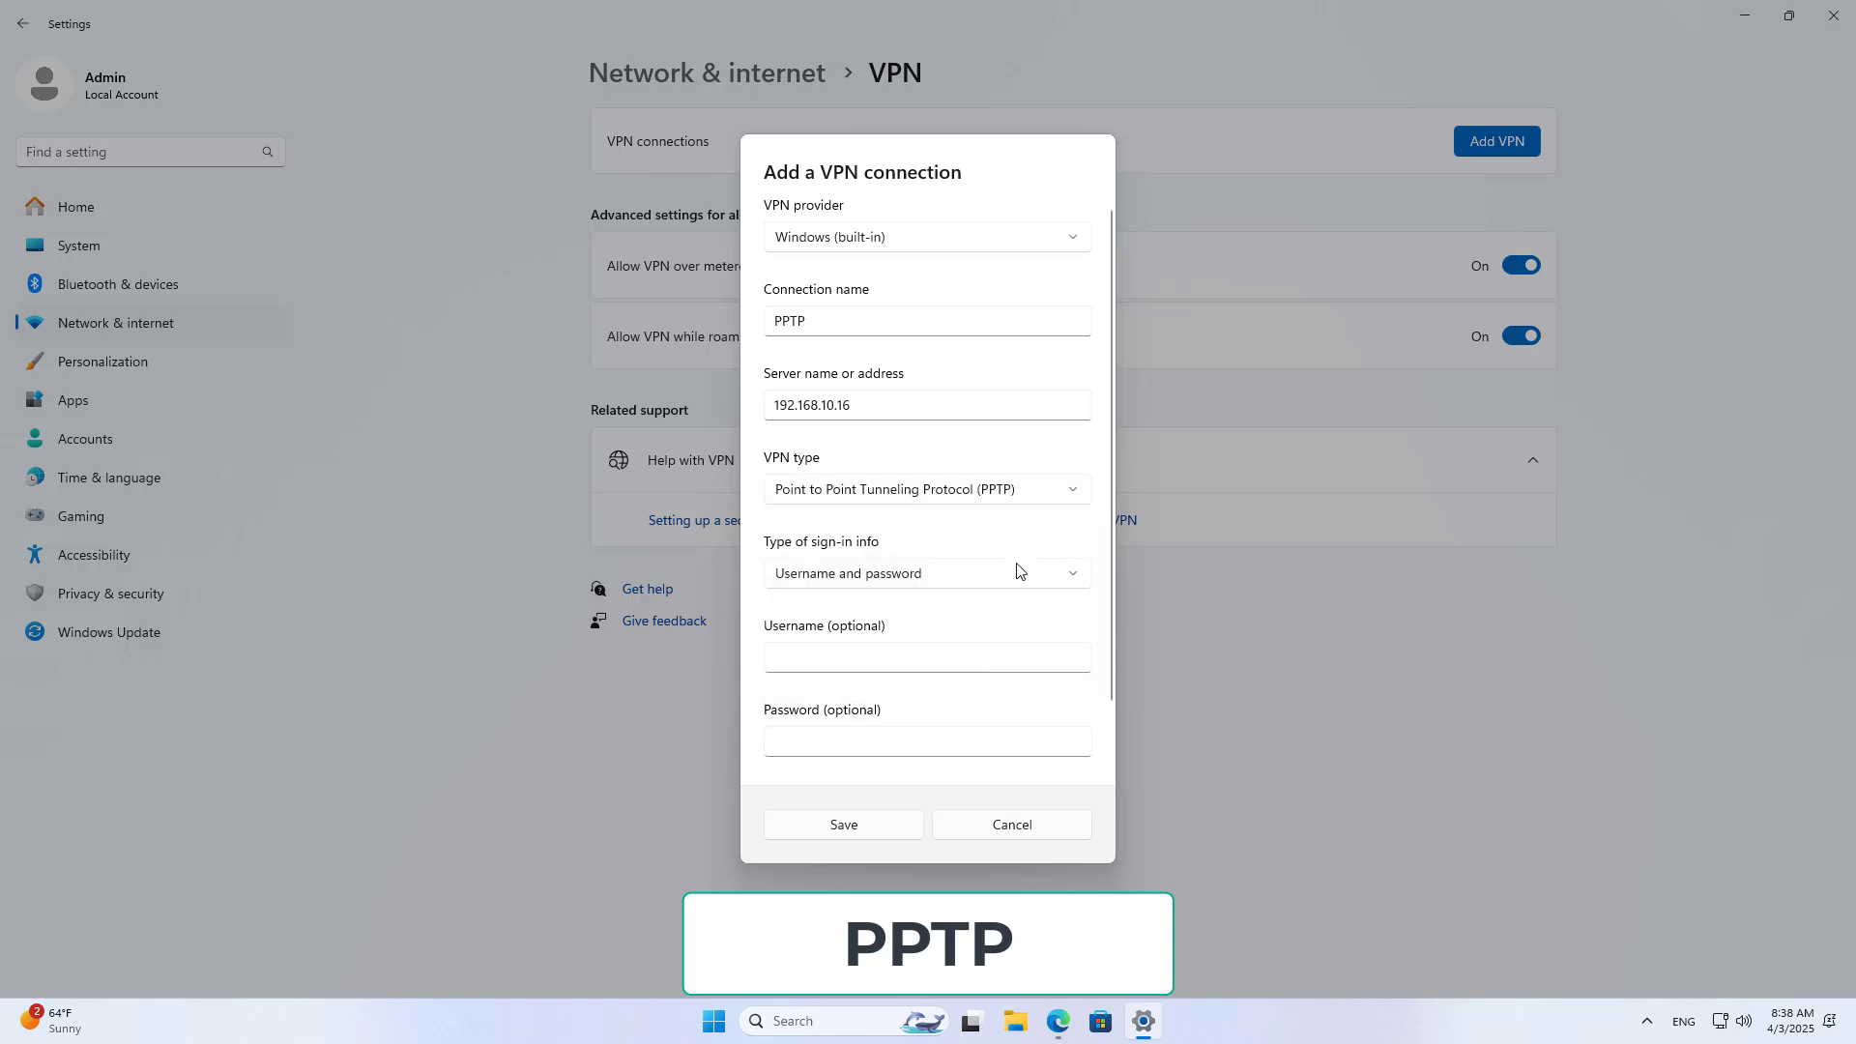
Step: Look up the router's PPTP server settings and account list
left_click(1056, 1023)
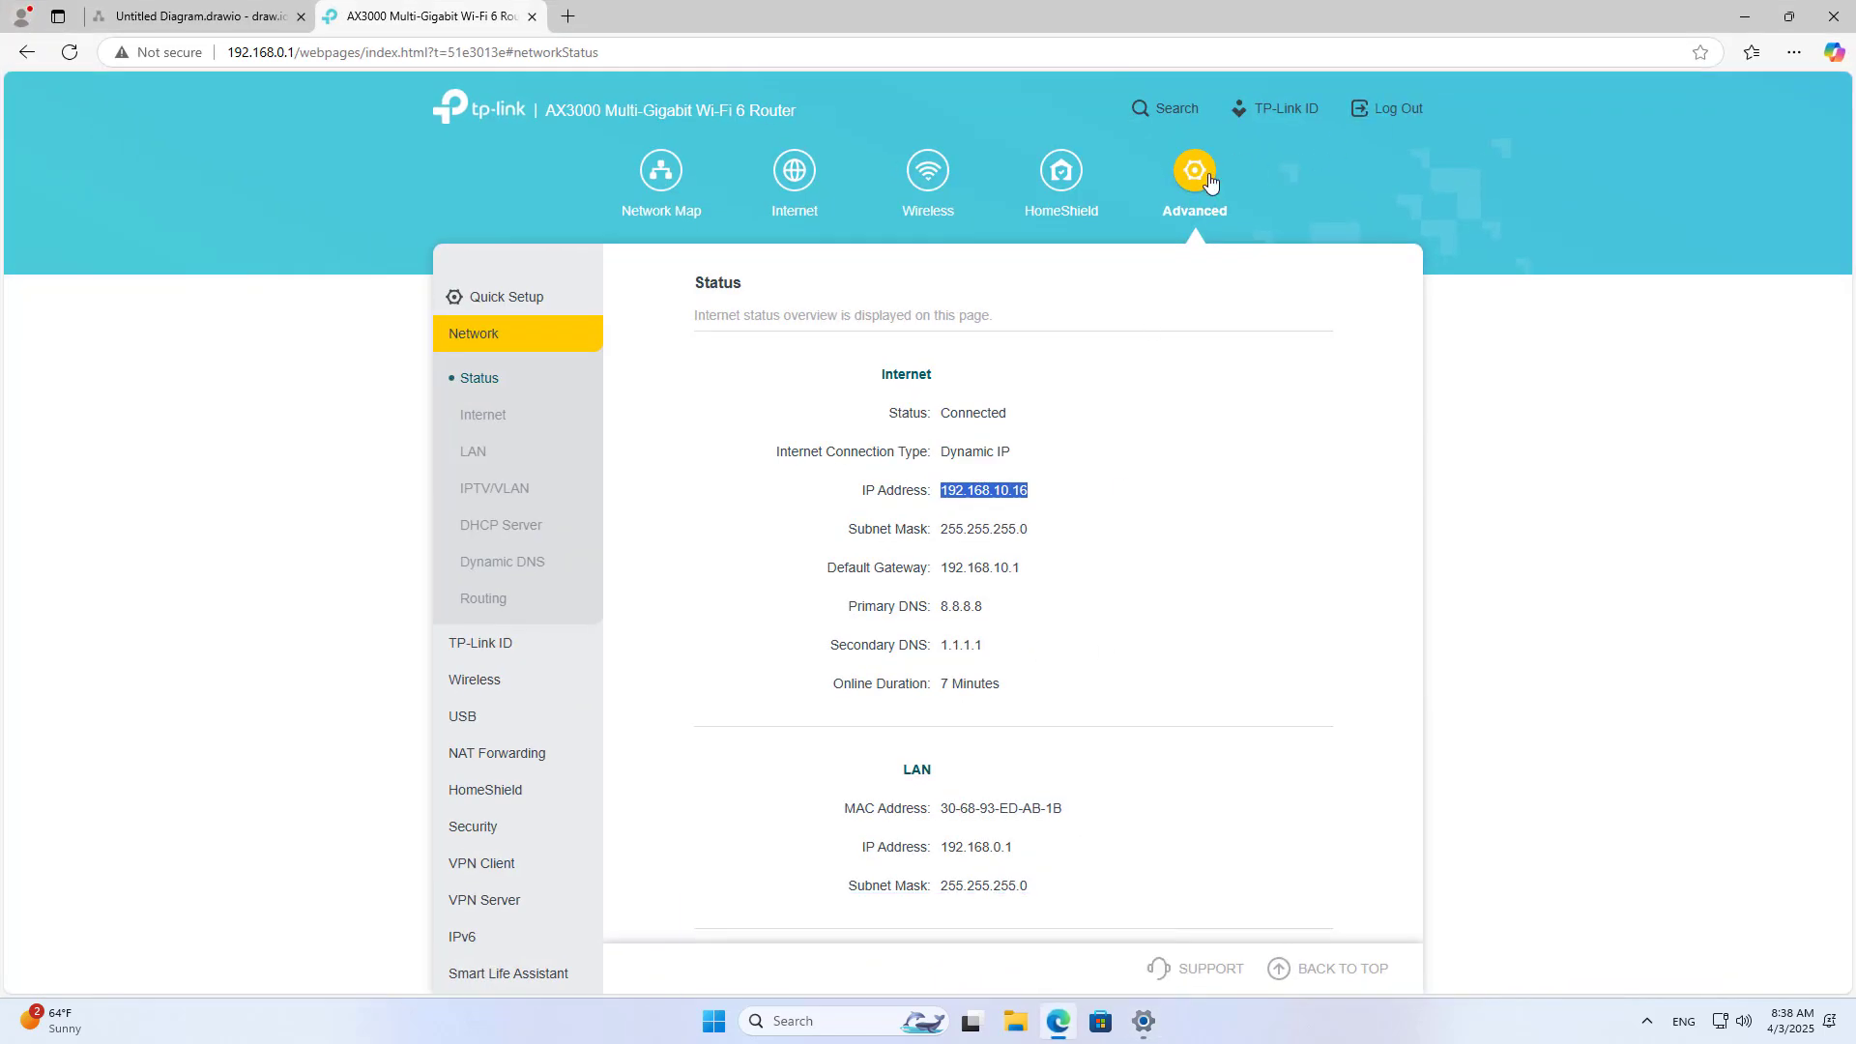
scroll(1208, 182, "down", 5)
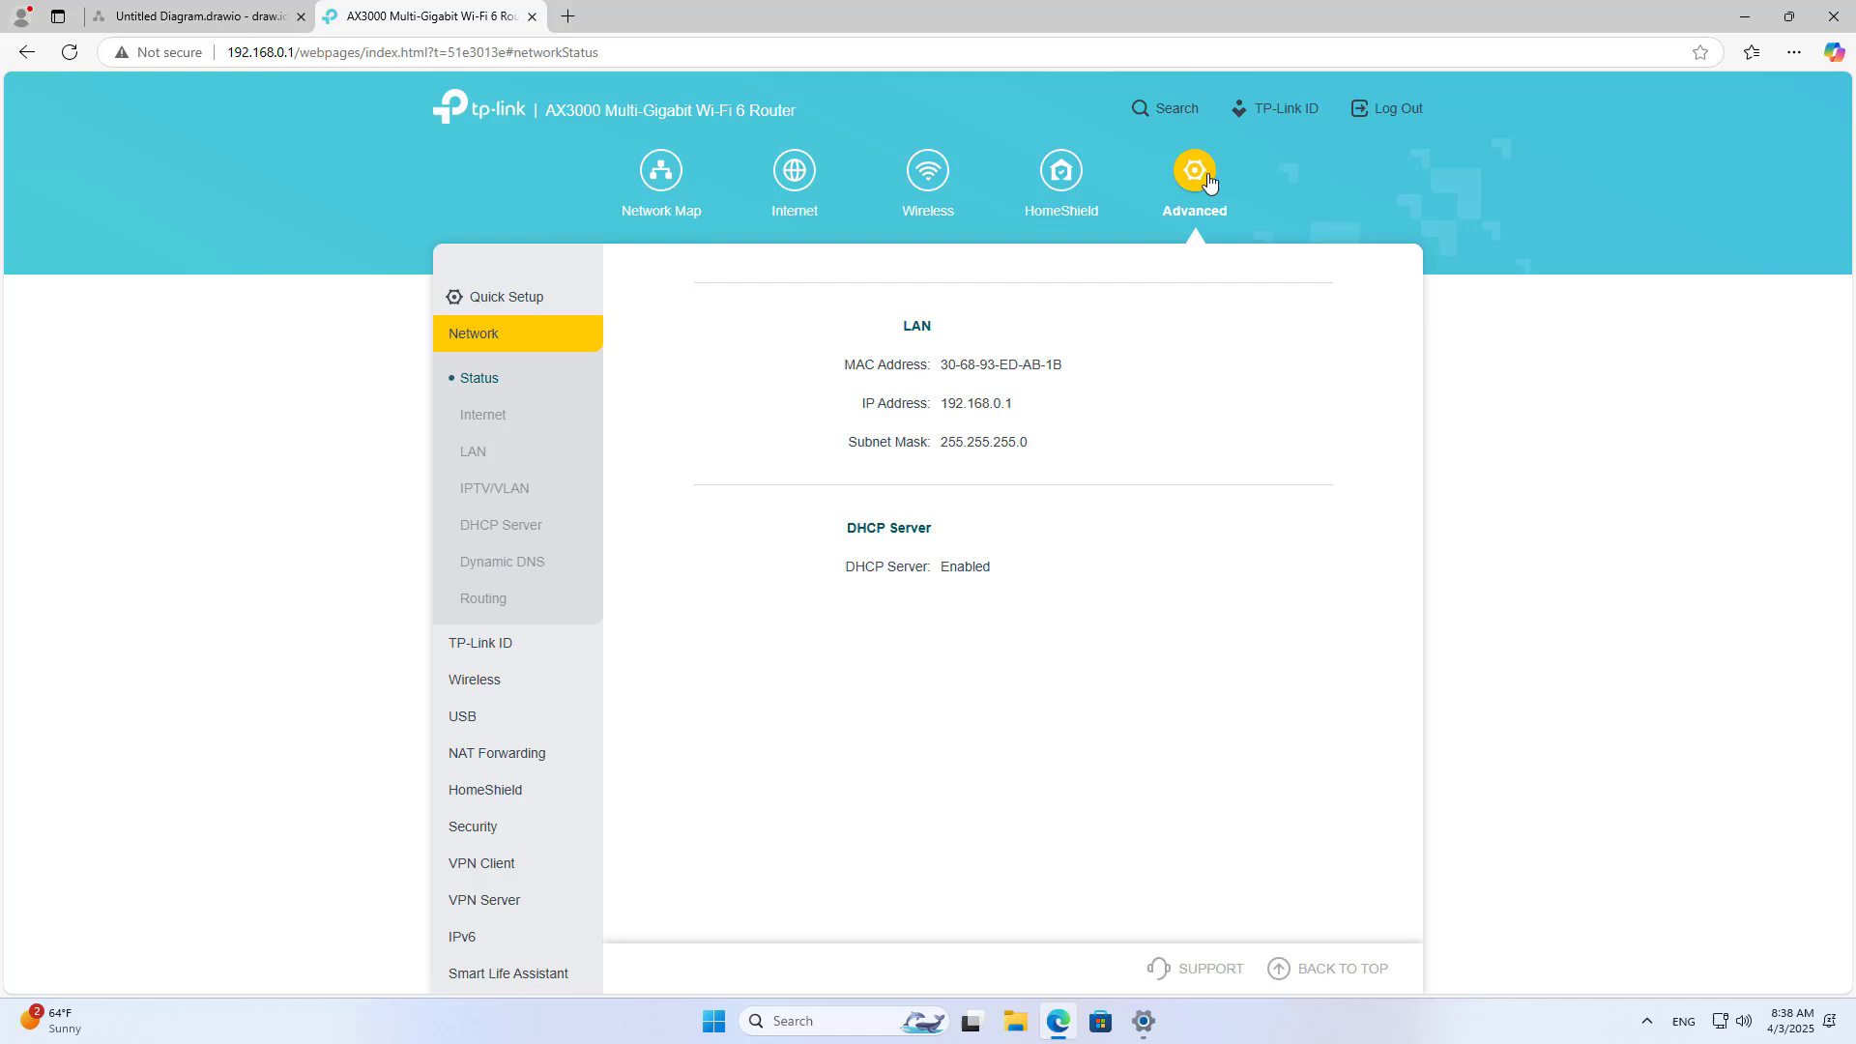
left_click(489, 897)
left_click(491, 711)
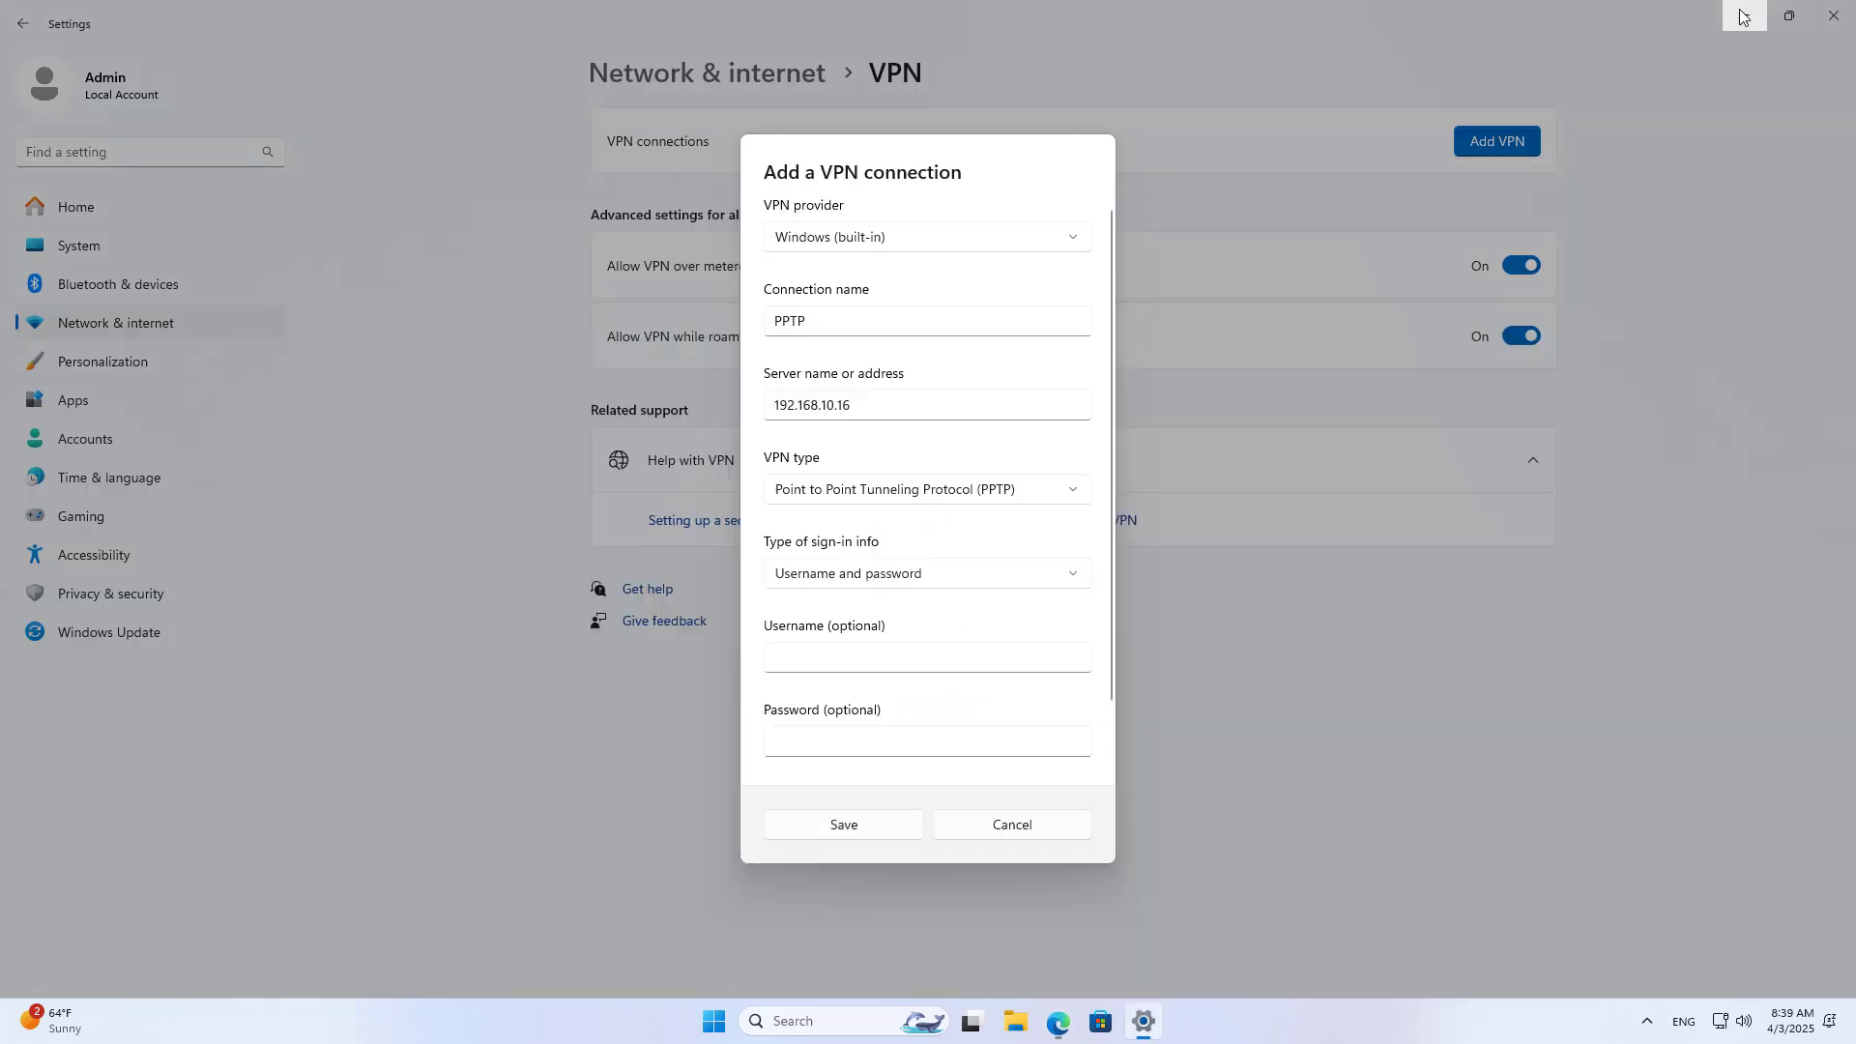
Step: Keep username and password as the VPN sign-in info type
left_click(1745, 15)
left_click(870, 654)
left_click(880, 586)
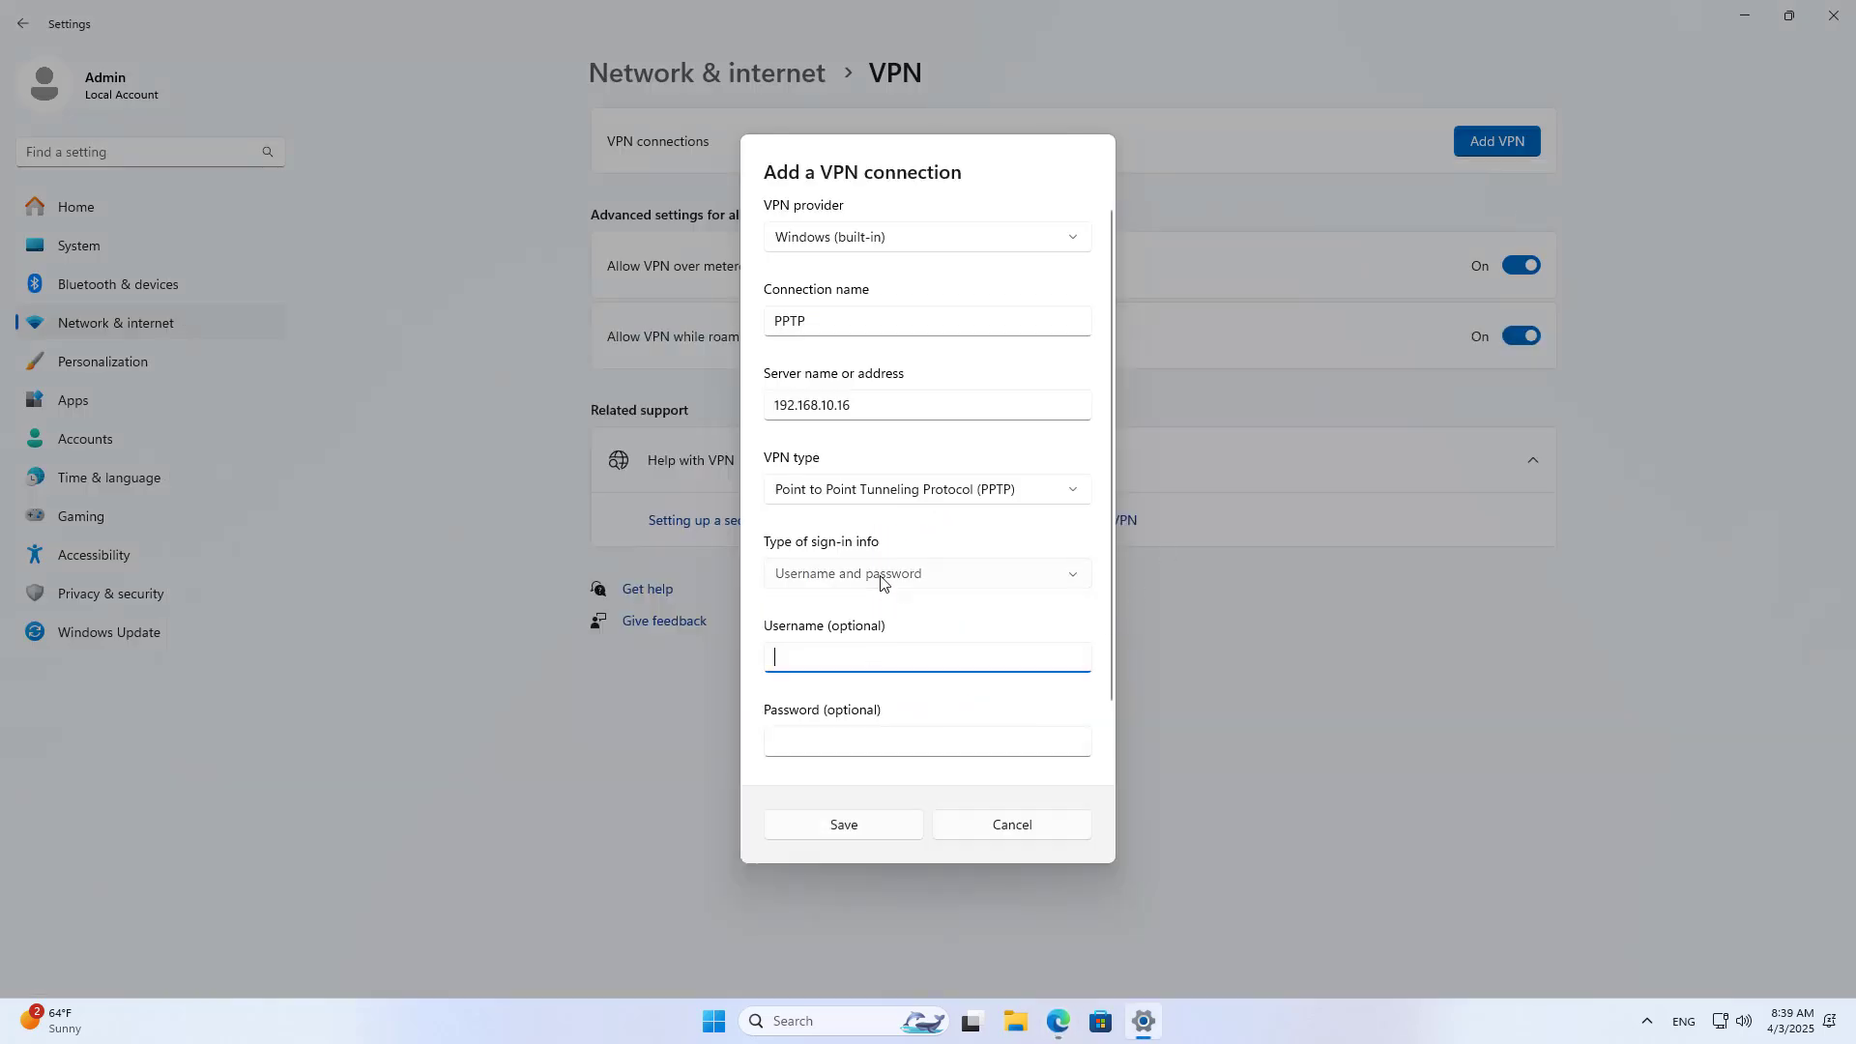
left_click(879, 586)
left_click(859, 655)
left_click(865, 740)
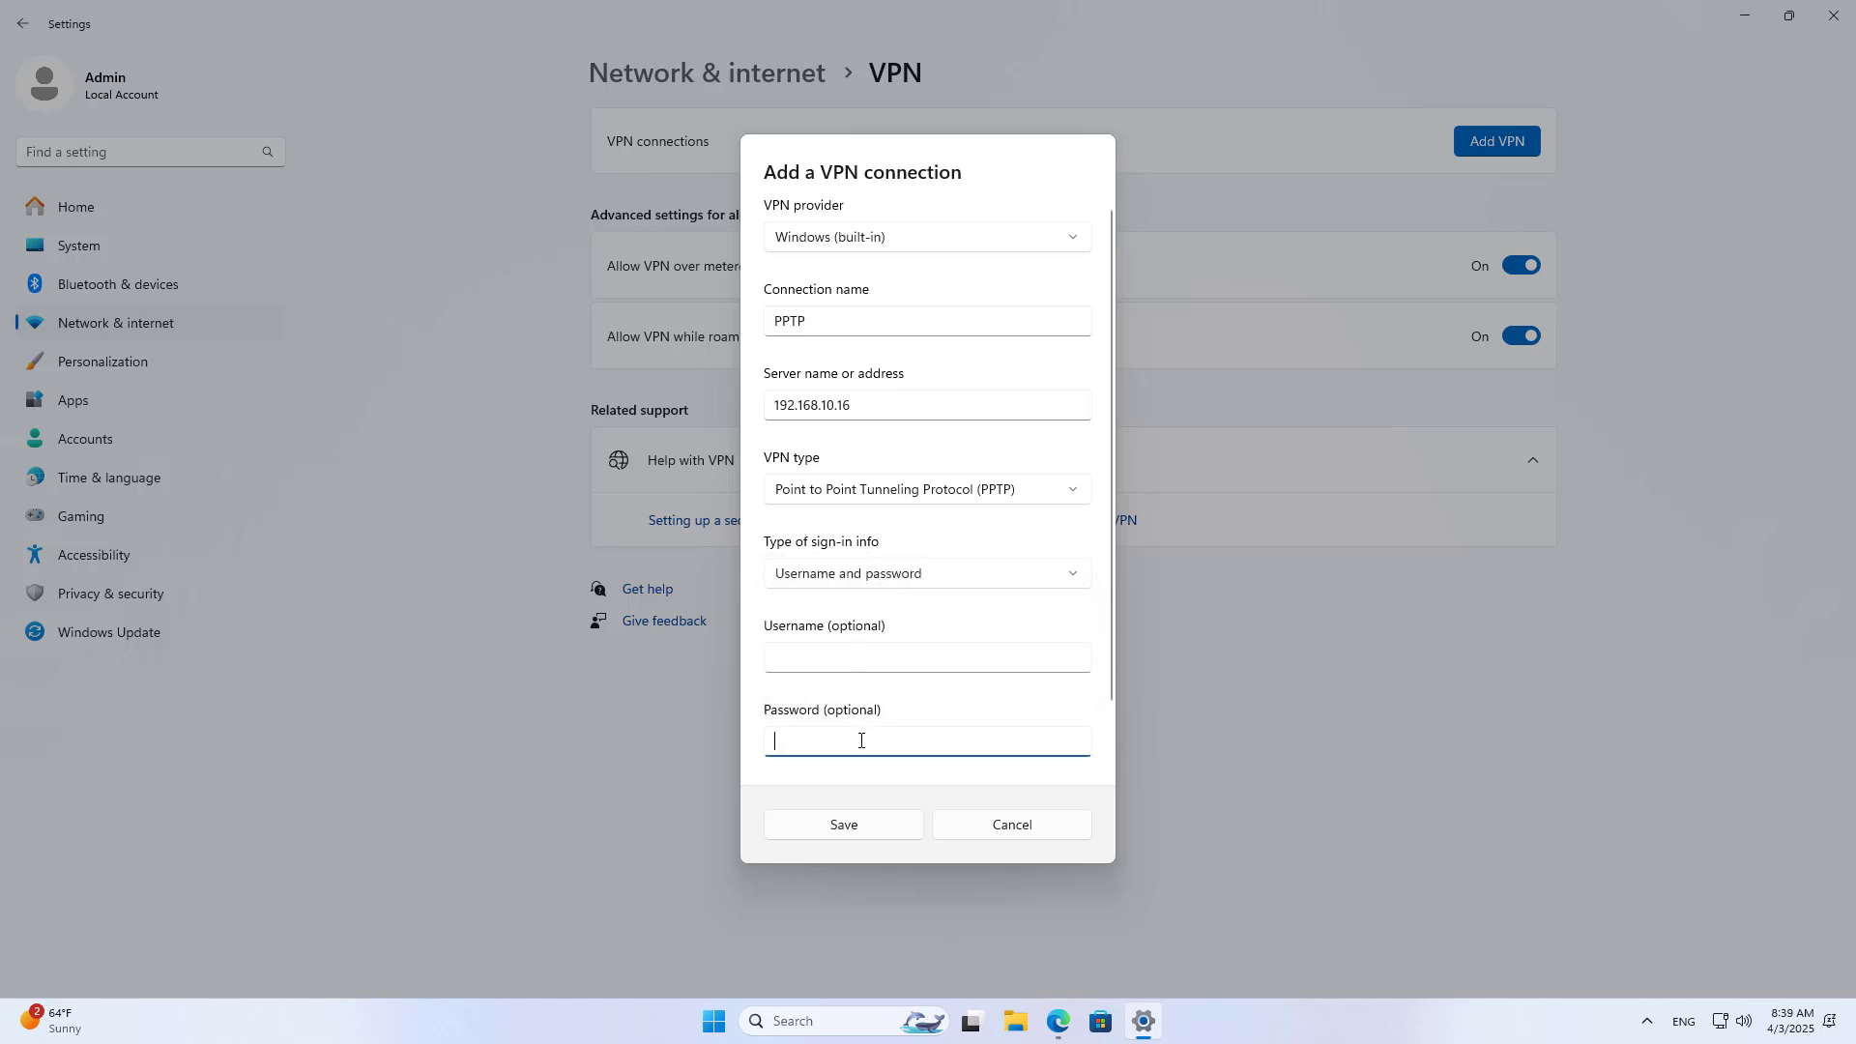
Step: Enter the router's PPTP account username and password into the VPN connection
left_click(1058, 1022)
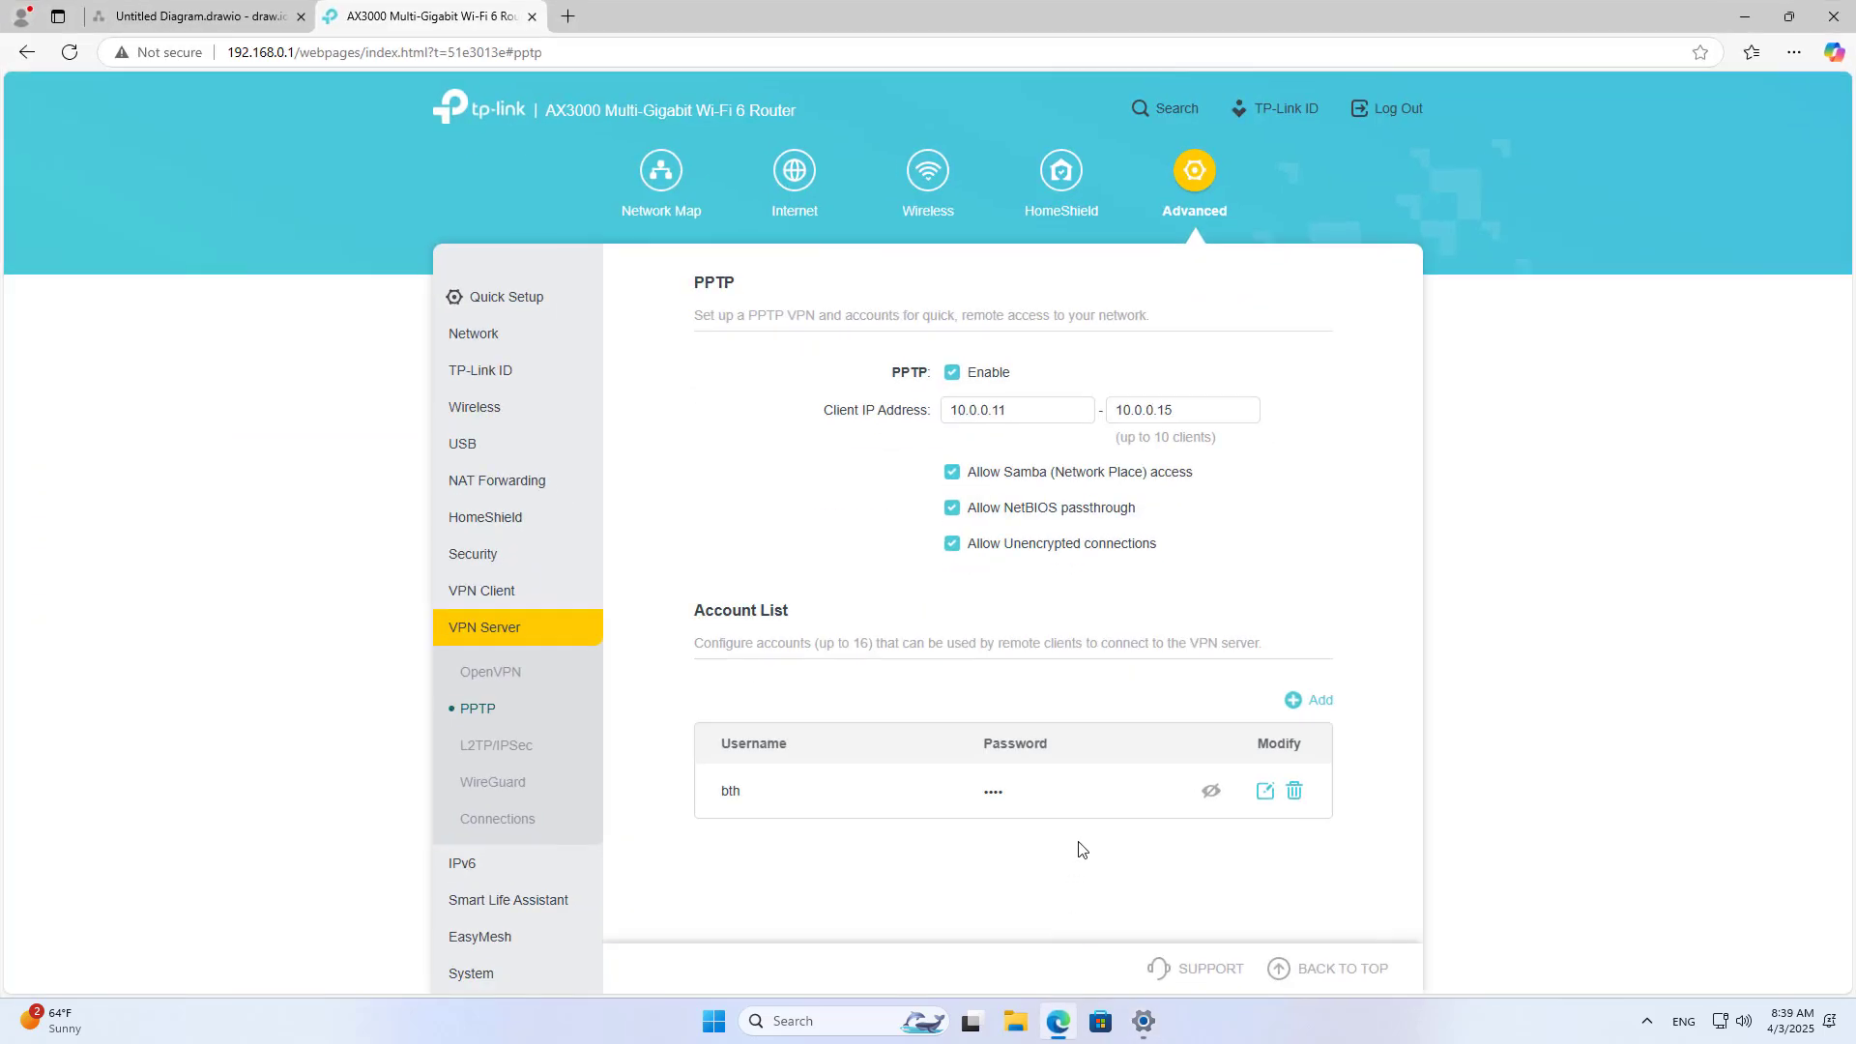
left_click(1211, 792)
left_click_drag(720, 790, 783, 801)
left_click(1143, 1021)
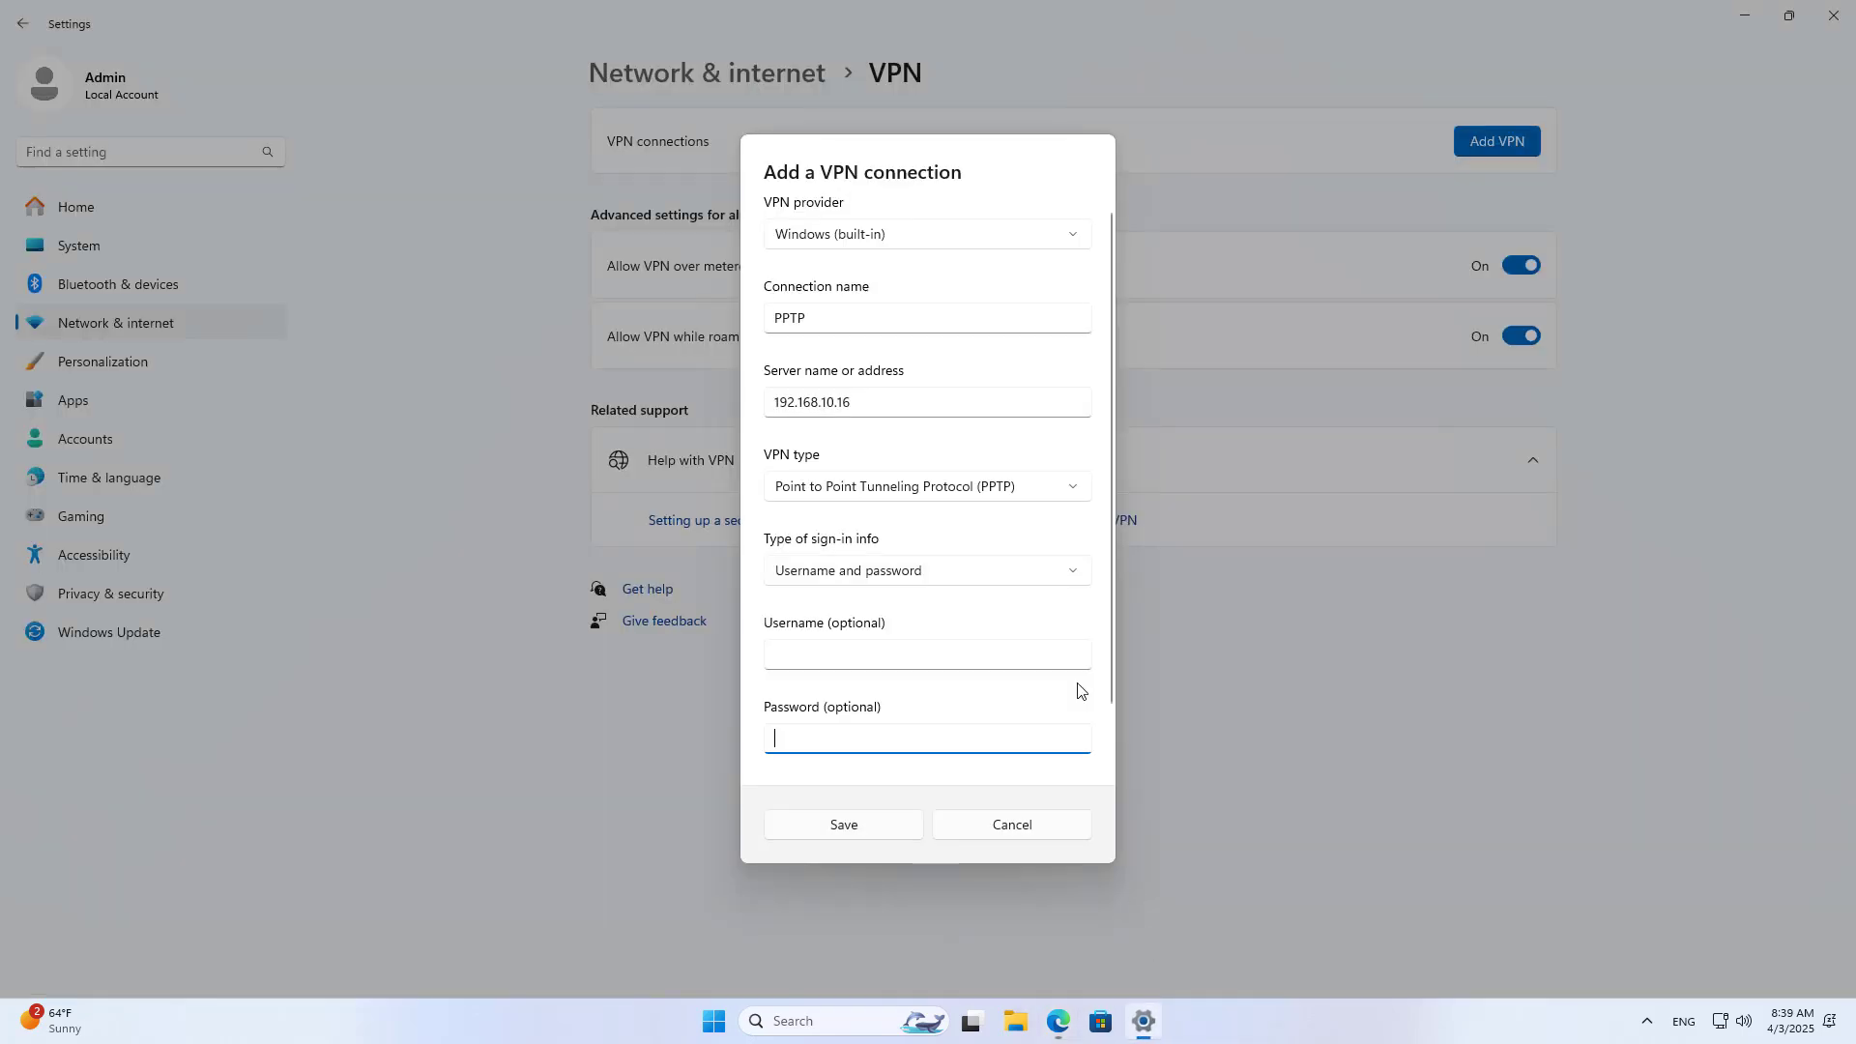
left_click(898, 663)
type("bt")
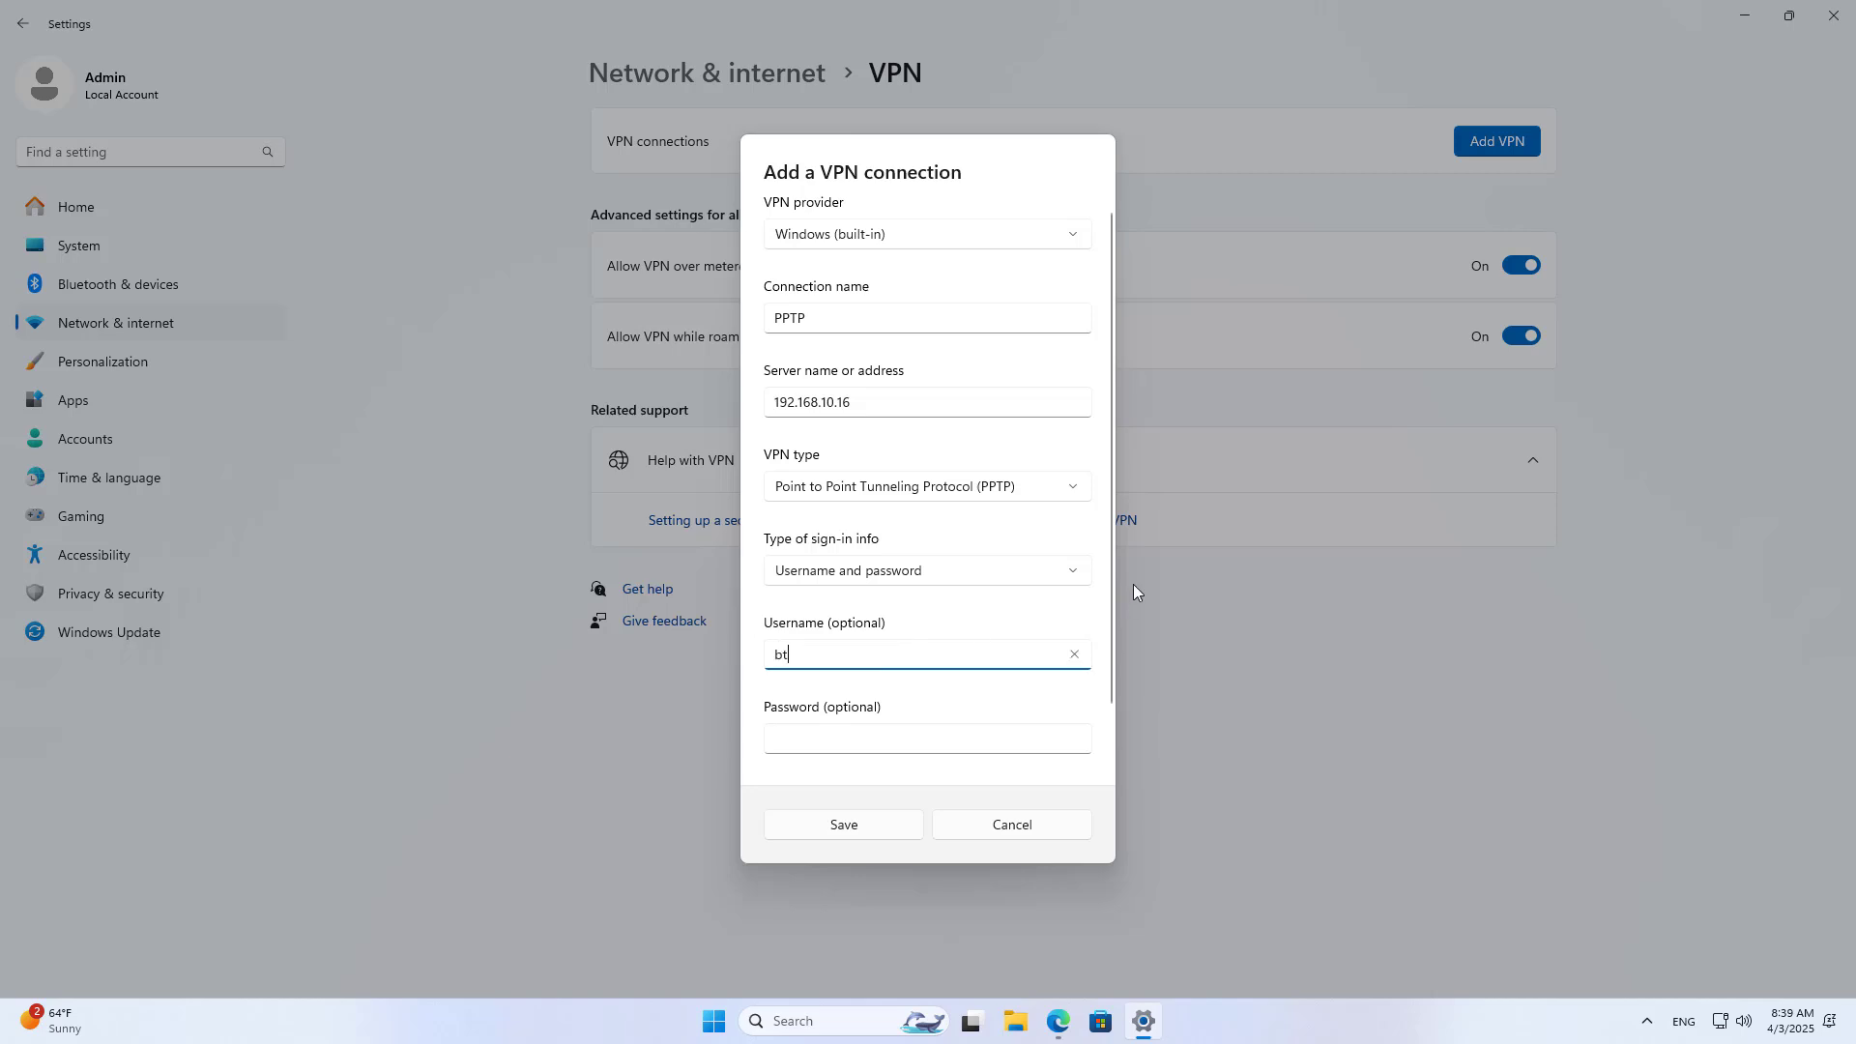
type("h")
left_click(932, 736)
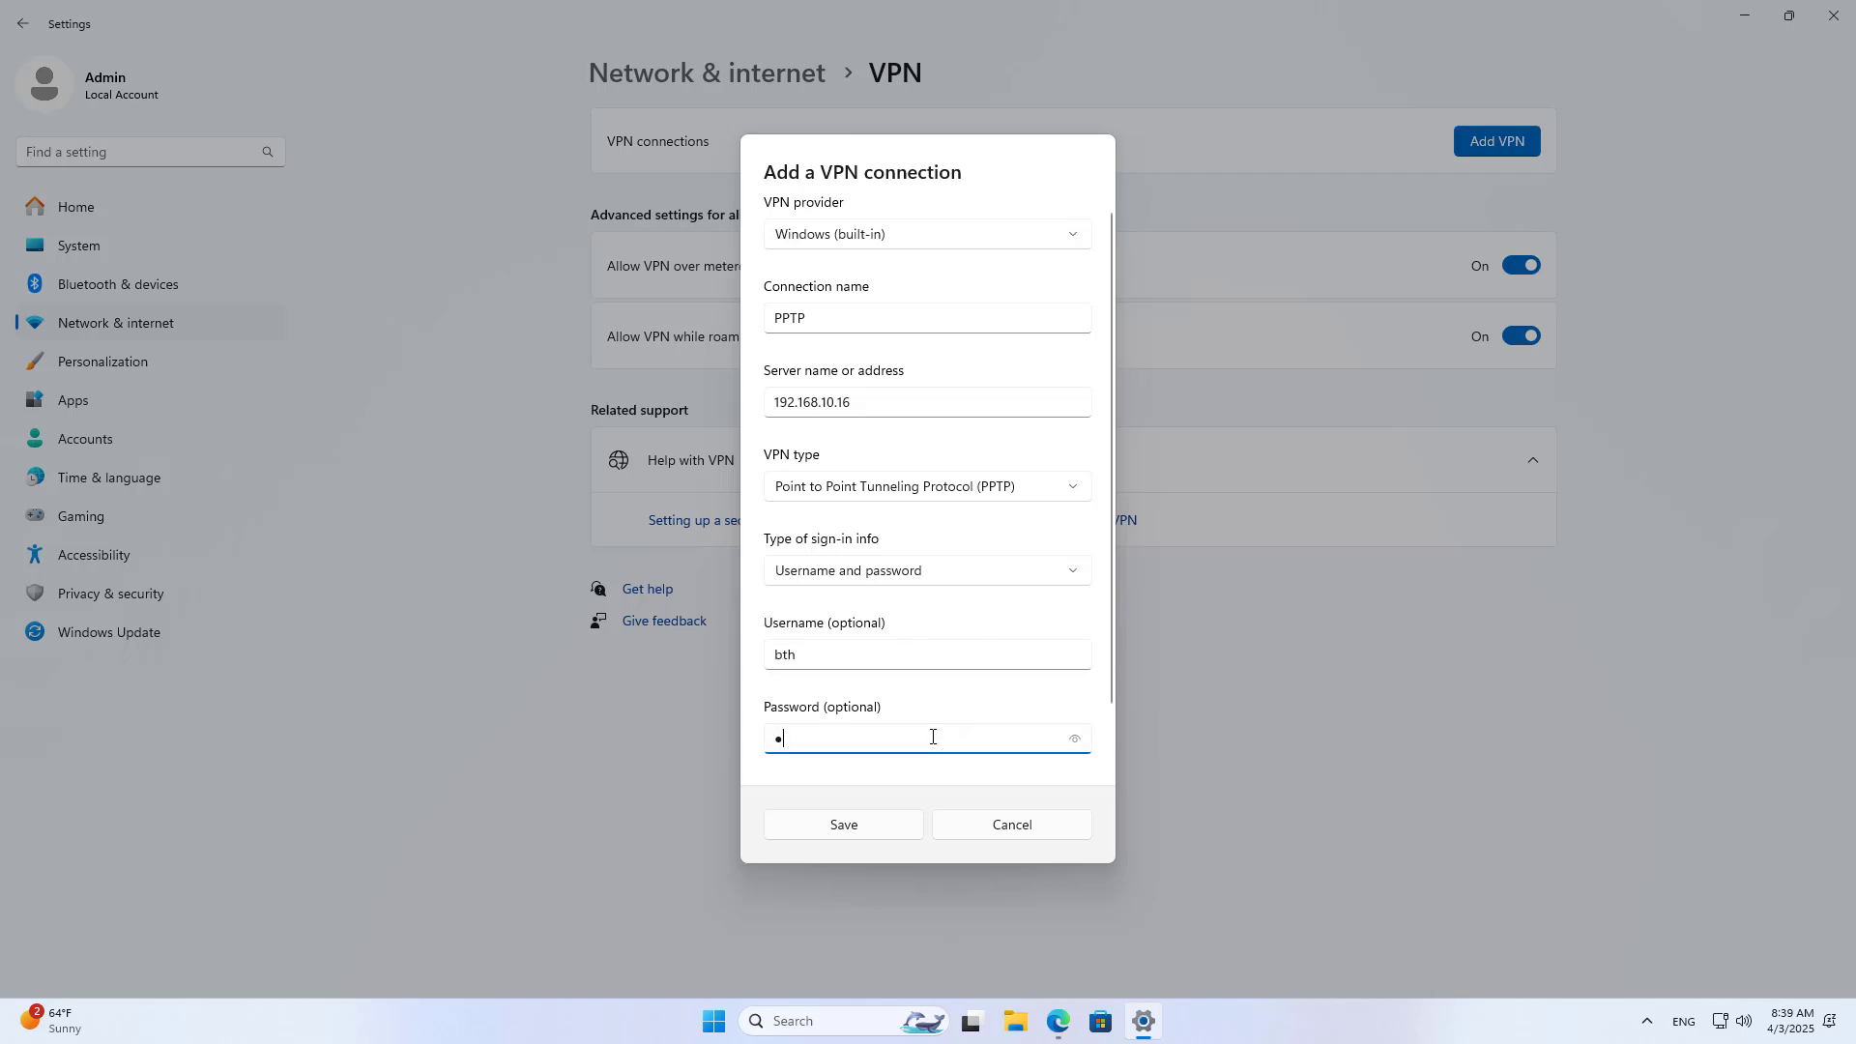
type("1234")
left_click(1073, 742)
Step: Save the PPTP VPN connection and connect to it
left_click(883, 829)
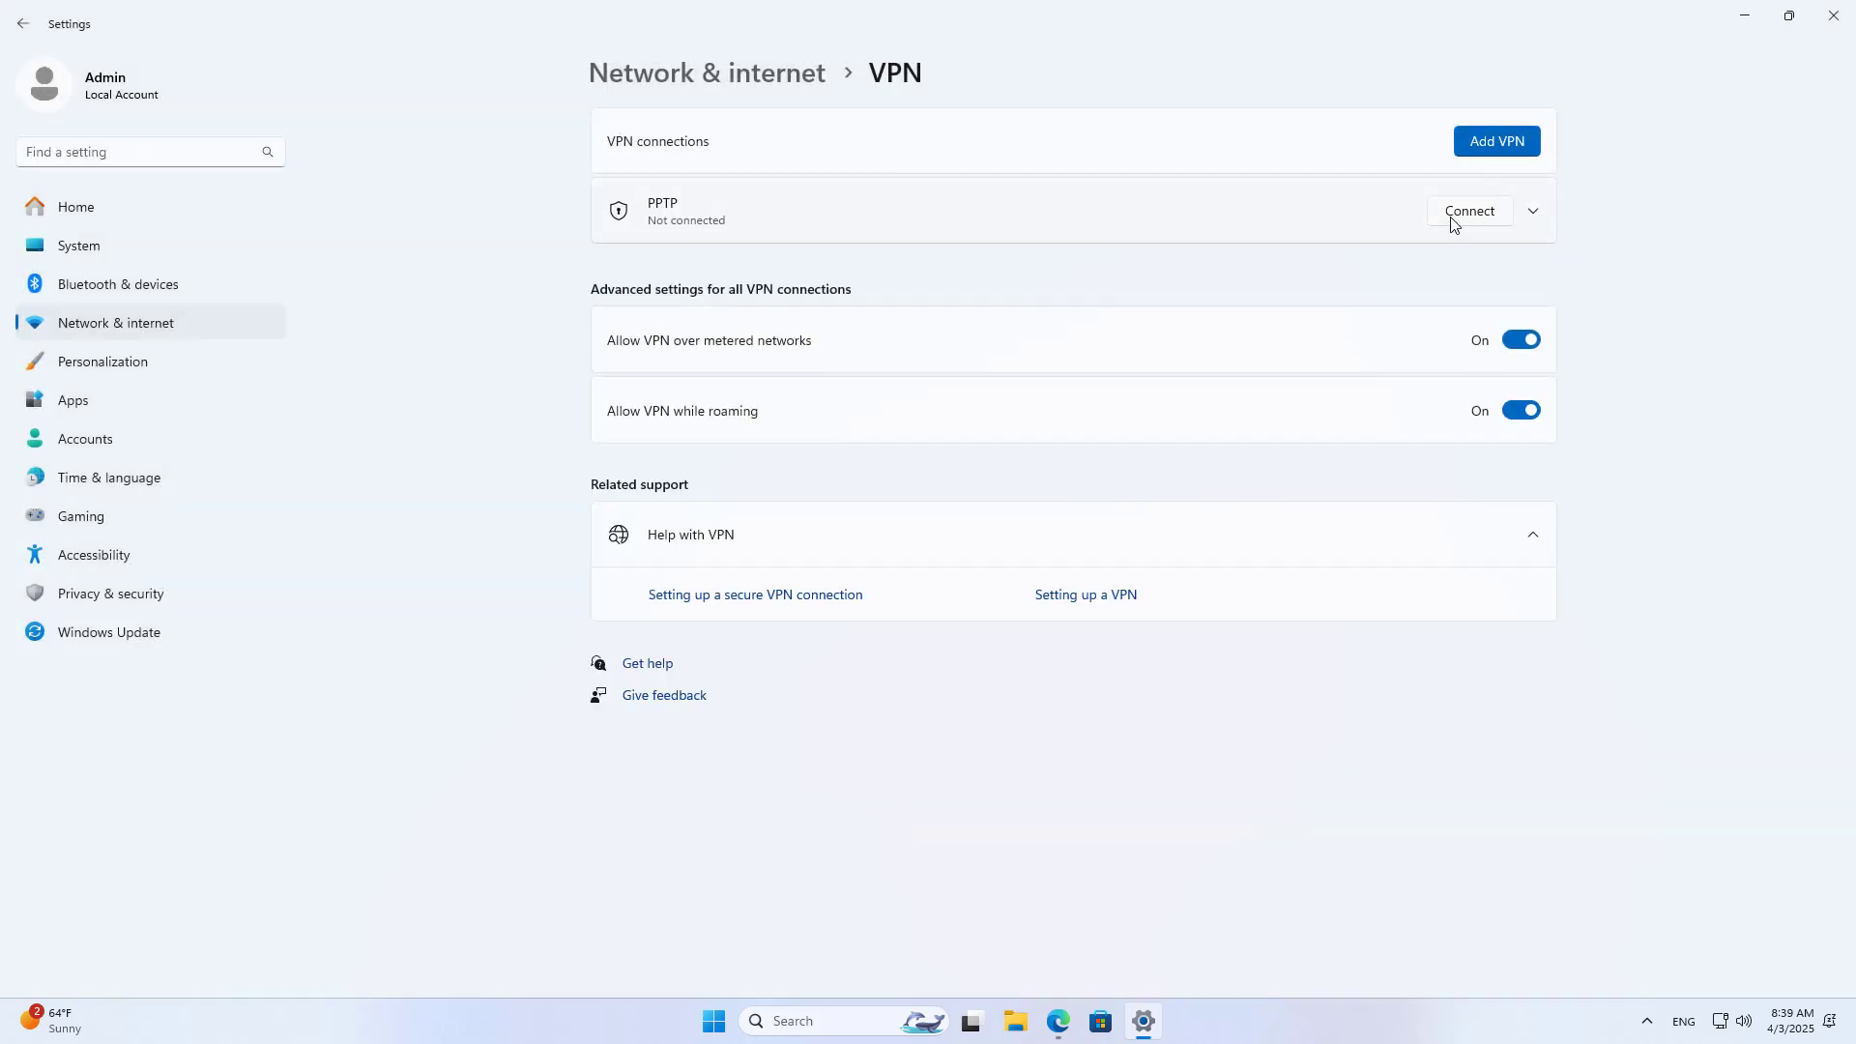
left_click(1468, 212)
left_click(1533, 215)
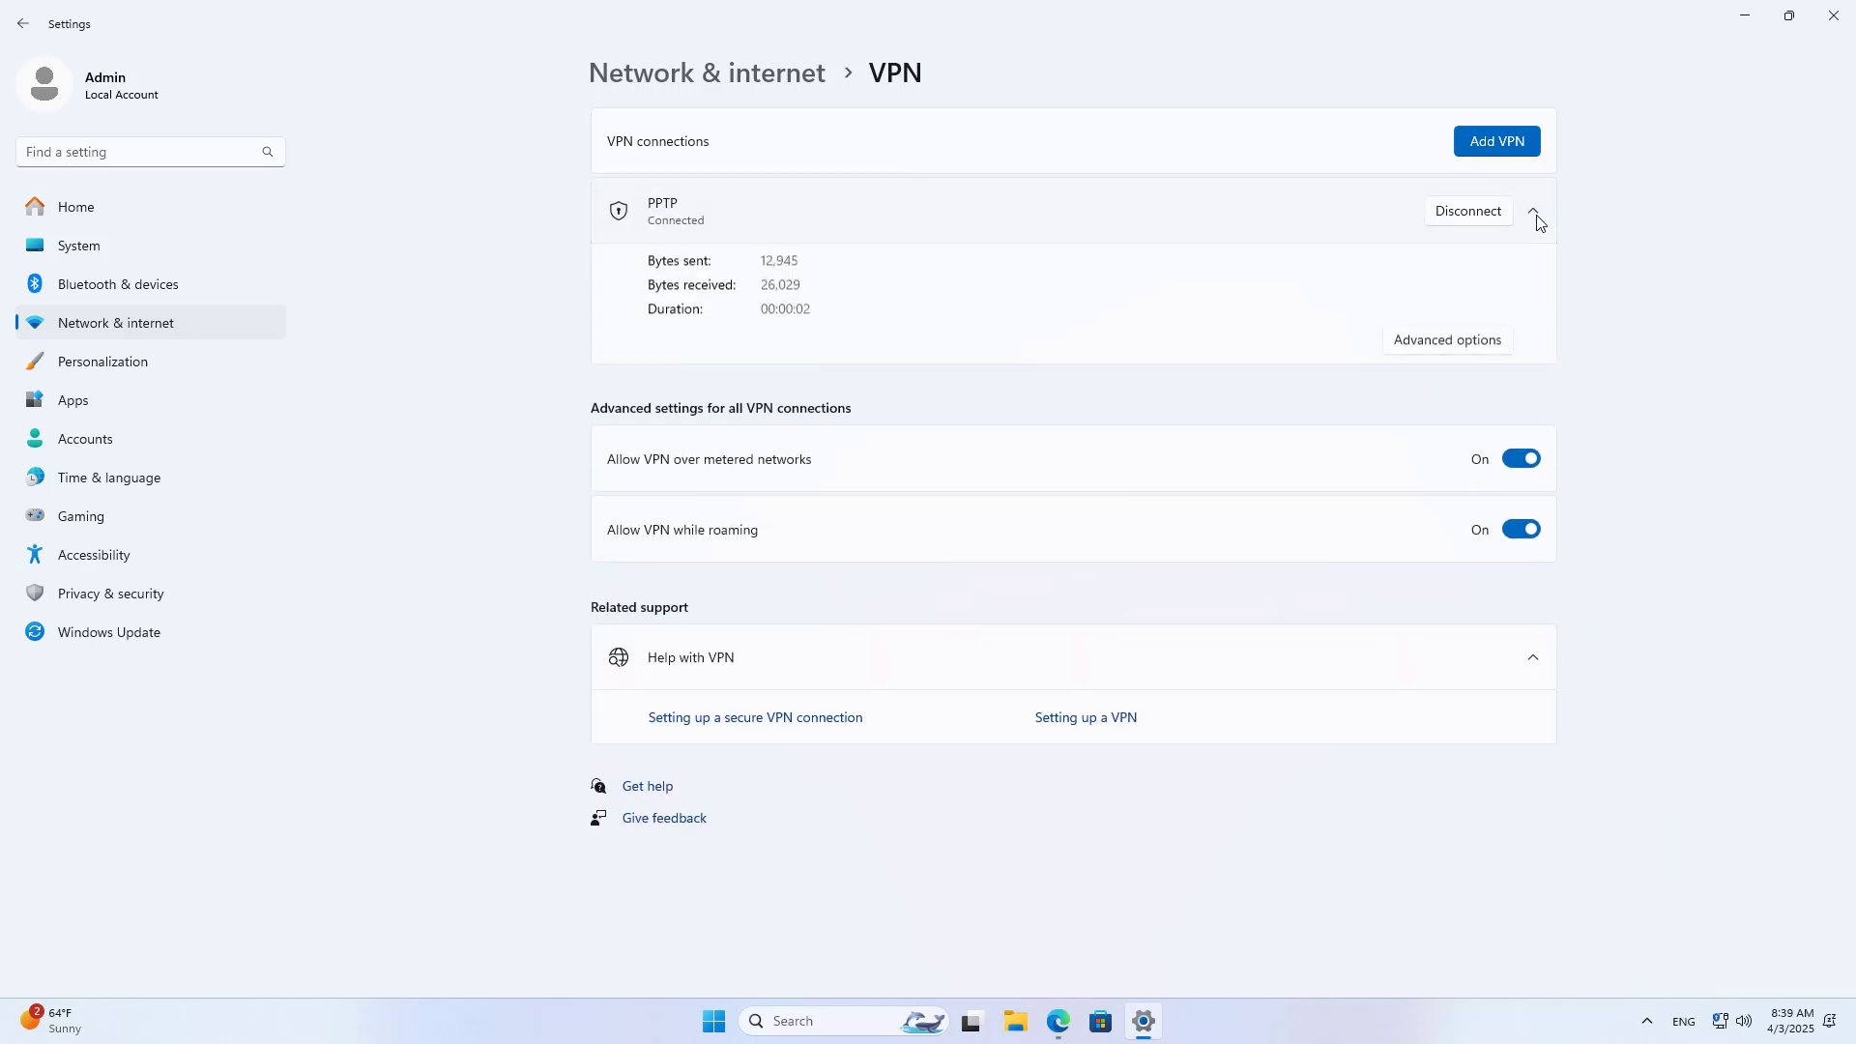
left_click(1058, 1021)
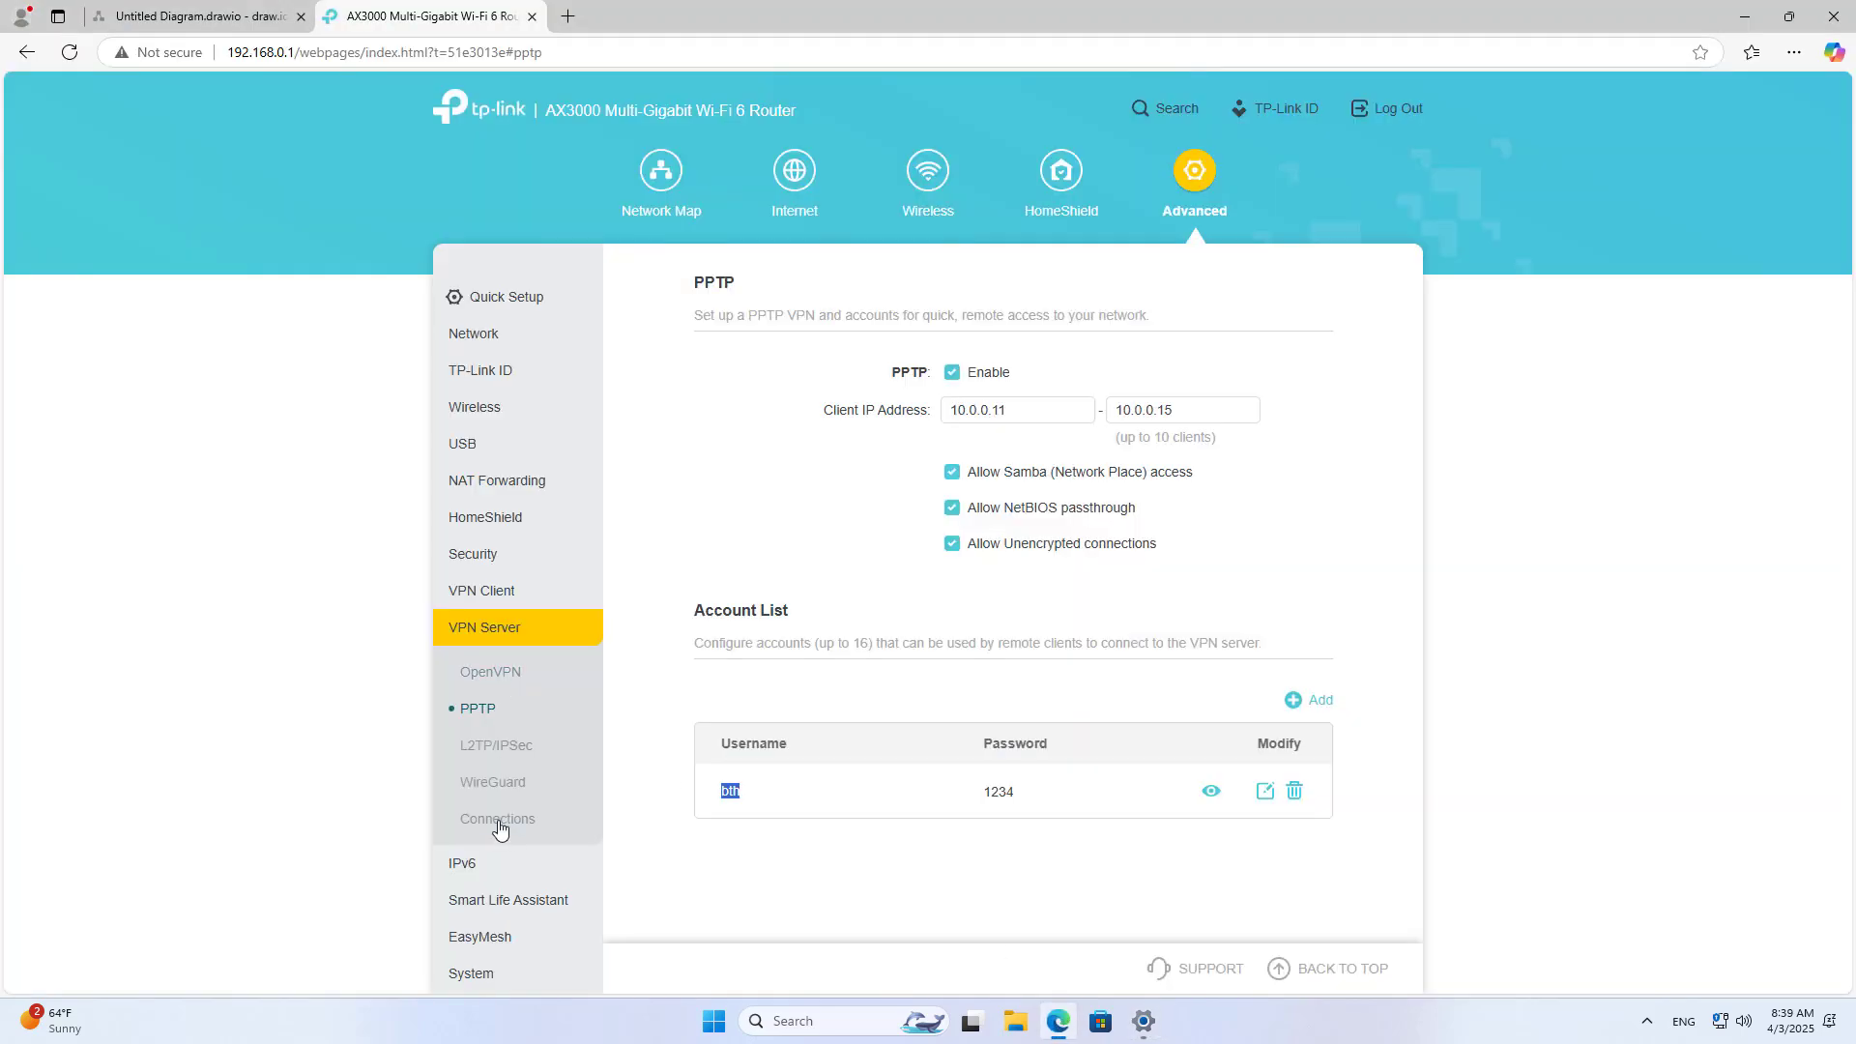
Step: Confirm the PPTP client from 192.168.0.11 got 10.0.0.11, then revisit PPTP settings
left_click(496, 819)
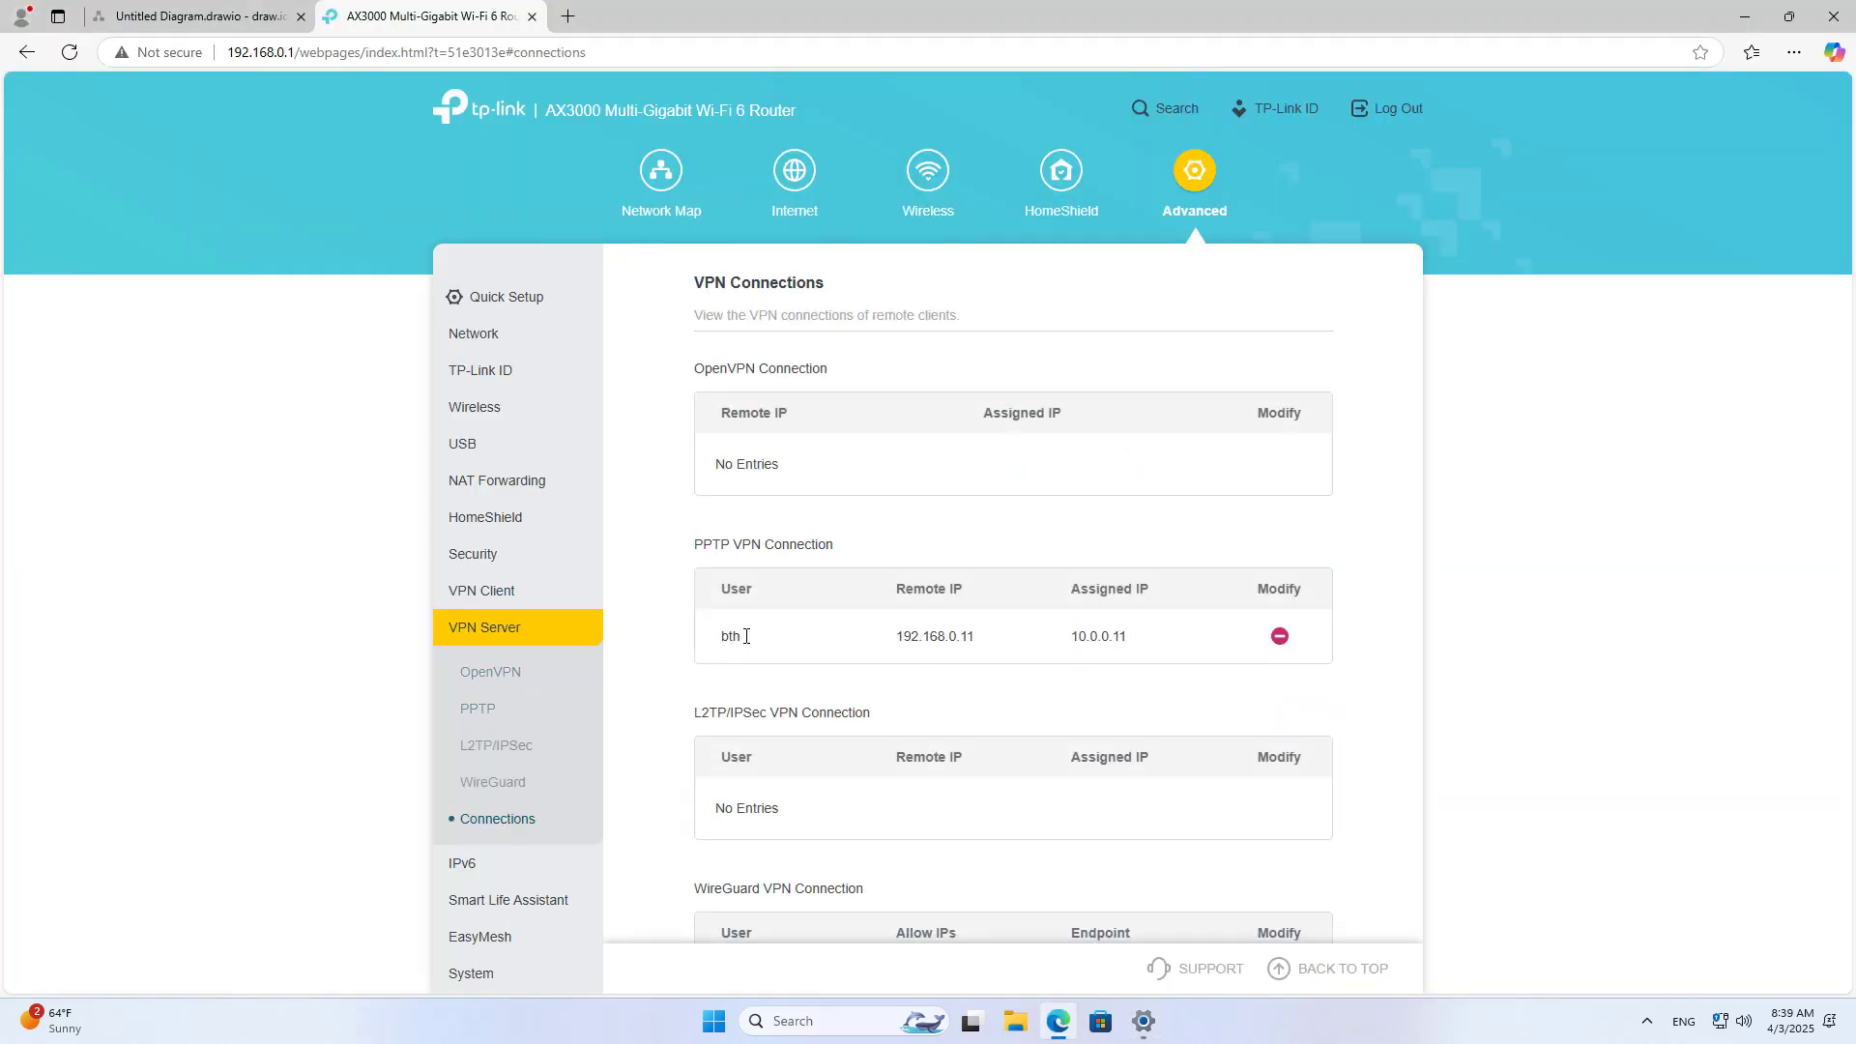
left_click_drag(746, 636, 1129, 638)
left_click(1086, 638)
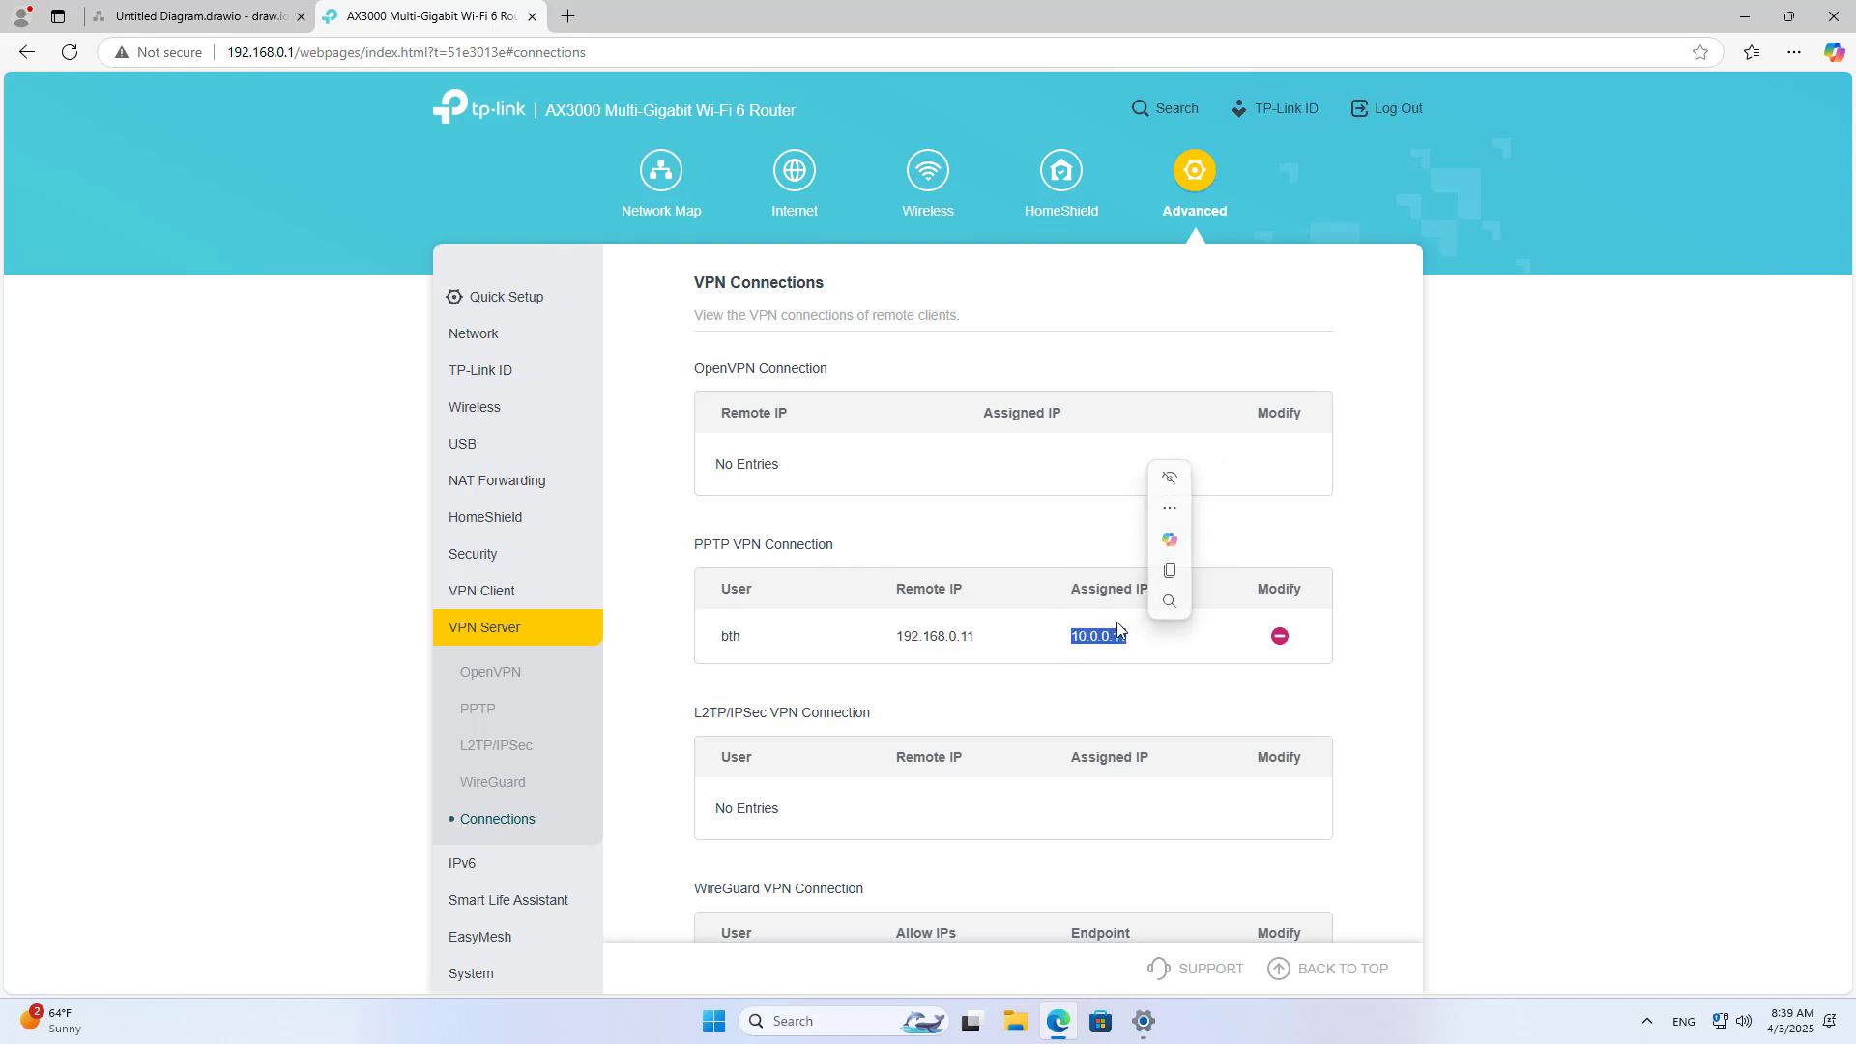
left_click(496, 714)
double_click(974, 406)
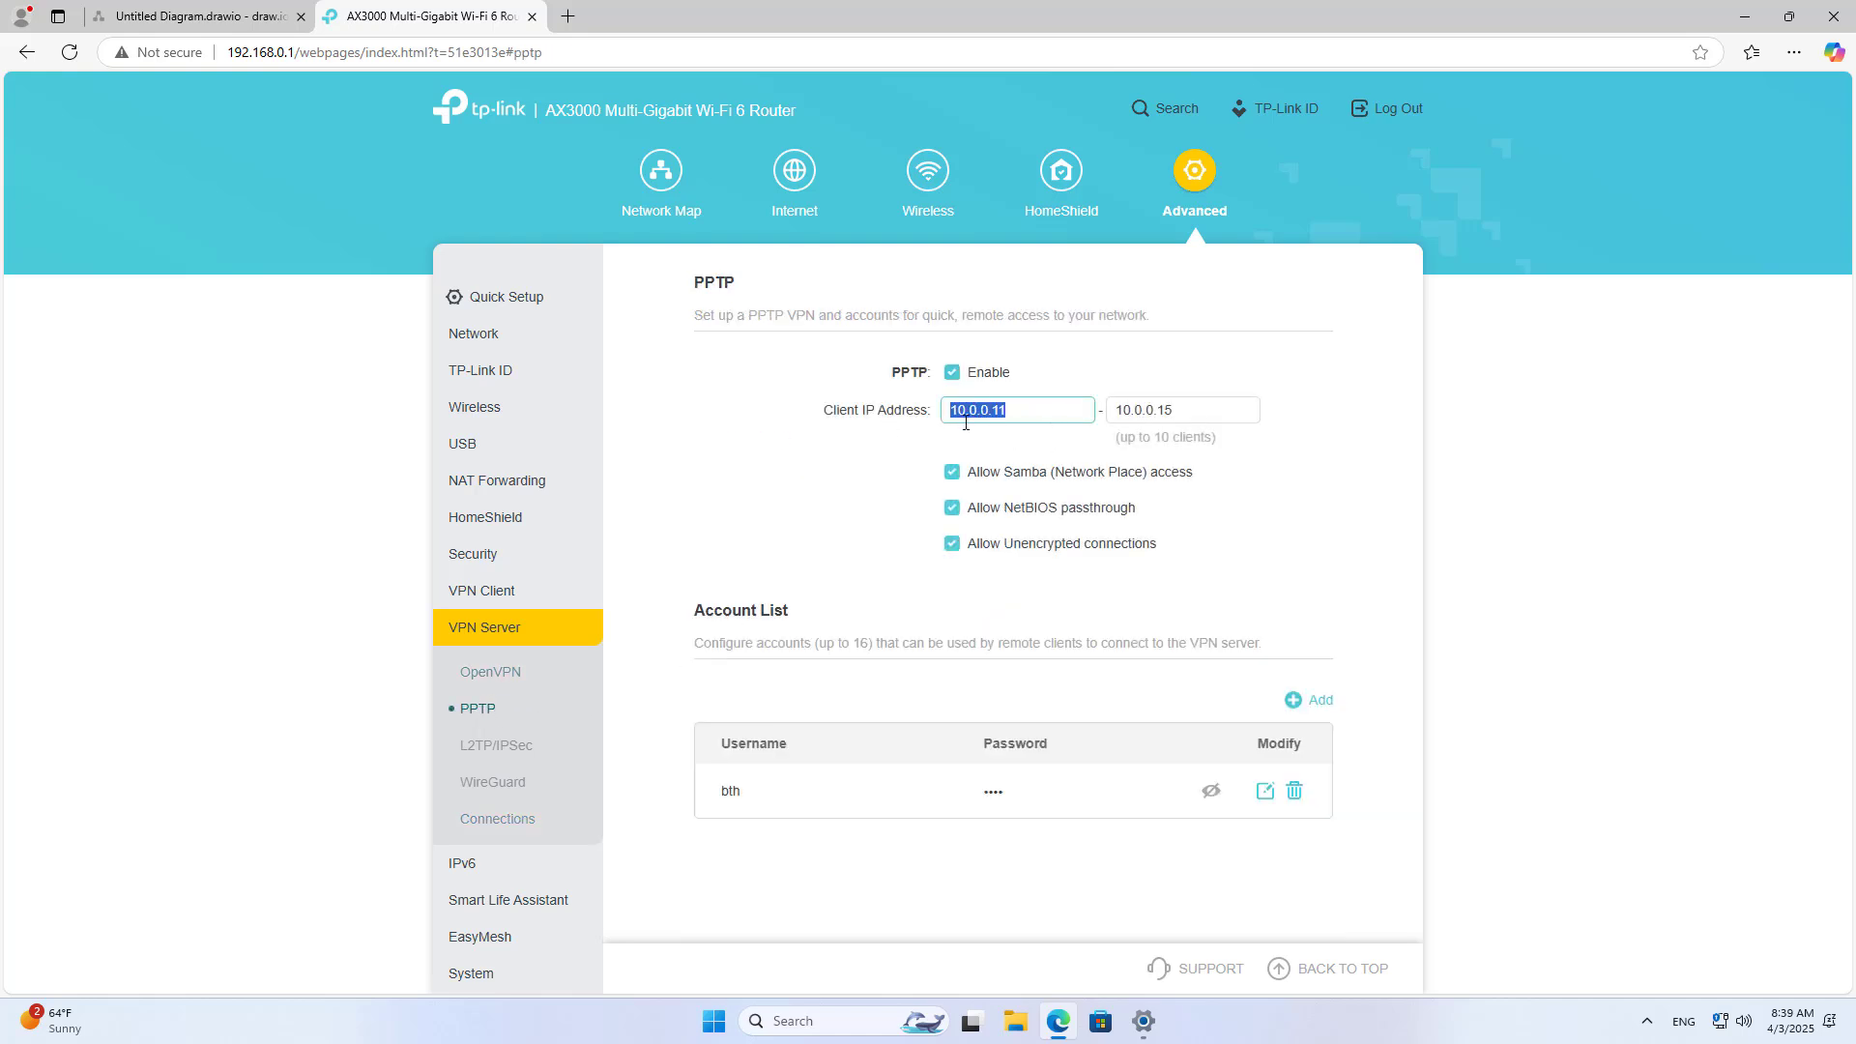
left_click(836, 1018)
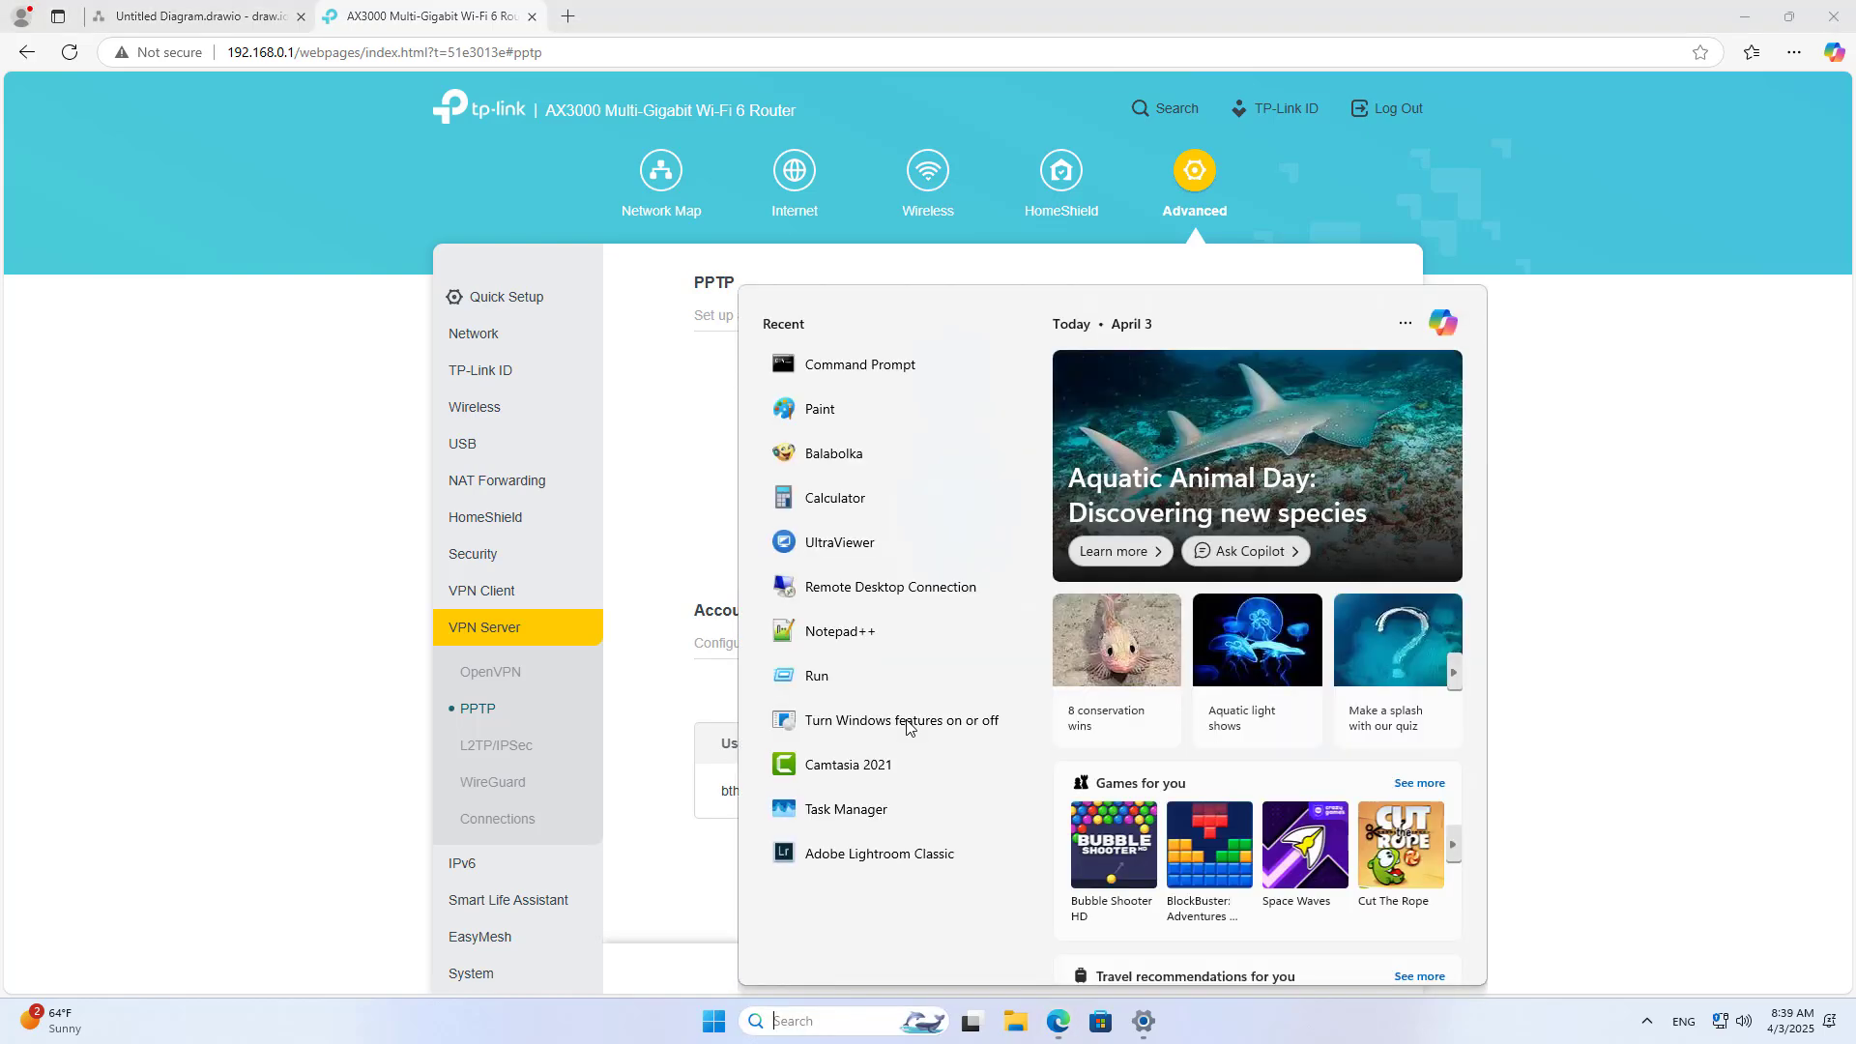
Step: Run ipconfig to confirm PPTP 10.0.0.11, Ethernet 192.168.0.11 and gateway 192.168.0.1
type("cmd")
key("Return")
type("i")
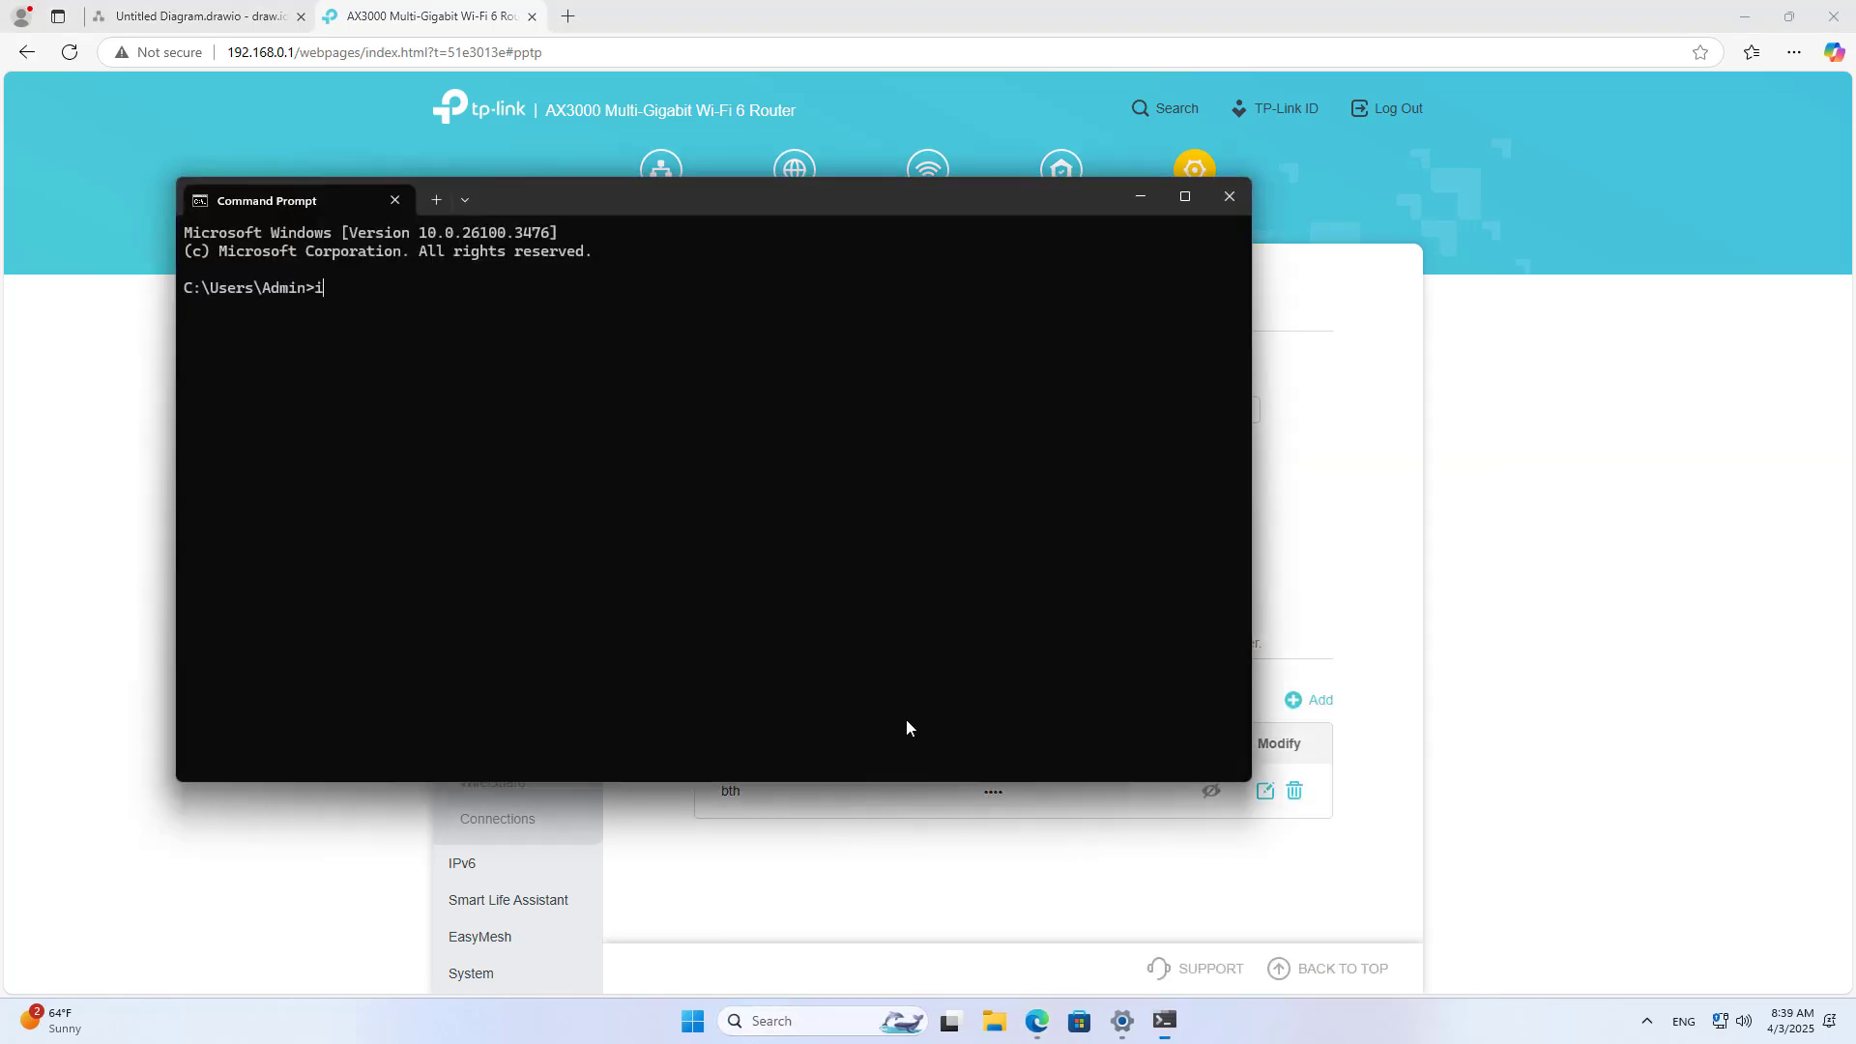
type("pconfig")
key("Return")
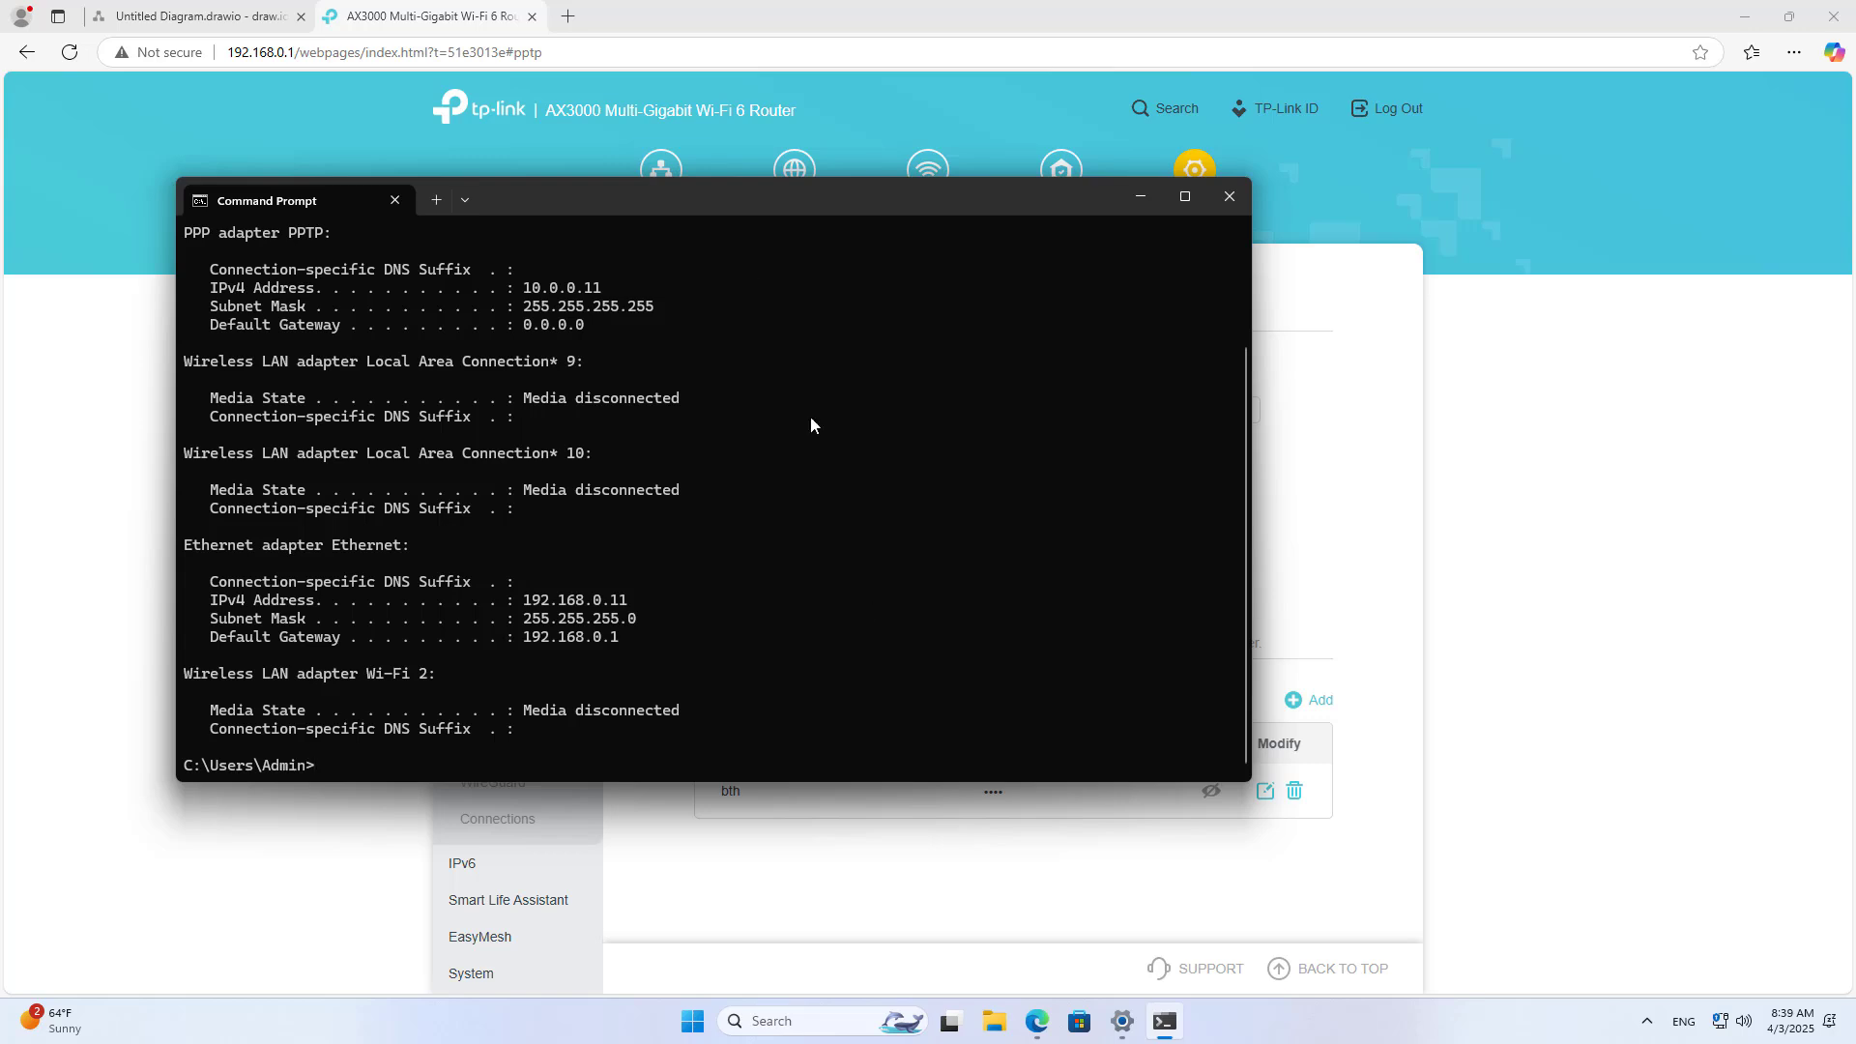
left_click_drag(527, 288, 613, 287)
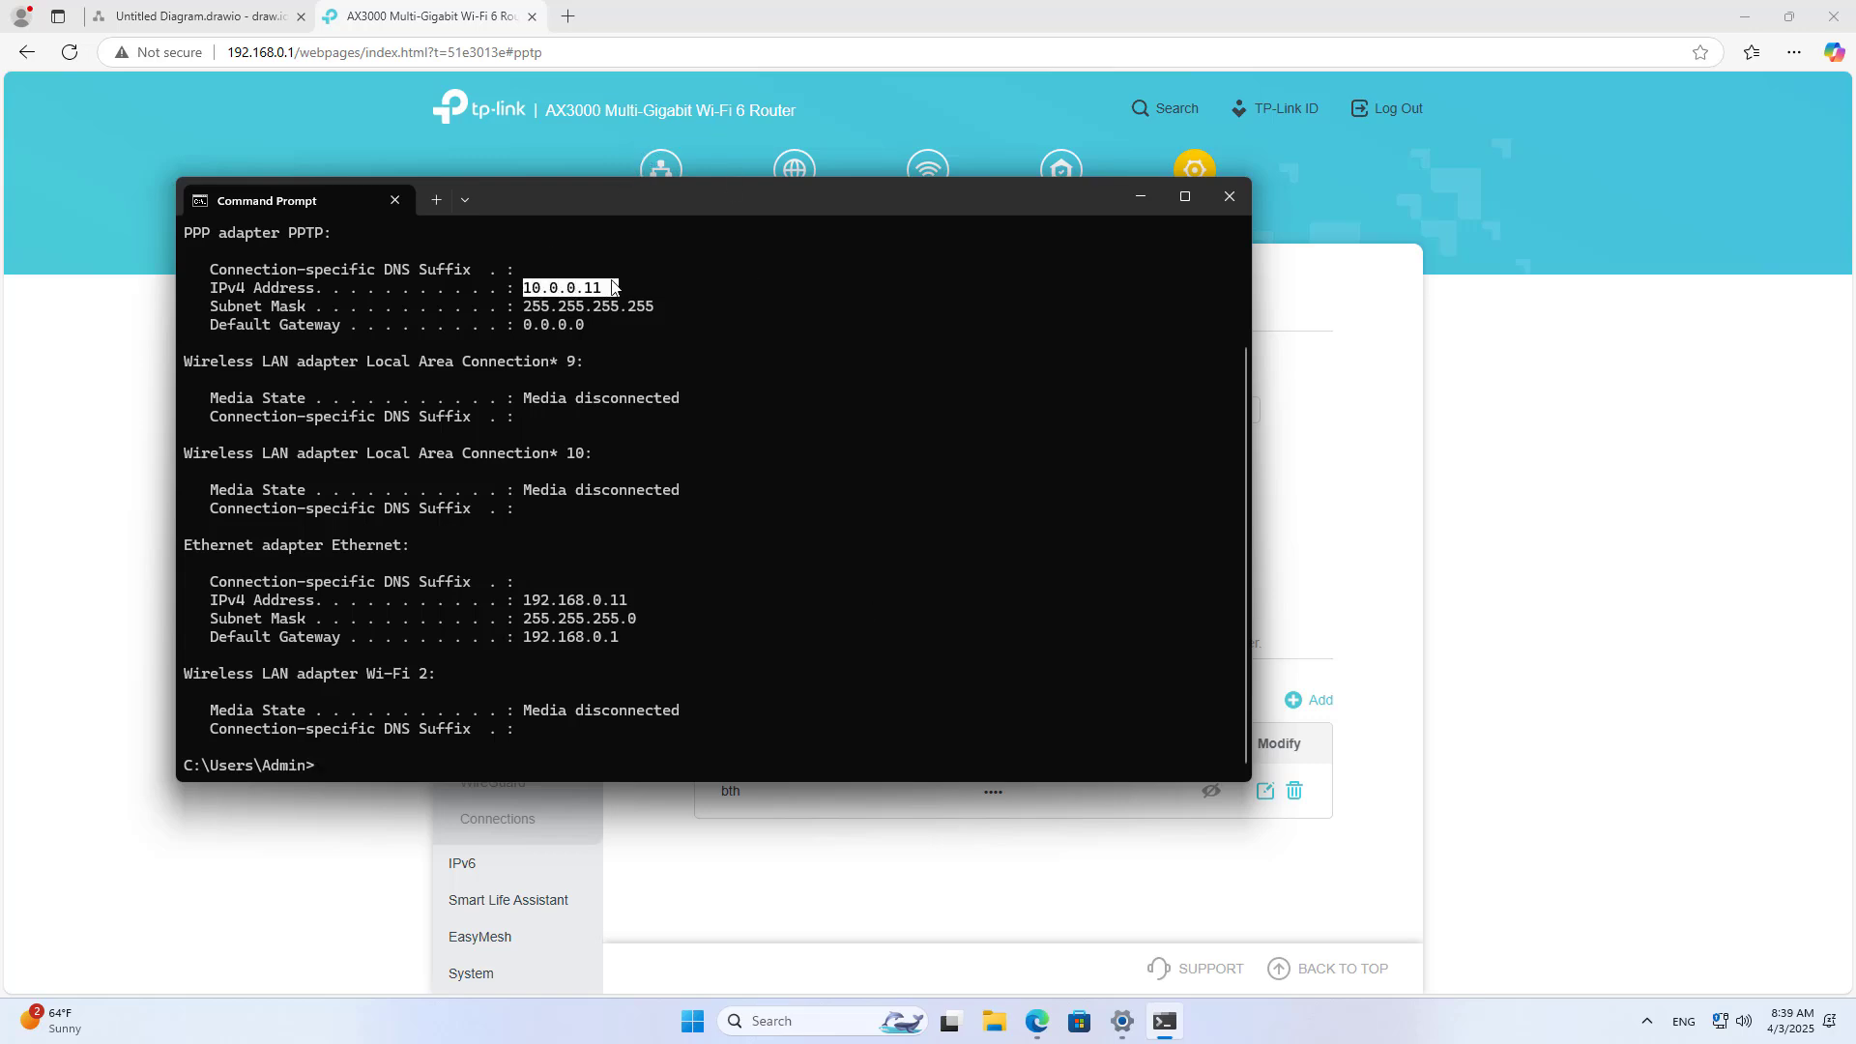
left_click_drag(522, 601, 642, 599)
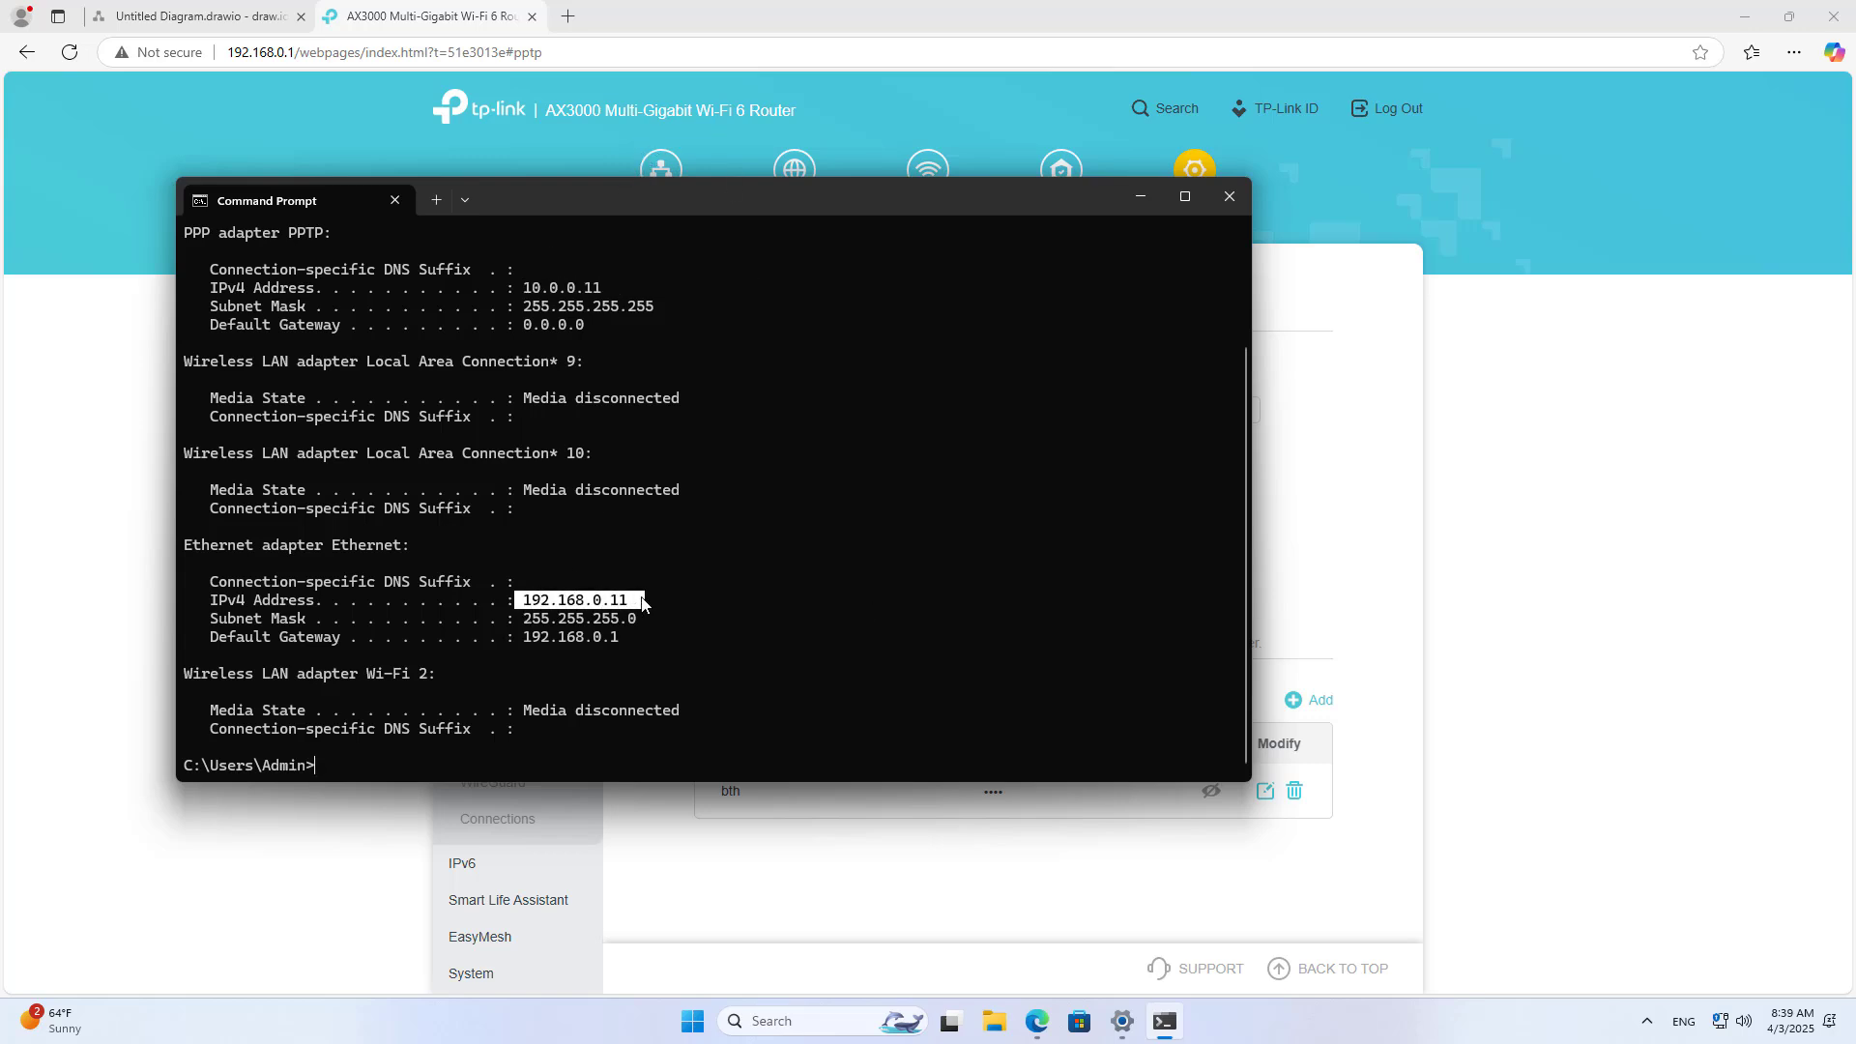
left_click_drag(524, 638, 644, 645)
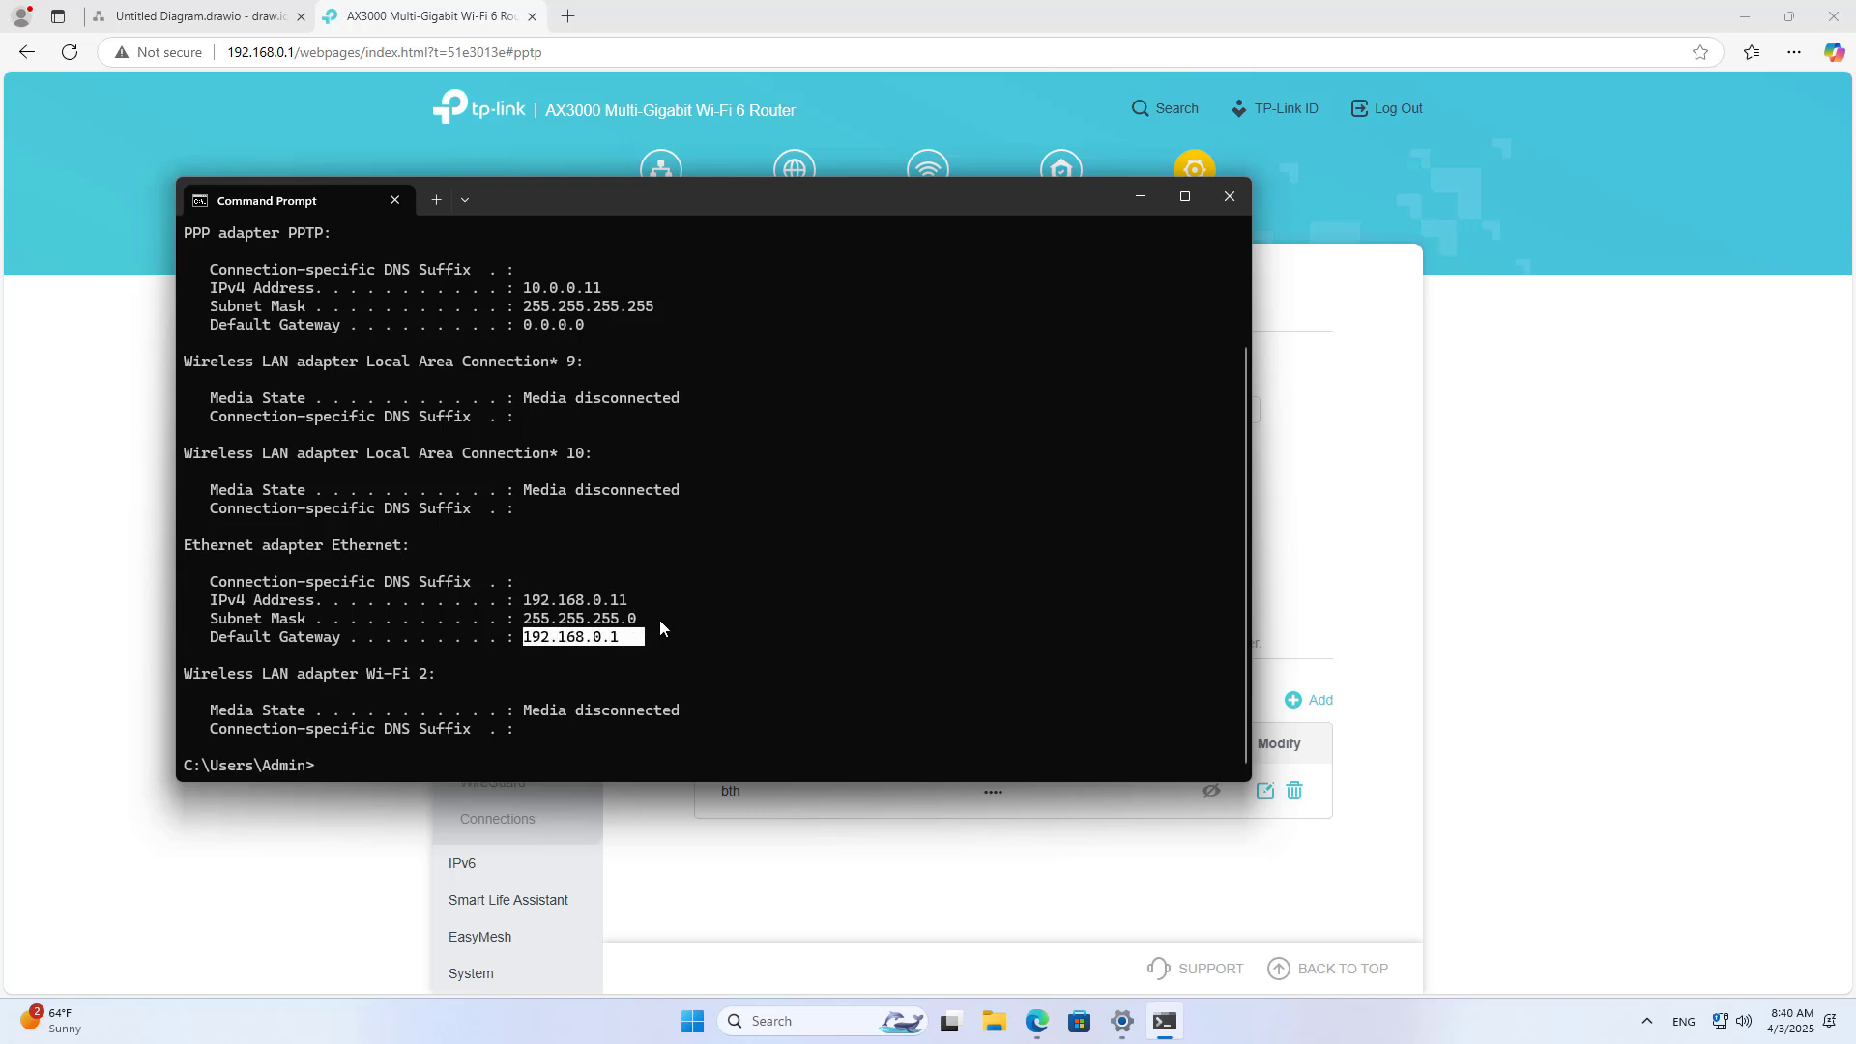
left_click(1233, 200)
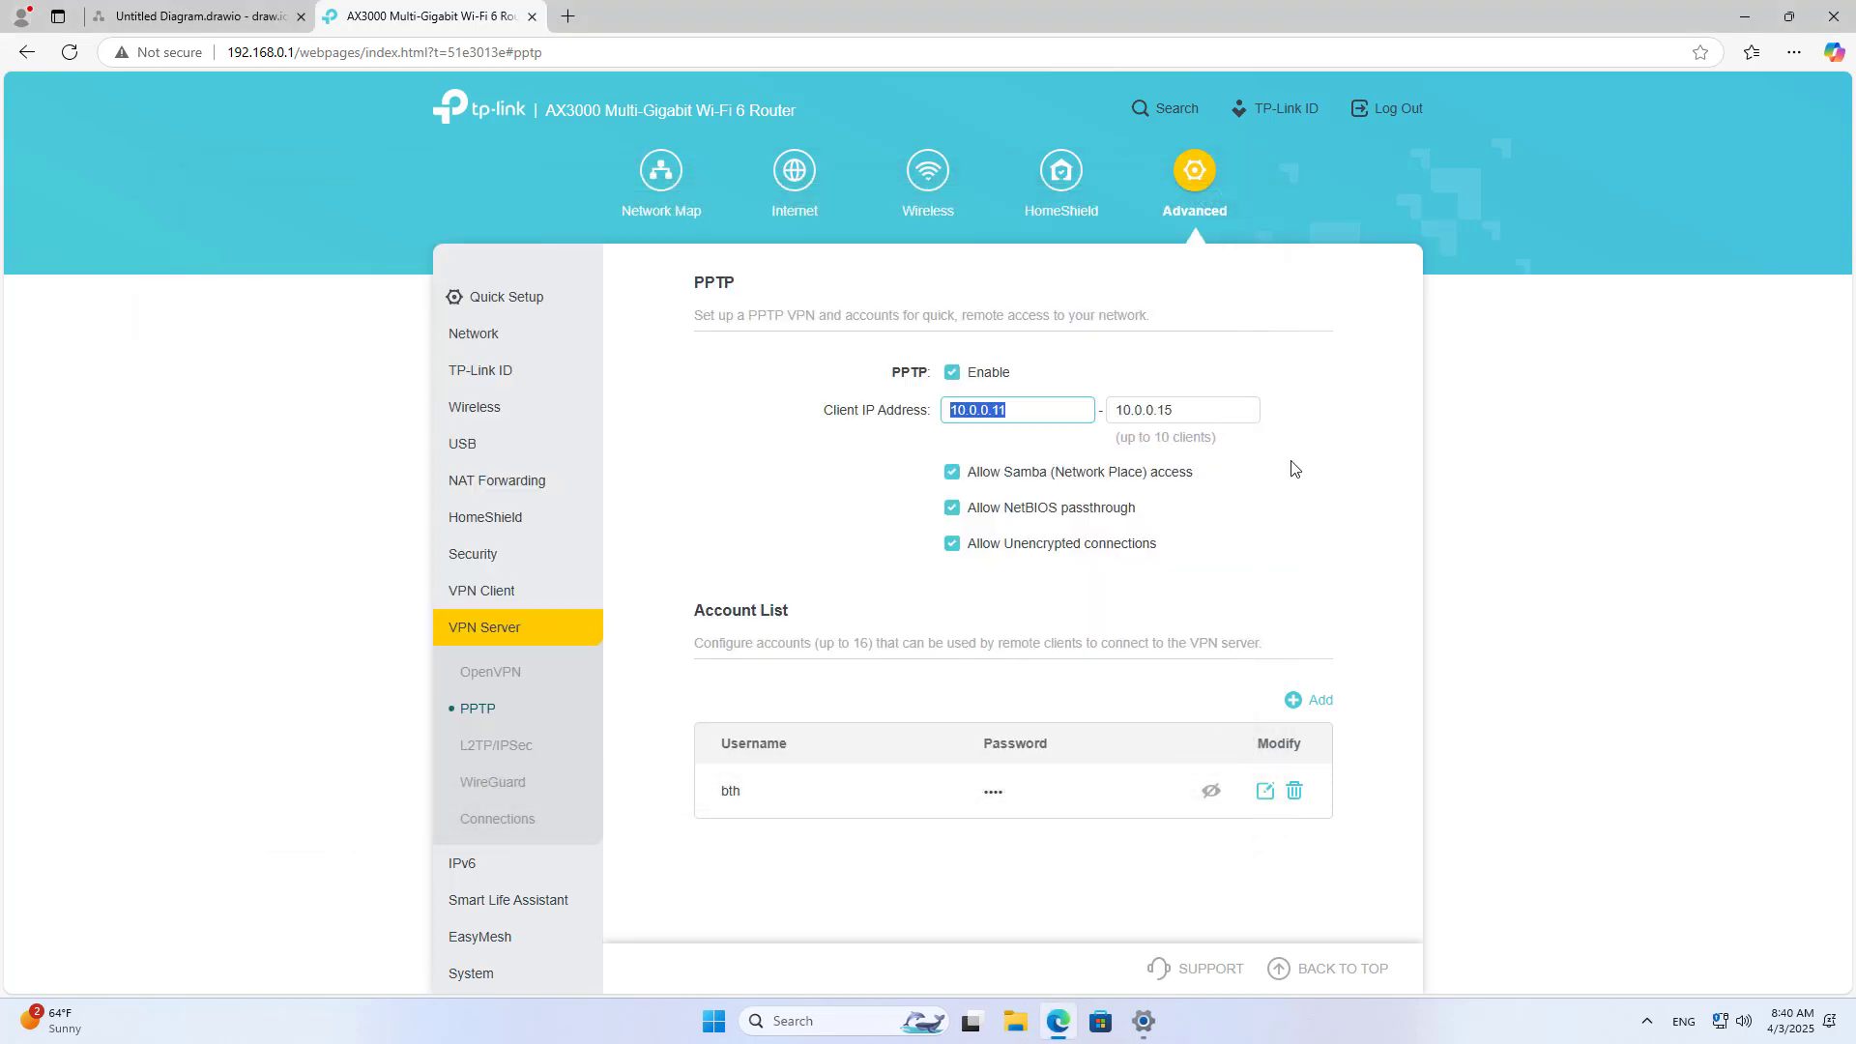
Step: Switch the Internet connection type to Static IP and disconnect the Windows PPTP VPN
left_click(792, 191)
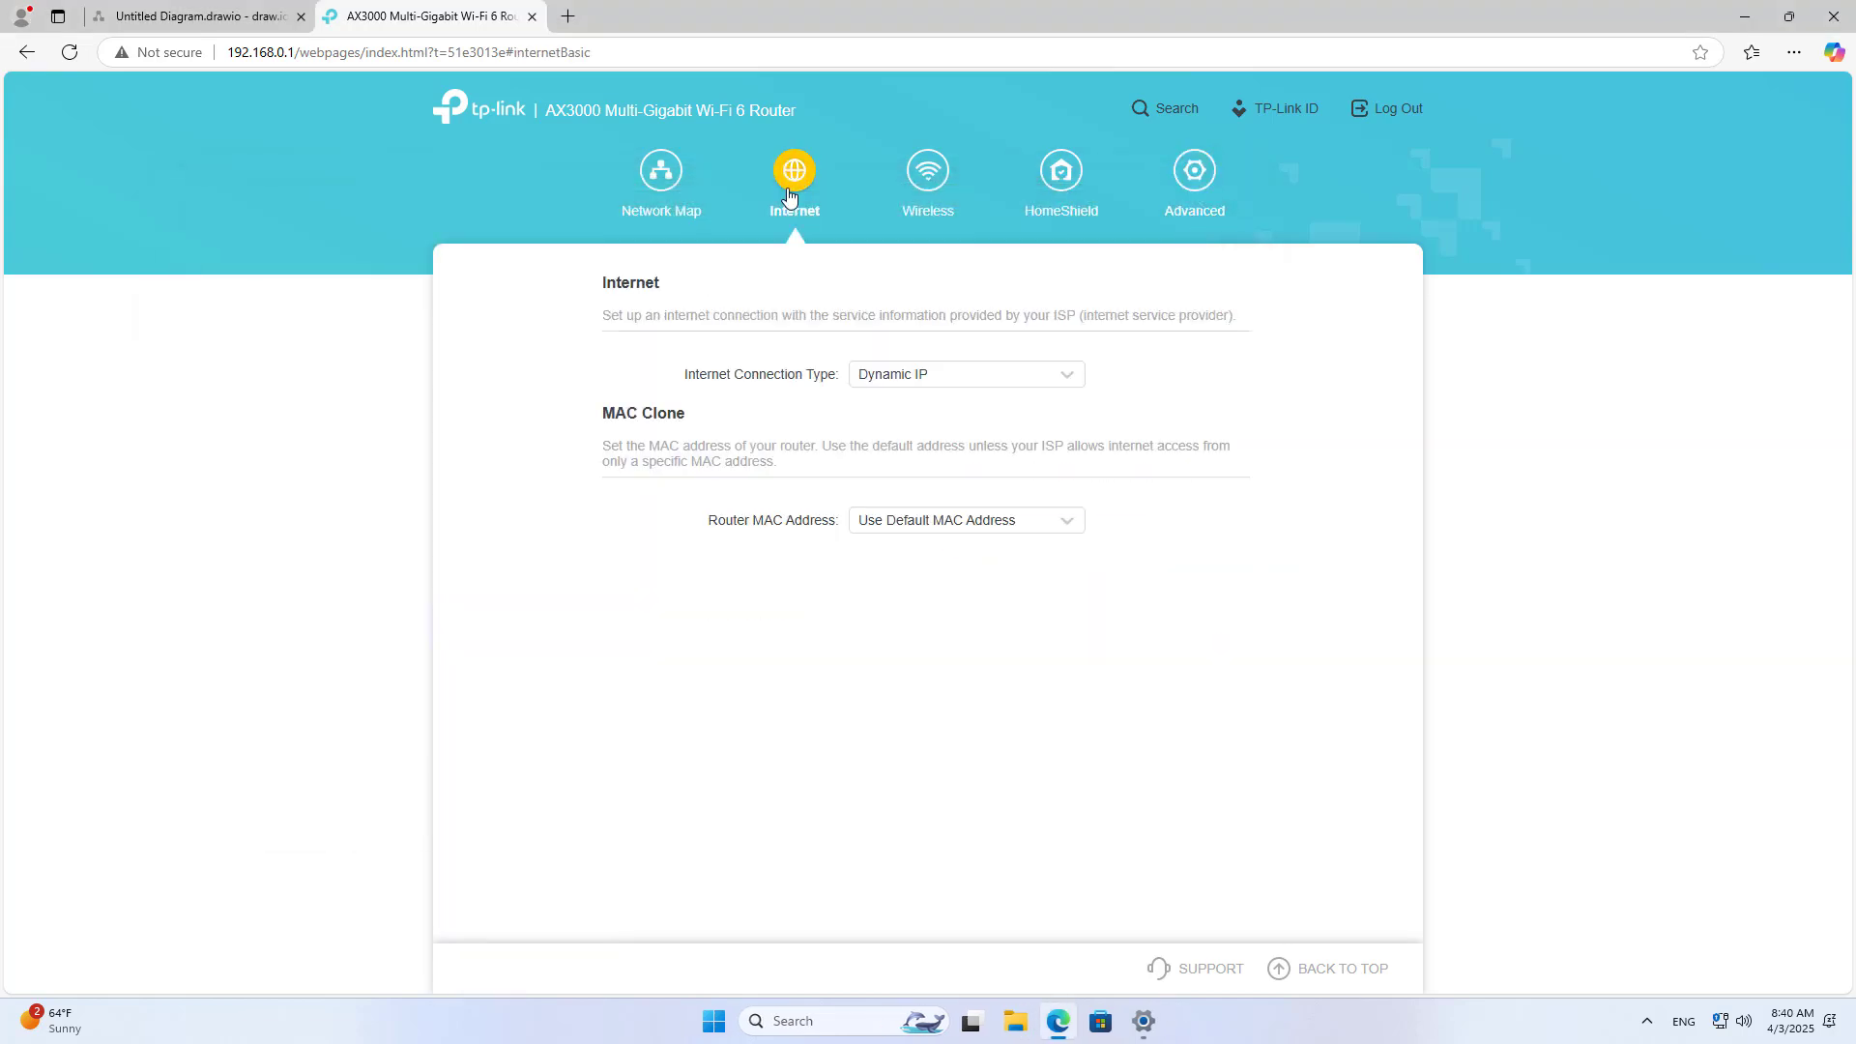
left_click(923, 381)
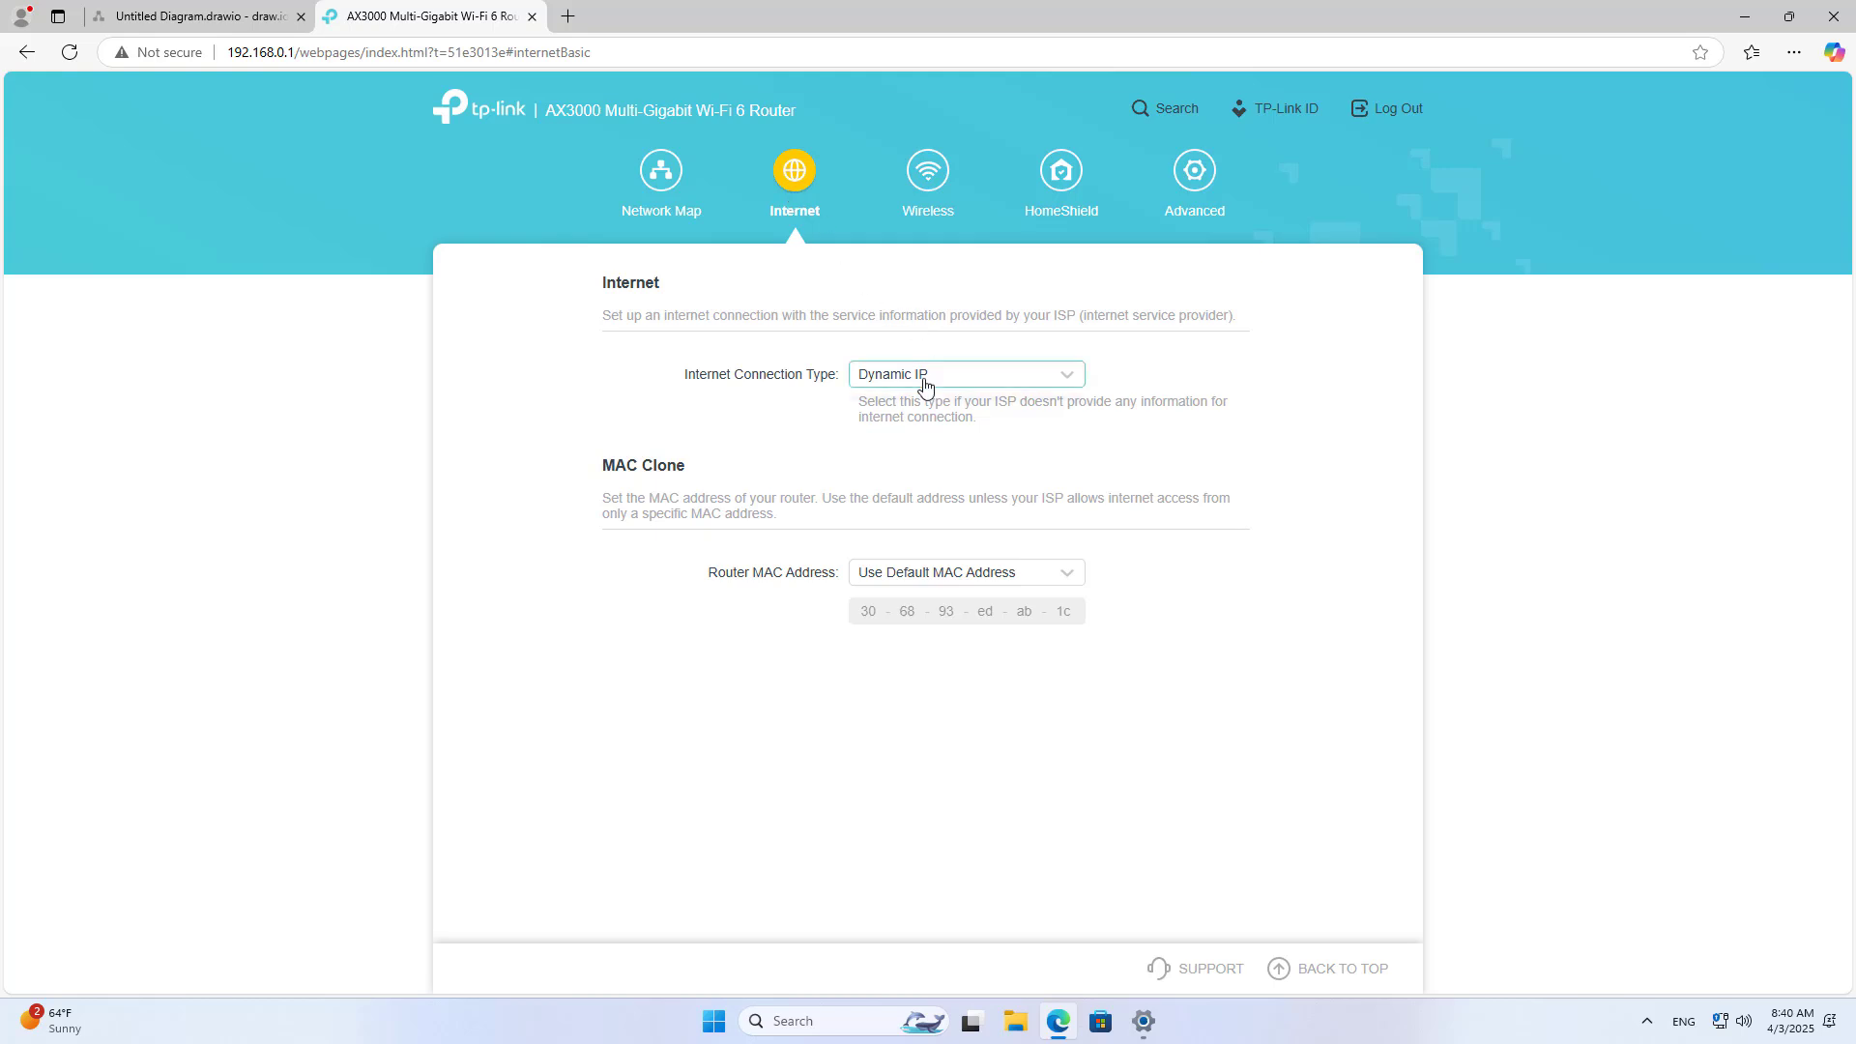
left_click(926, 417)
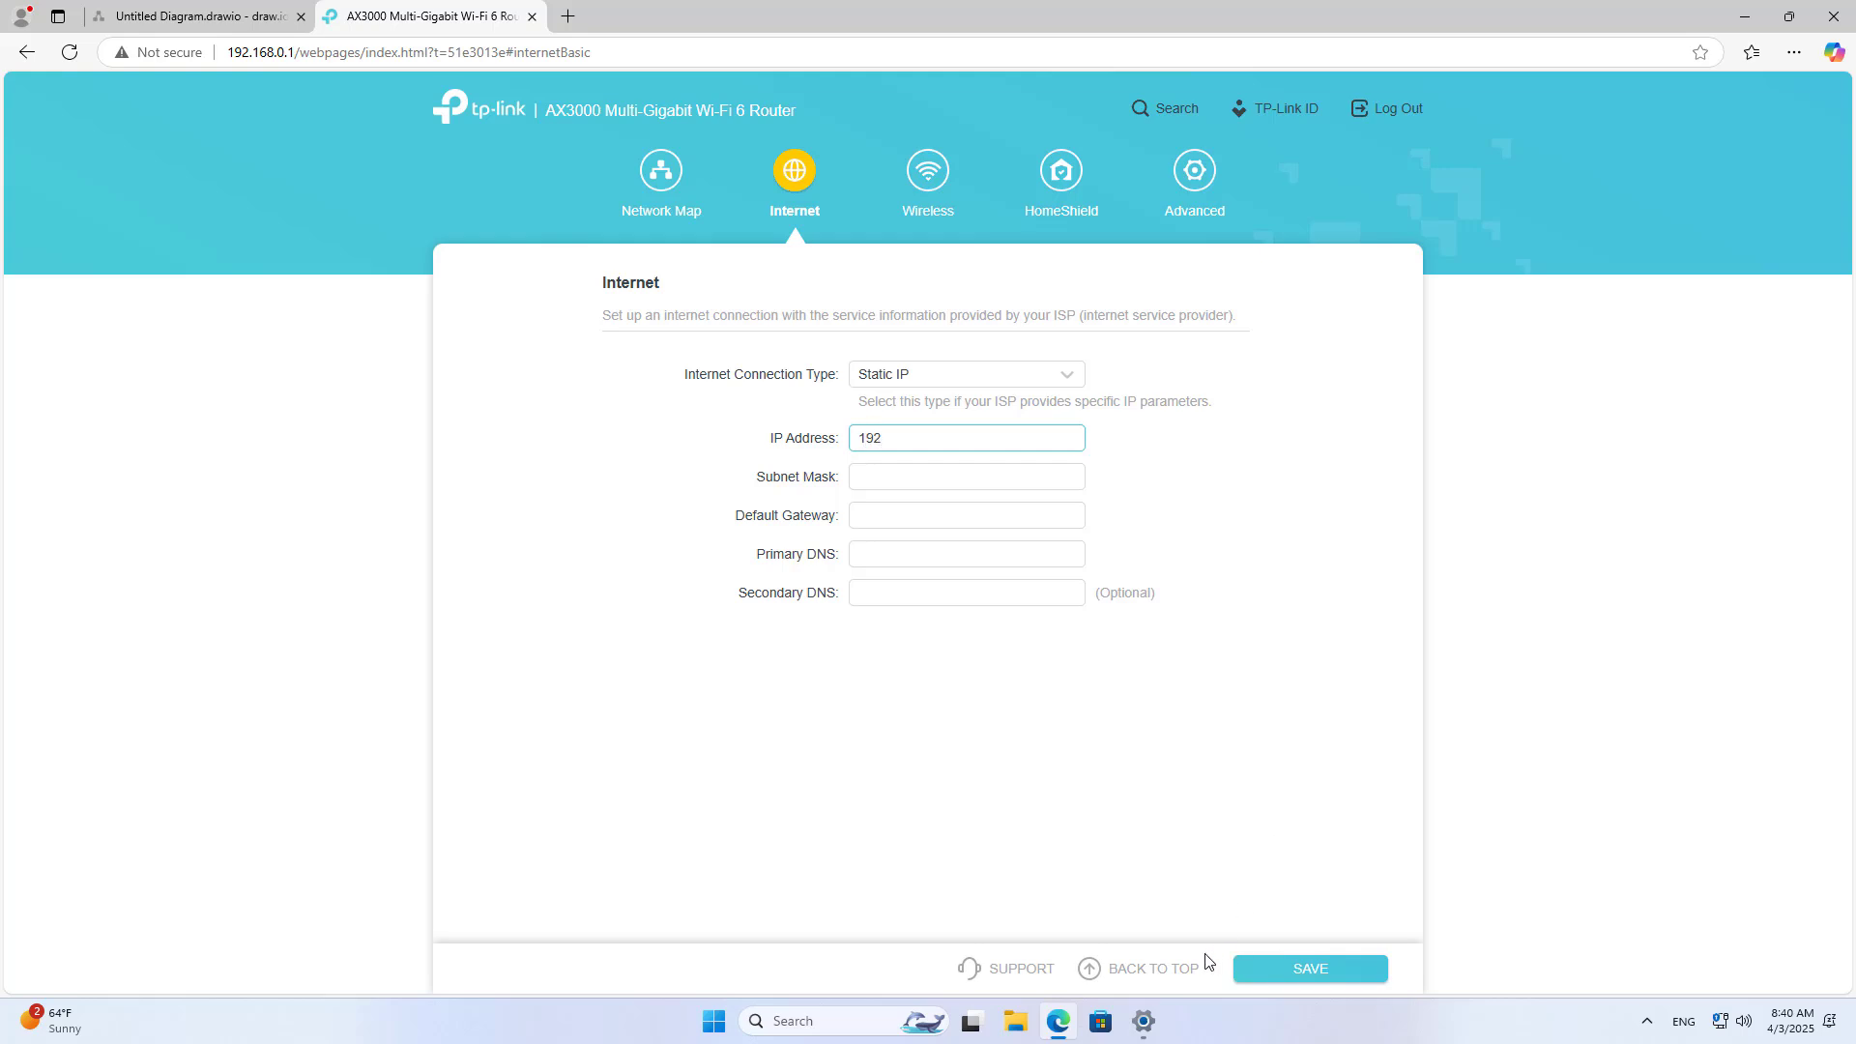
left_click(1720, 1019)
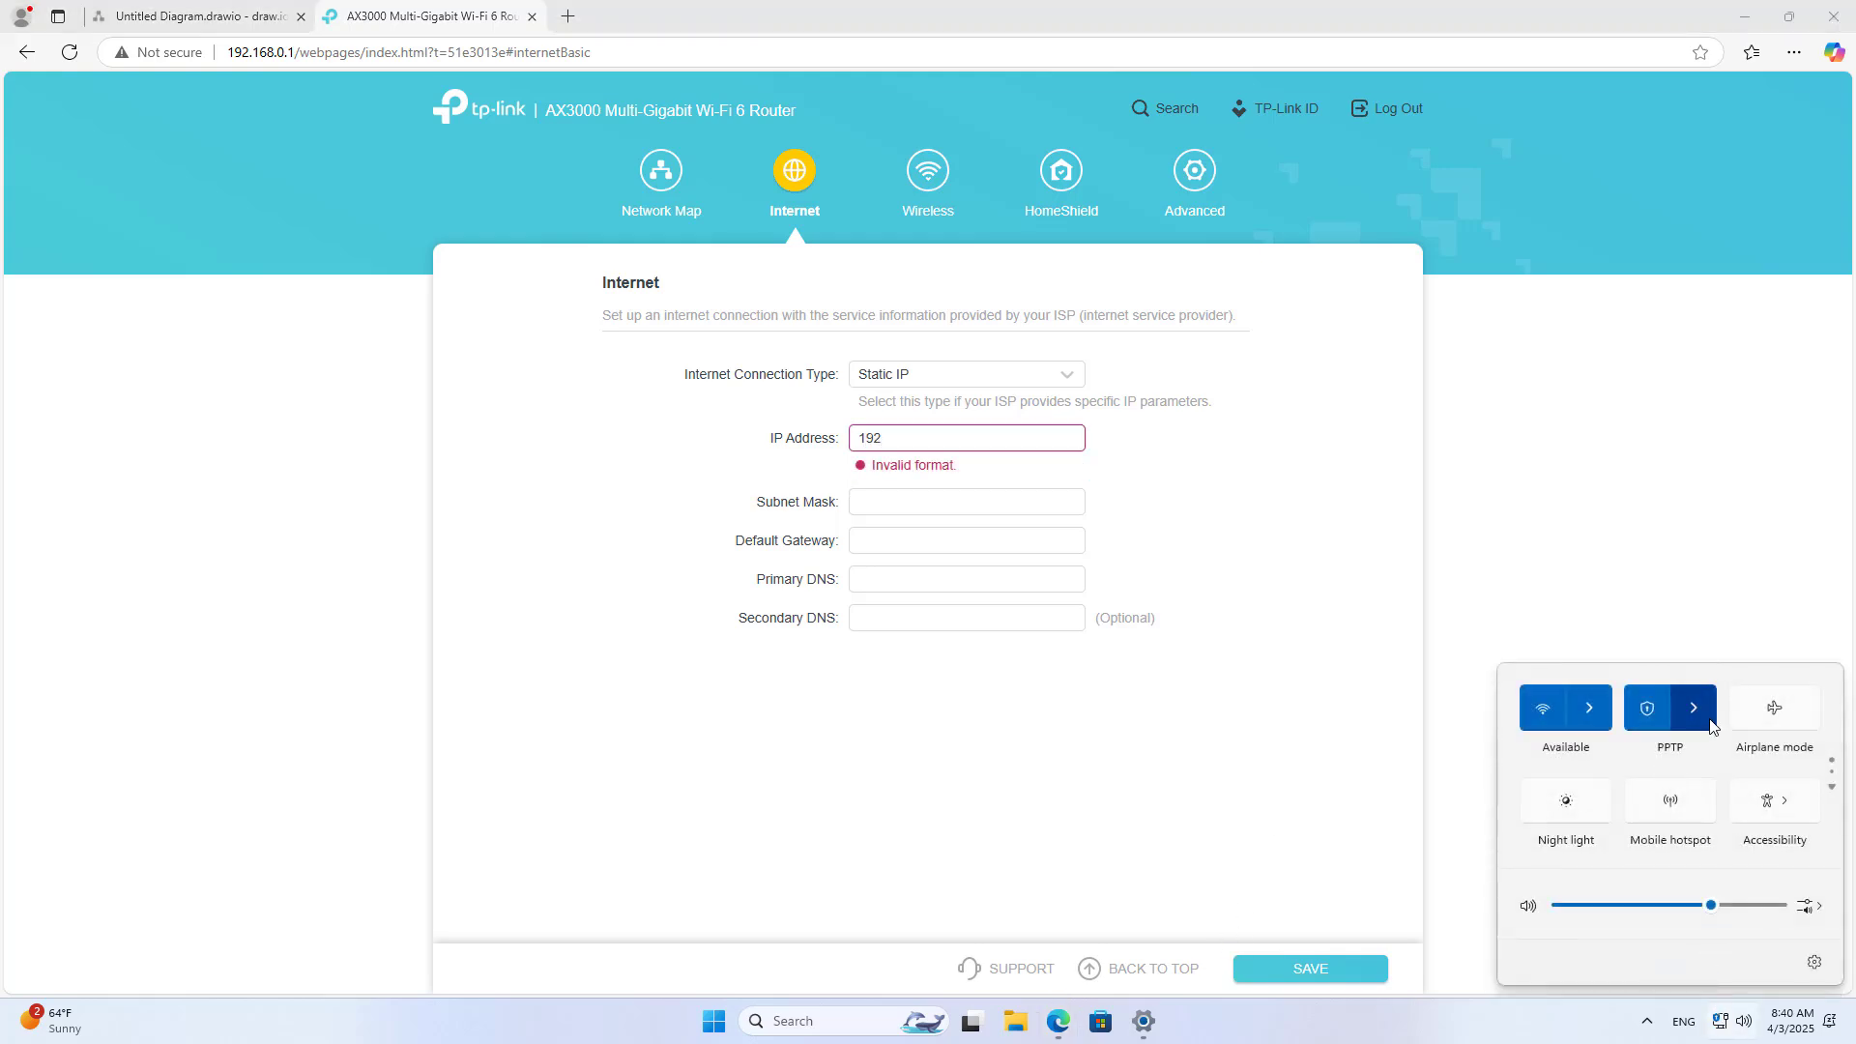
left_click(1699, 711)
left_click(1747, 739)
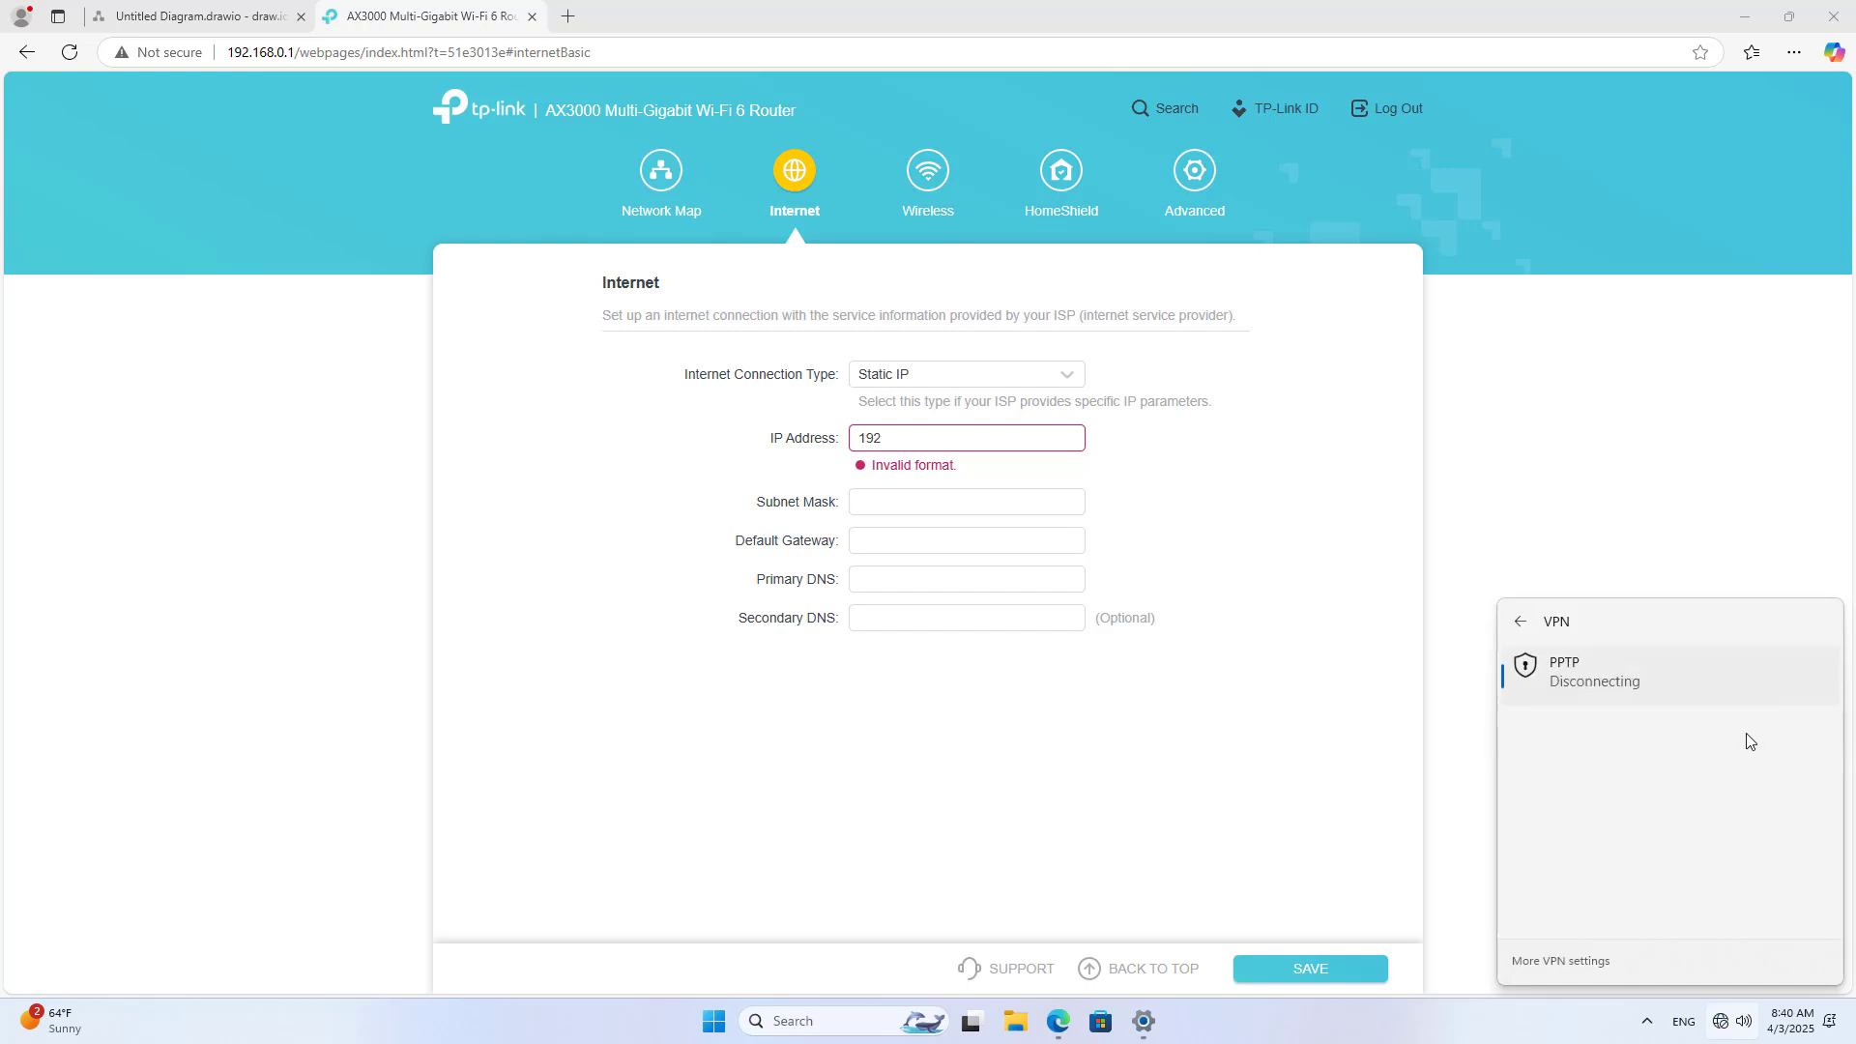
left_click(873, 442)
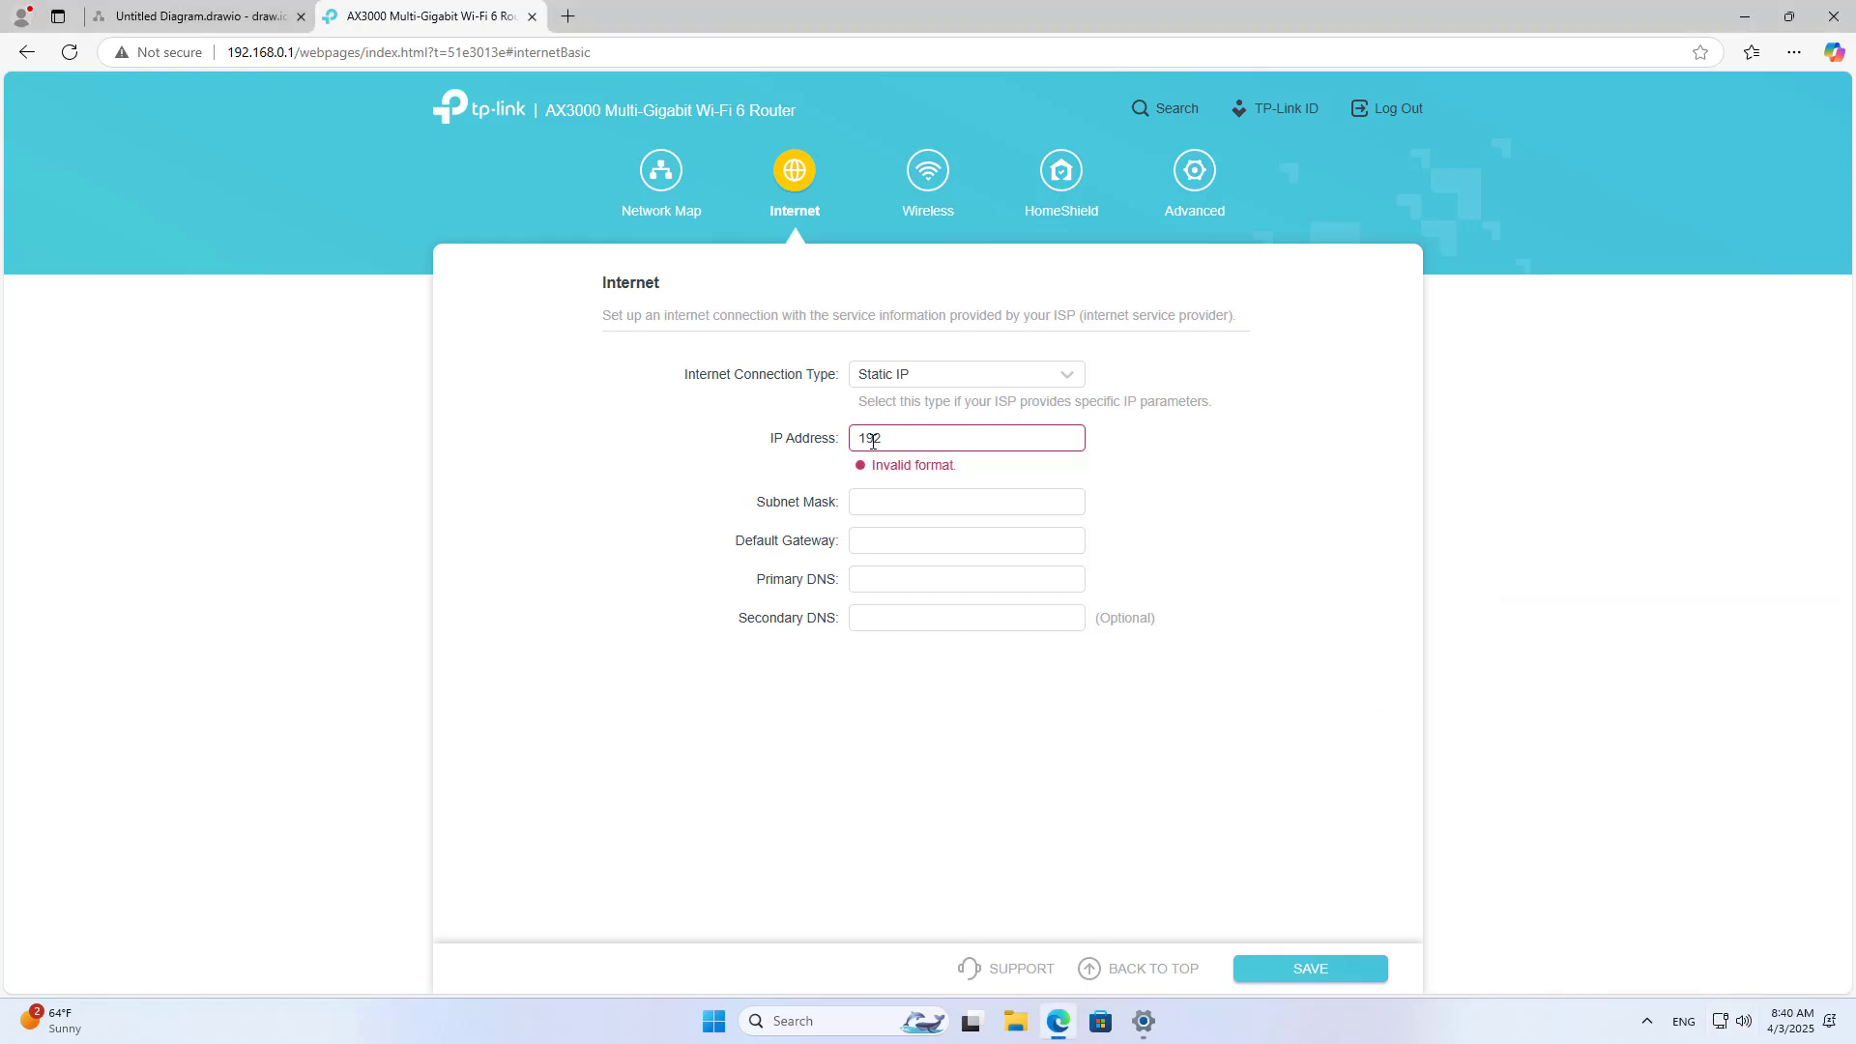
Step: Reset the connection type to Dynamic IP, then choose Static IP again
left_click(906, 440)
left_click(856, 374)
left_click(885, 412)
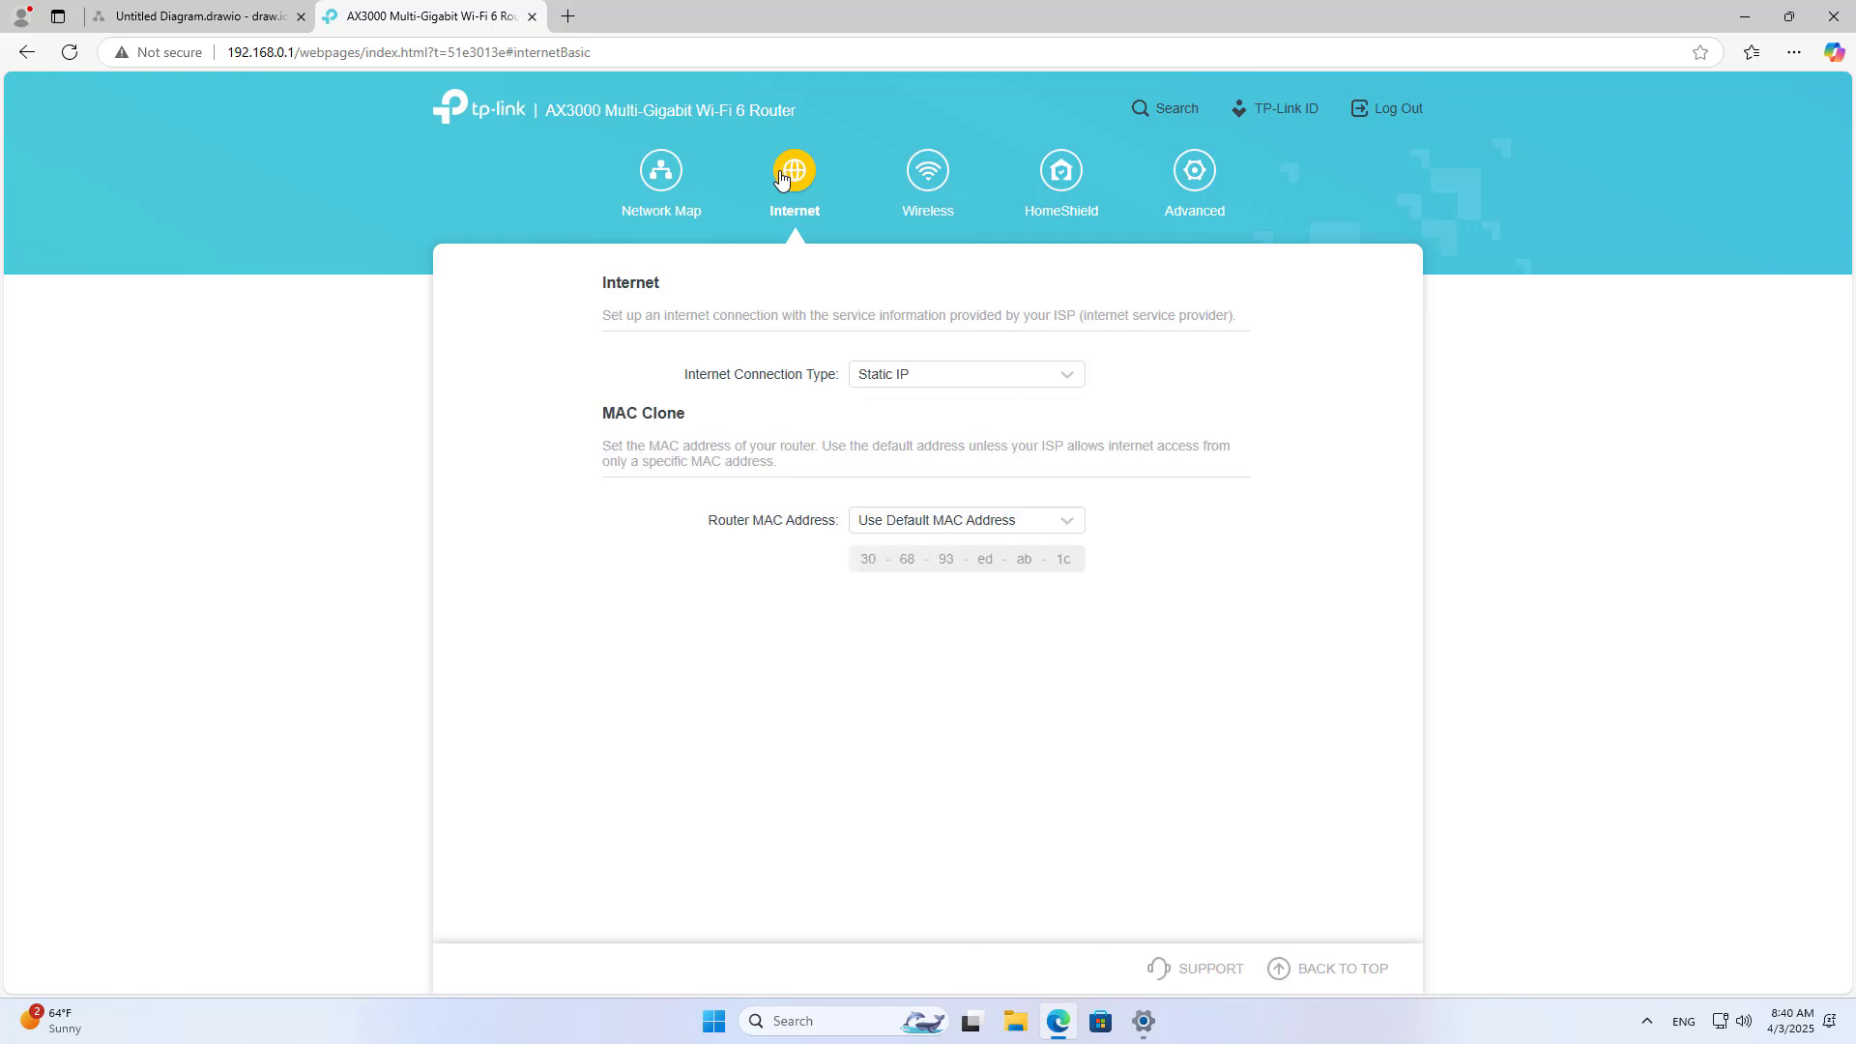
left_click(897, 380)
left_click(906, 415)
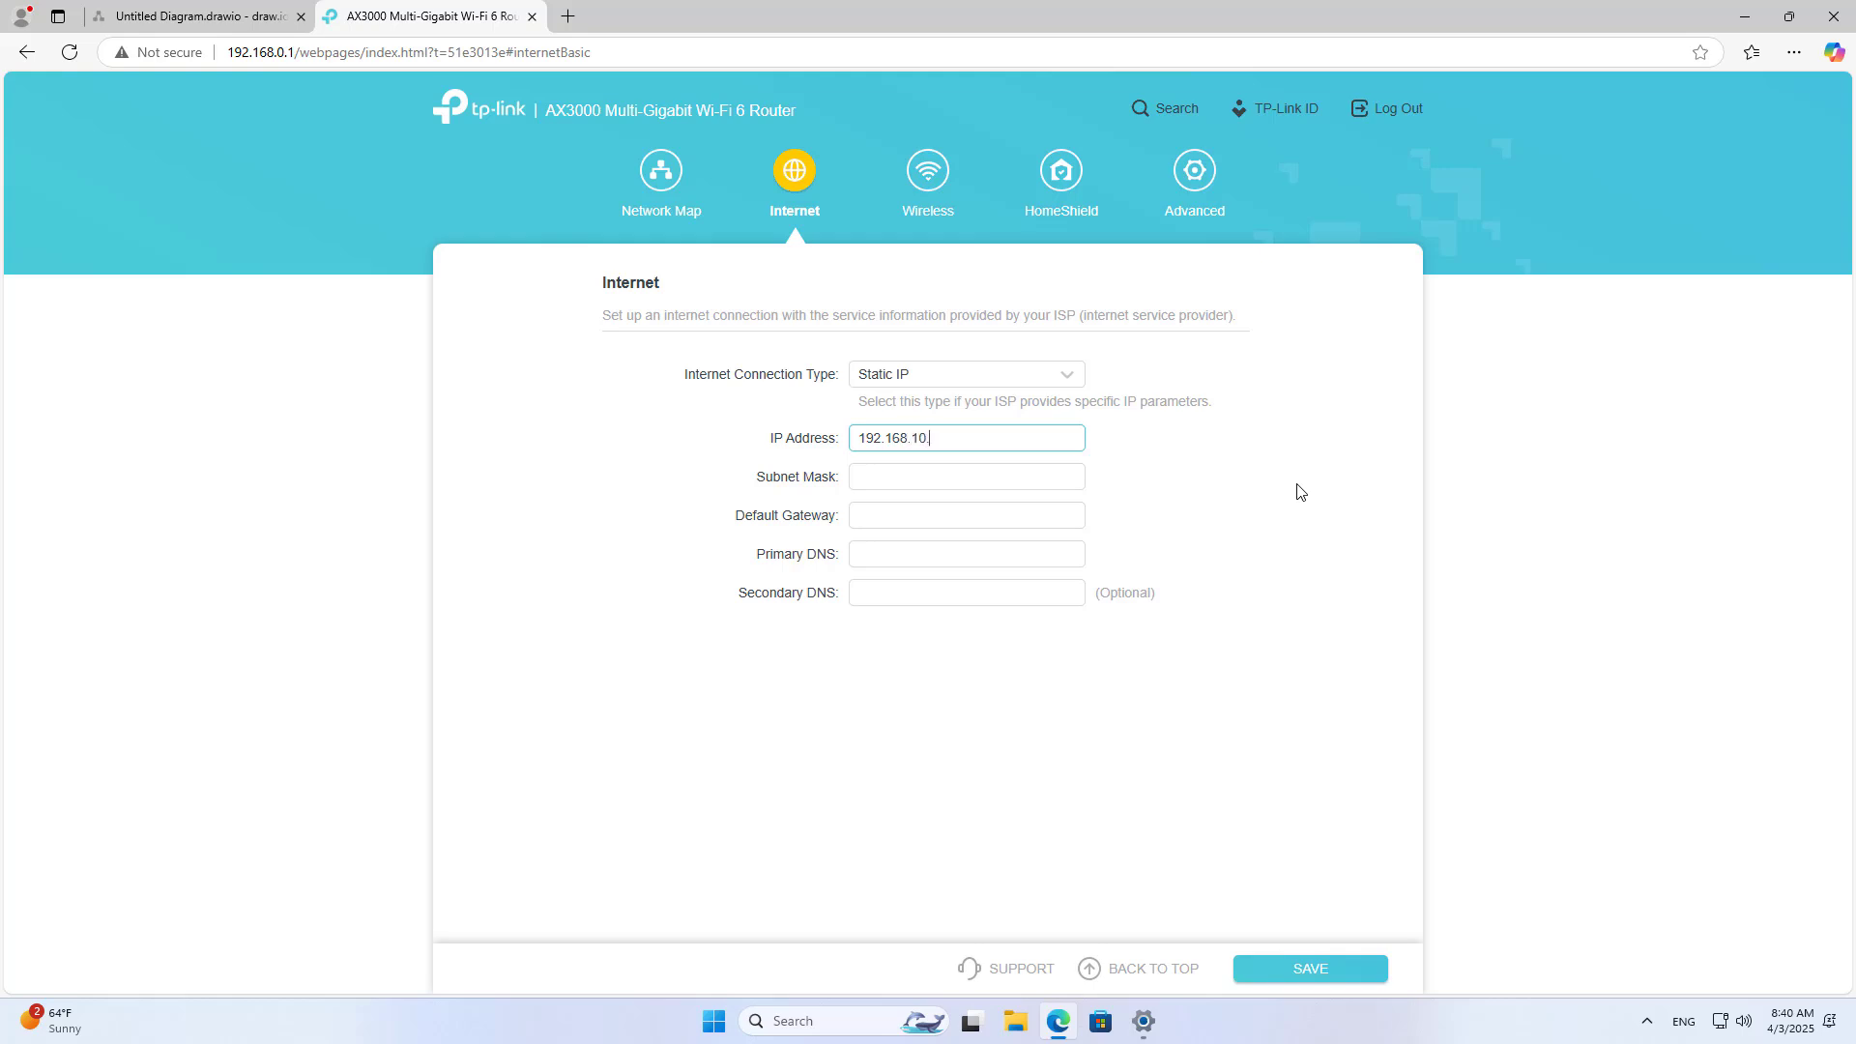
Step: Save IP 192.168.10.16, mask 255.255.255.0, gateway 192.168.10.1, DNS 8.8.8.8 and 1.1.1.1
key("Tab")
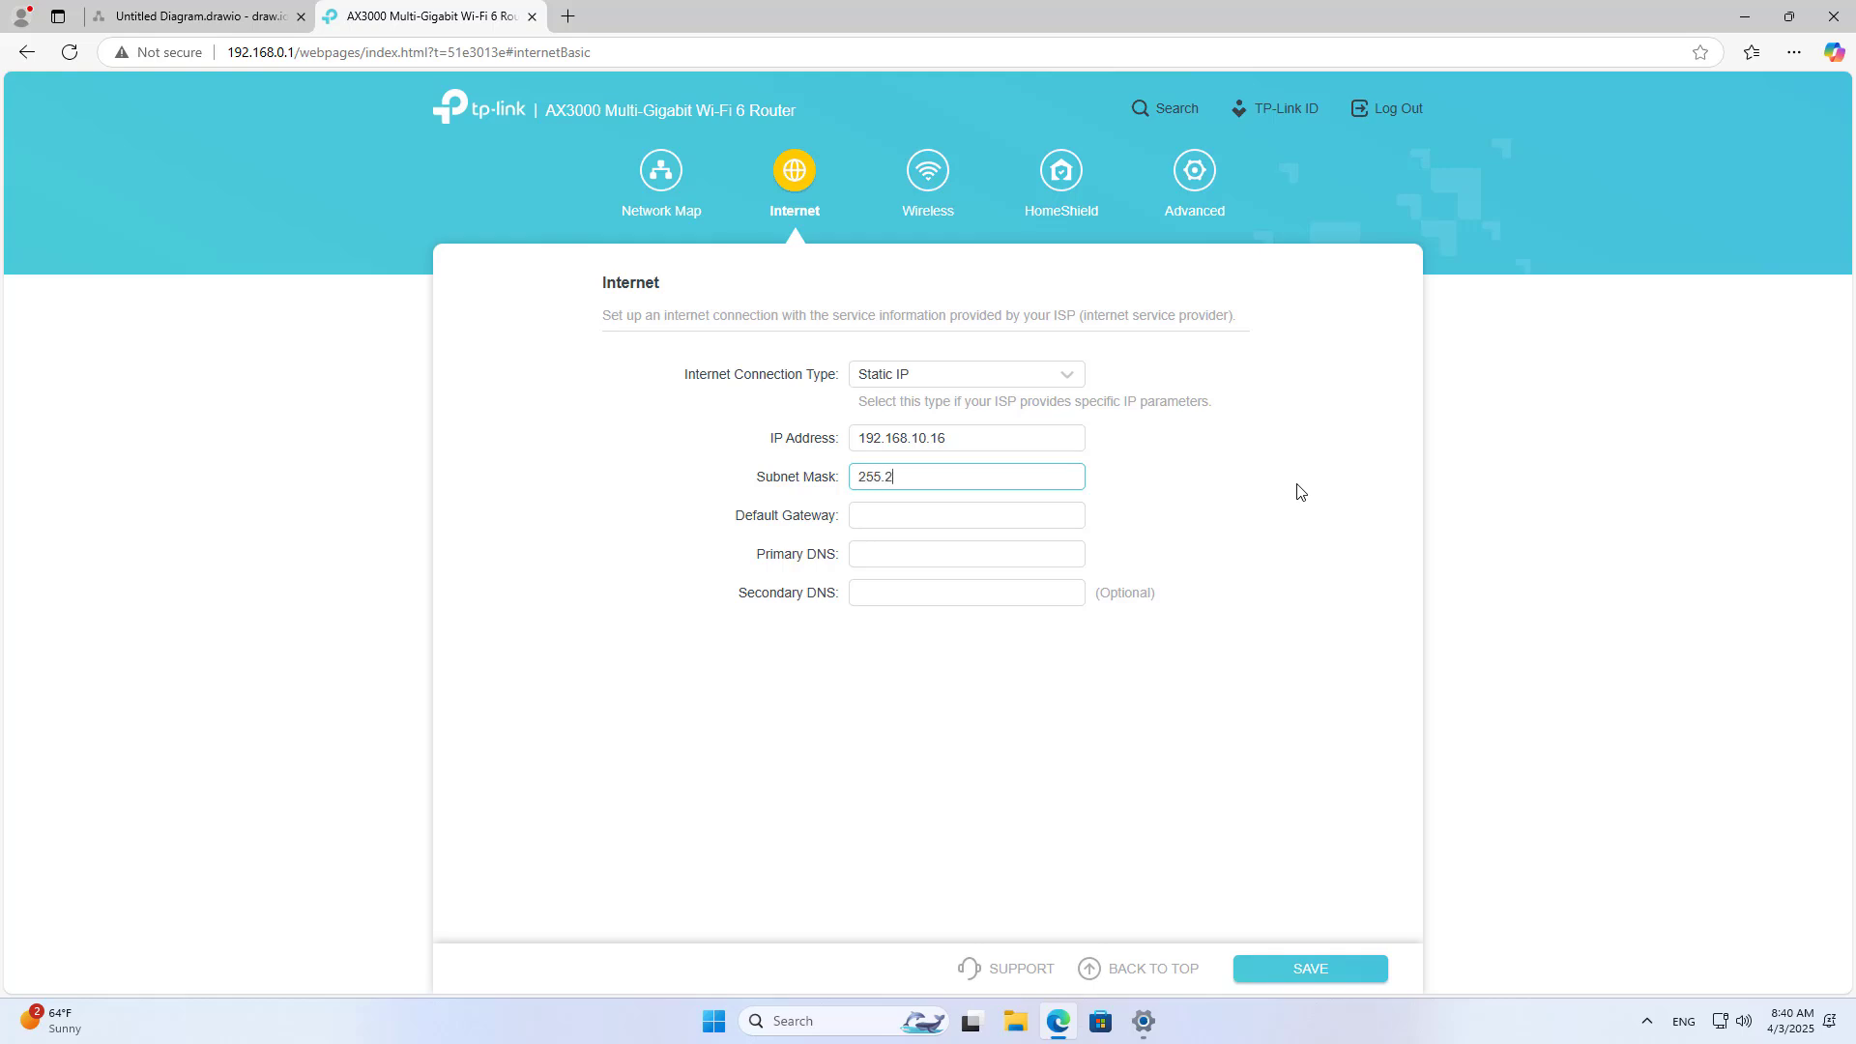
type("255.255.255.")
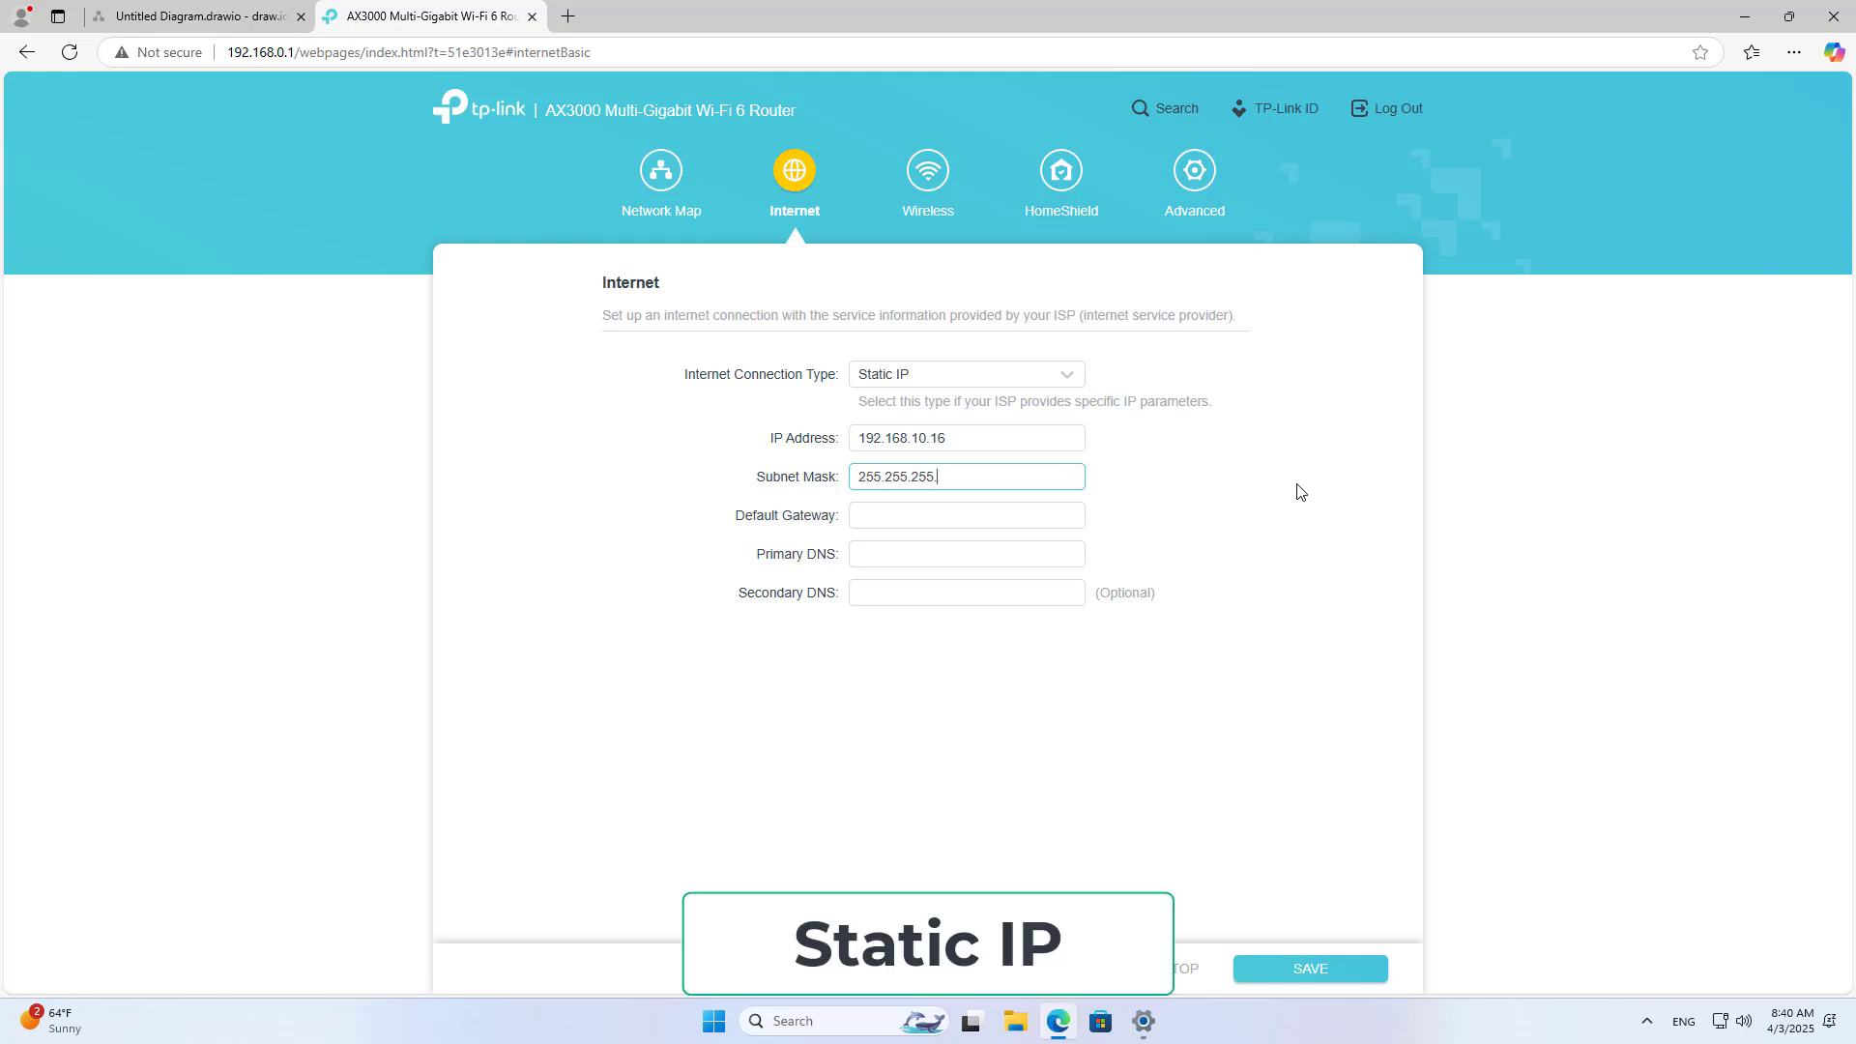
type("0")
left_click(919, 517)
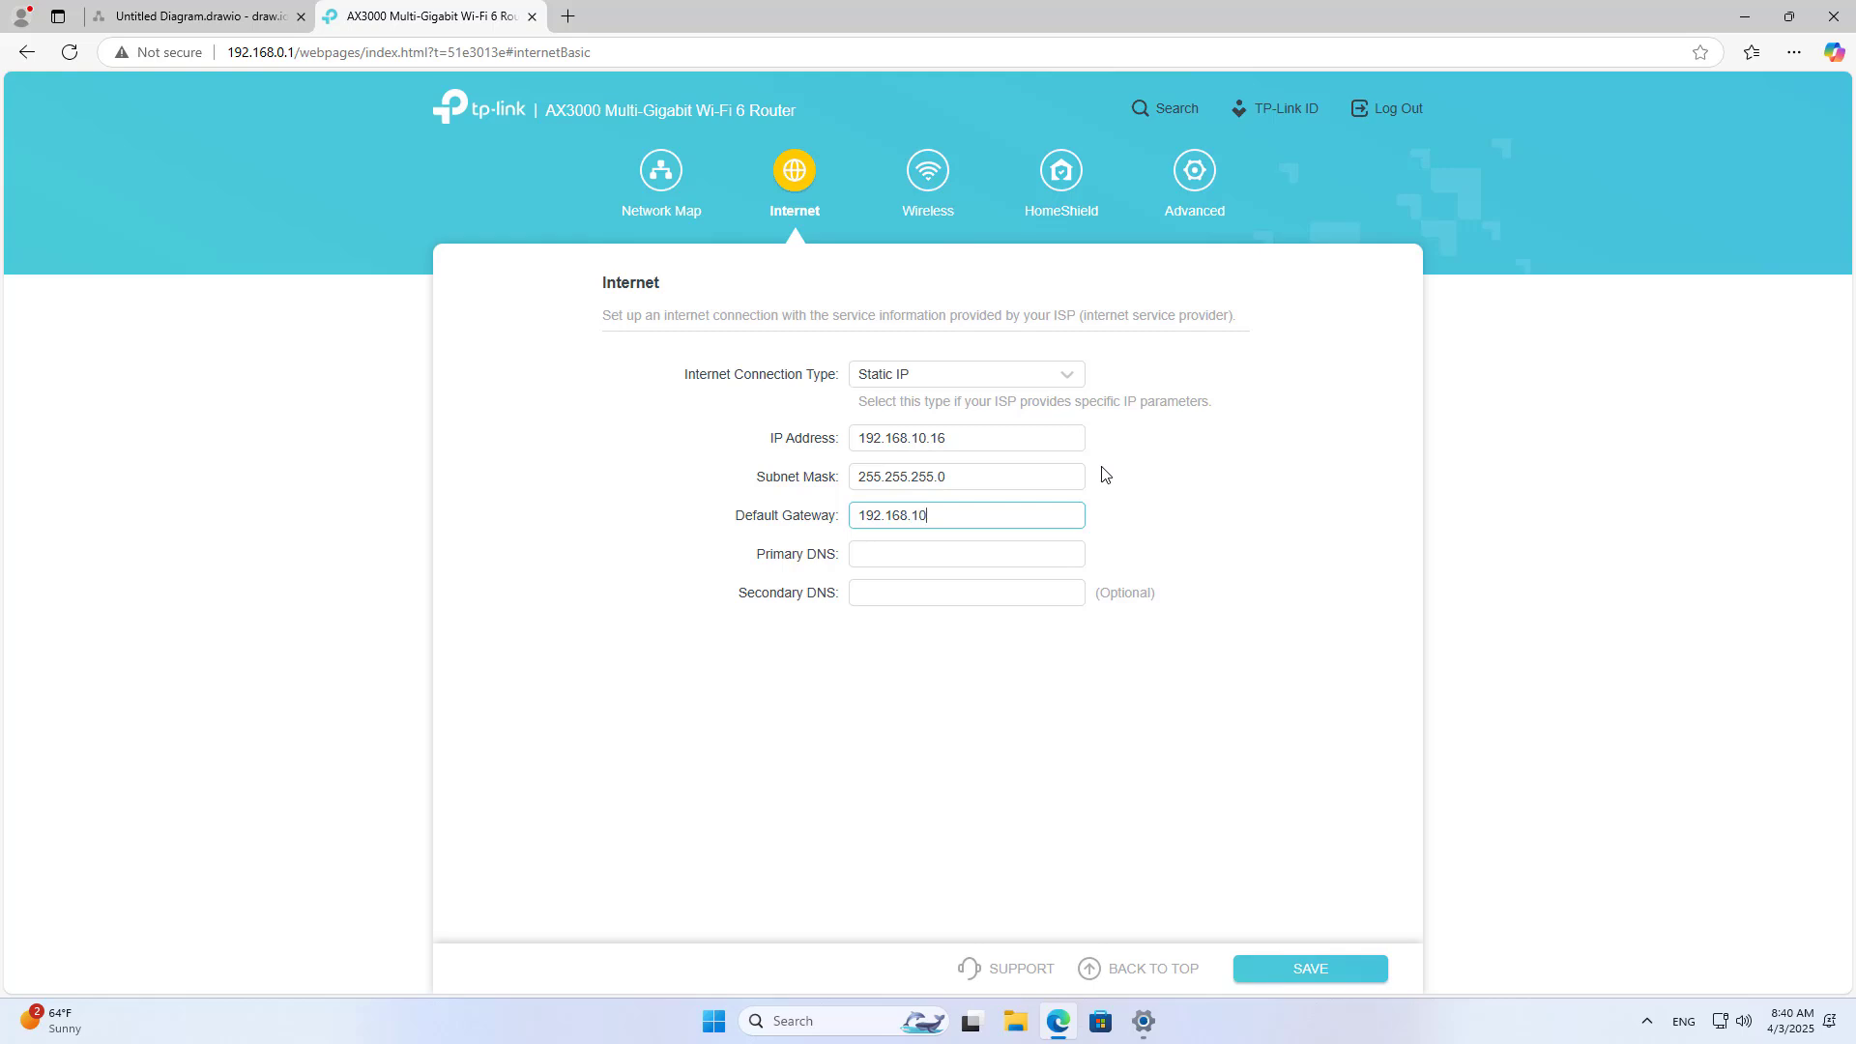
key("Tab")
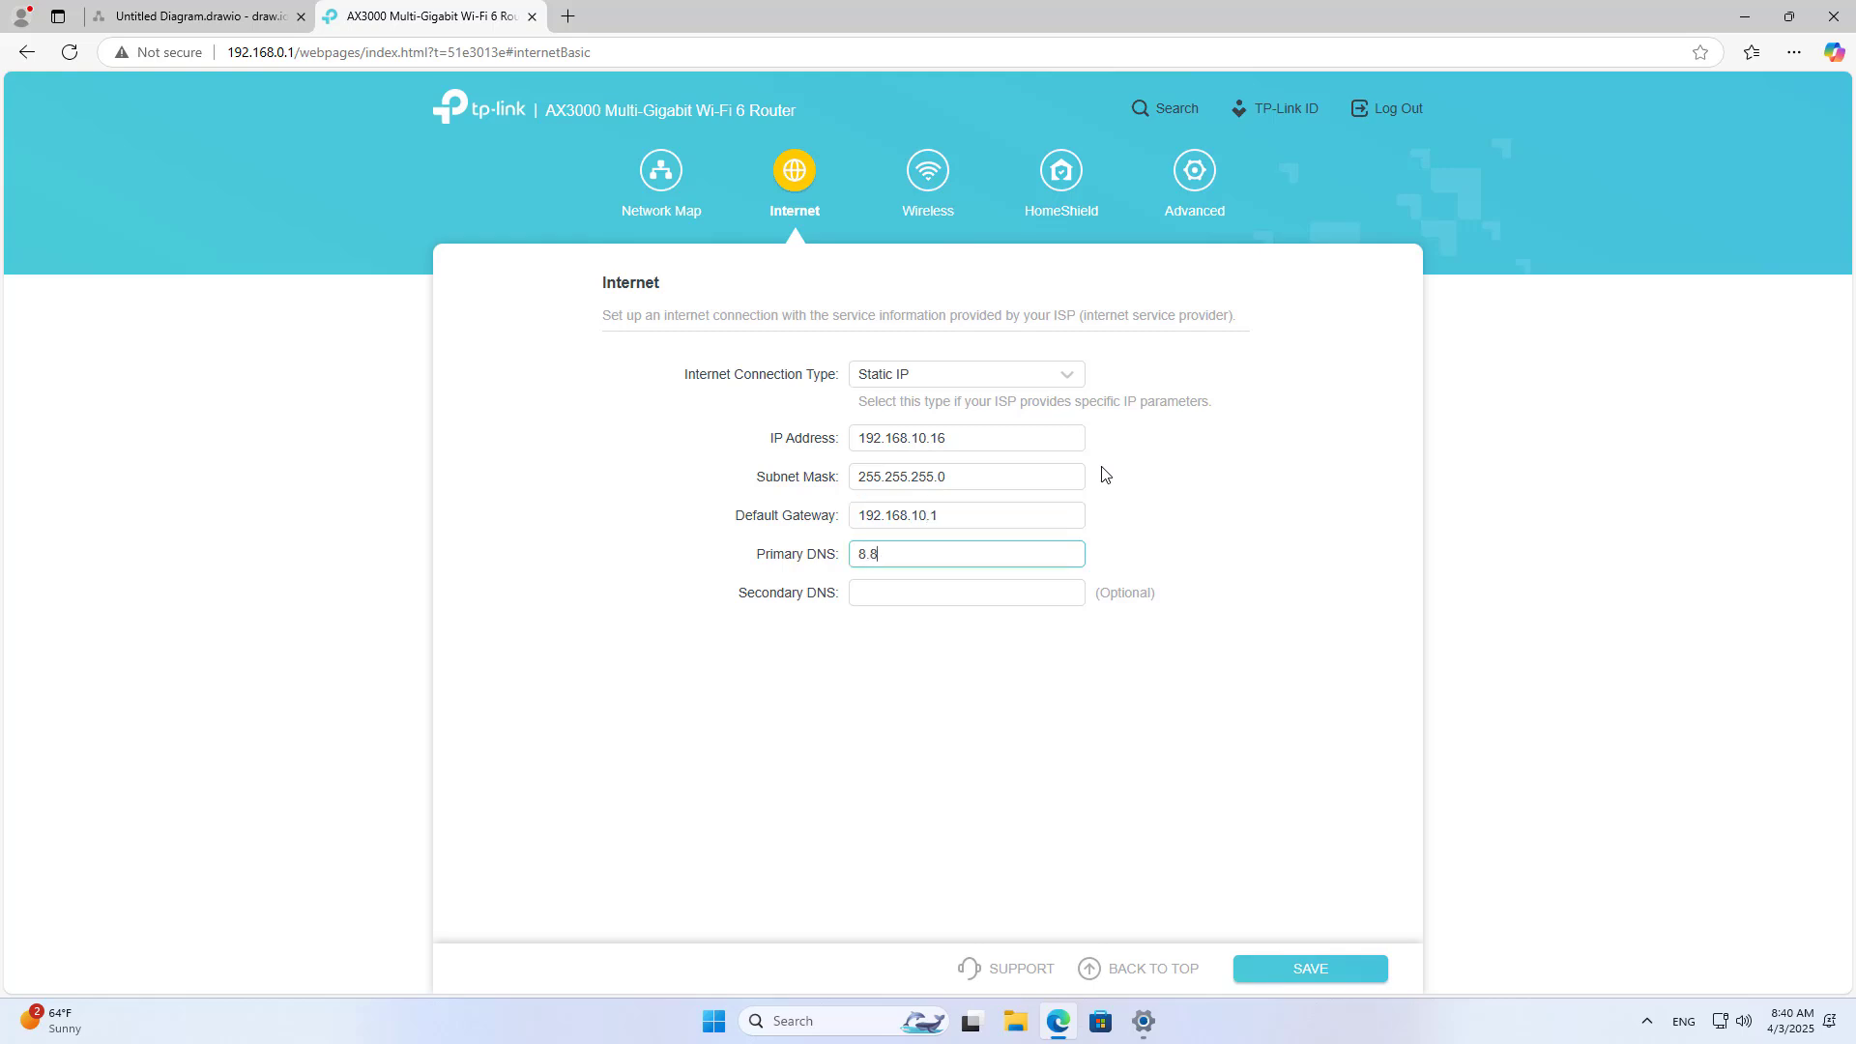
key("Tab")
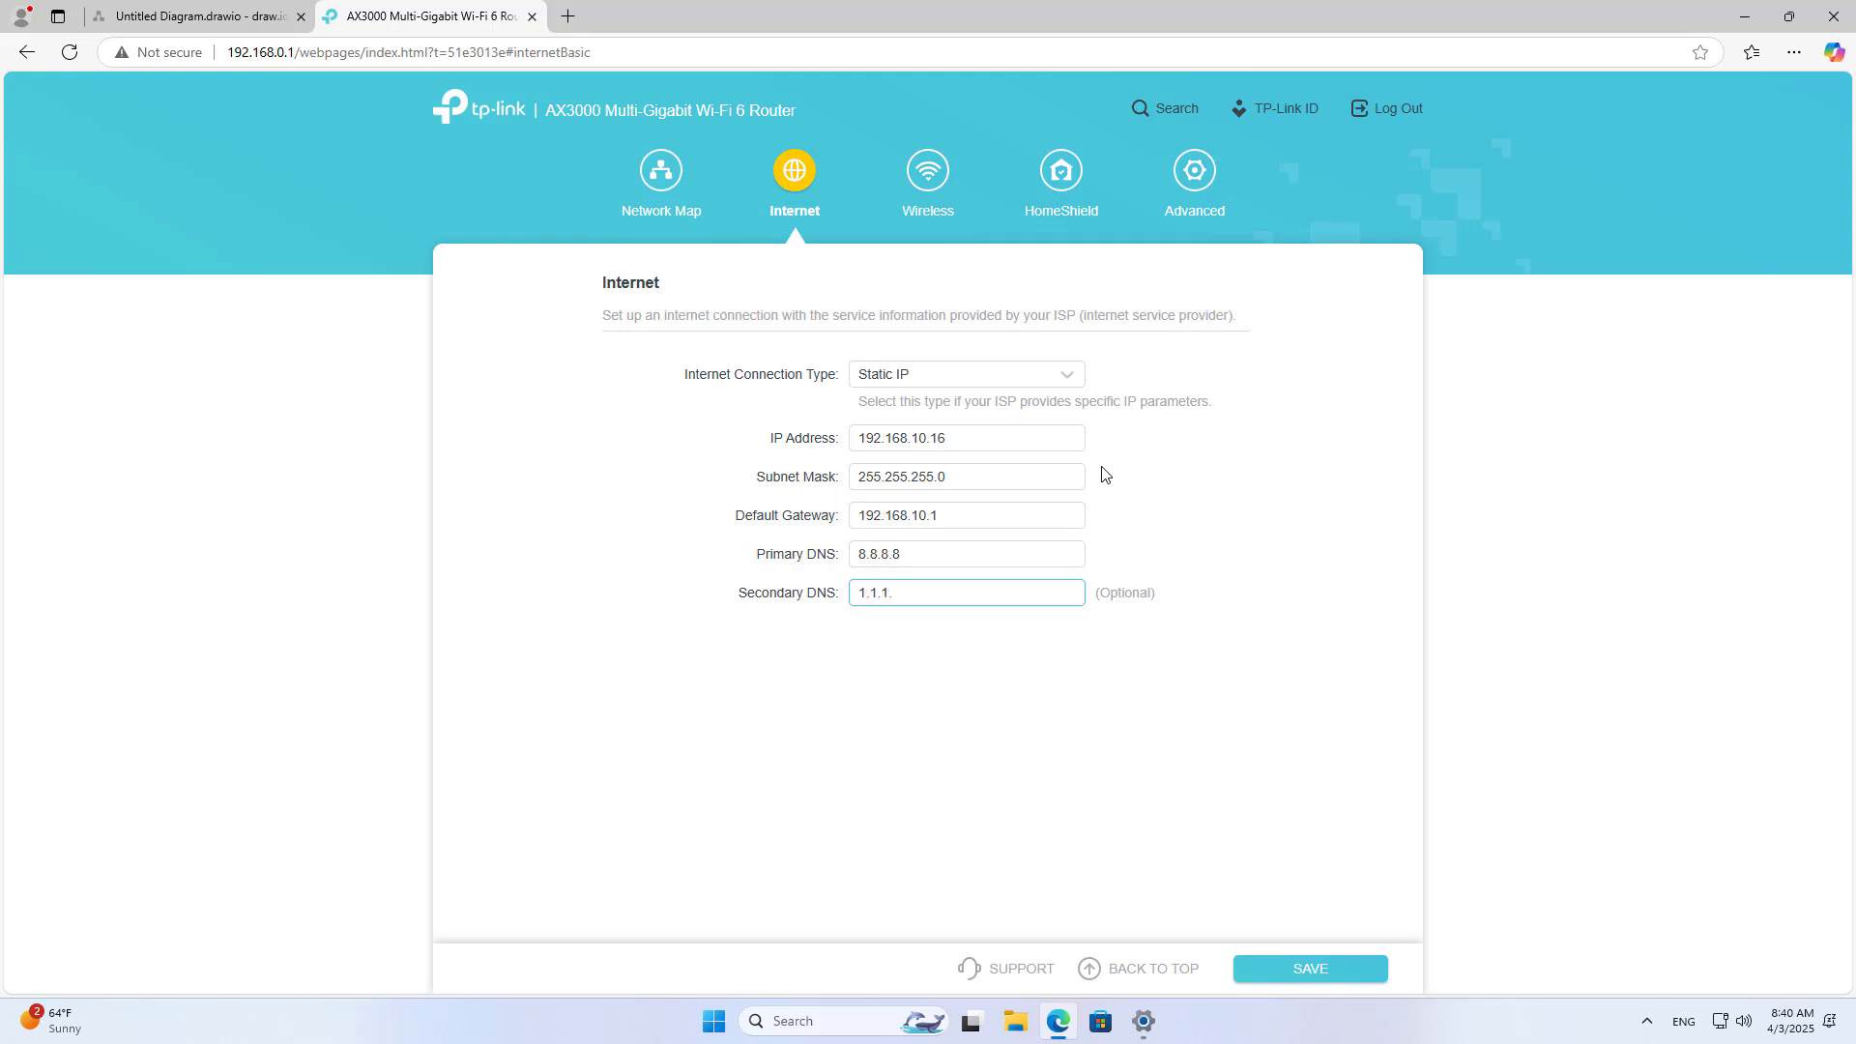
left_click_drag(900, 554, 844, 599)
left_click_drag(946, 438, 835, 438)
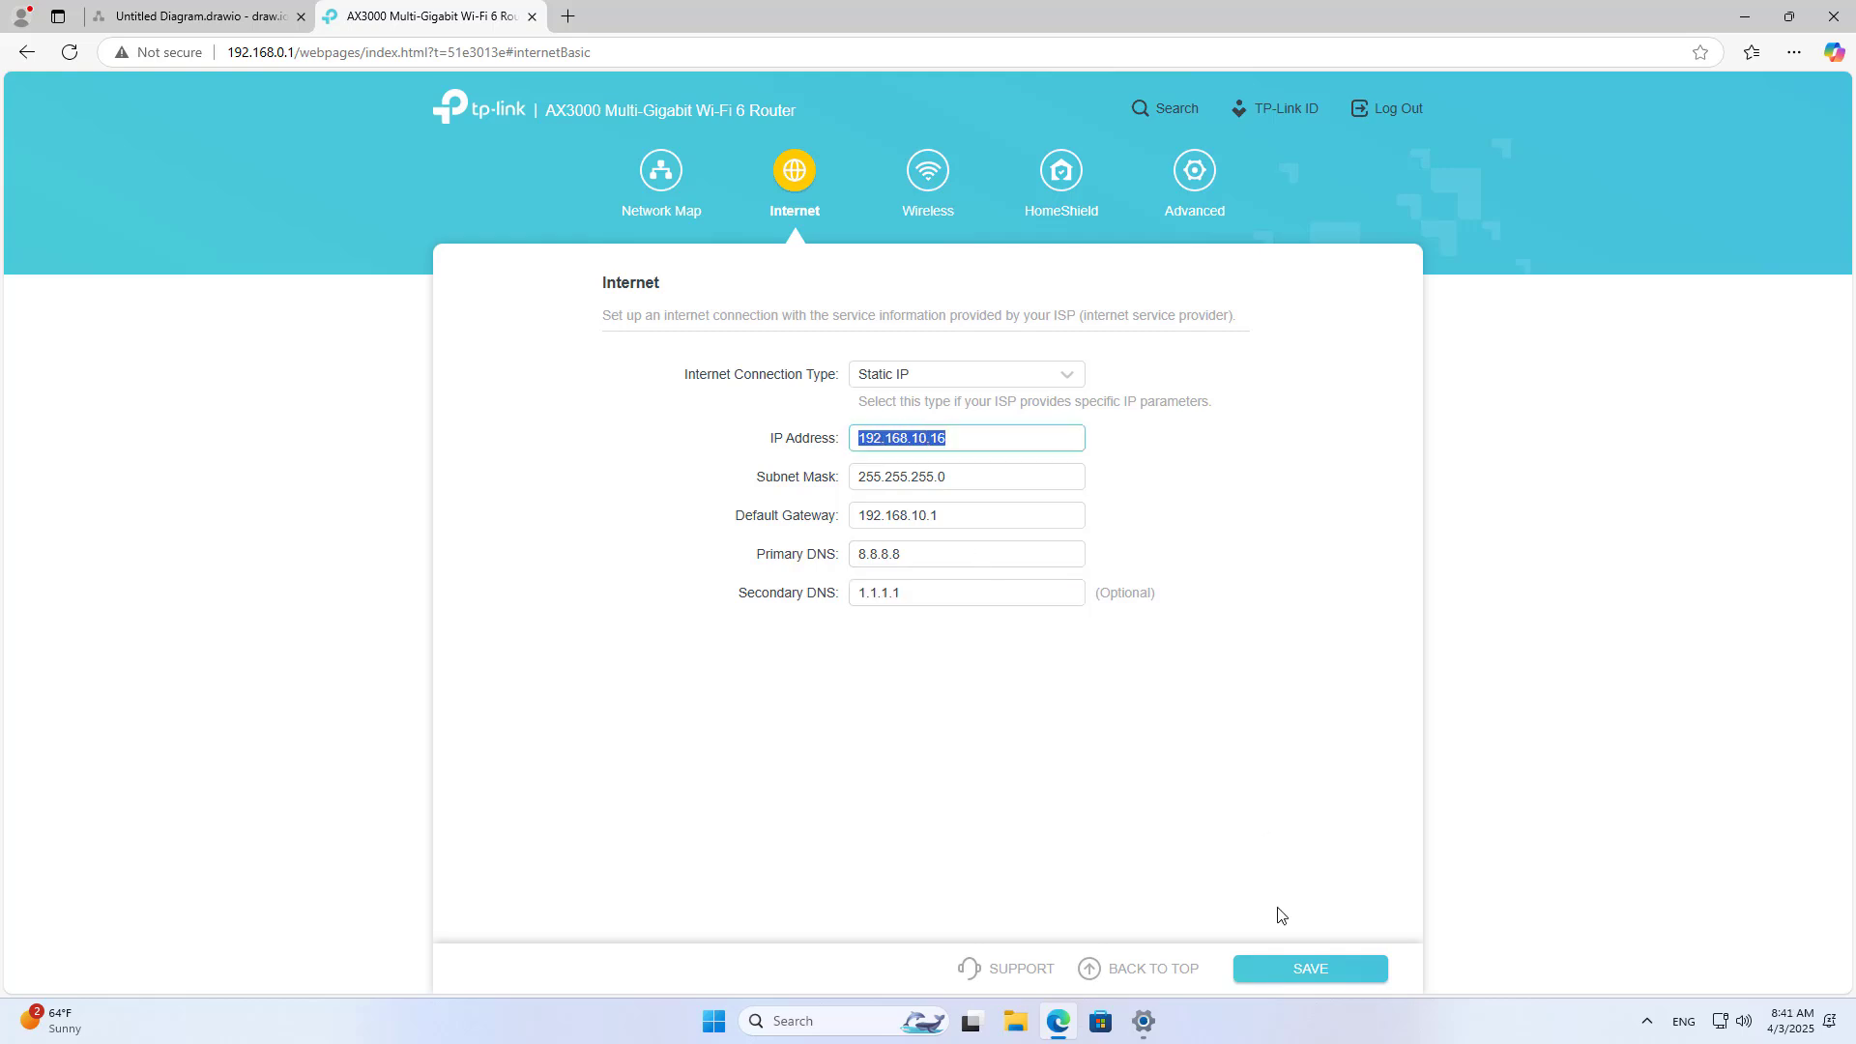
left_click(1292, 969)
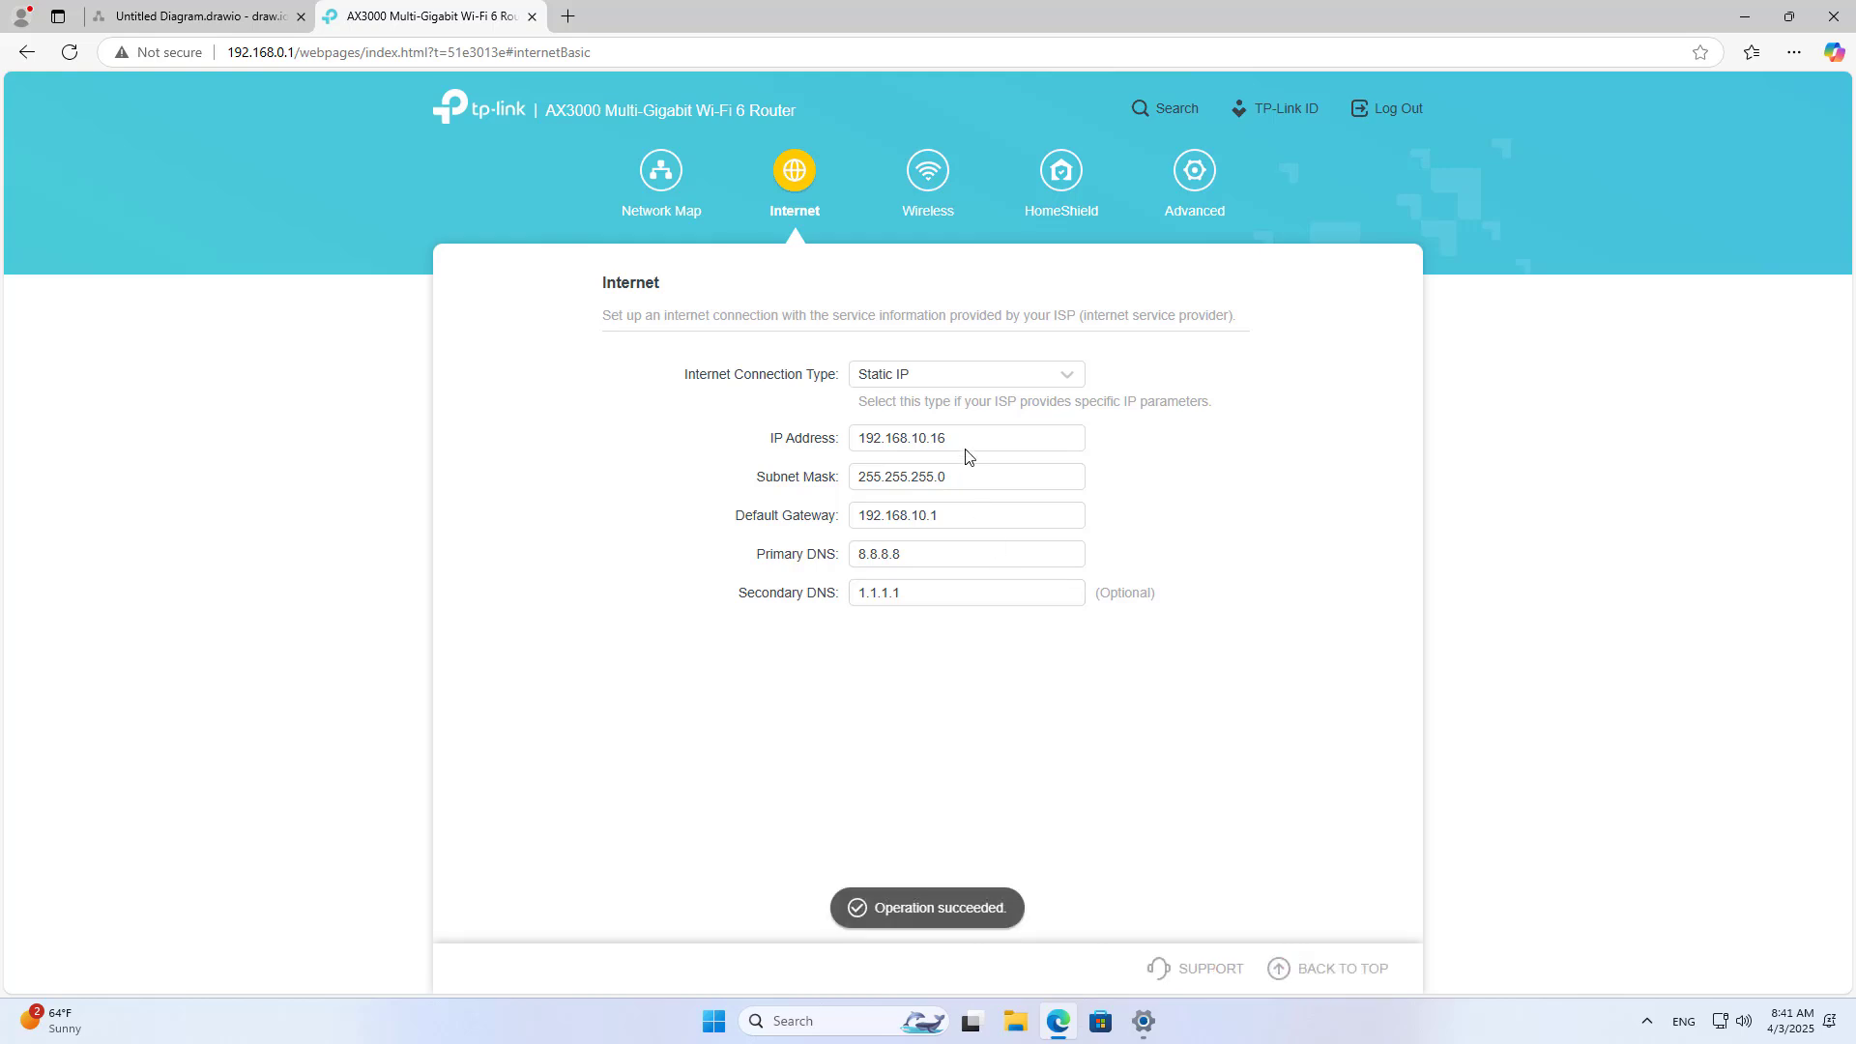
left_click_drag(967, 443, 857, 440)
Step: Duplicate the tp-link label into a 'WAN IP 192.168.10.16' label, widened to 110
left_click(264, 25)
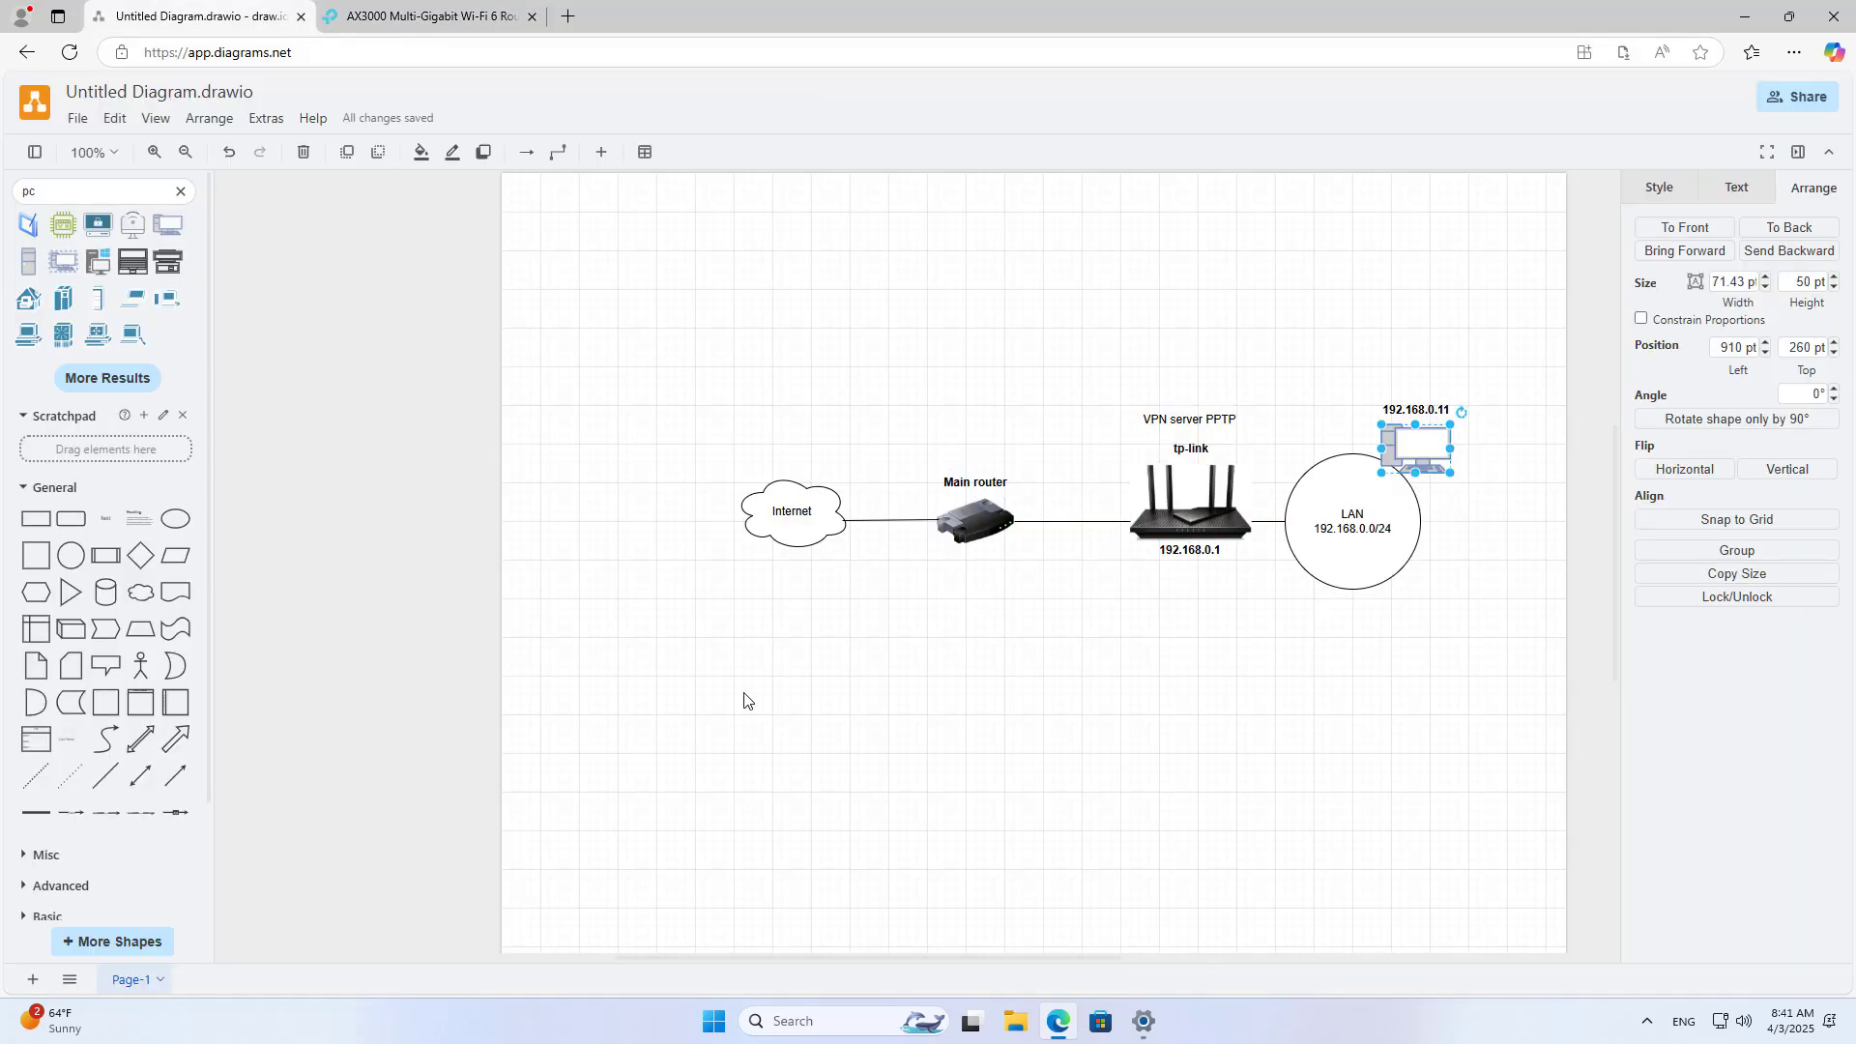
left_click(1189, 445)
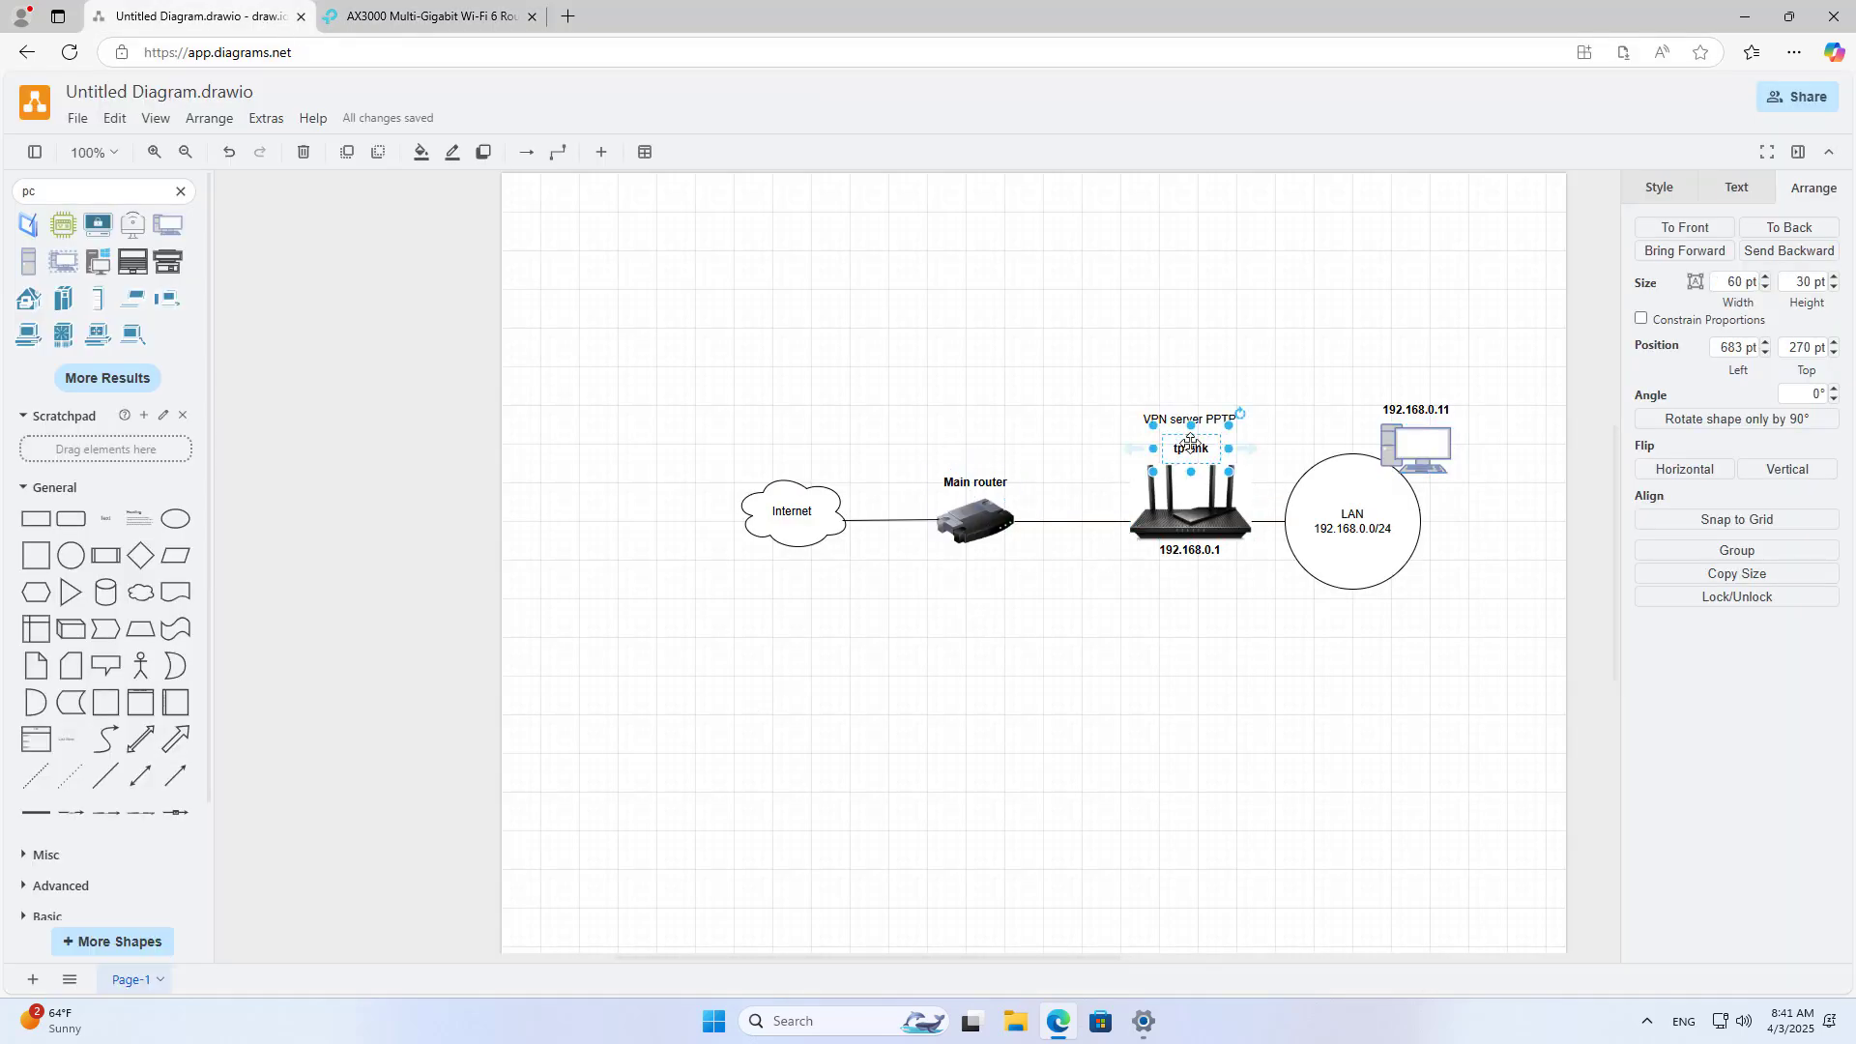
key("ctrl+d")
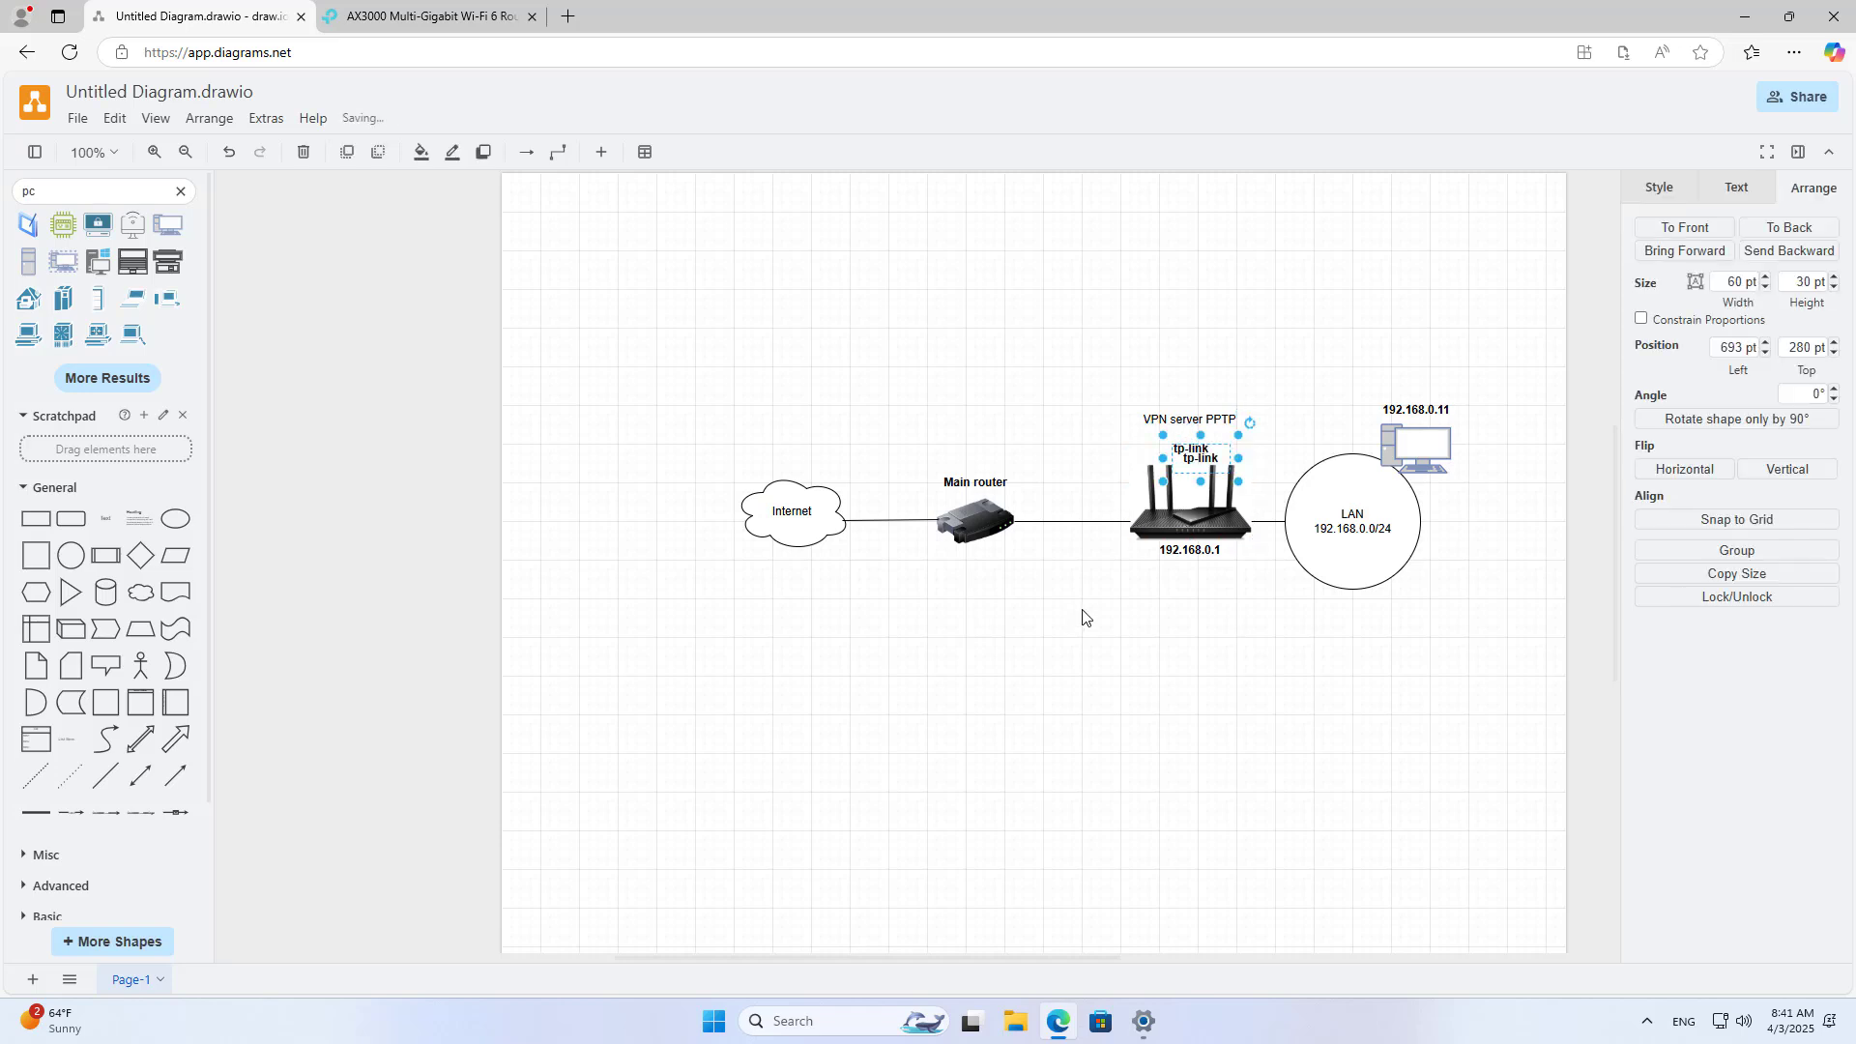
left_click_drag(1193, 458, 1074, 599)
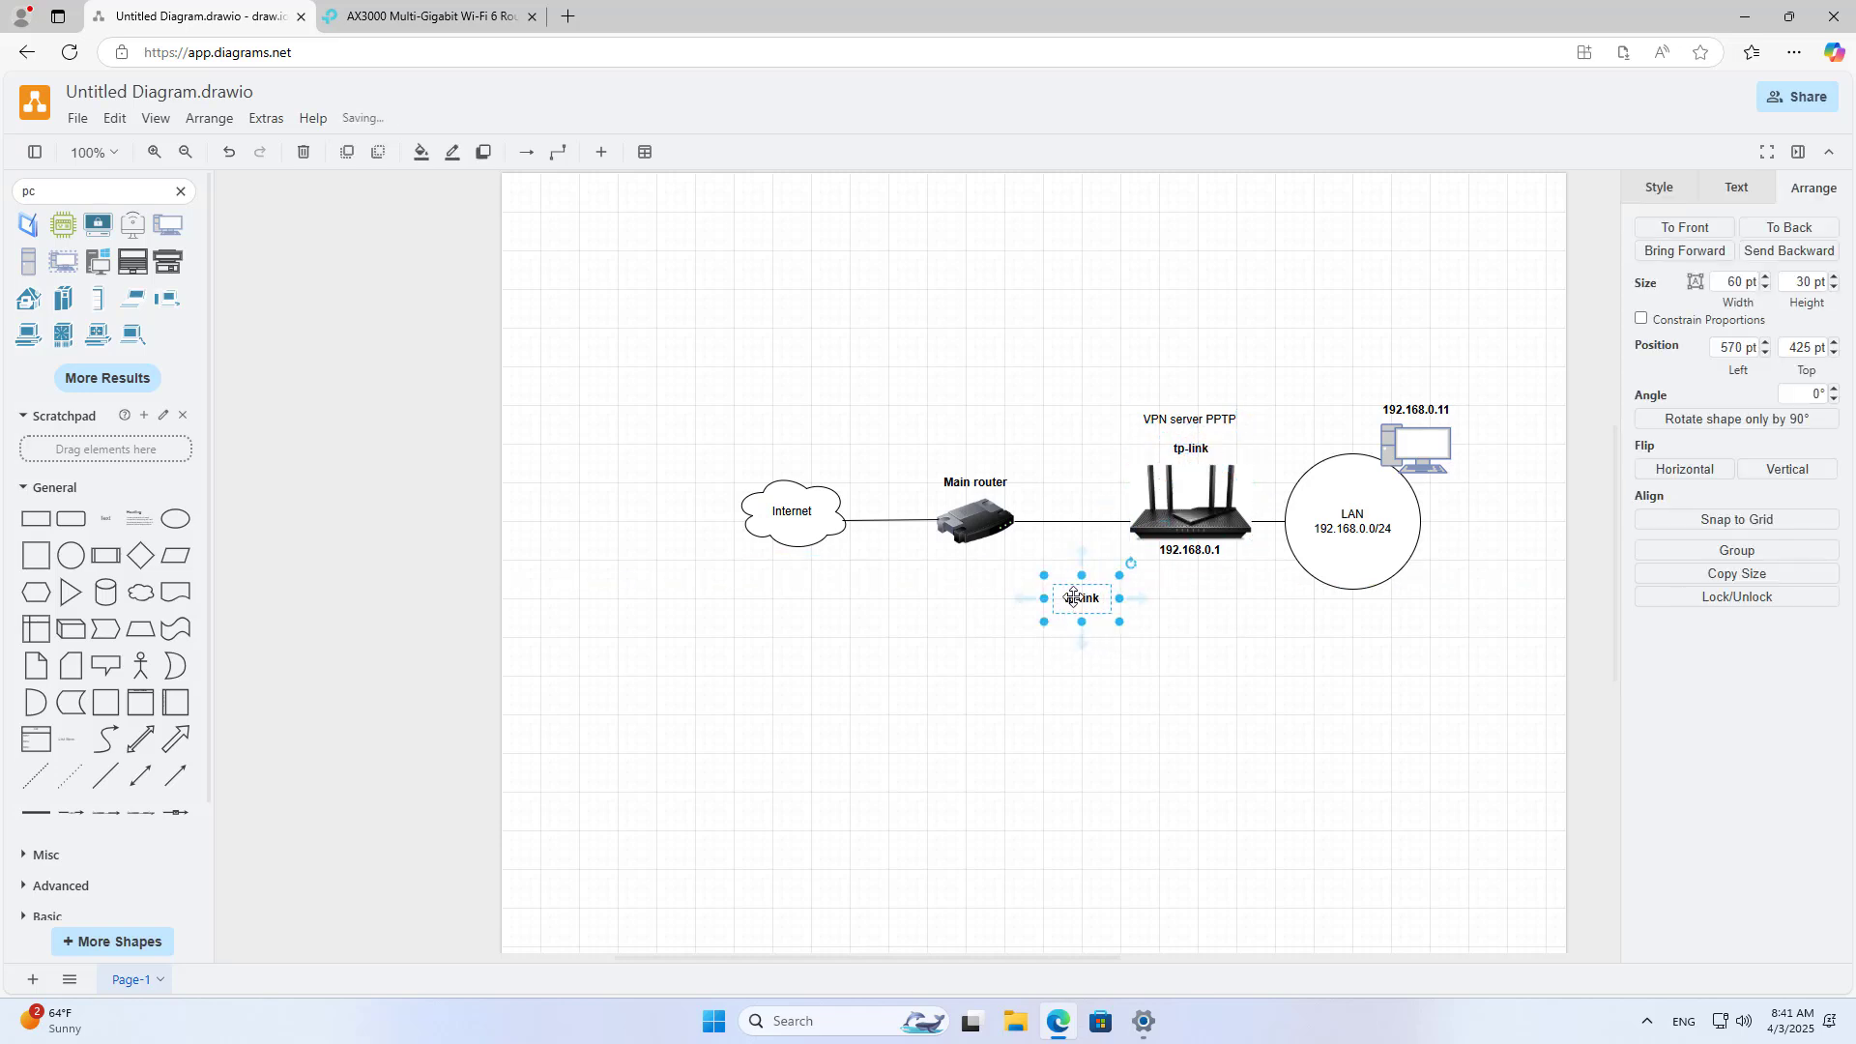
key("F2")
type("WAN ")
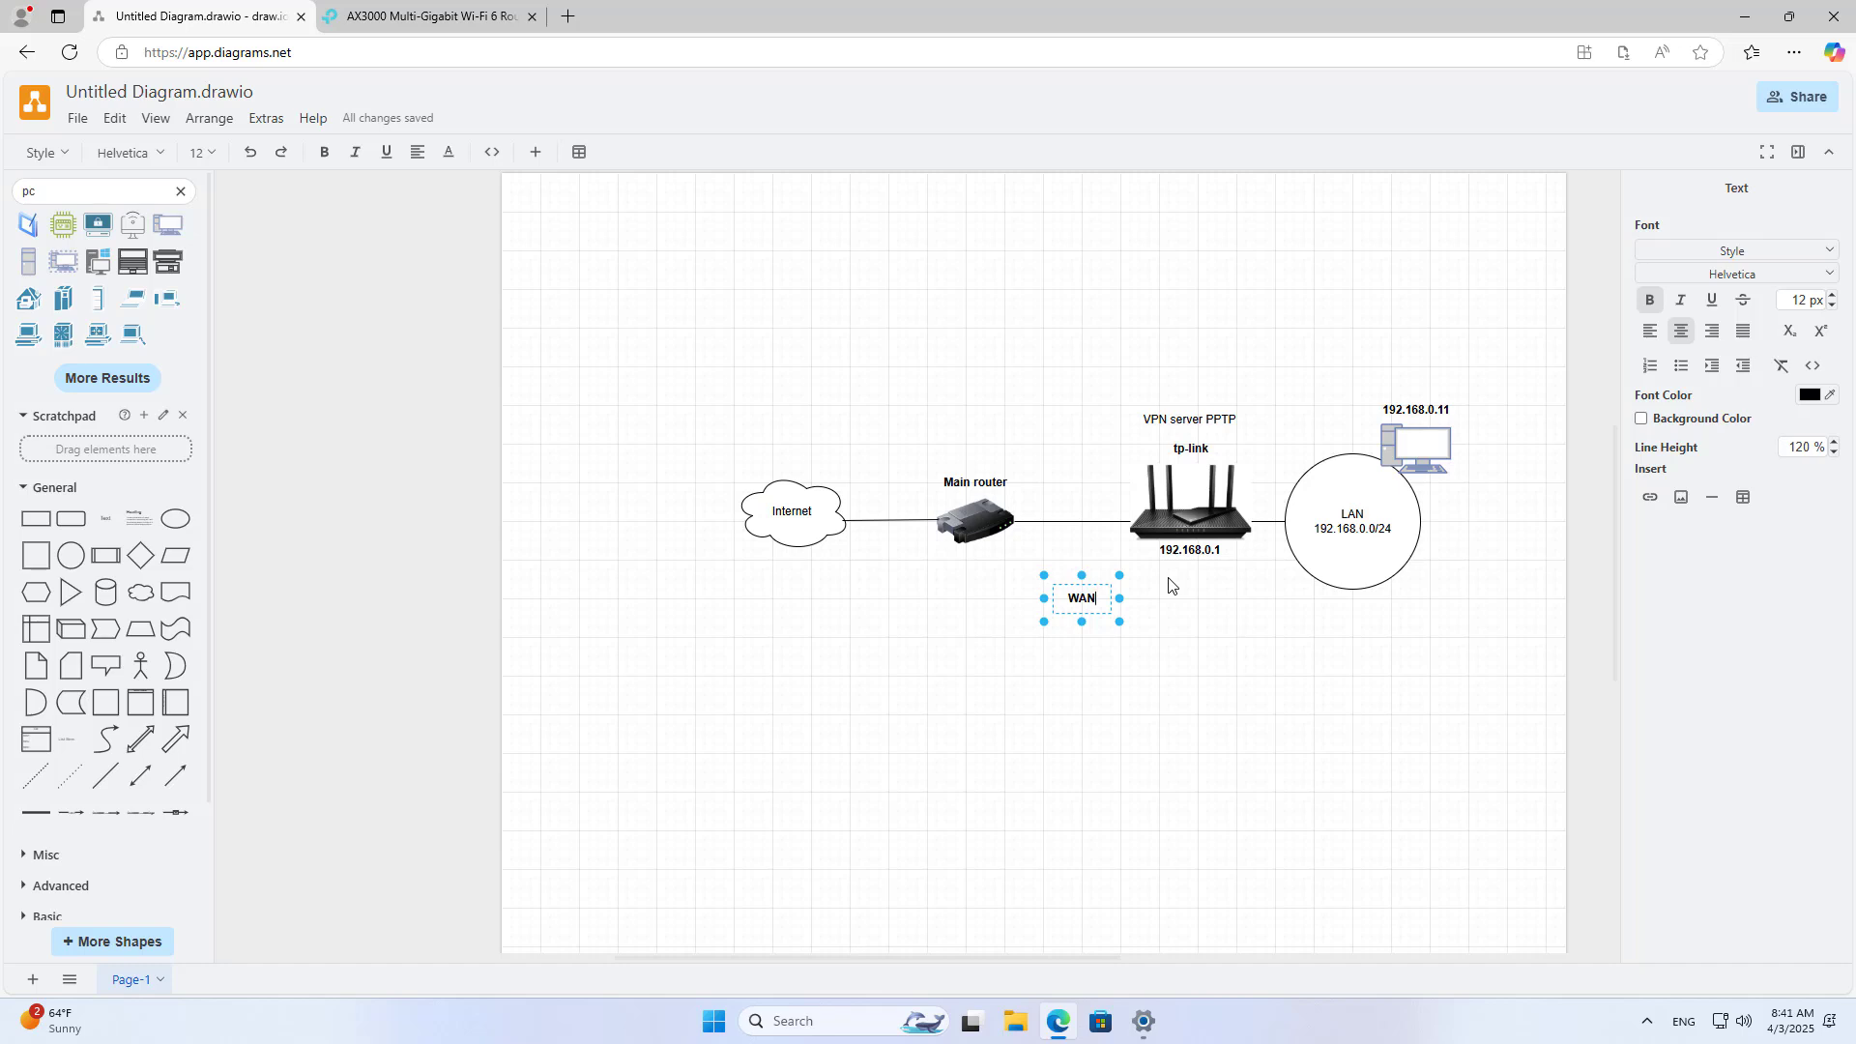
type("IP")
key("Return")
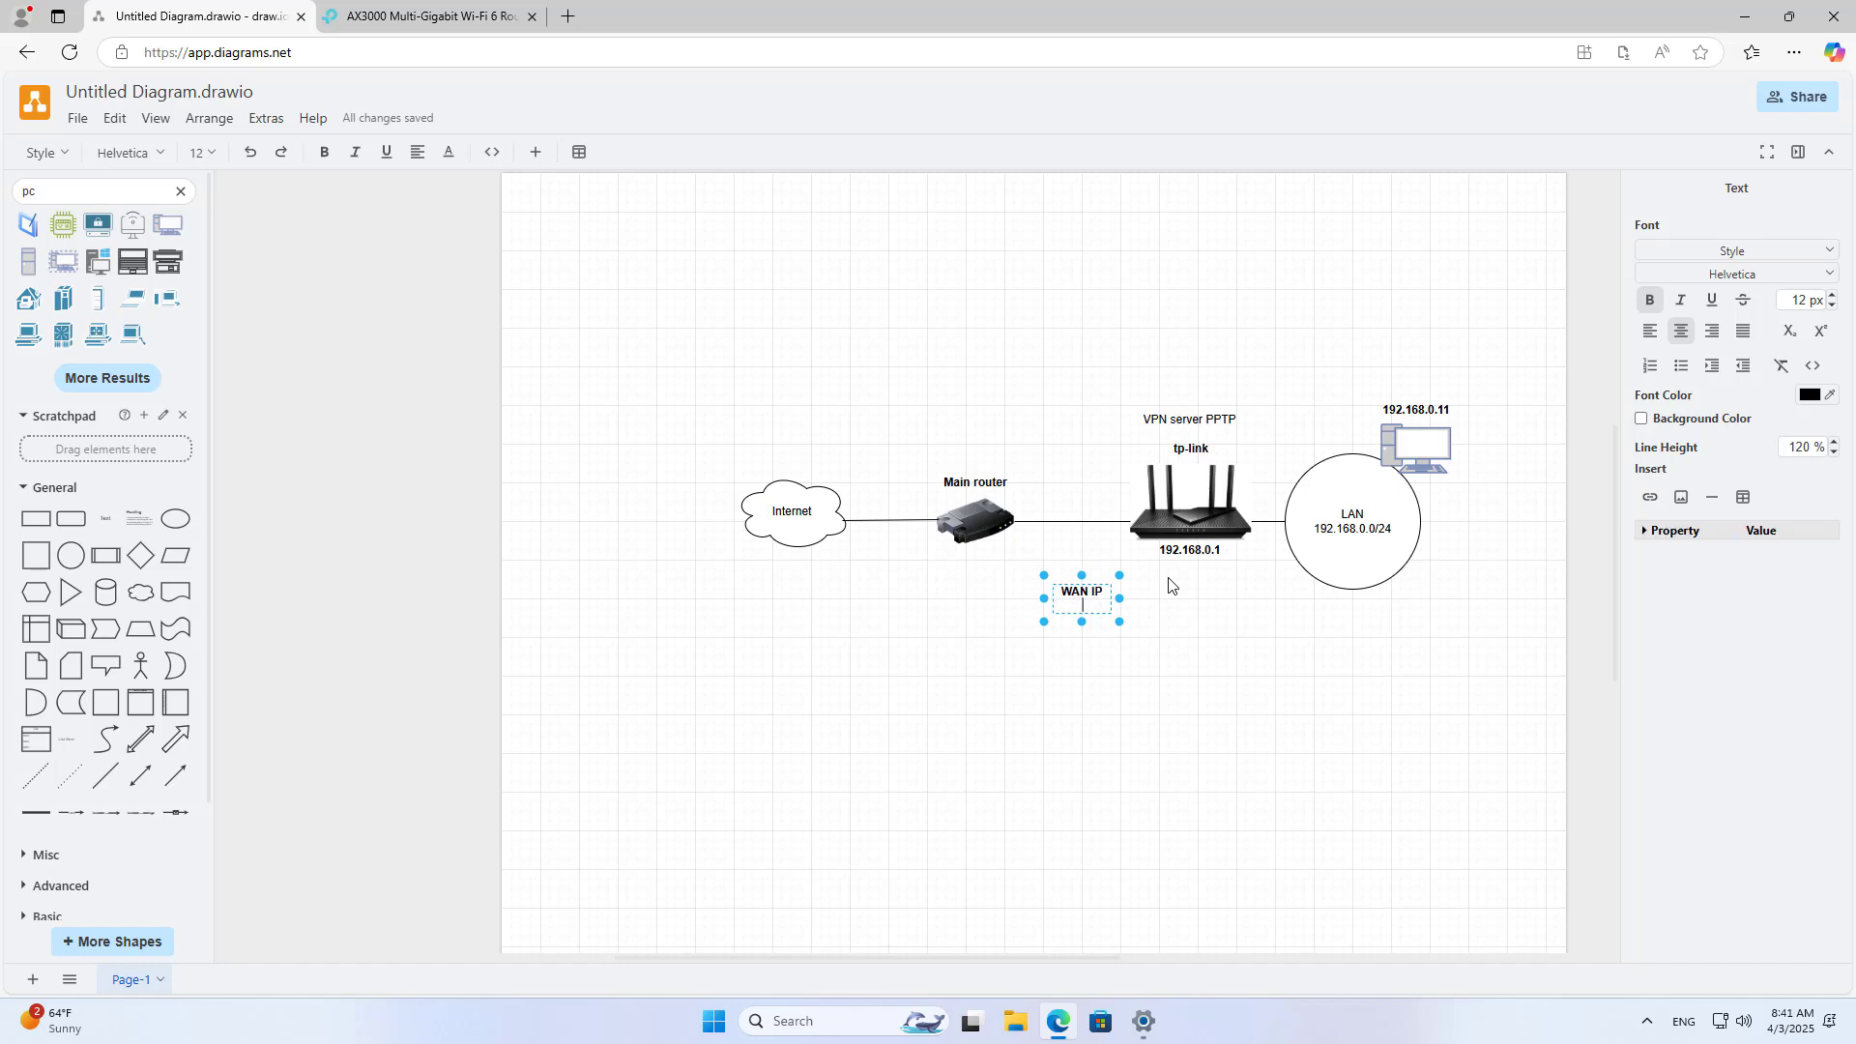
type("192.168.10.16")
left_click_drag(1119, 598, 1171, 601)
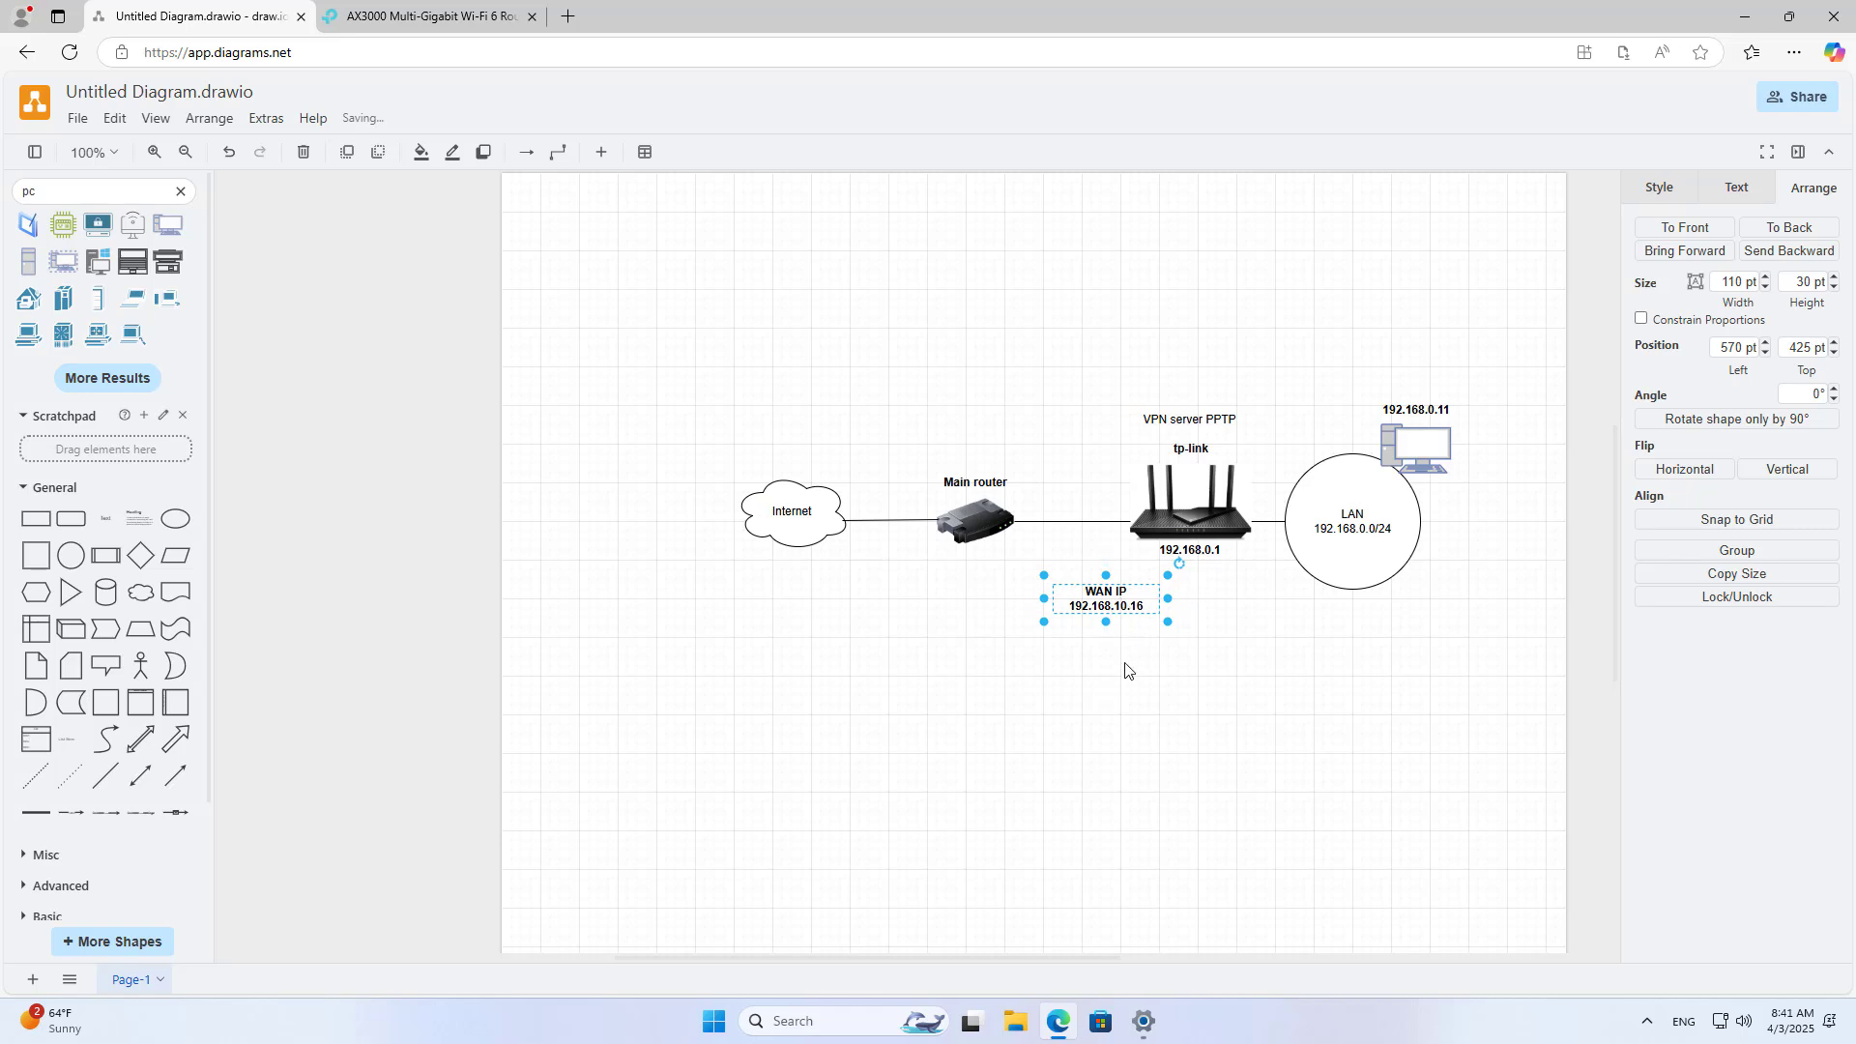
Step: Connect a straight arrow from the tp-link router to the WAN IP label
left_click(176, 775)
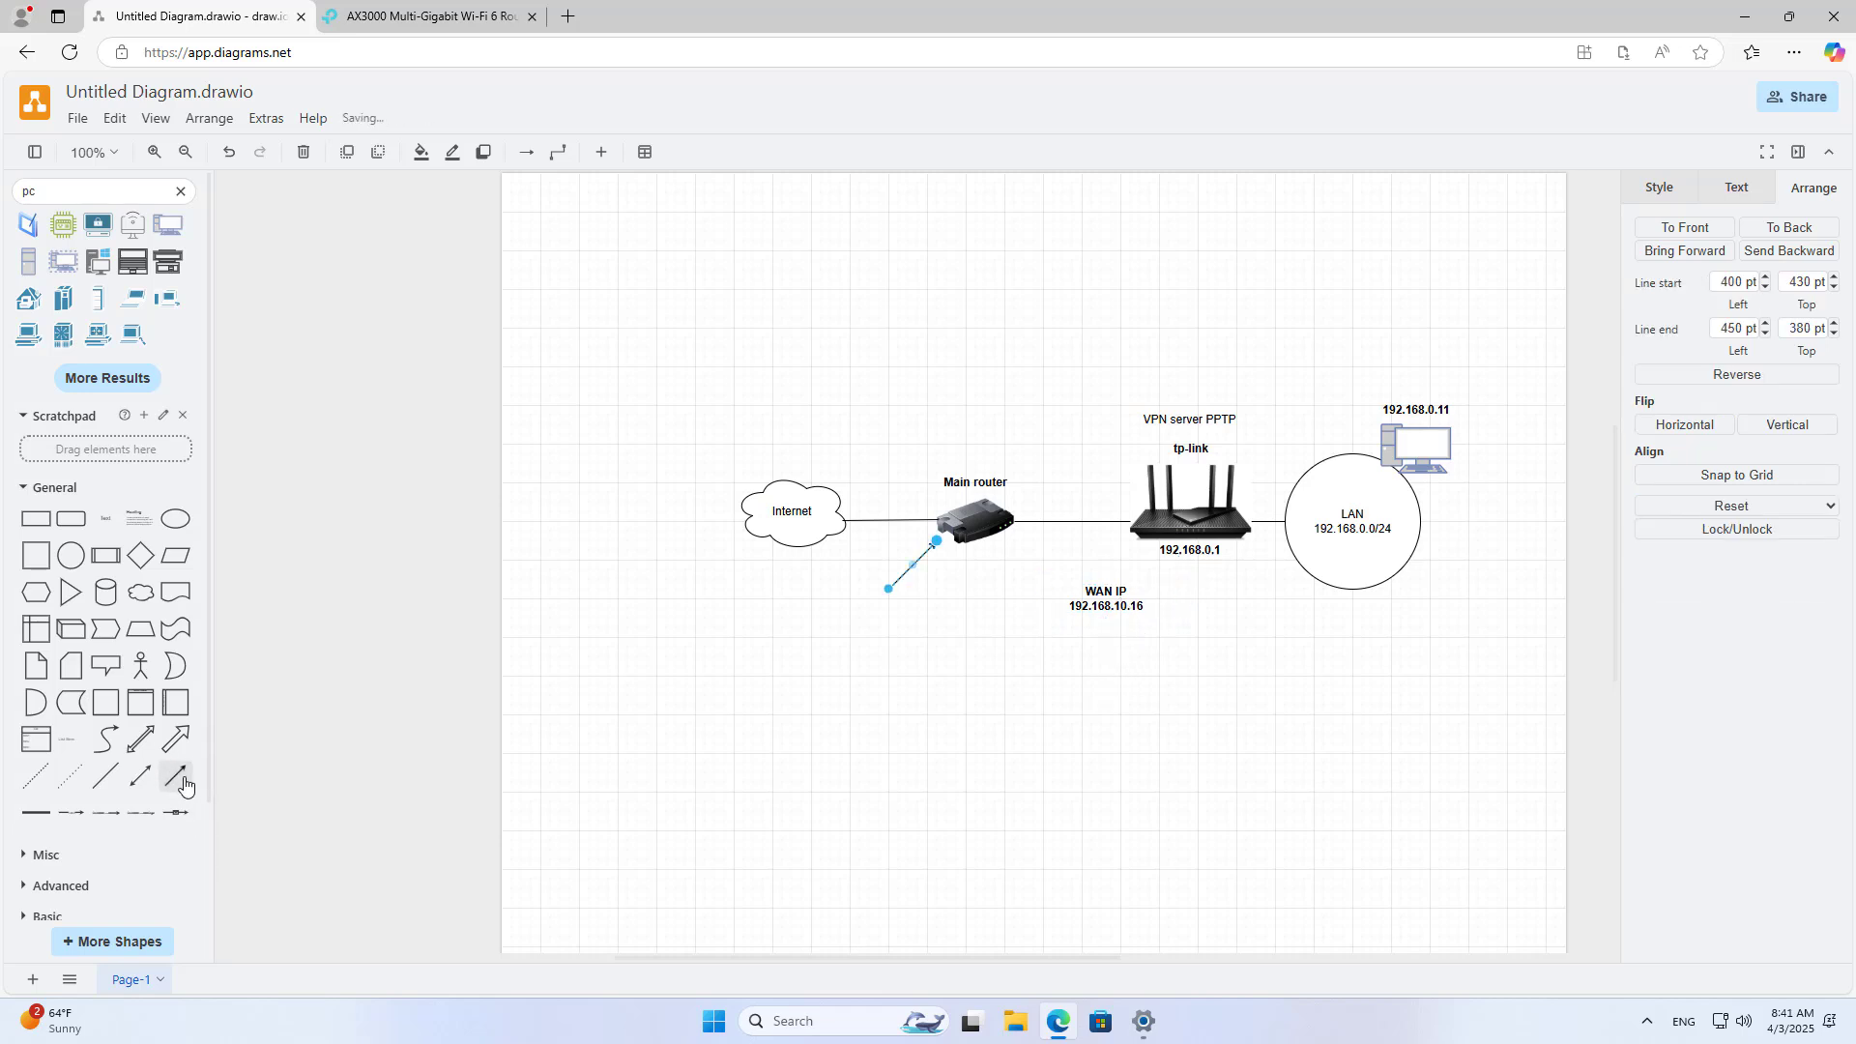
left_click_drag(889, 591, 1128, 521)
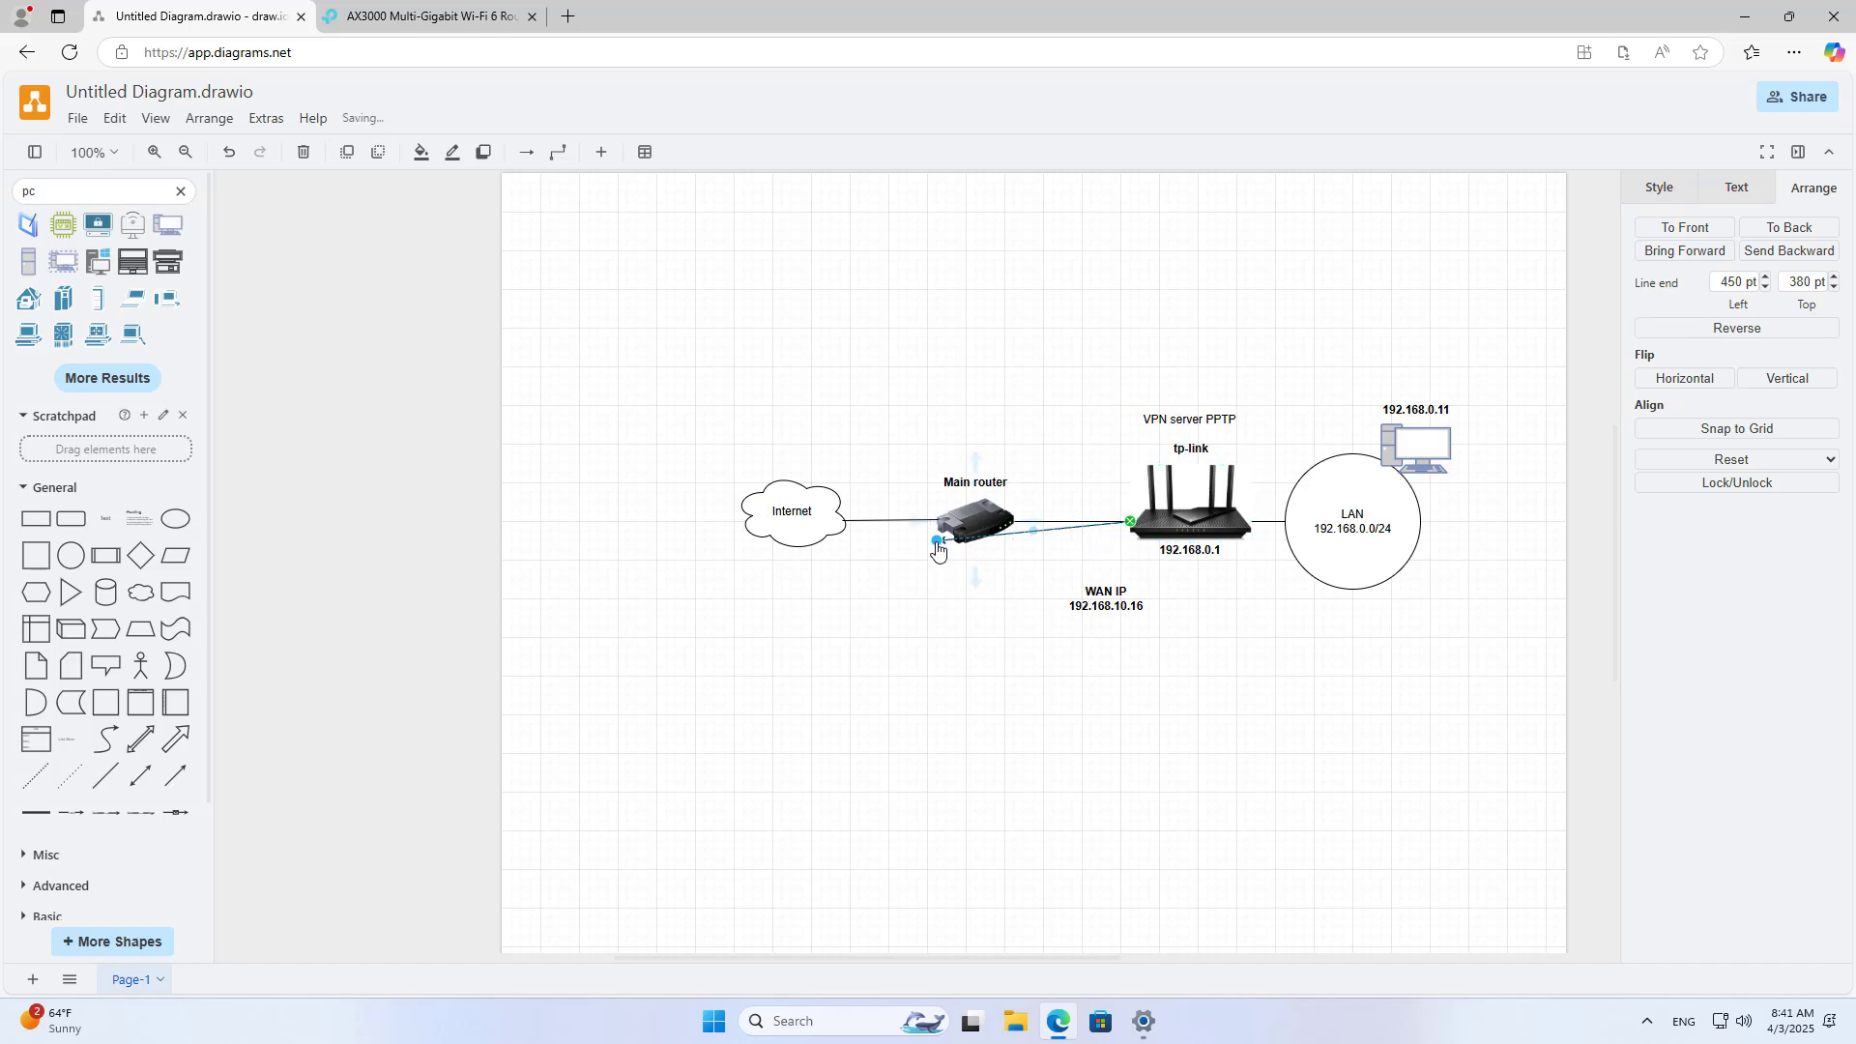
left_click_drag(974, 553, 1108, 592)
left_click(1082, 721)
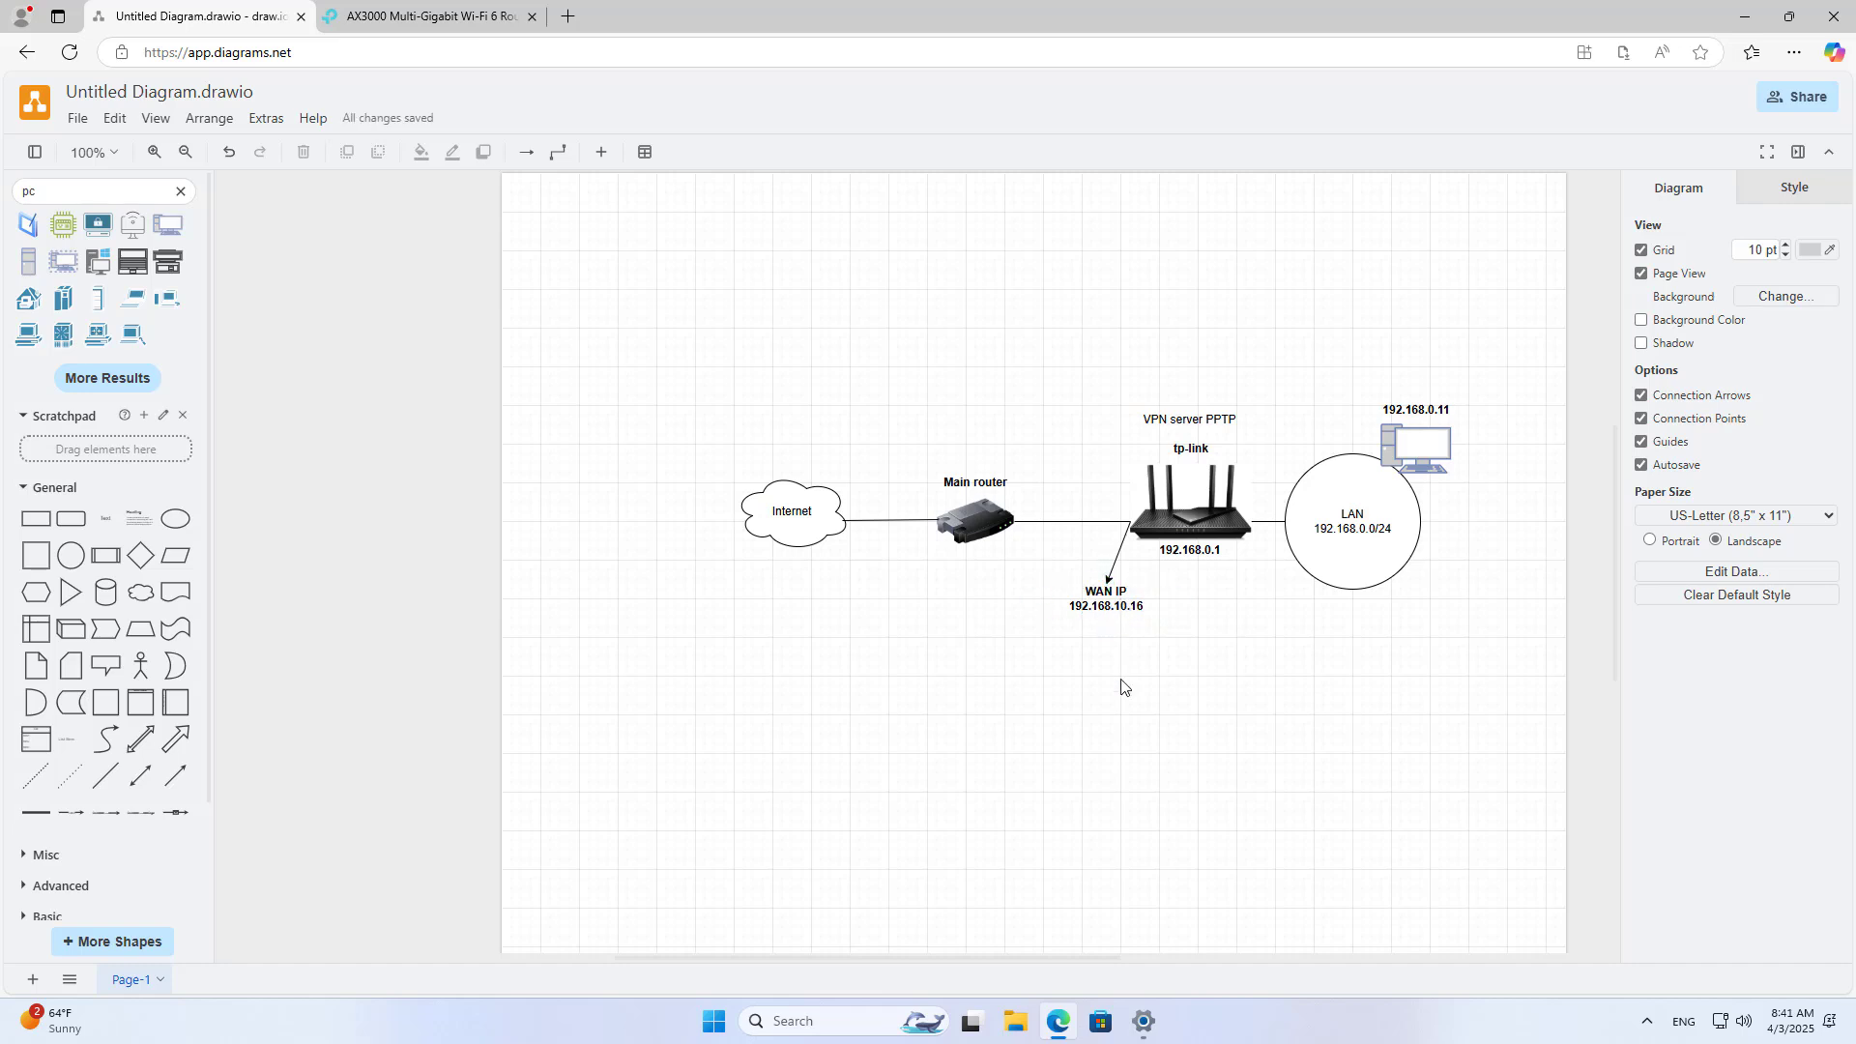
Step: Copy the WAN IP label leftward and retype it as 'Gateway 192.168.10.1'
left_click(1103, 611)
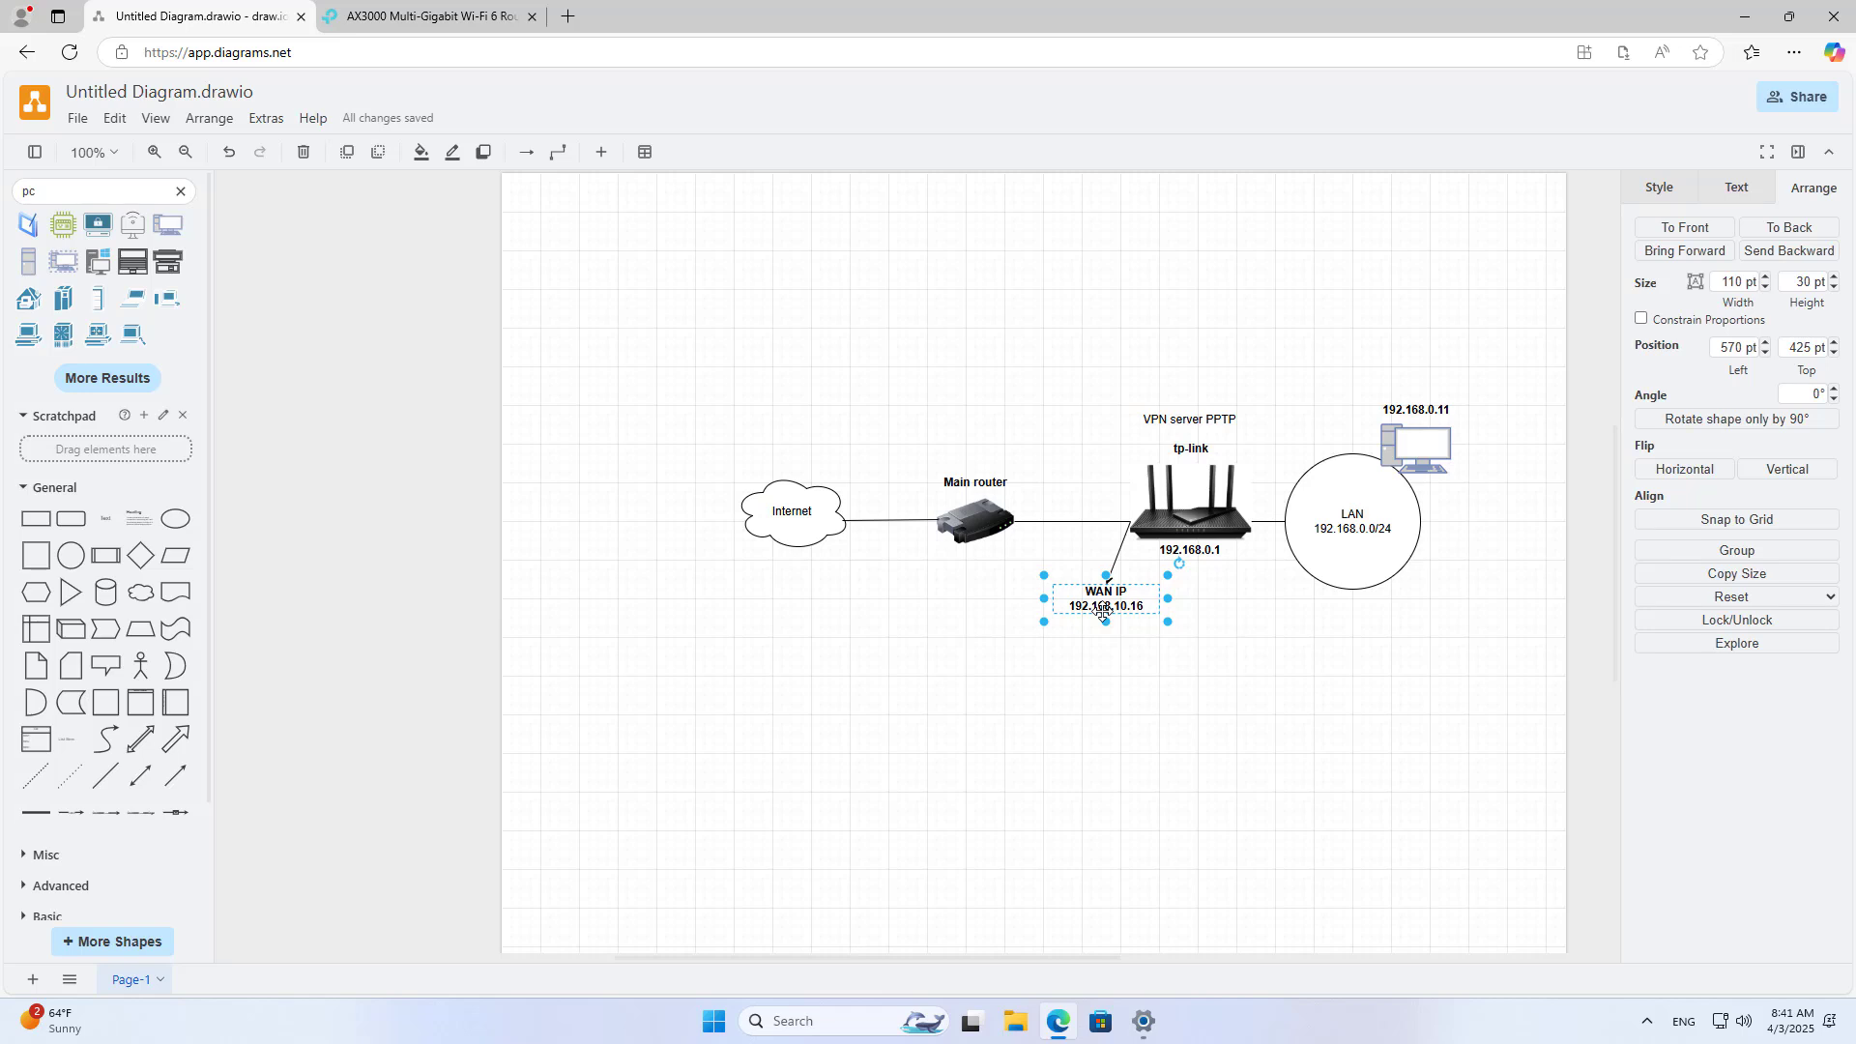
left_click_drag(1103, 611, 981, 592)
double_click(1001, 595)
left_click(1023, 592)
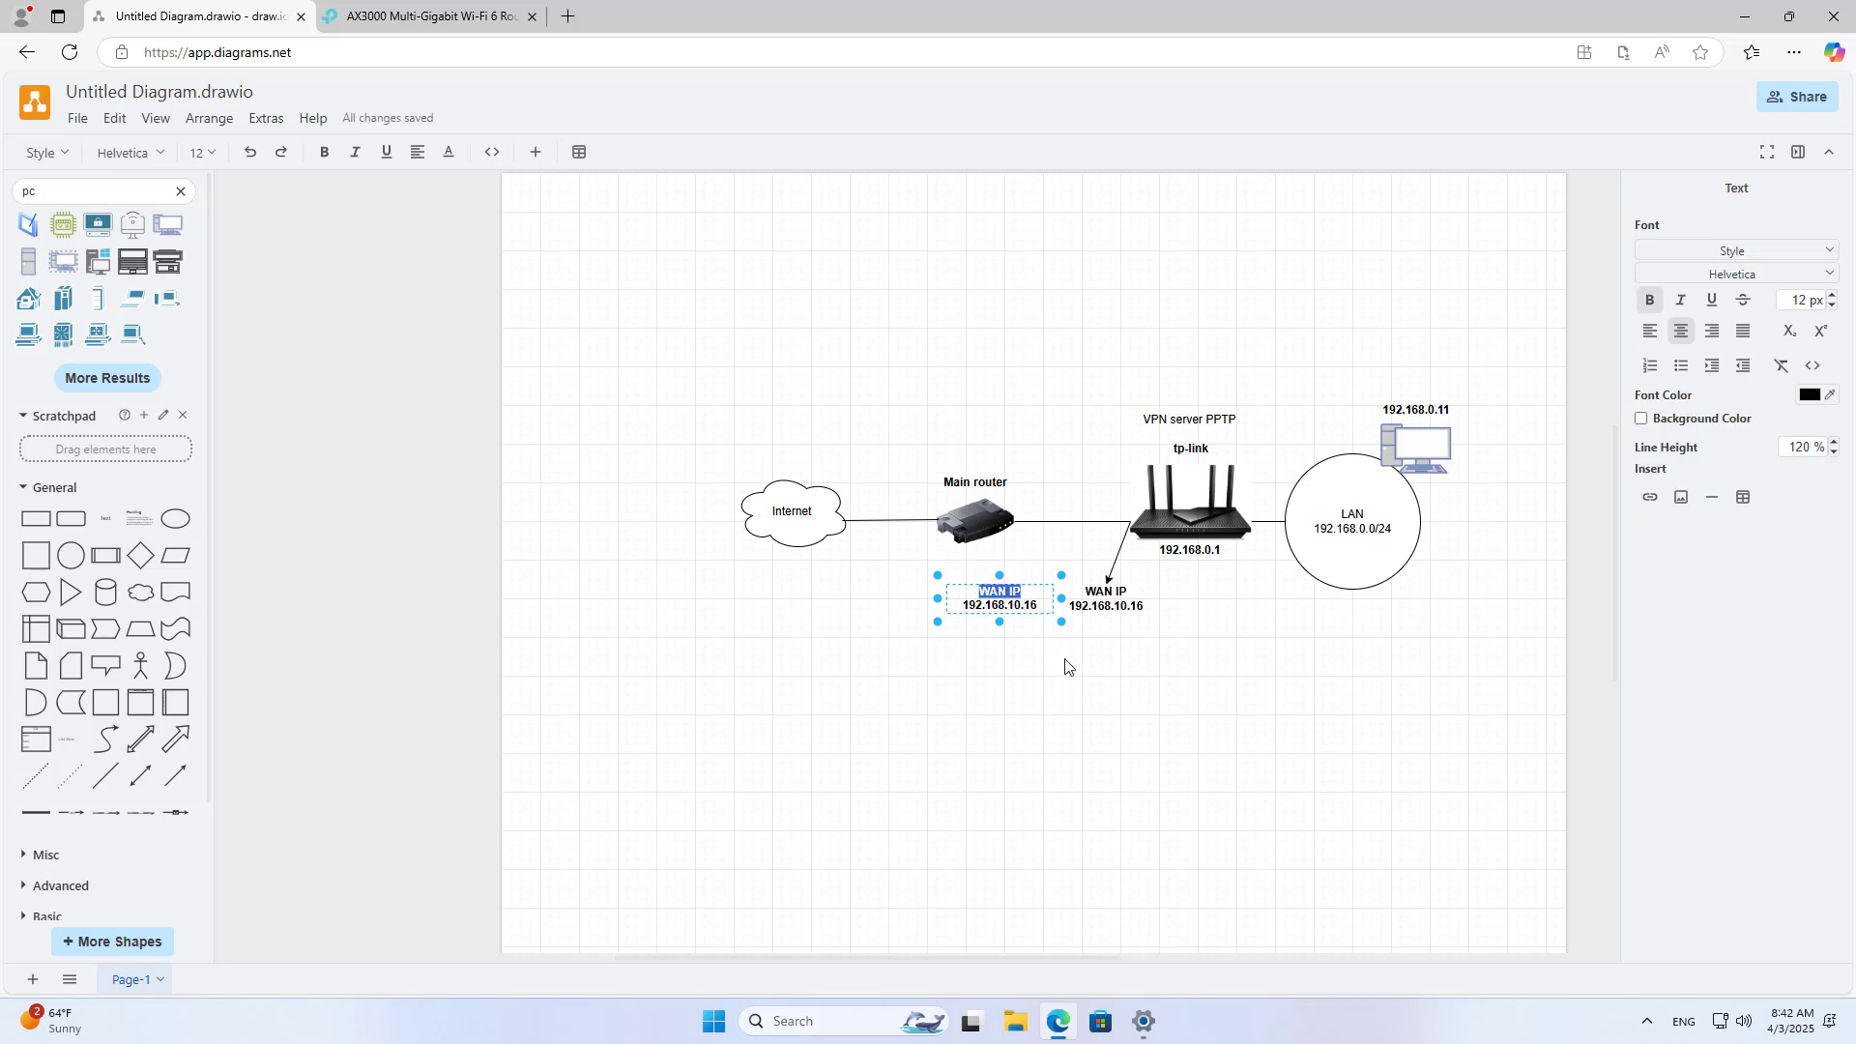
type("Gateway")
key("Escape")
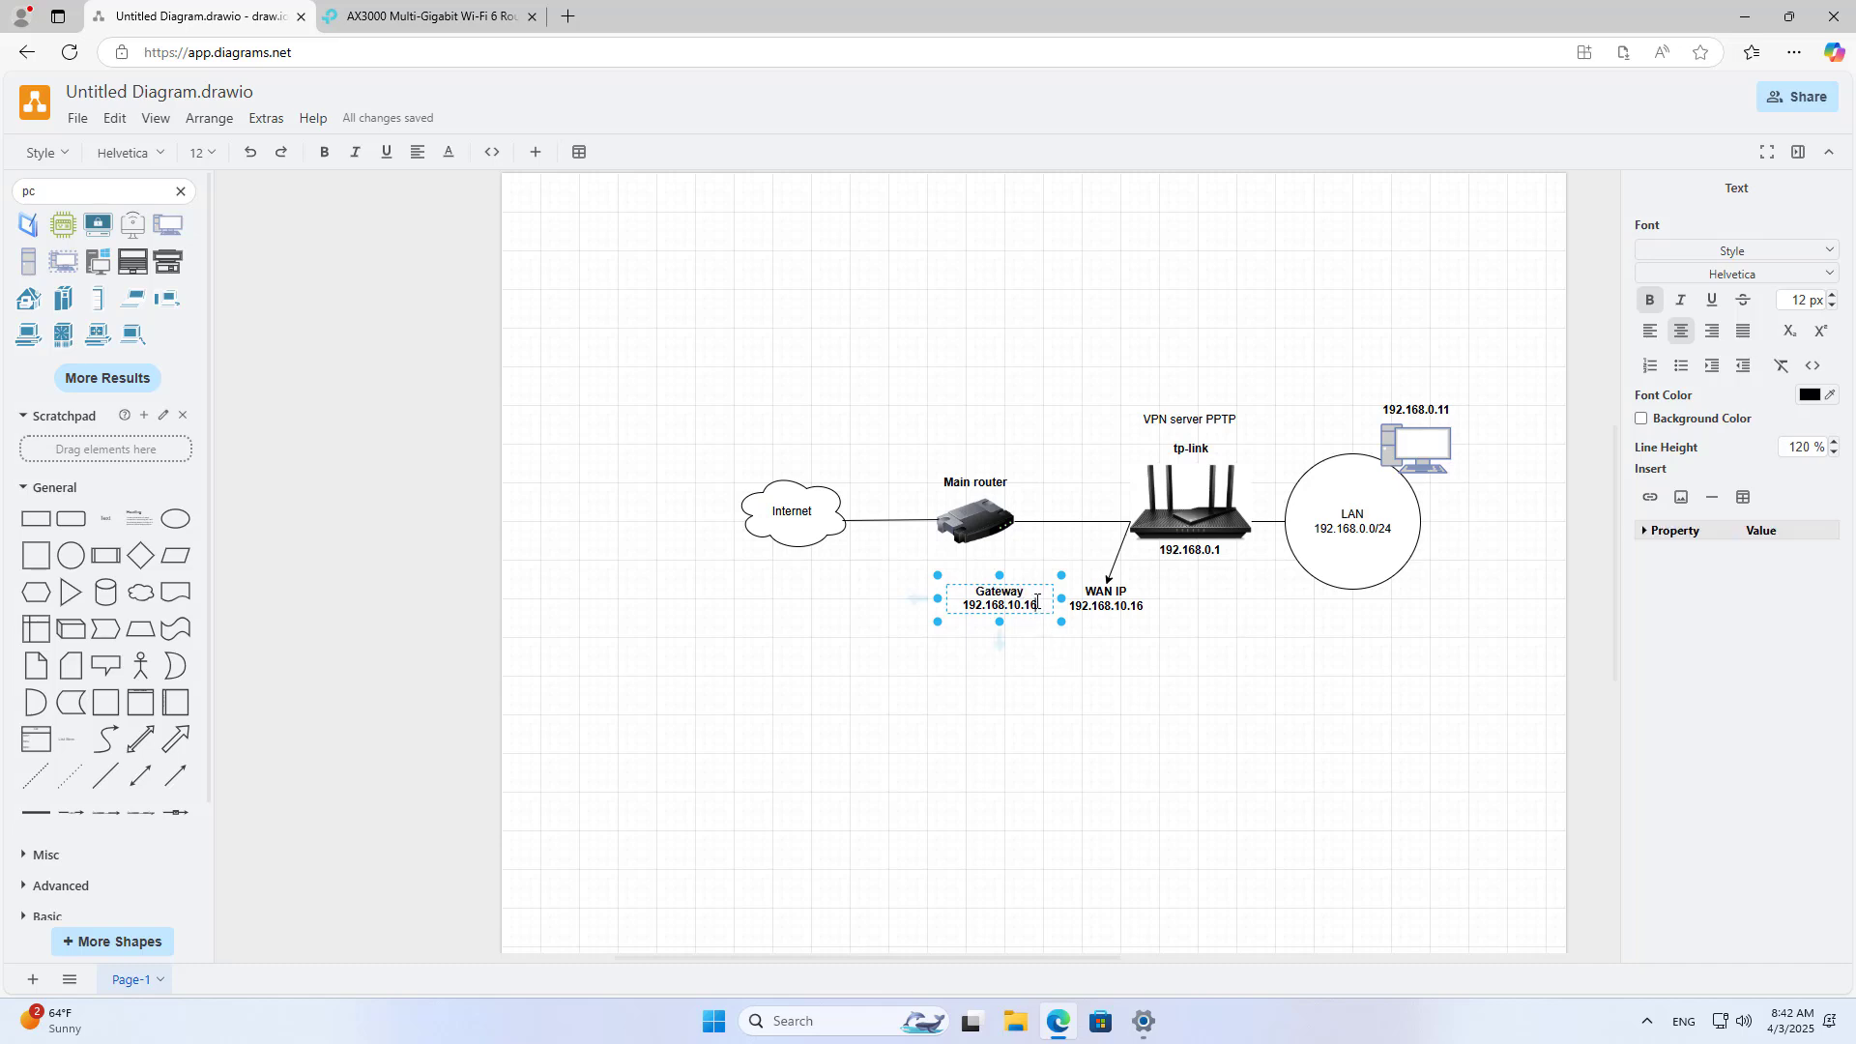
key("BackSpace")
type("1")
key("BackSpace")
left_click(1040, 629)
Step: Reroute an arrow from the Main router to the Gateway label and nudge WAN IP right
left_click(1005, 604)
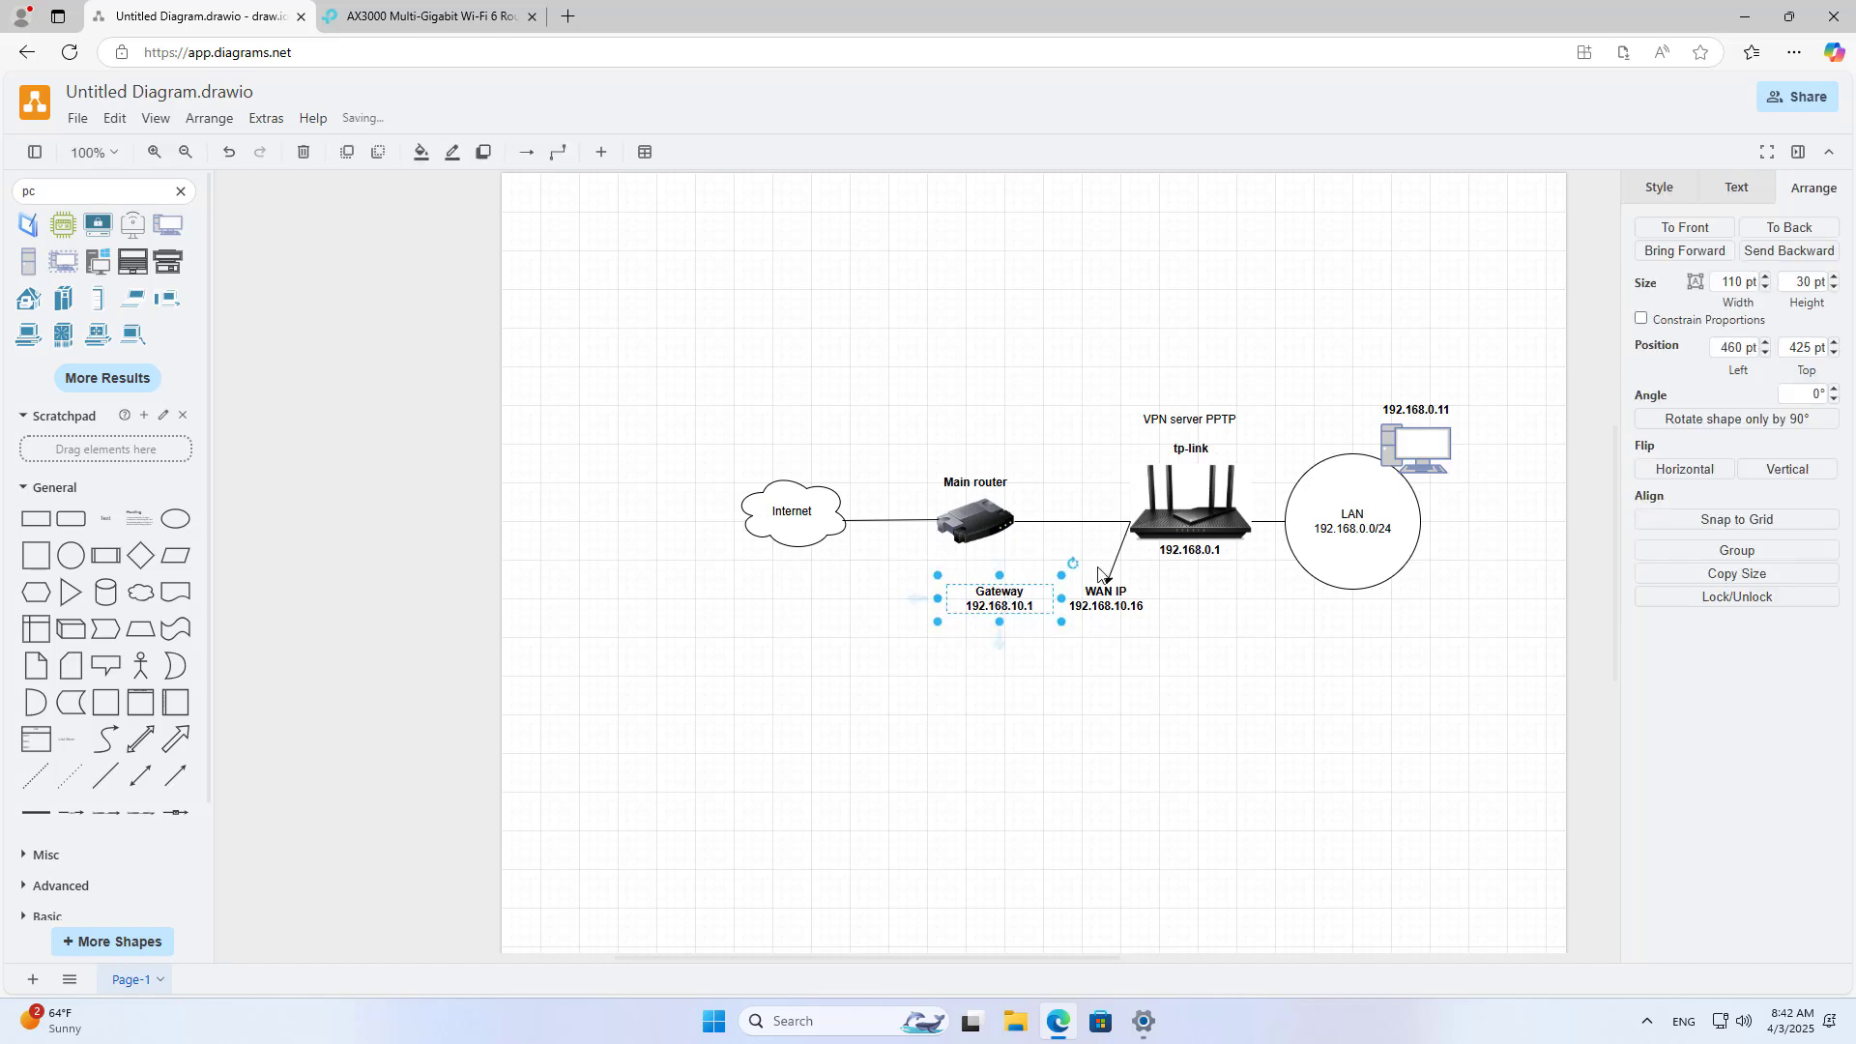
left_click(1112, 573)
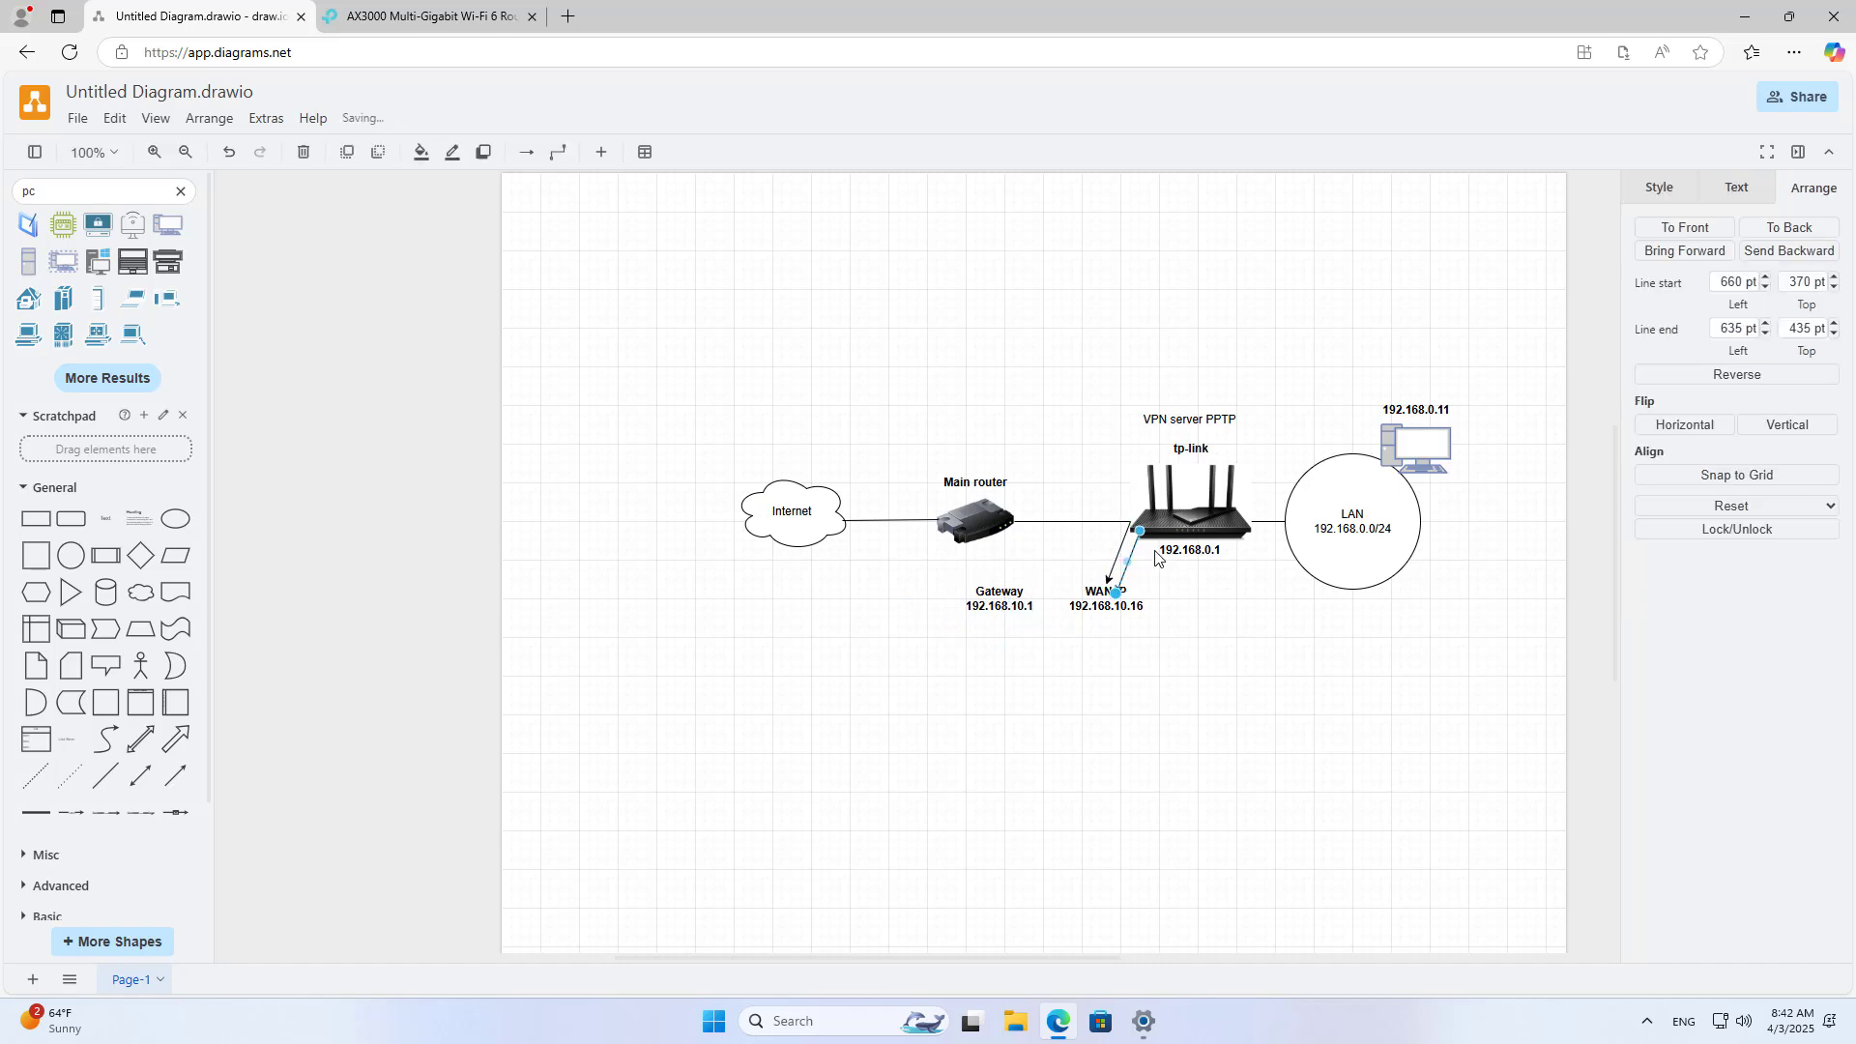
left_click_drag(1130, 523, 1011, 522)
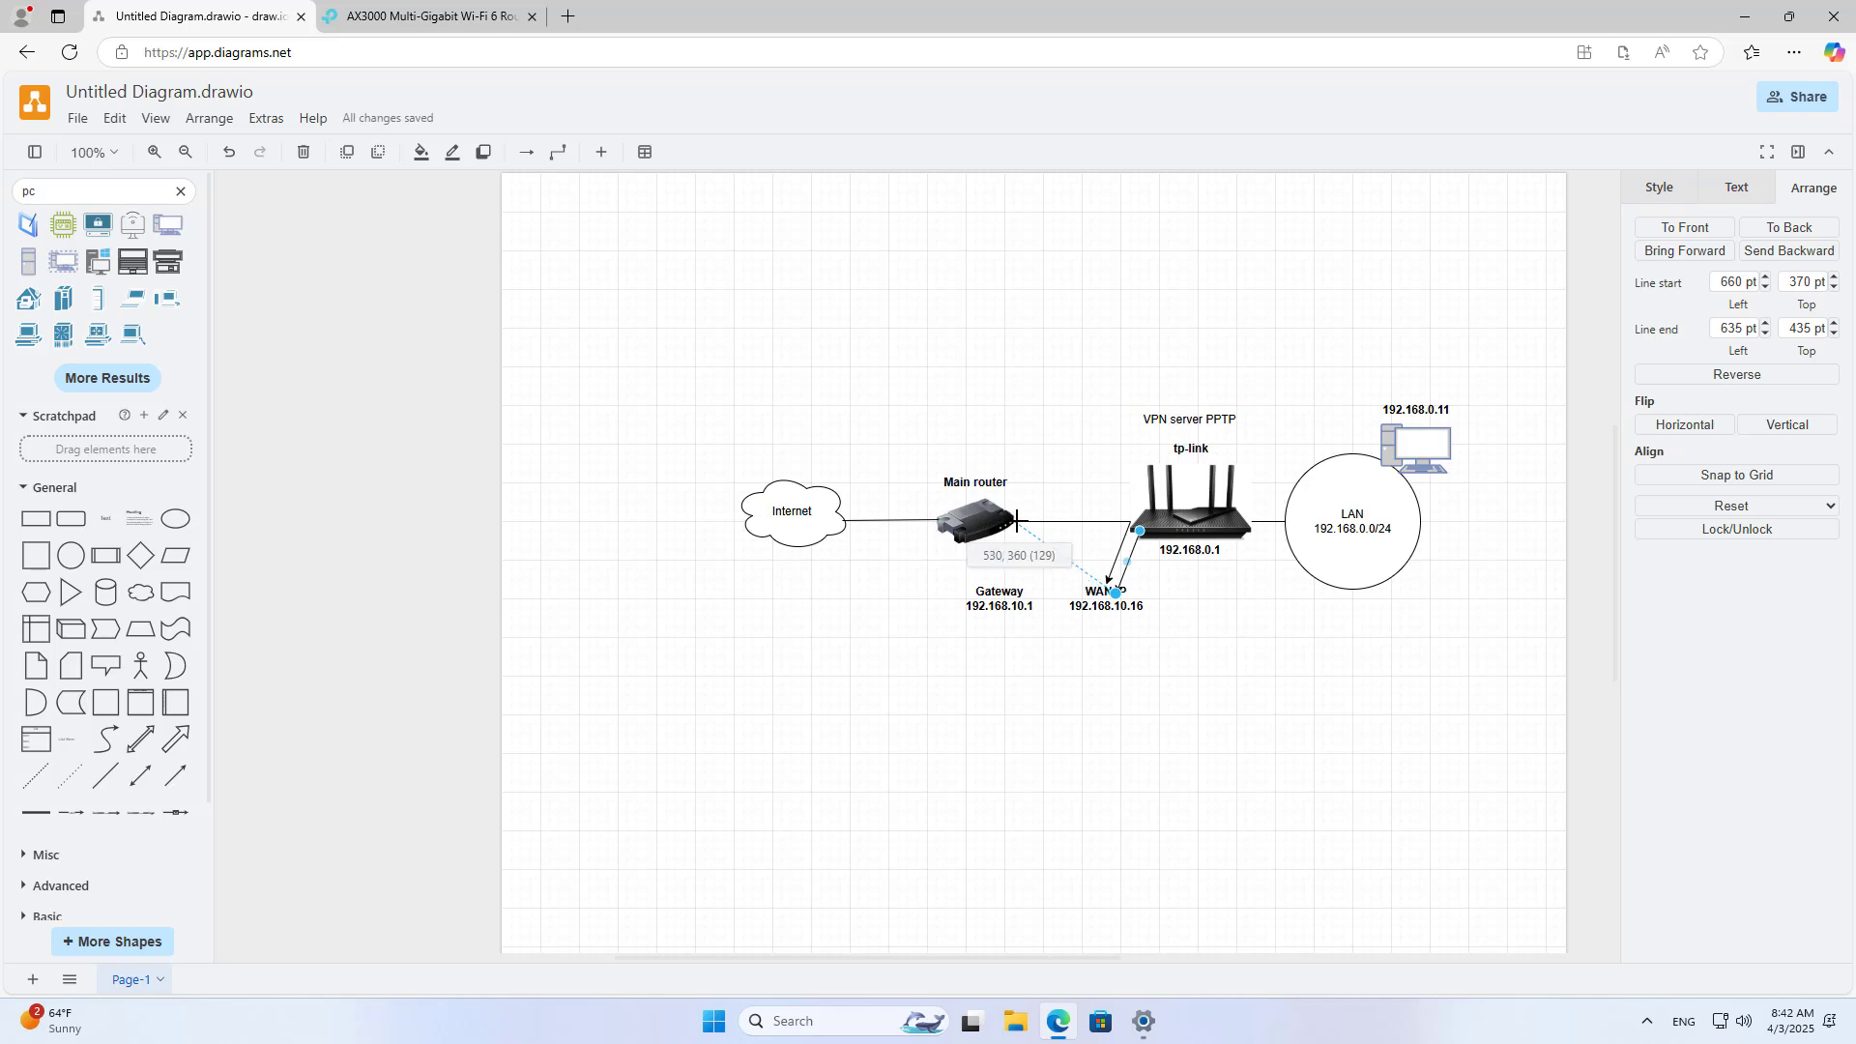
left_click_drag(1118, 600, 1008, 596)
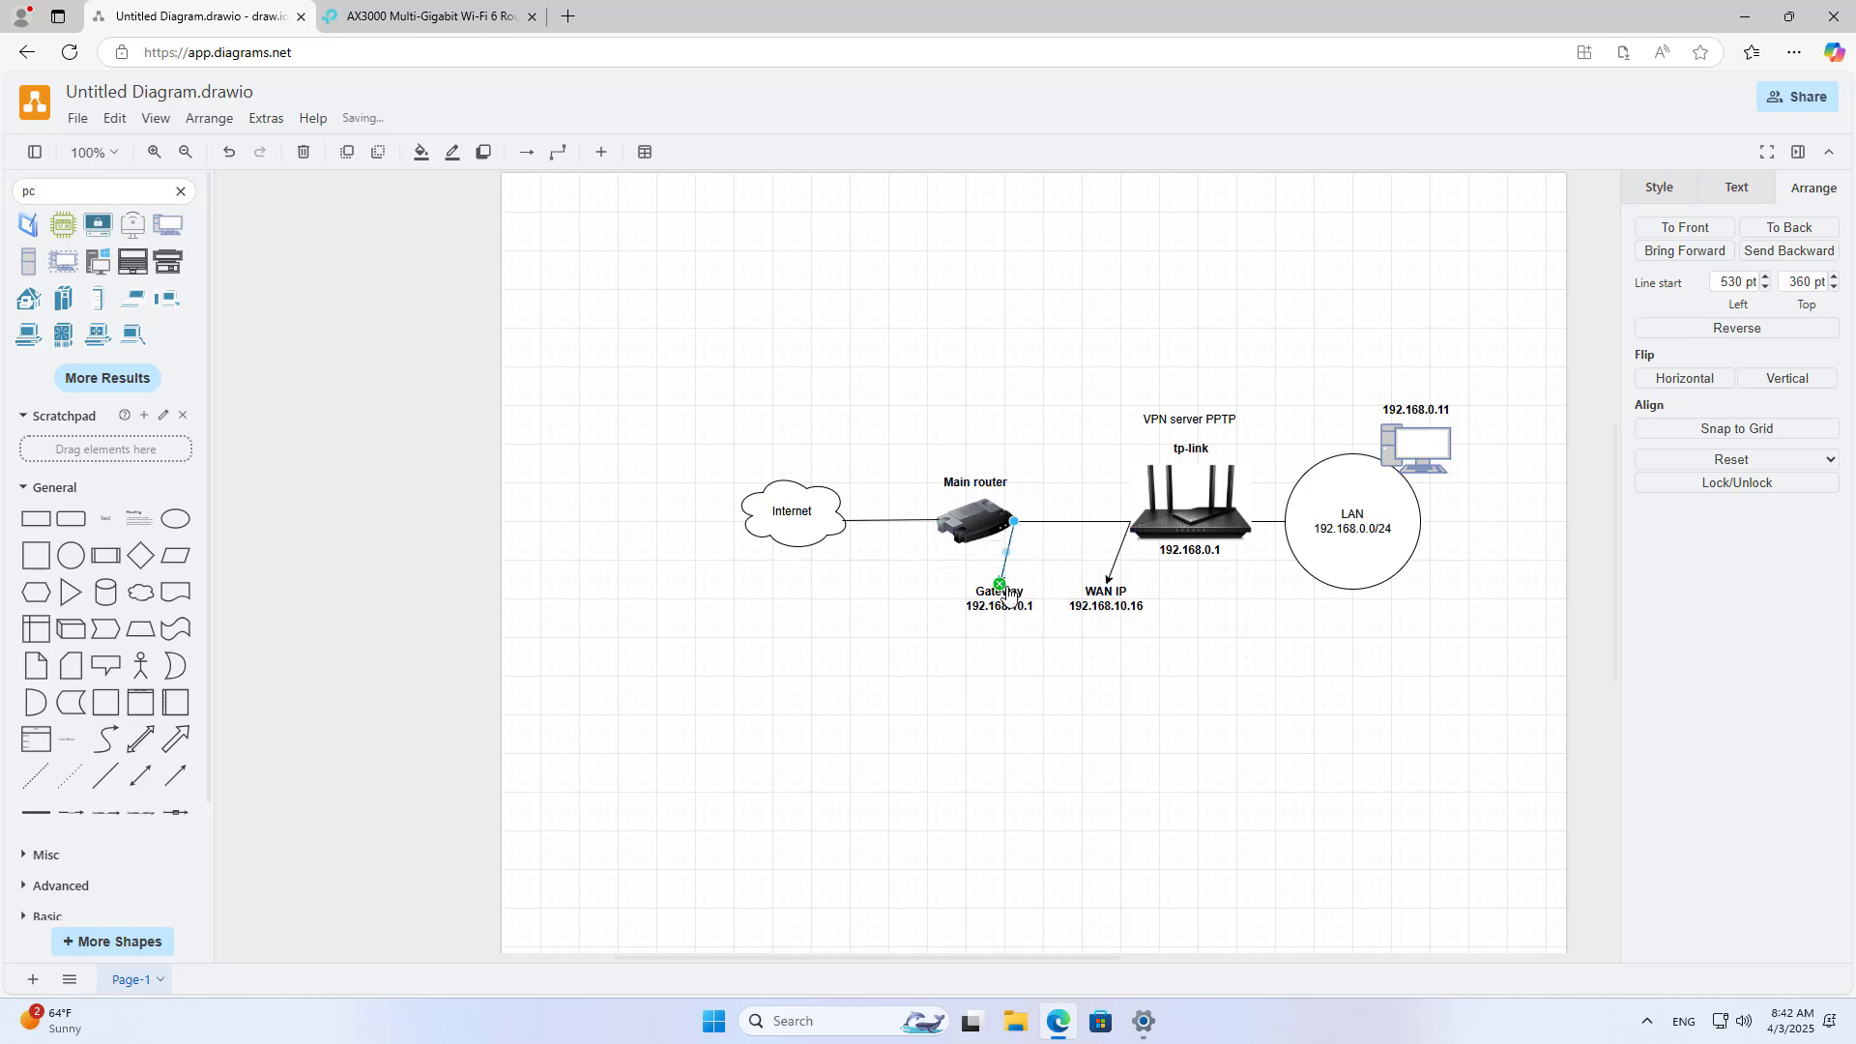
left_click(1064, 687)
left_click(1121, 616)
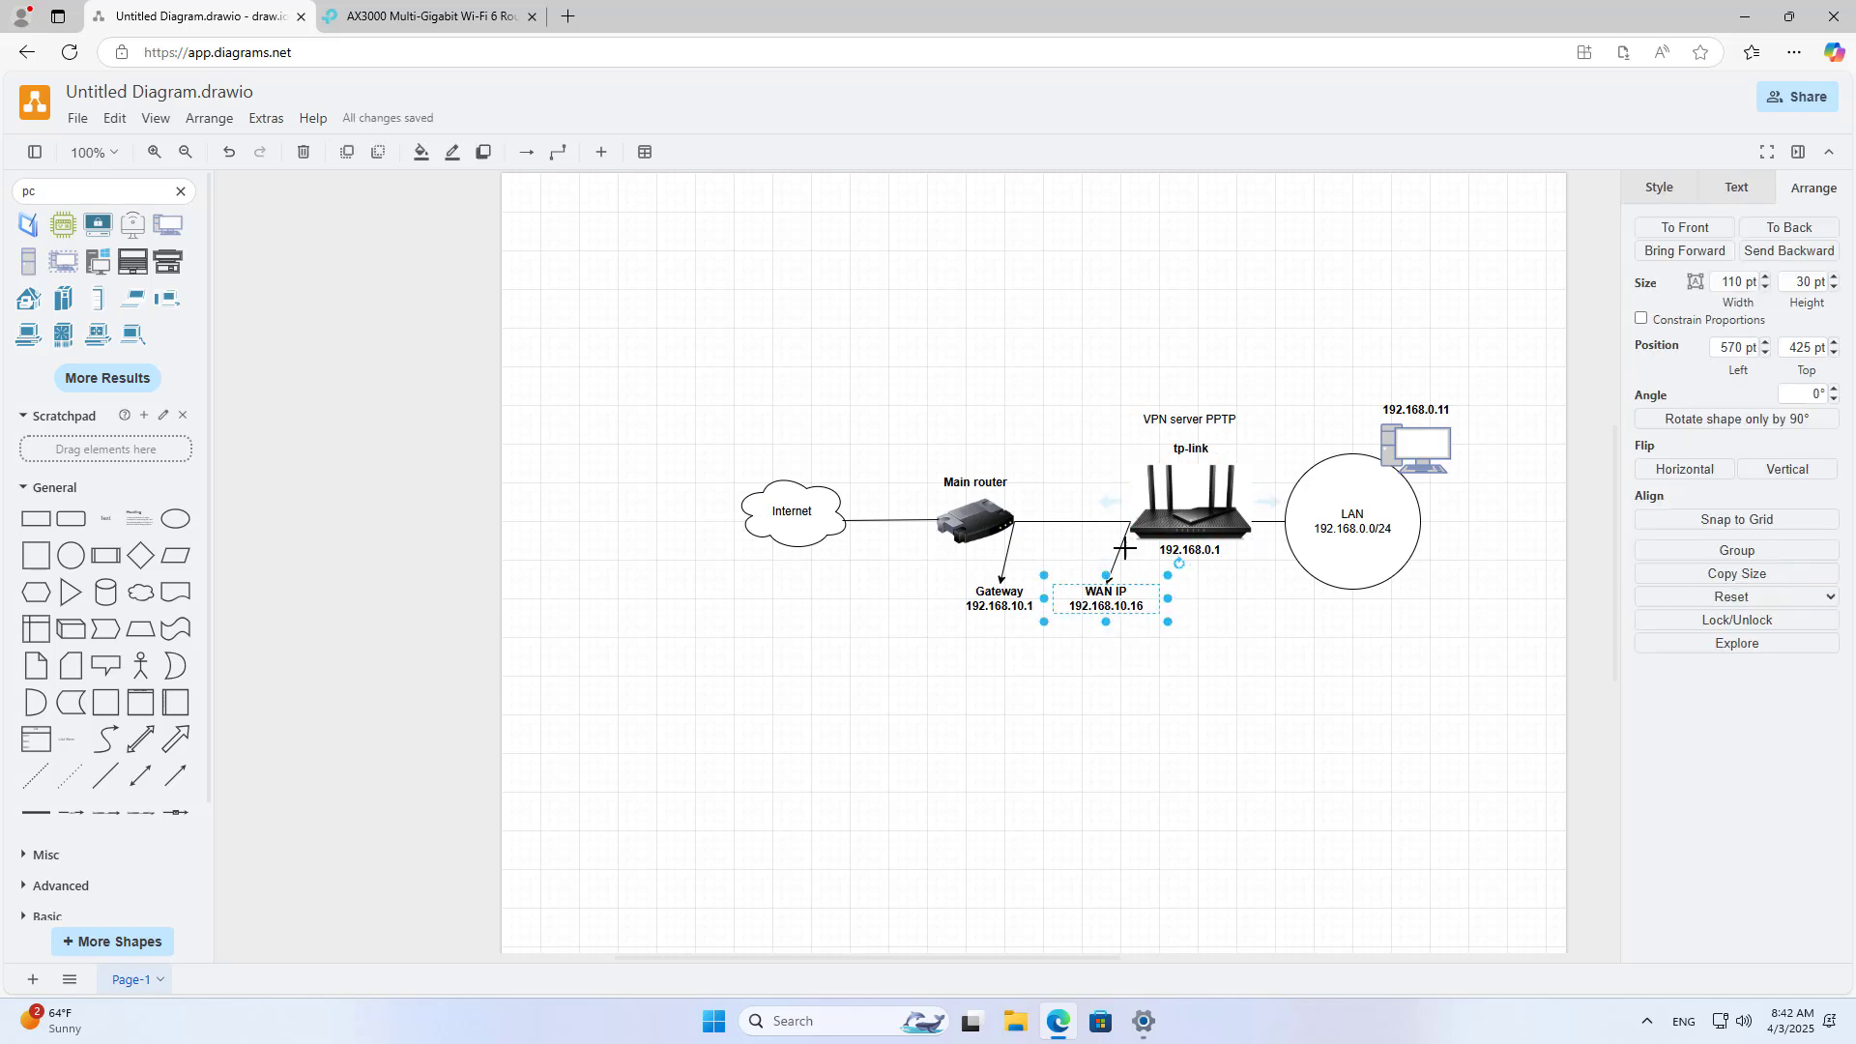
mouse_move(1106, 601)
left_mouse_down()
mouse_move(1125, 602)
mouse_move(1125, 643)
mouse_move(1125, 601)
left_mouse_up()
left_click(1063, 657)
left_click(1002, 607)
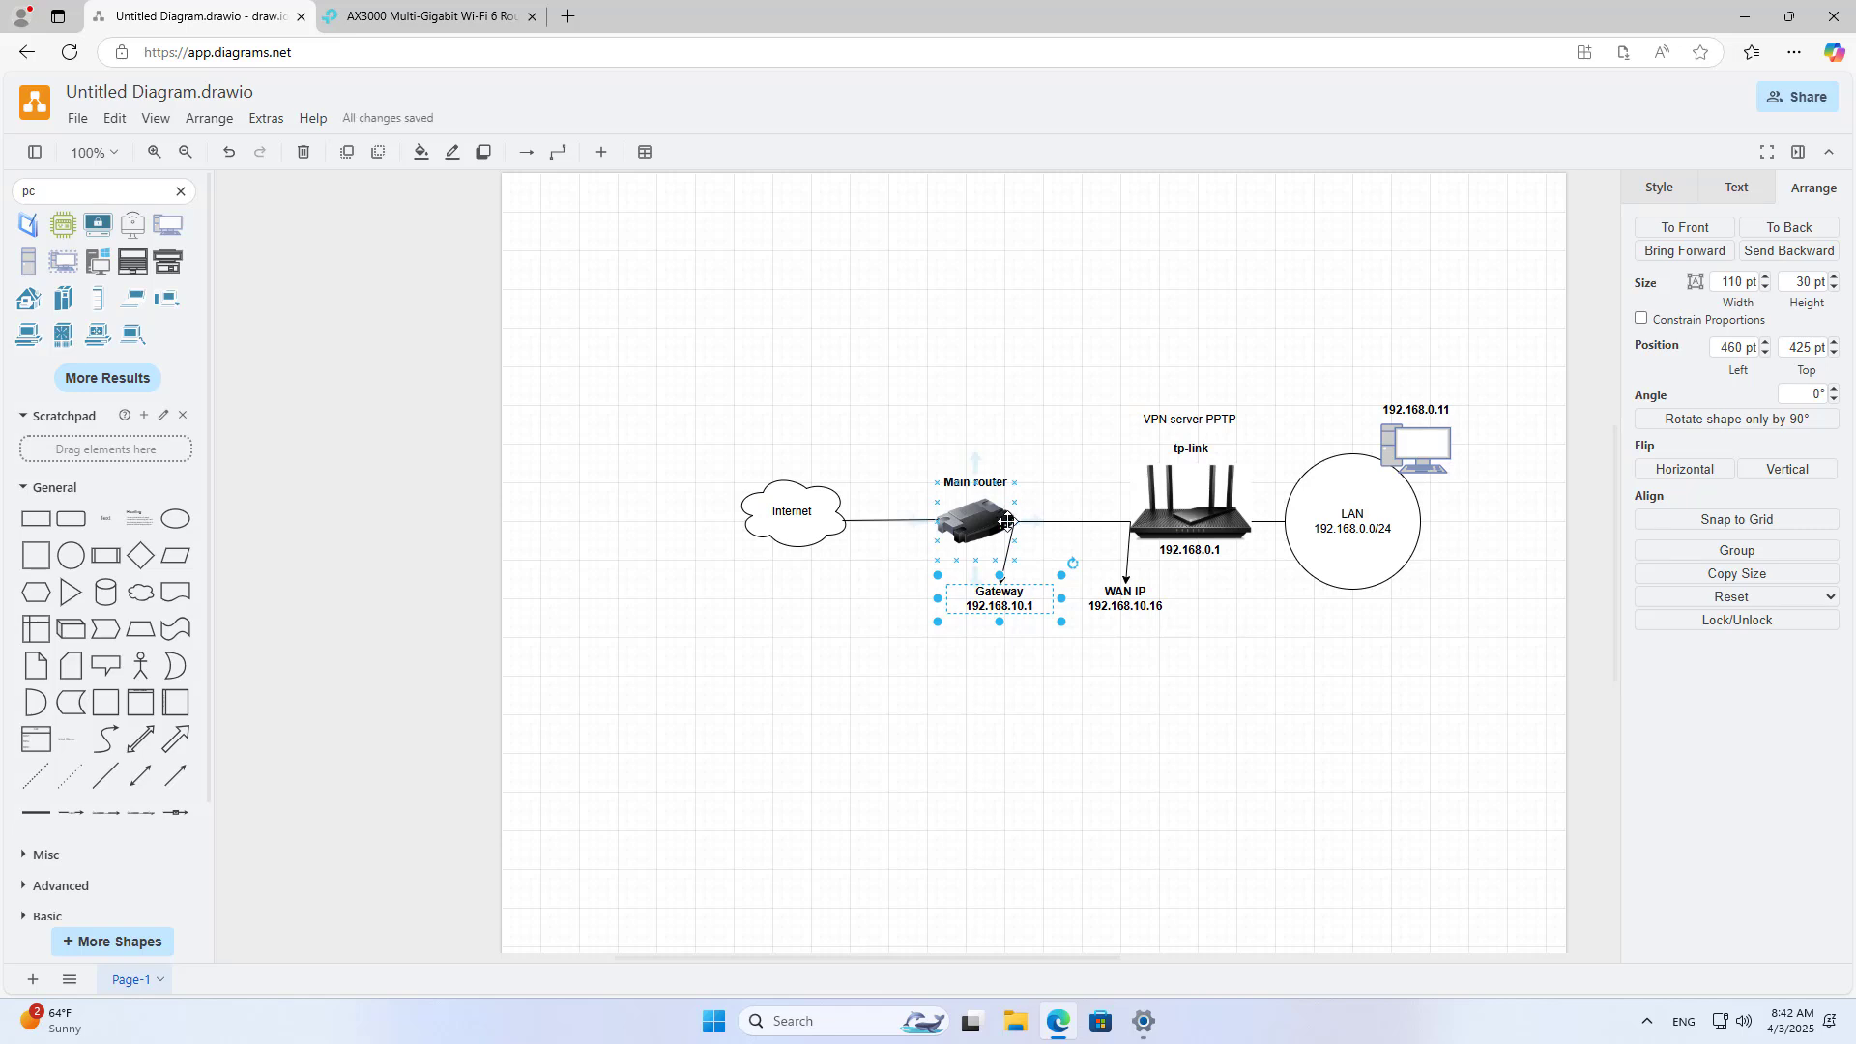
left_click(1102, 817)
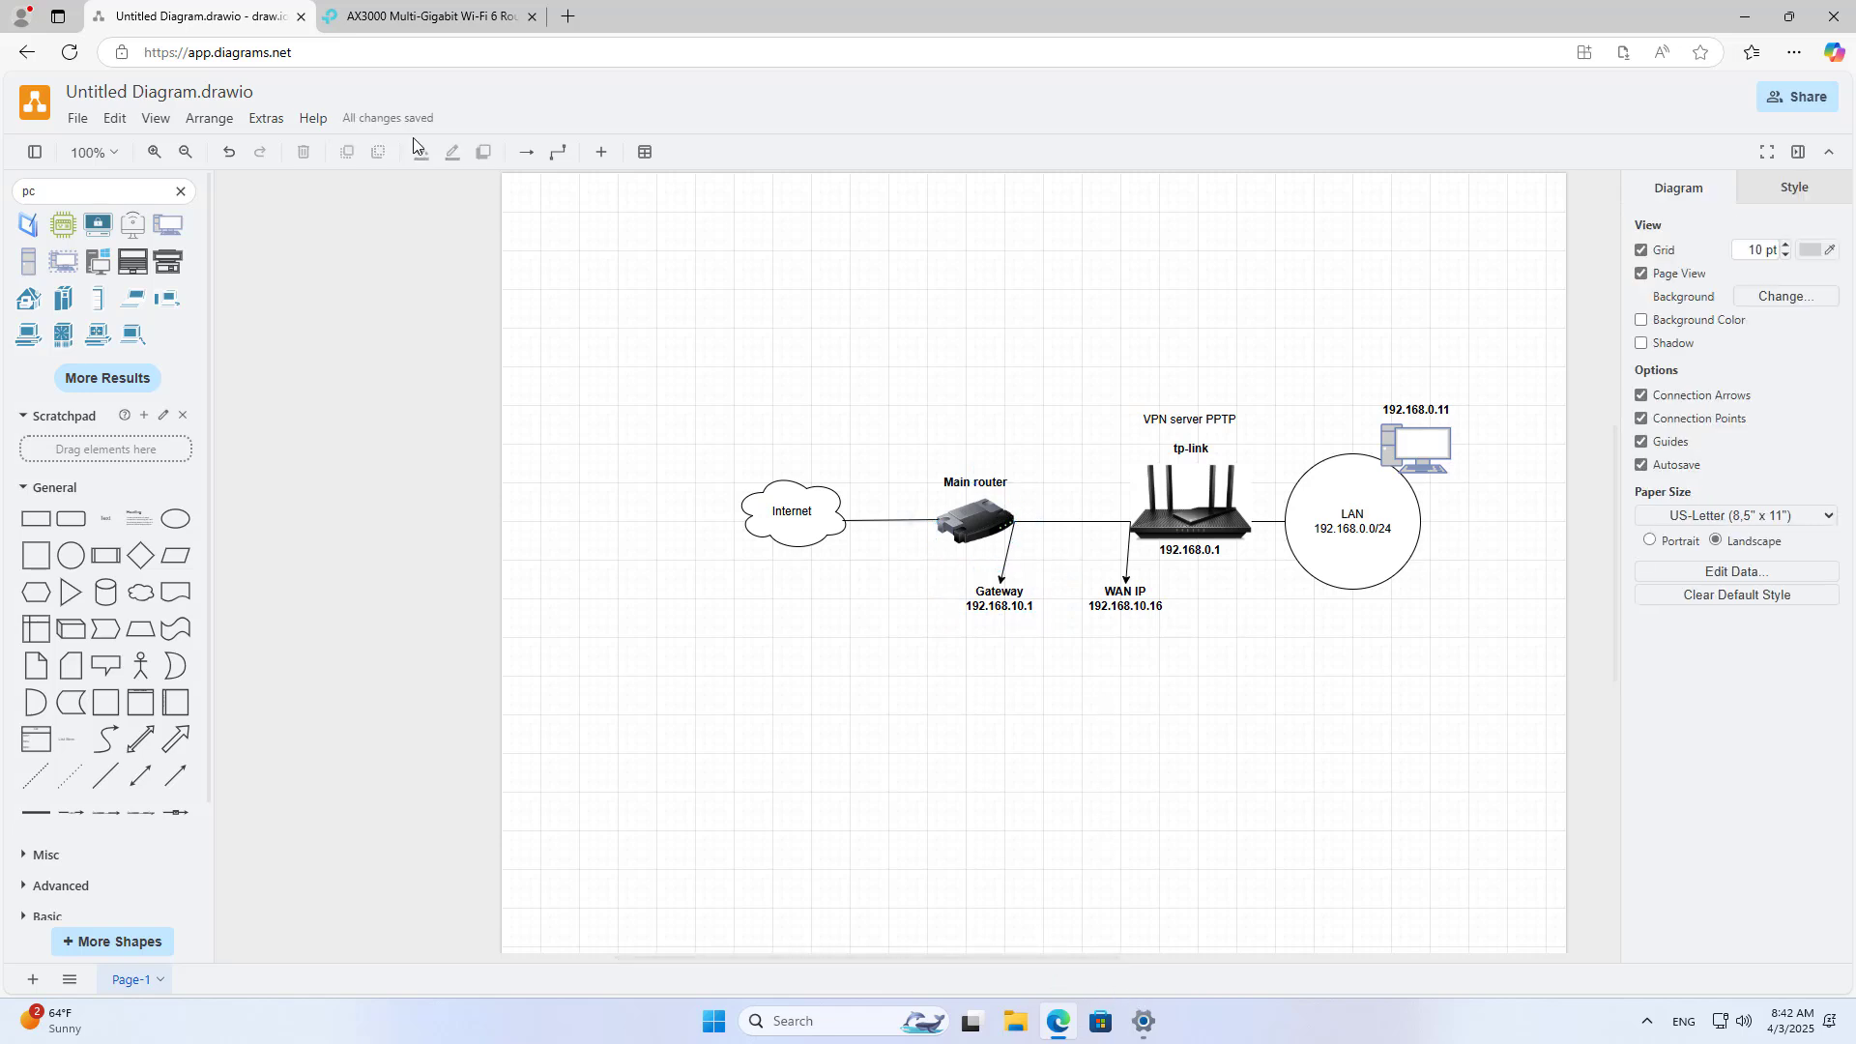
left_click(464, 22)
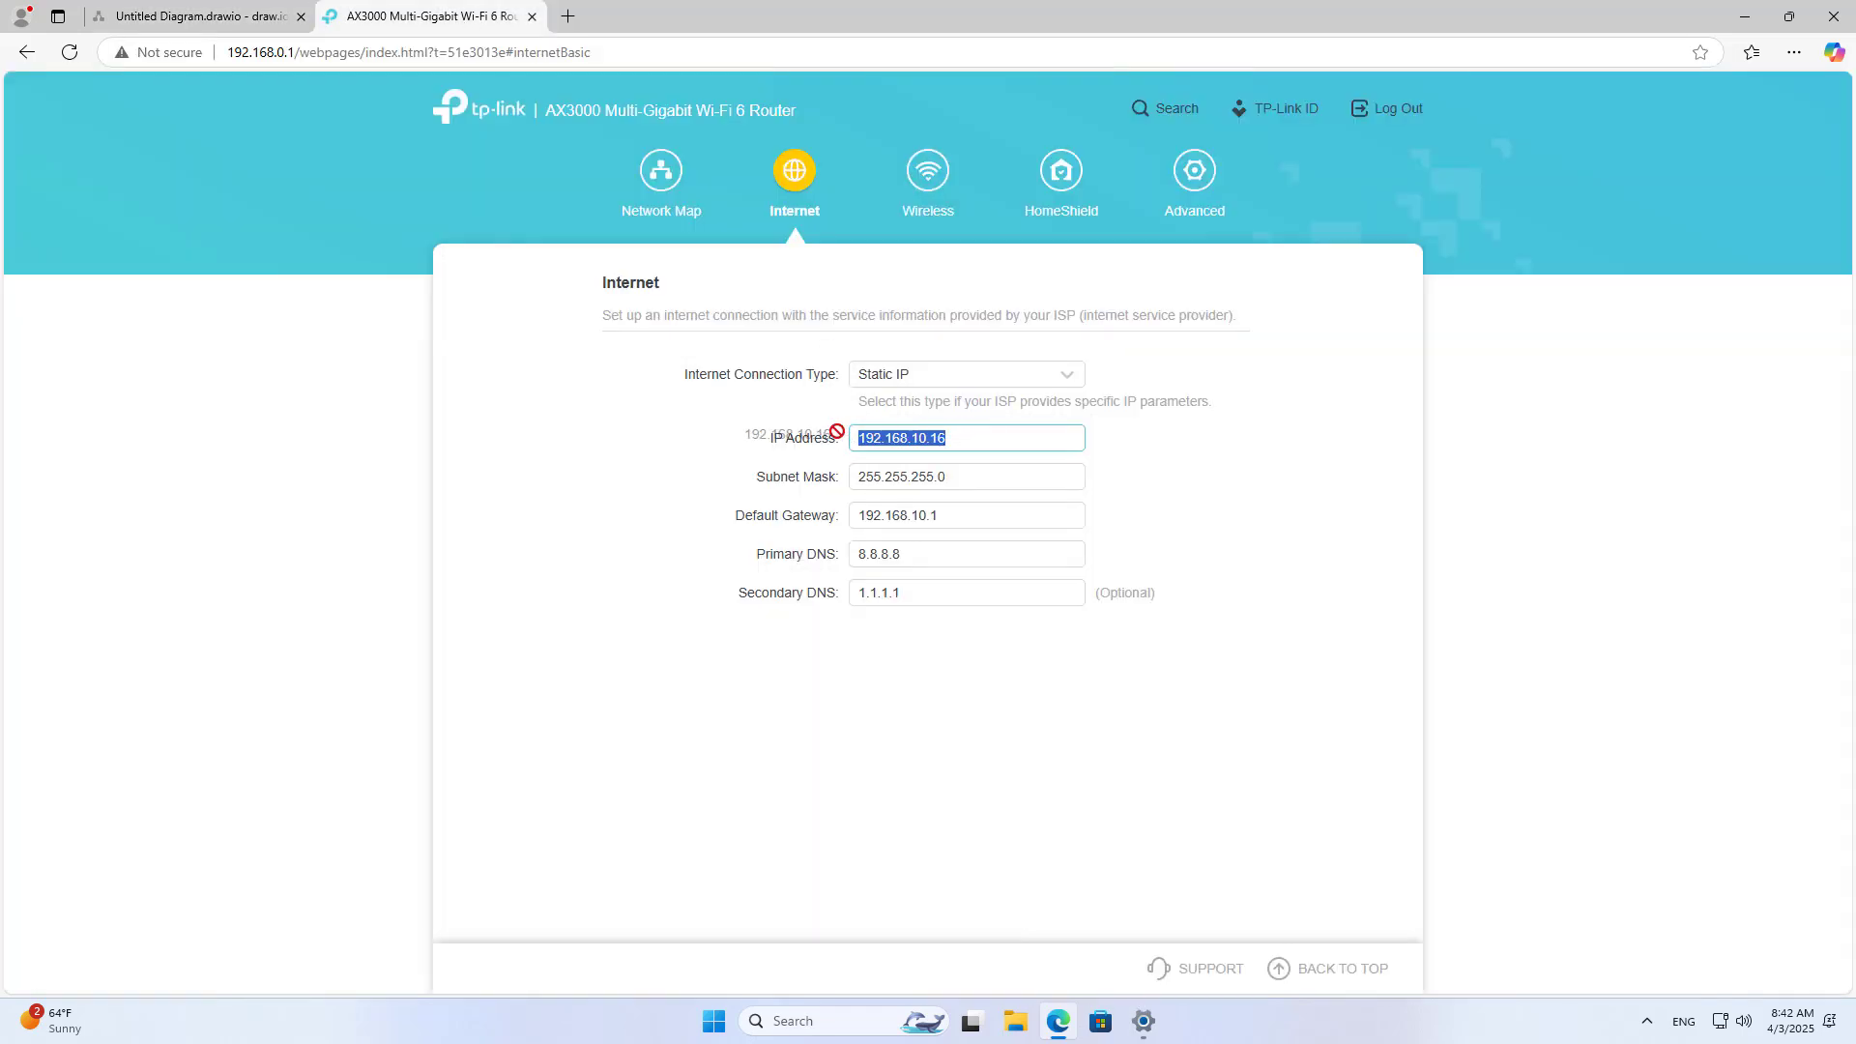
left_click_drag(982, 437, 885, 437)
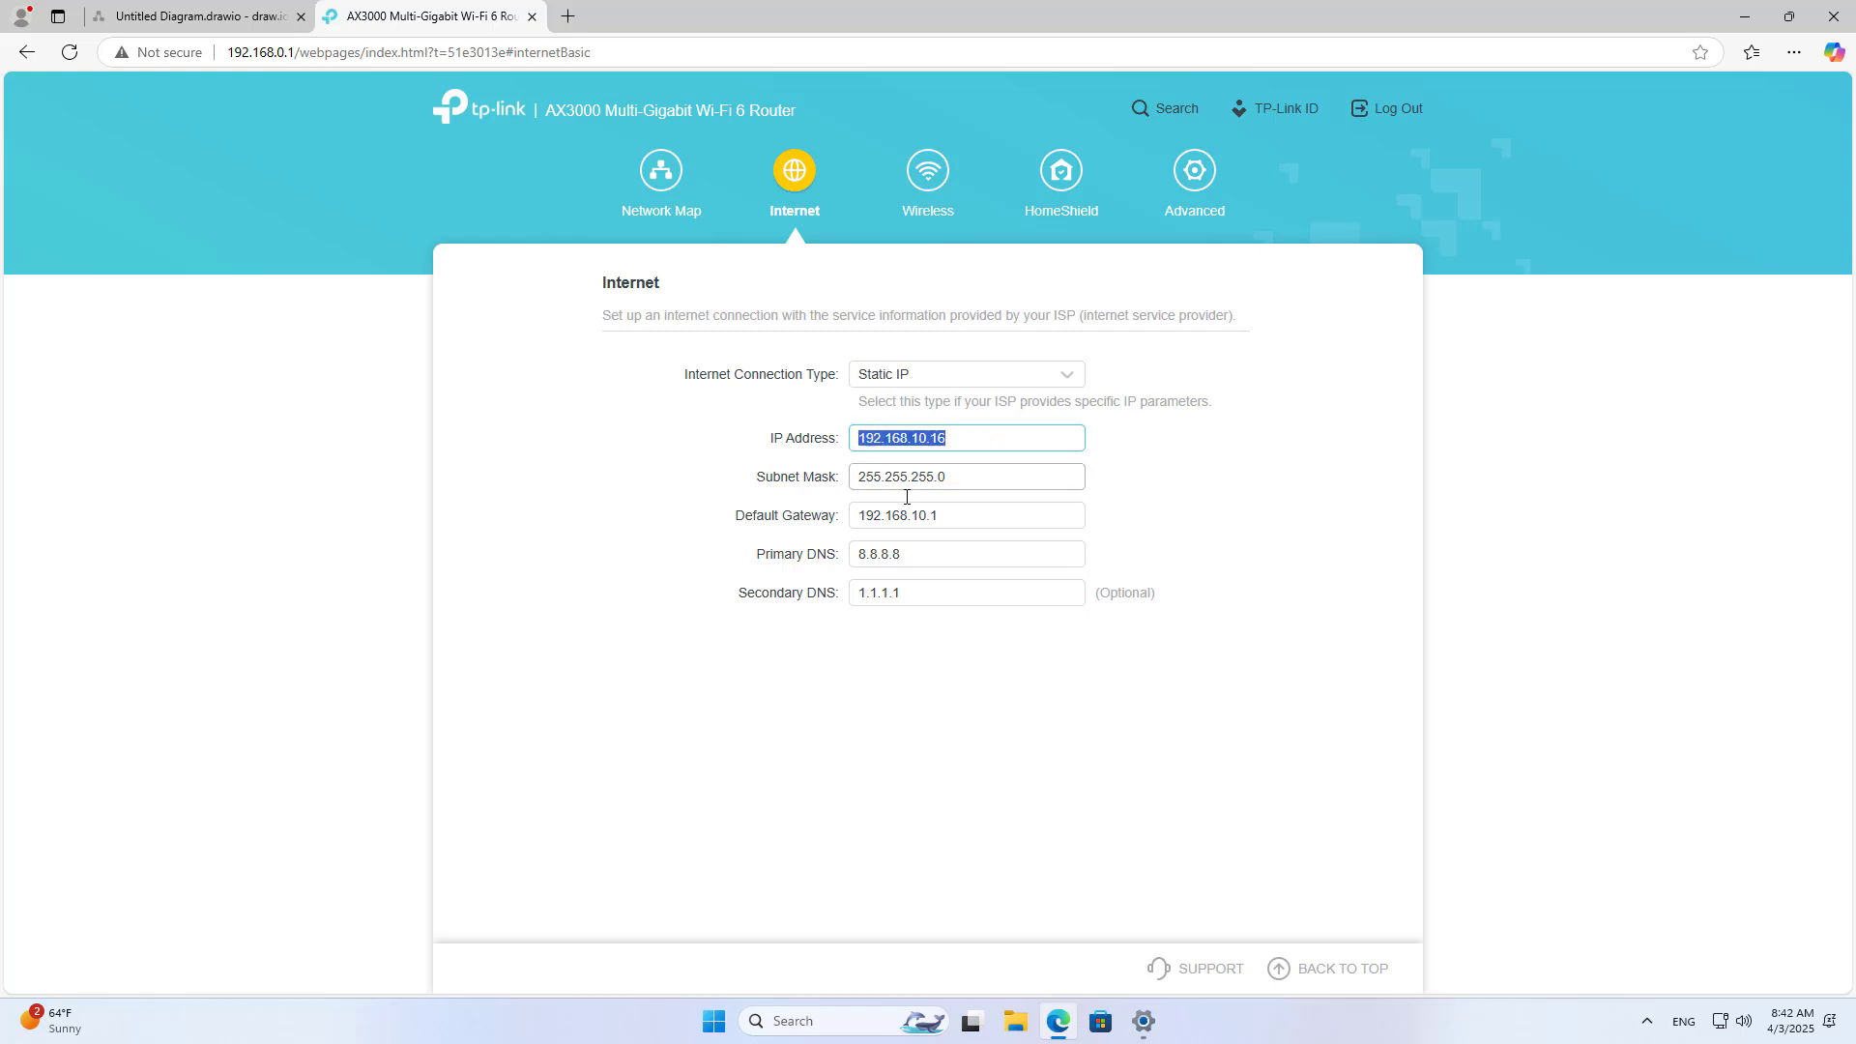
left_click_drag(939, 514, 844, 519)
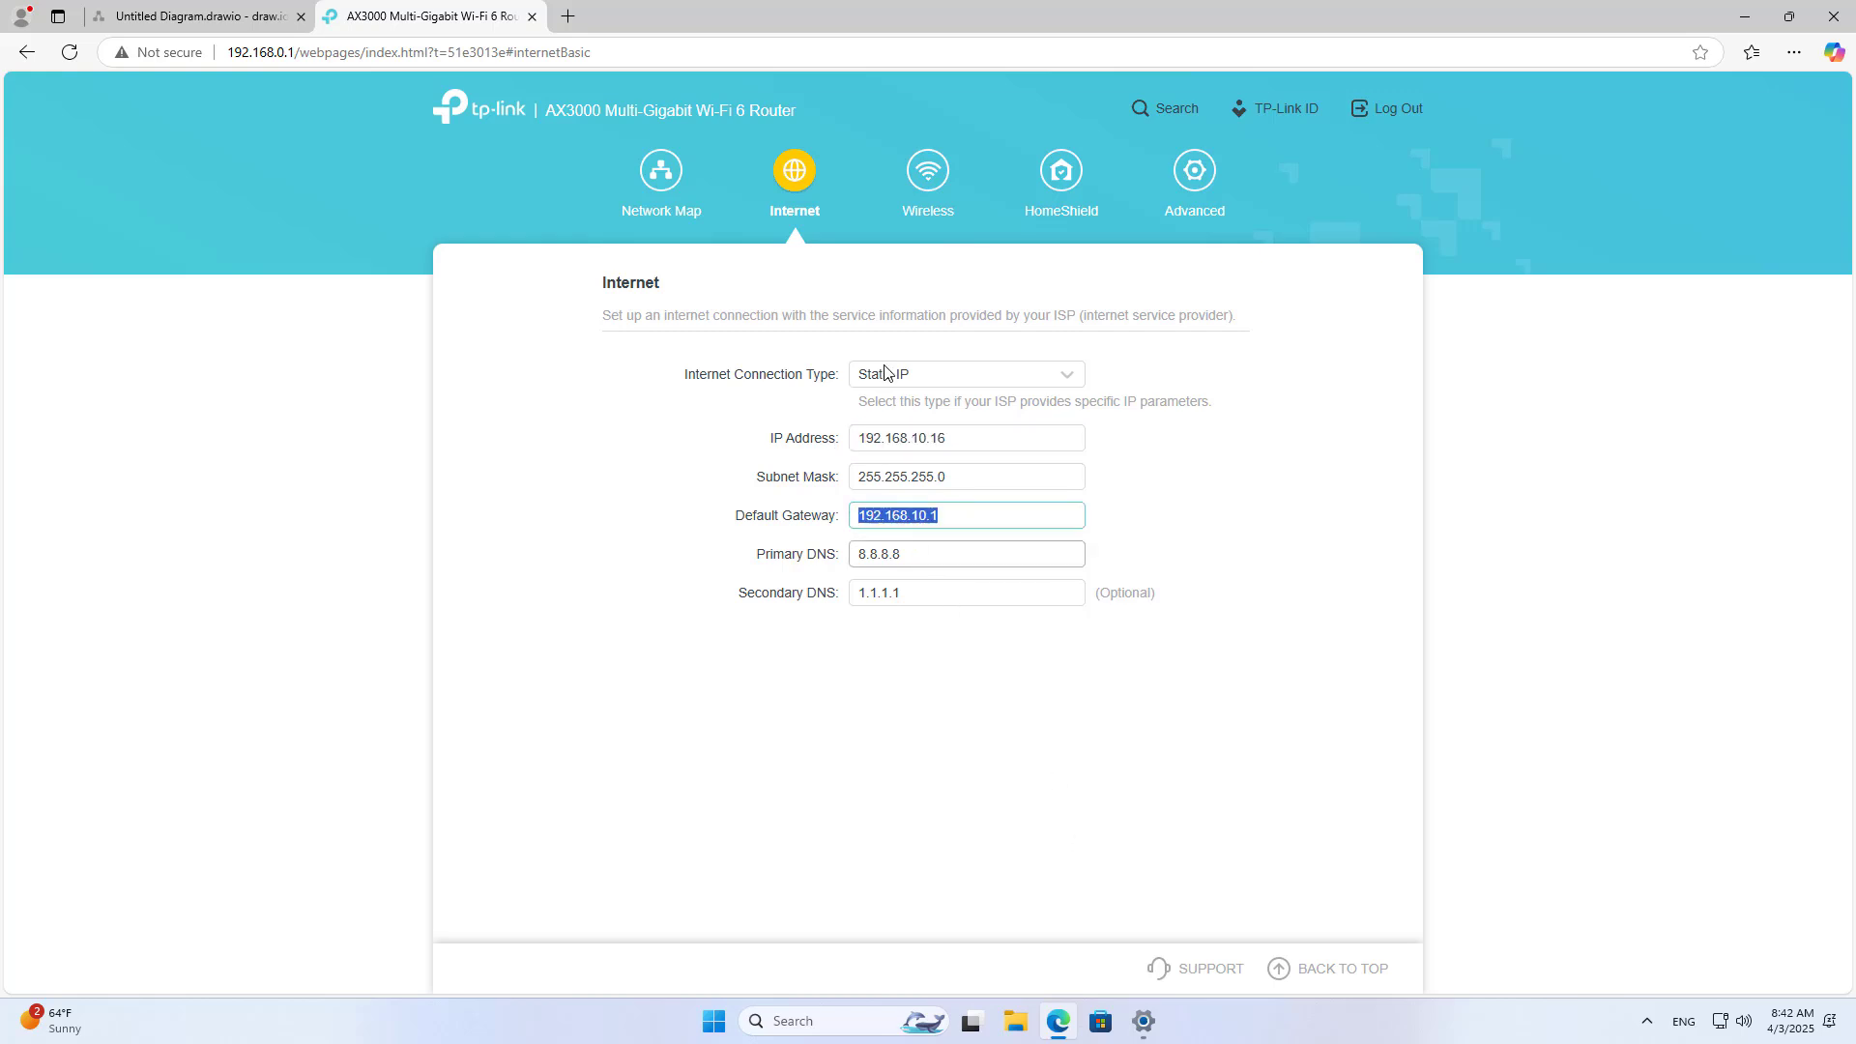
left_click(193, 17)
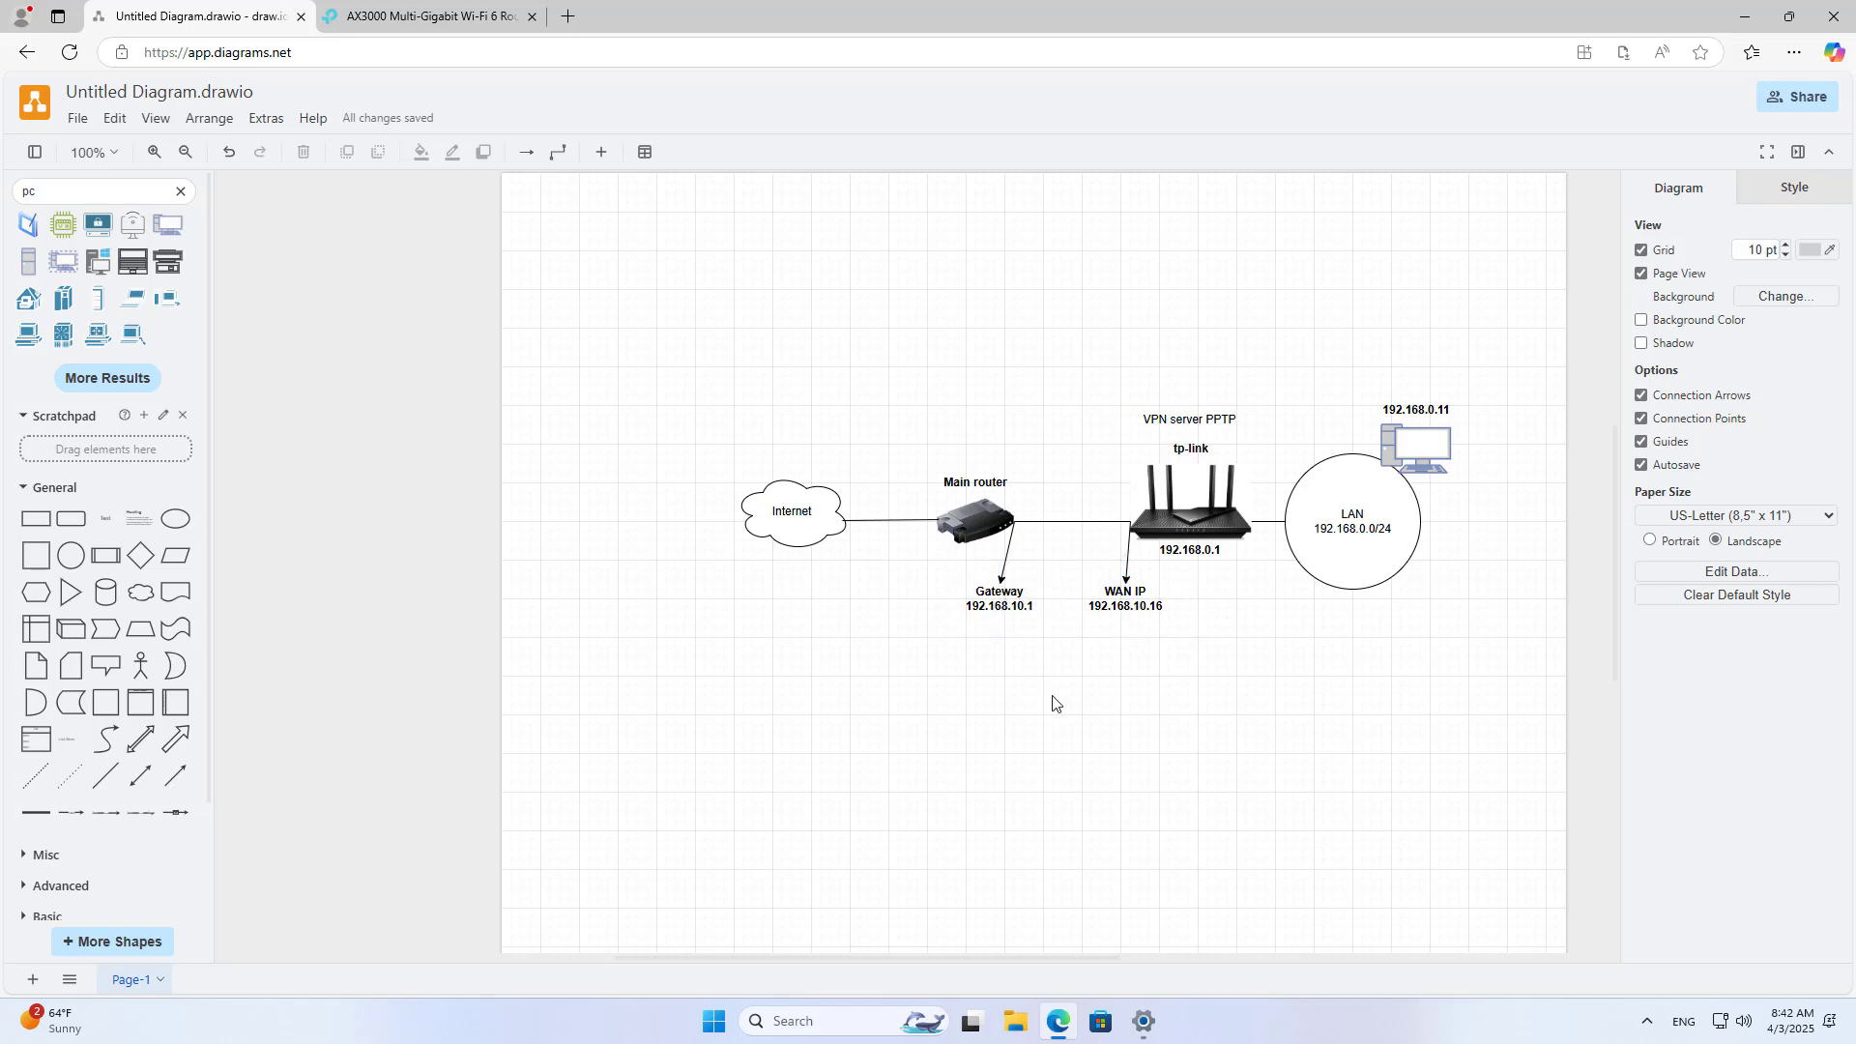
Step: Duplicate the Gateway label and retype the copy as 'Port forwarding' / '1723'
left_click(988, 612)
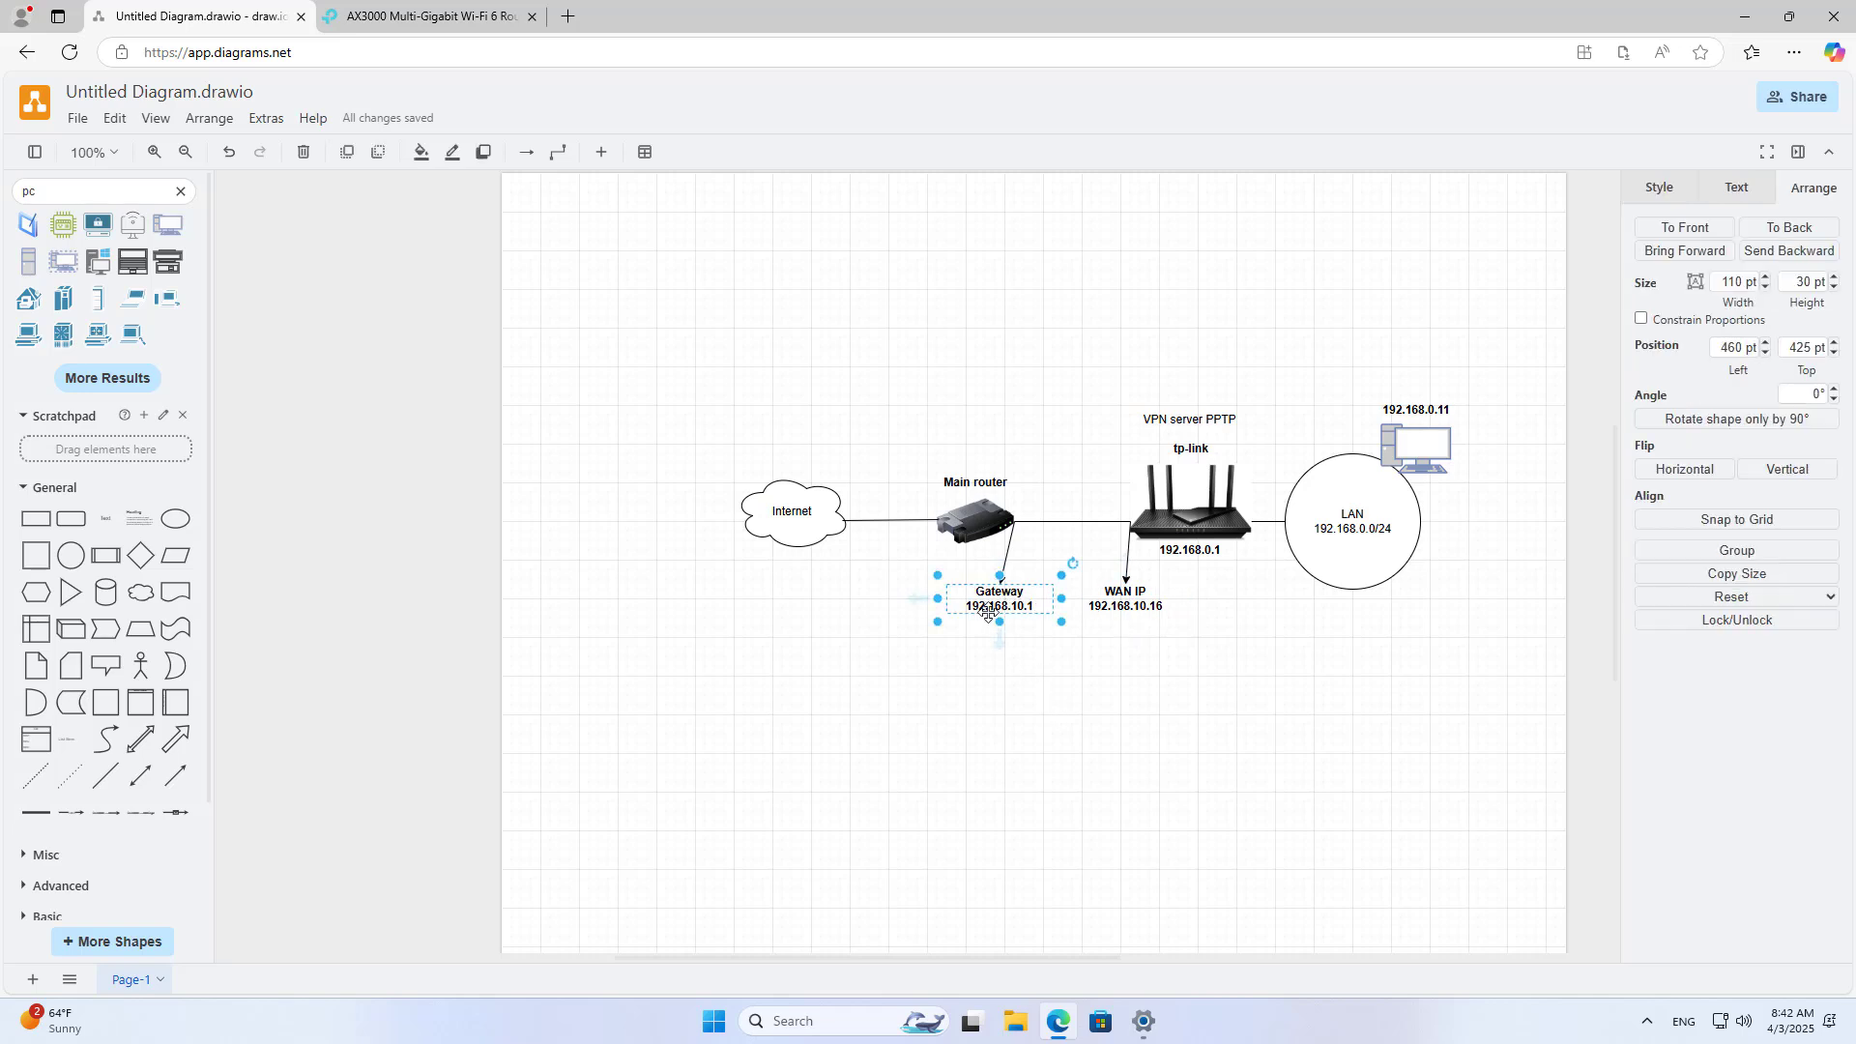
key("ctrl+d")
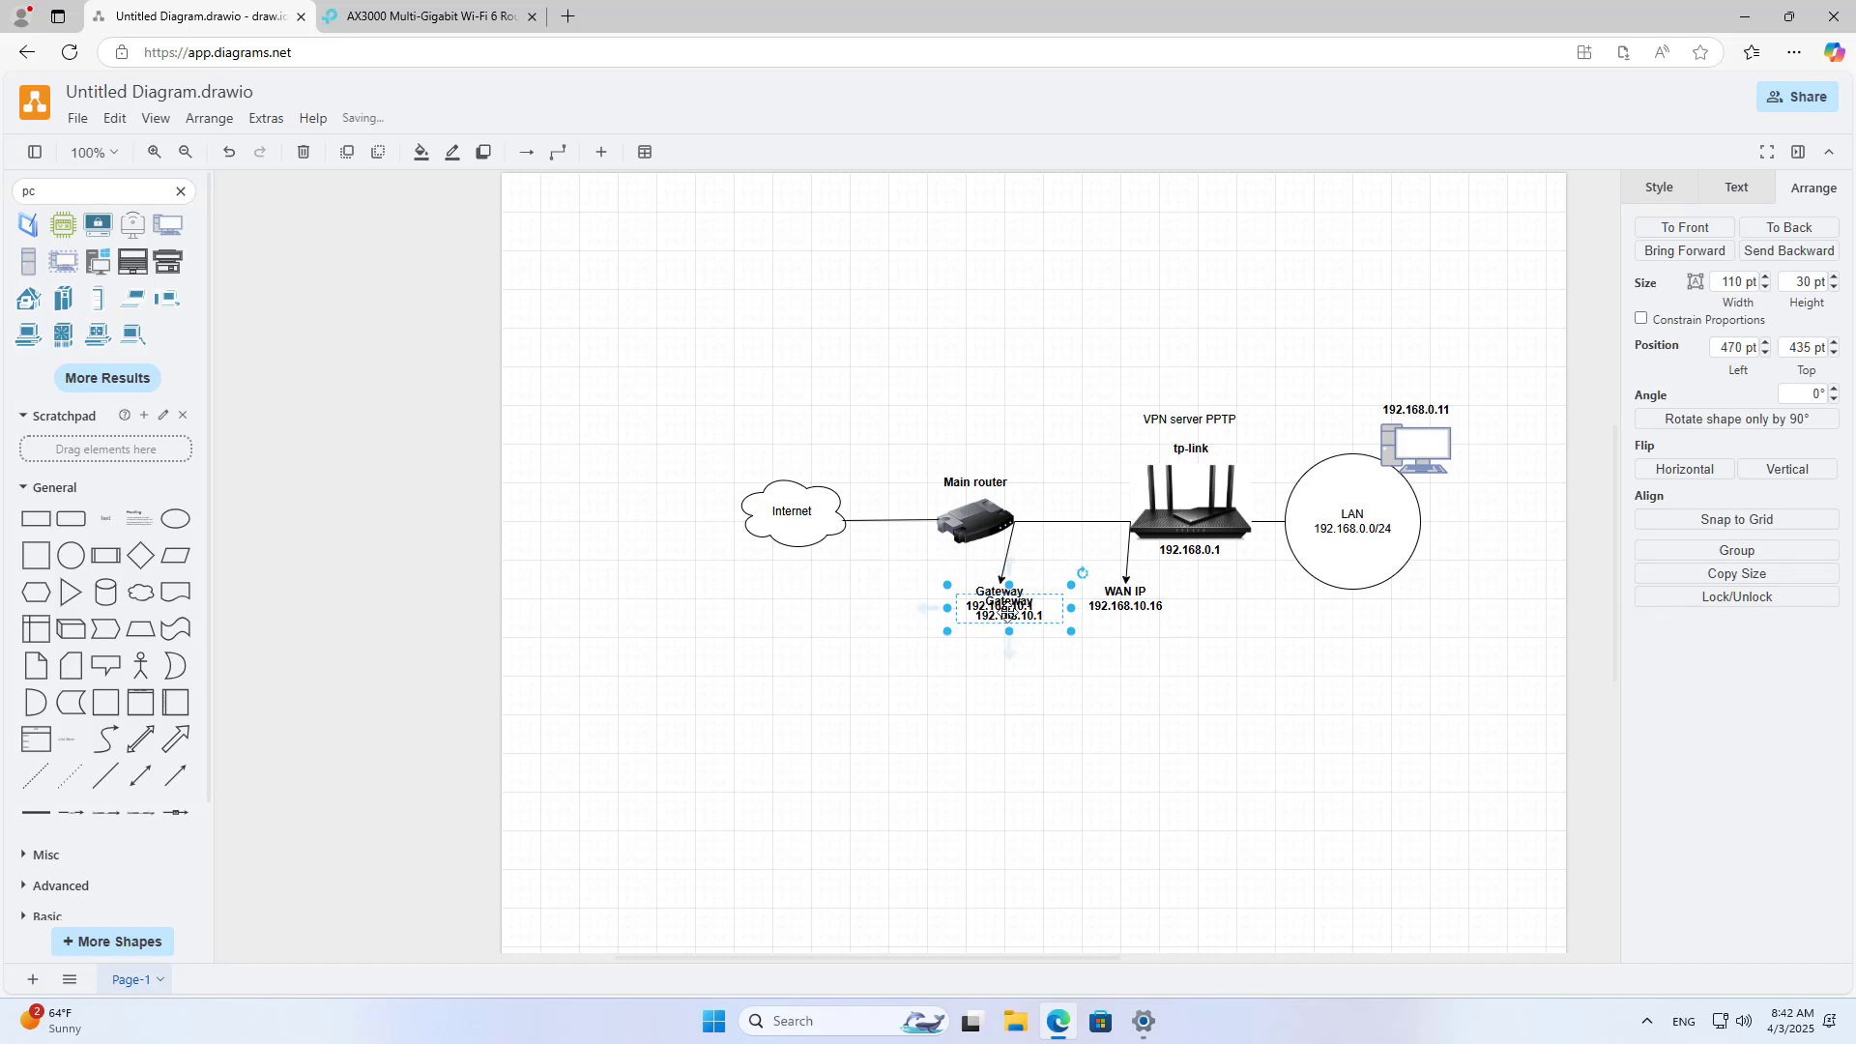
left_click_drag(987, 612, 954, 574)
double_click(954, 574)
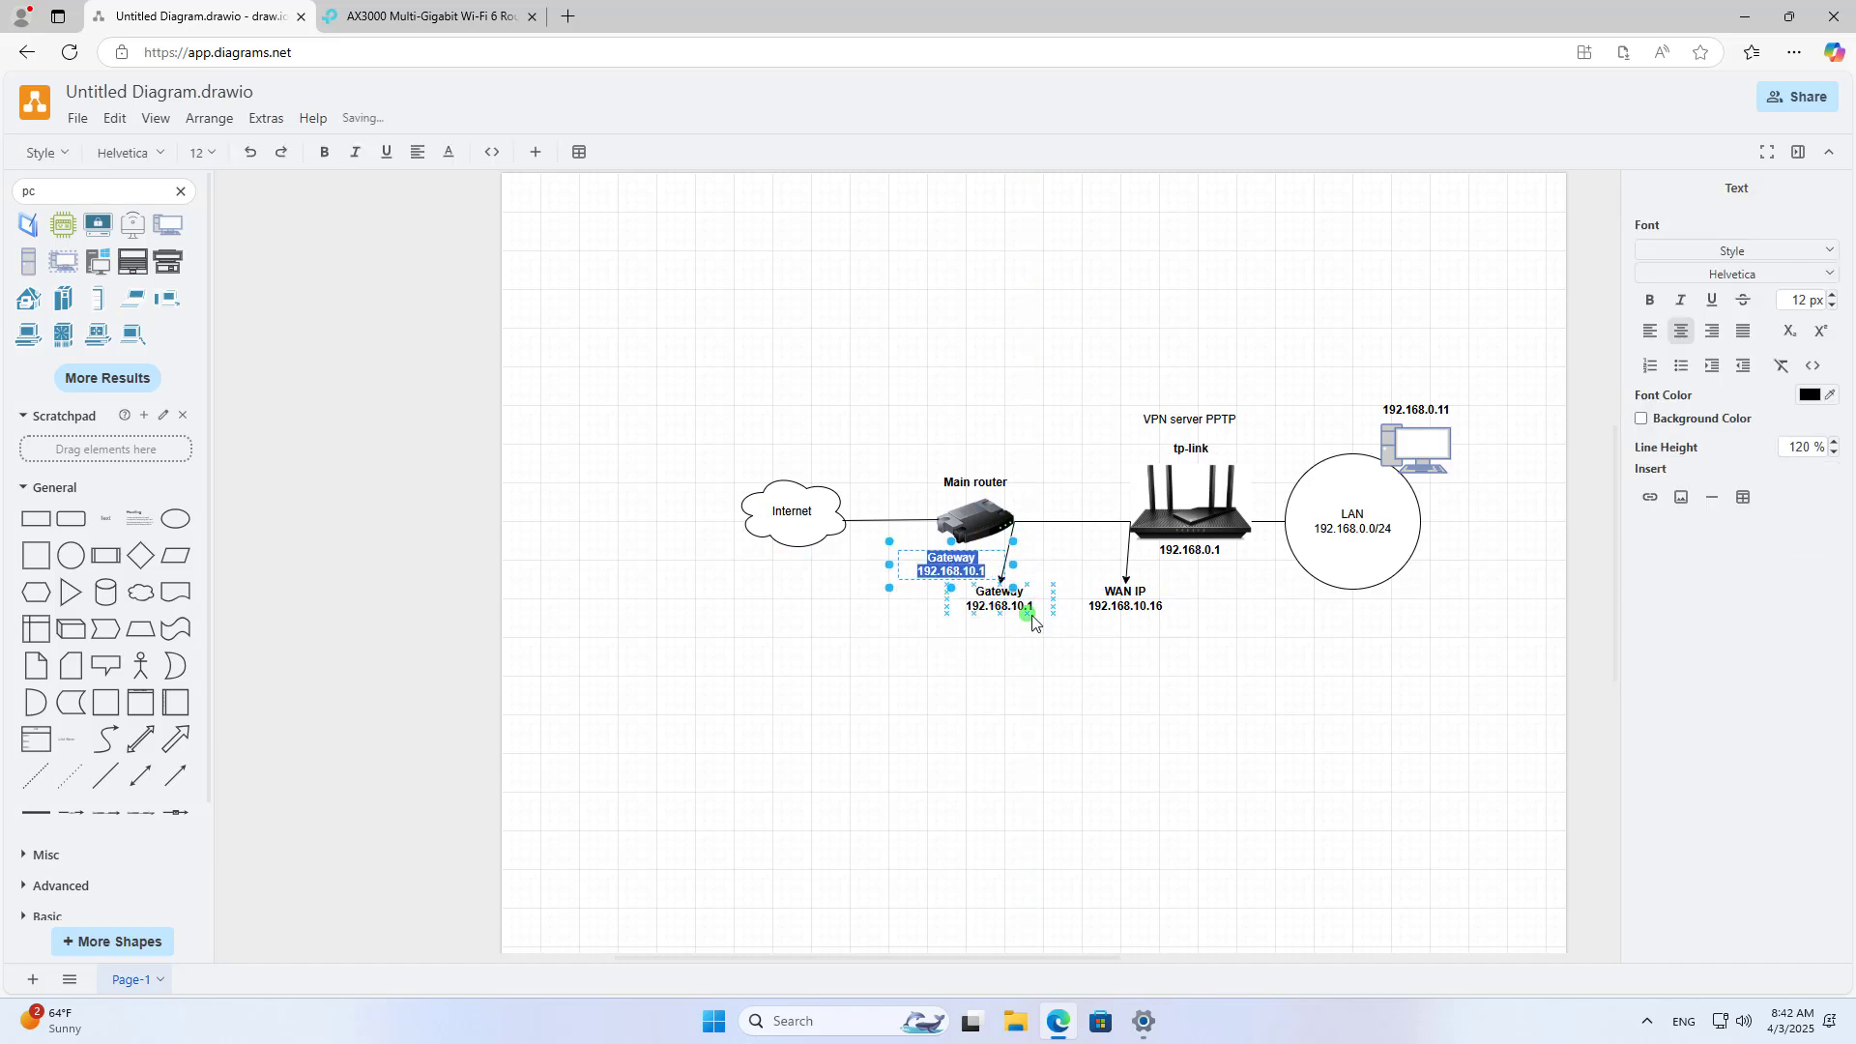
type("Port f")
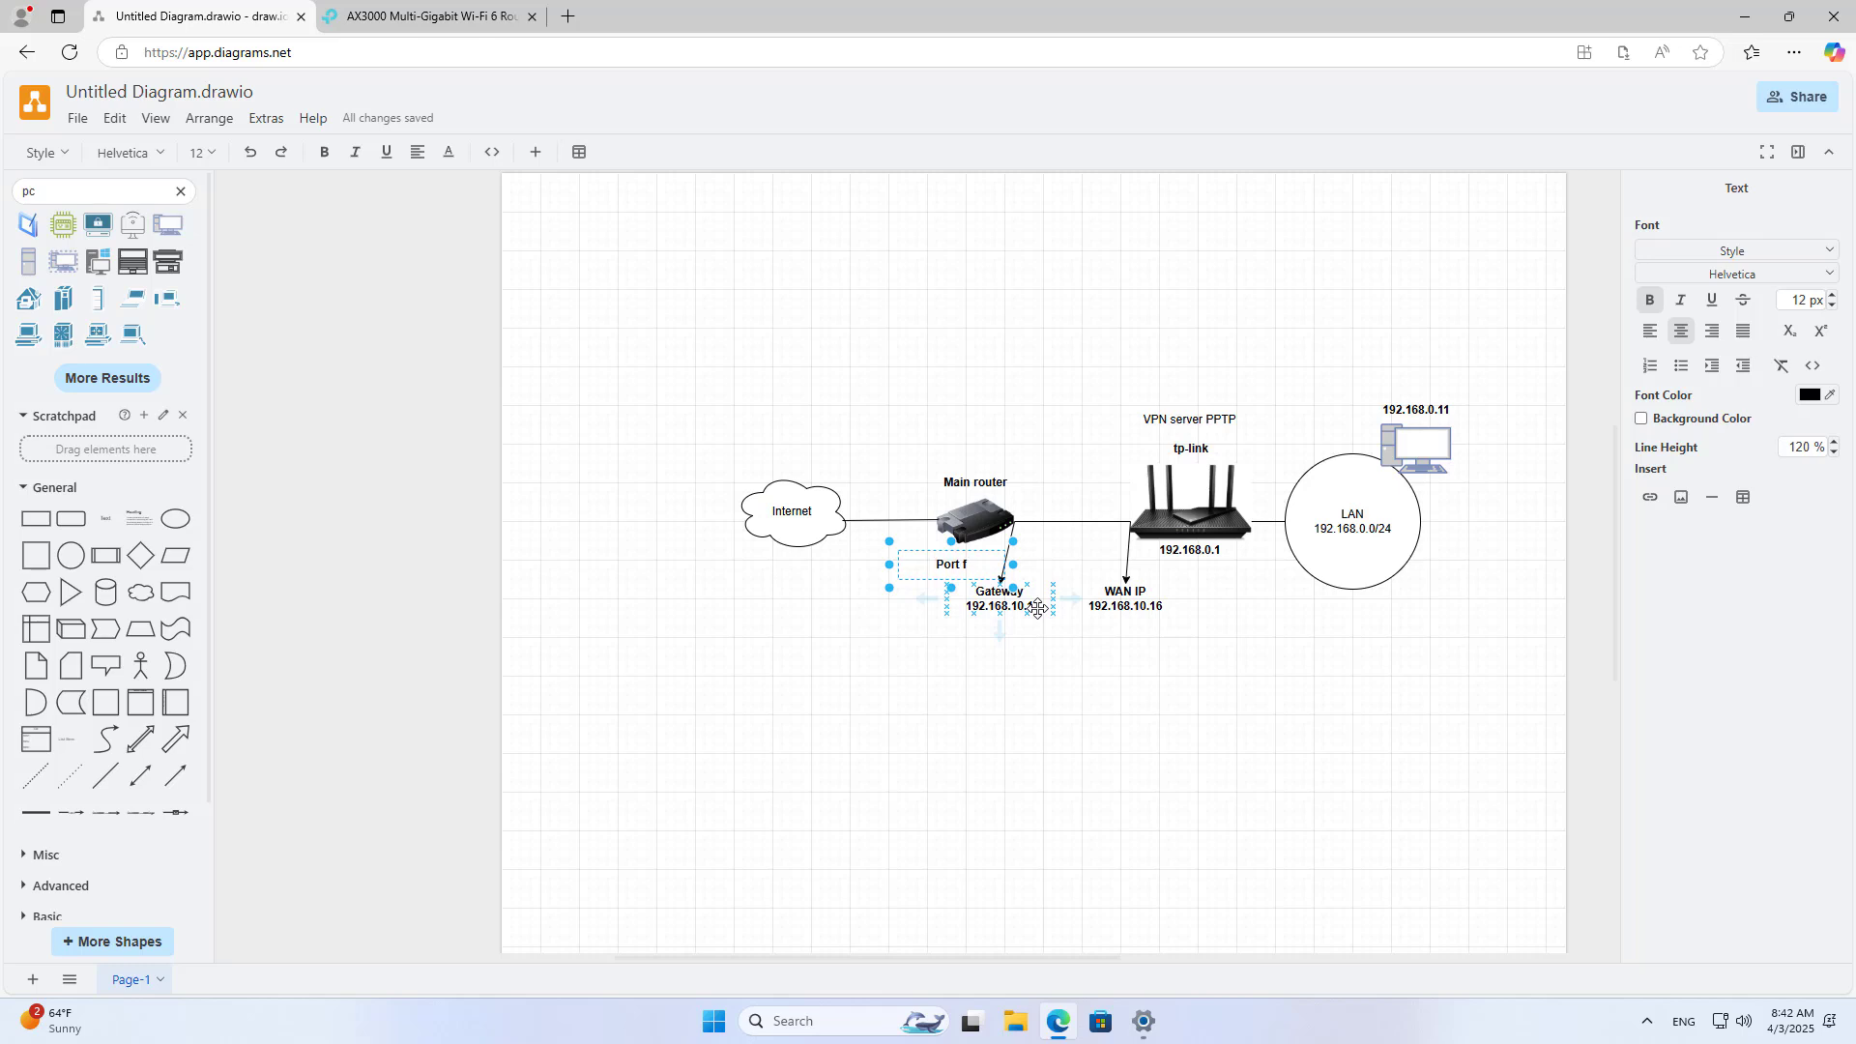
type("orwarding")
key("Return")
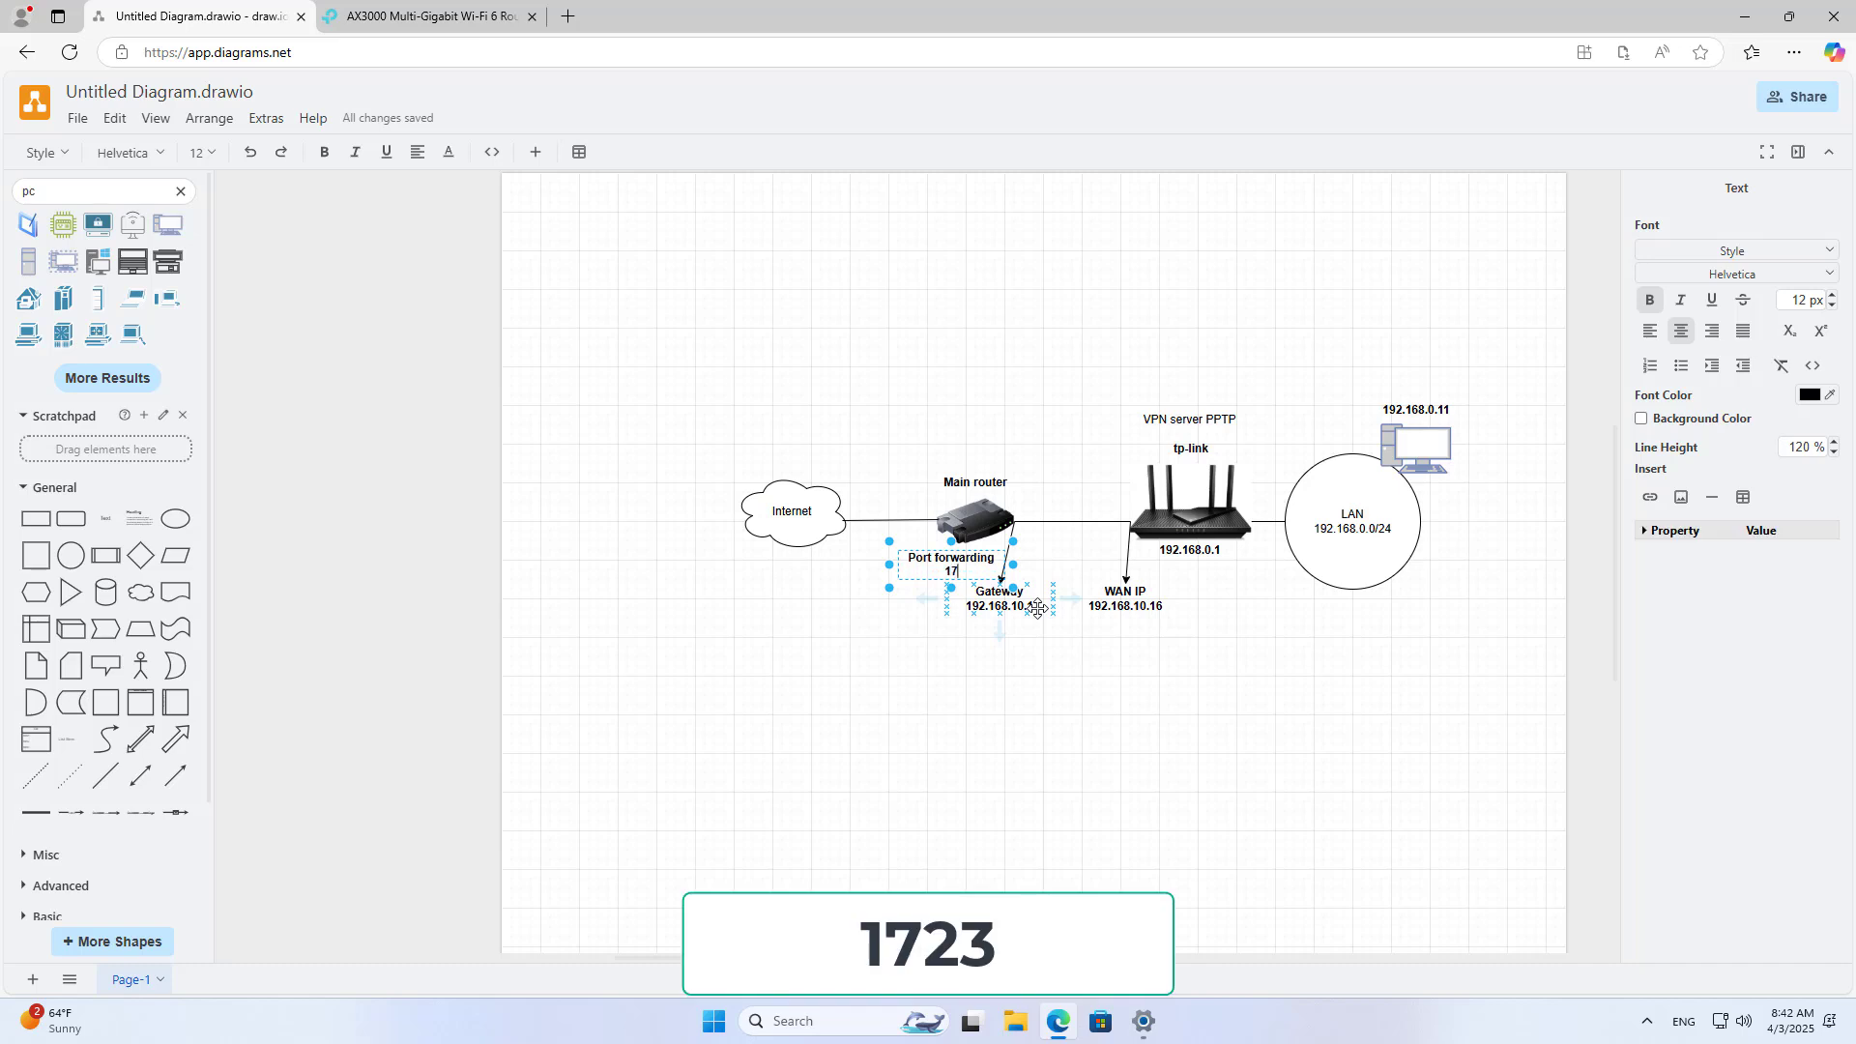
type("1723")
left_click(1033, 694)
Step: Align the Port forwarding label under the Main router and move Gateway lower
left_click(954, 565)
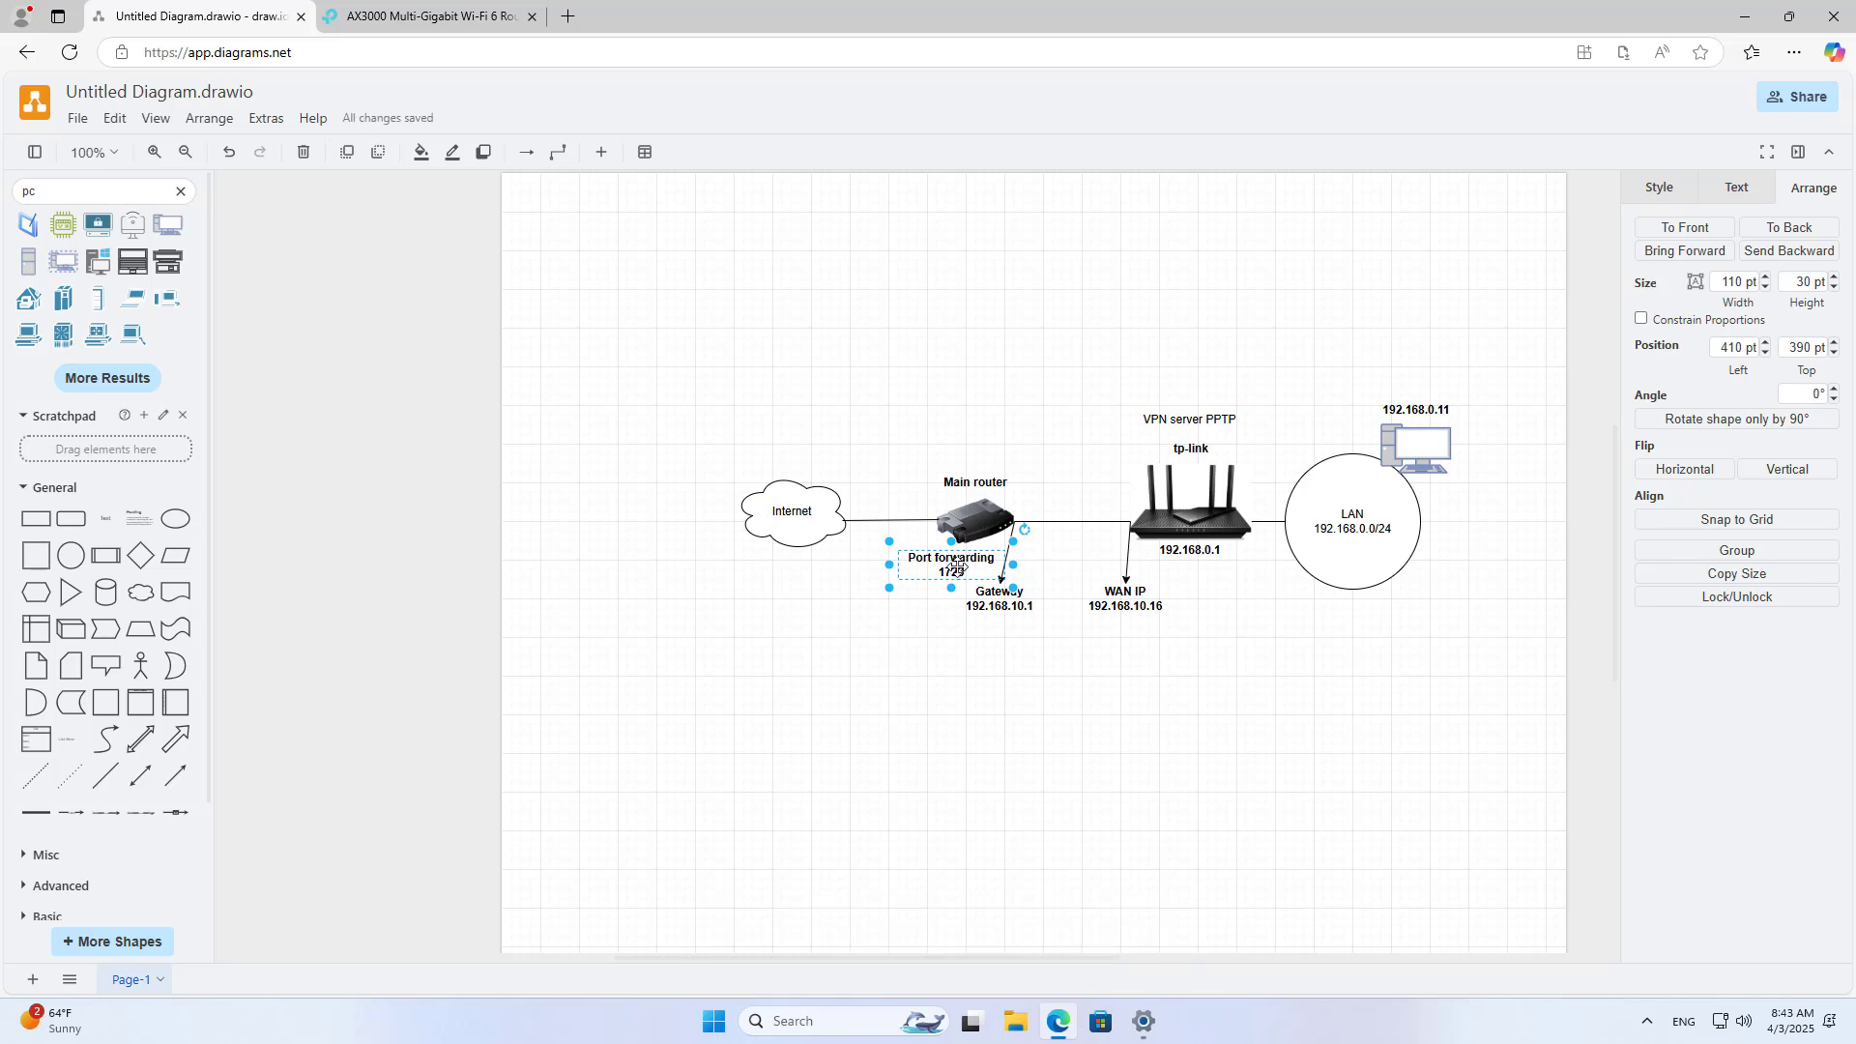
left_click_drag(954, 565, 1005, 655)
left_click(1001, 600)
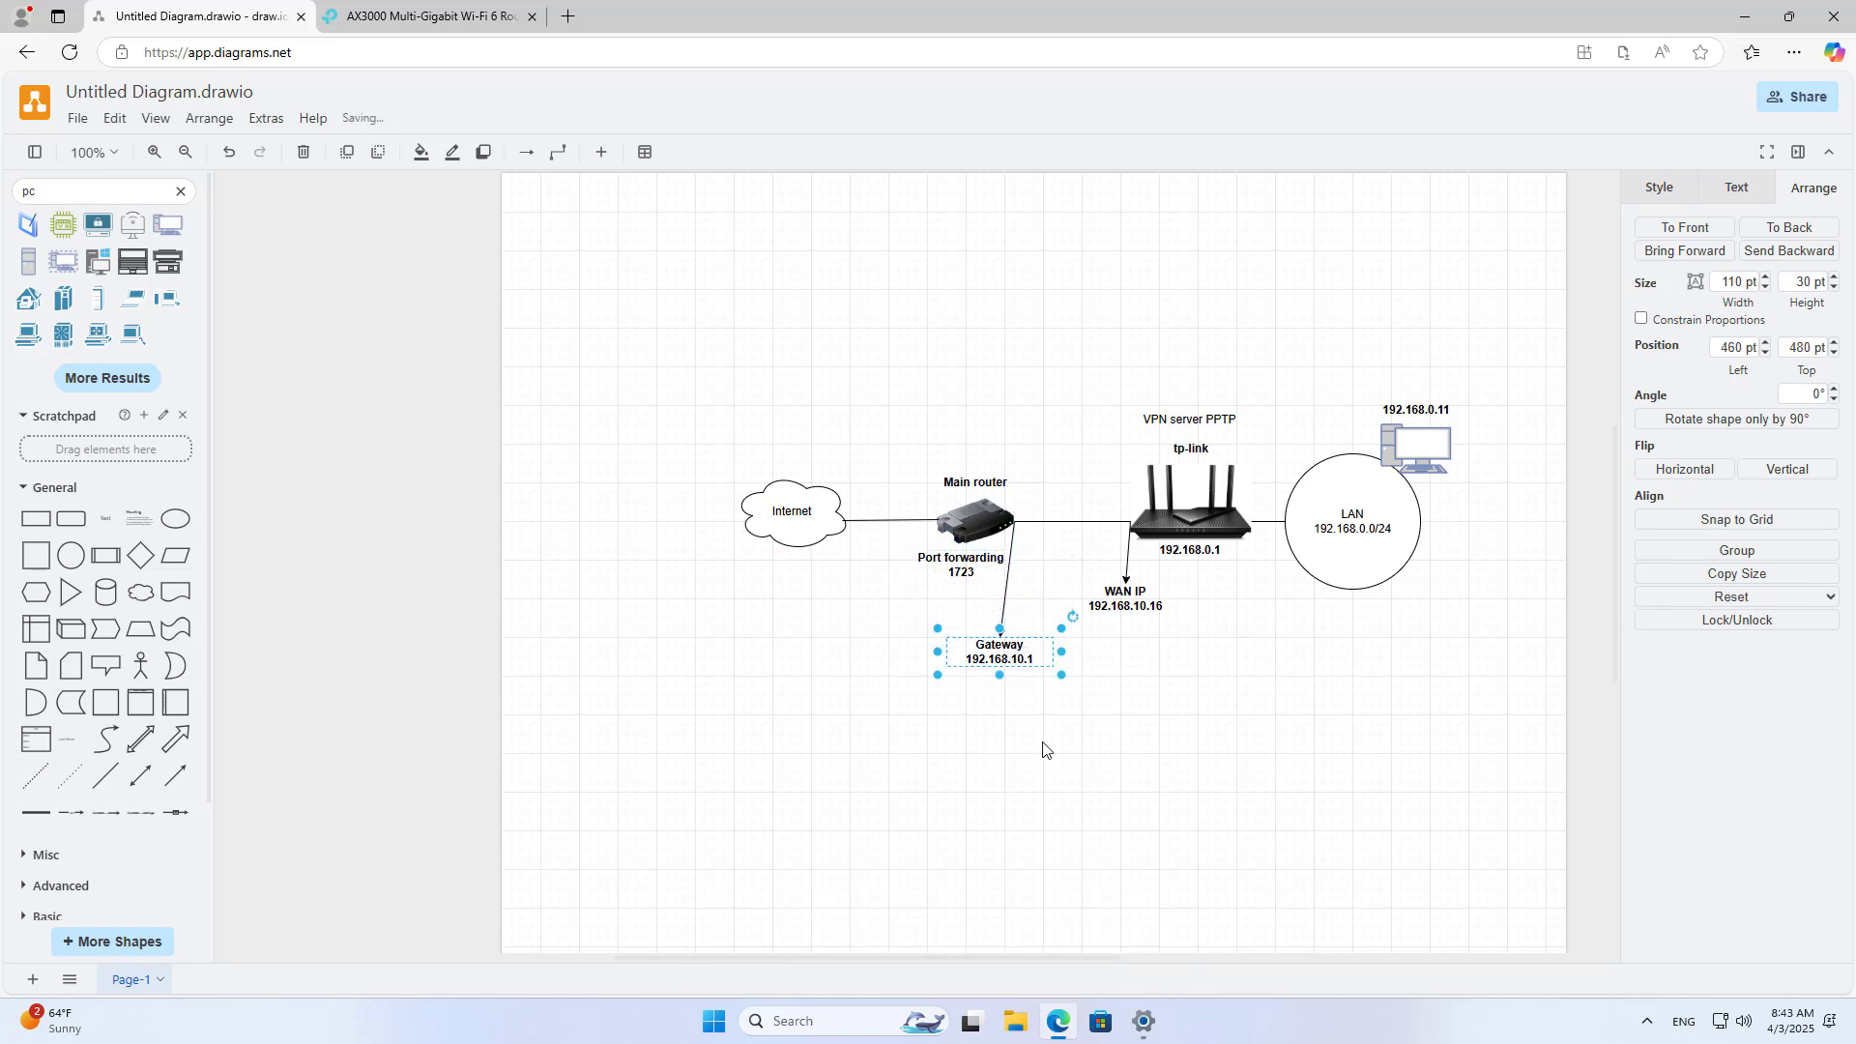
left_click(1044, 750)
left_click(969, 565)
left_click(984, 828)
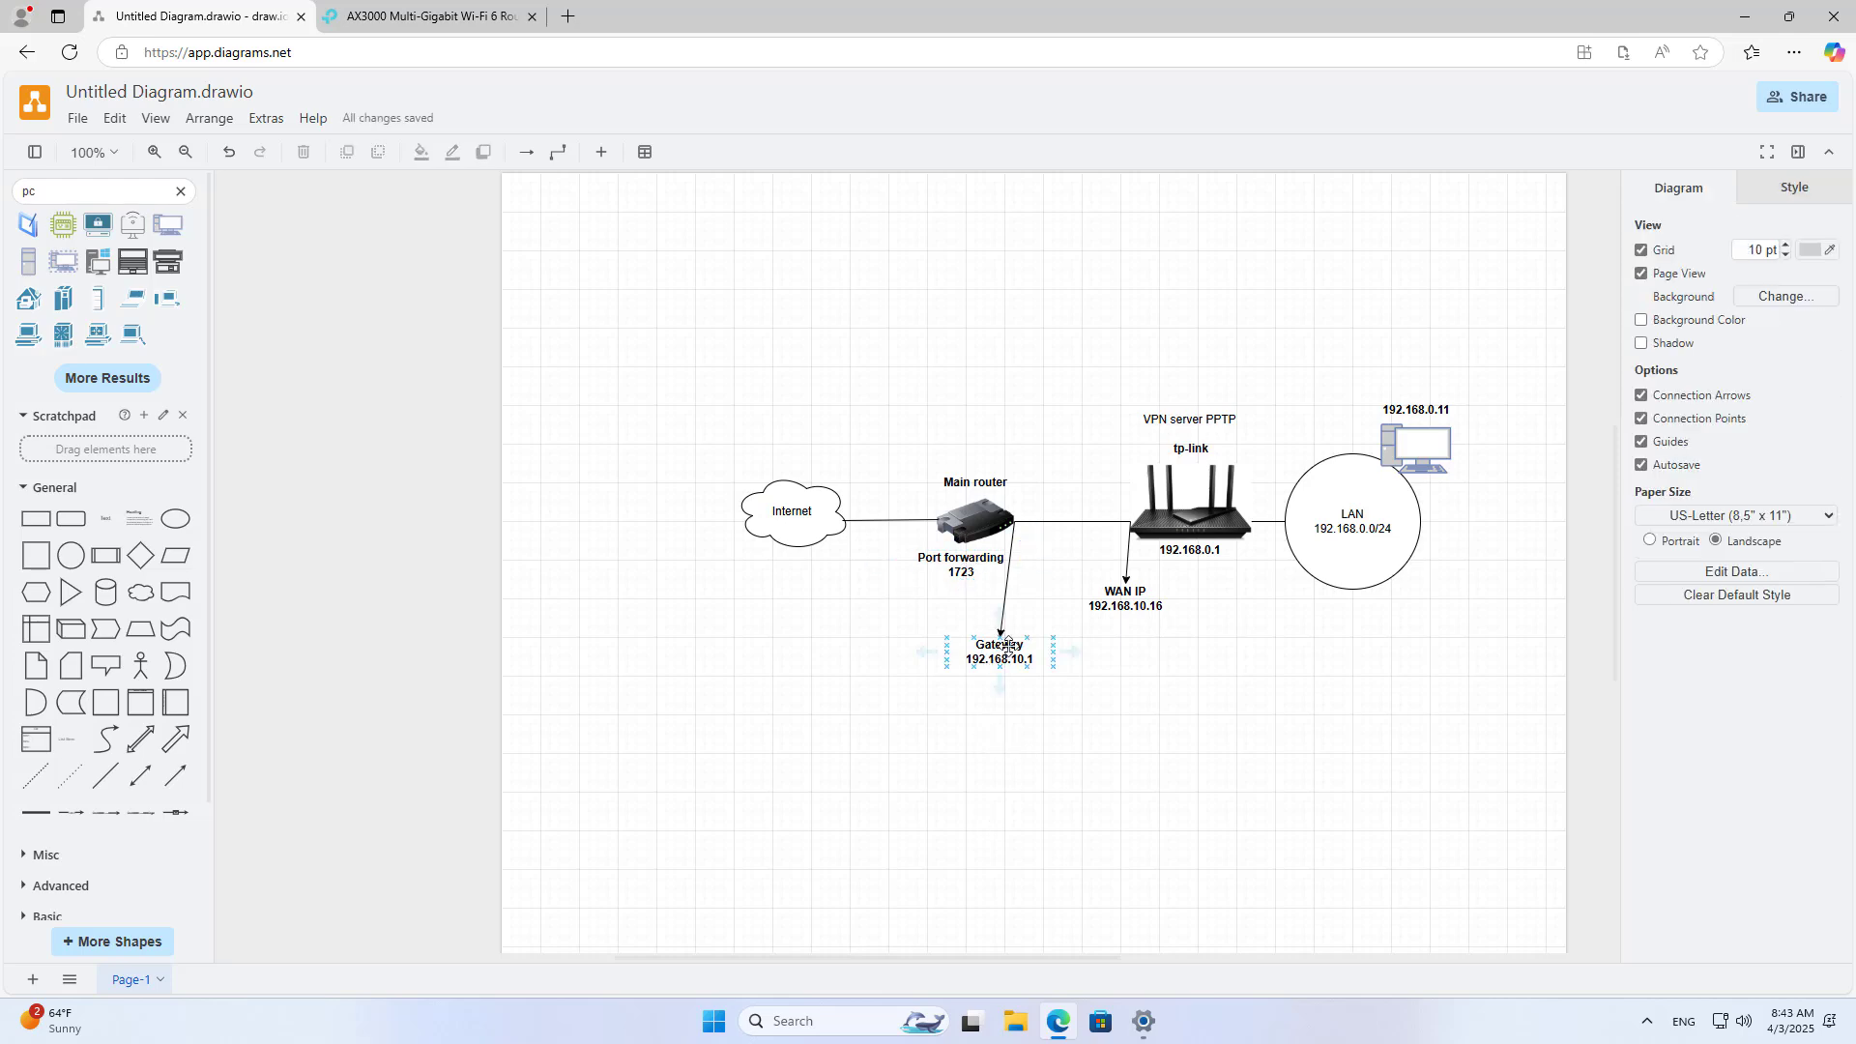
Step: Load 192.168.10.1 in a new tab and log in with the router's admin username and password
left_click(571, 17)
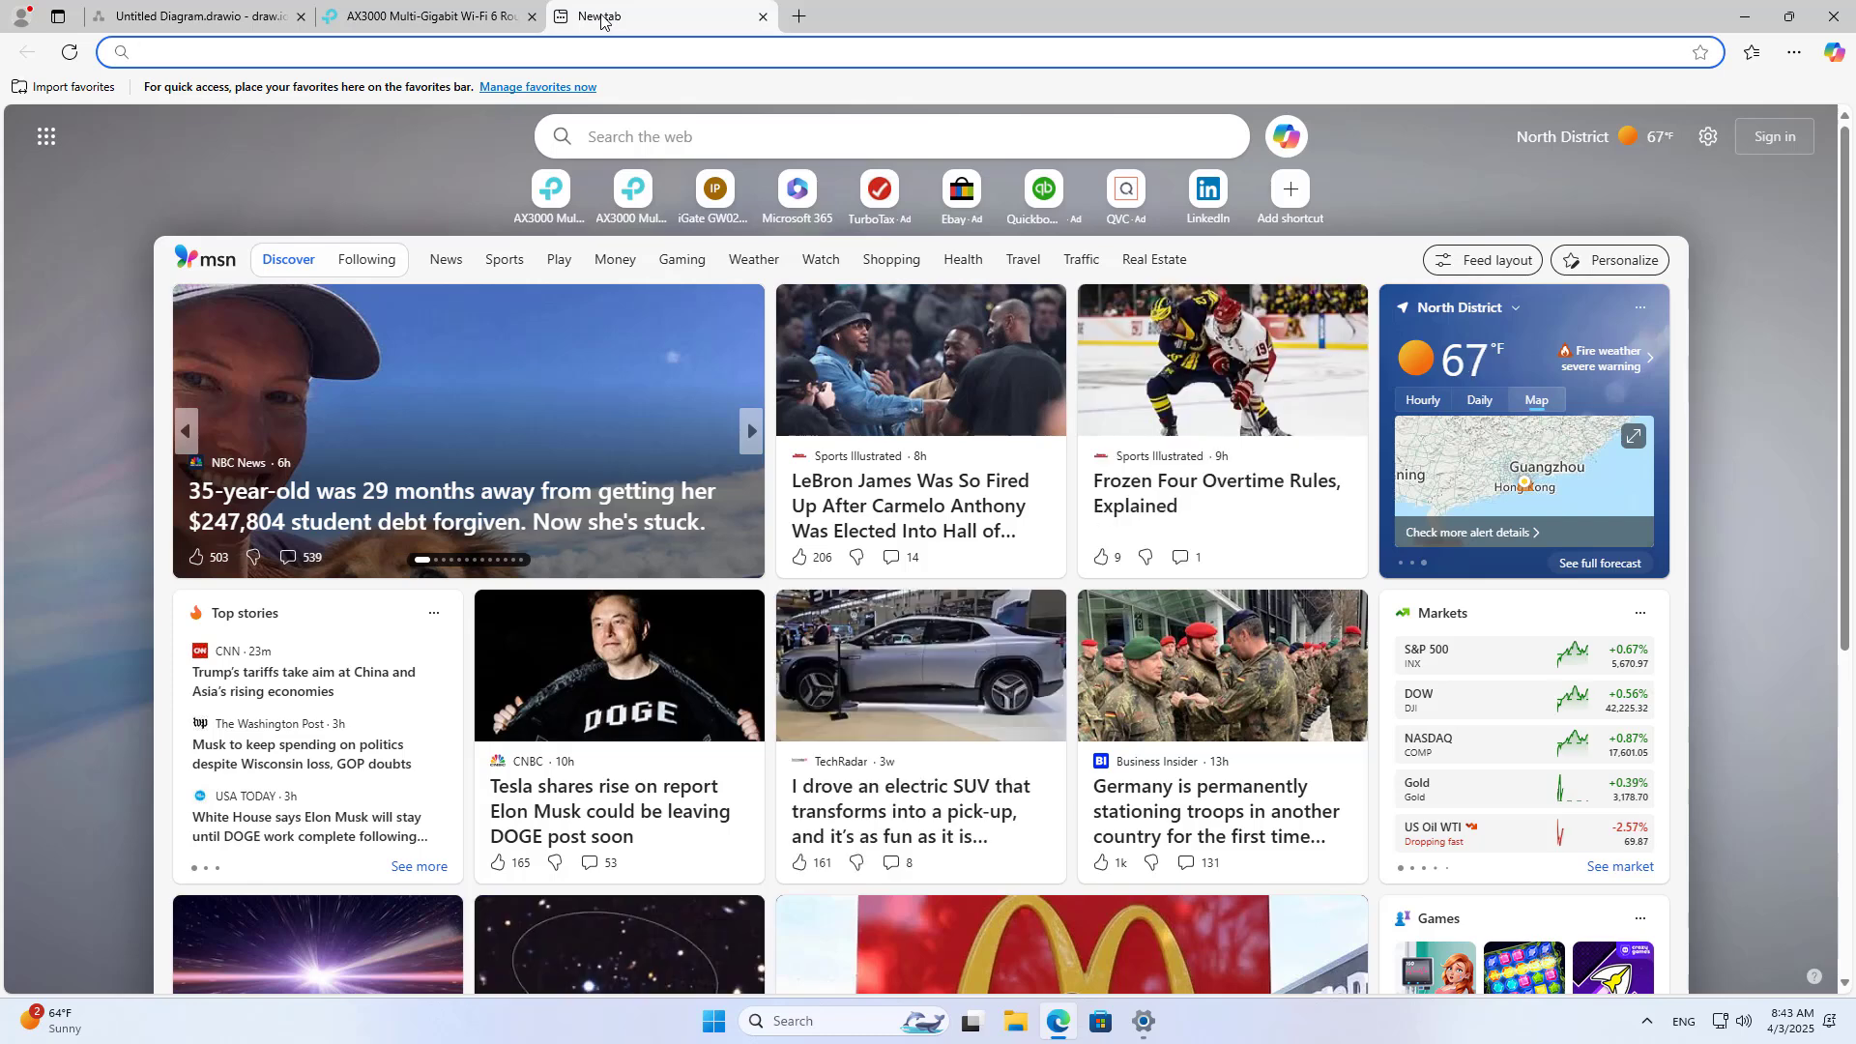
type("192")
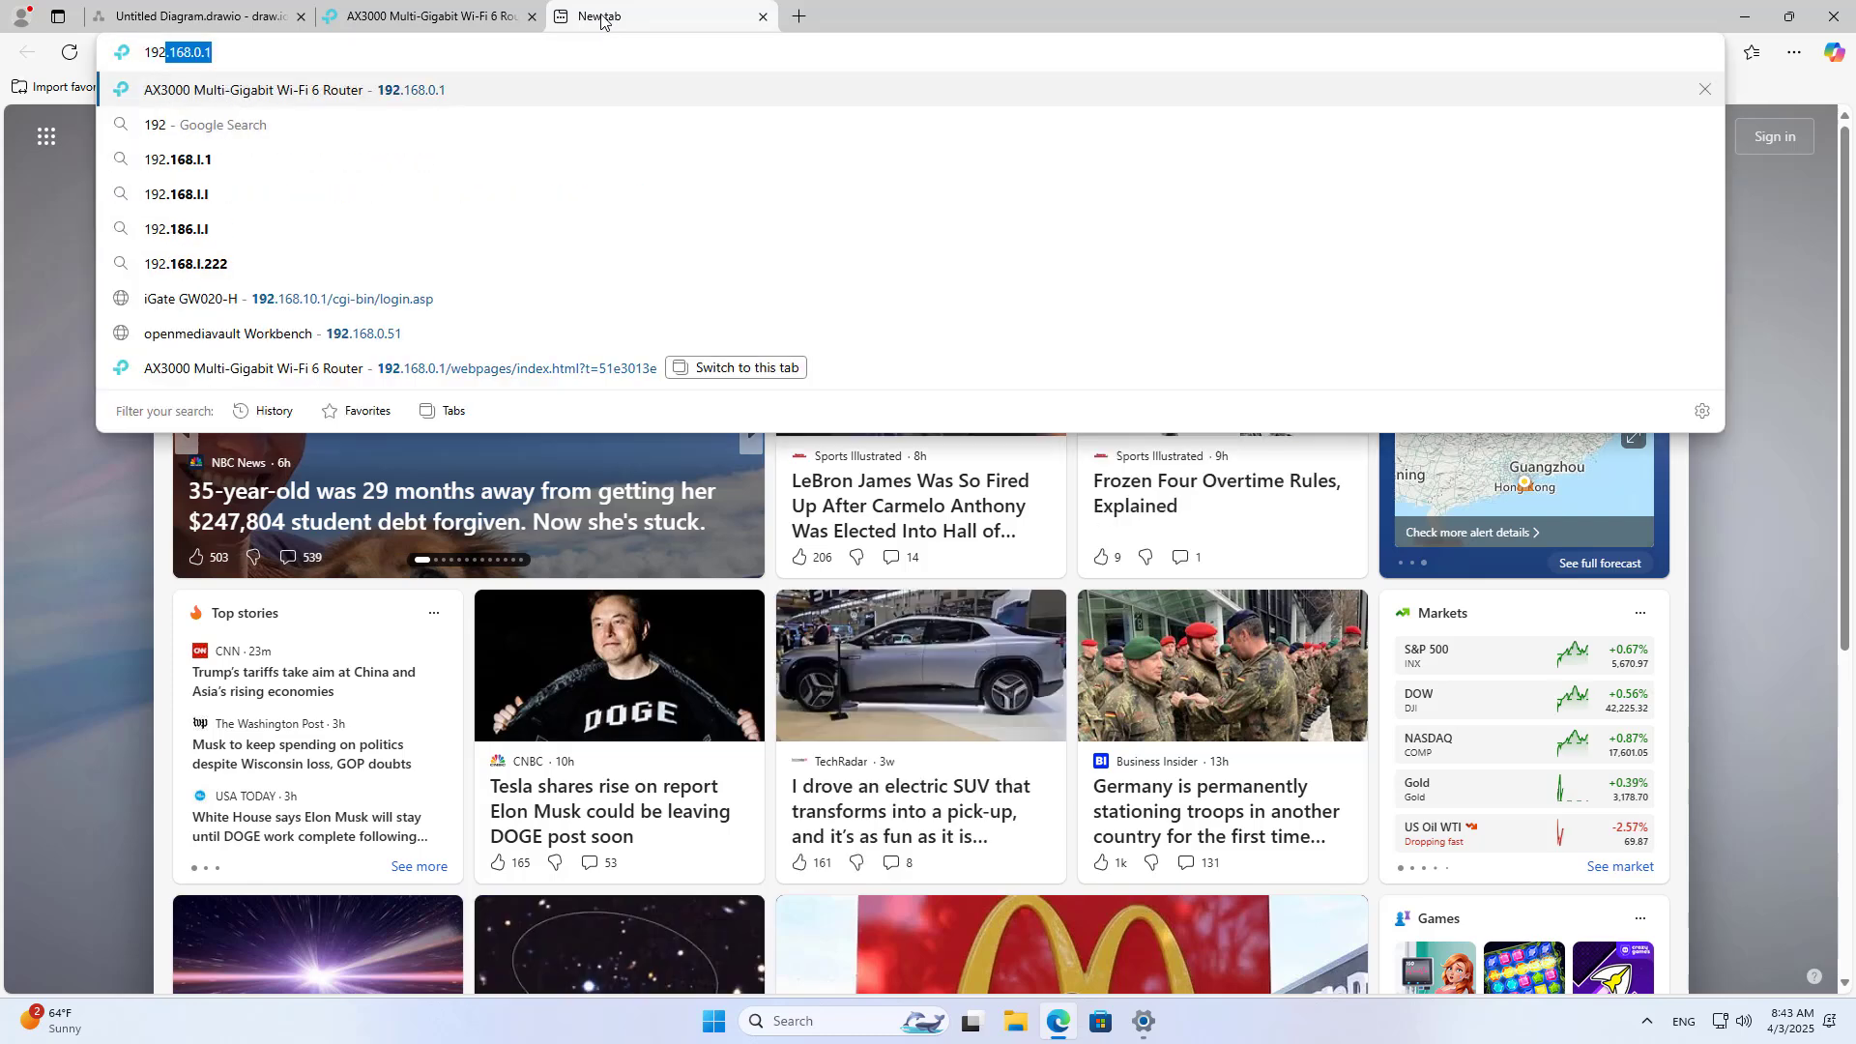
type(".168.10.1")
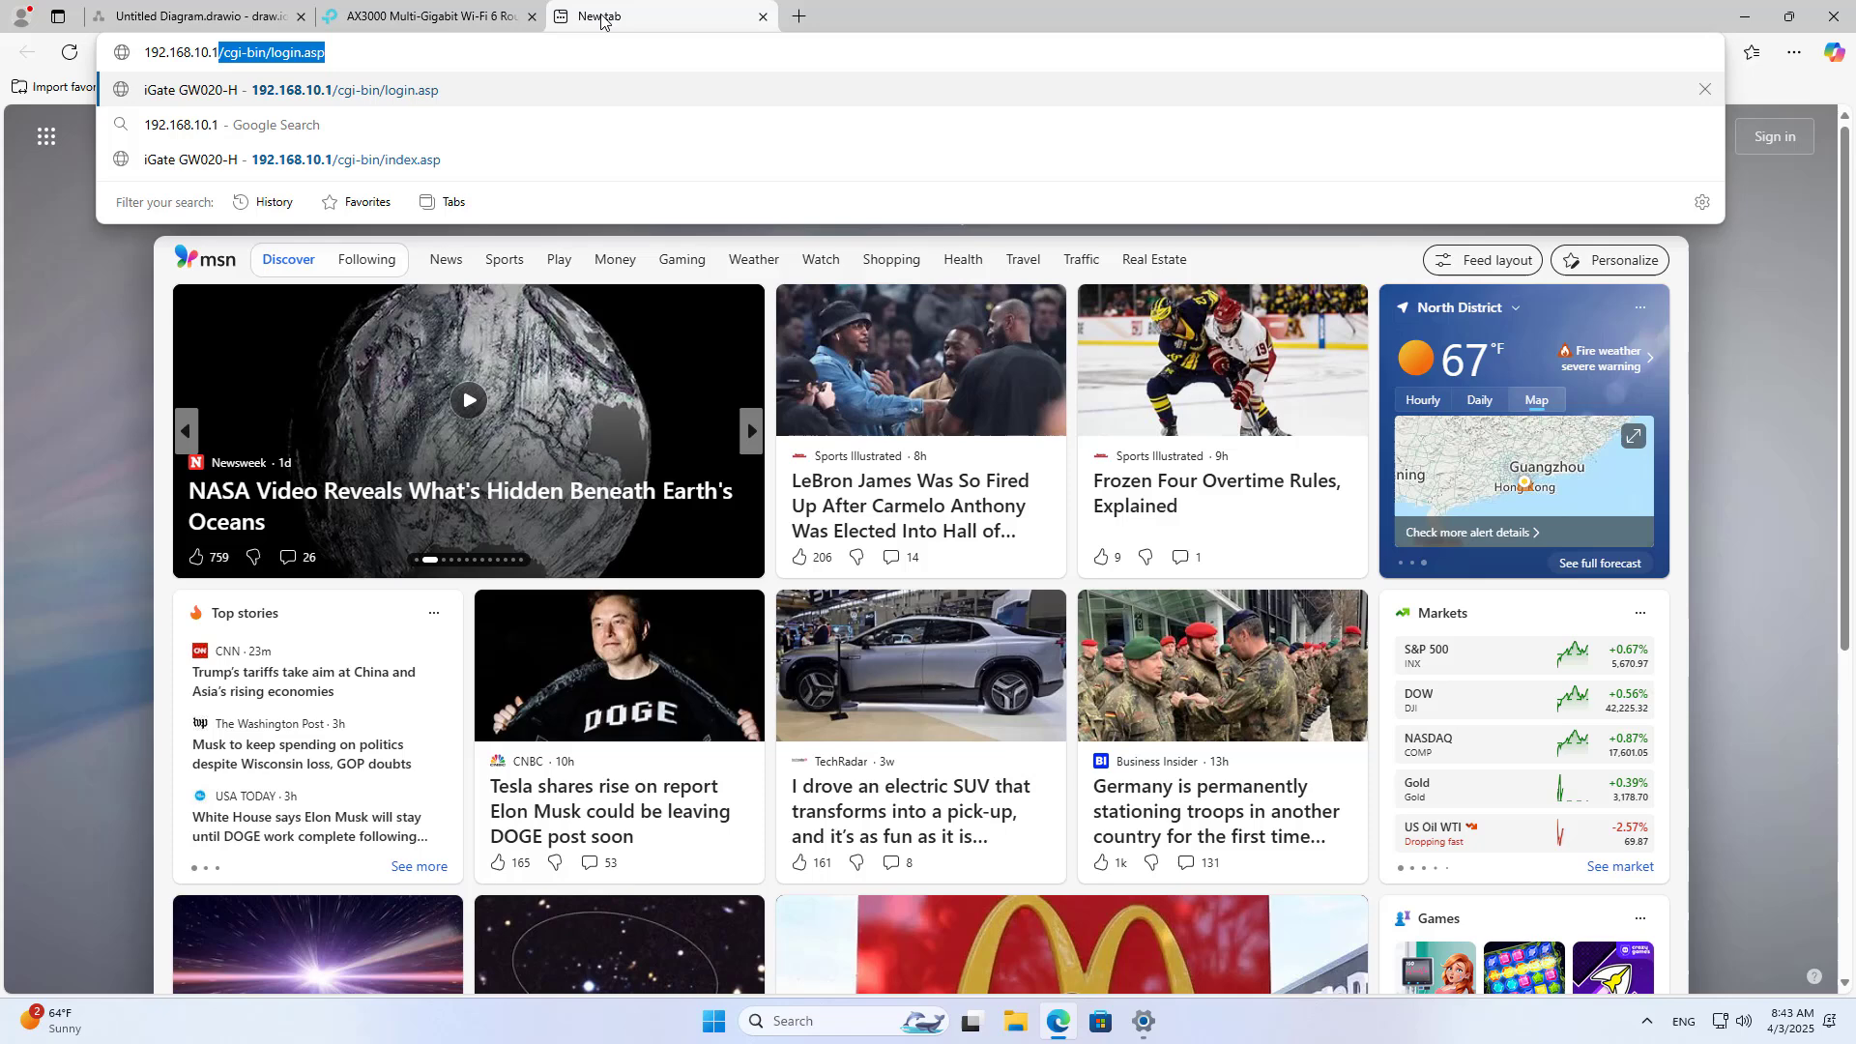
key("Return")
type("ad")
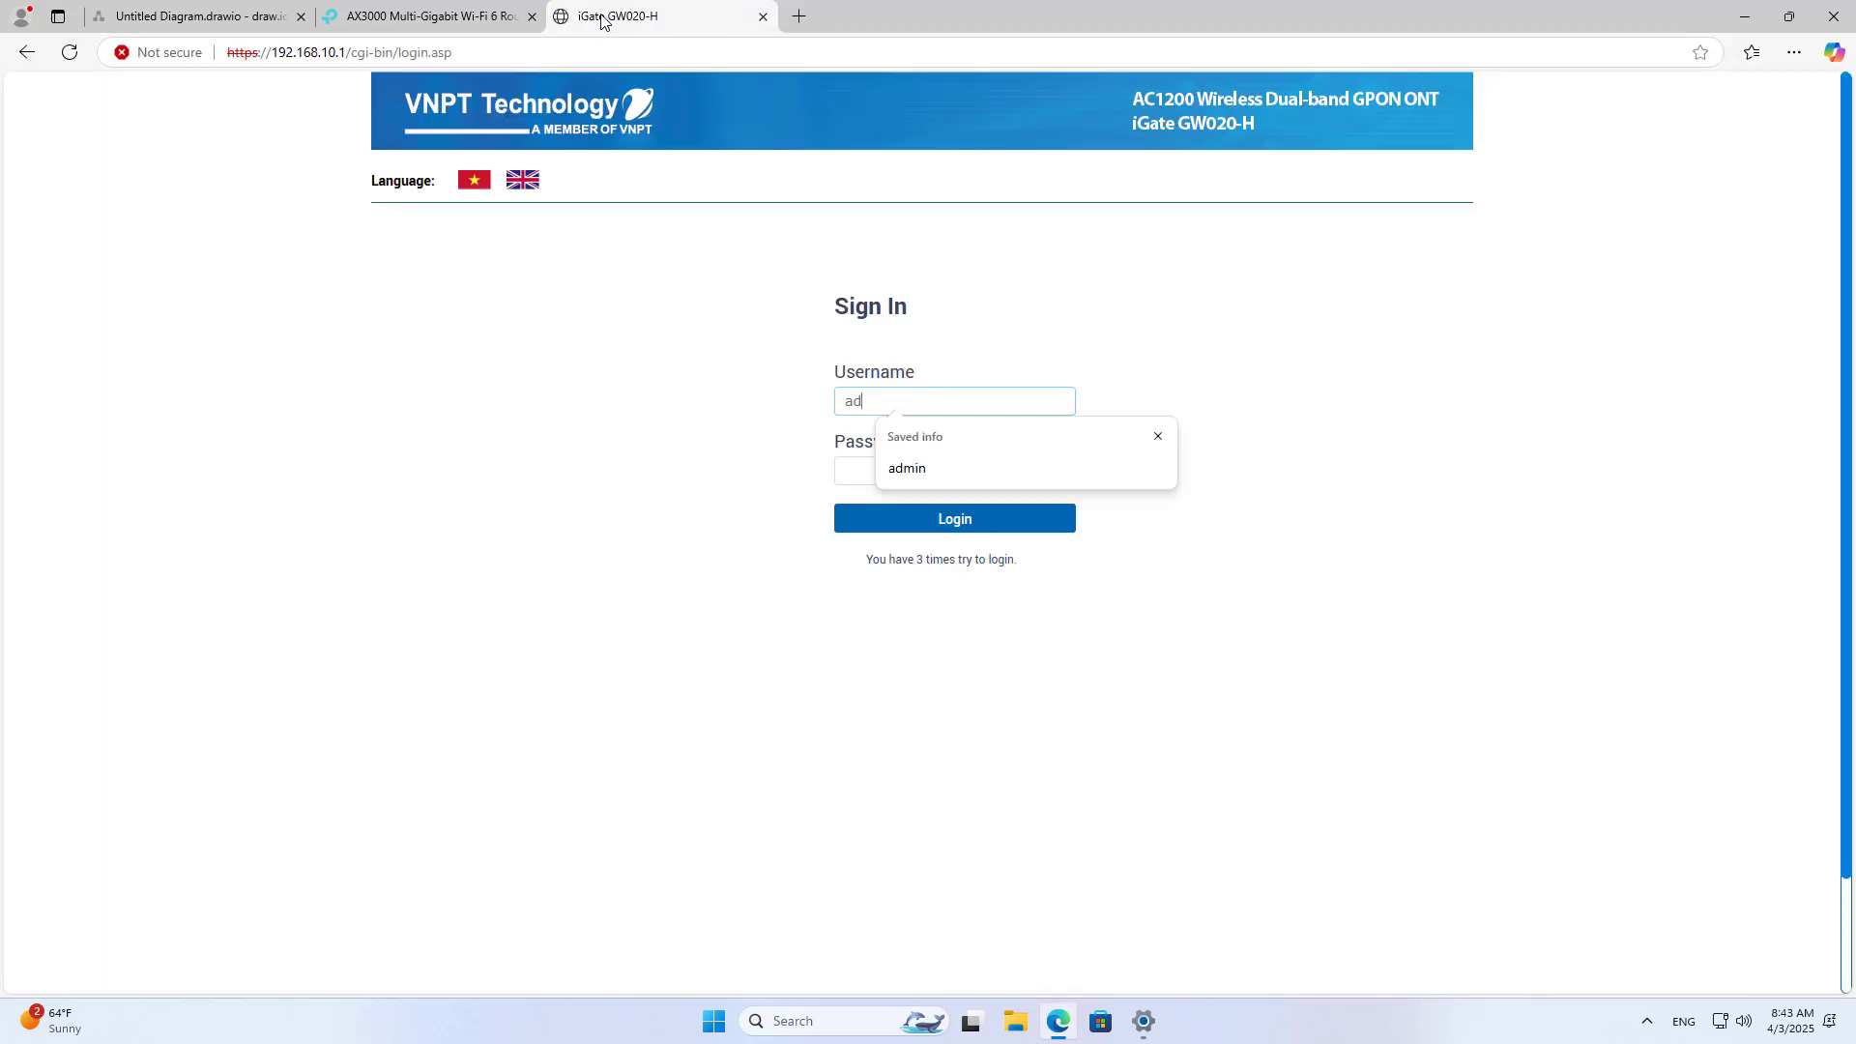
type("min")
key("Tab")
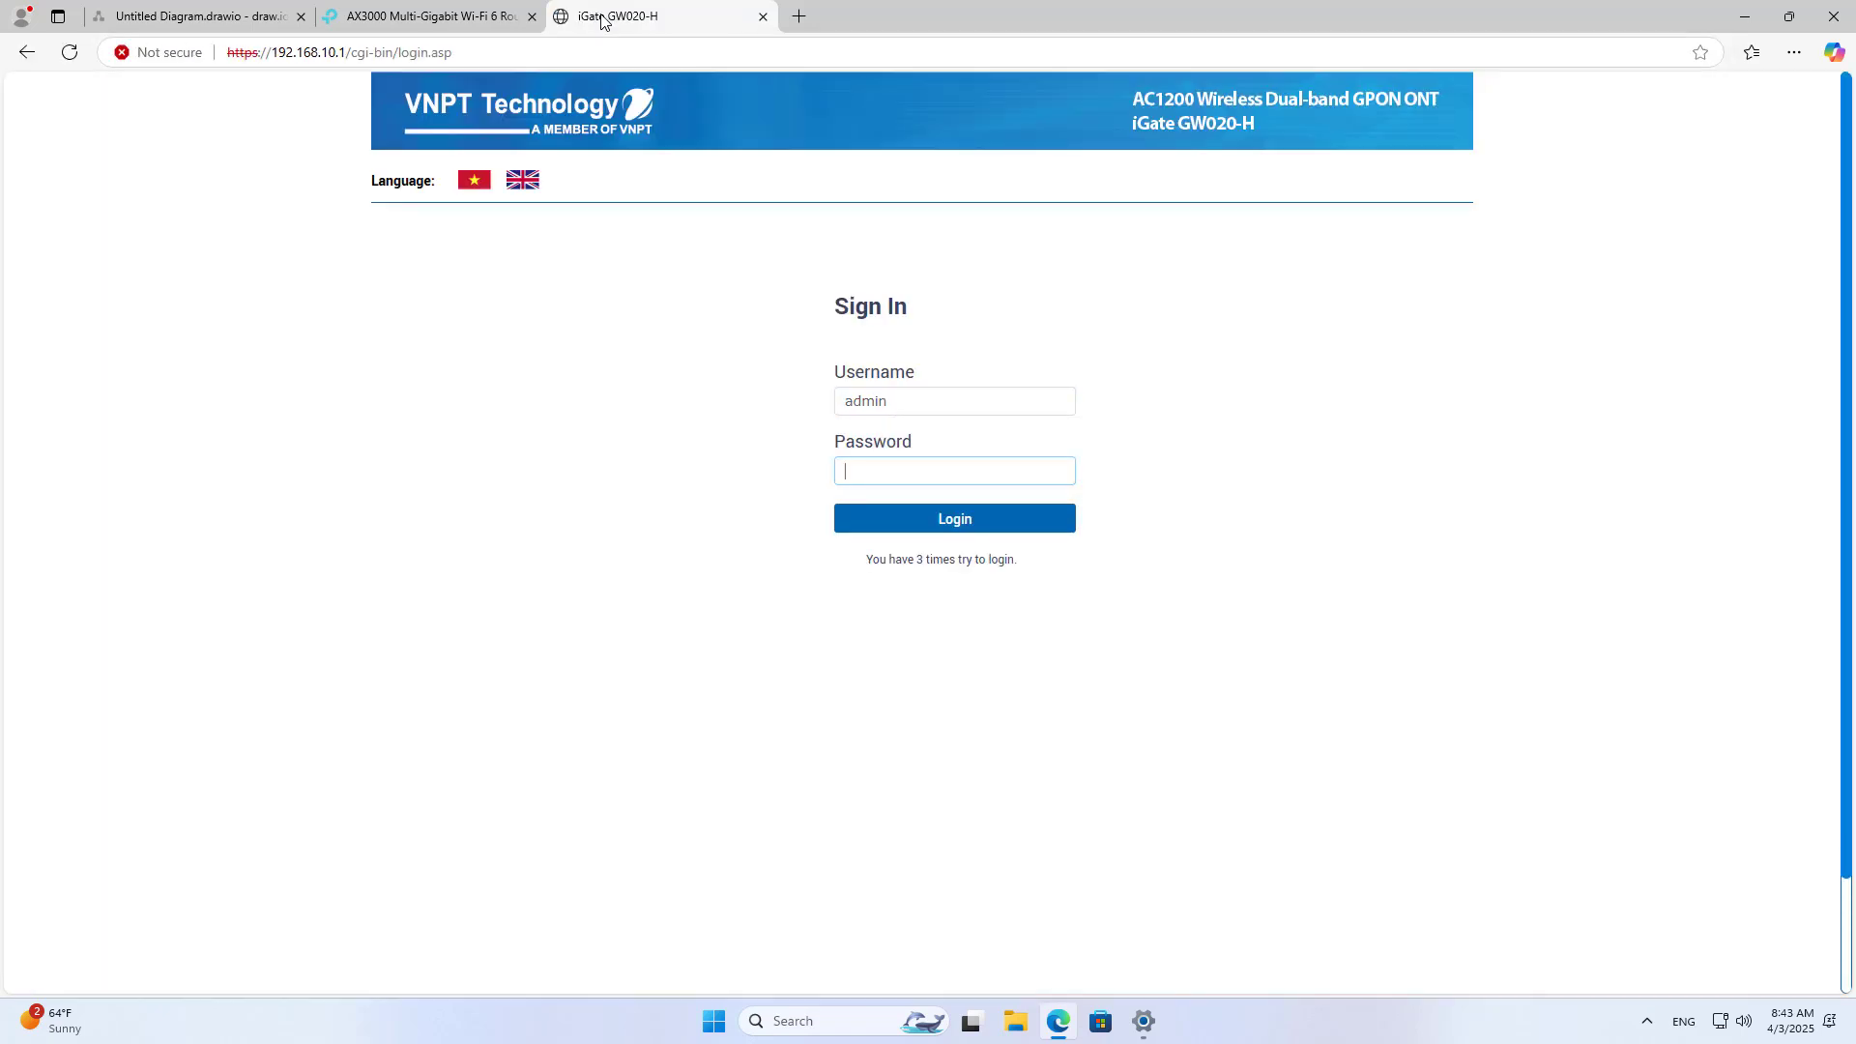
type("ad")
key("Return")
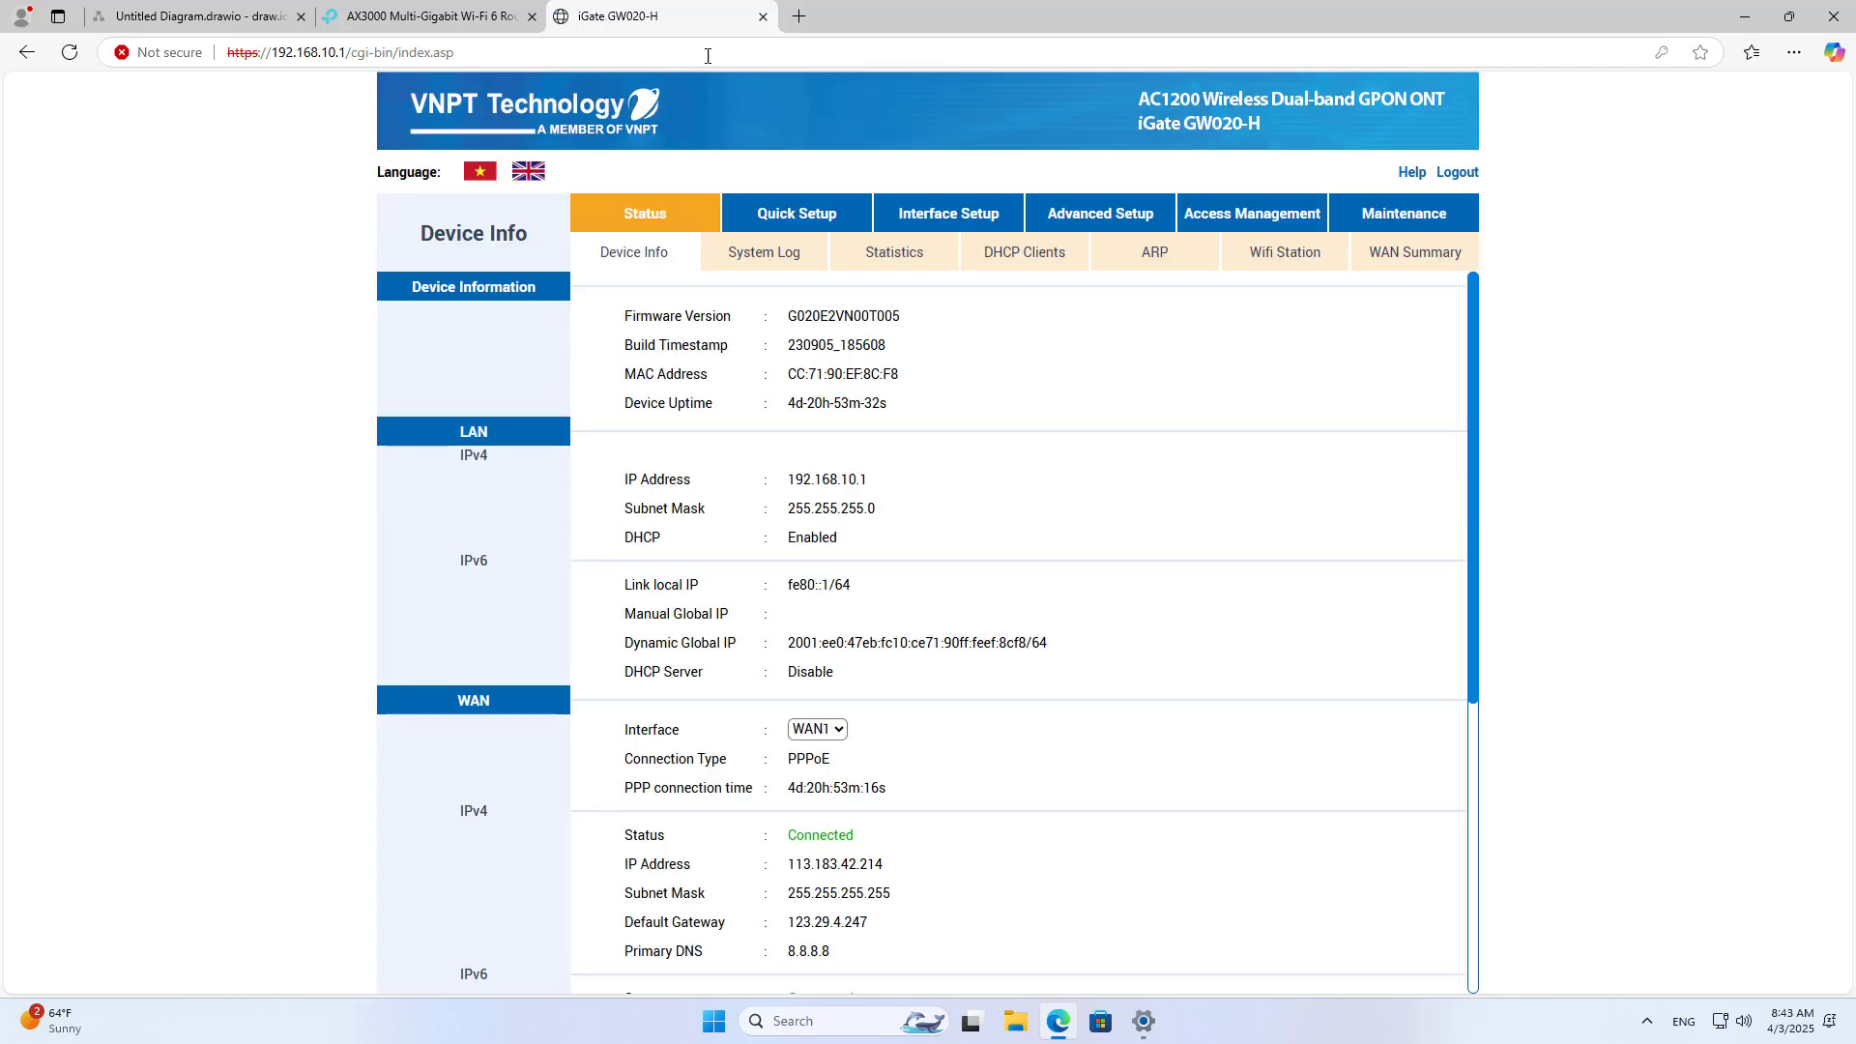
Step: Open the gateway's NAT Virtual Server settings and choose the PPTP application (port 1723)
left_click(1109, 221)
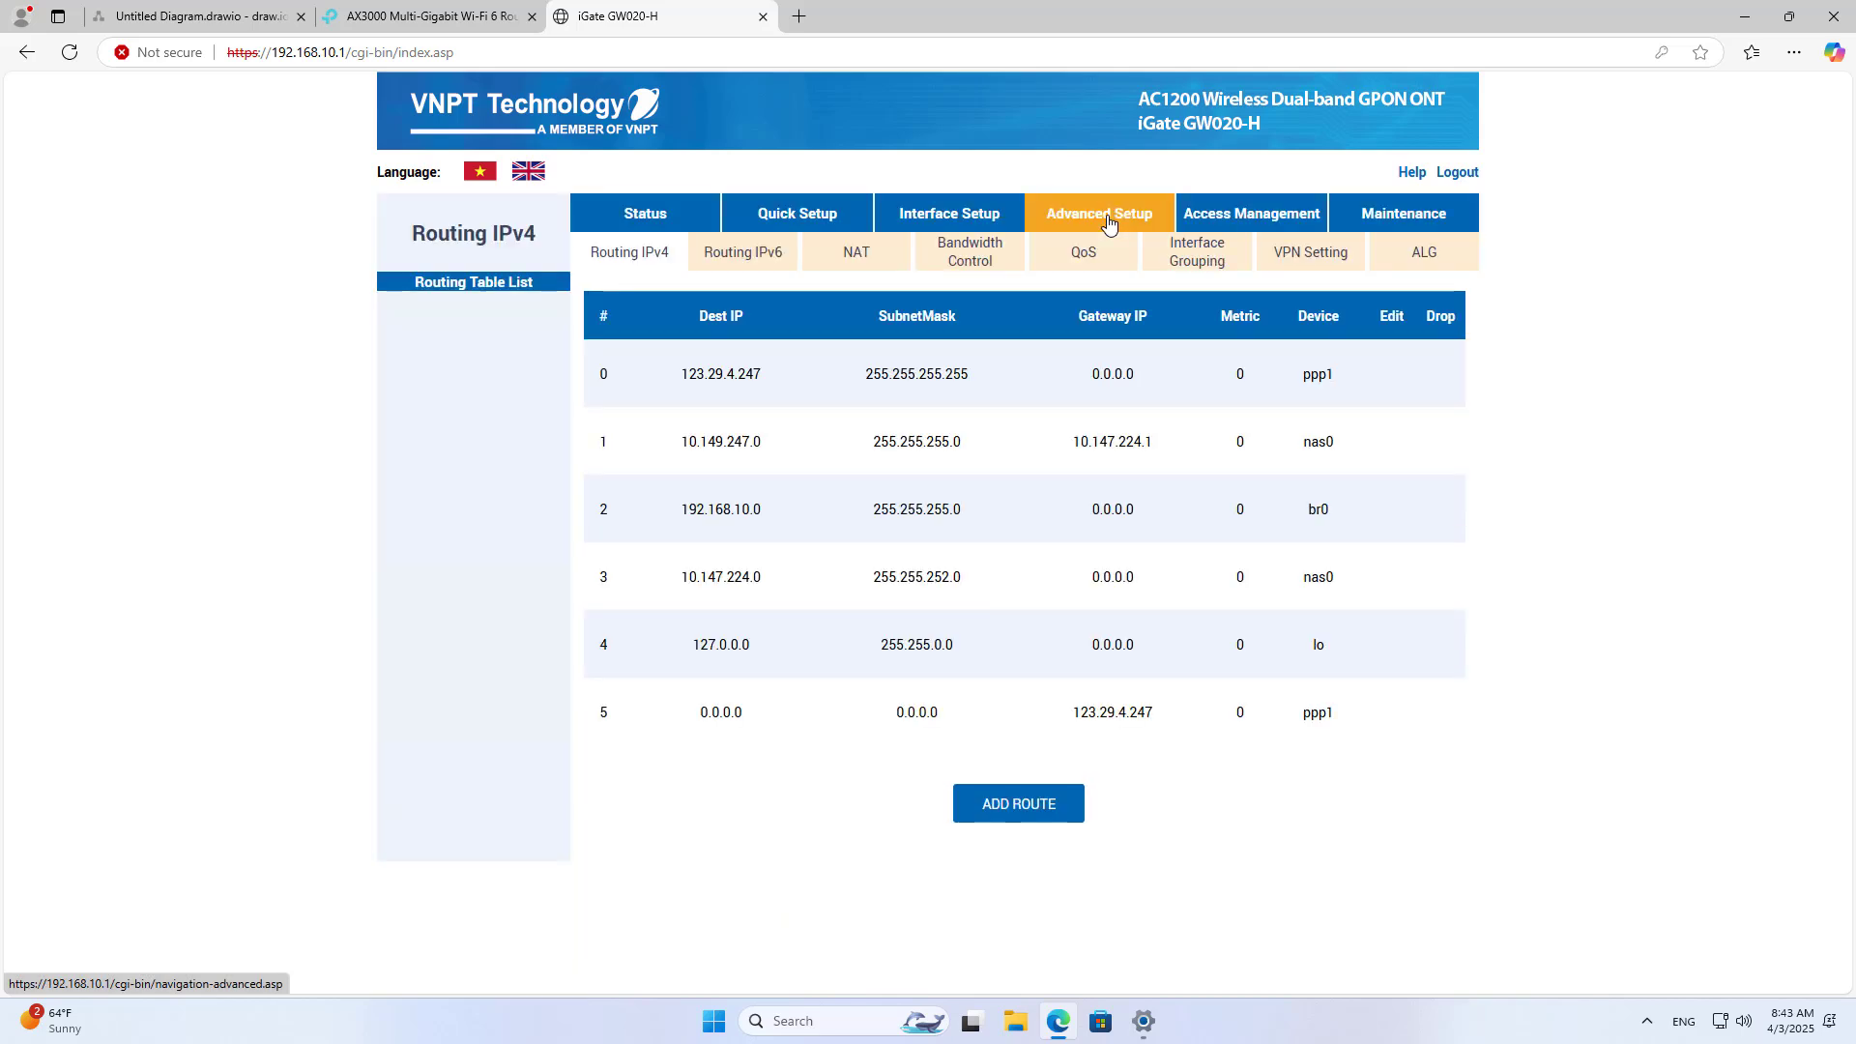
left_click(857, 257)
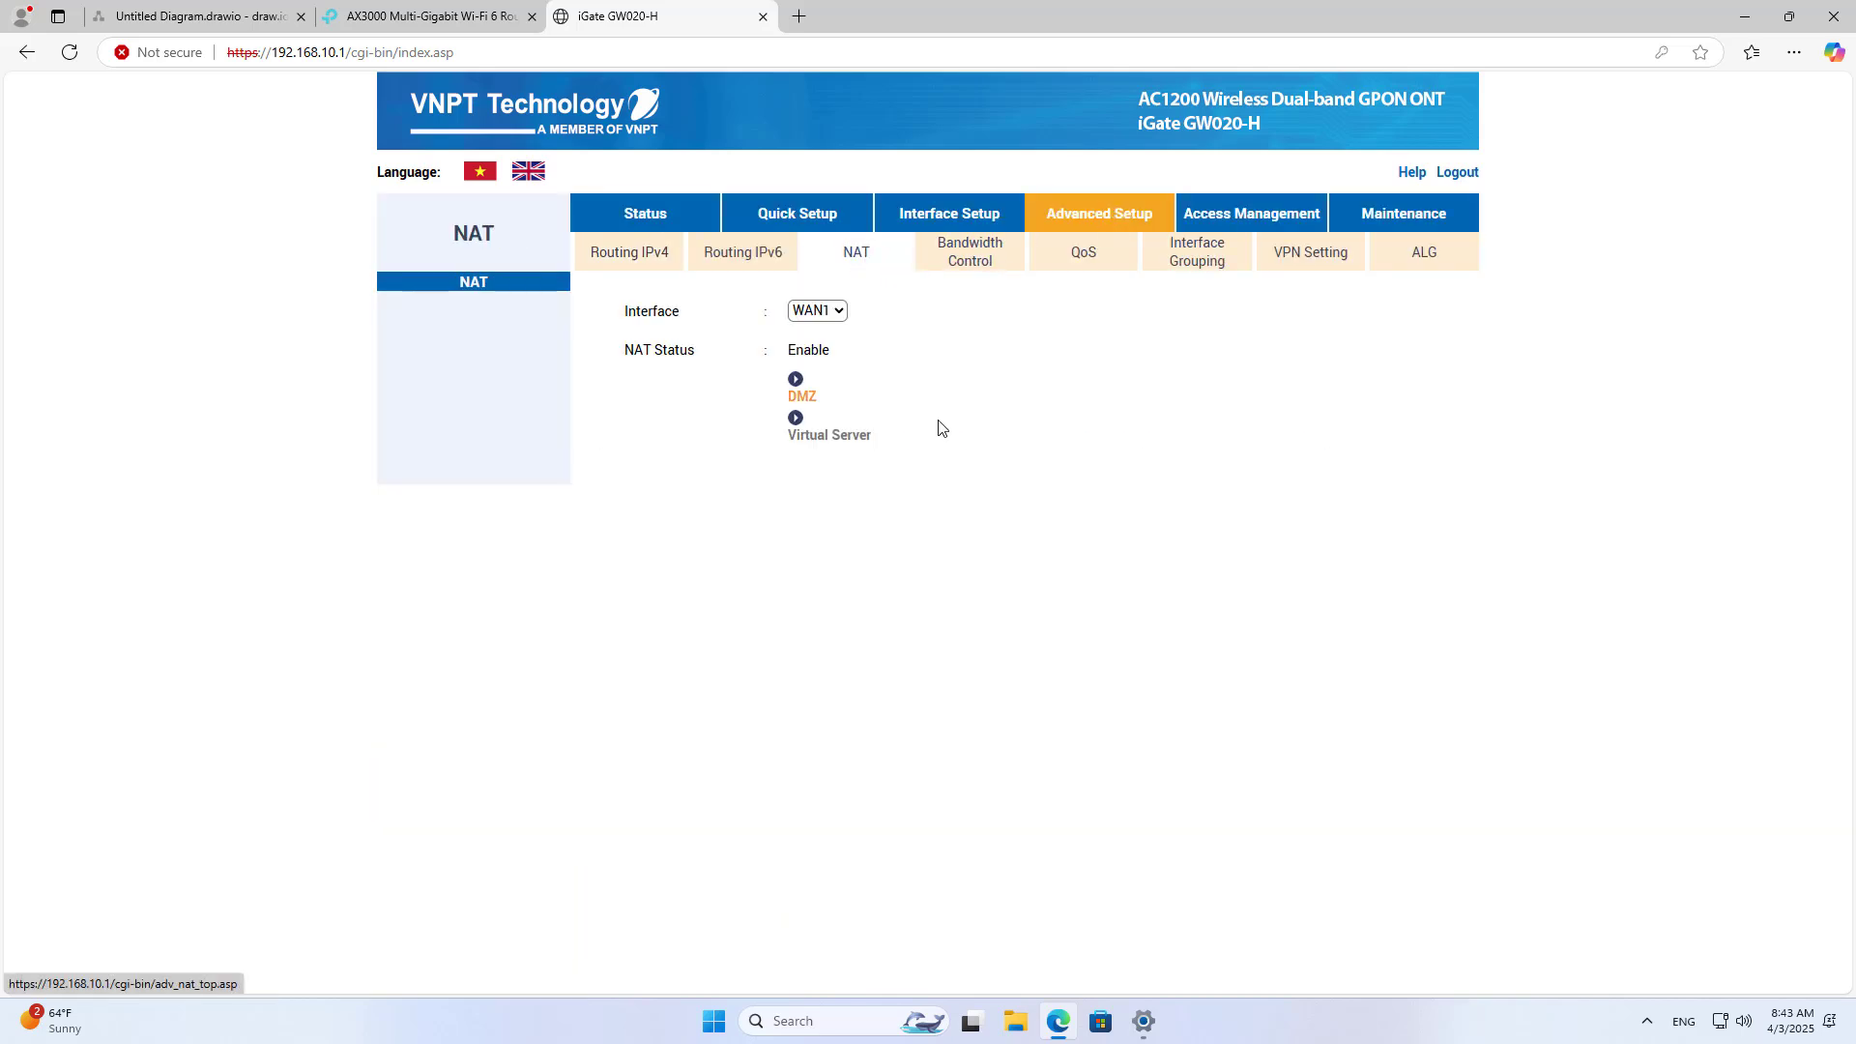
left_click(852, 437)
left_click(929, 392)
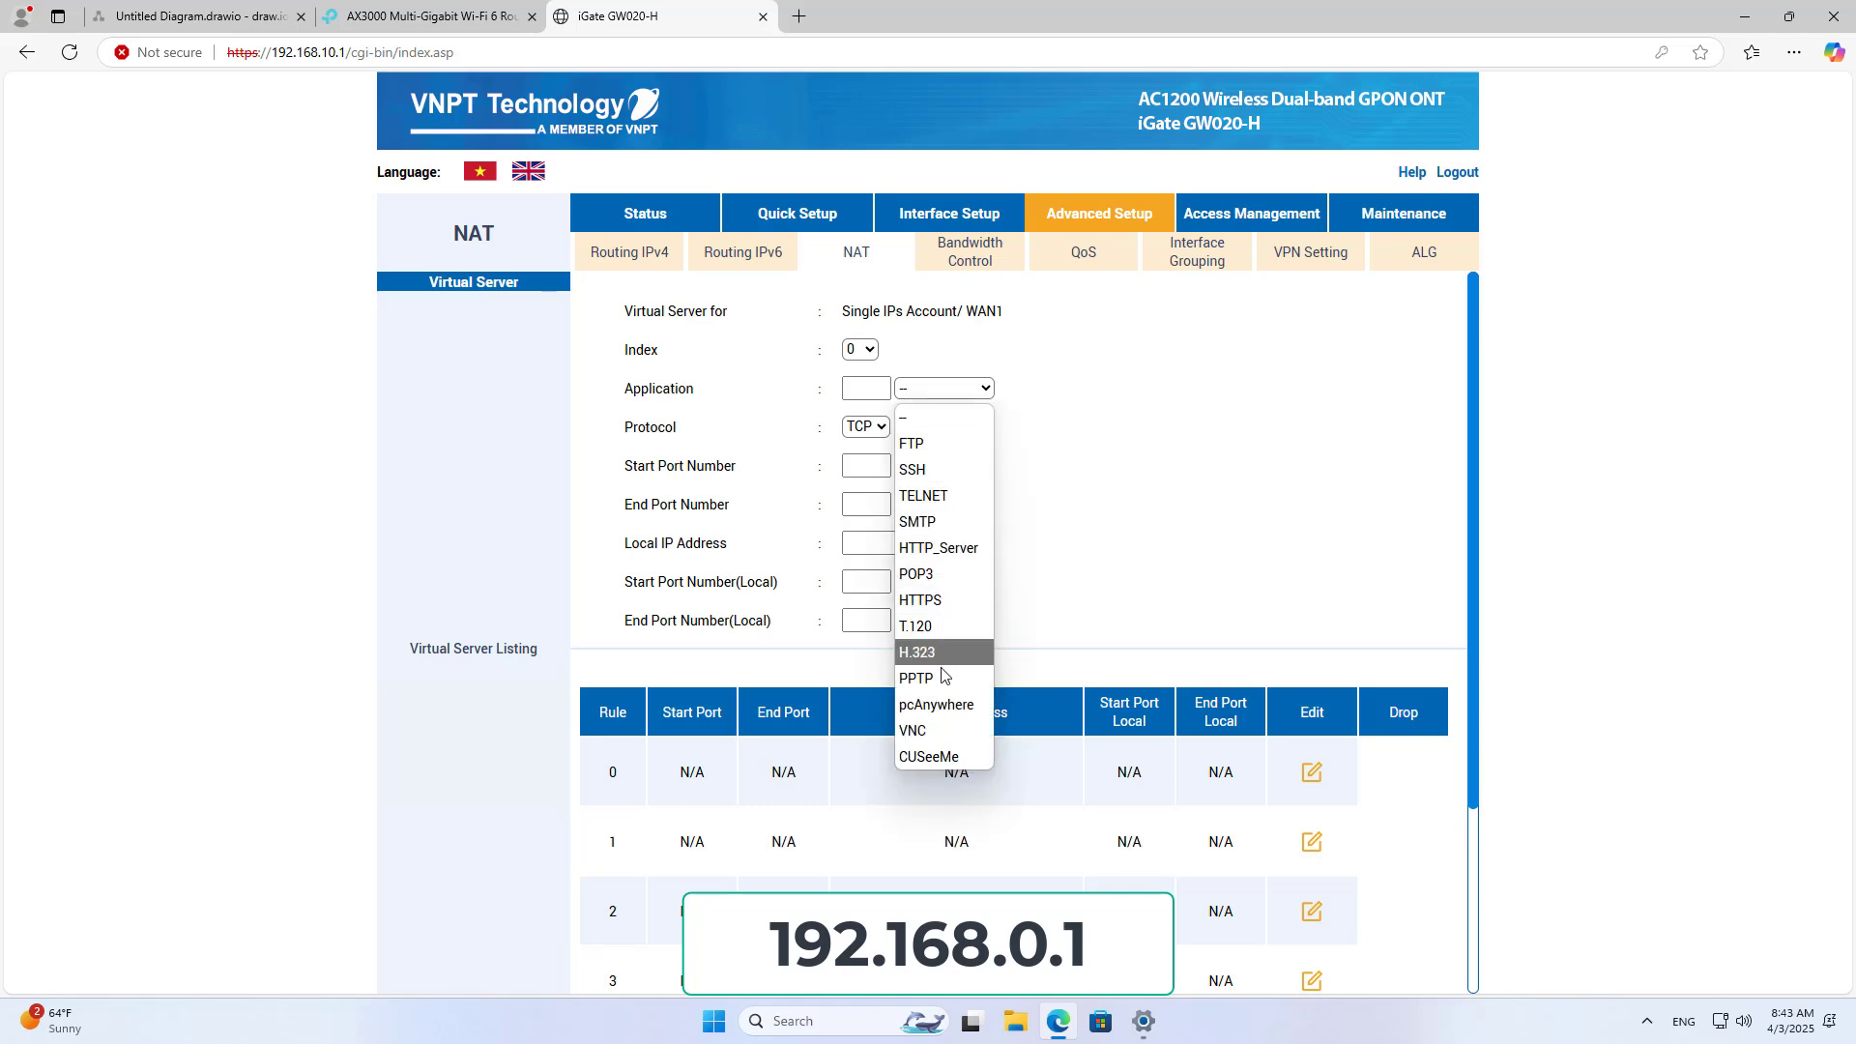
left_click(940, 679)
double_click(865, 504)
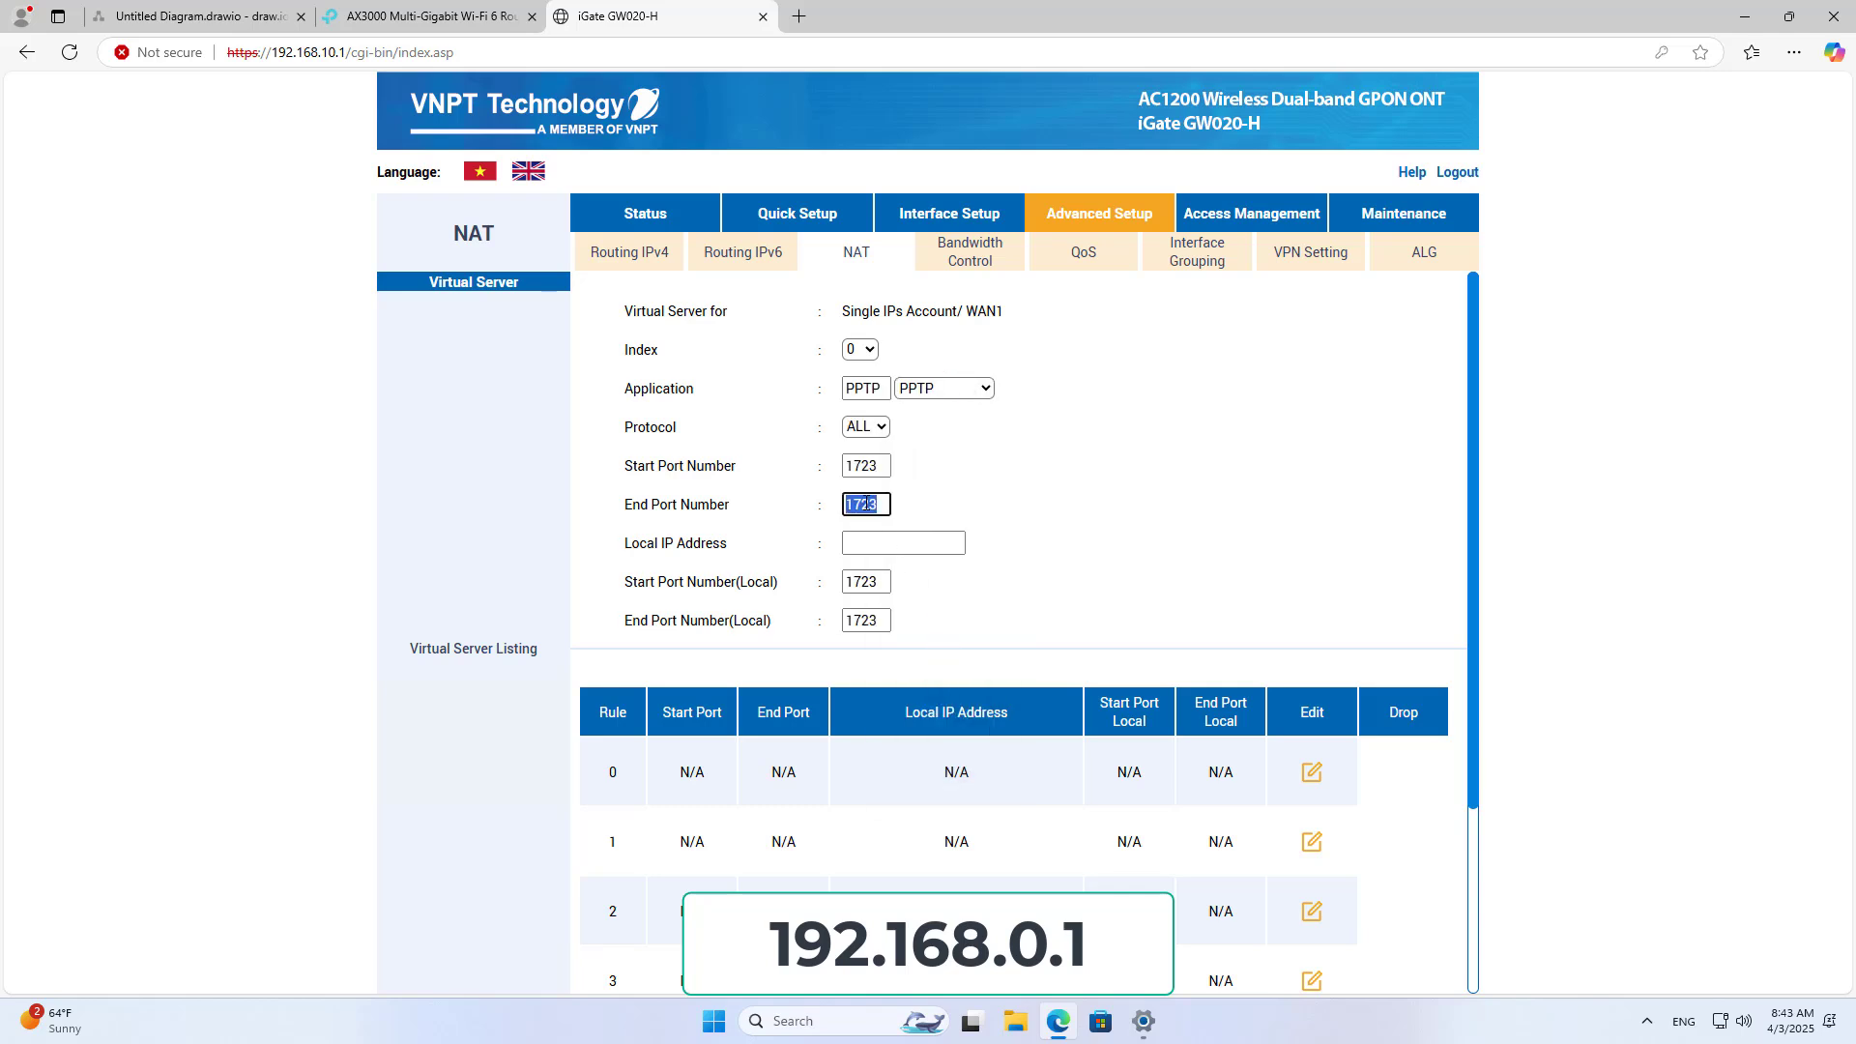
Step: Set the virtual server's local IP to 192.168.10.16, checking the diagram's port forwarding 1723 label
left_click(241, 12)
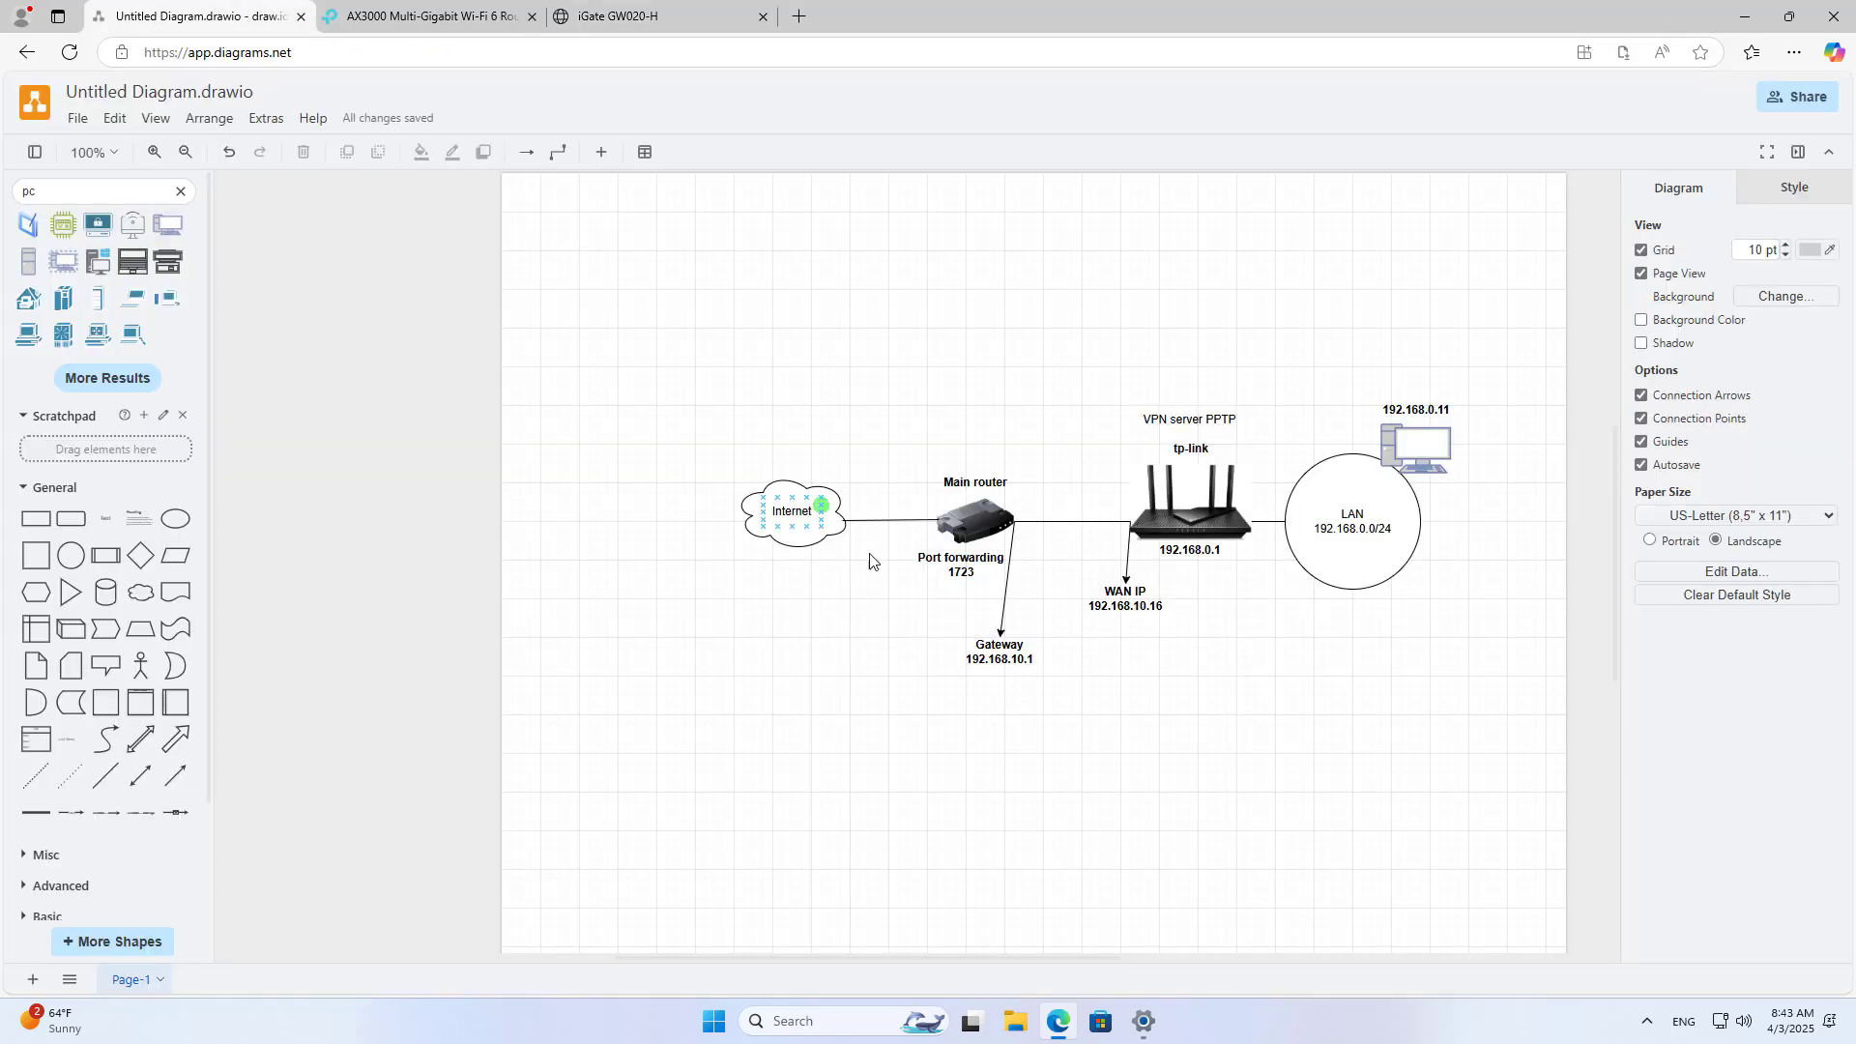
left_click(957, 571)
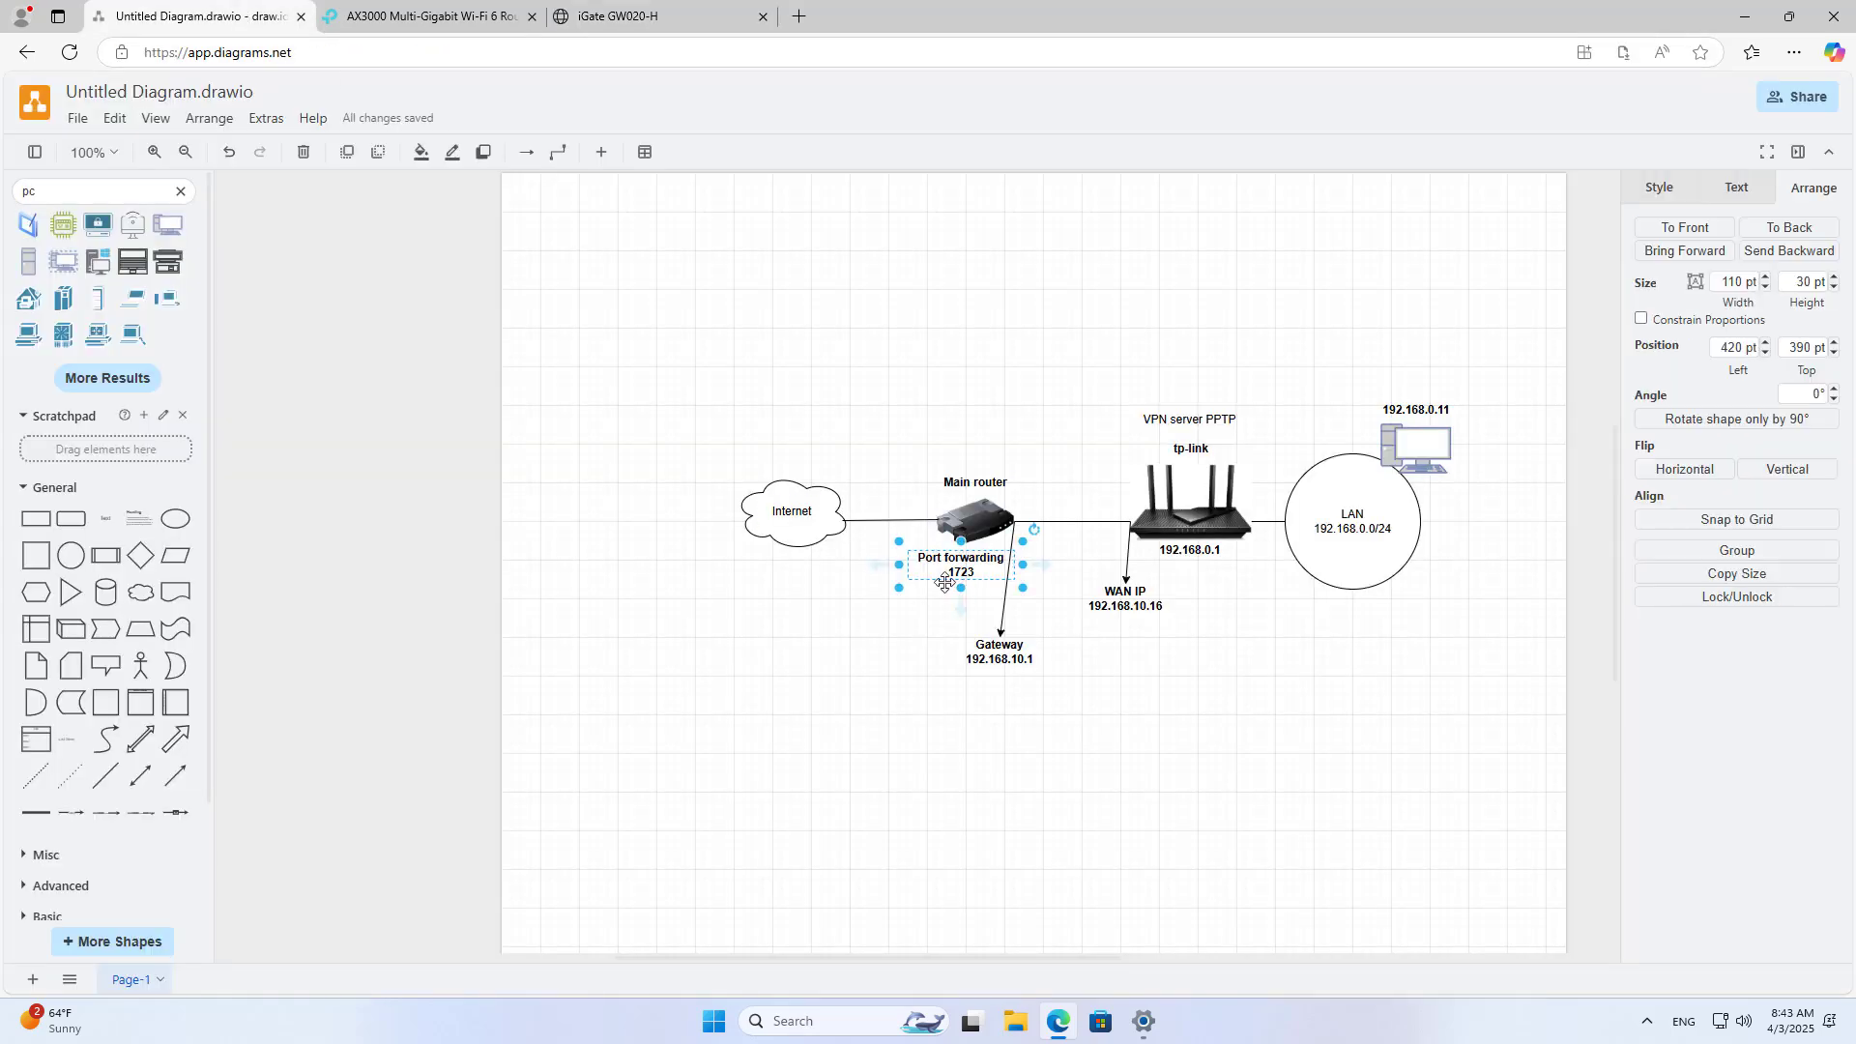
left_click(698, 19)
left_click(898, 552)
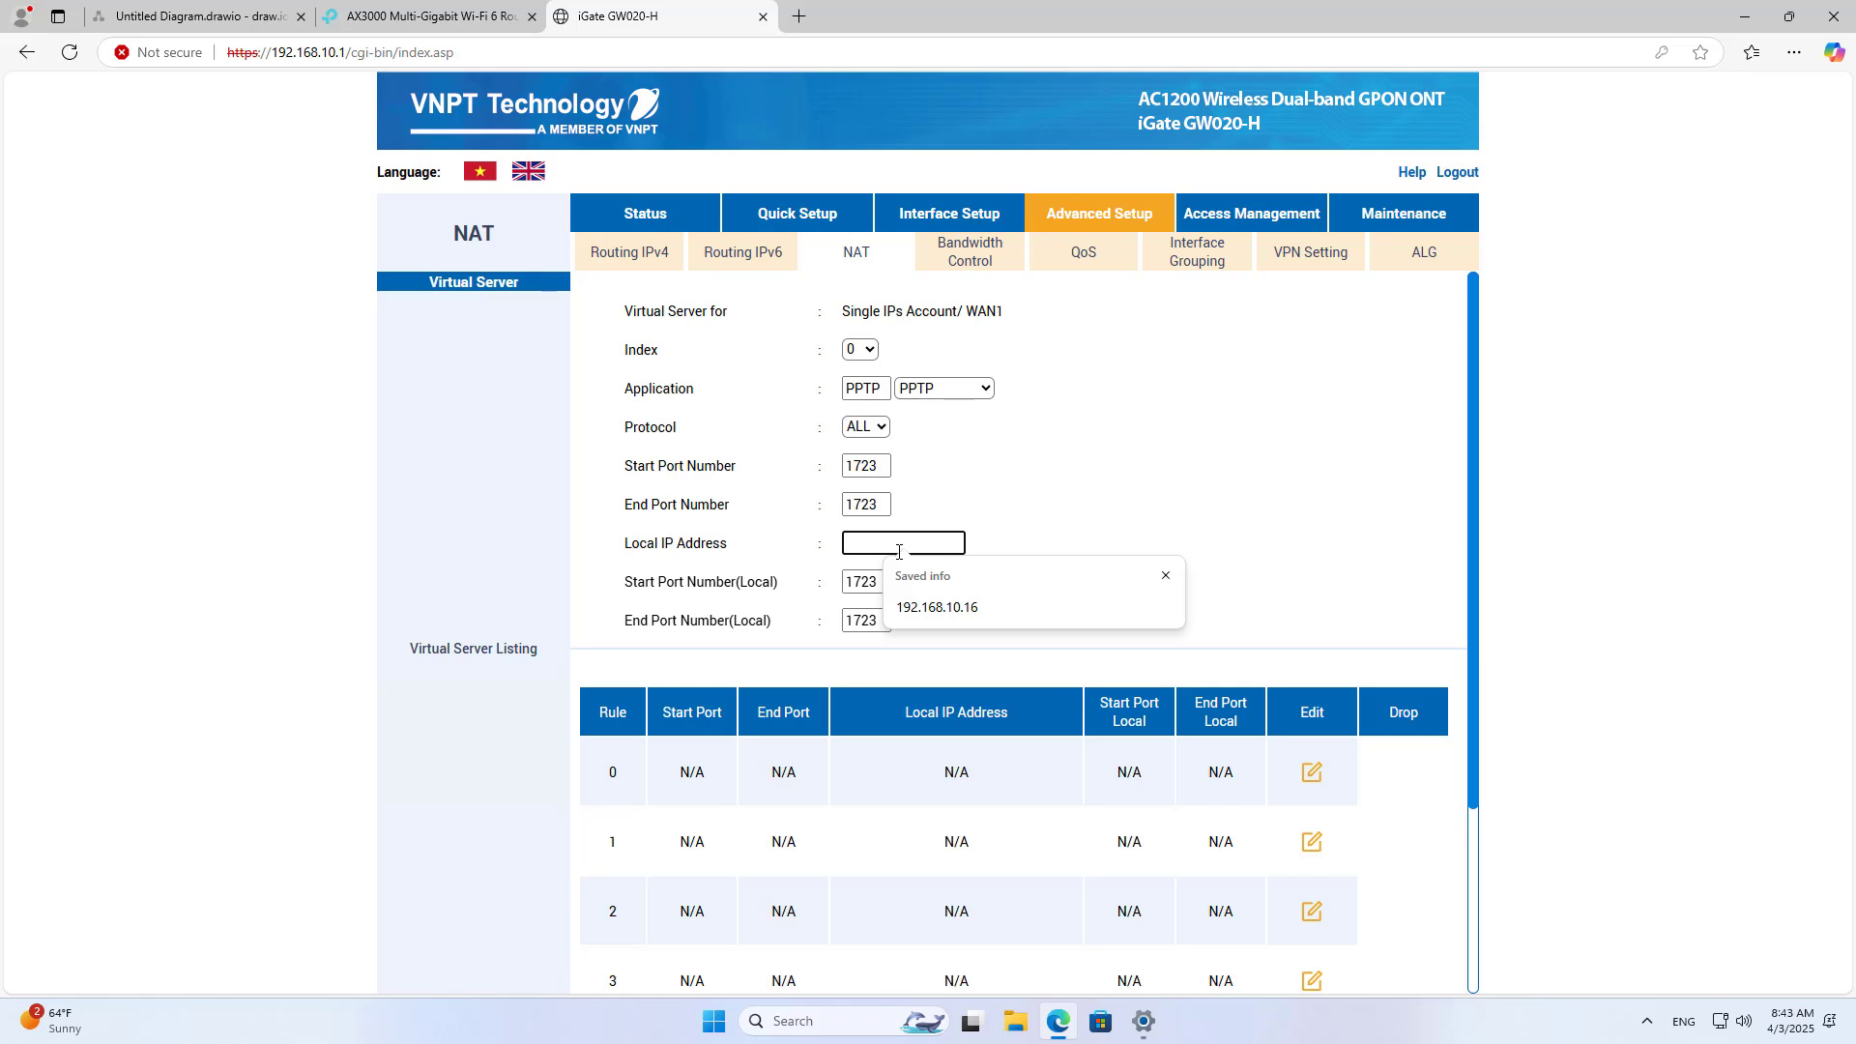
left_click(967, 606)
left_click_drag(936, 543, 844, 543)
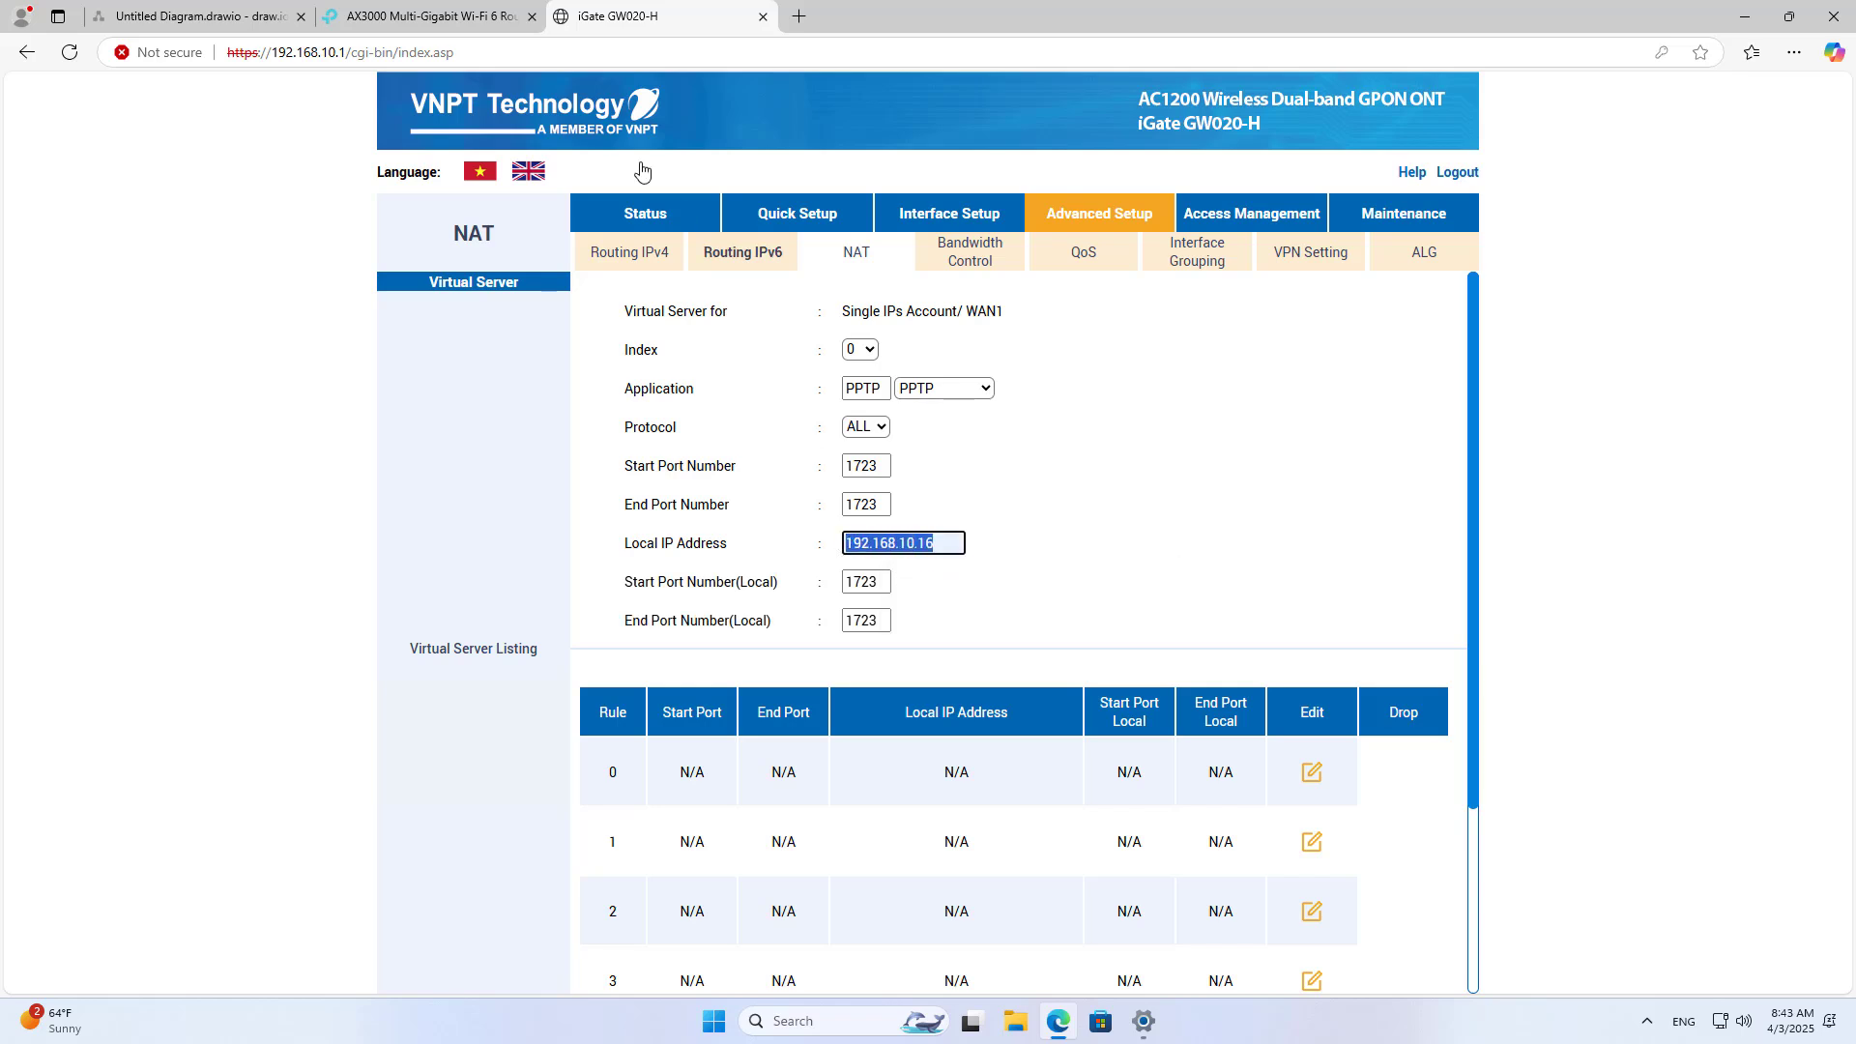
Step: Confirm the TP-Link's WAN IP 192.168.10.16 against its internet settings and the diagram labels
left_click(419, 24)
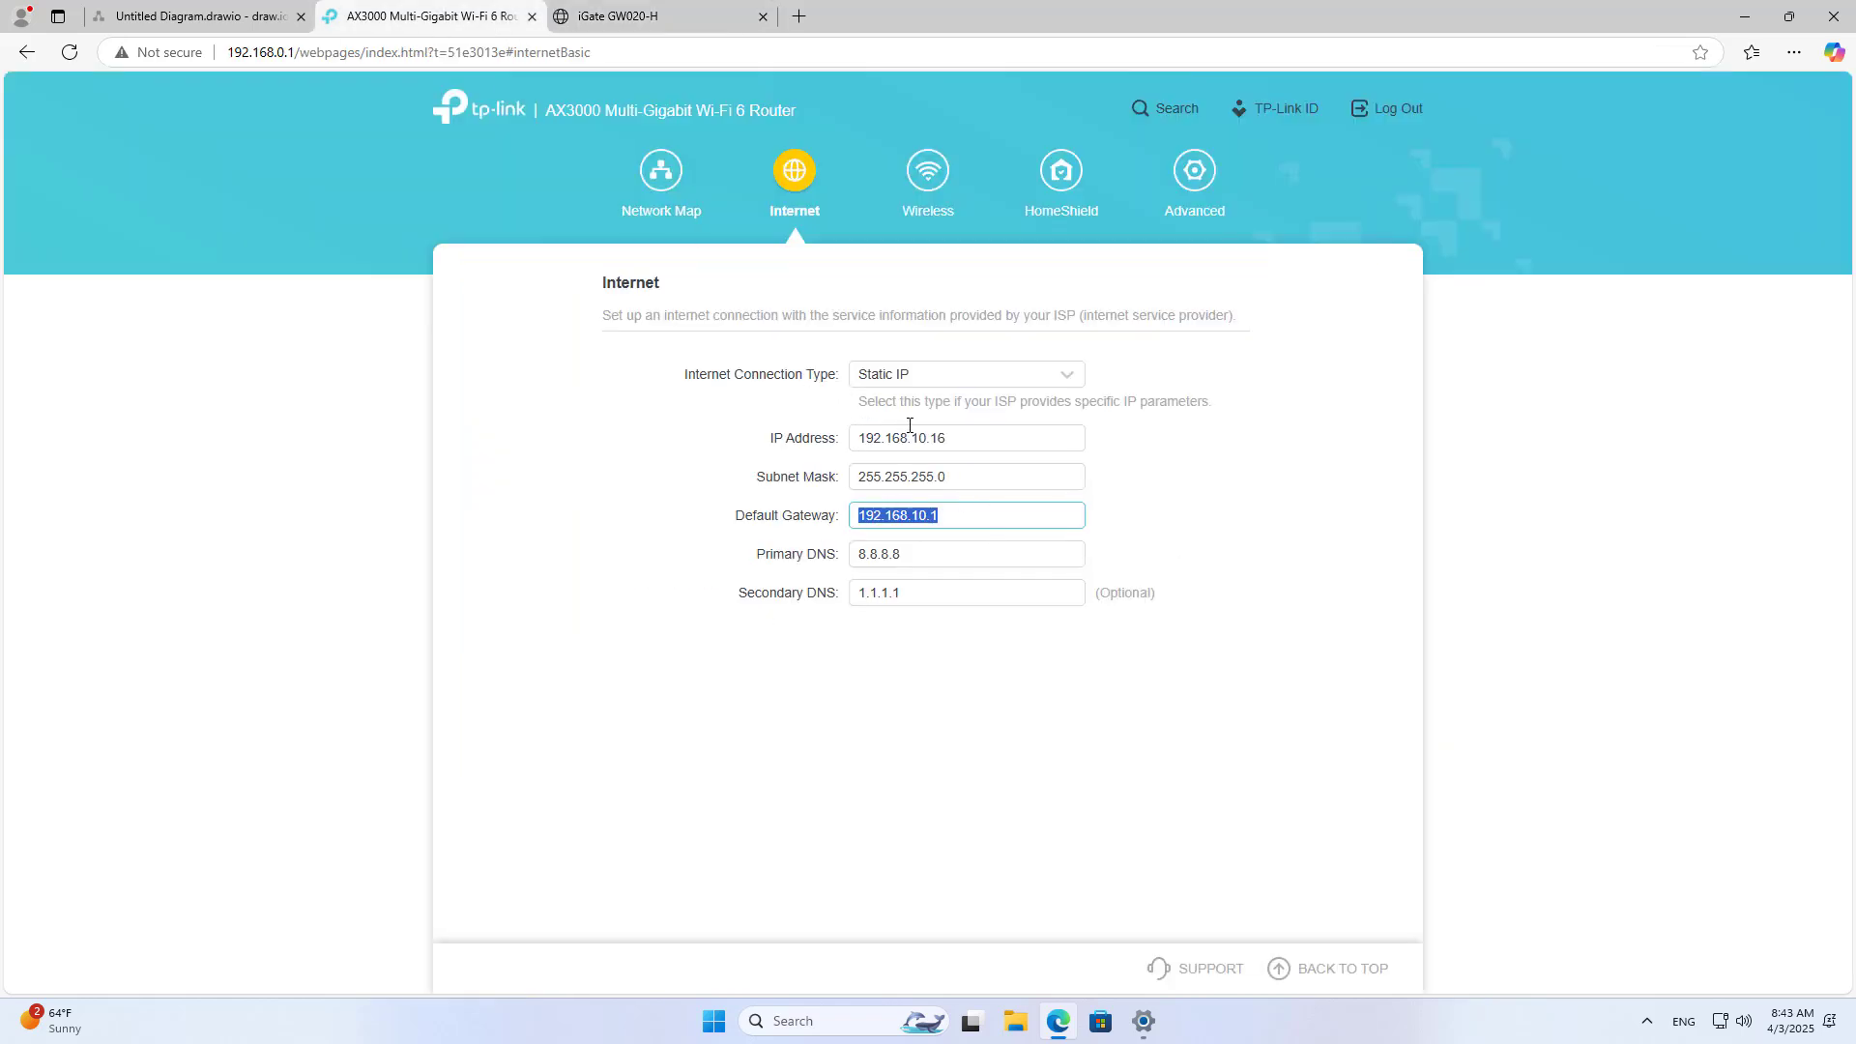
left_click_drag(947, 438, 804, 448)
left_click(208, 13)
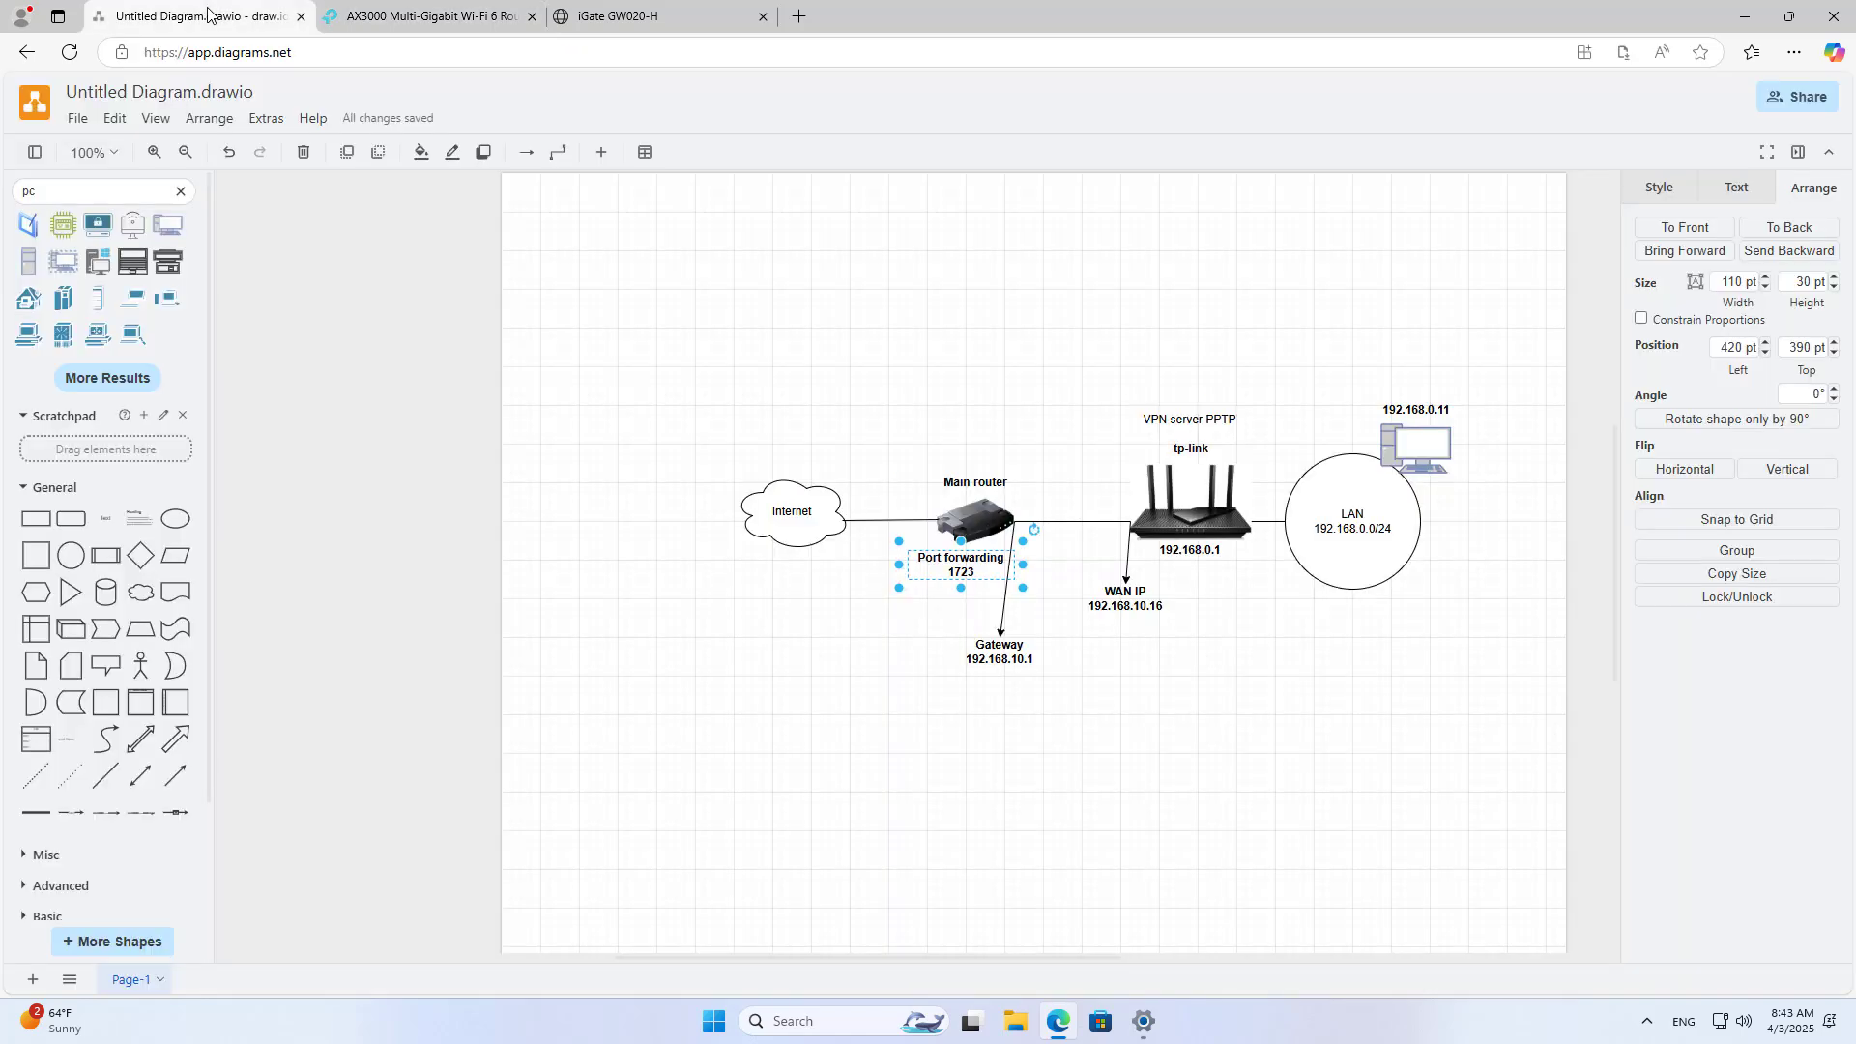
left_click(1126, 602)
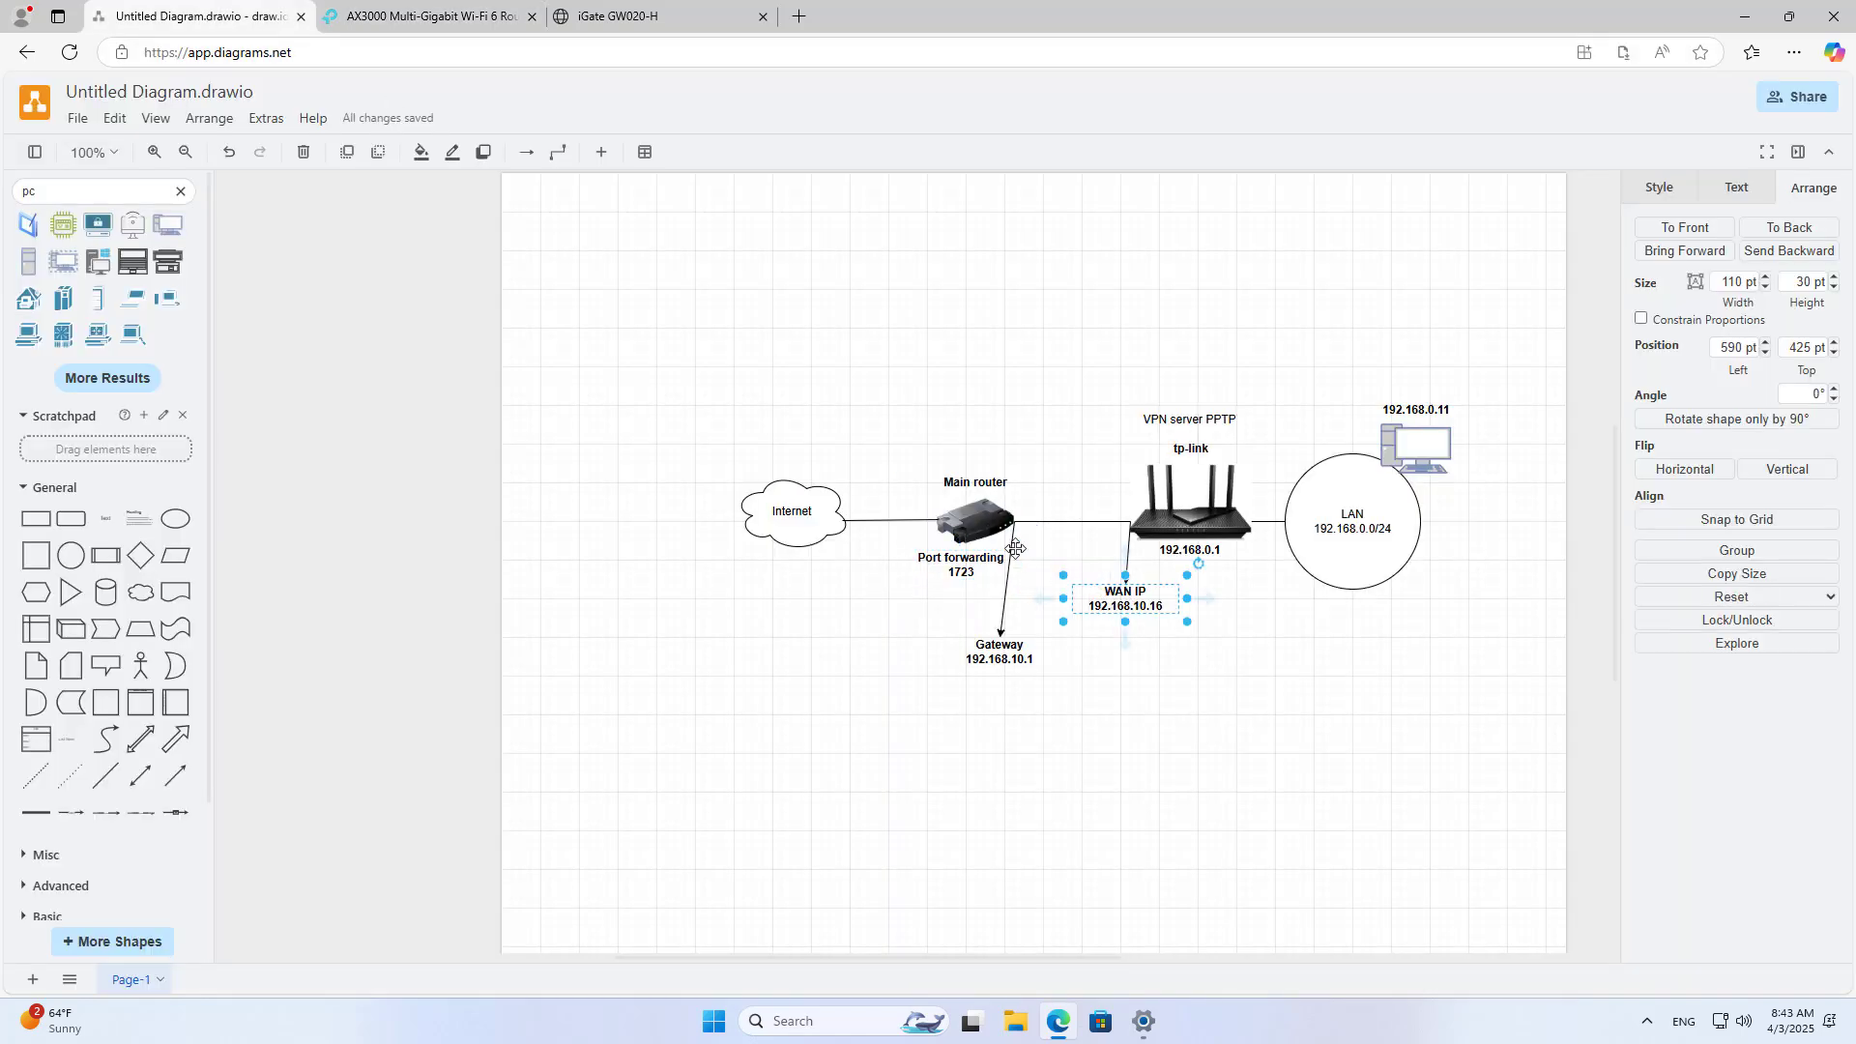
left_click(962, 564)
left_click(1129, 602)
left_click(962, 563)
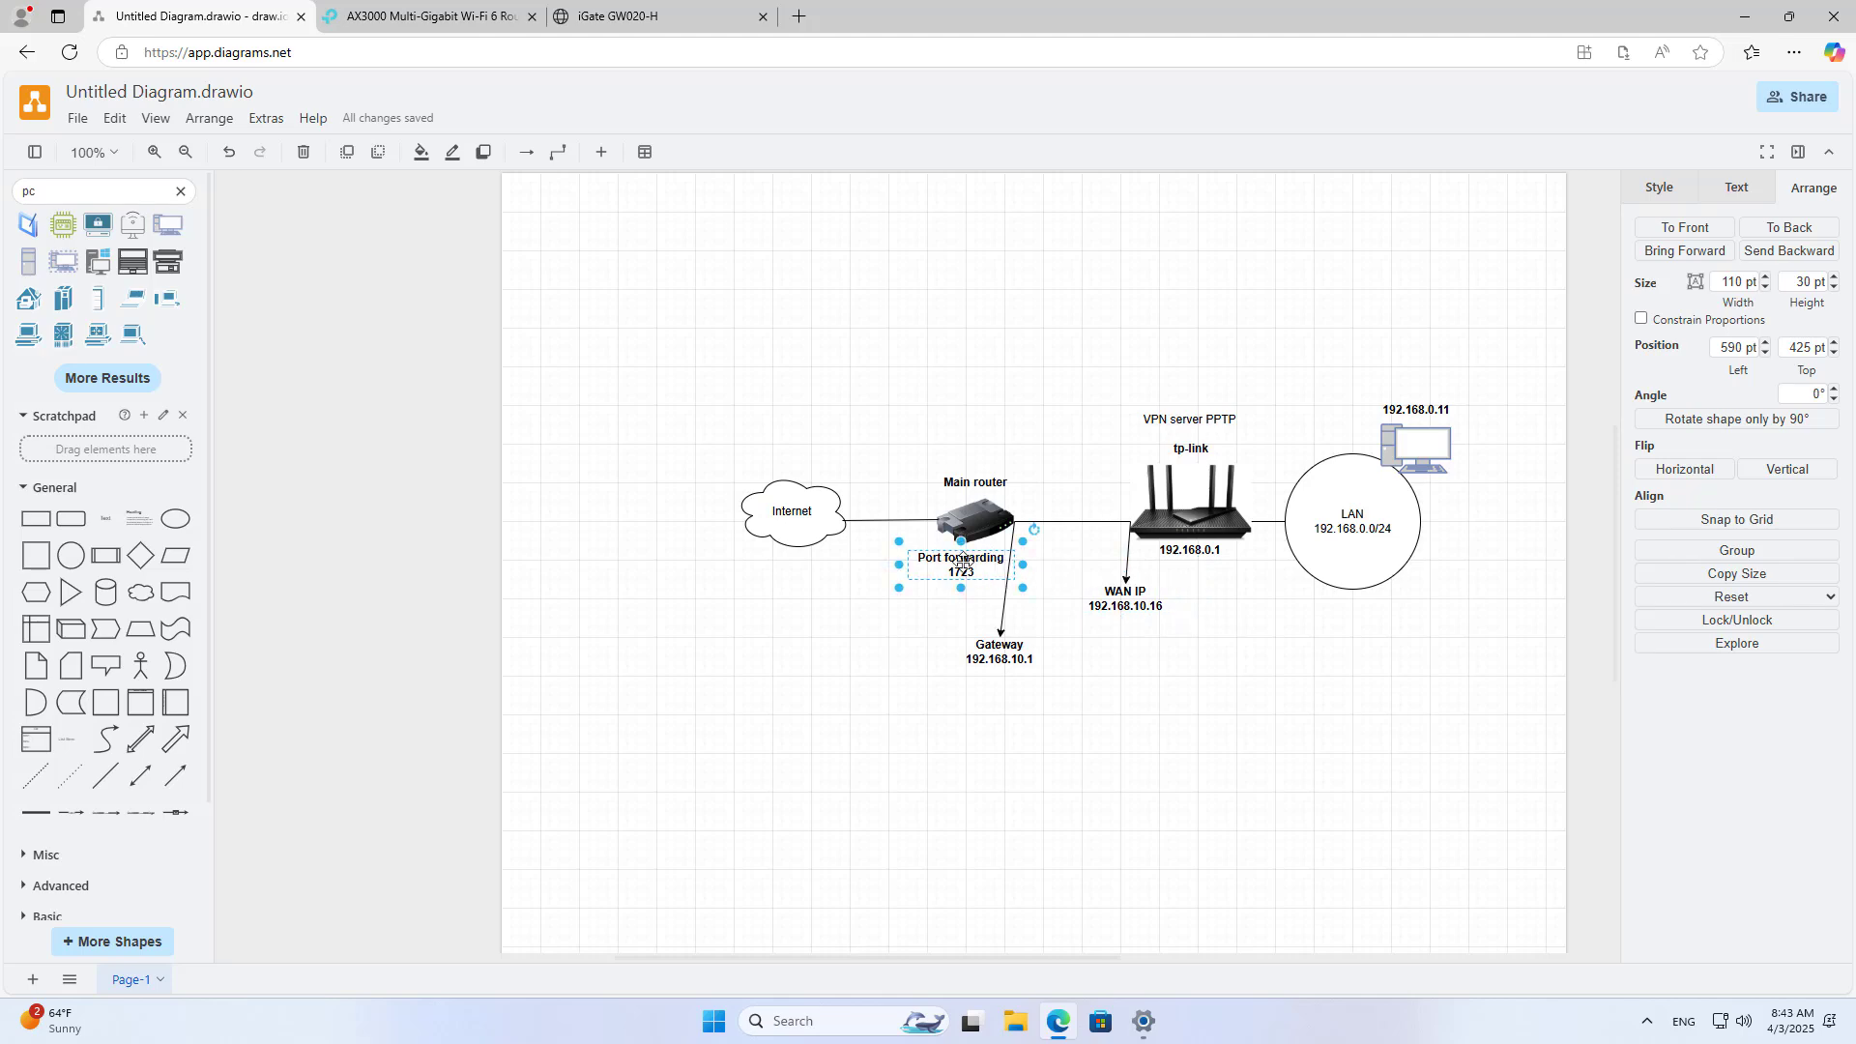
left_click(1126, 599)
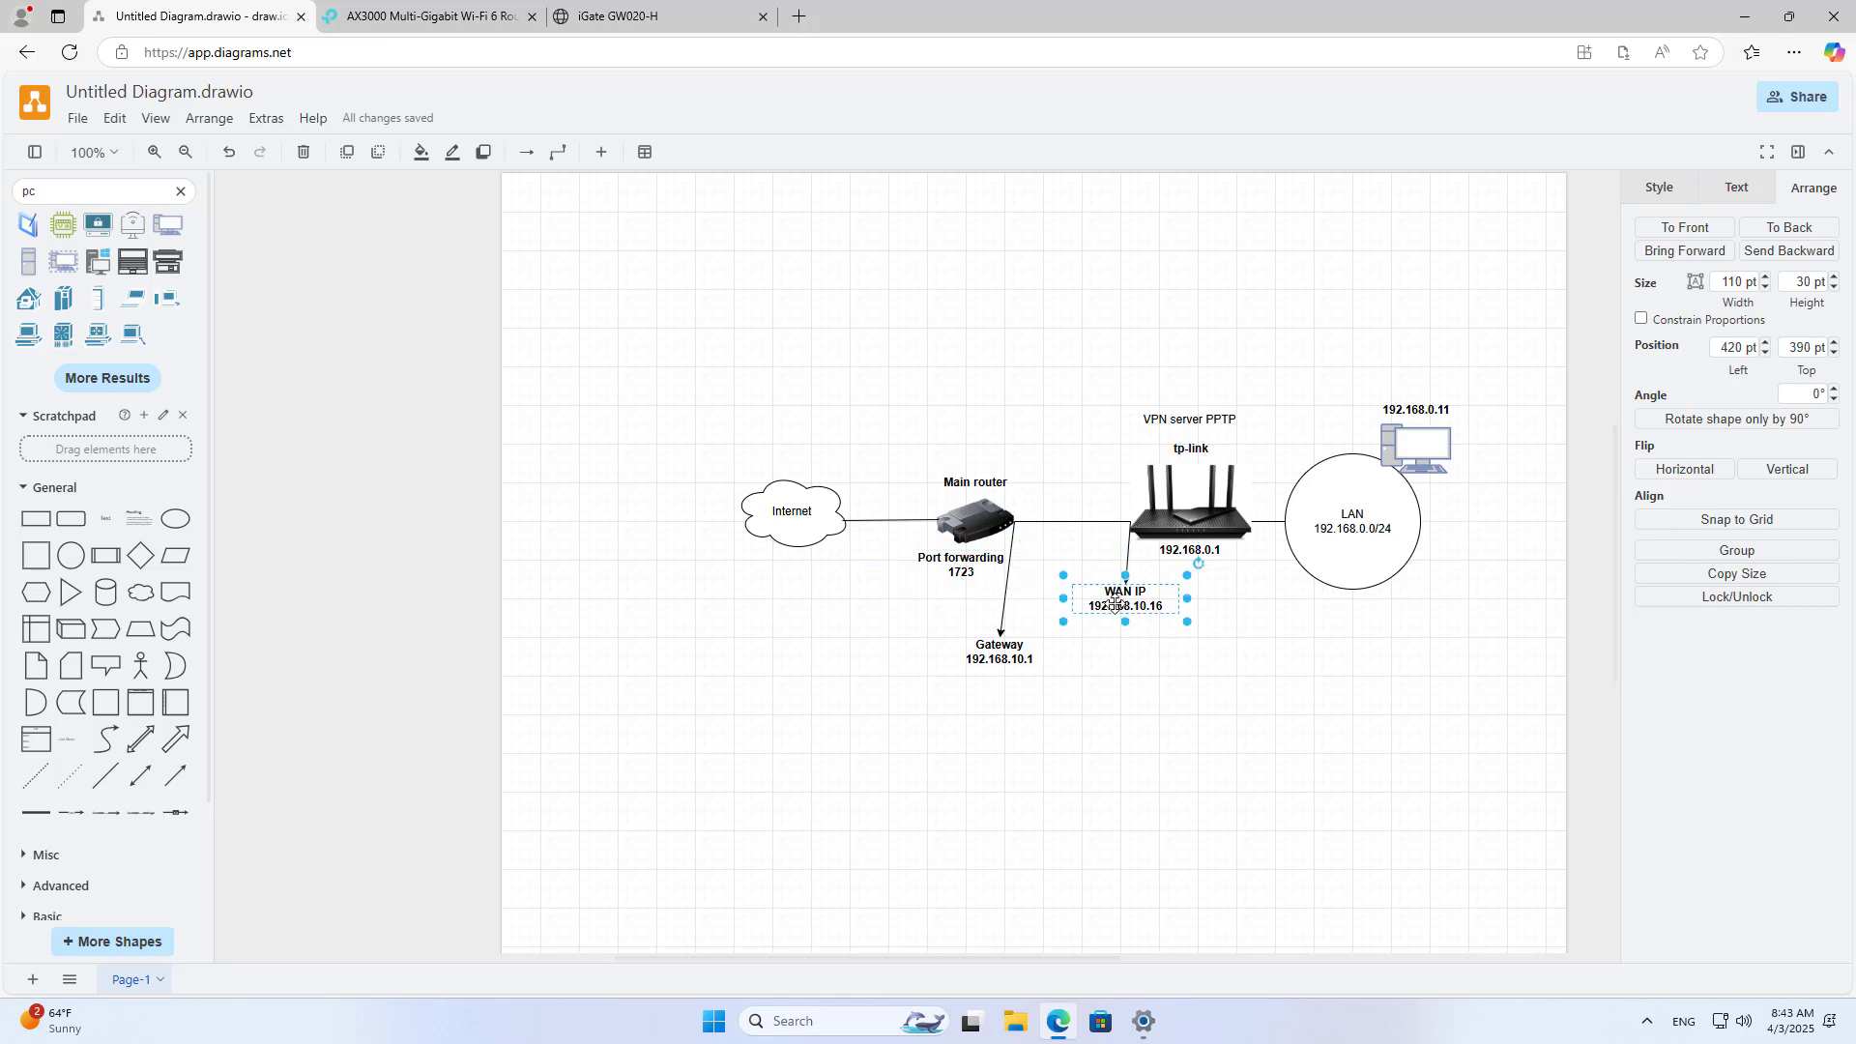
Step: Apply the PPTP virtual server rule and review the new rule 0 entry
left_click(679, 32)
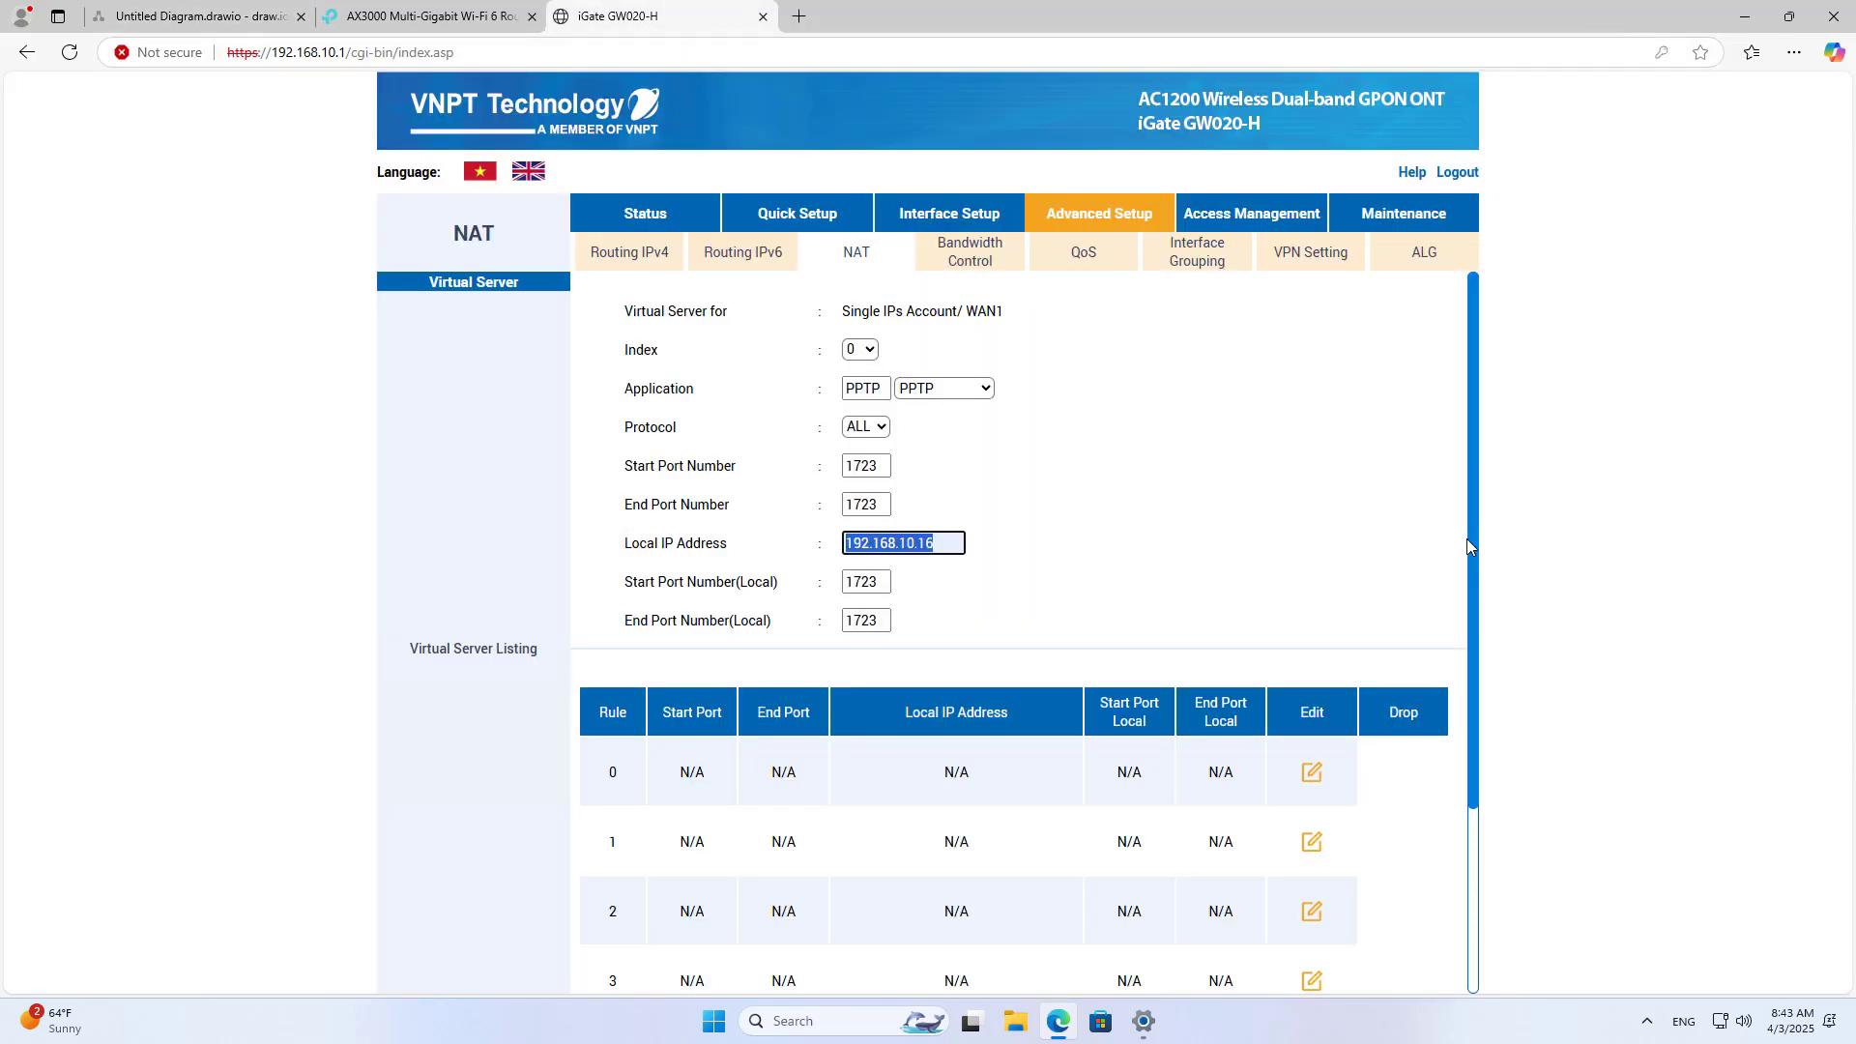
left_click_drag(1471, 545, 1471, 727)
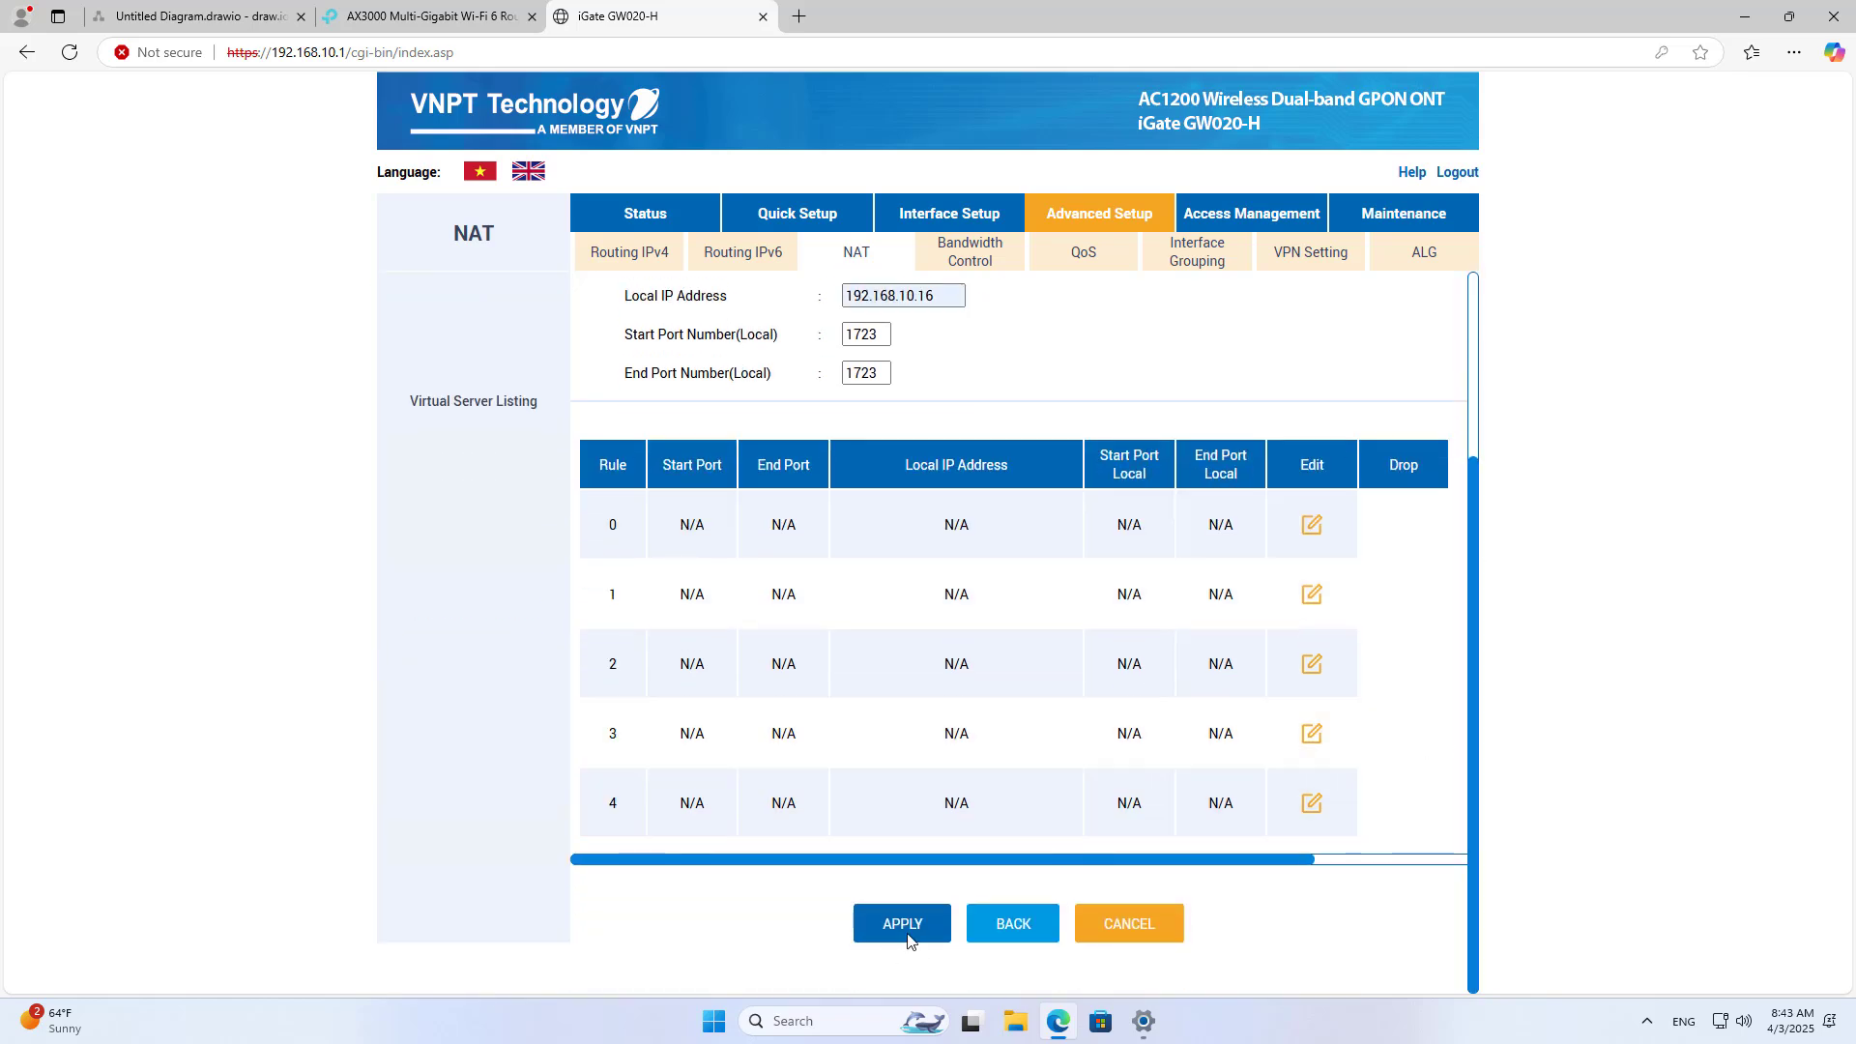
left_click(908, 937)
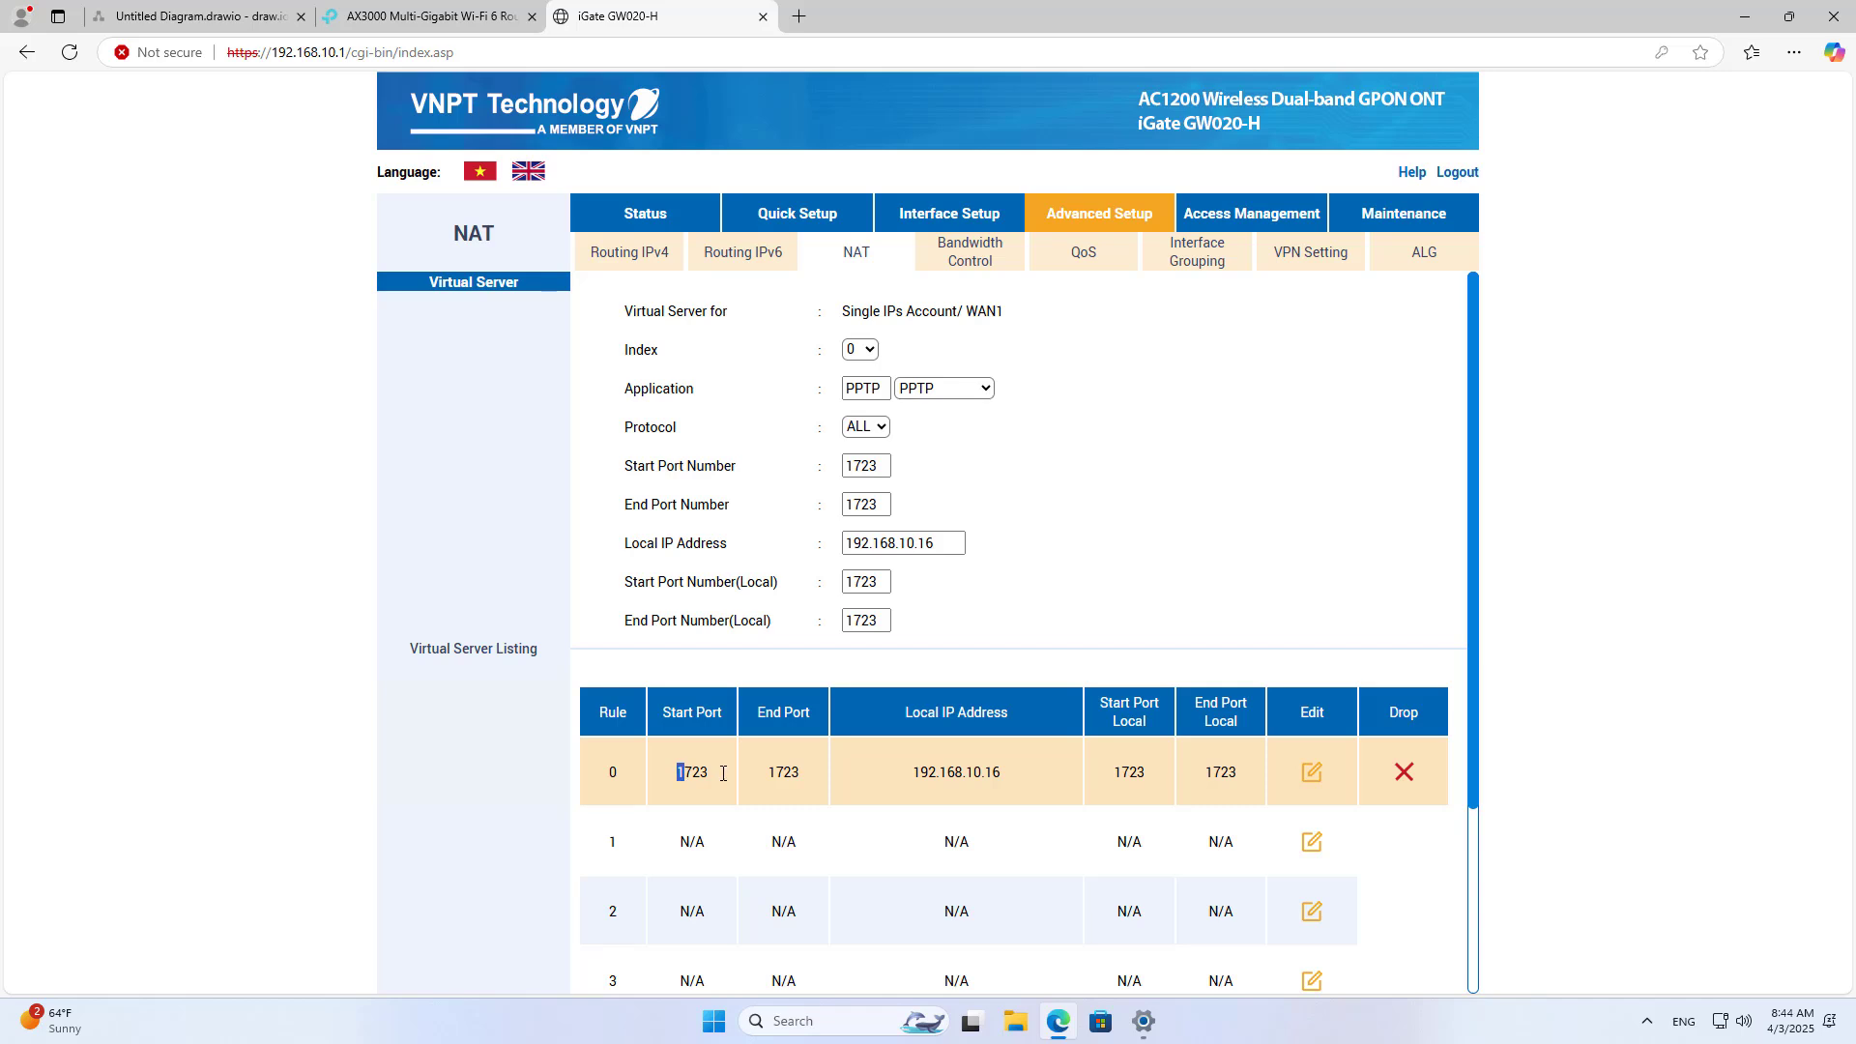
left_click_drag(723, 773, 1237, 770)
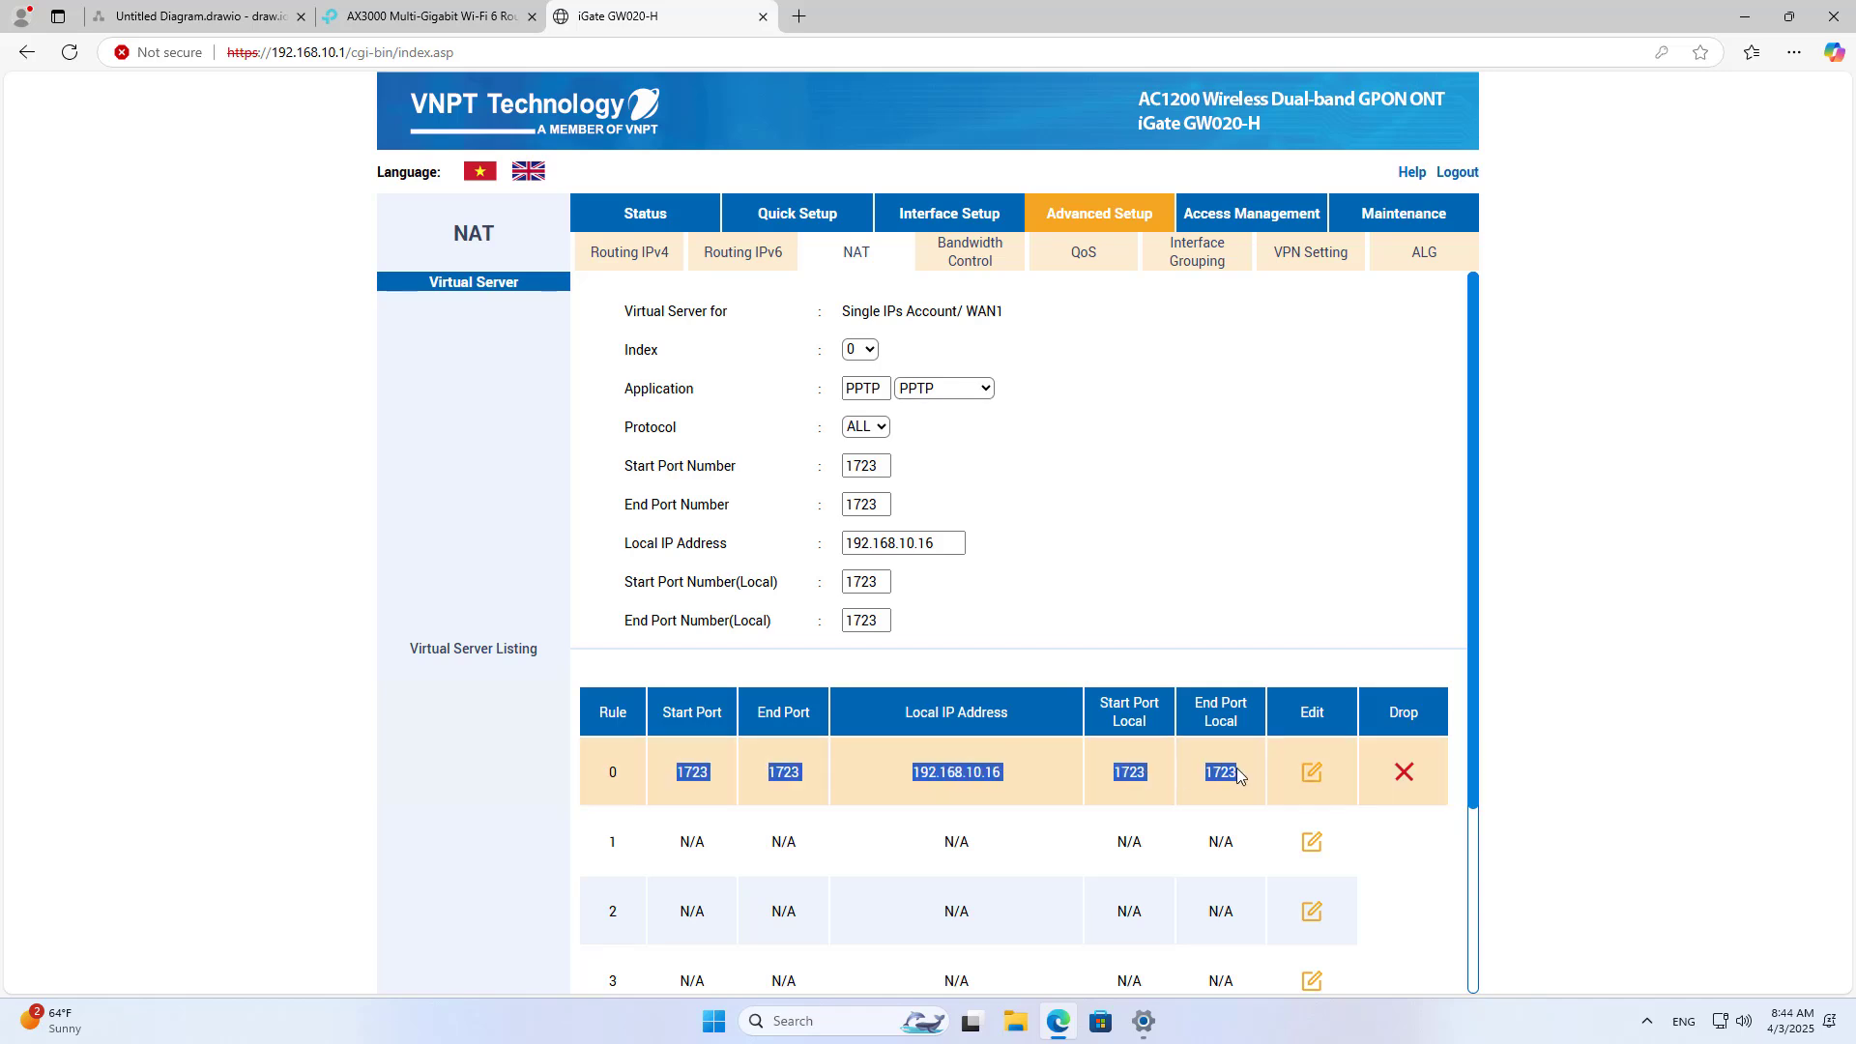
left_click_drag(1237, 767, 1237, 767)
left_click(170, 8)
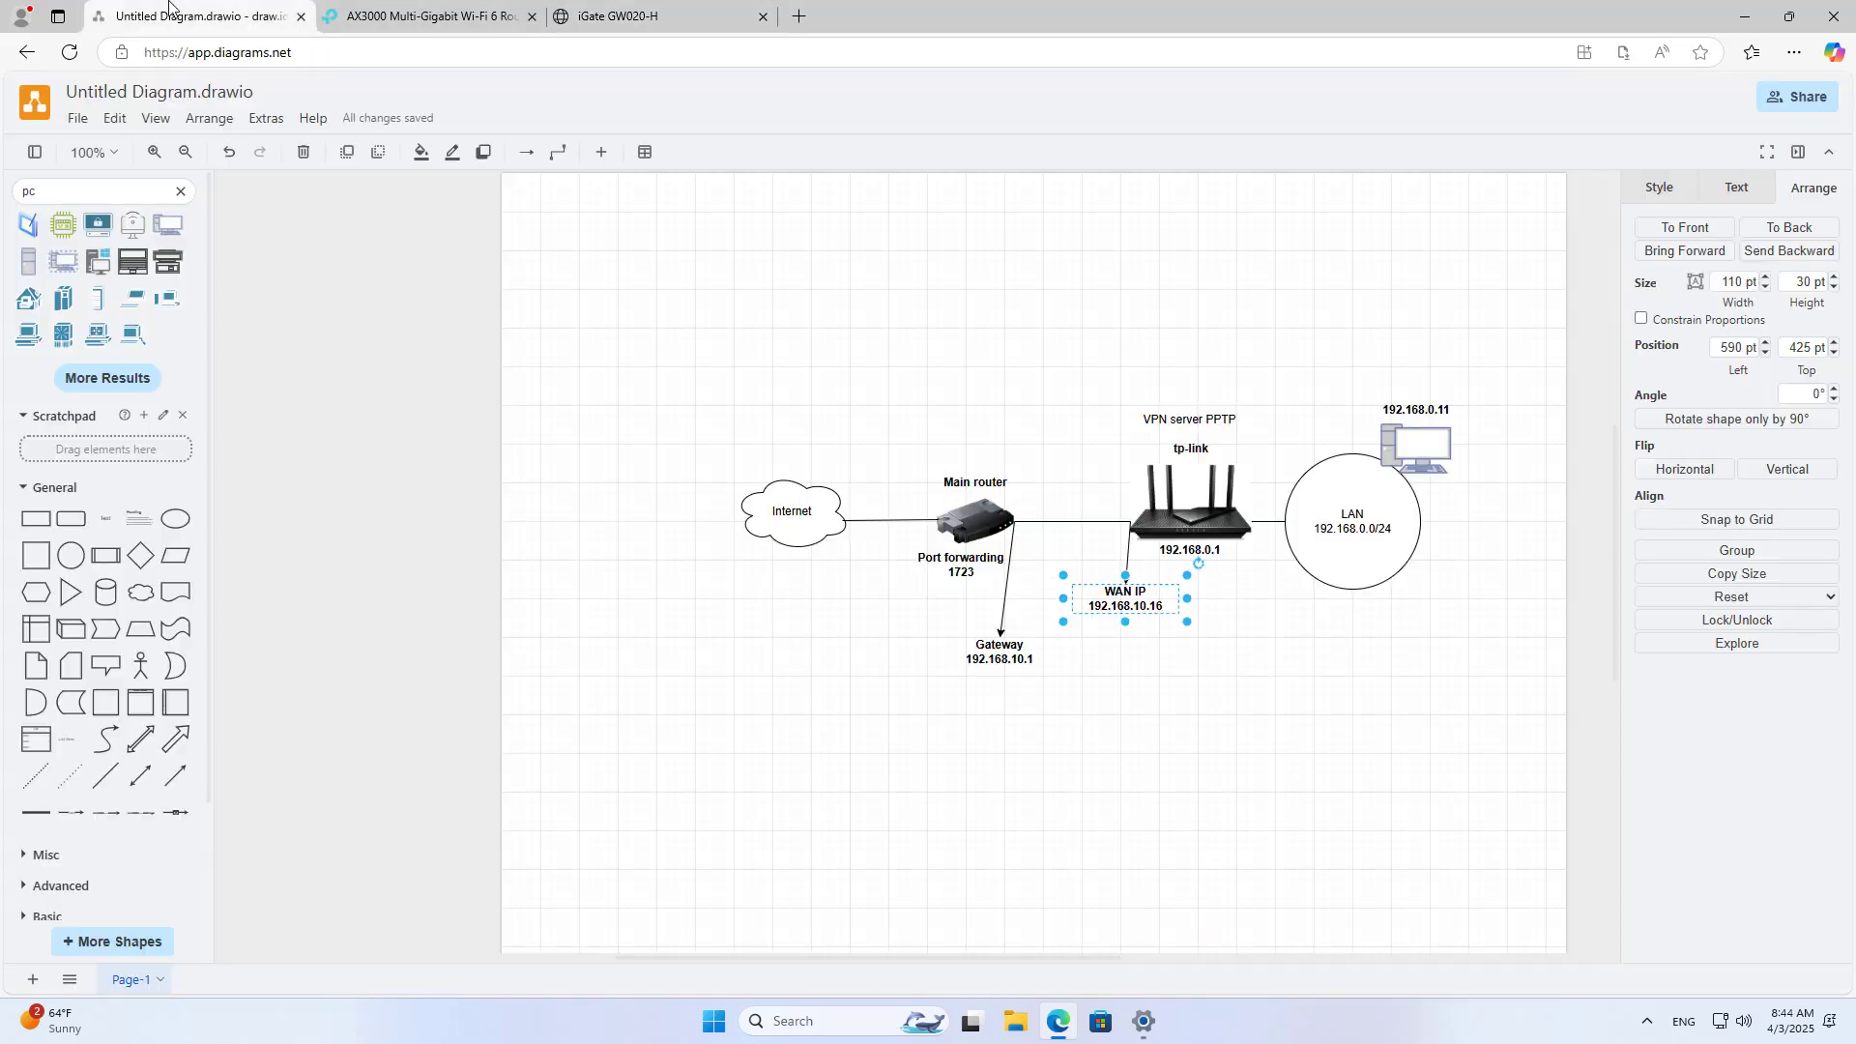
Step: Open ping.eu in a new browser tab
left_click(799, 17)
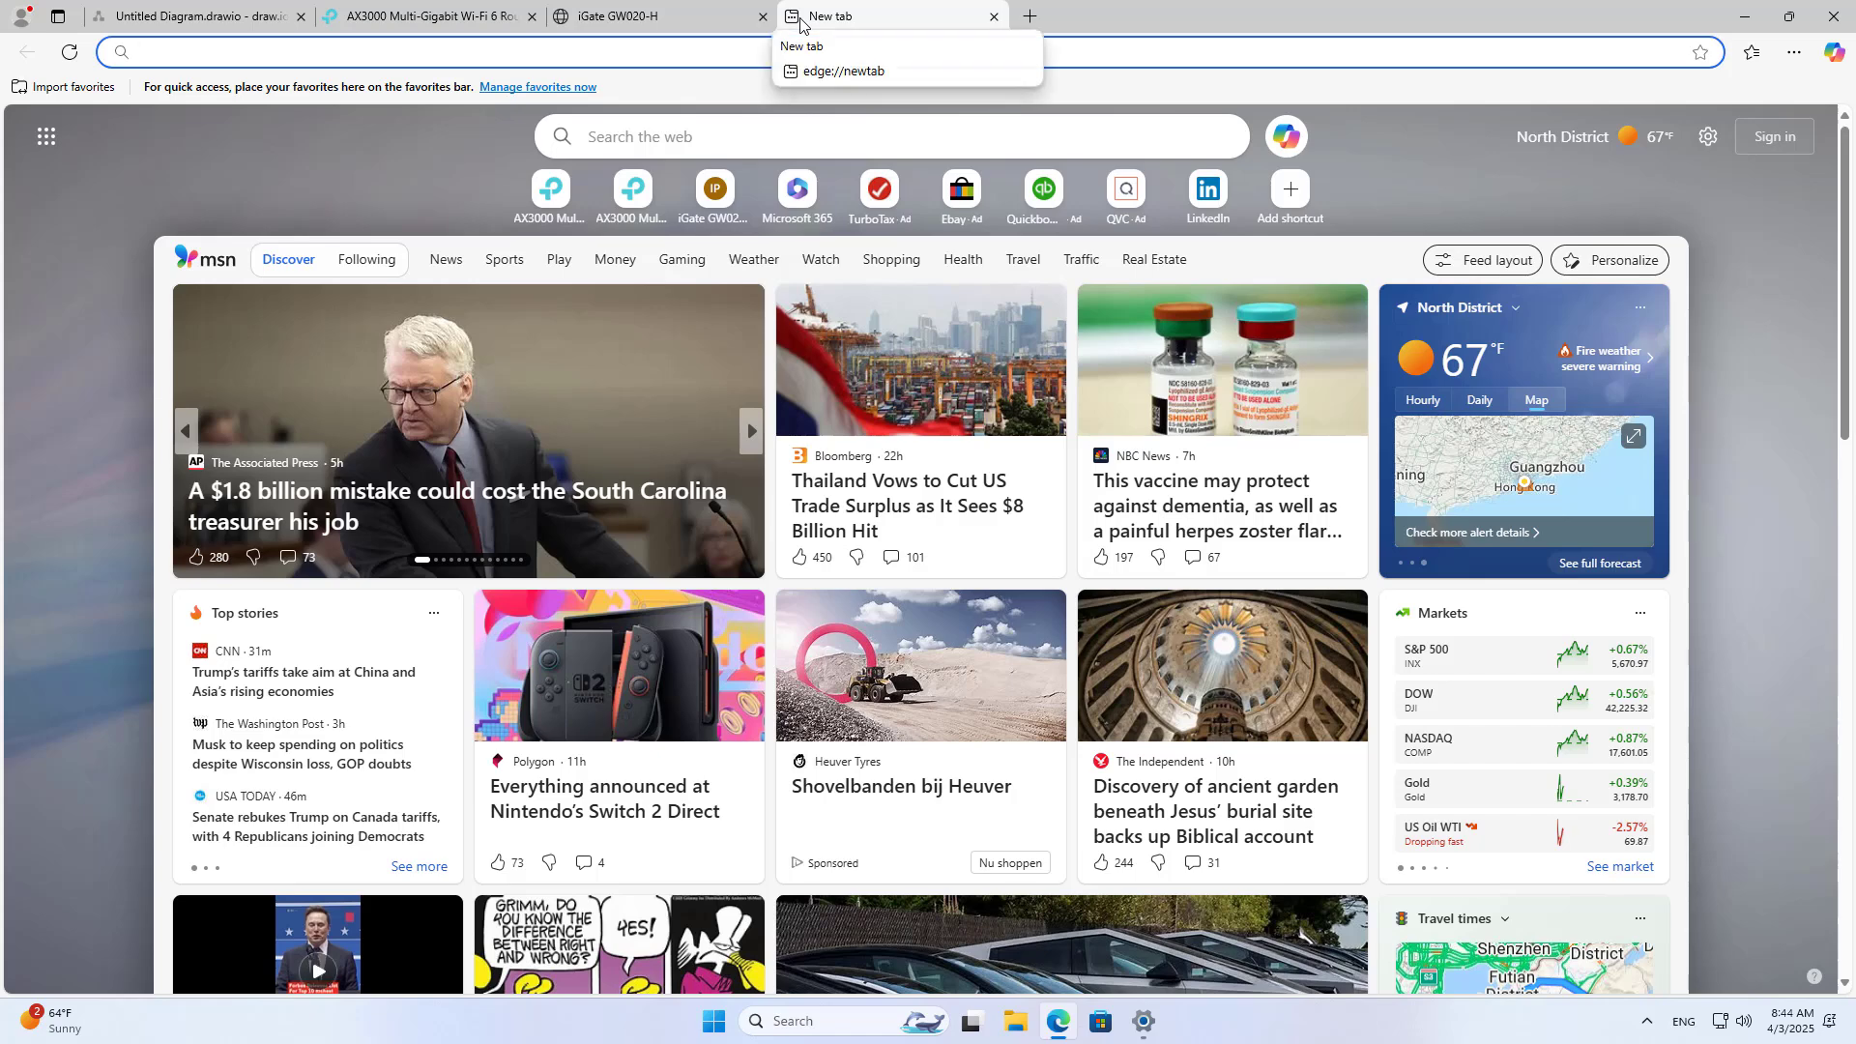
type("ping")
key("Return")
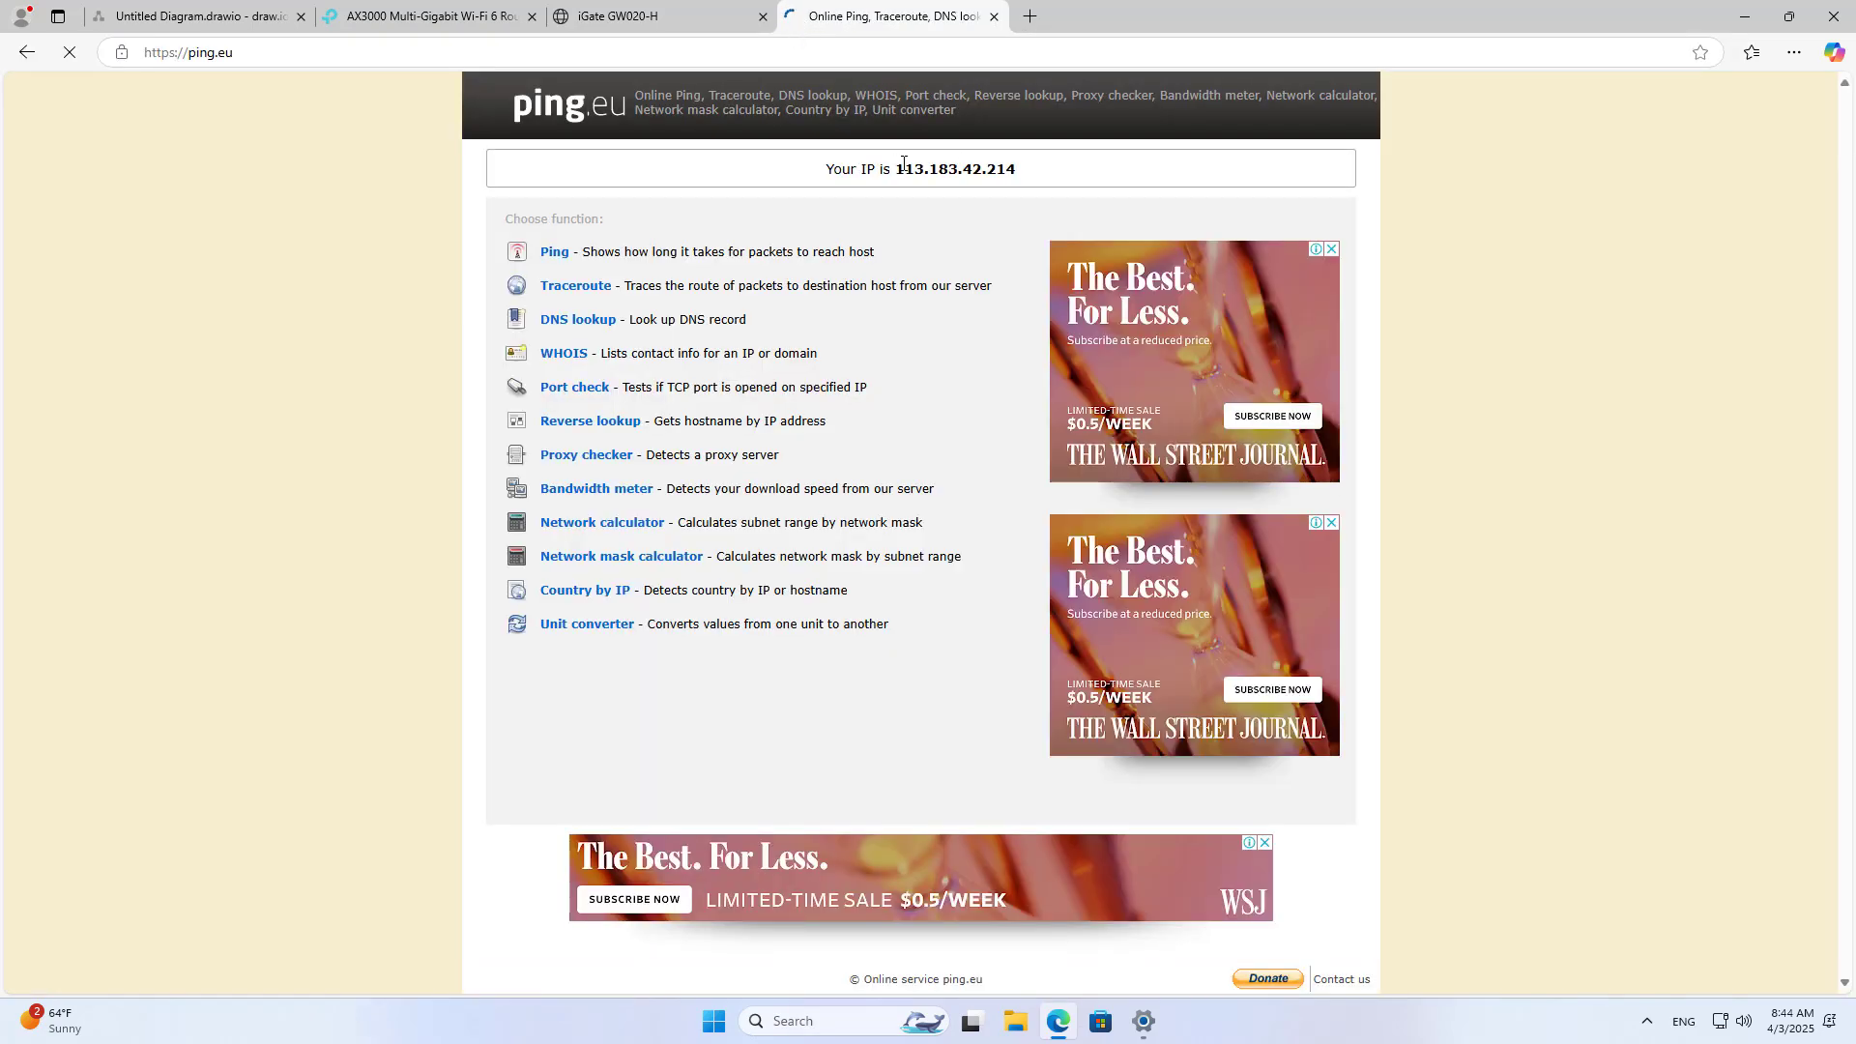
Step: Highlight the public IP 113.183.42.214 on ping.eu, then return to the draw.io diagram
left_click_drag(899, 168, 1017, 170)
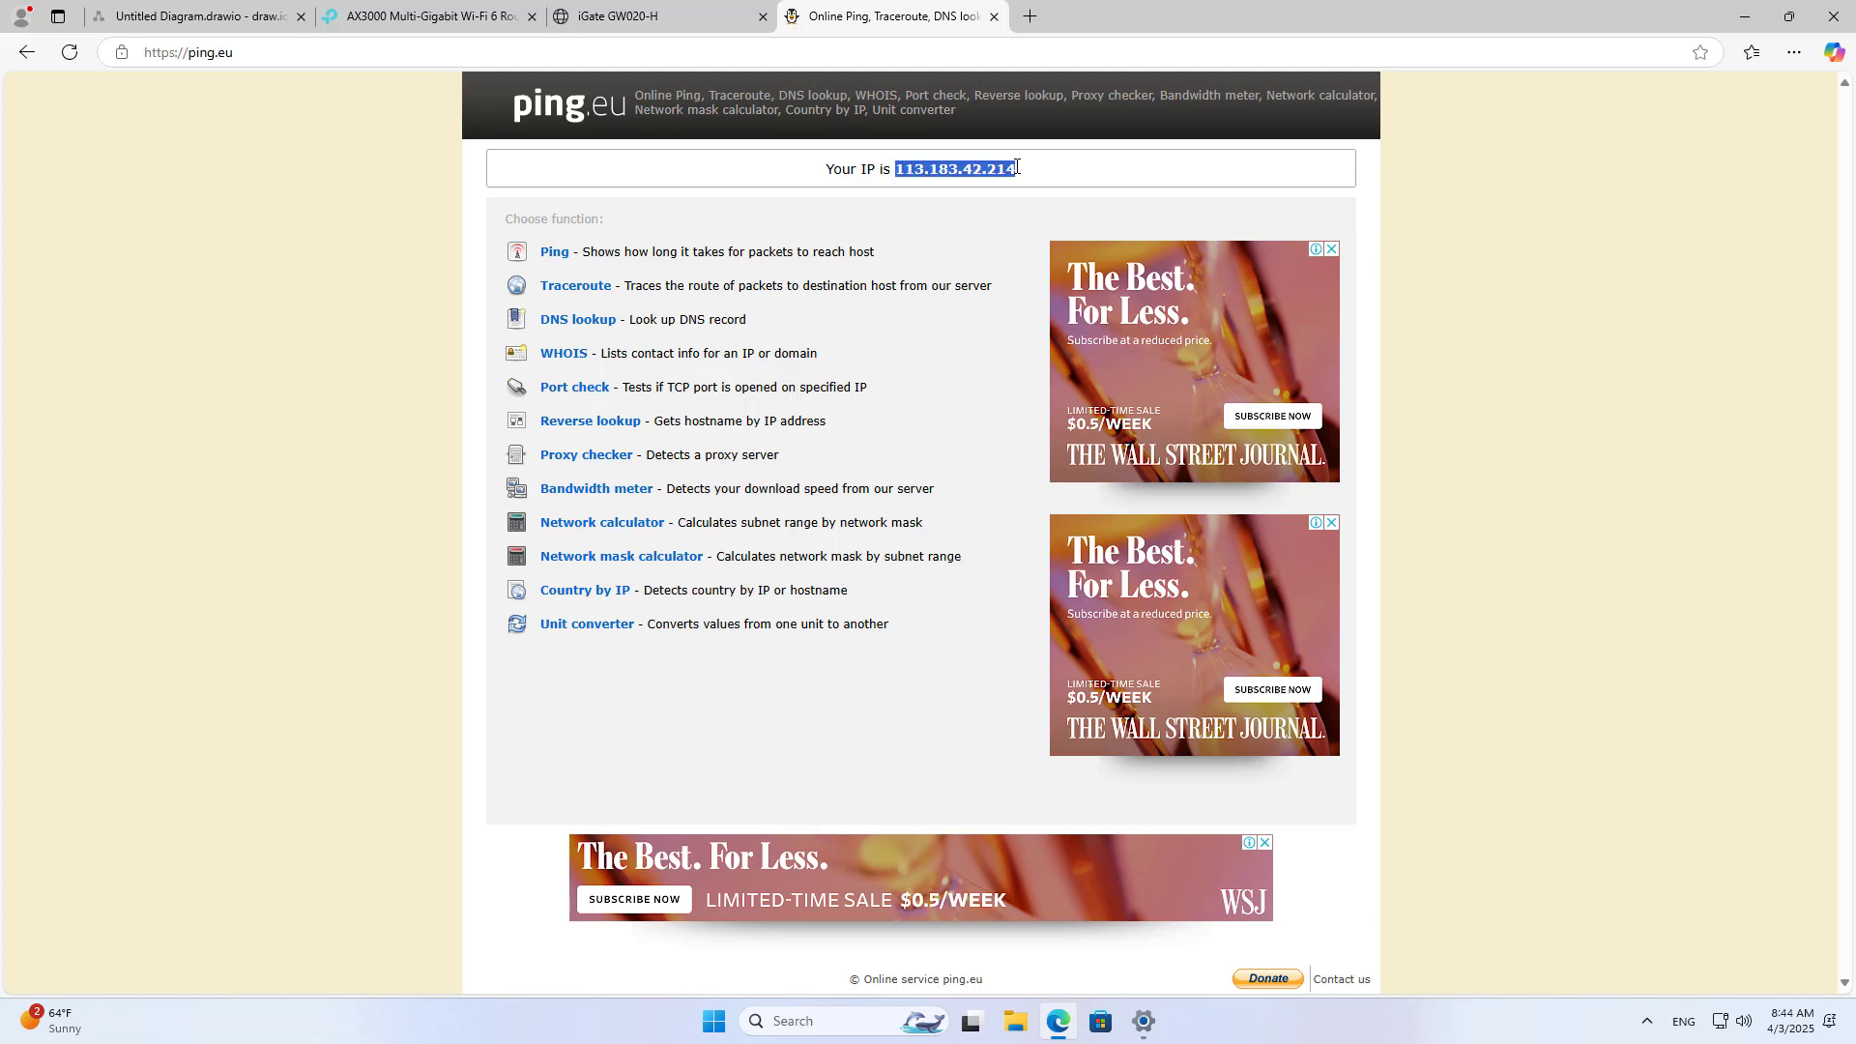
left_click(193, 17)
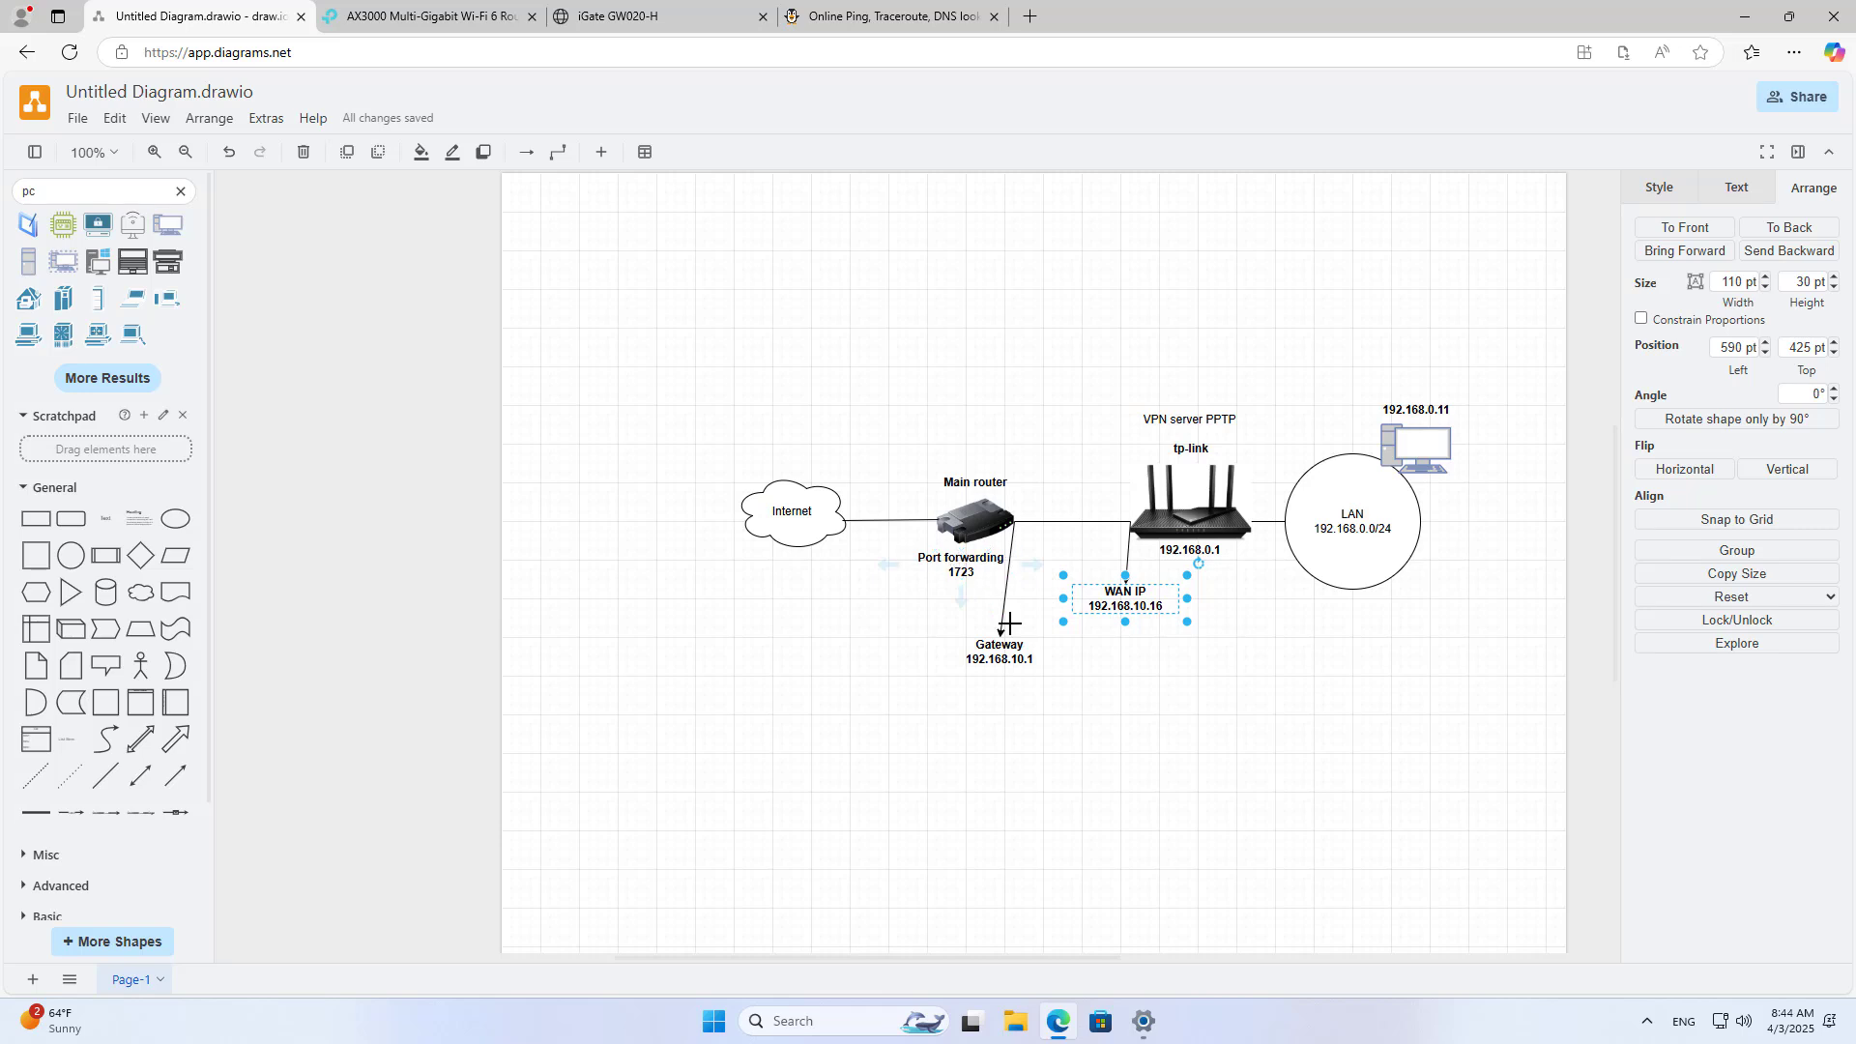
Step: Duplicate the Gateway label, place it above the Main router and retitle it 'Public IP'
left_click(1002, 658)
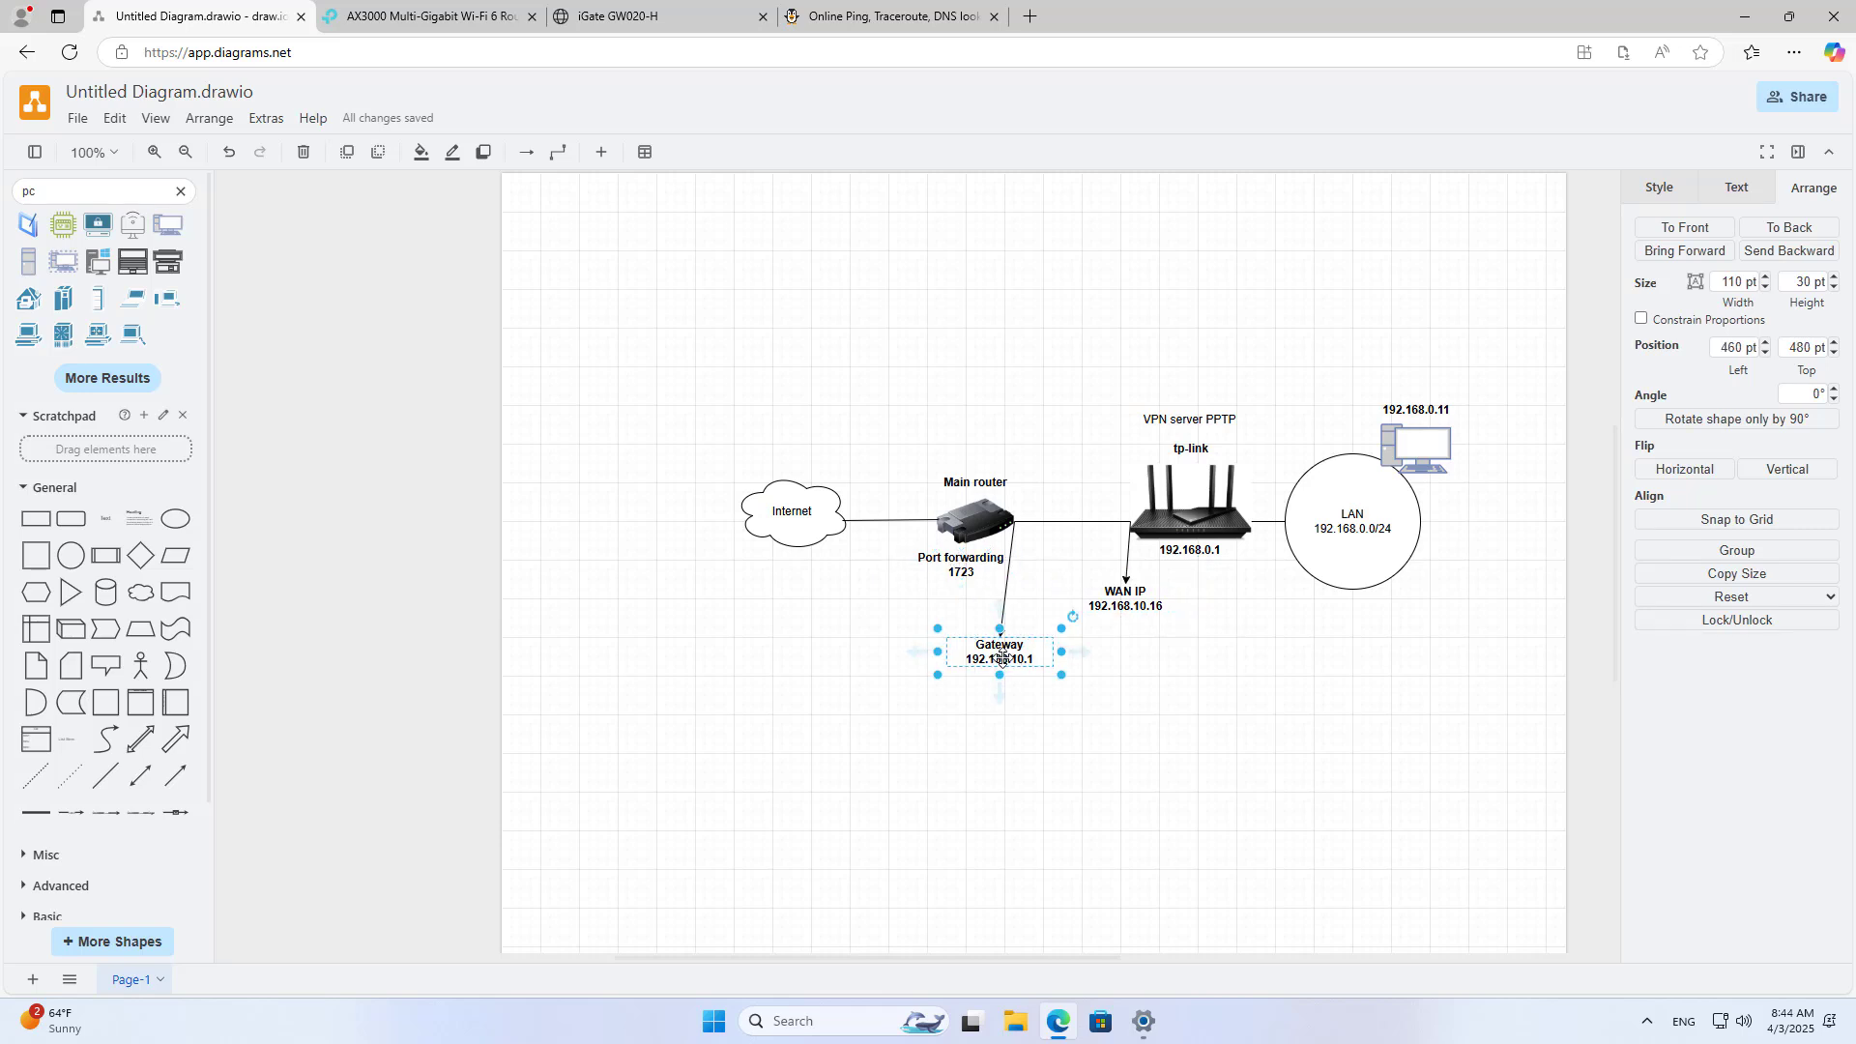
key("ctrl+d")
left_click_drag(1005, 661, 916, 453)
double_click(913, 440)
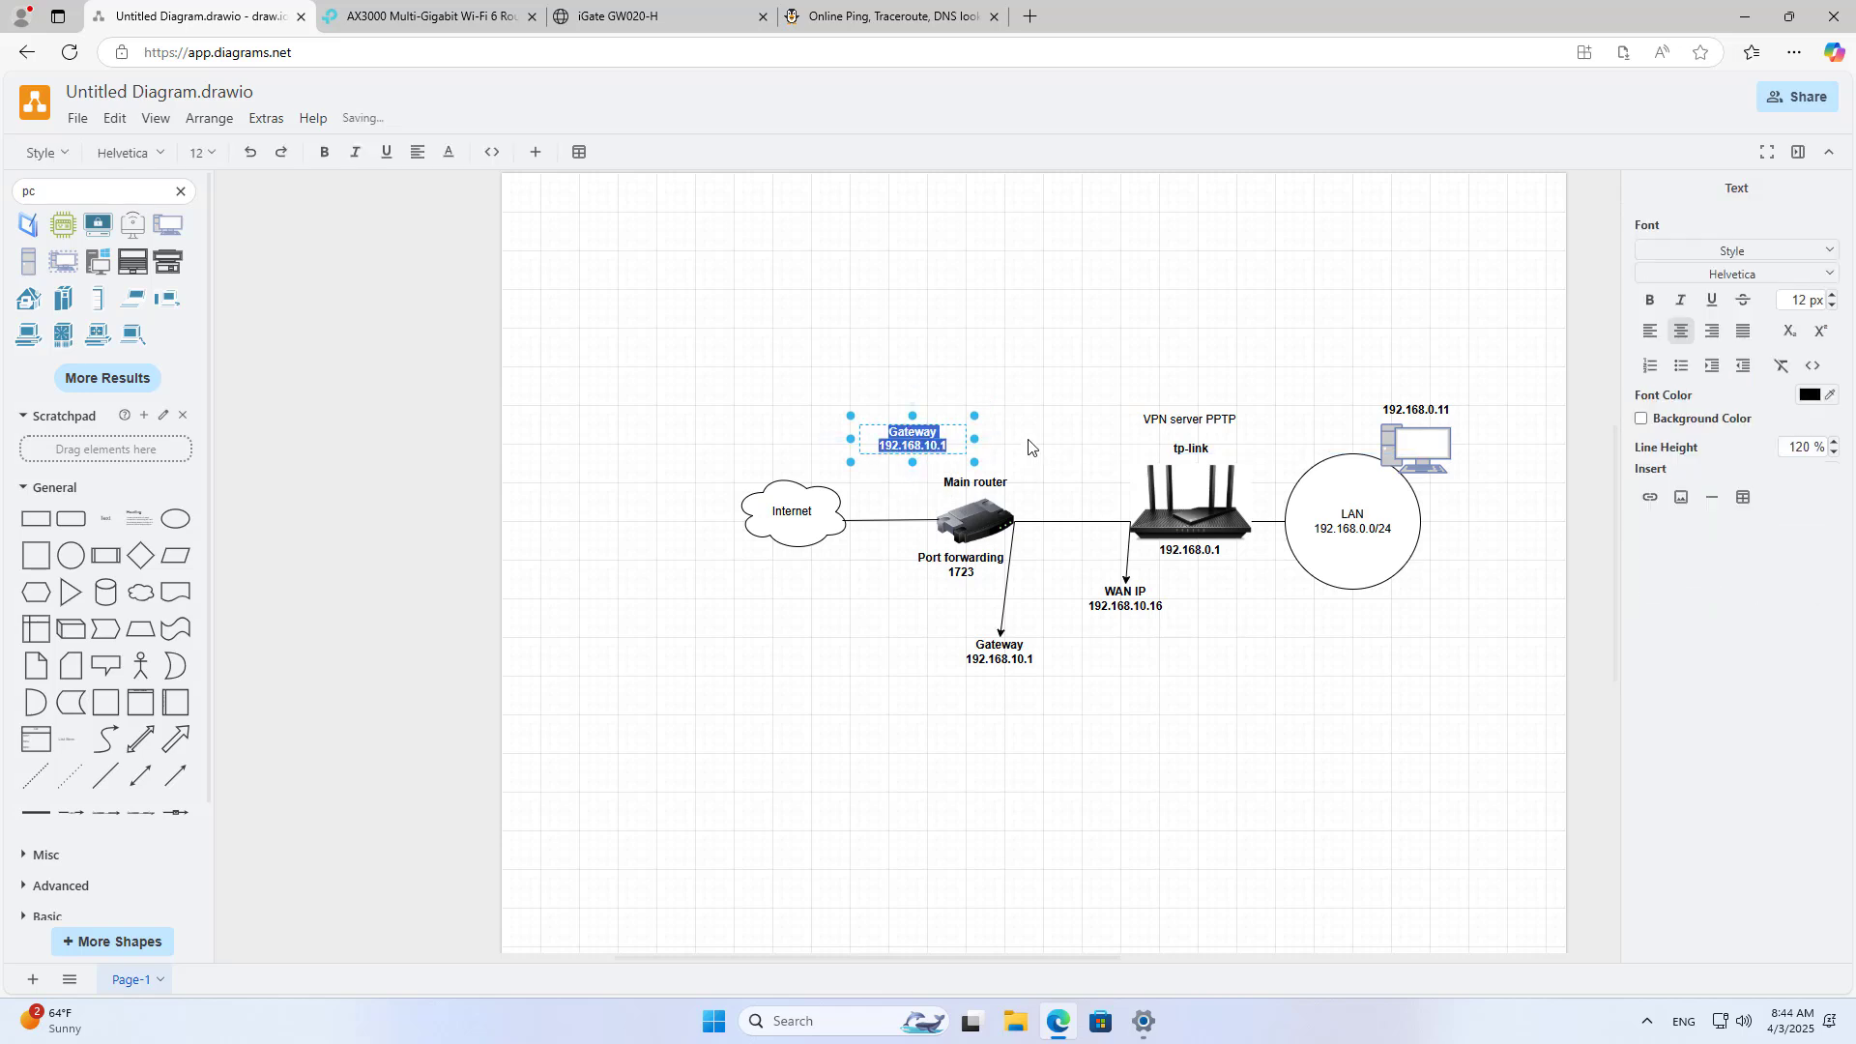
type("Public")
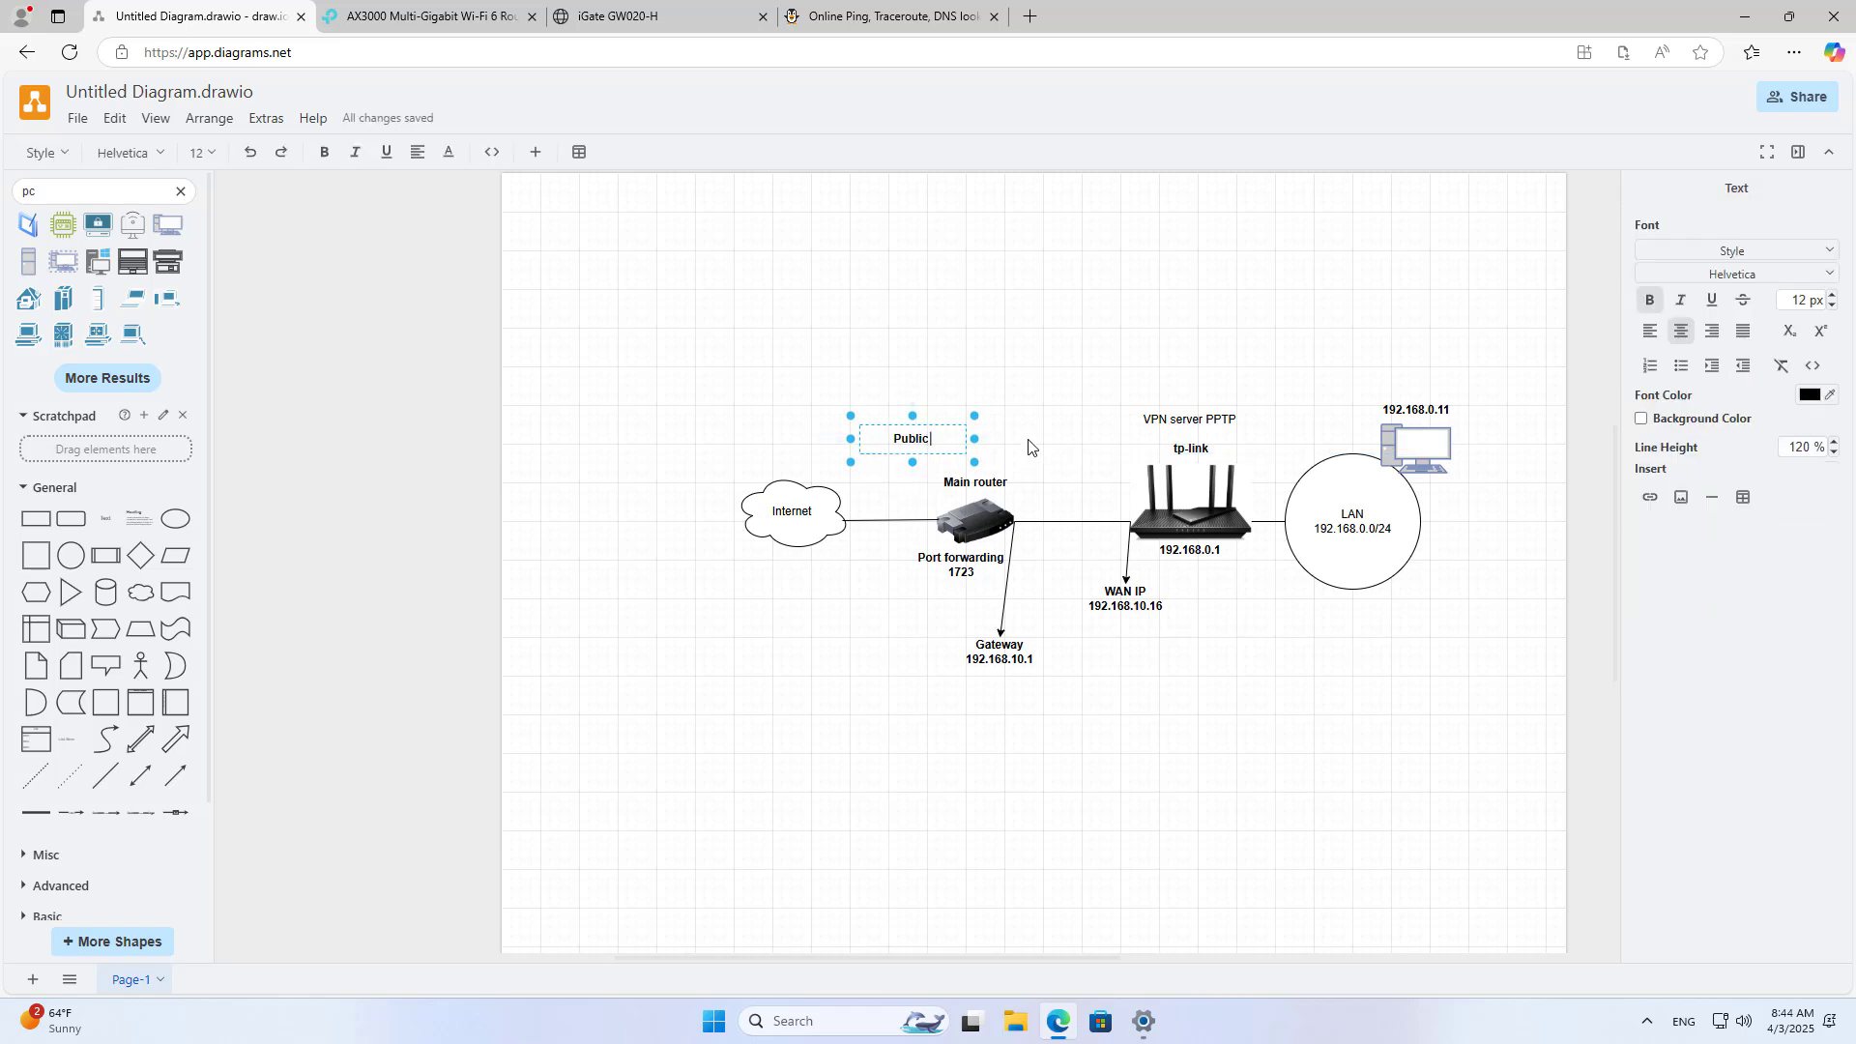
type(" IP")
left_click(863, 26)
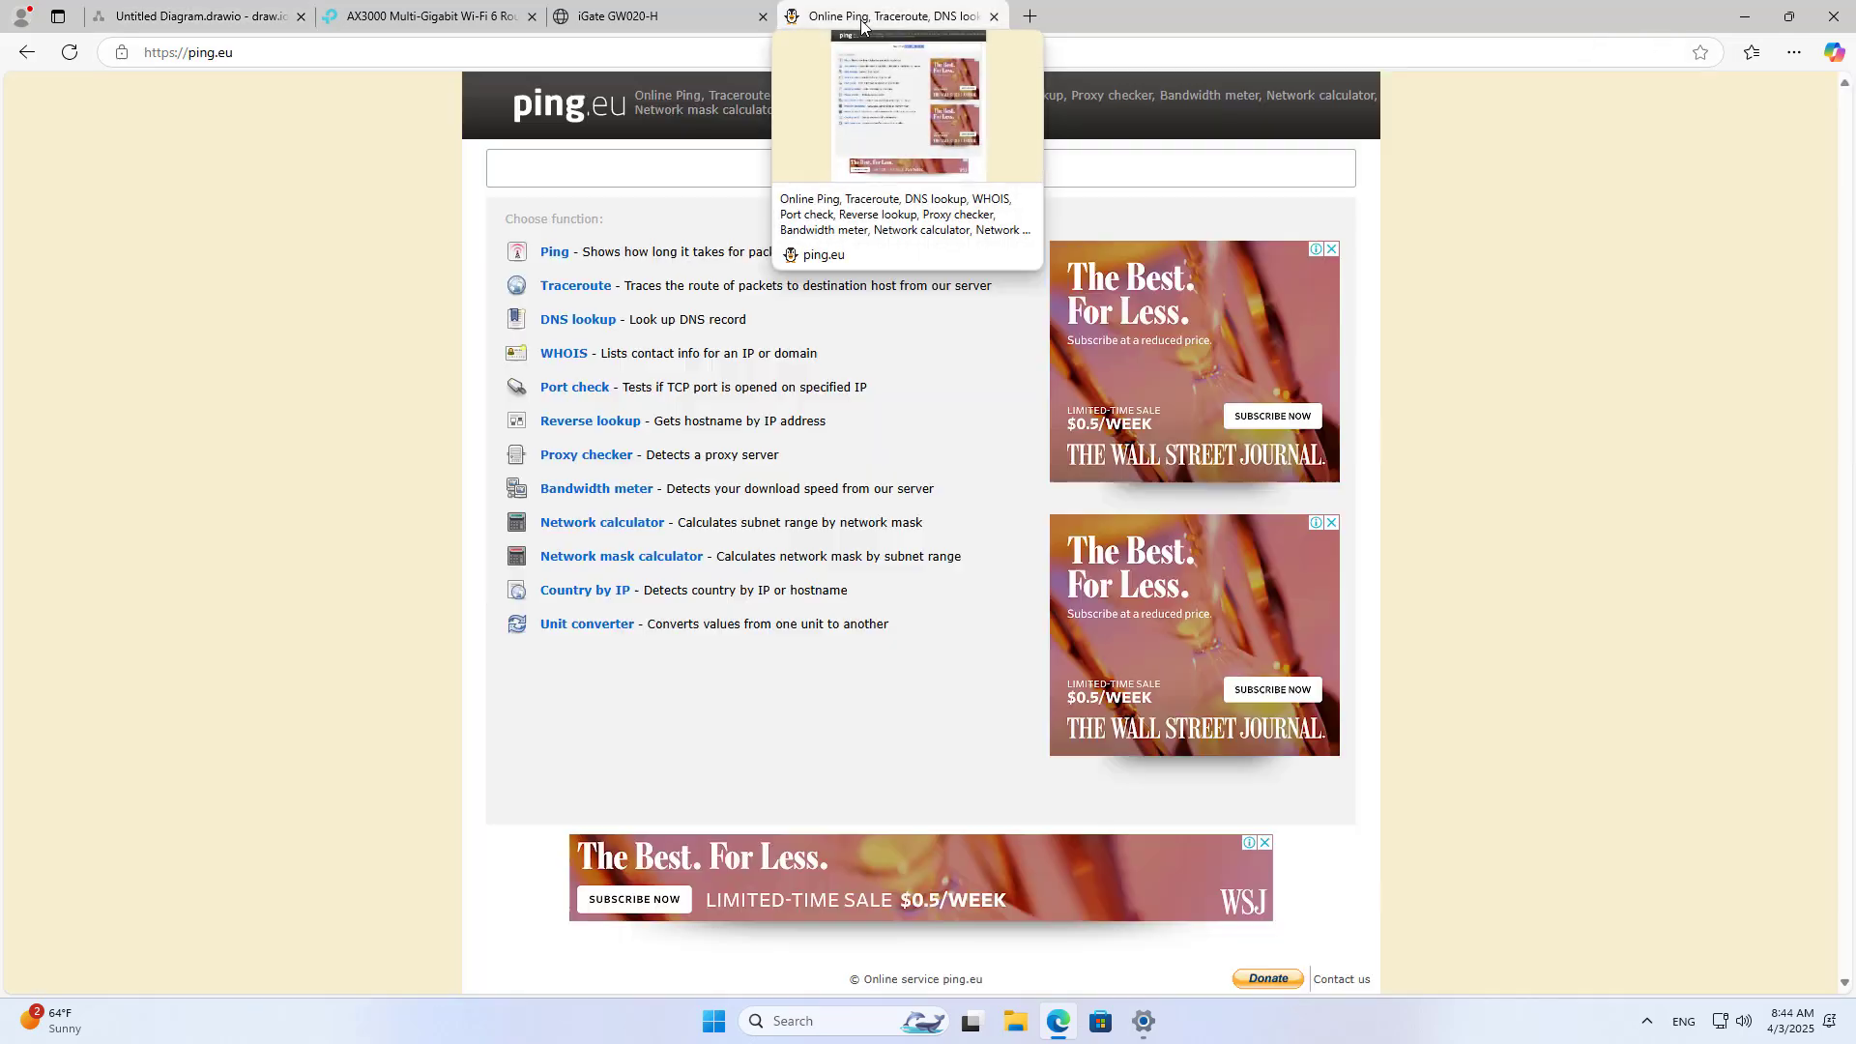
right_click(917, 164)
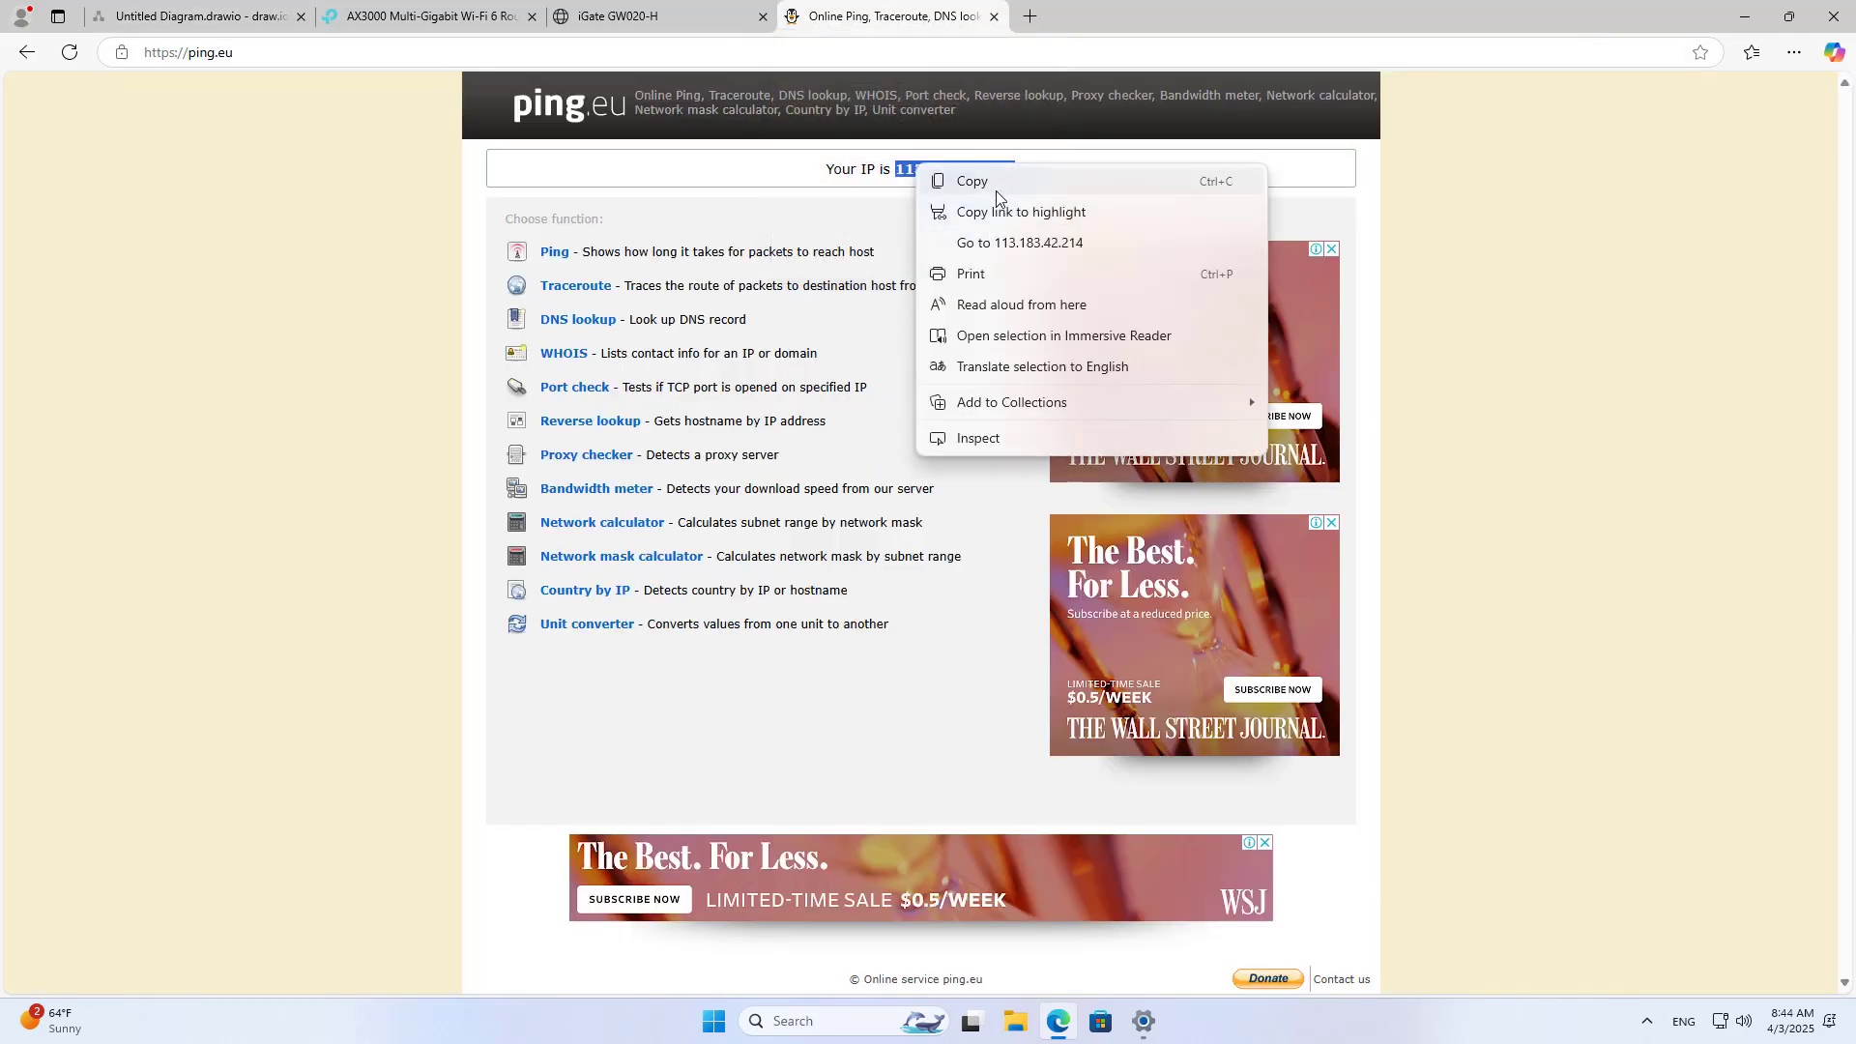
left_click(976, 179)
left_click(249, 13)
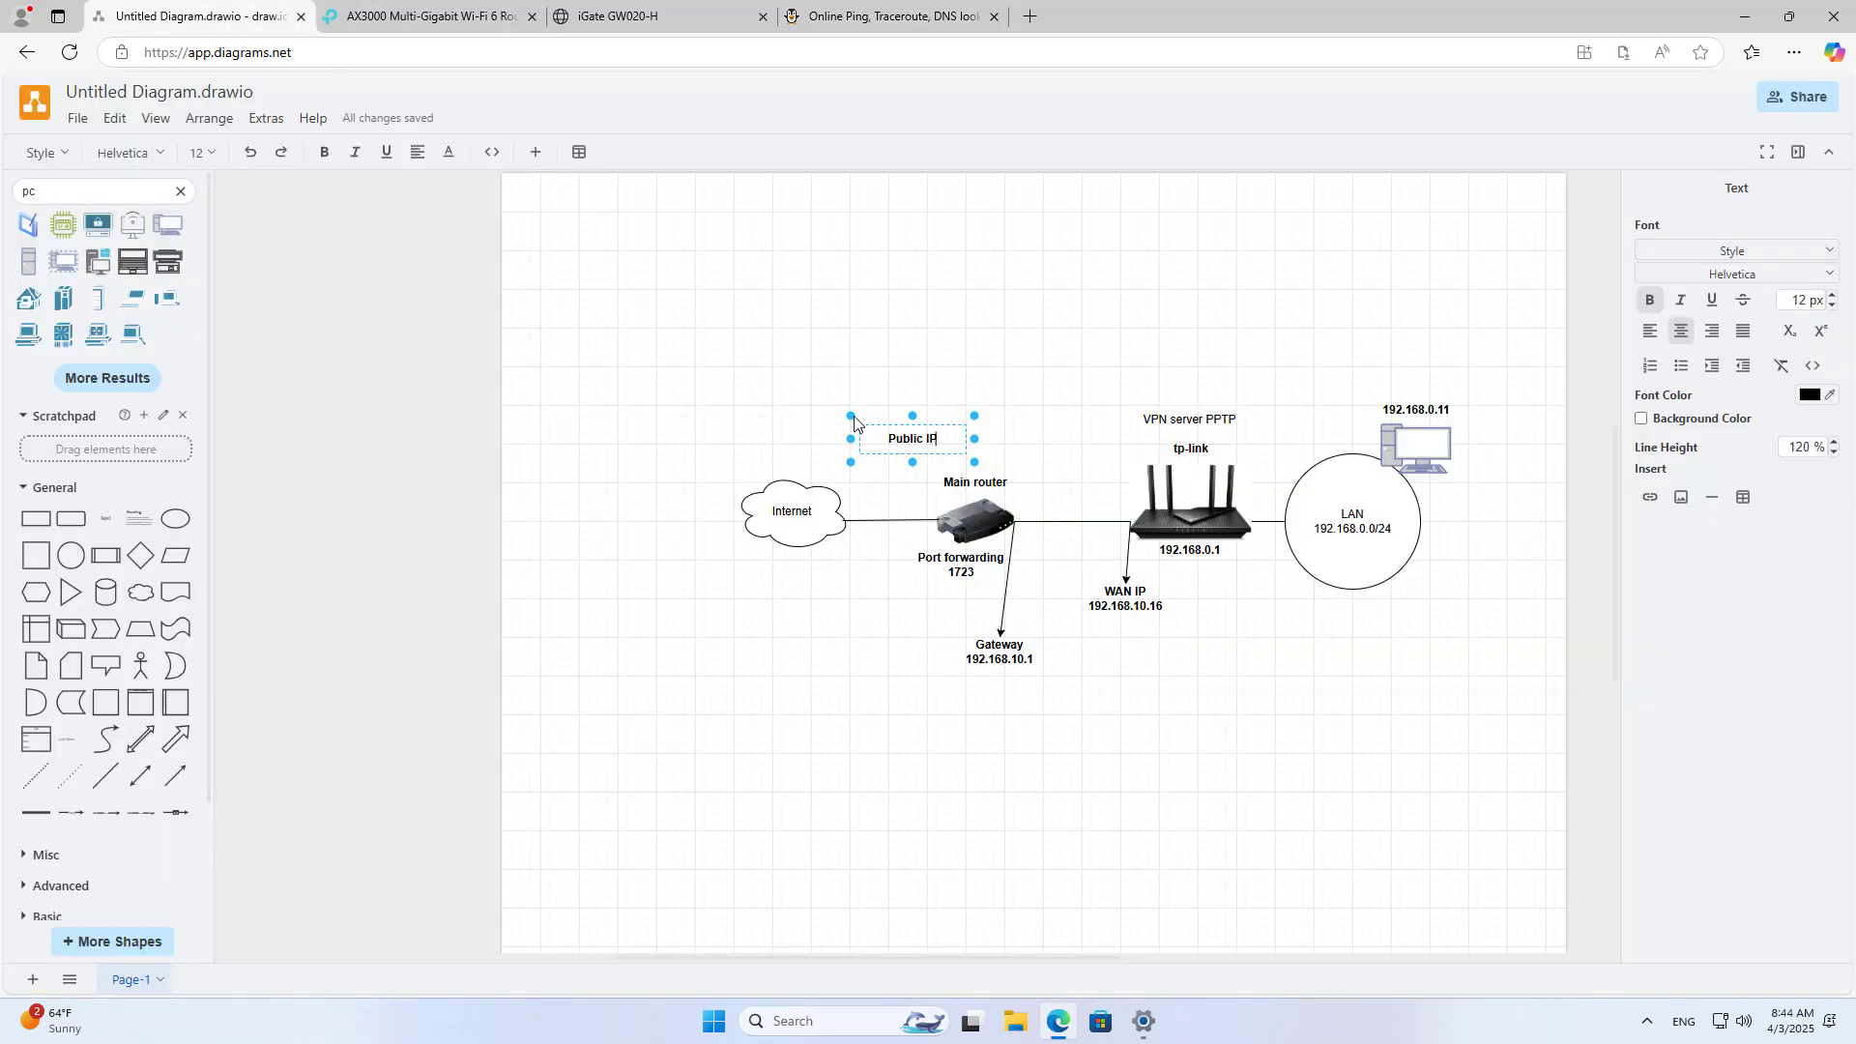
Step: Add the IP as a smaller-text second line under 'Public IP' in the label
left_click(946, 440)
double_click(947, 440)
key("End")
key("Return")
key("ctrl+v")
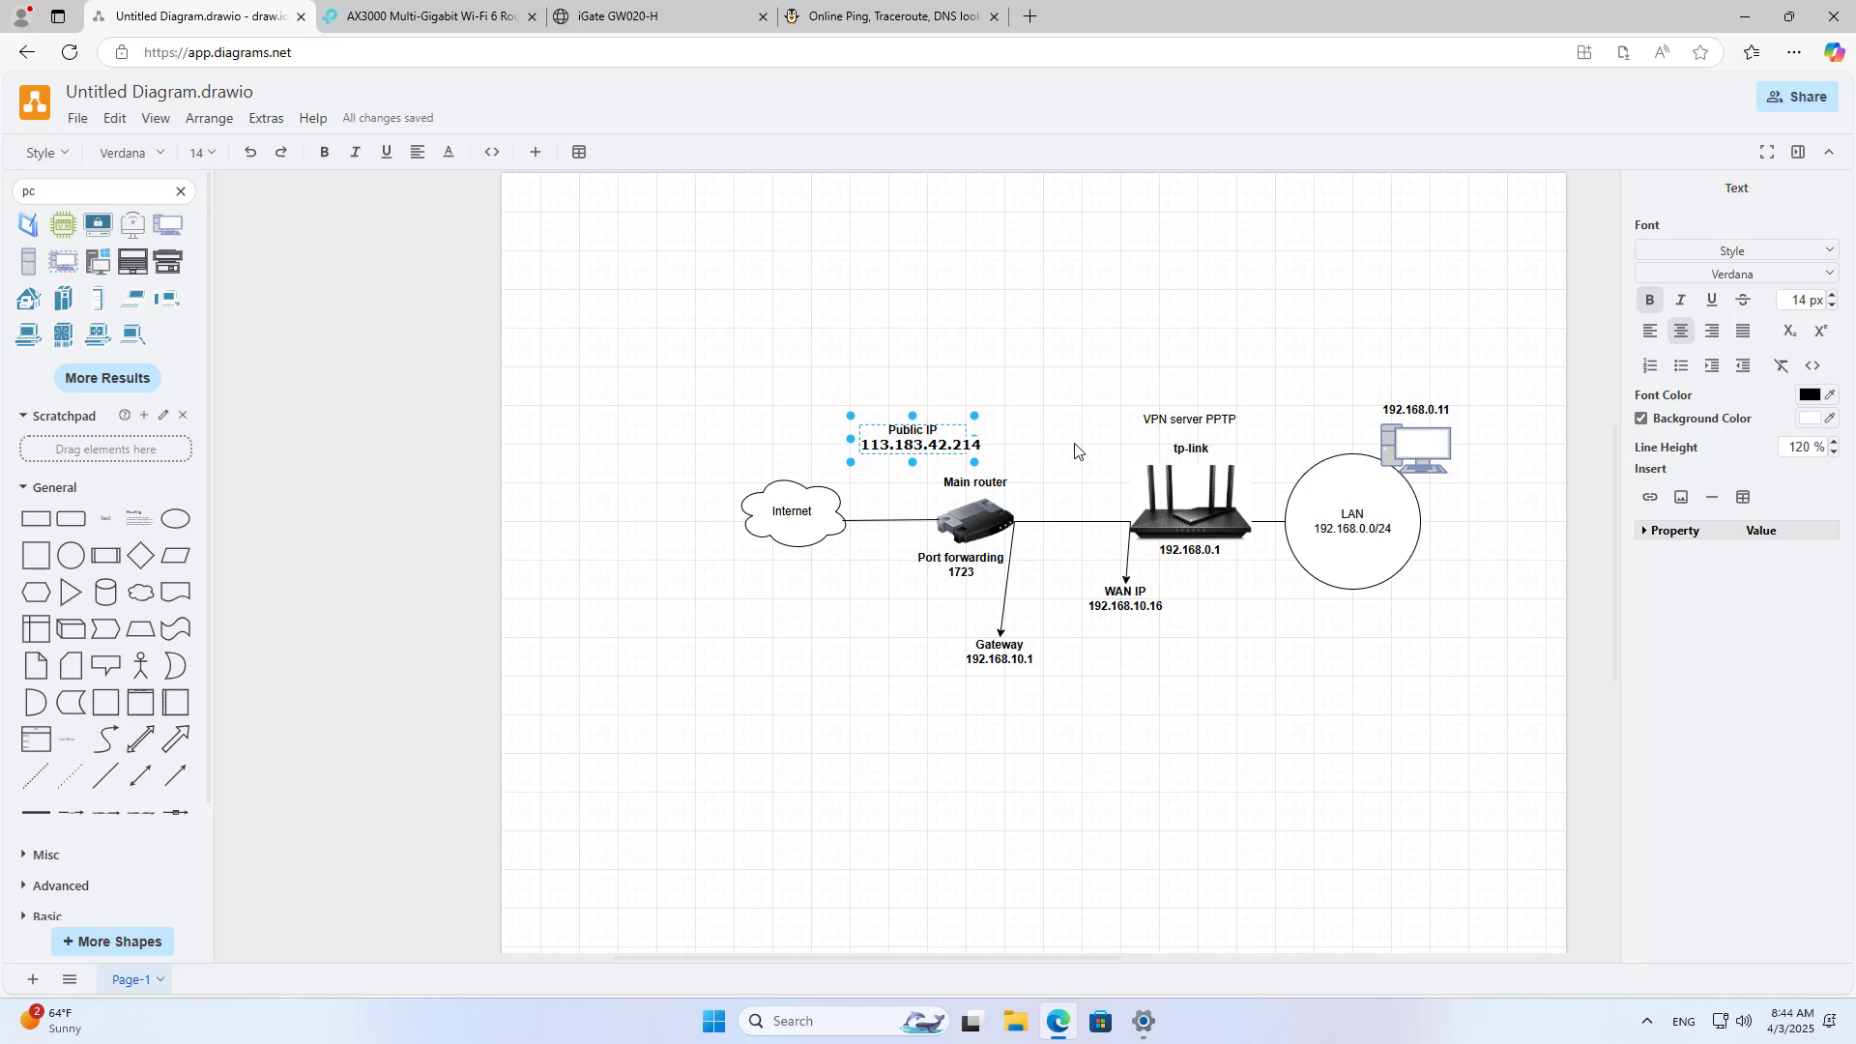
double_click(925, 446)
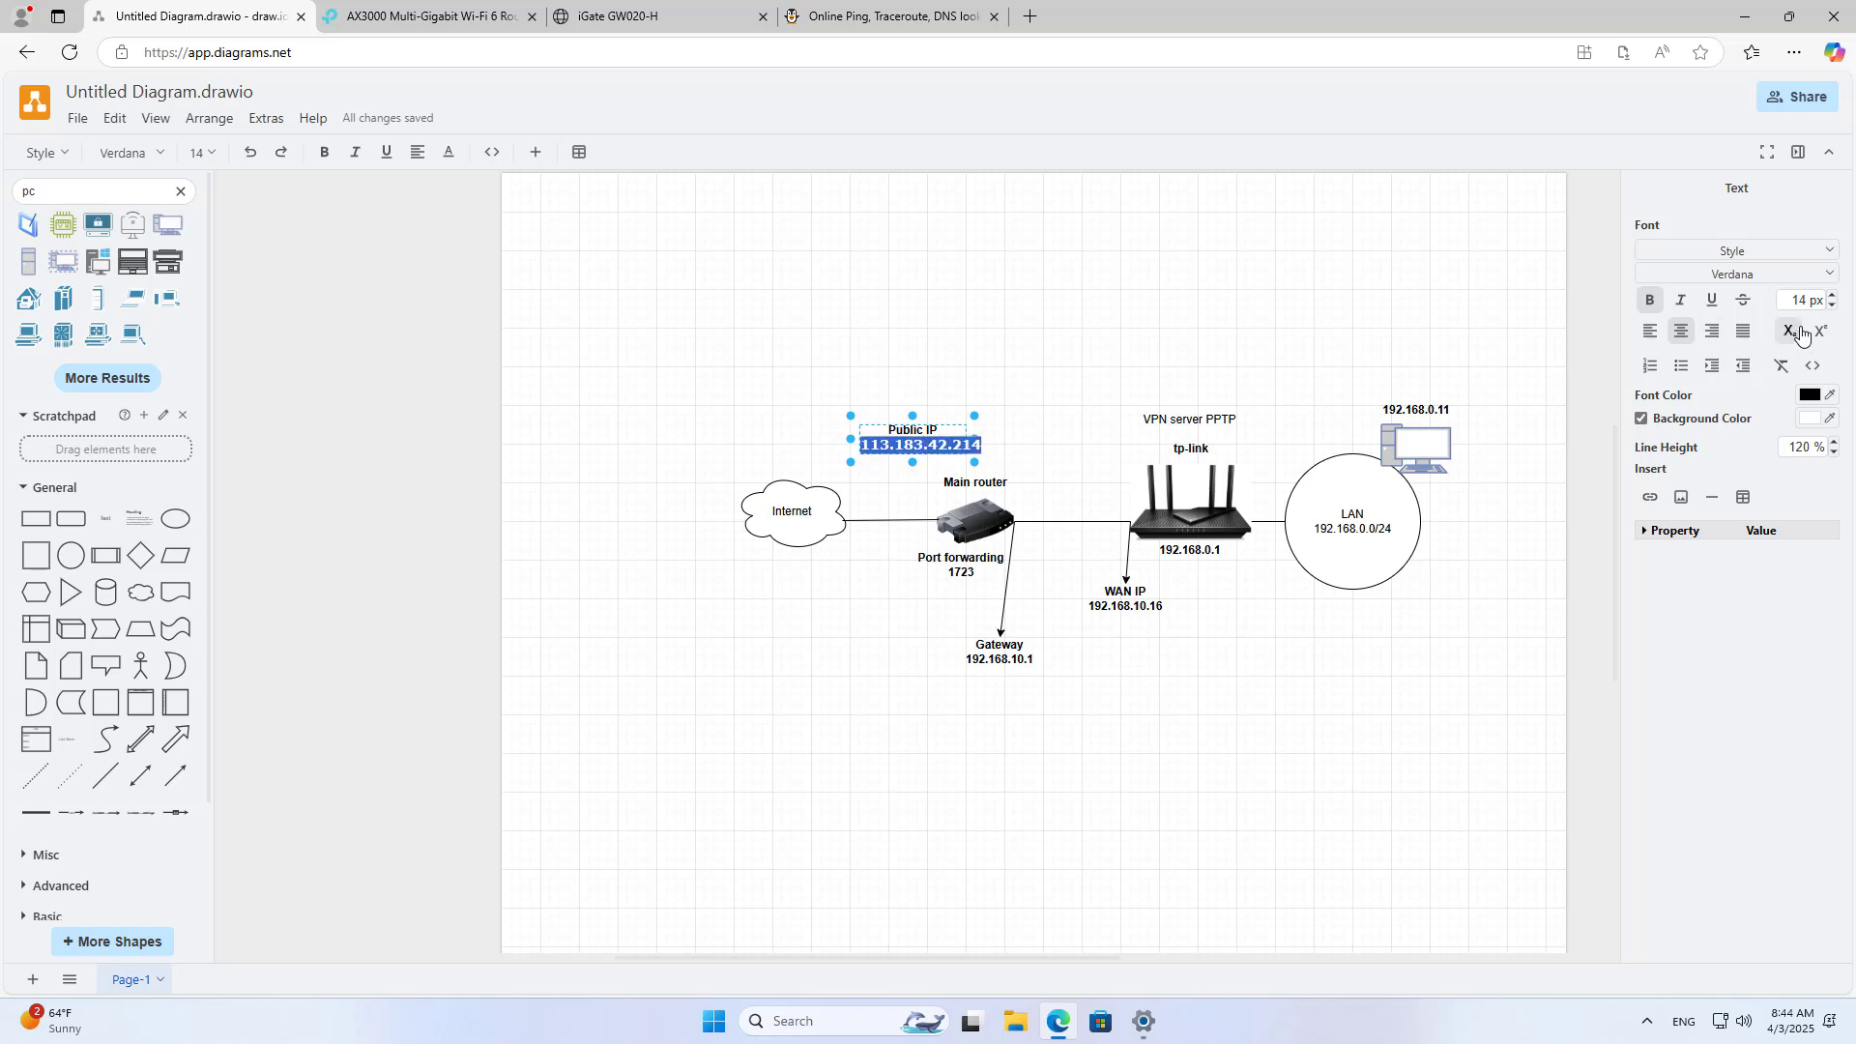
left_click(1833, 310)
left_click(1834, 309)
left_click(1058, 415)
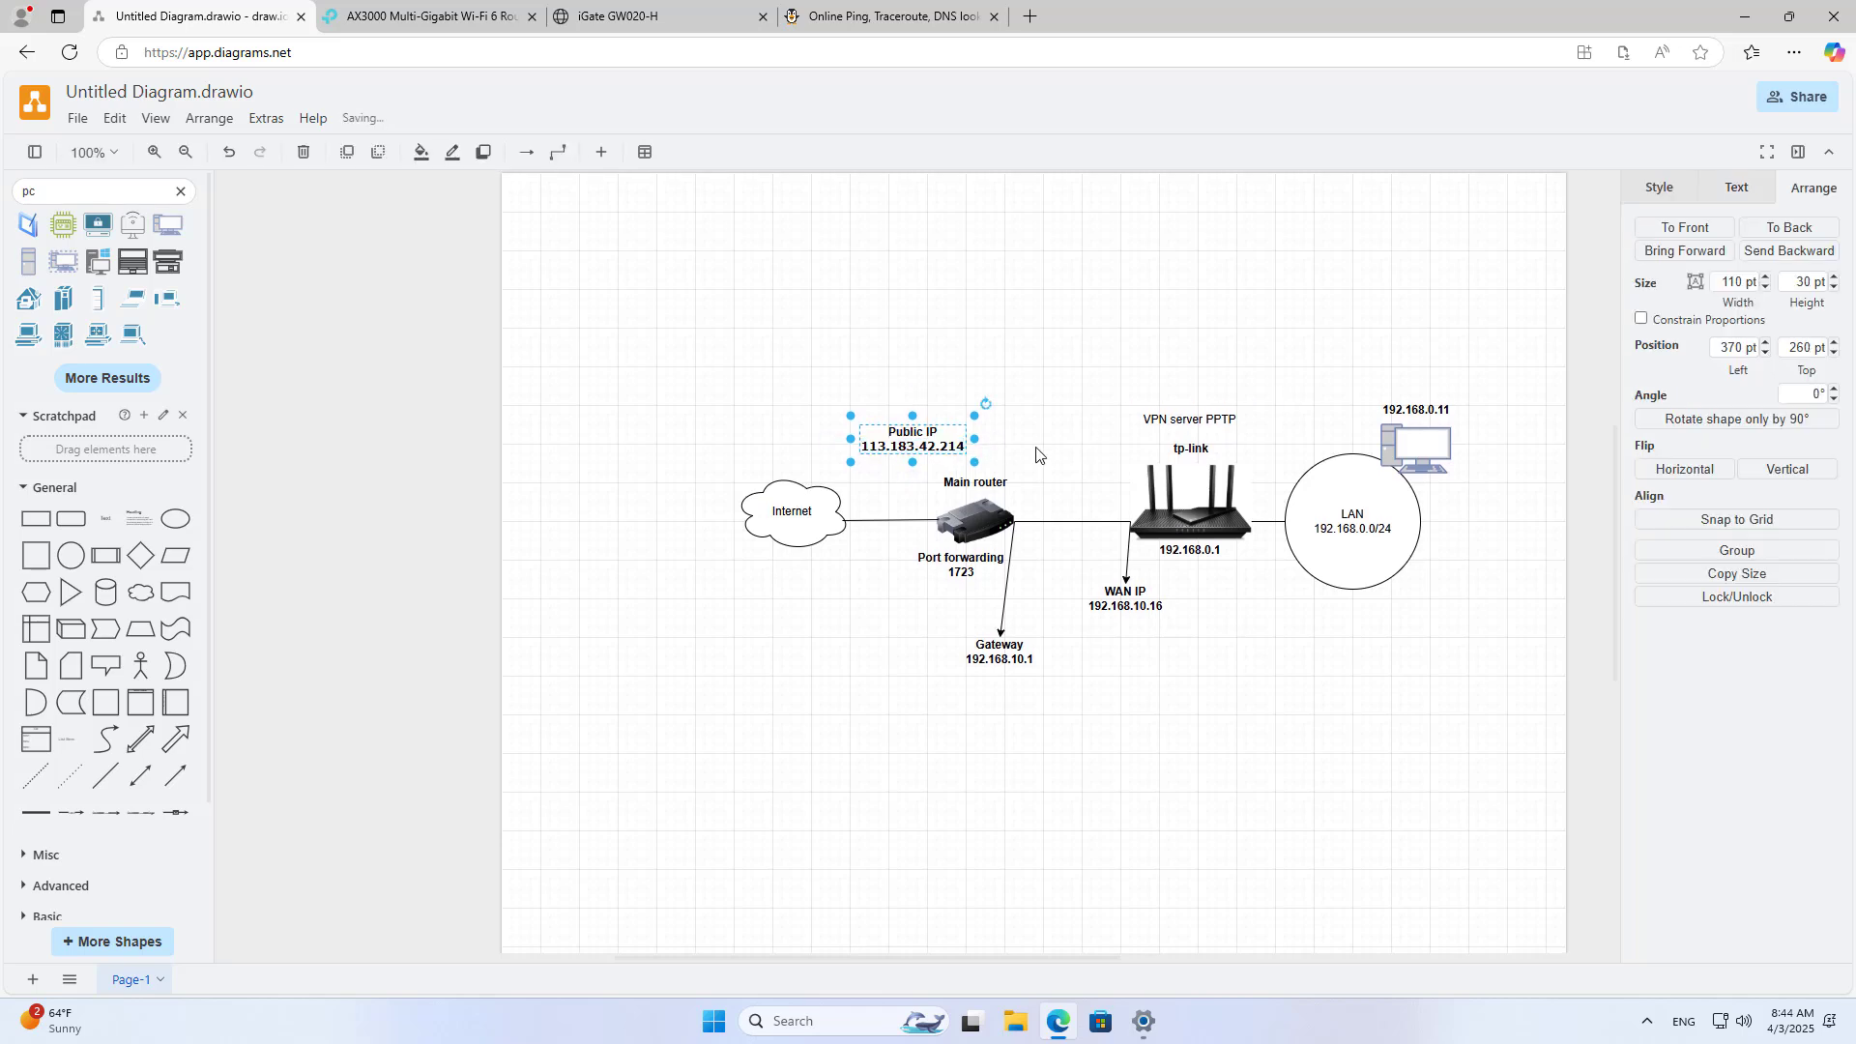
Step: Duplicate the Gateway connector to link the Main router to the Public IP label
left_click(921, 434)
left_click(999, 619)
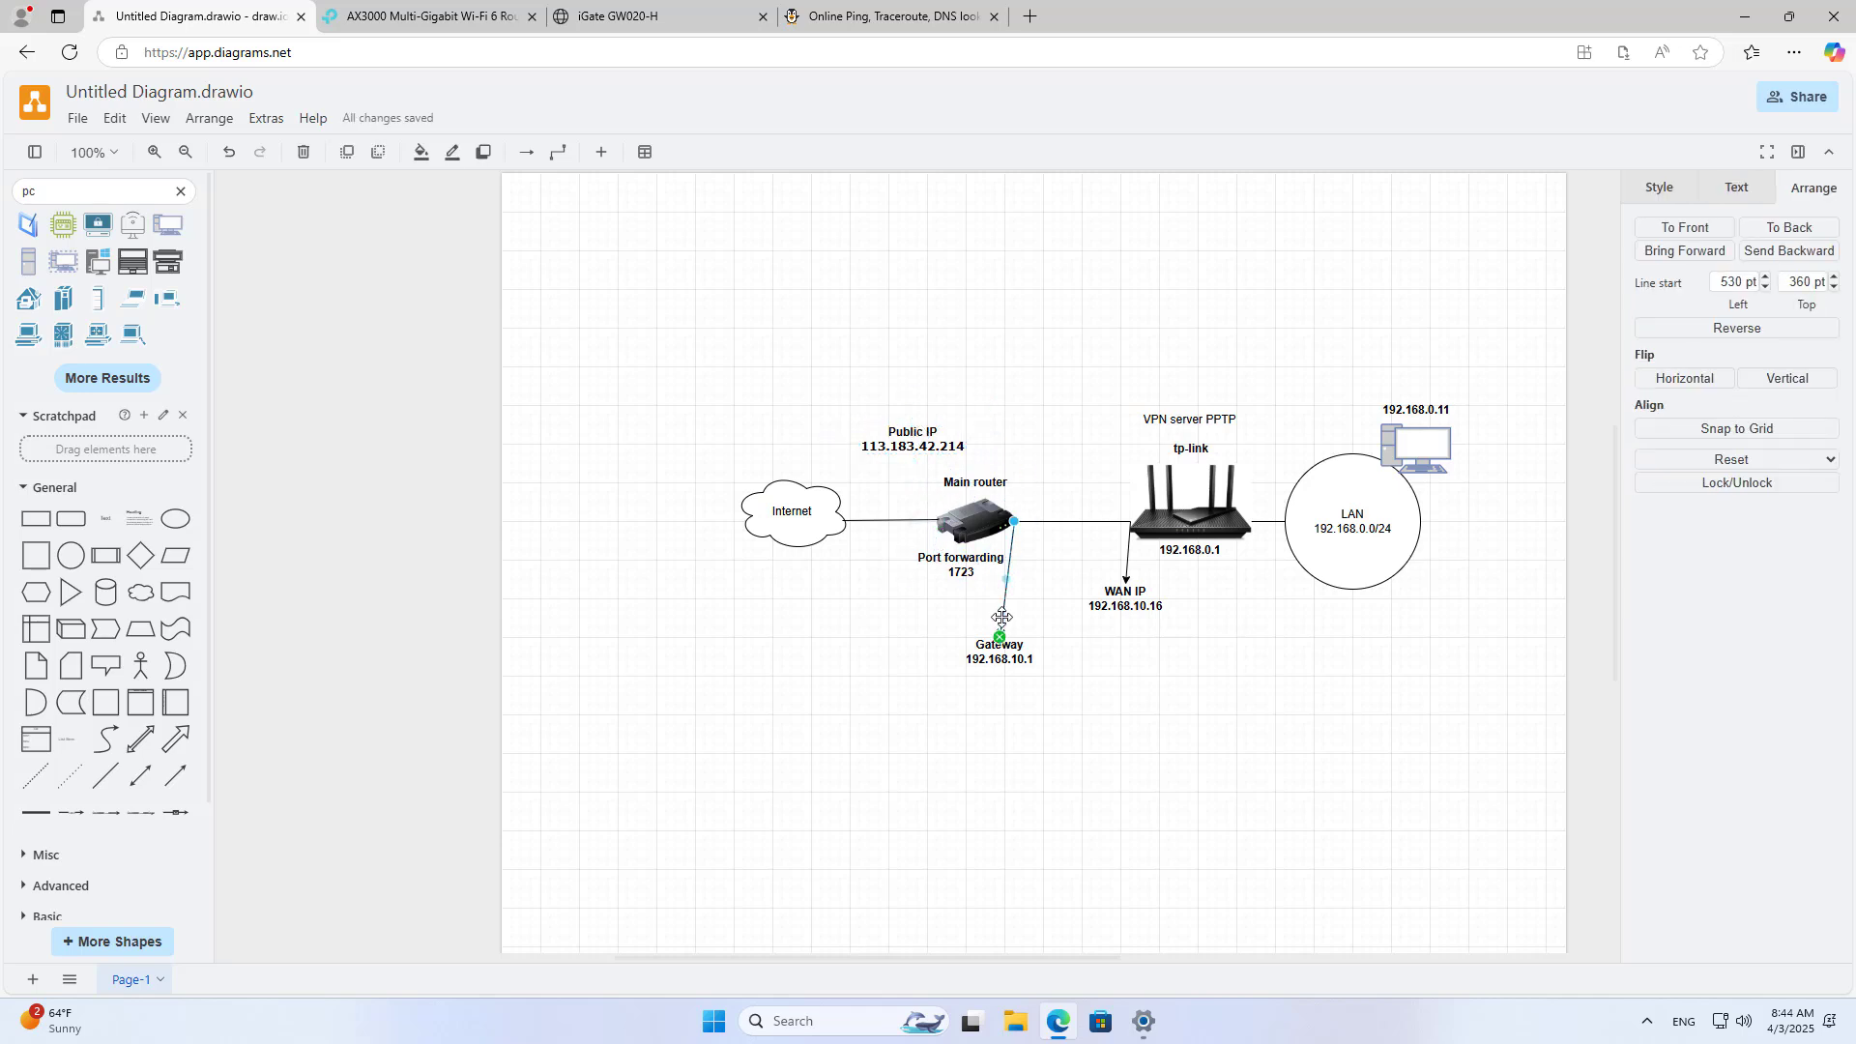
key("ctrl+d")
left_click_drag(1023, 530, 936, 521)
left_click_drag(1010, 655, 912, 456)
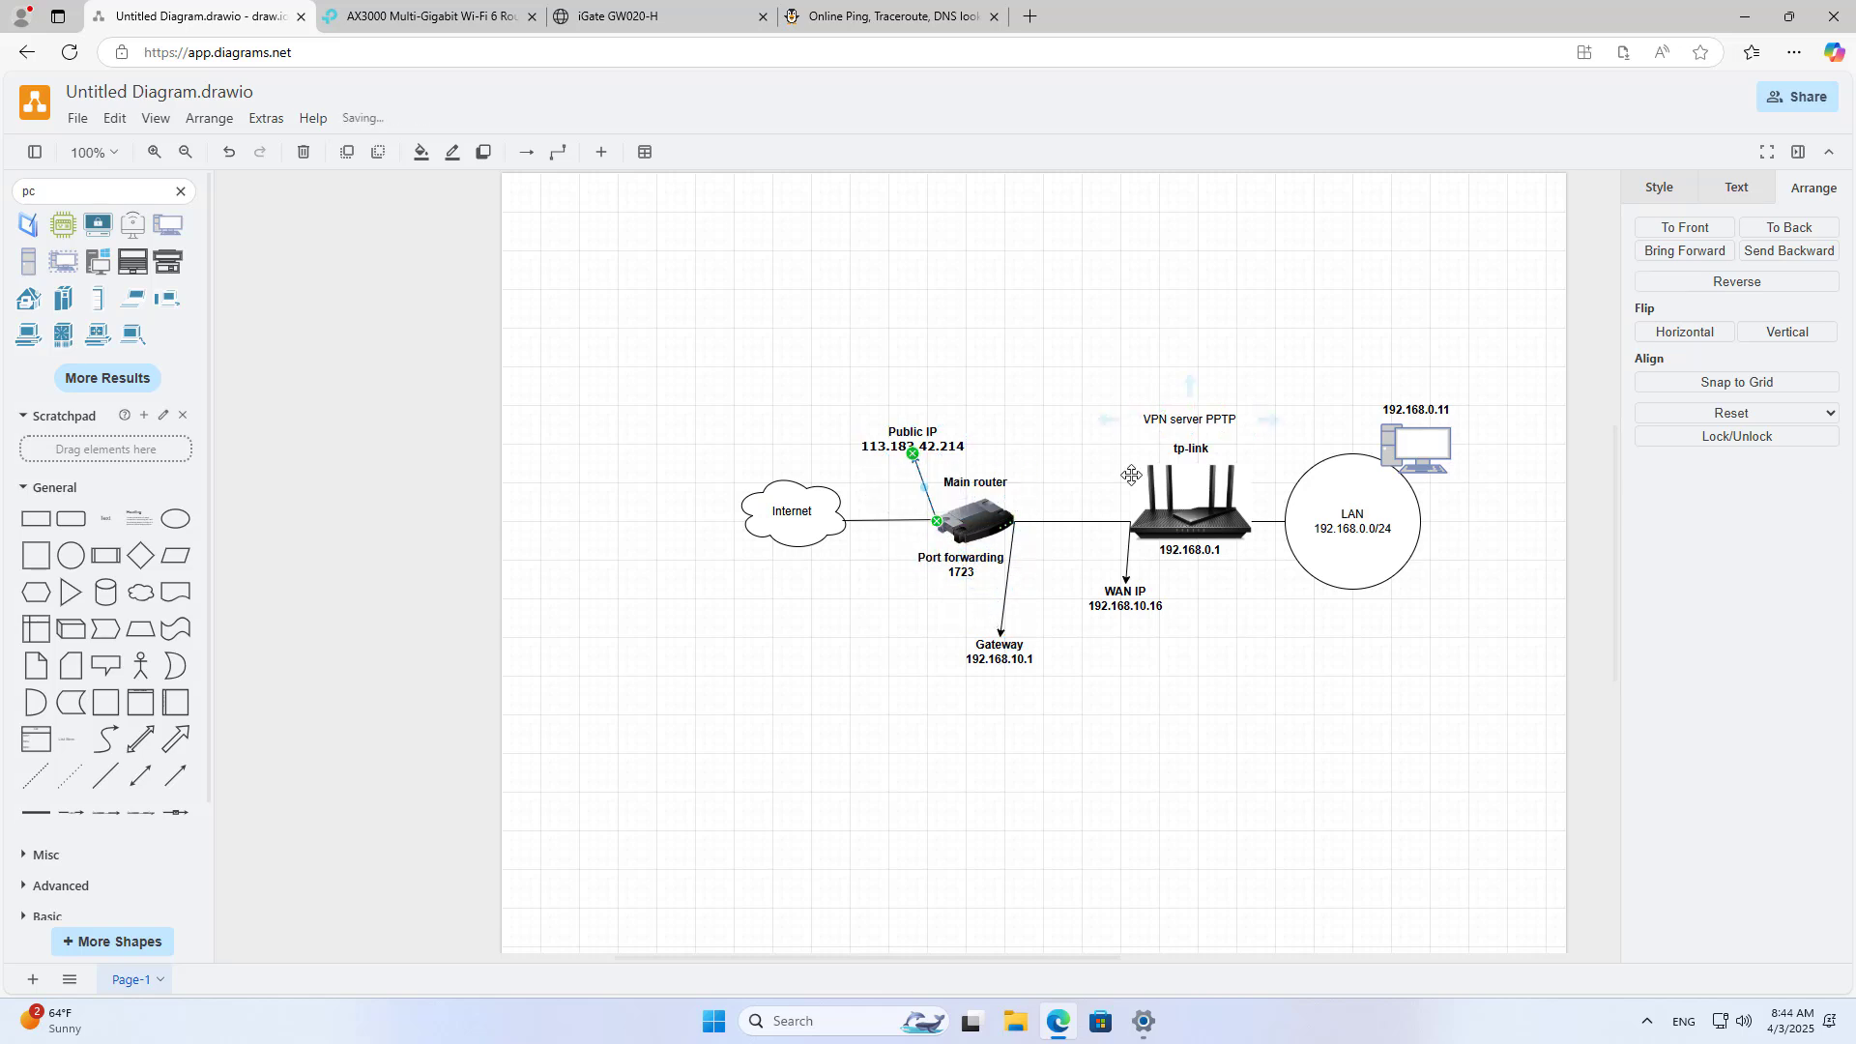
left_click(1164, 749)
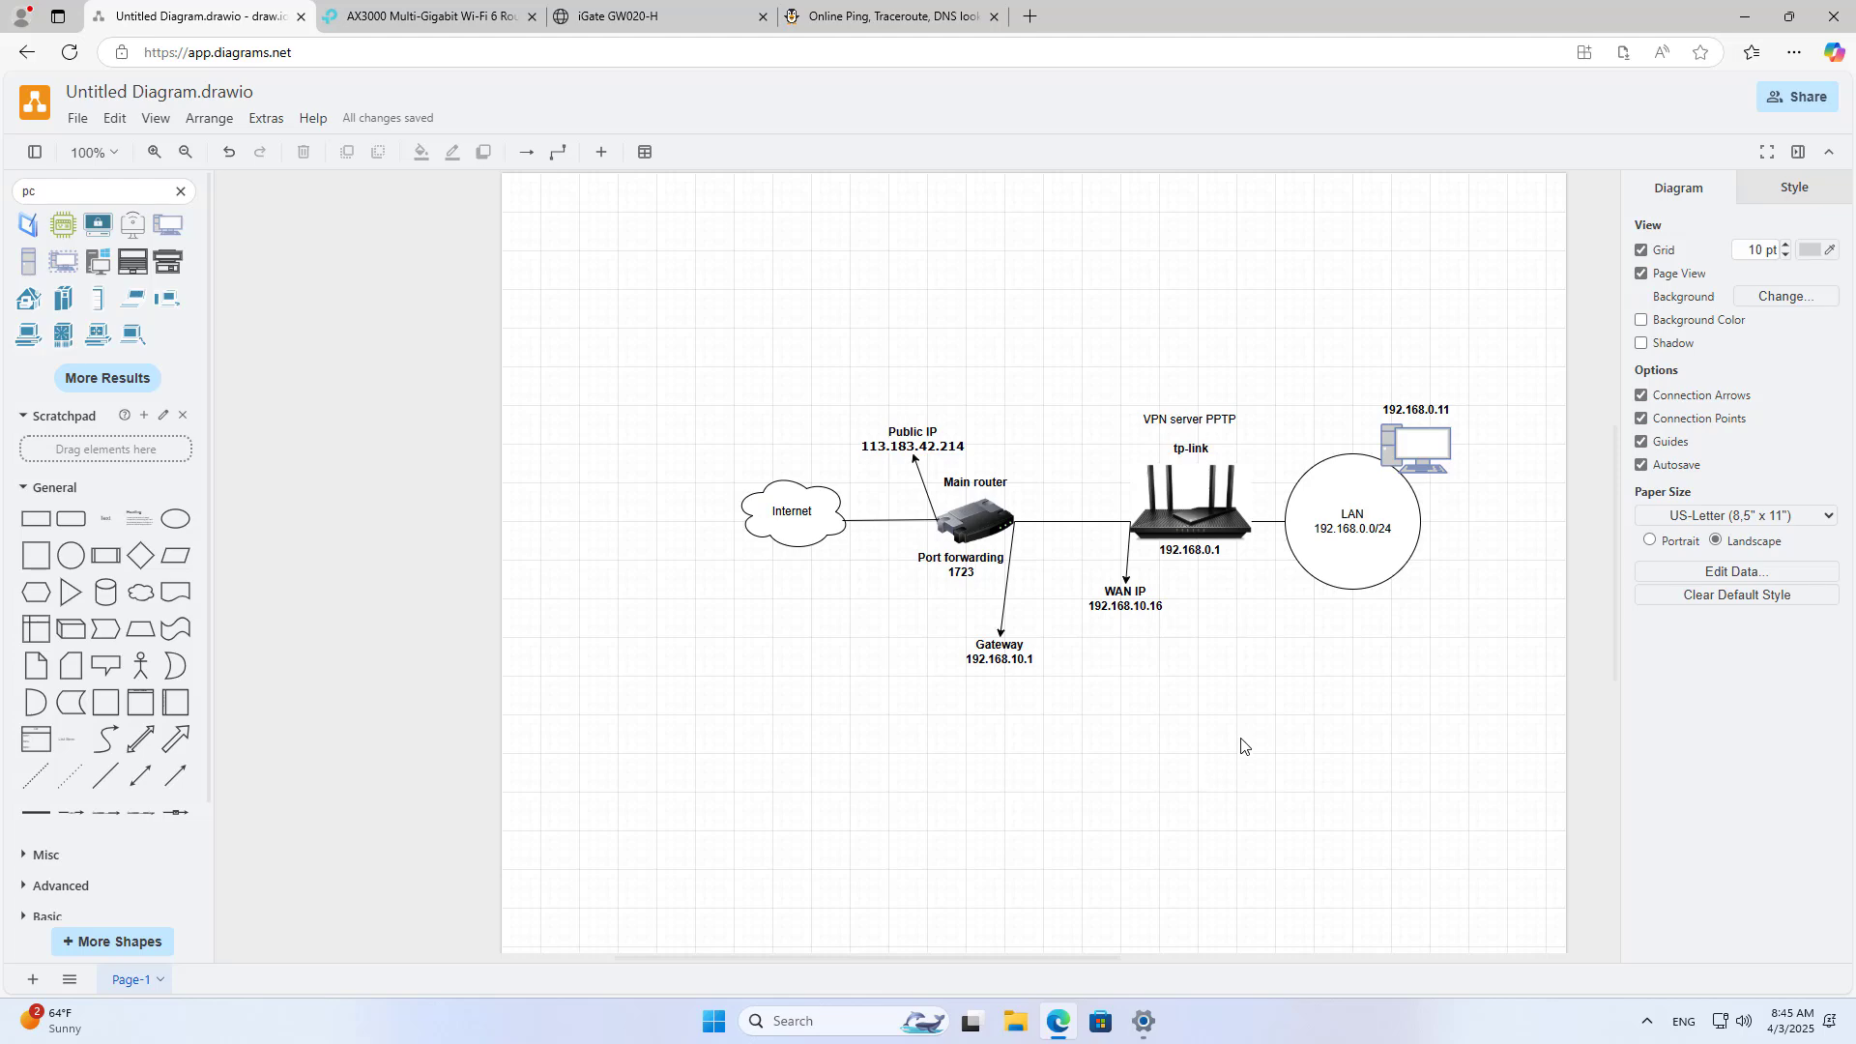
Step: Open the PPTP VPN connection's full properties in Windows Settings
left_click(1744, 16)
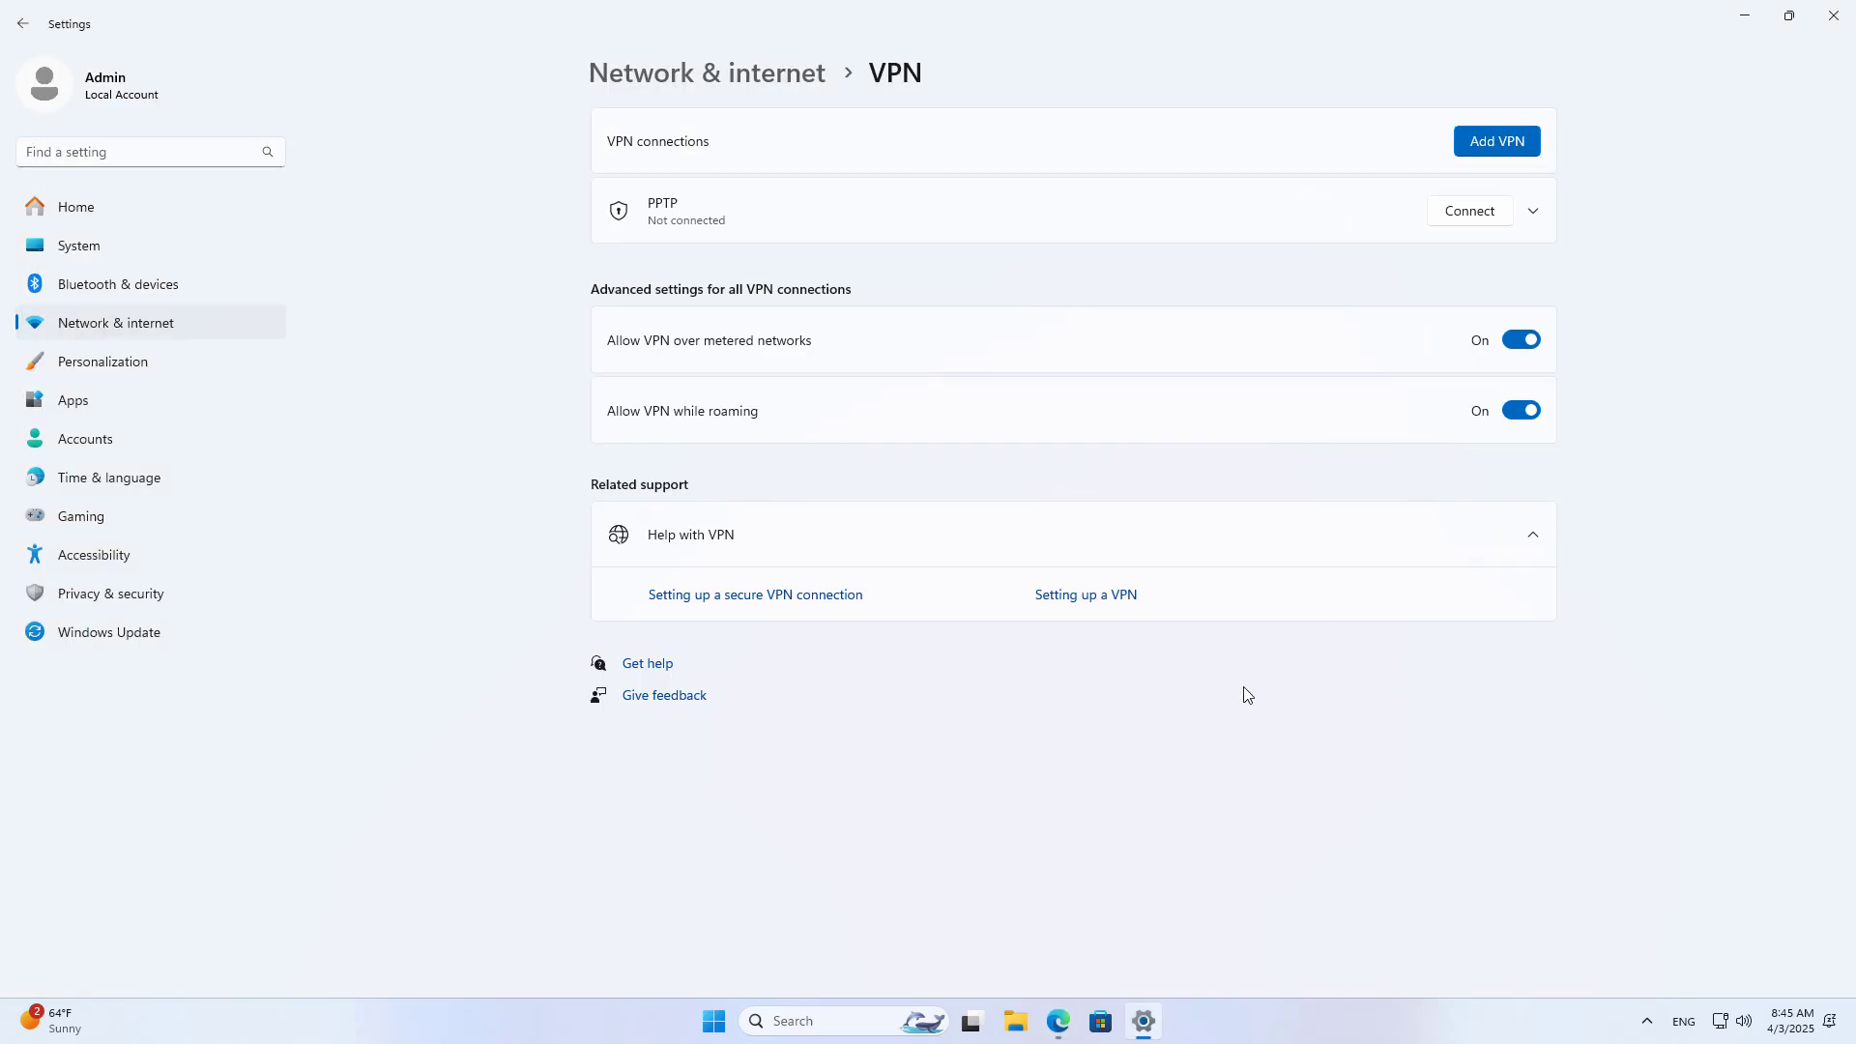
left_click(1533, 213)
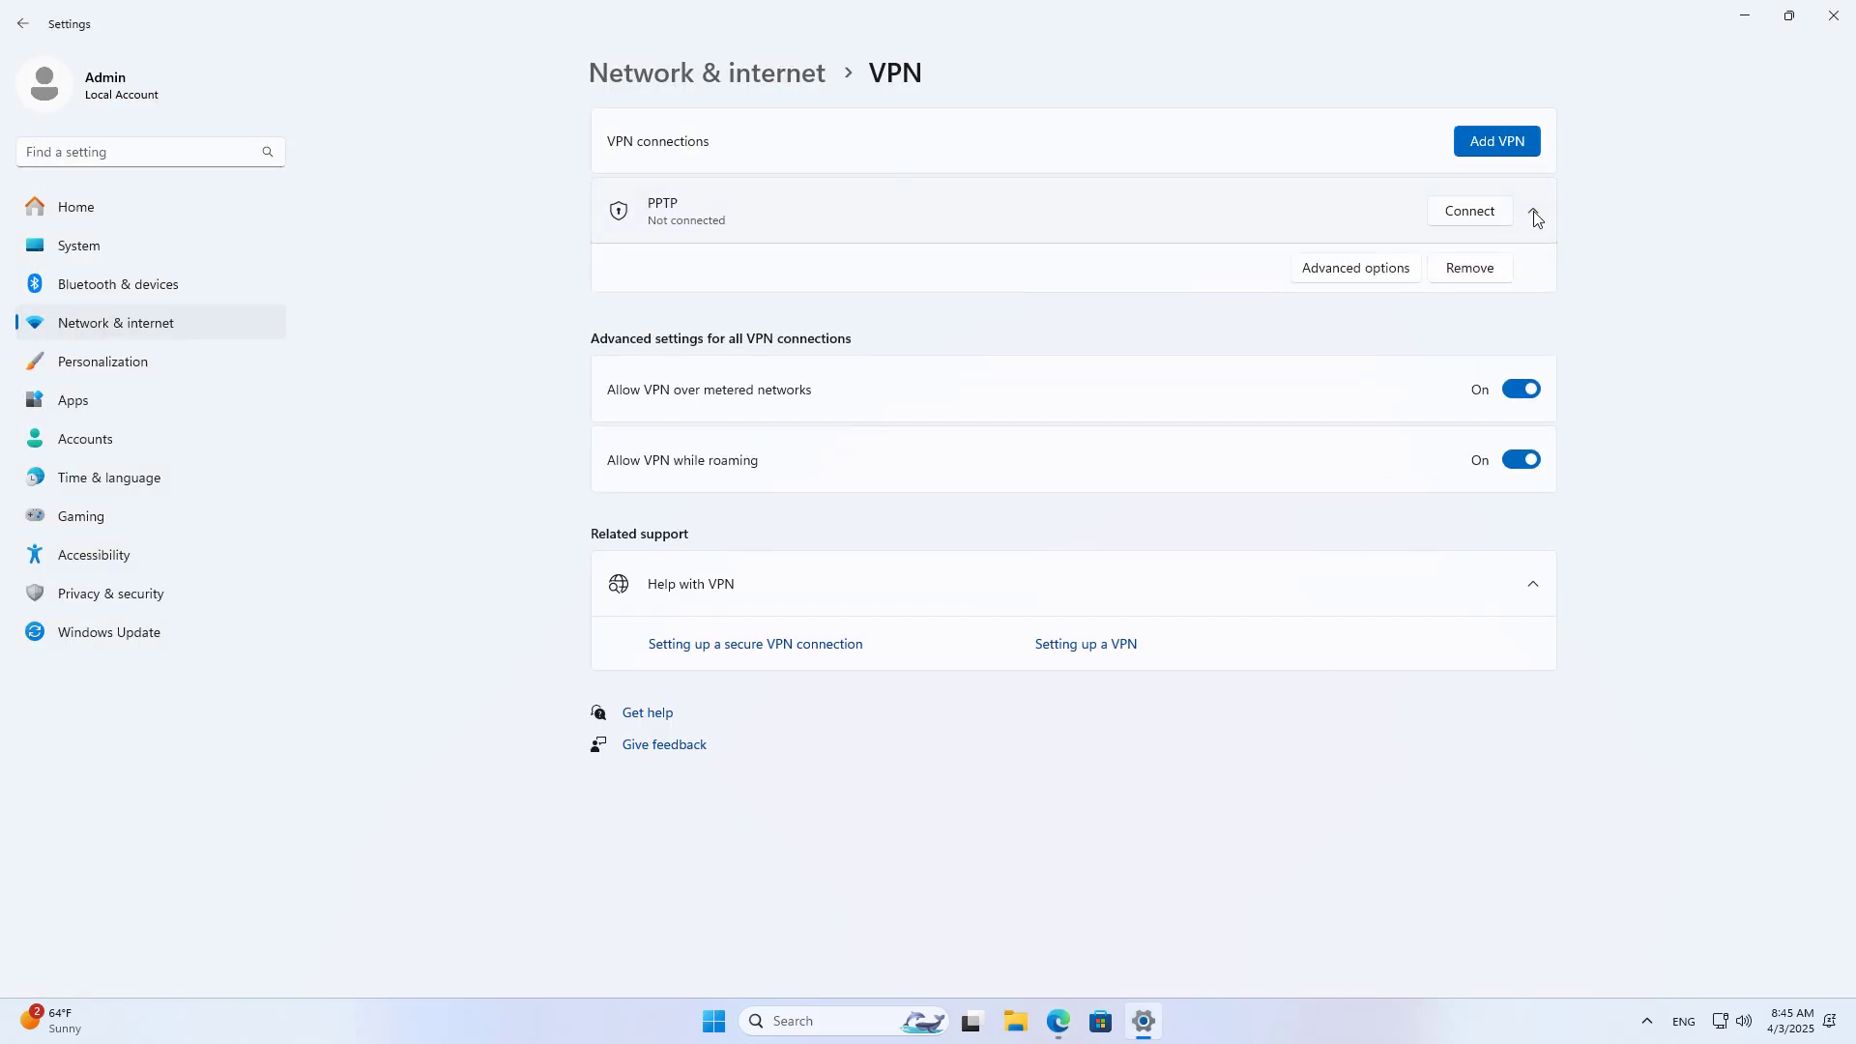
left_click(1392, 267)
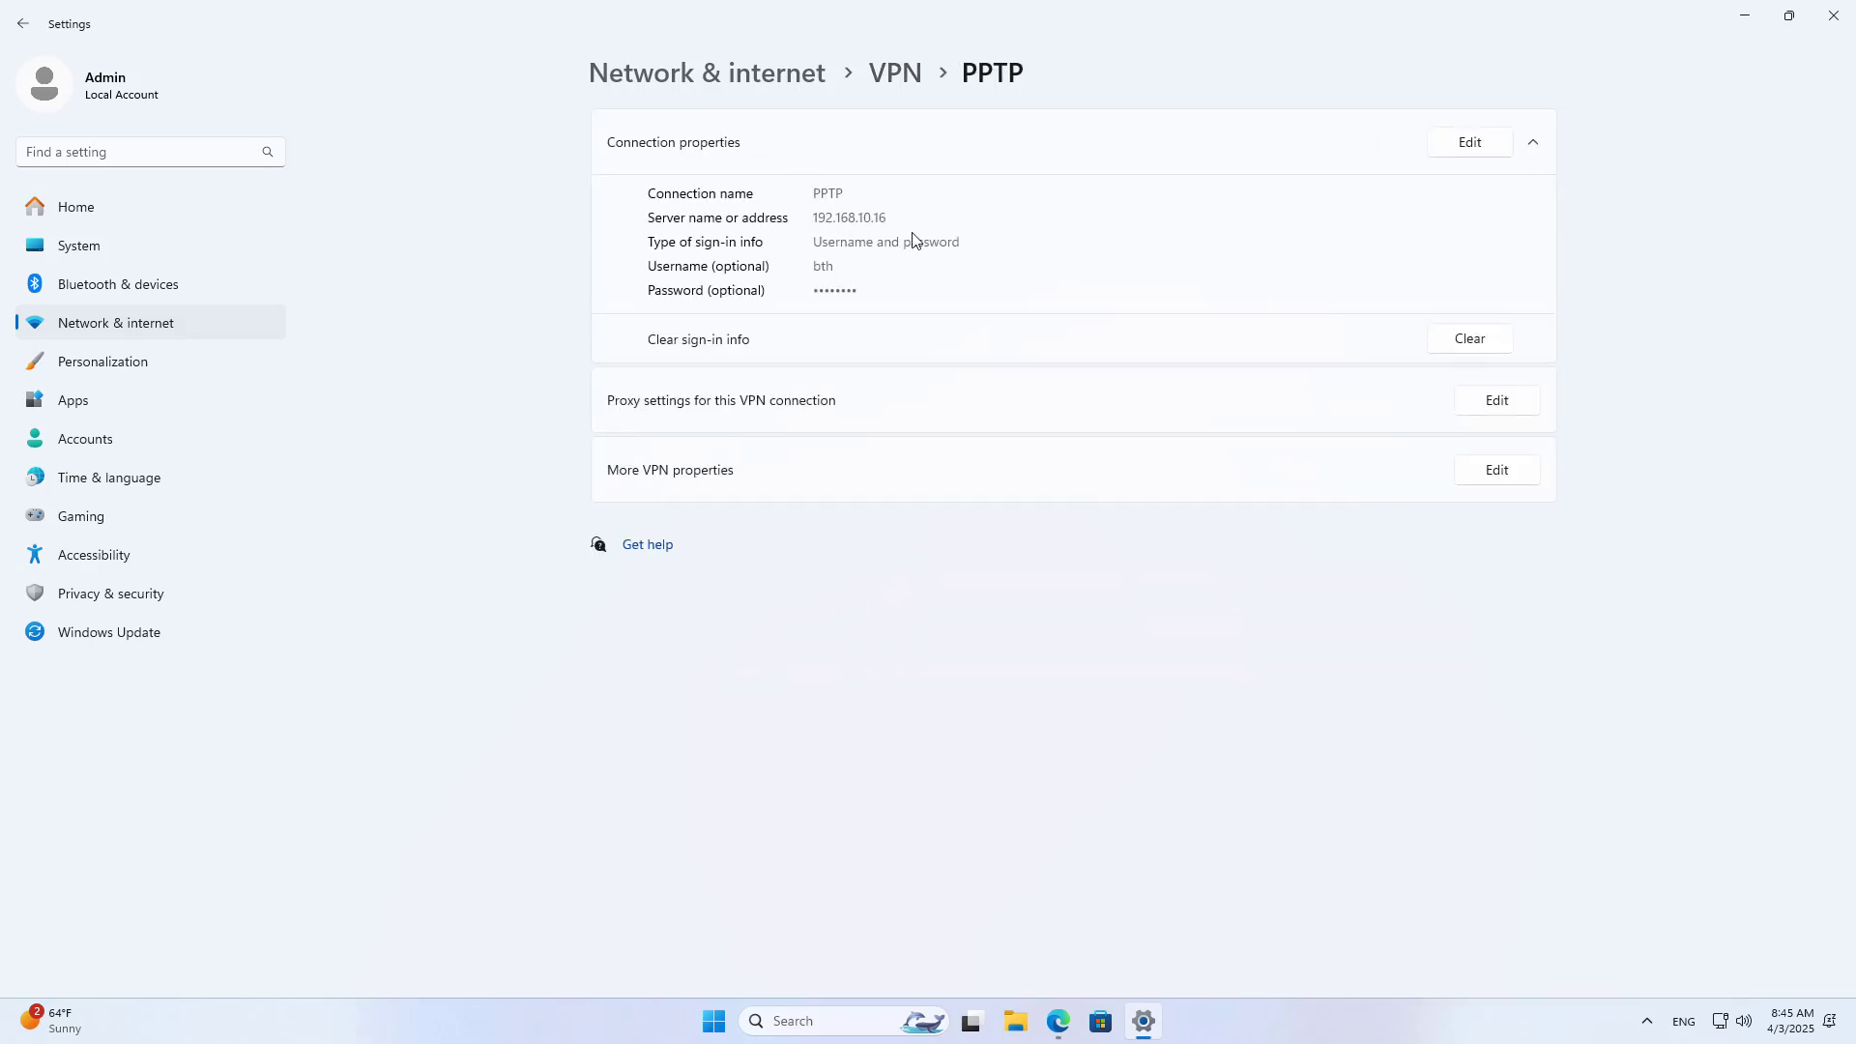
left_click(1496, 471)
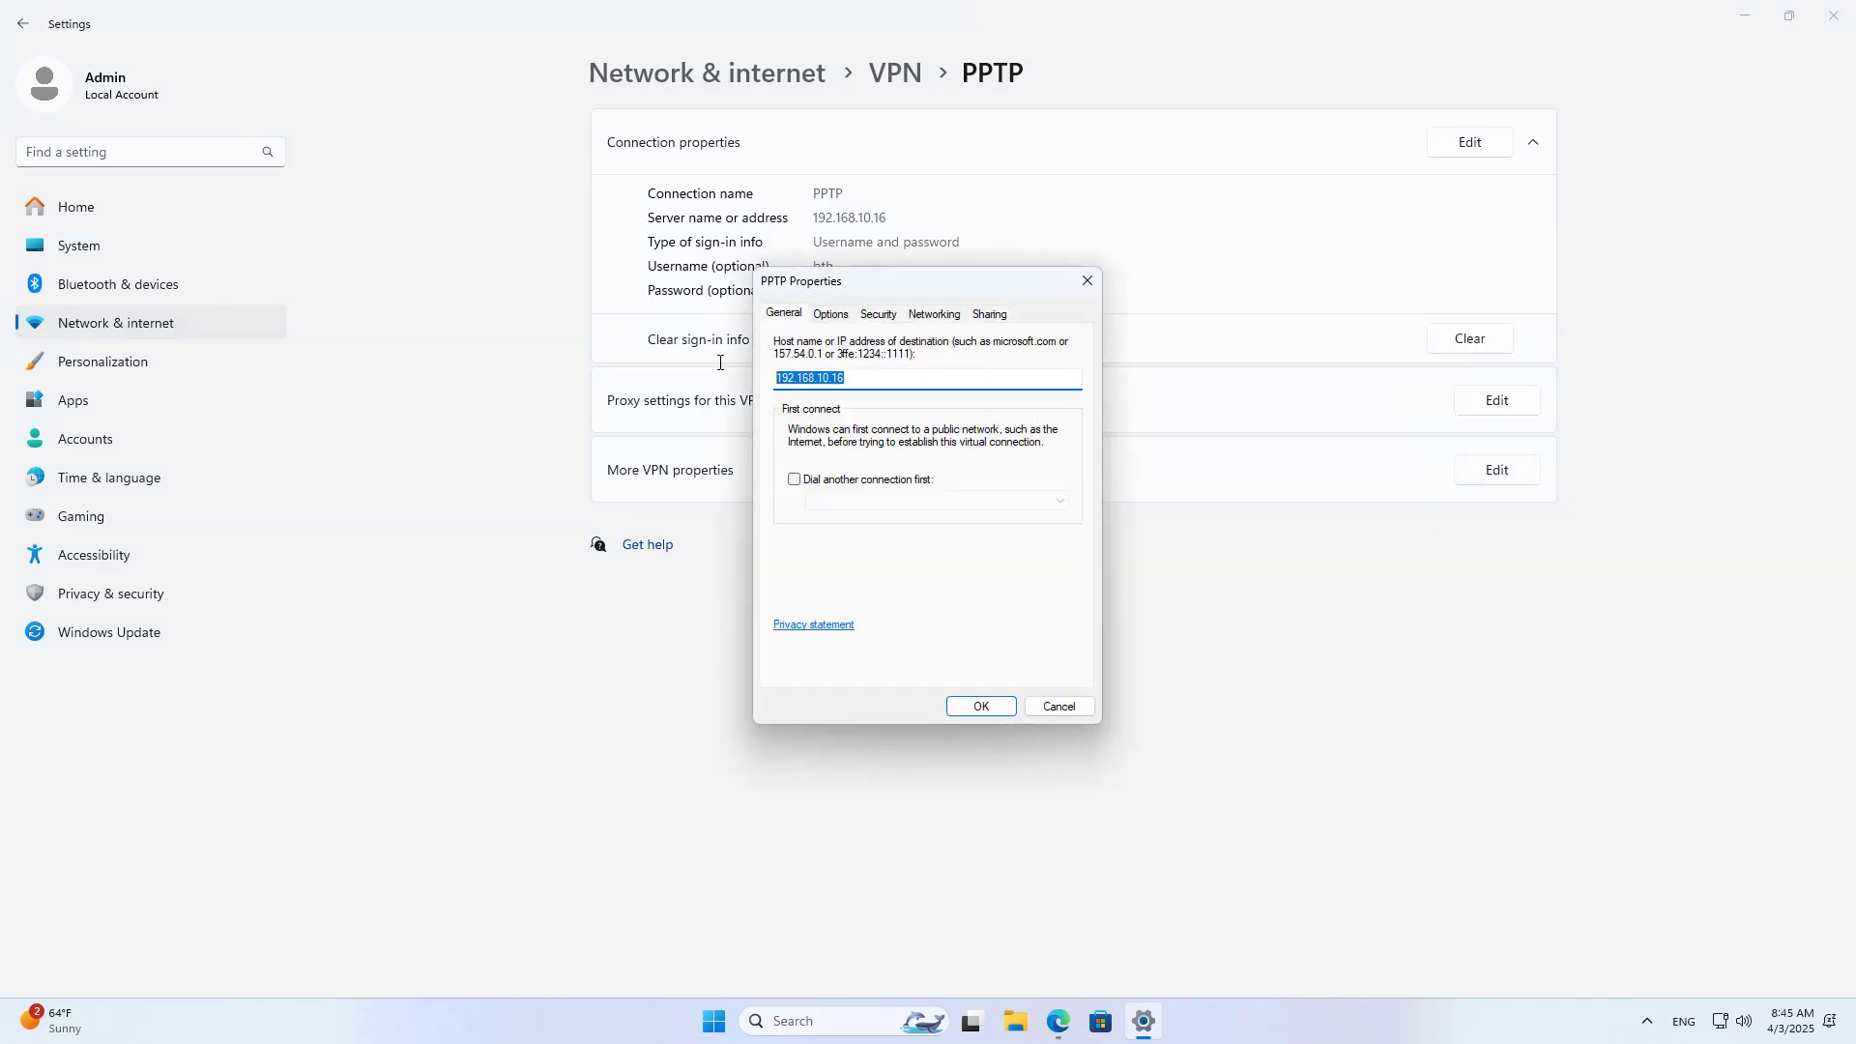
left_click(1057, 1020)
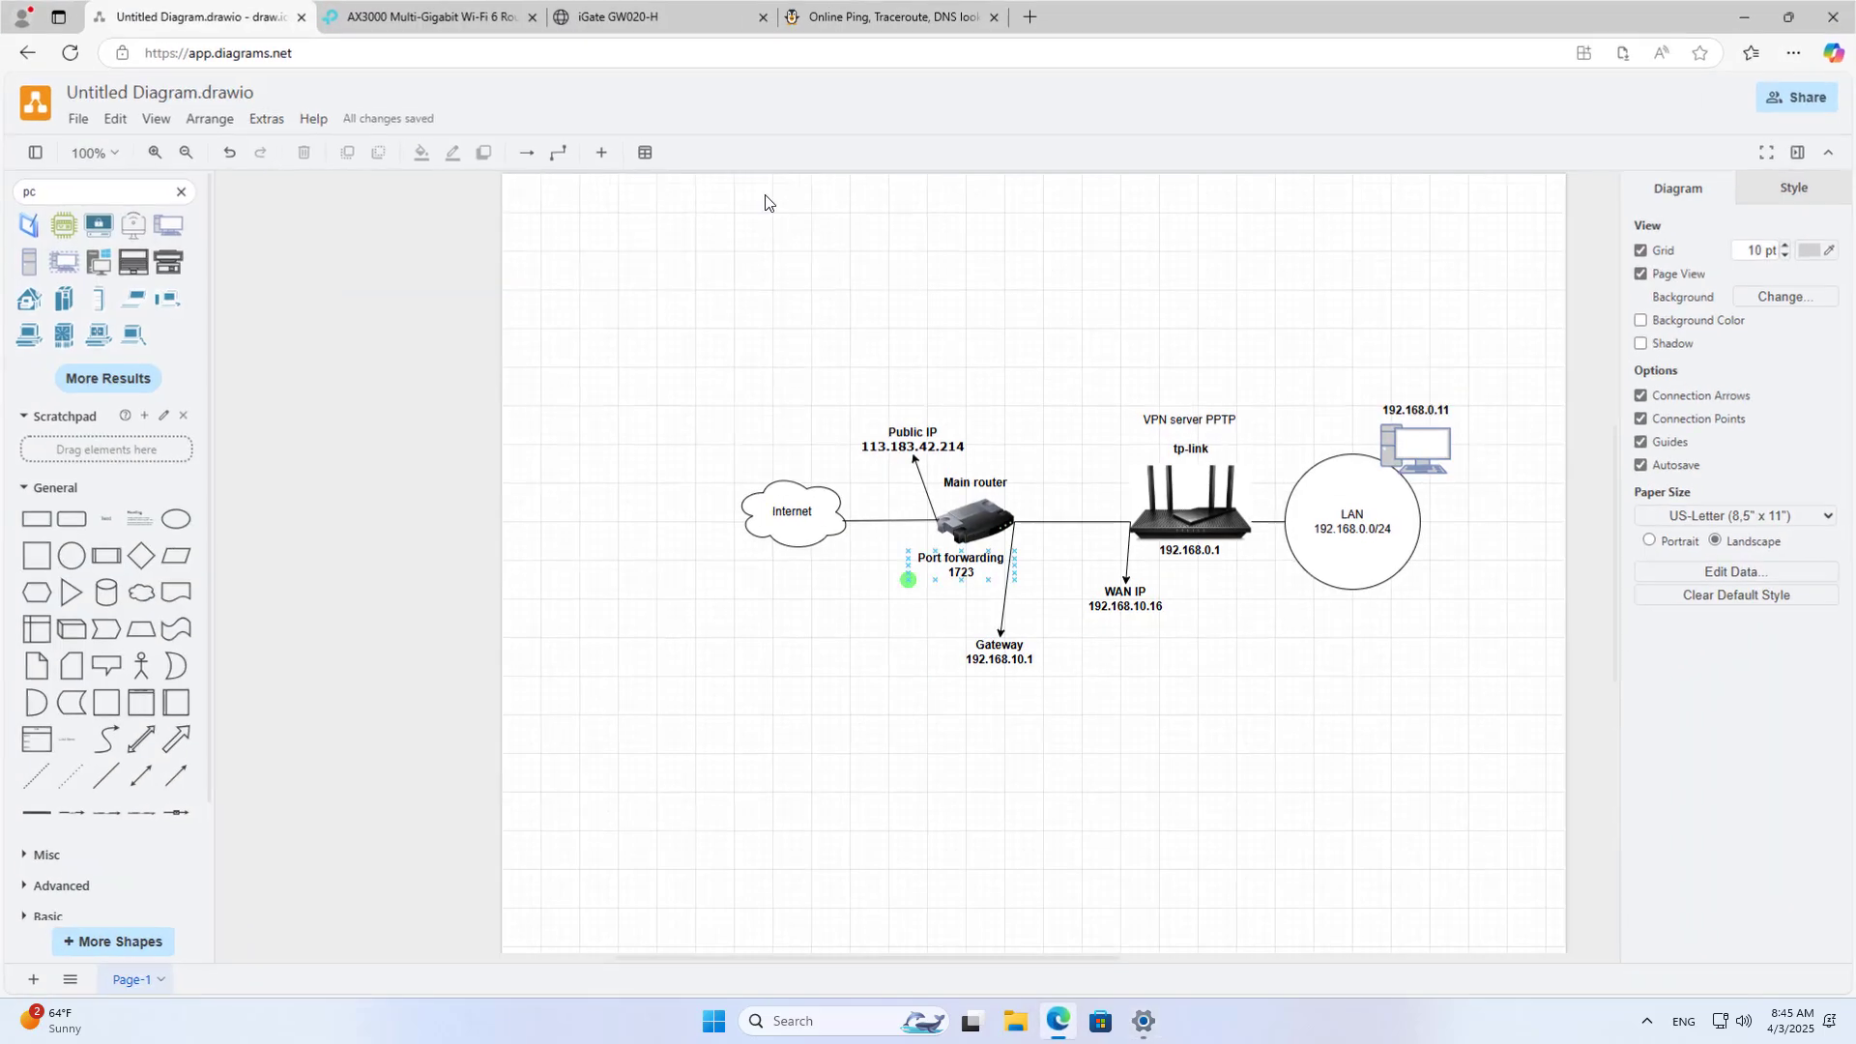
left_click(841, 23)
right_click(931, 172)
left_click(993, 192)
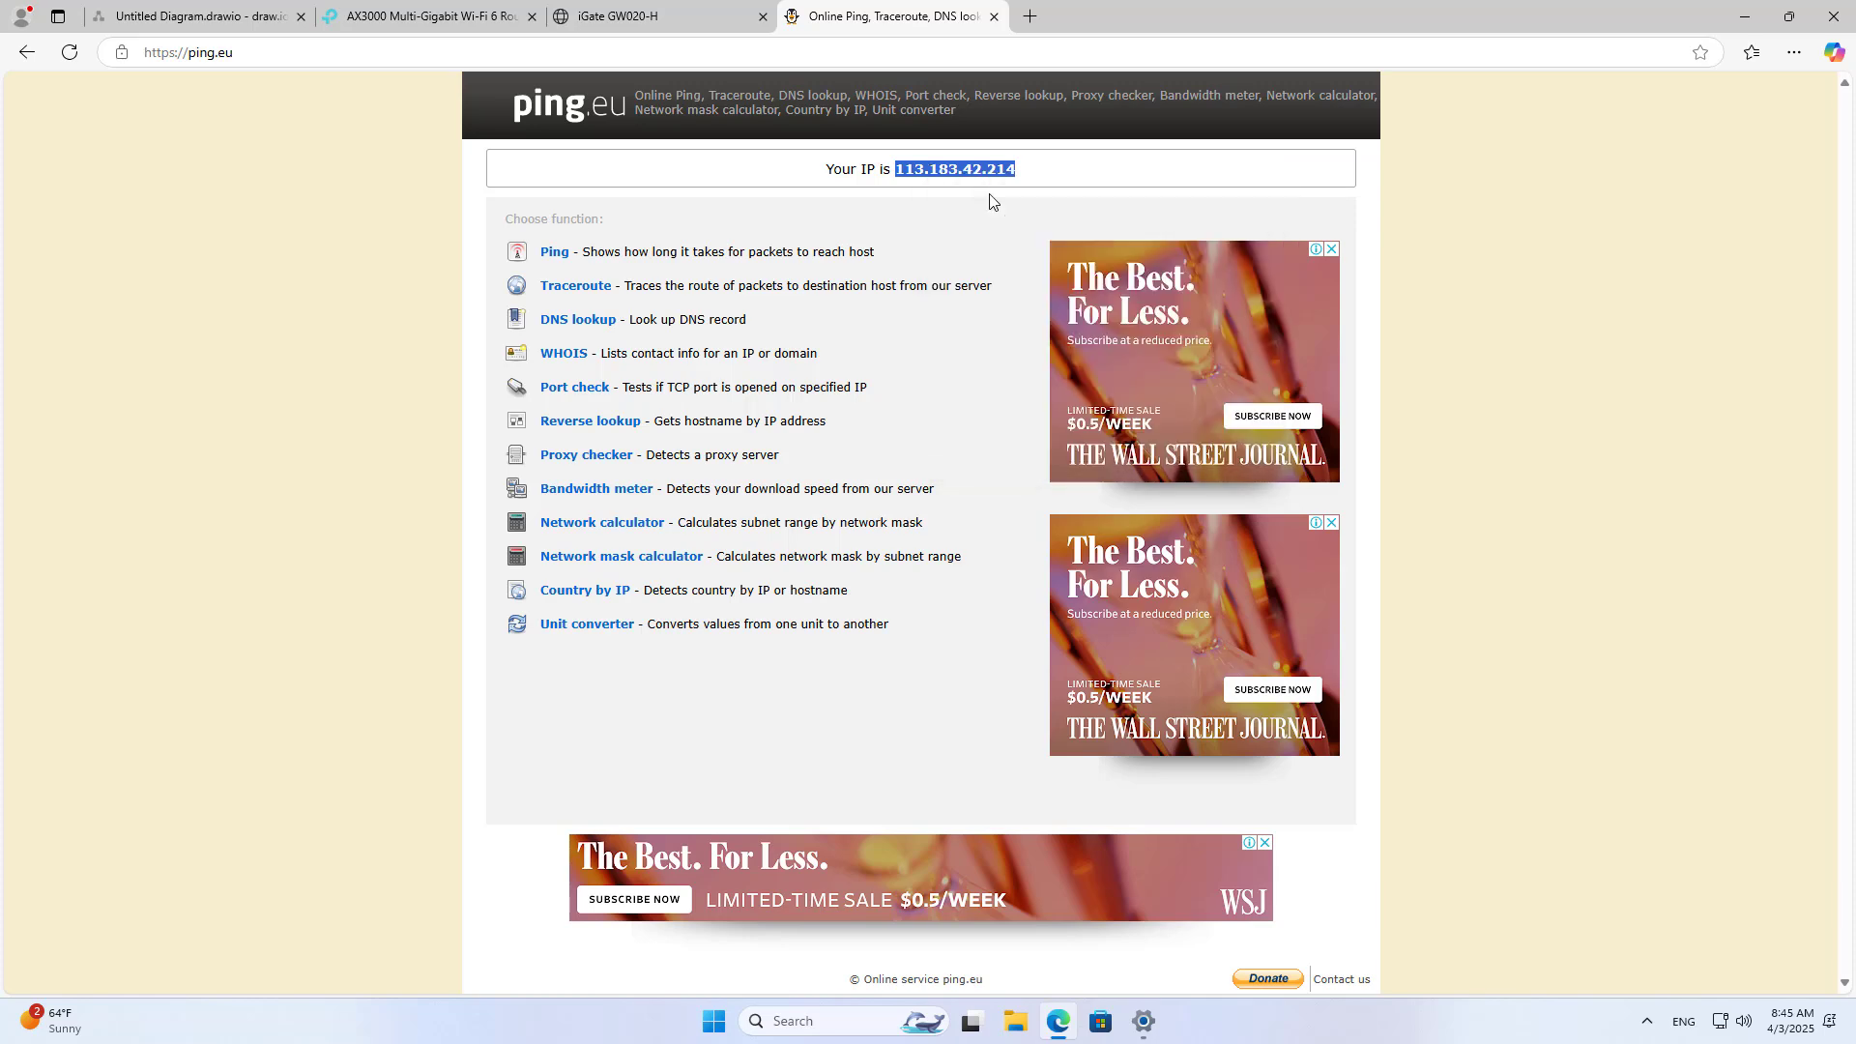
left_click(1145, 1022)
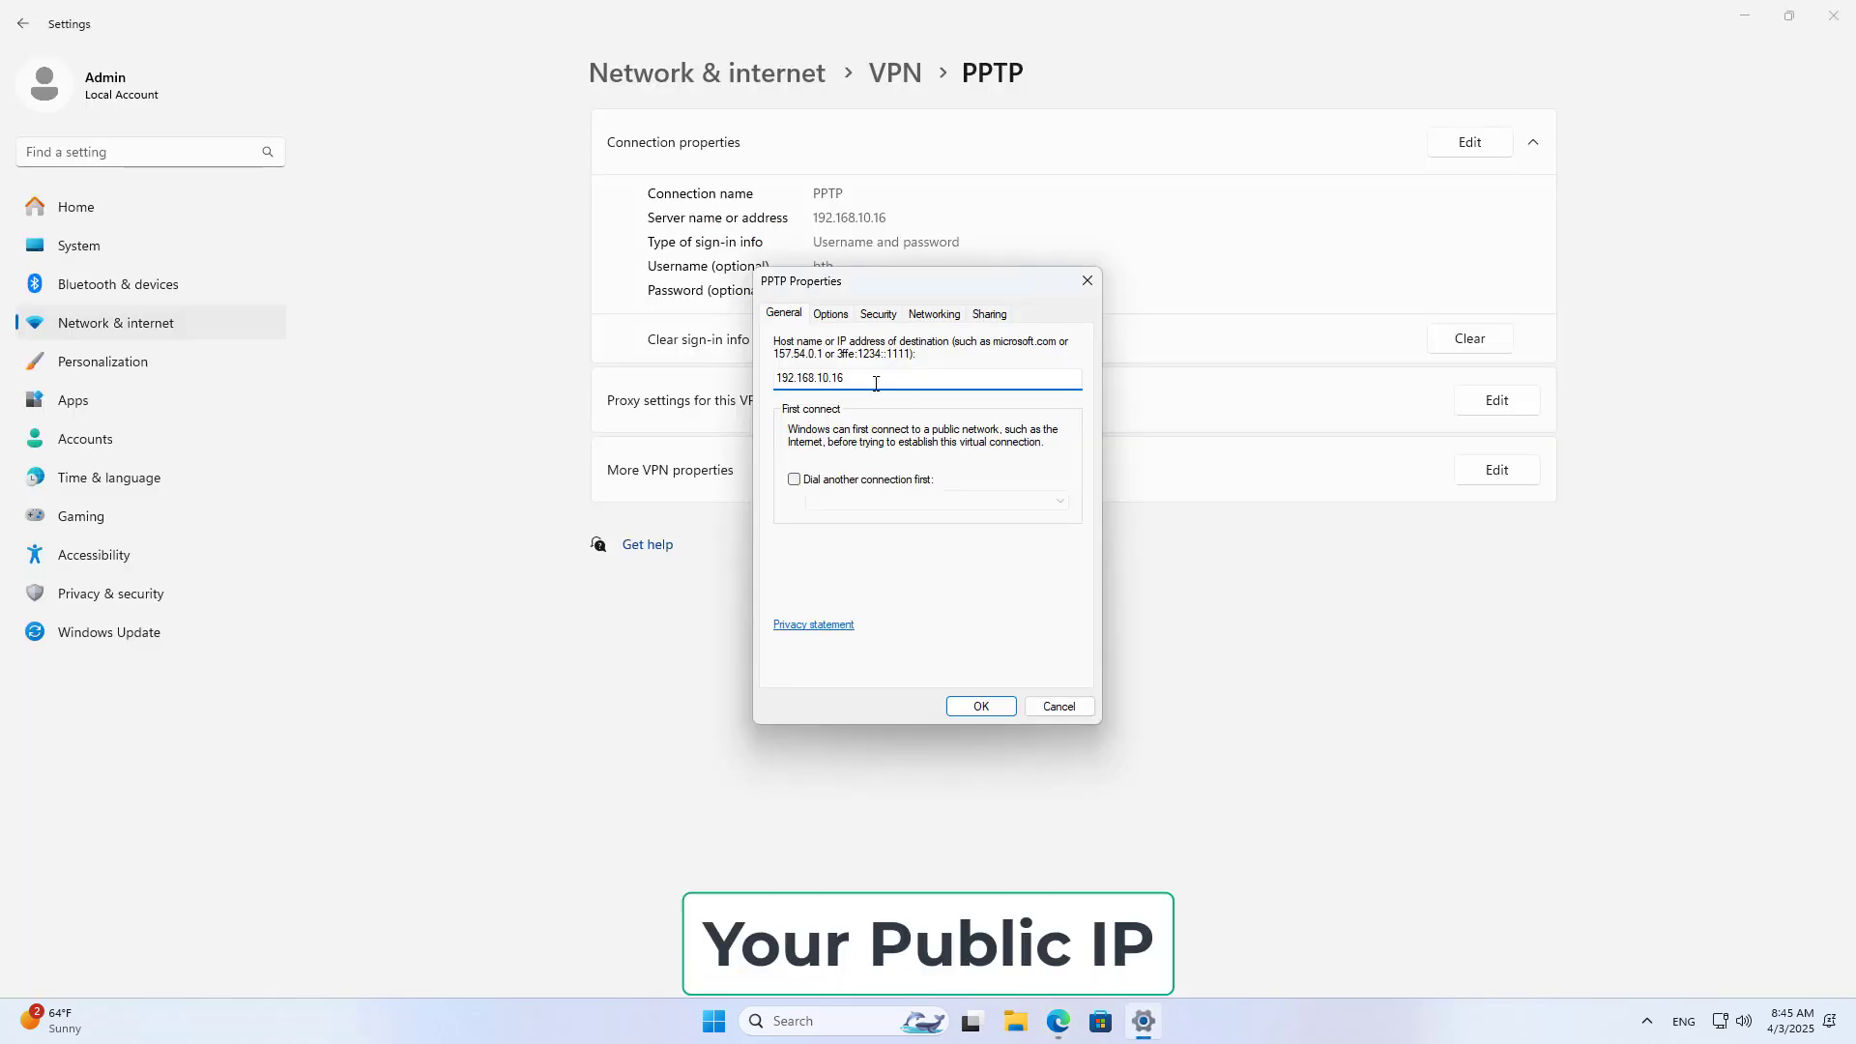
left_click_drag(876, 382, 776, 380)
key("ctrl+v")
left_click(981, 705)
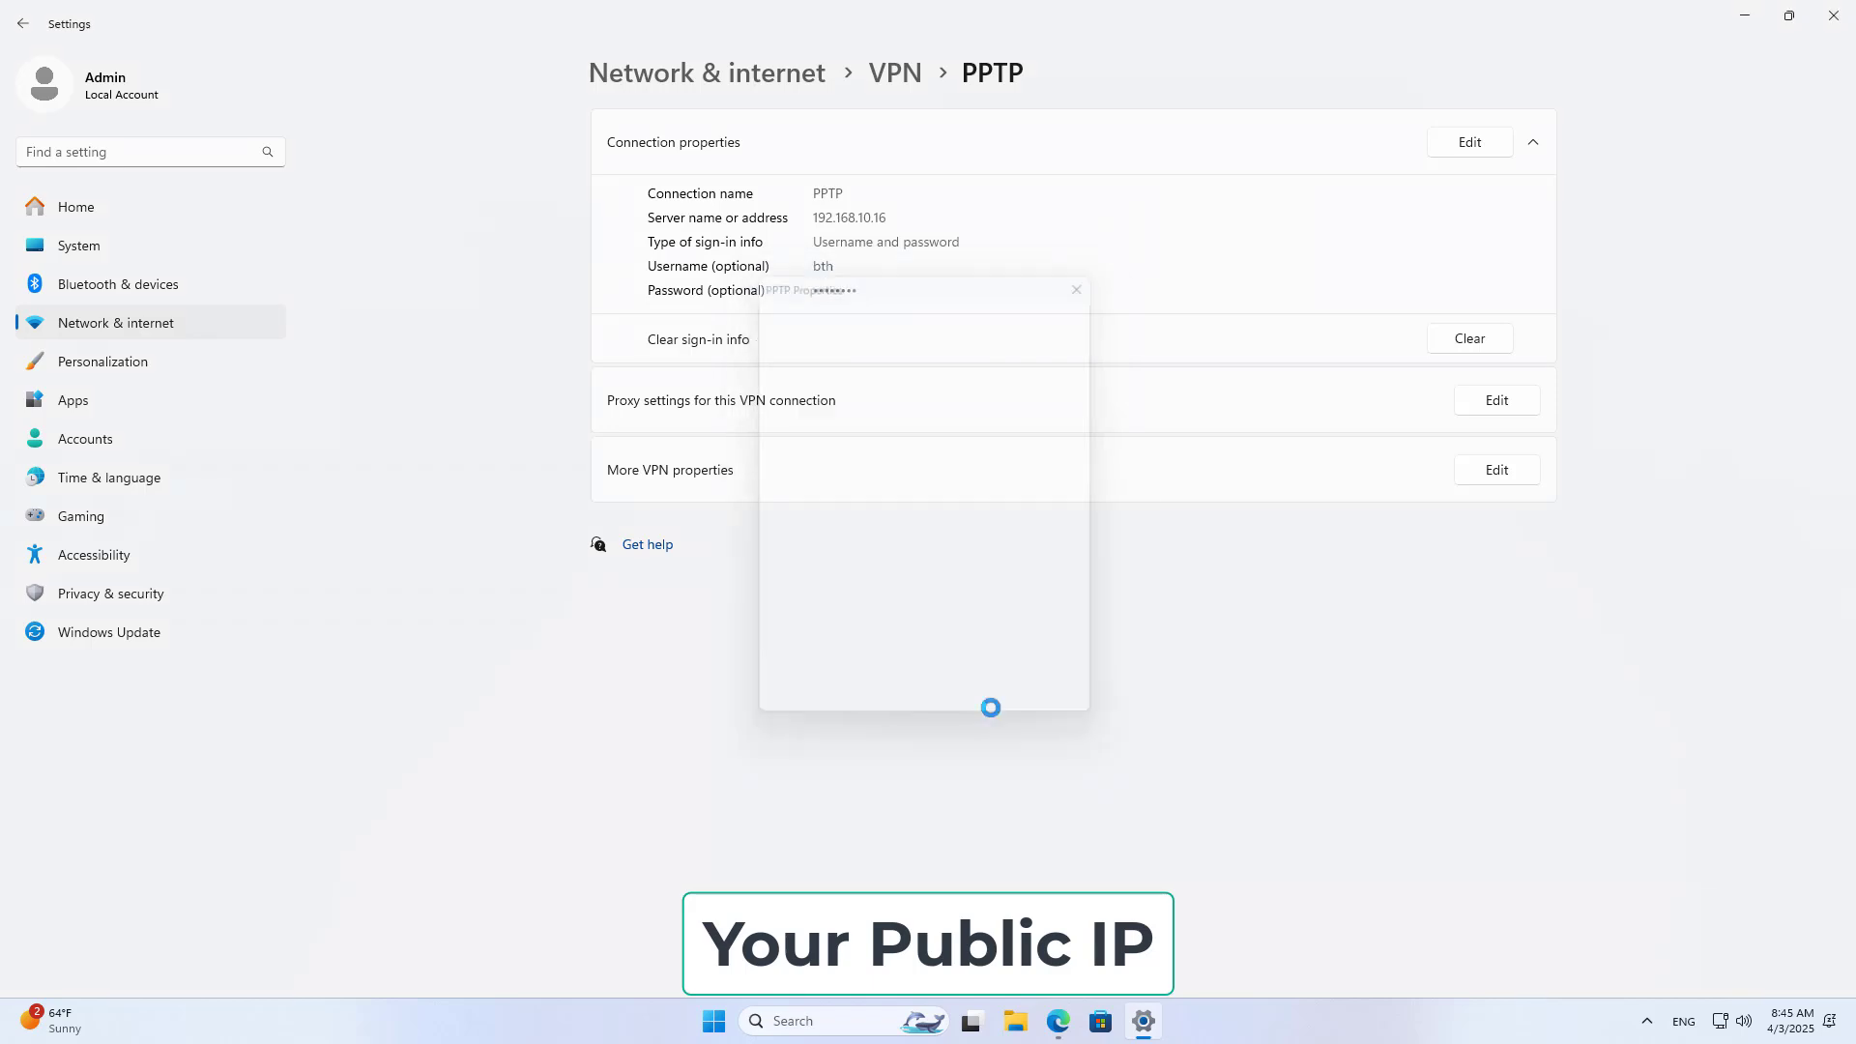
Step: Reopen the PPTP details to confirm the new address, then minimize windows to the desktop
left_click(895, 73)
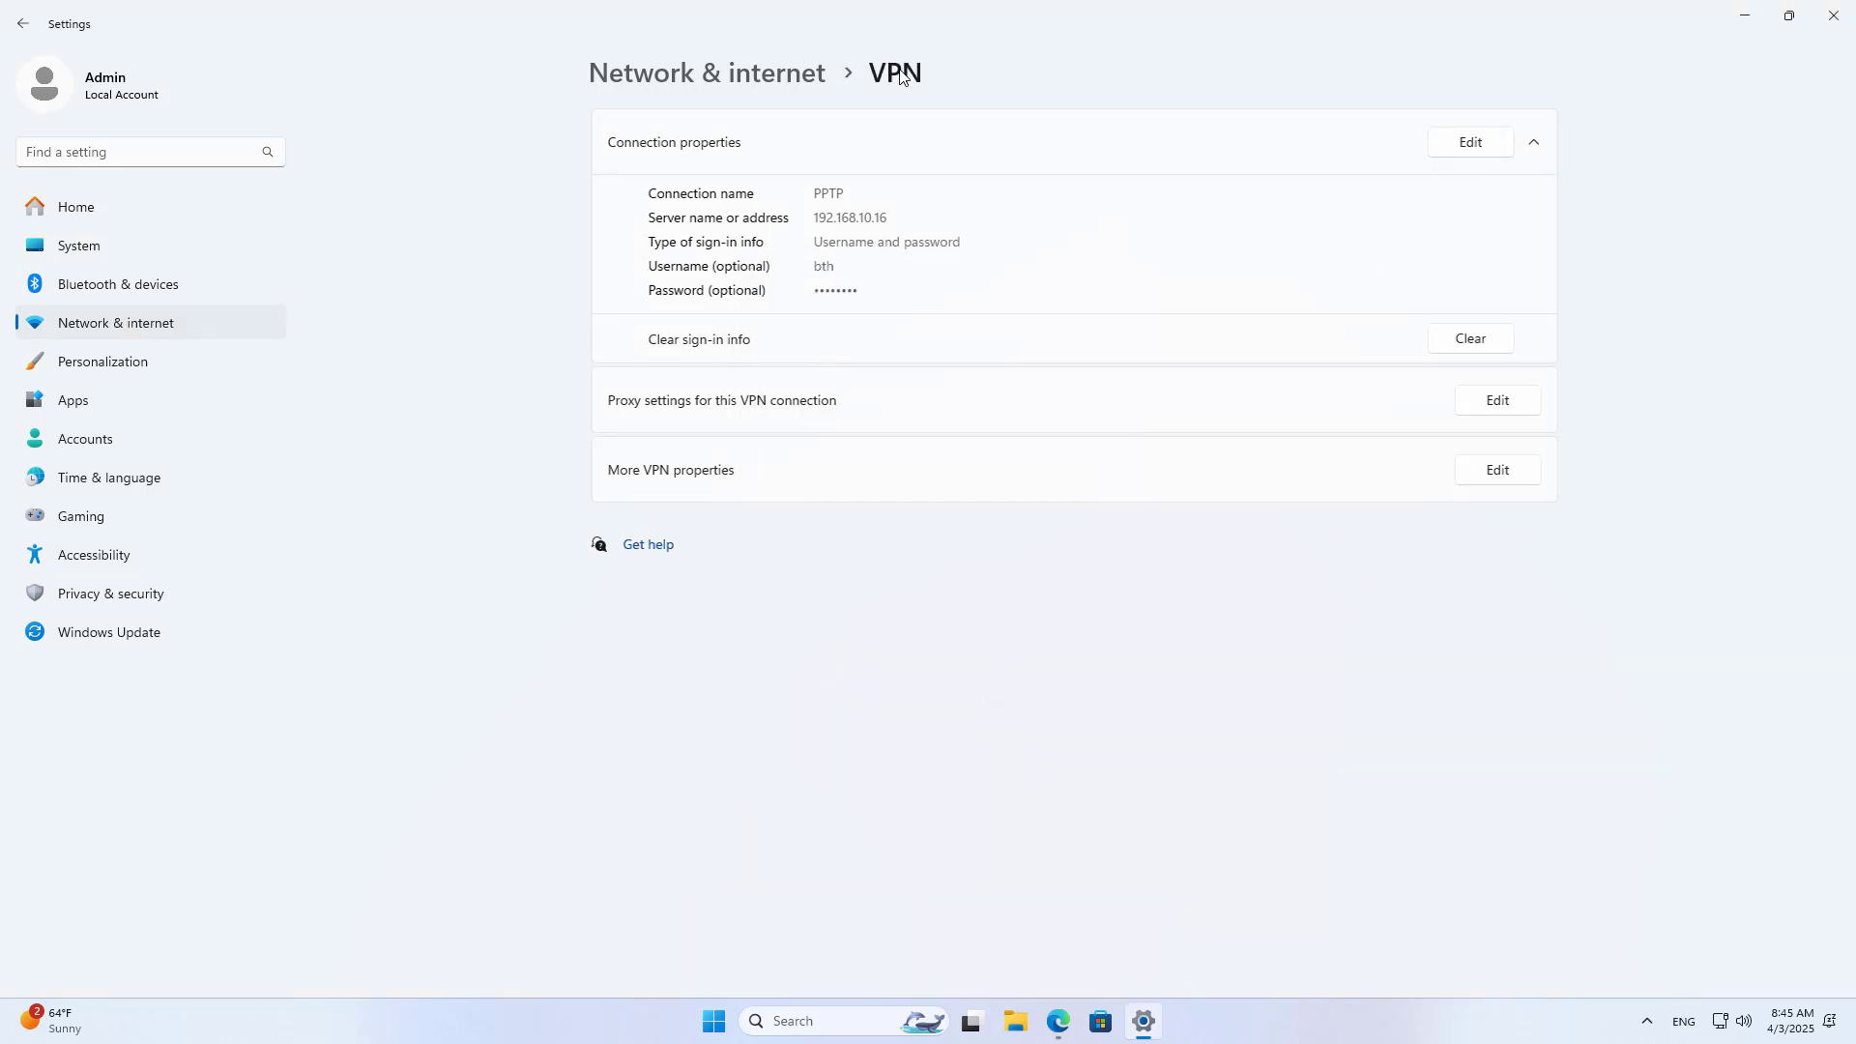
left_click(1537, 212)
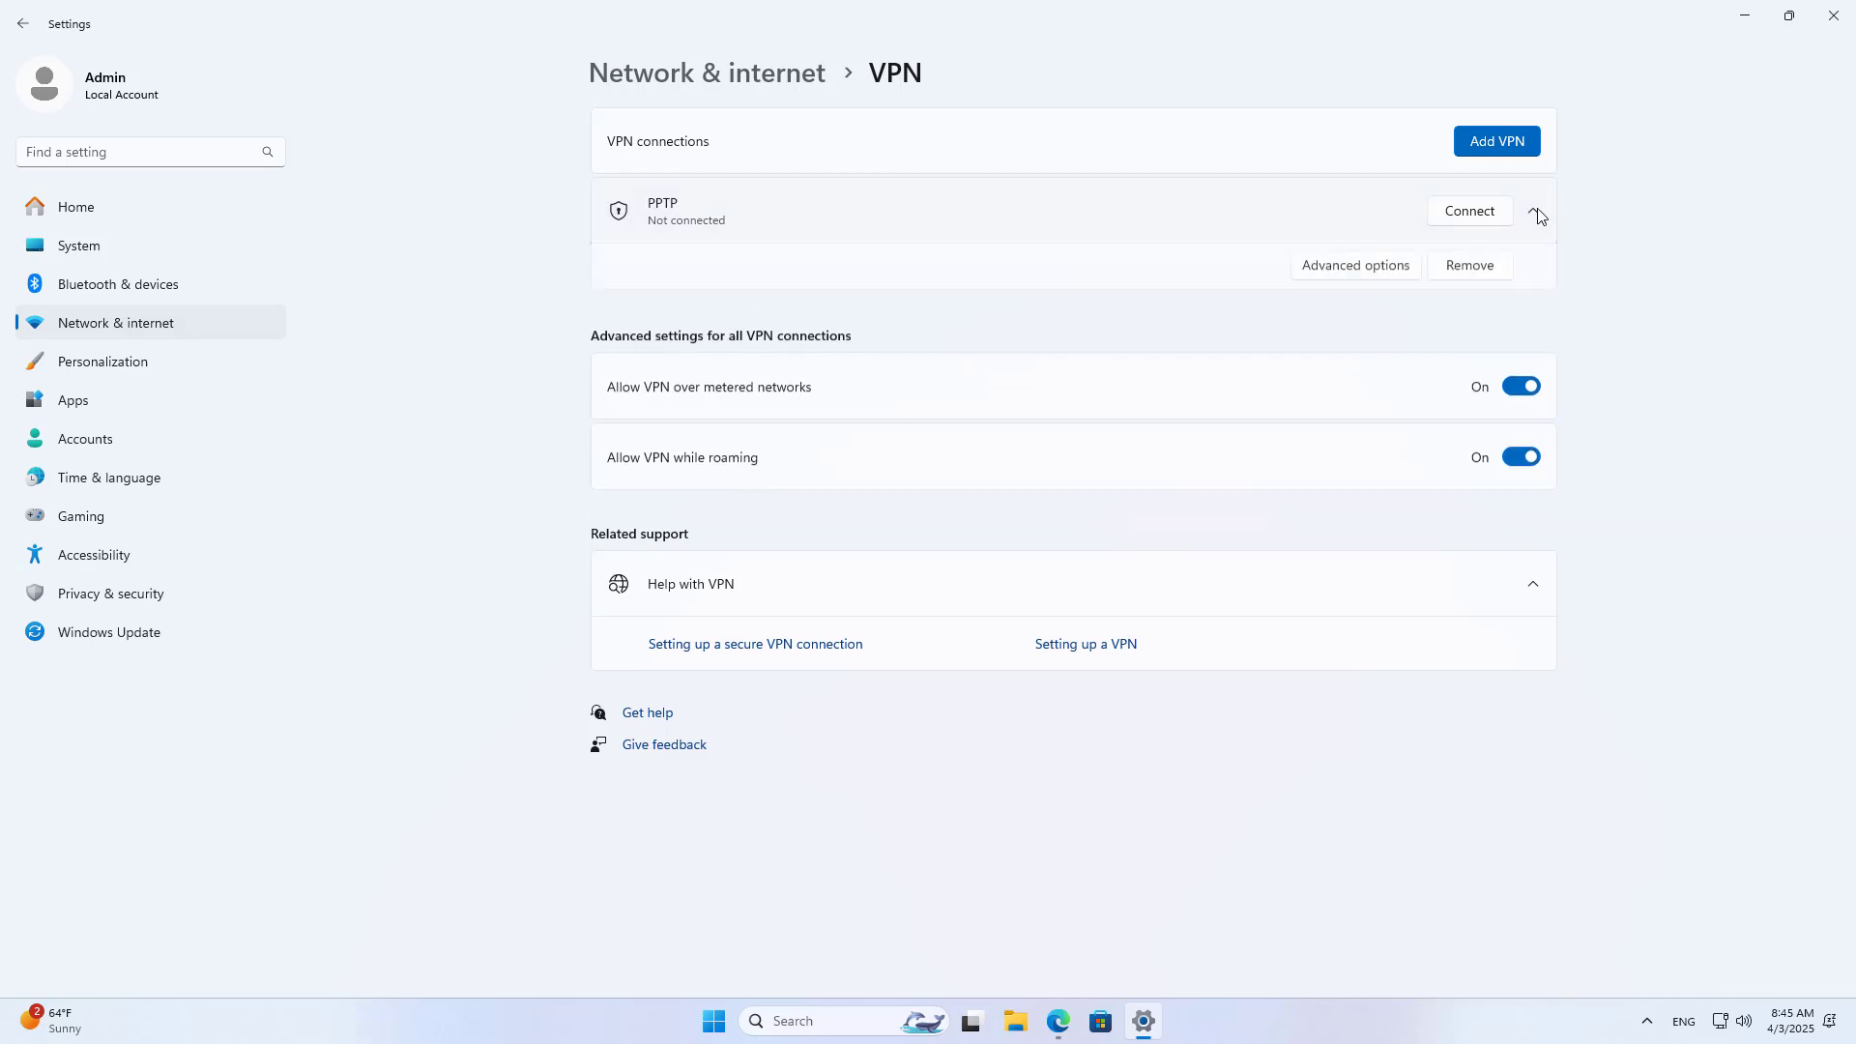
left_click(1383, 276)
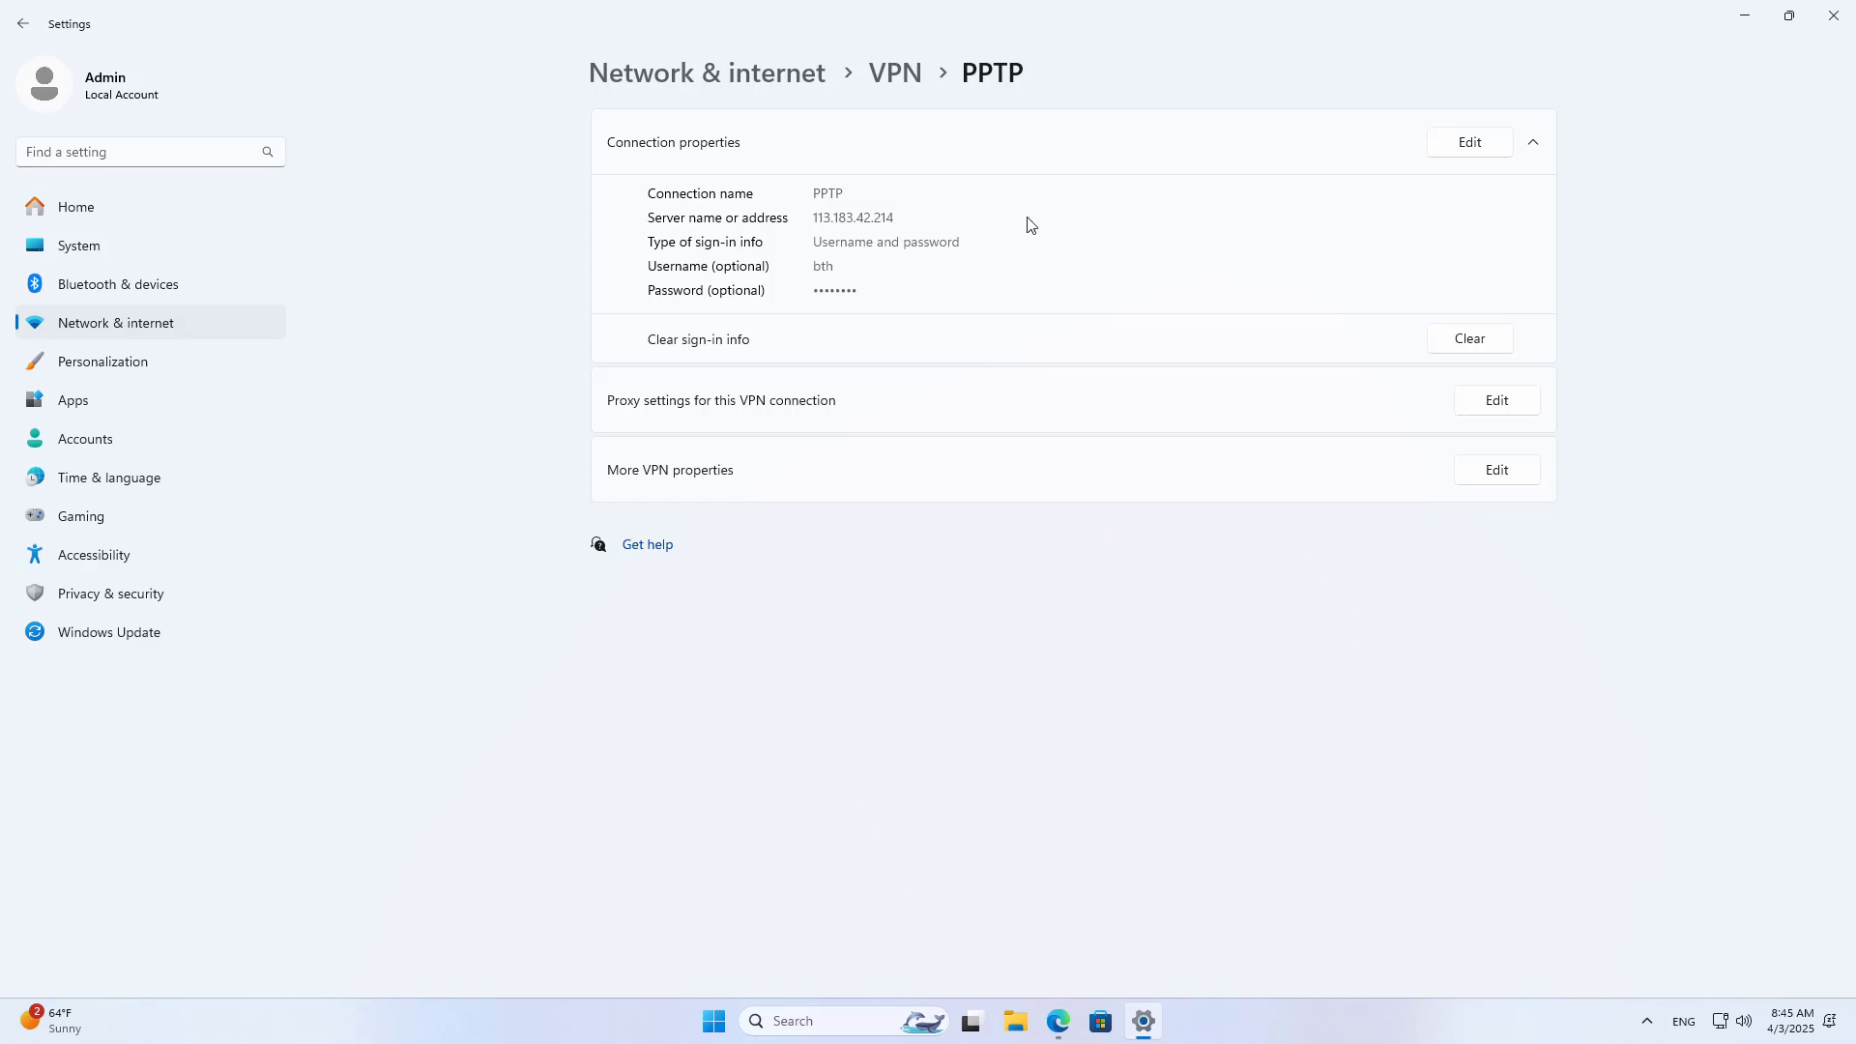
left_click(1745, 15)
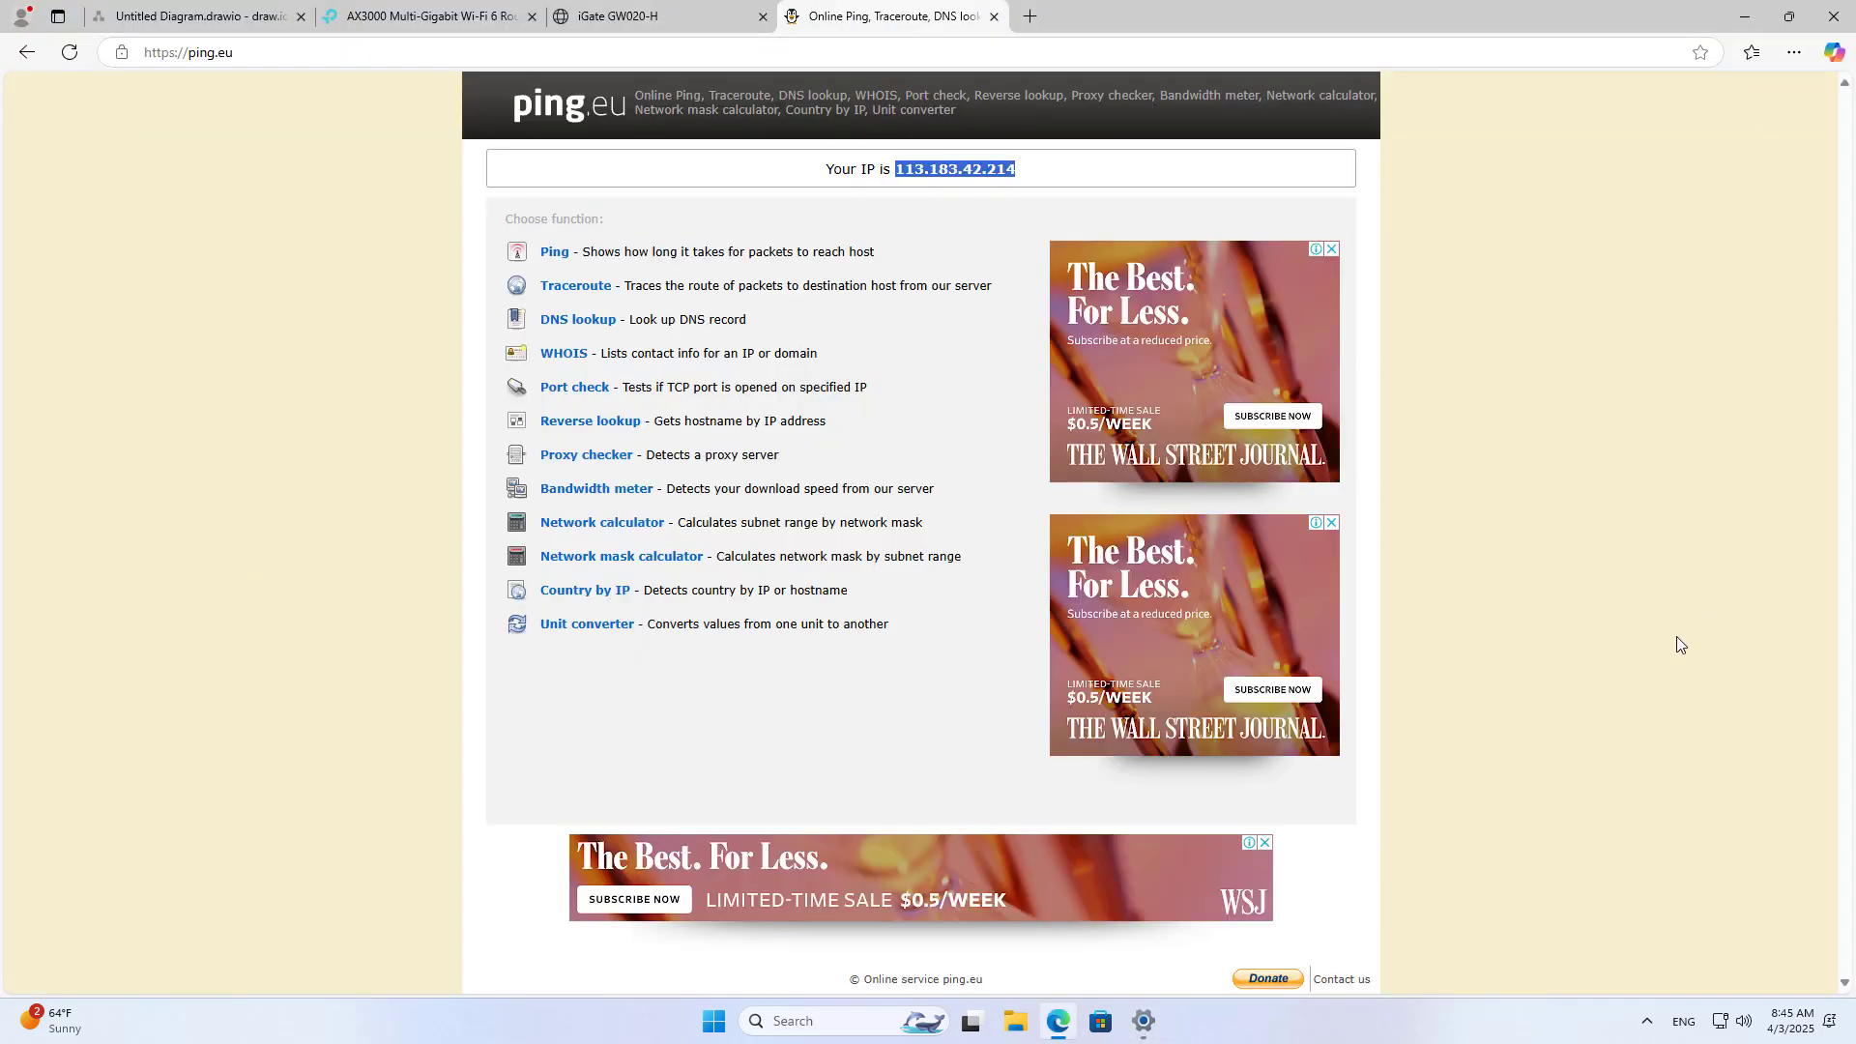
left_click(1745, 23)
Step: Connect the PPTP VPN from Quick Settings, then bring Edge back to the front
left_click(1730, 1015)
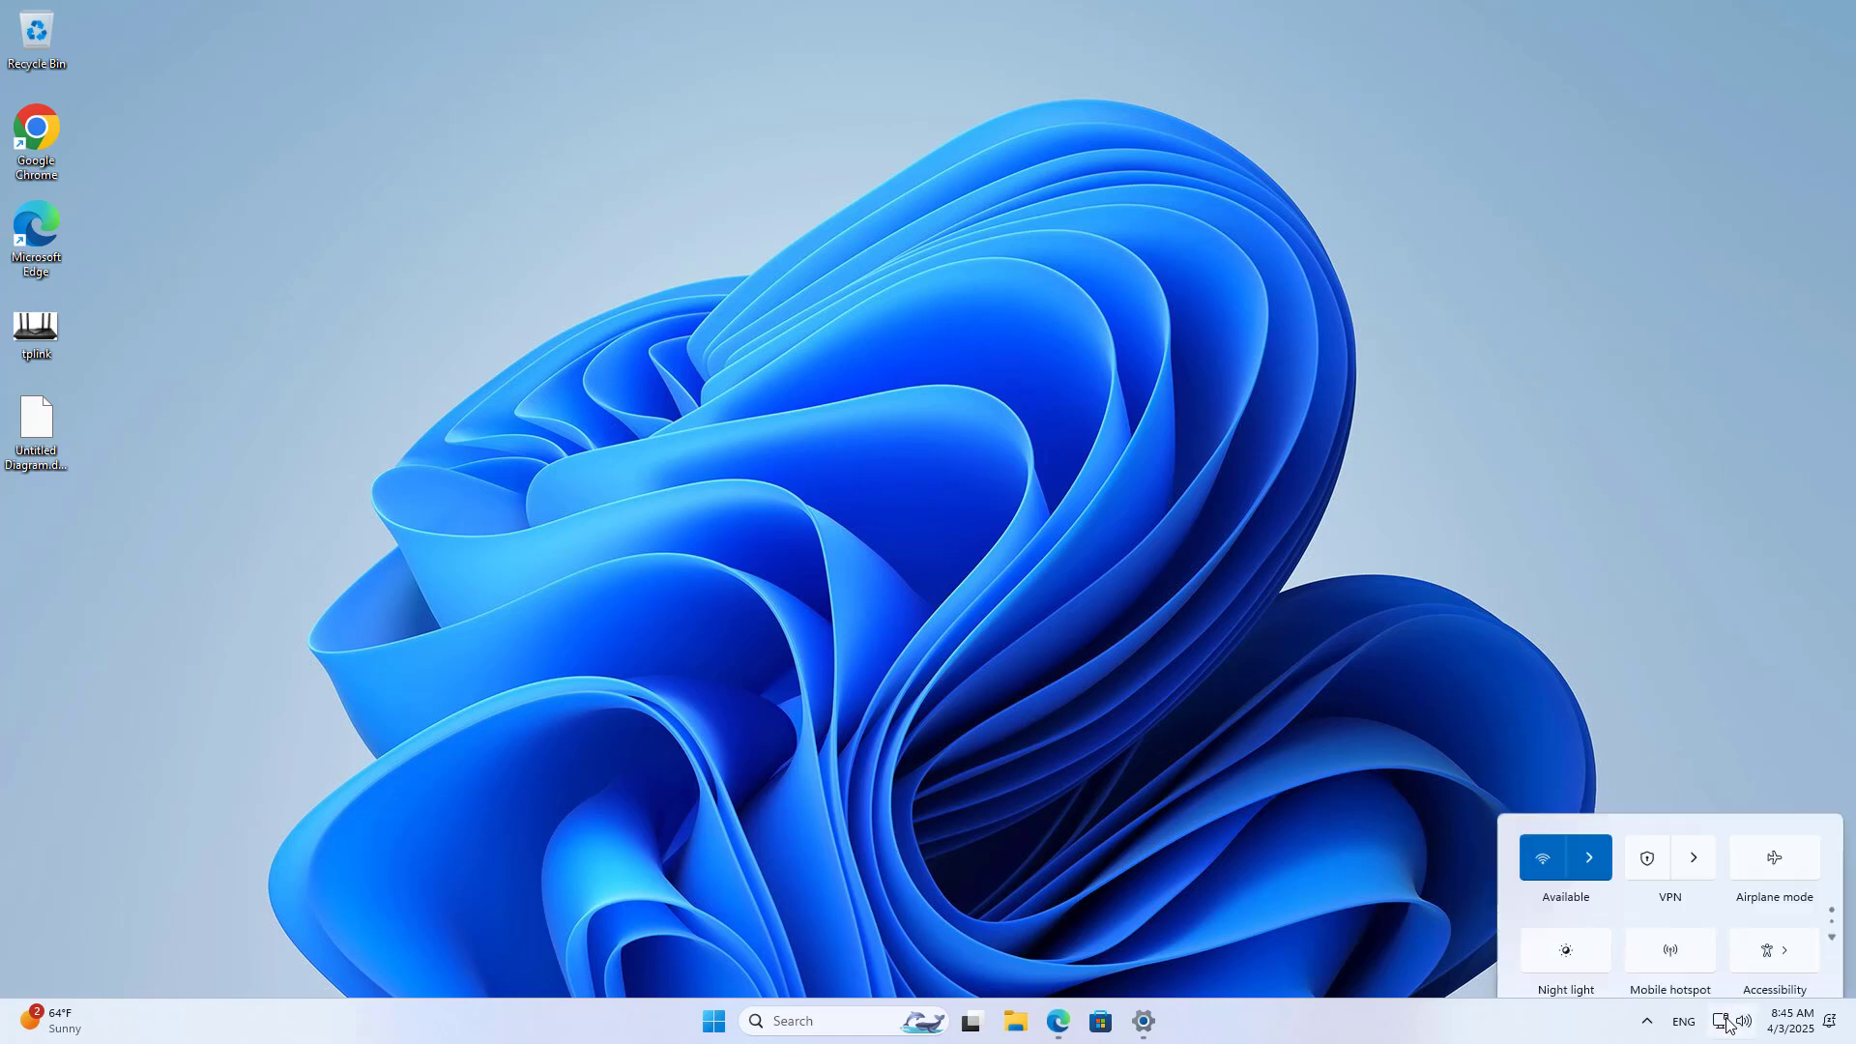
left_click(1693, 715)
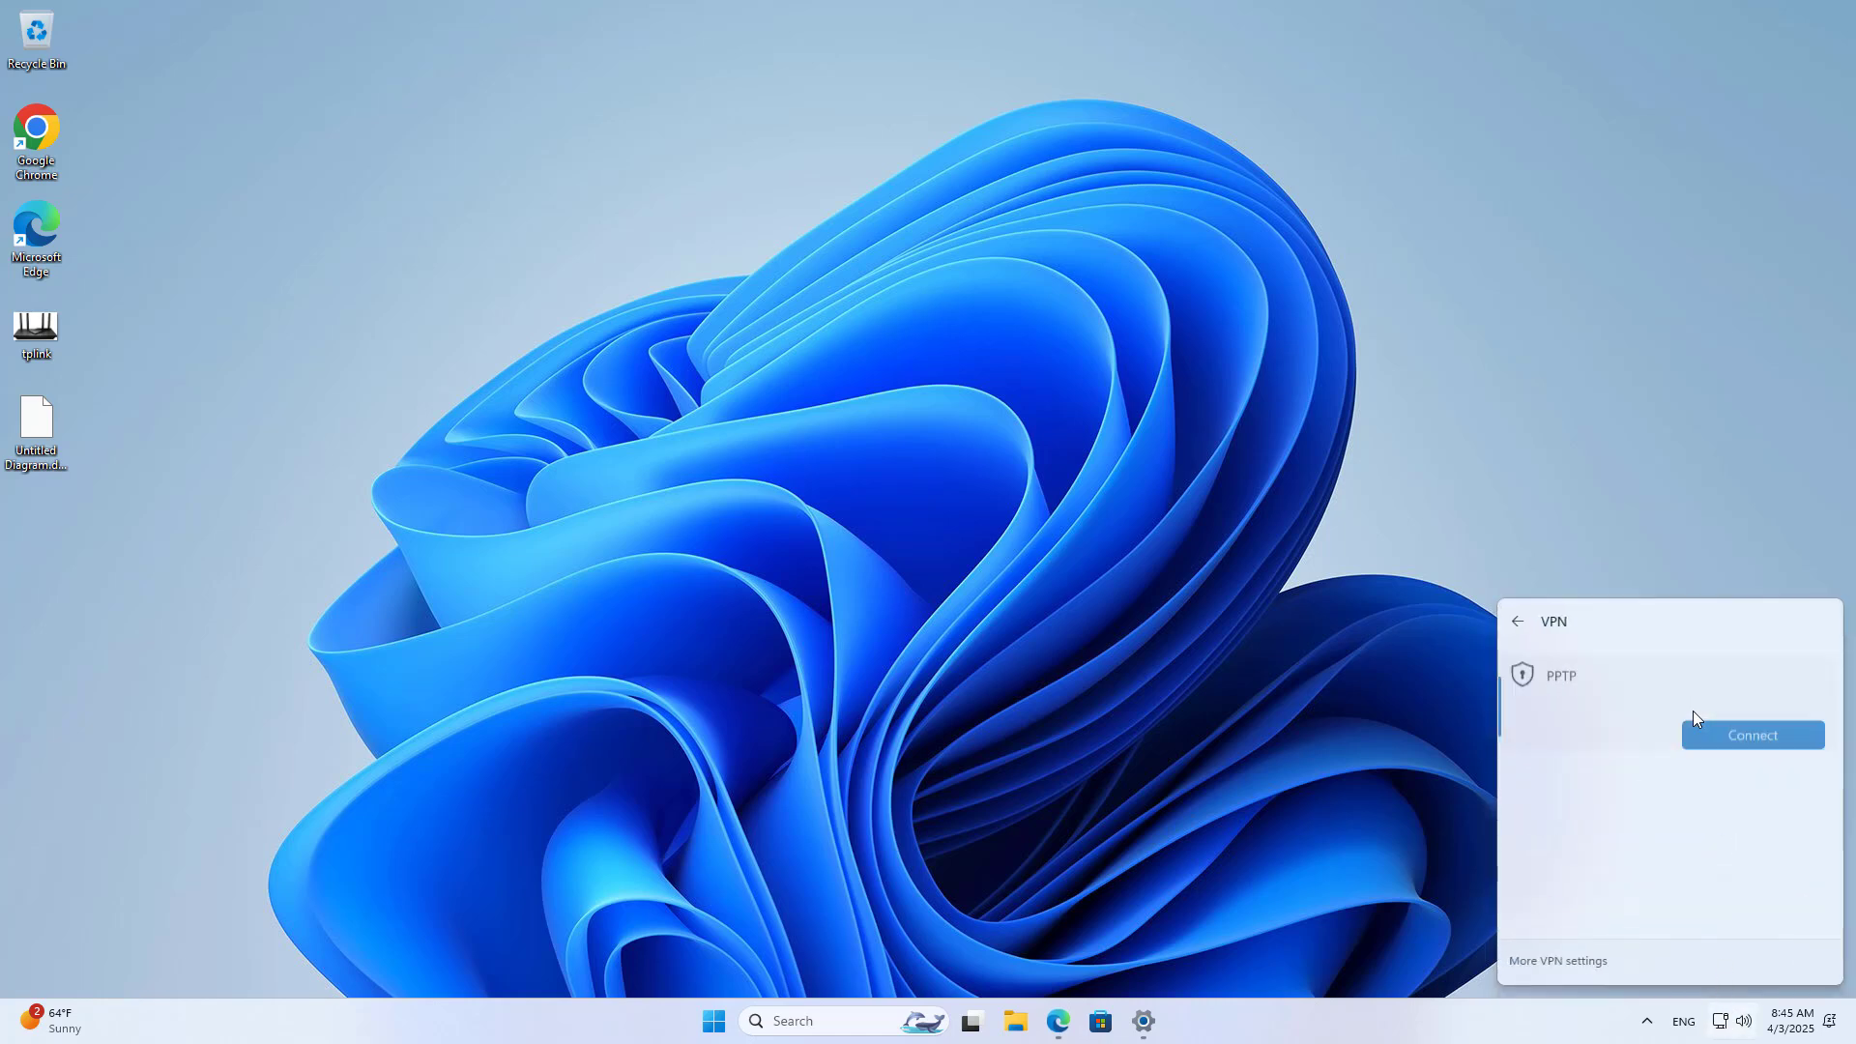
left_click(1737, 728)
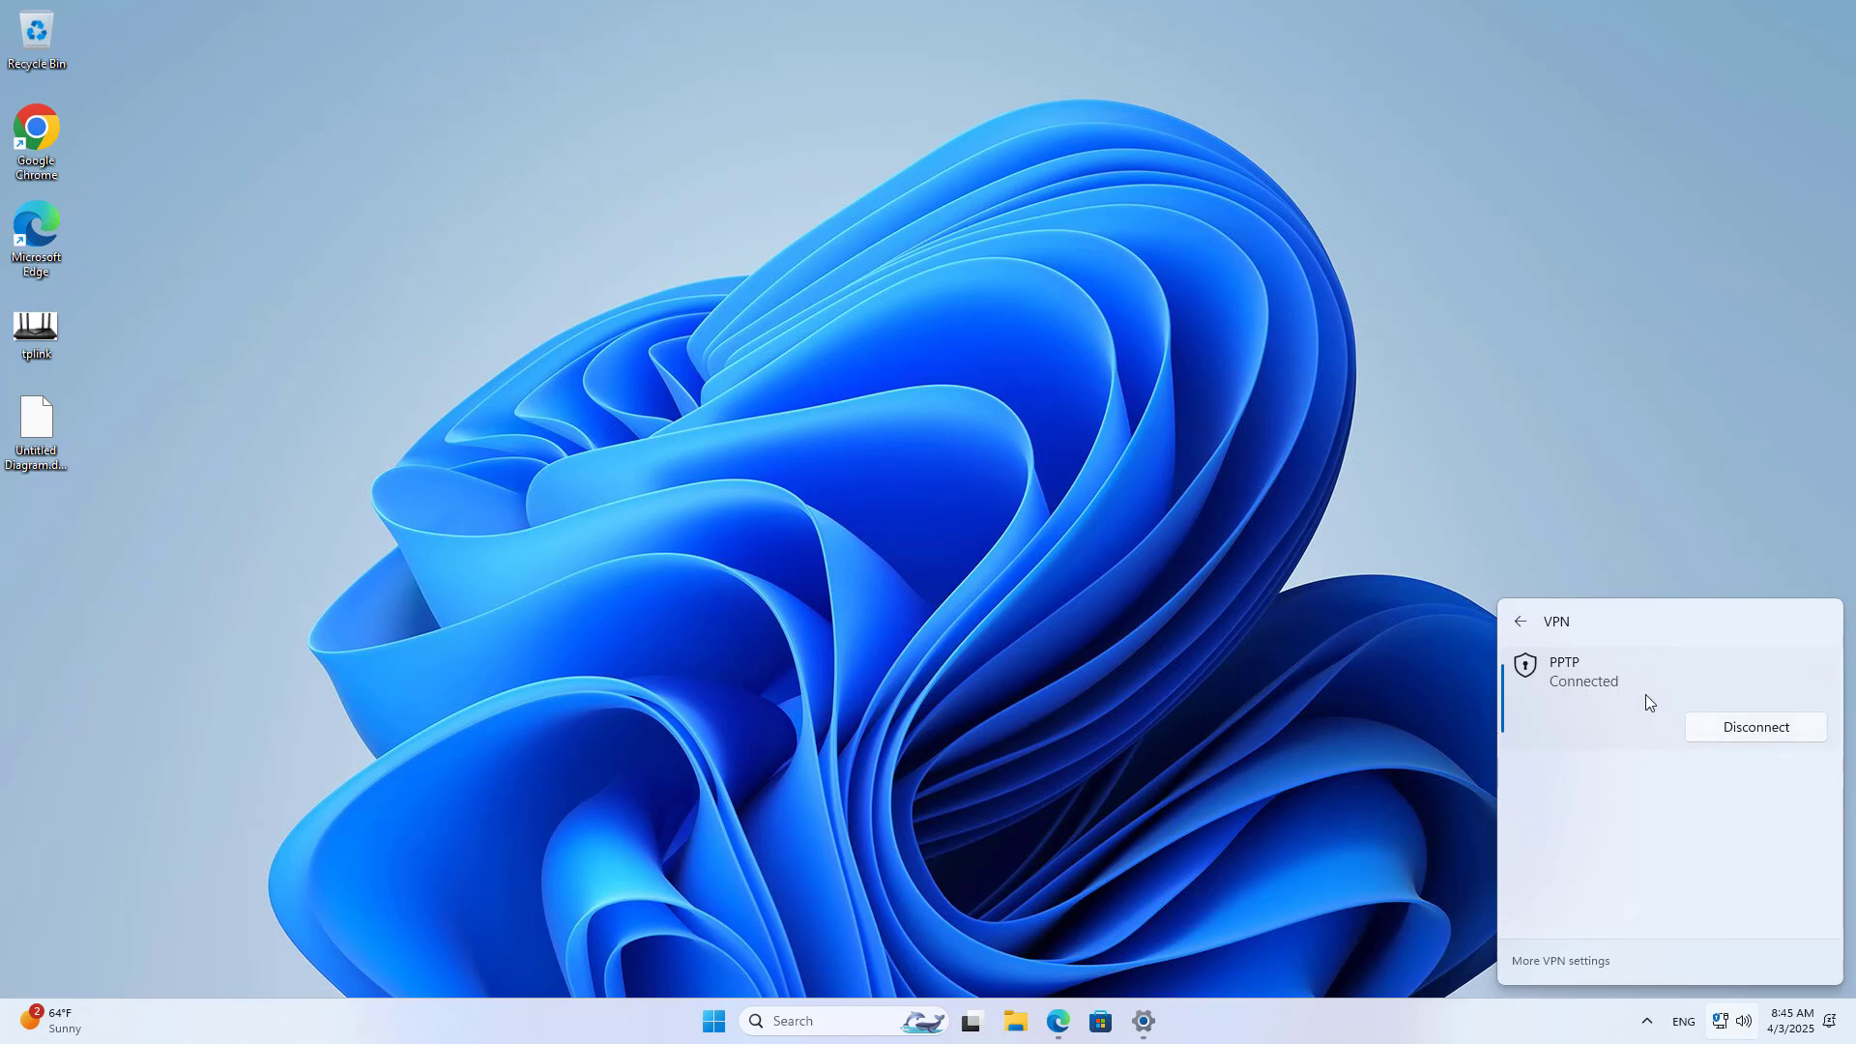
left_click(1288, 704)
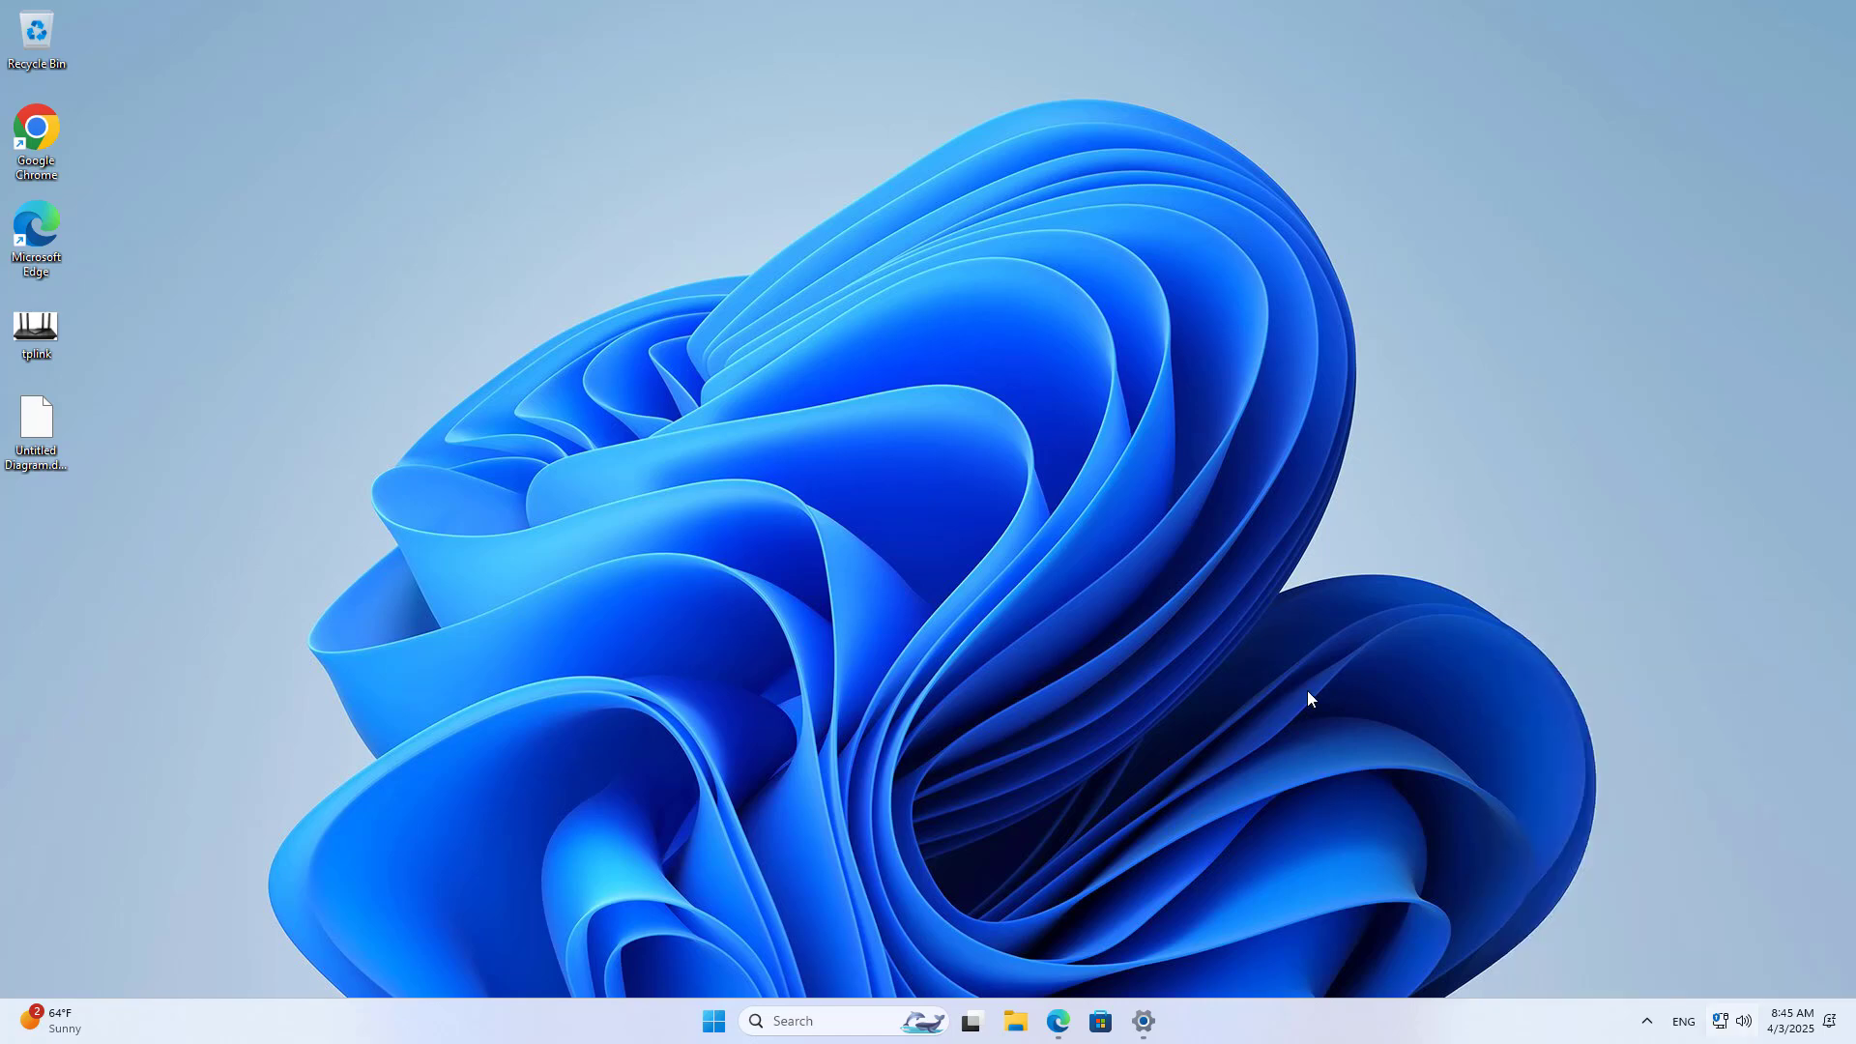
left_click(1079, 1017)
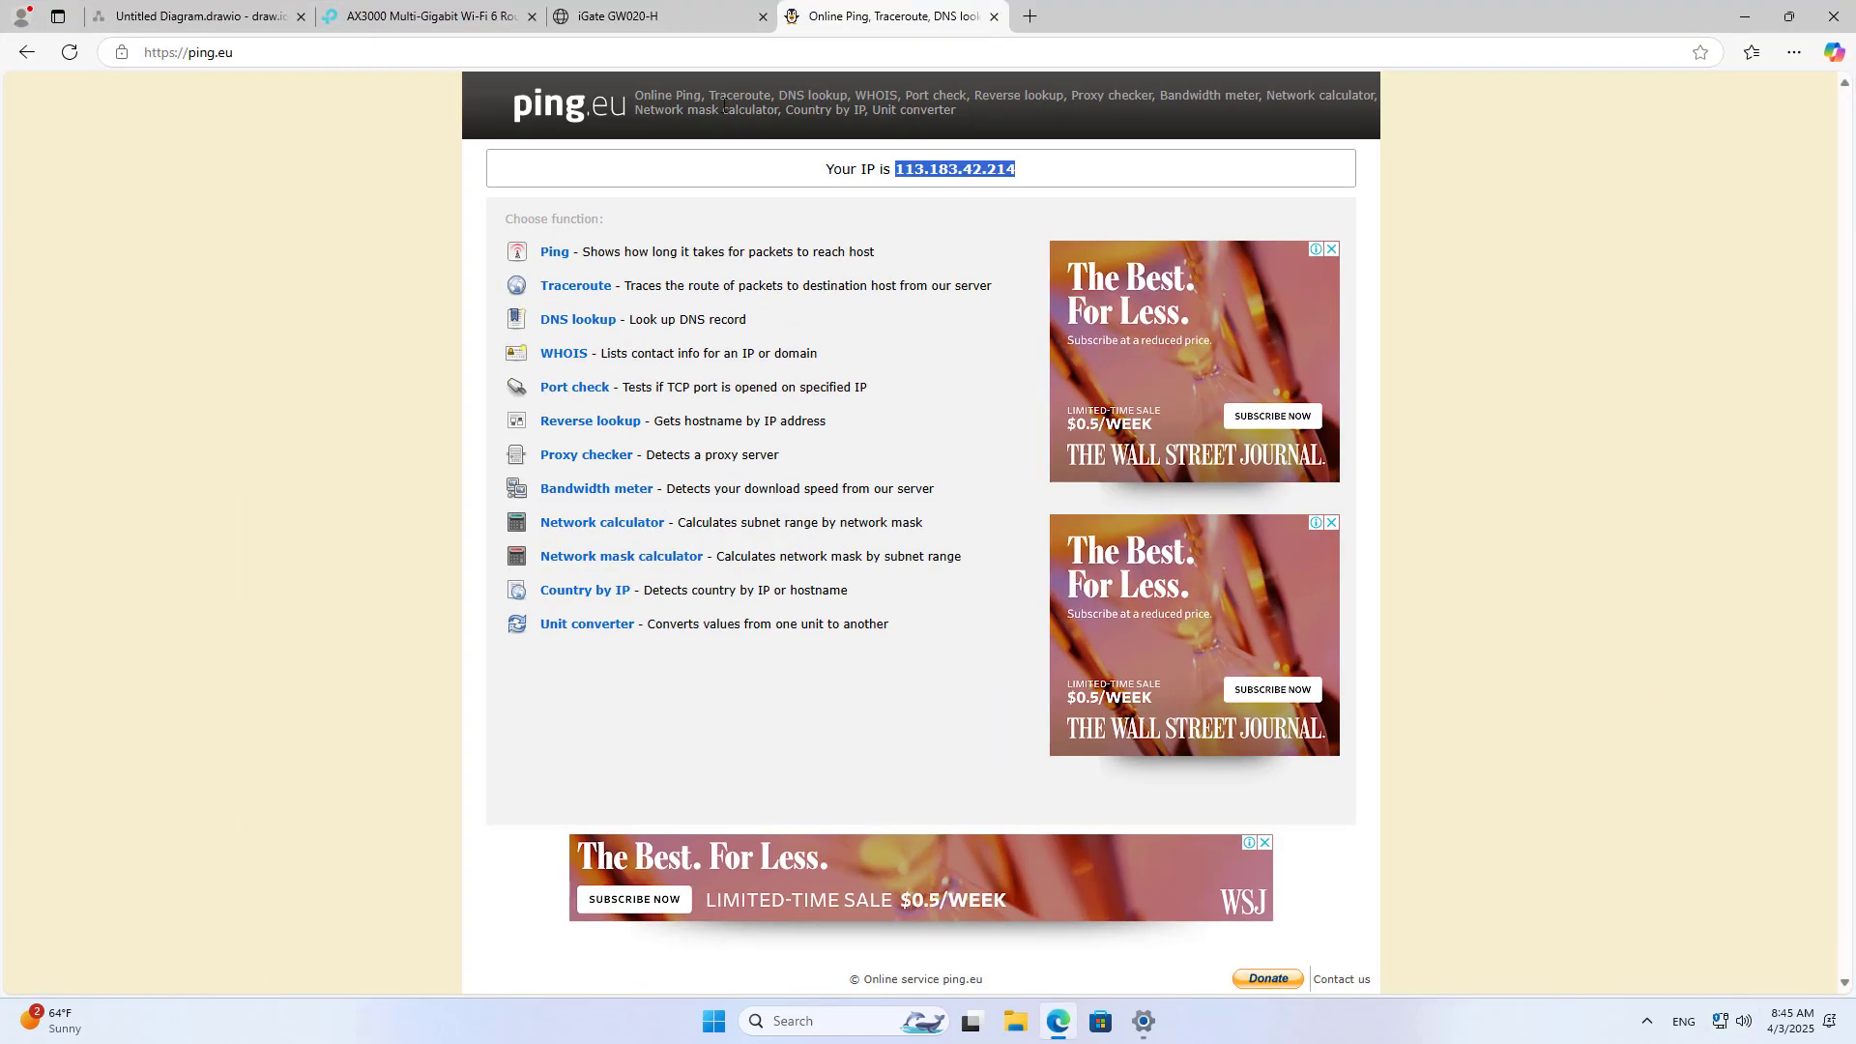
Step: Check the PPTP client's remote IP 192.168.10.1 under VPN Server Connections and match it to the Gateway label
left_click(451, 13)
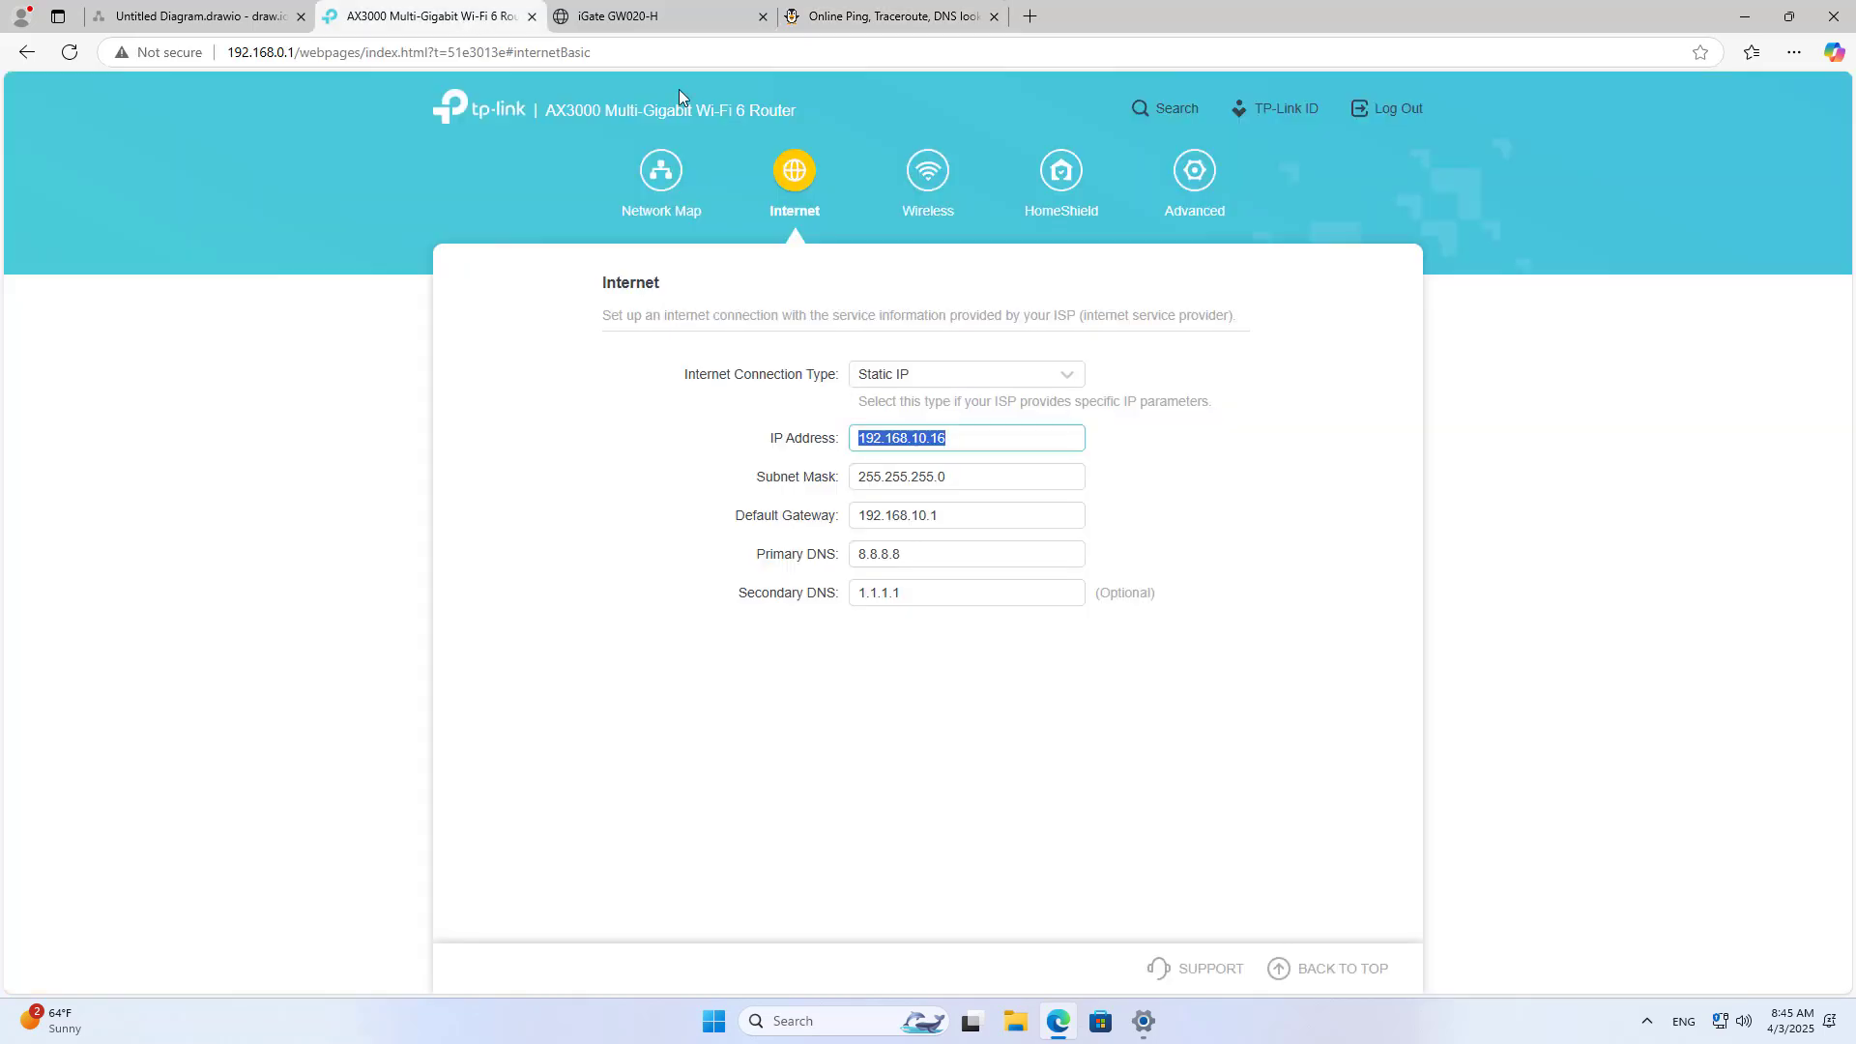
left_click(1195, 174)
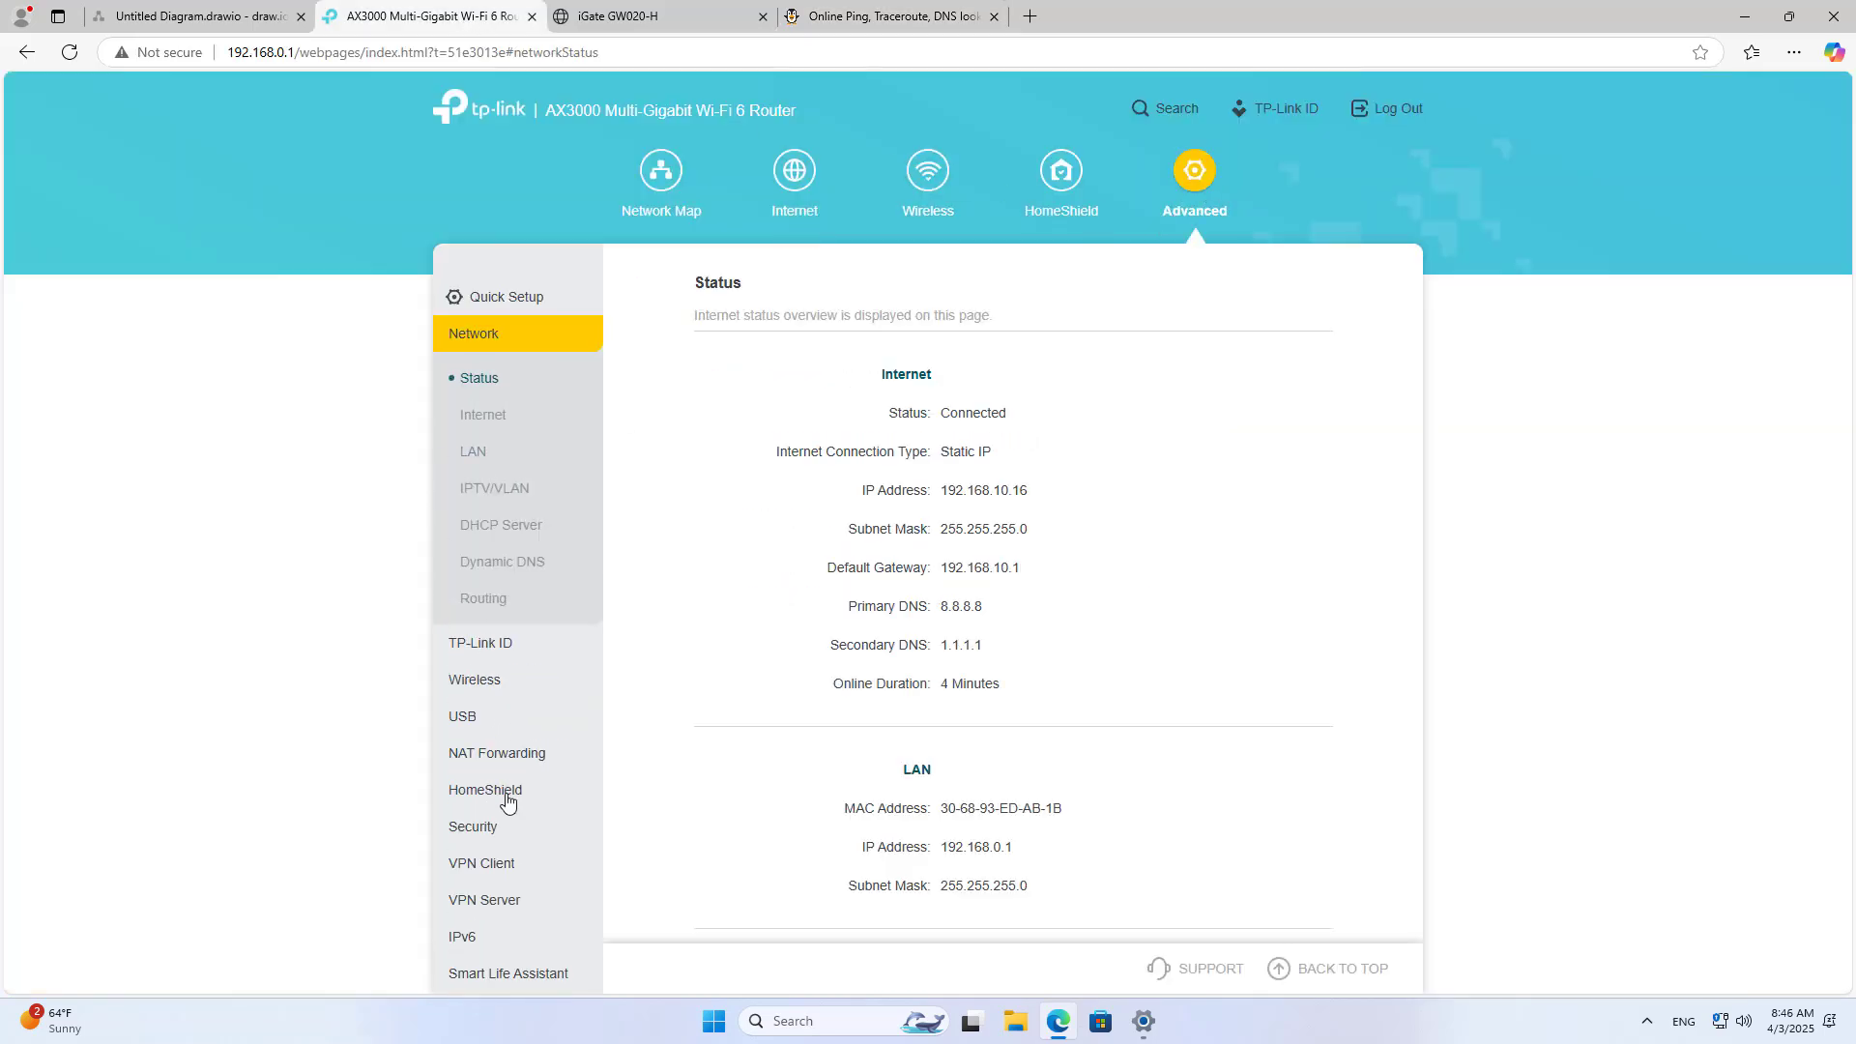
left_click(503, 901)
left_click(522, 823)
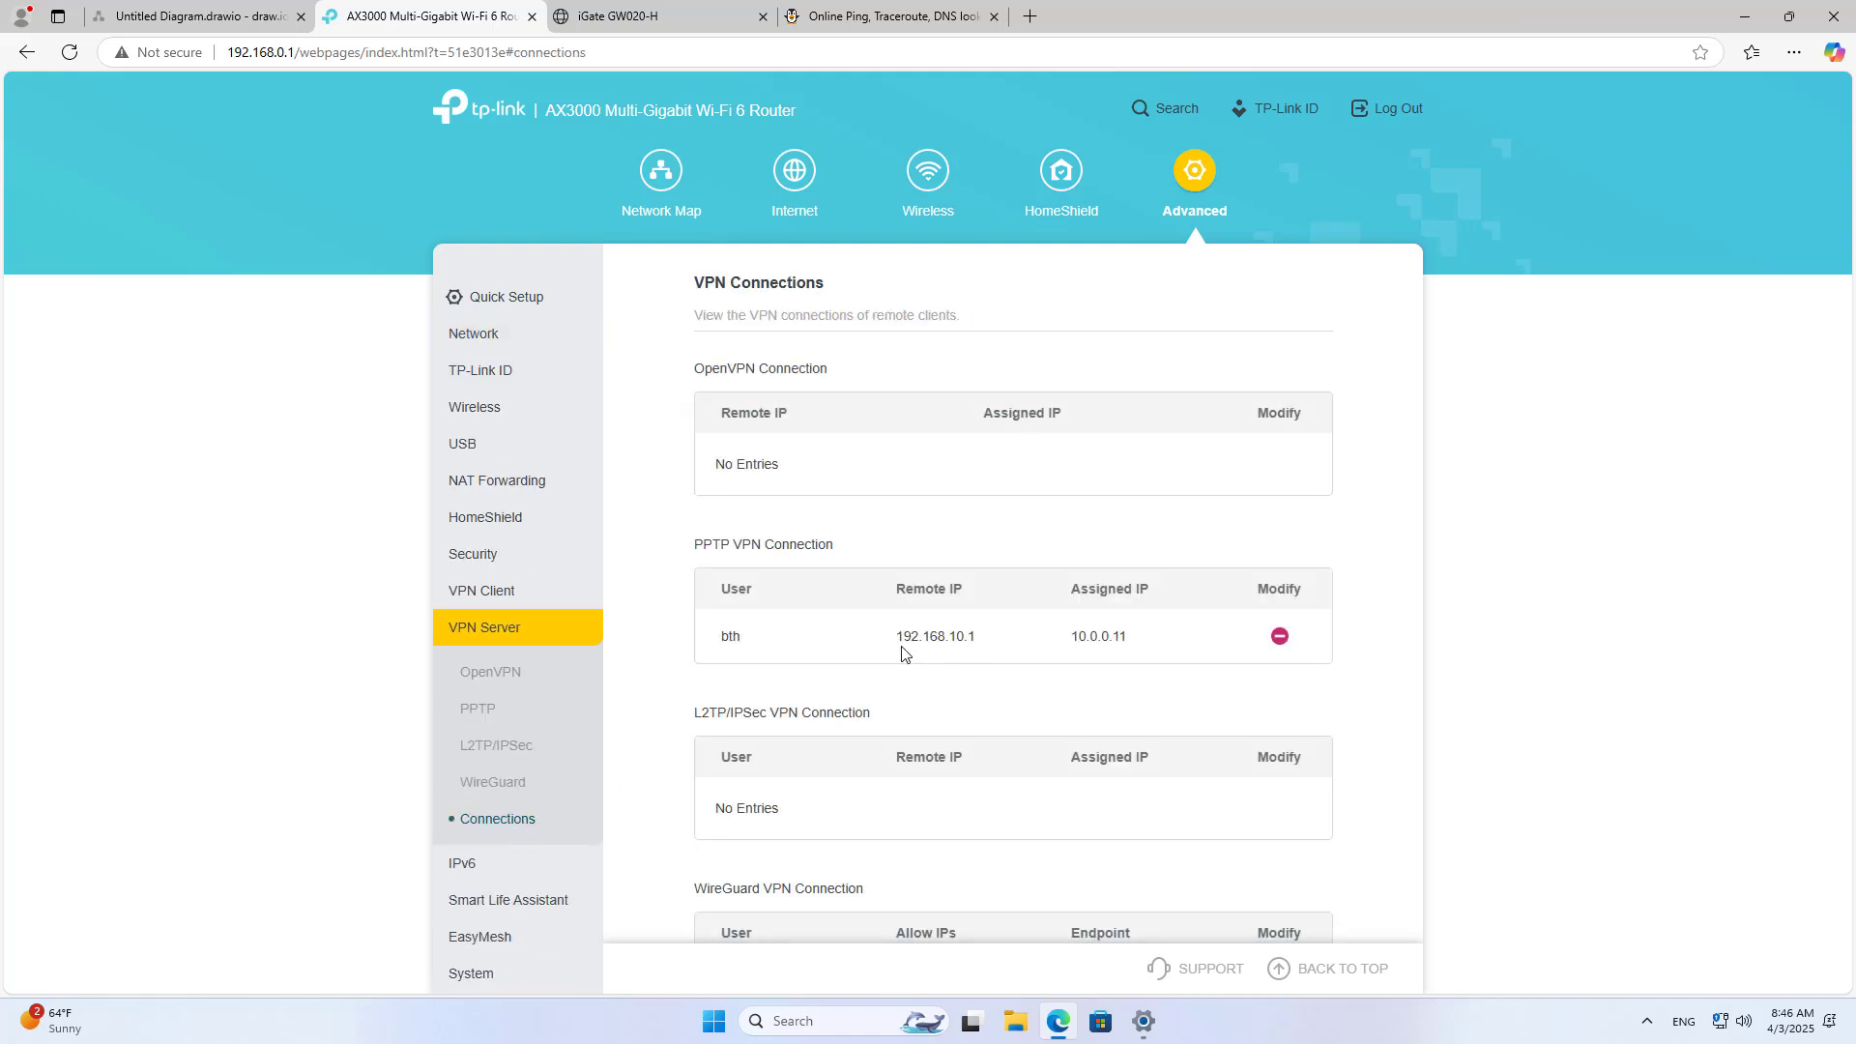
left_click_drag(899, 636, 978, 637)
left_click(272, 9)
left_click(999, 663)
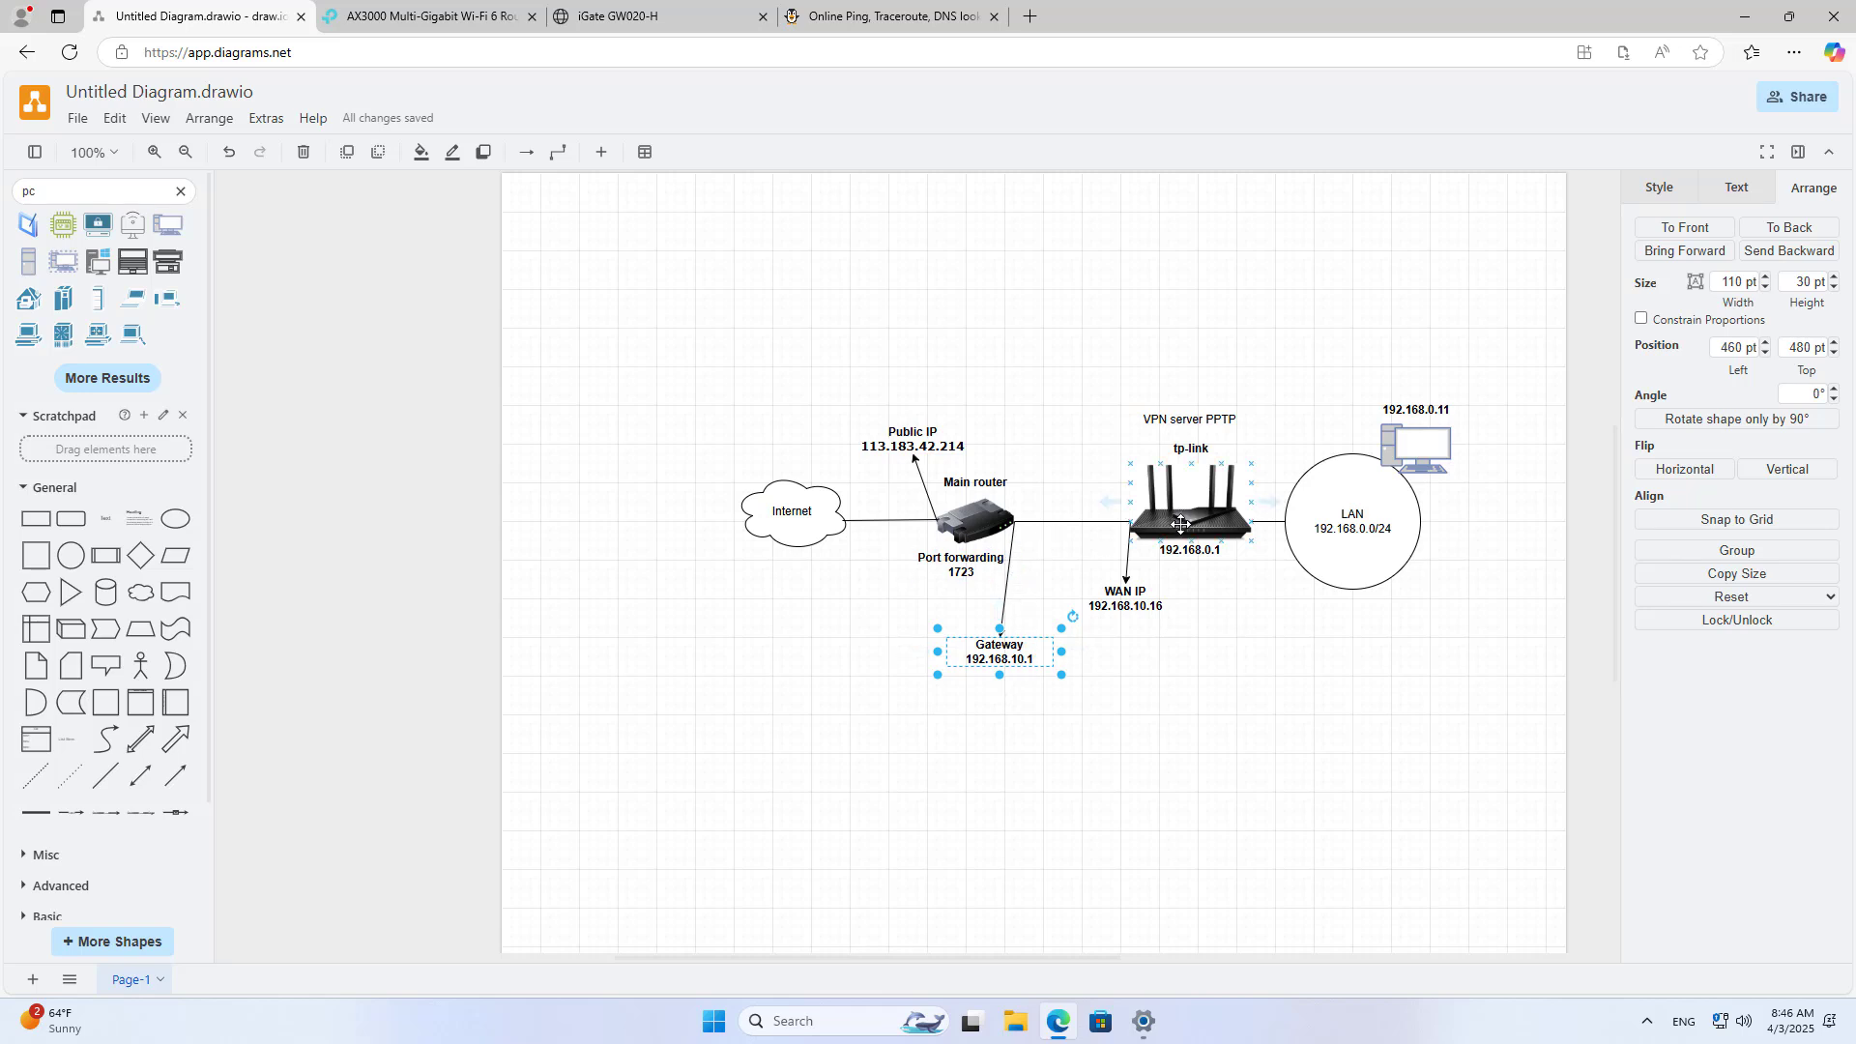
left_click(1419, 441)
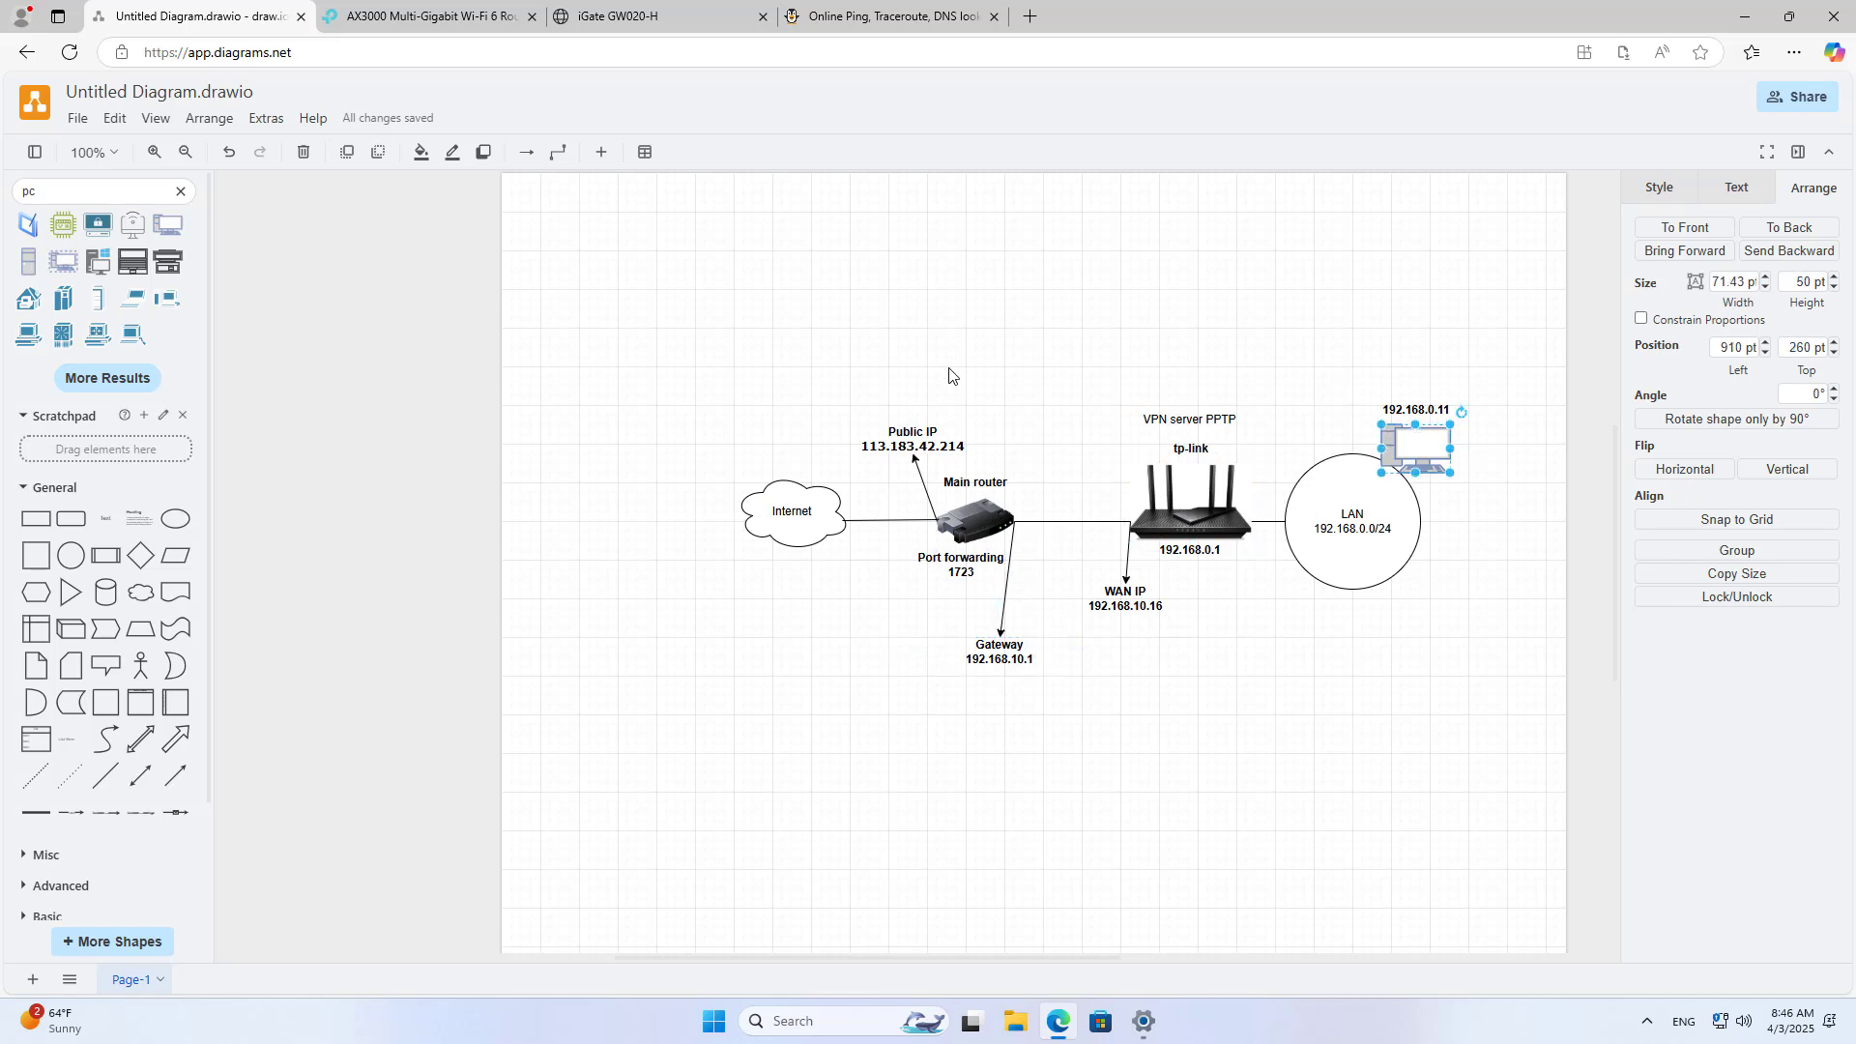
left_click(909, 437)
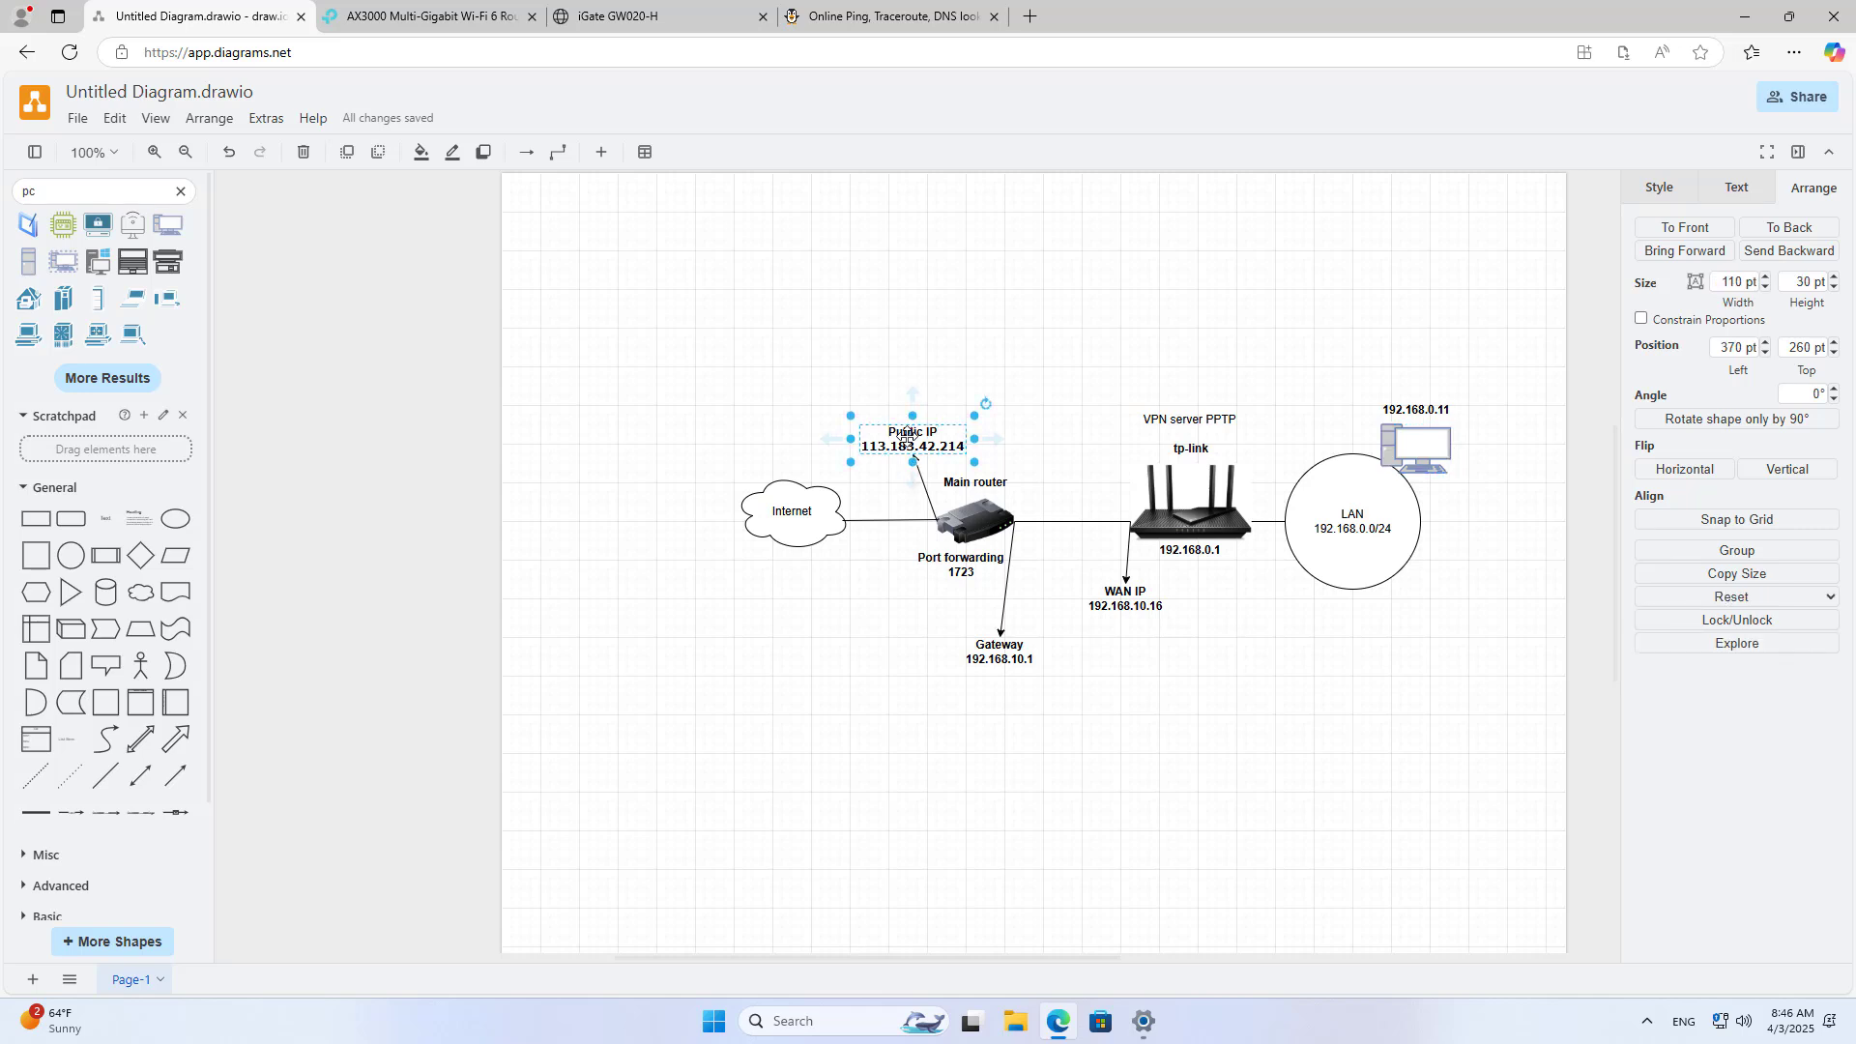
left_click(1010, 645)
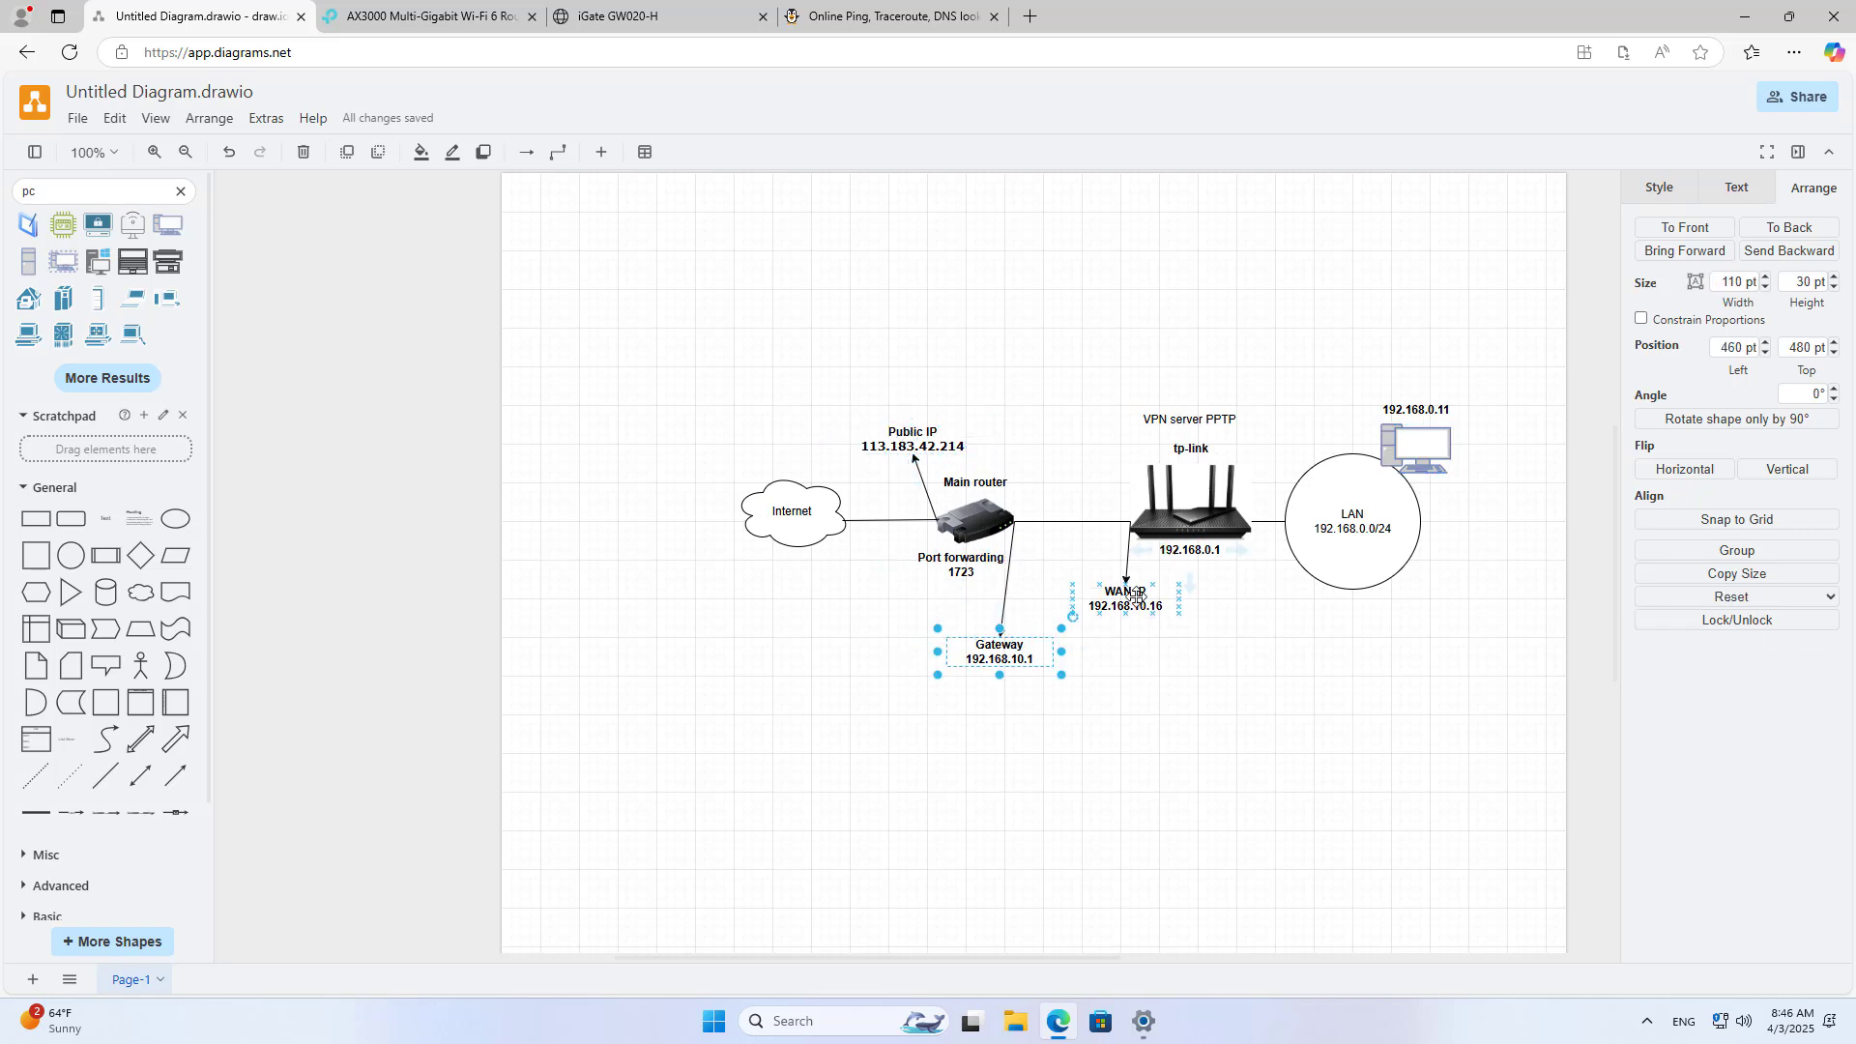
left_click(1137, 596)
left_click(1195, 422)
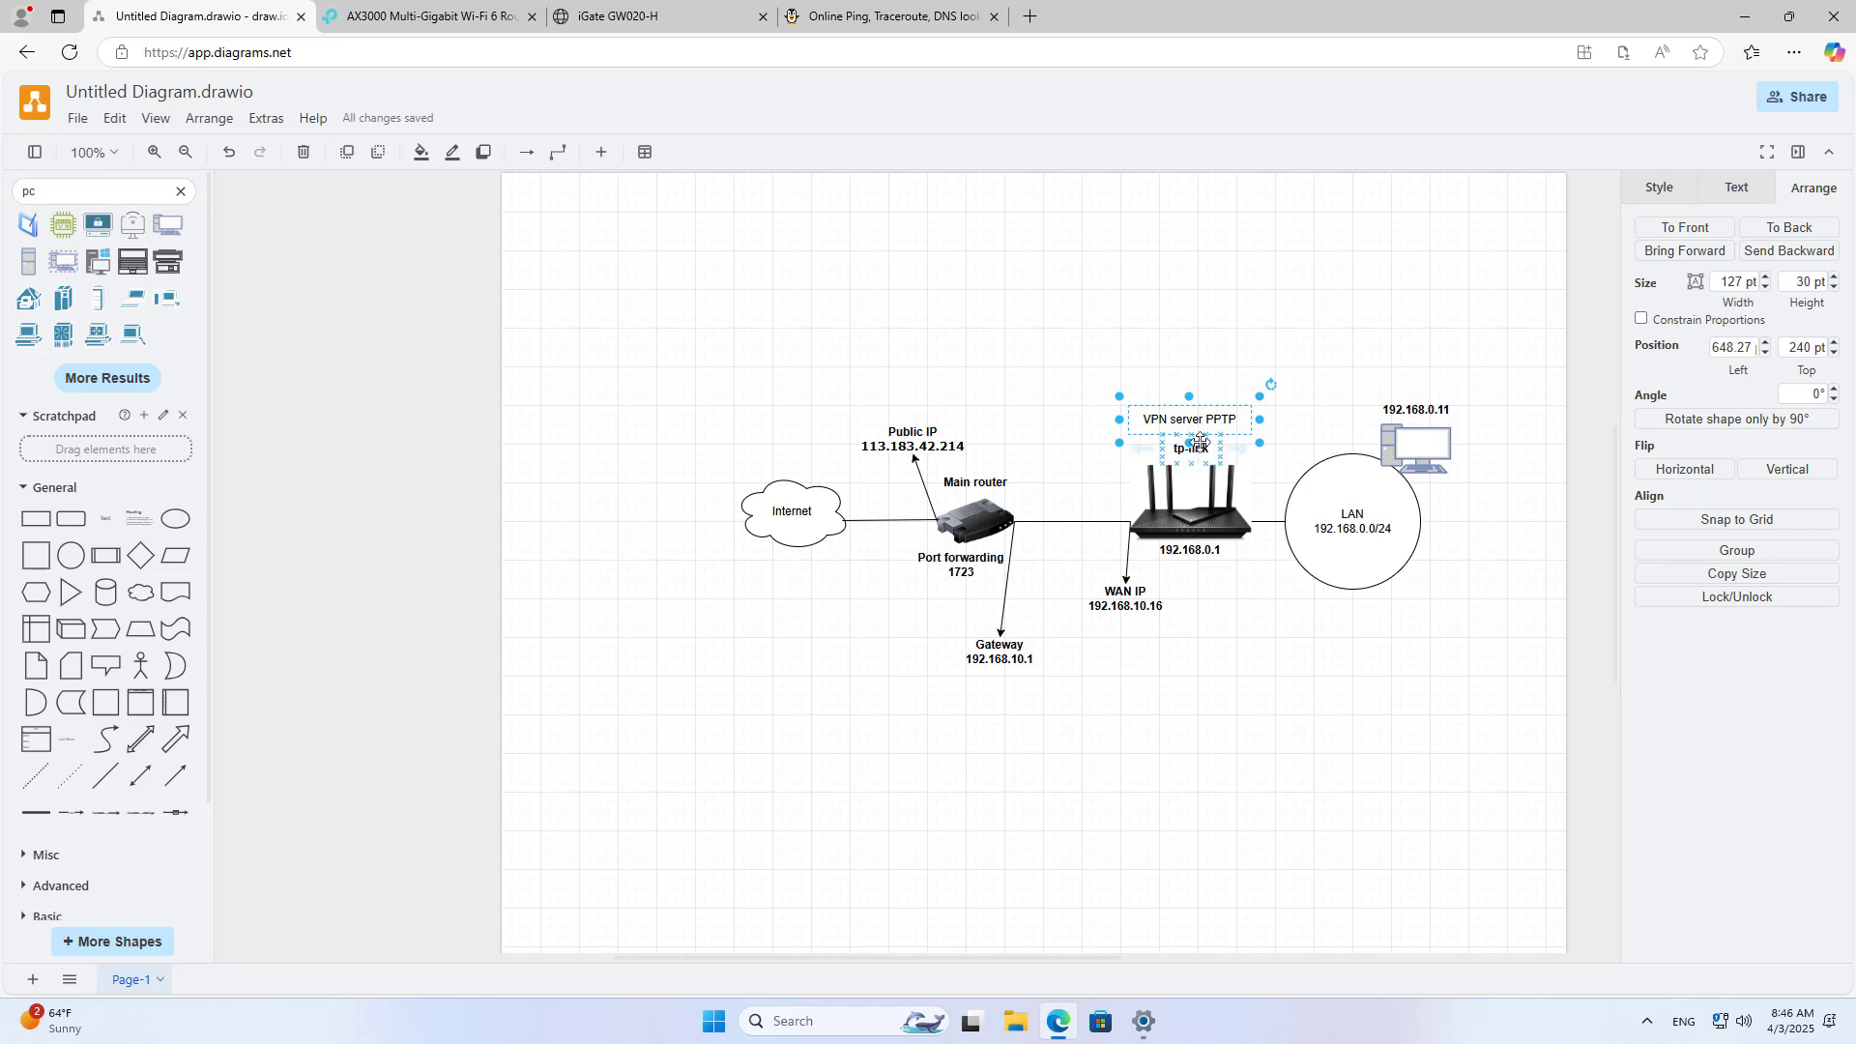
Step: Show the router's VPN Connections page and disconnect the PC's PPTP VPN from Quick Settings
left_click(477, 22)
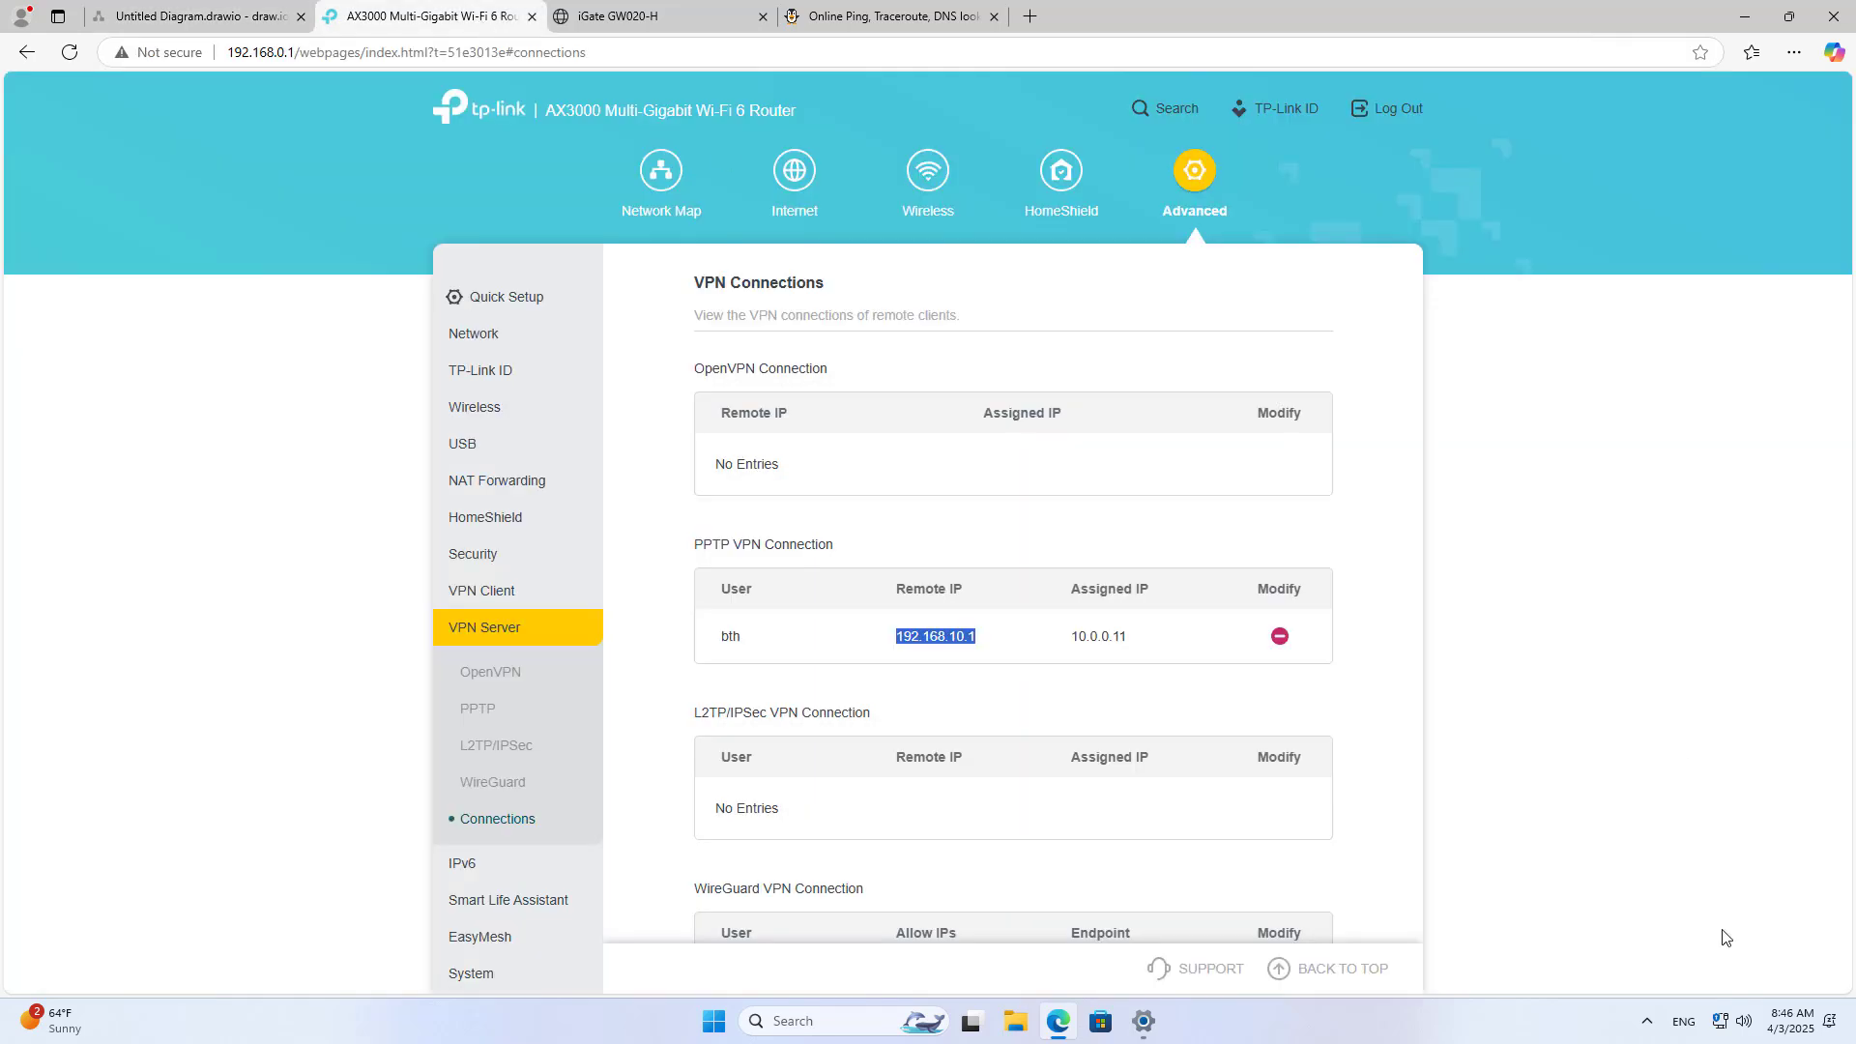
left_click(1720, 1018)
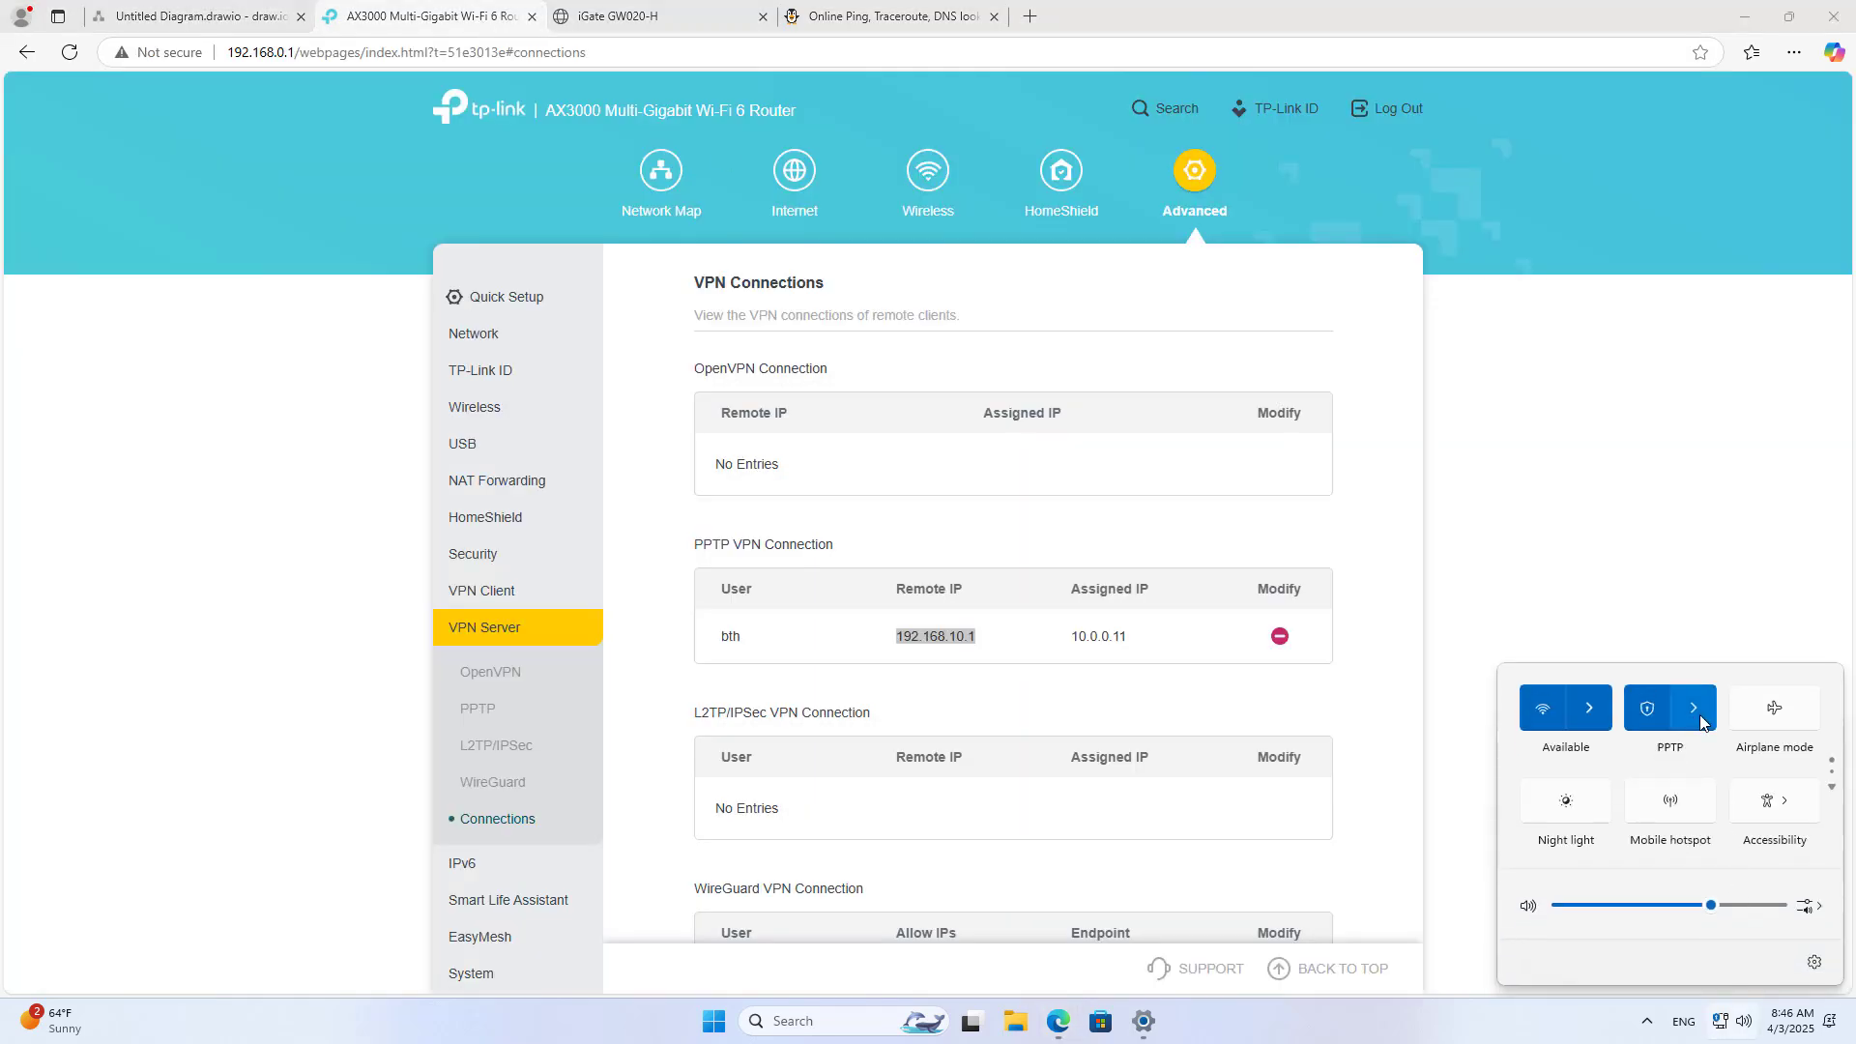
left_click(1693, 708)
left_click(1736, 738)
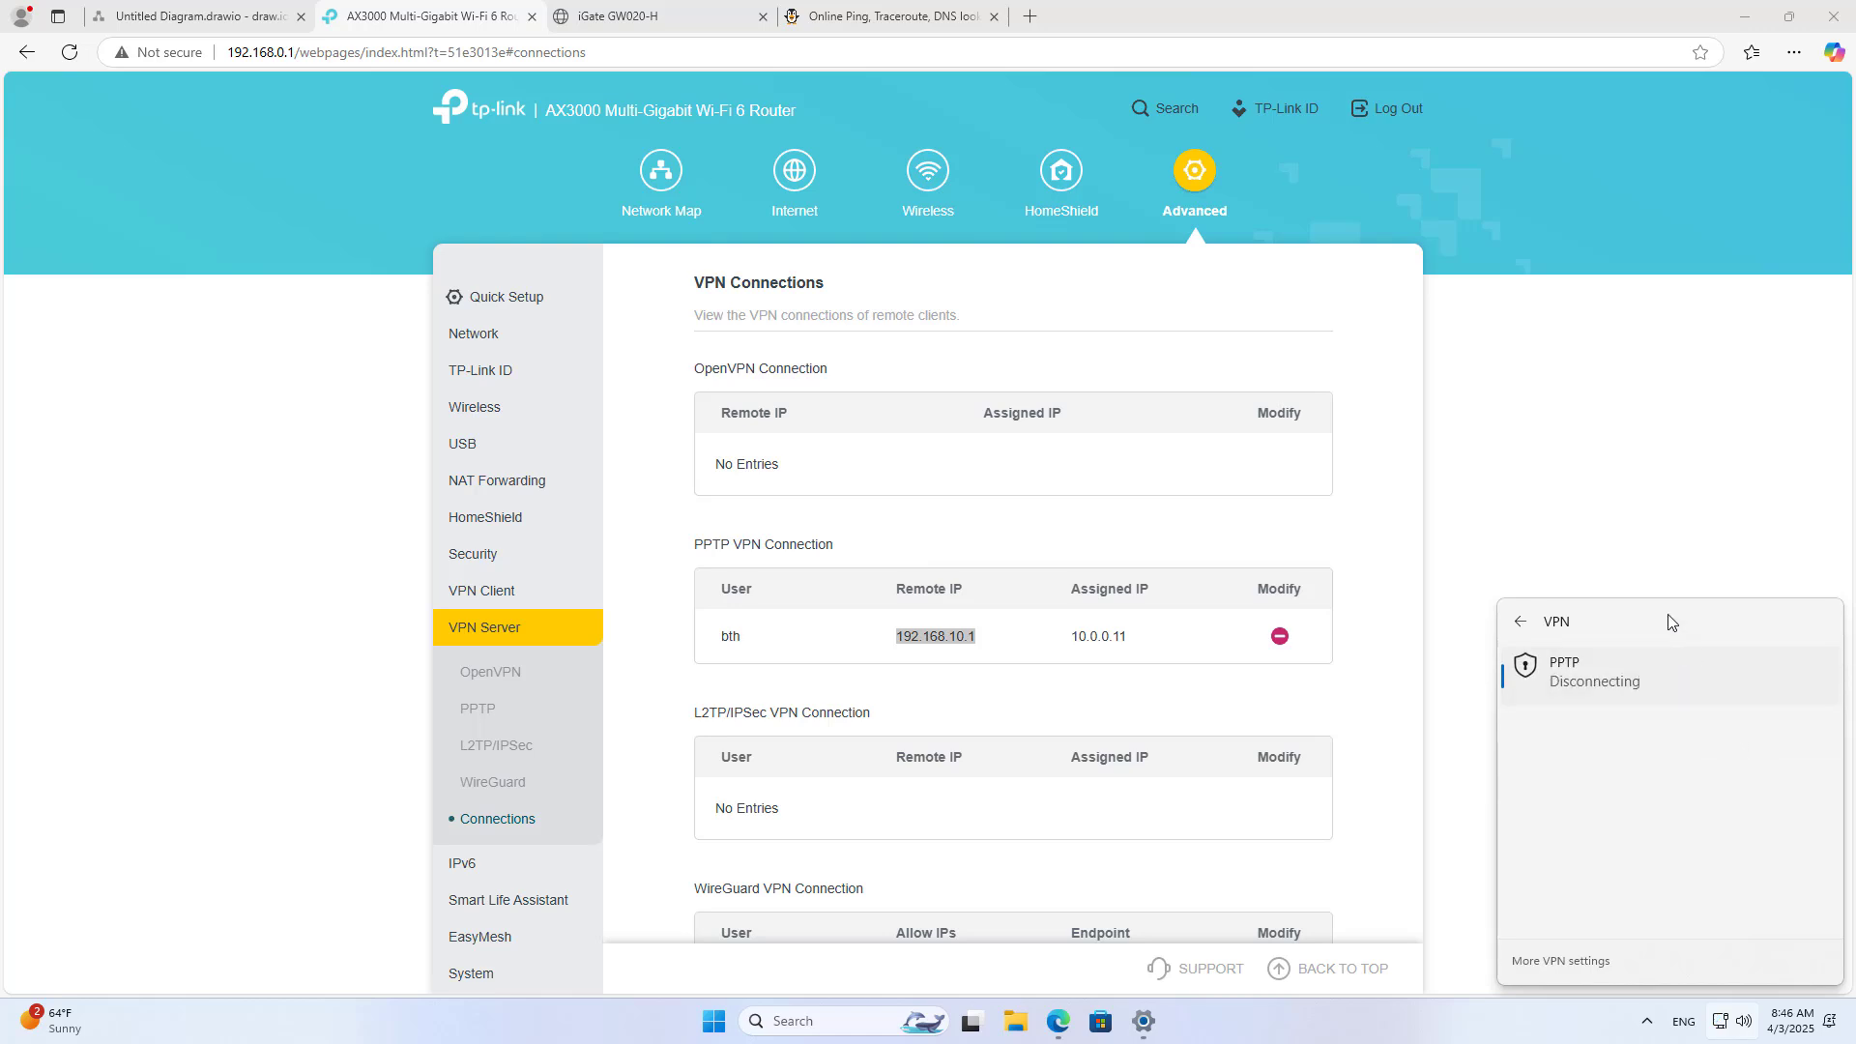
left_click(1586, 532)
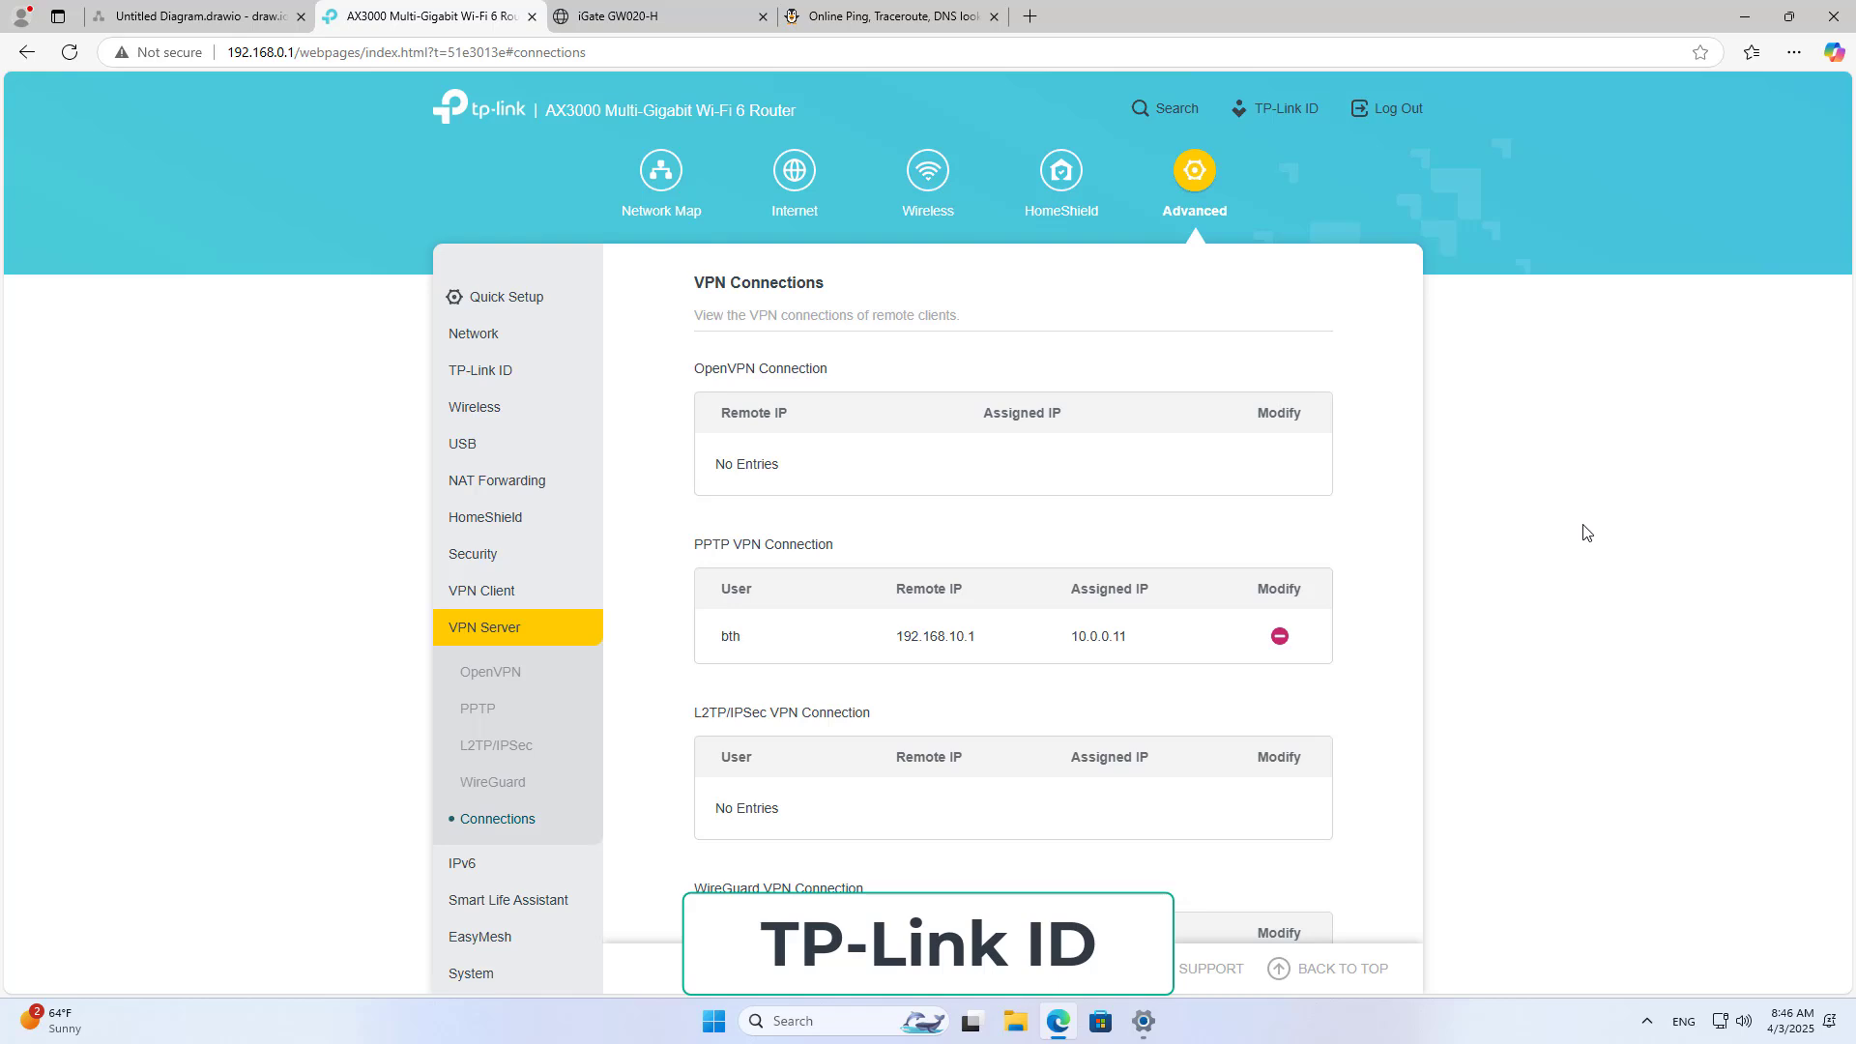
Step: Sign the router in to TP-Link ID using the saved account e-mail and password
left_click(485, 377)
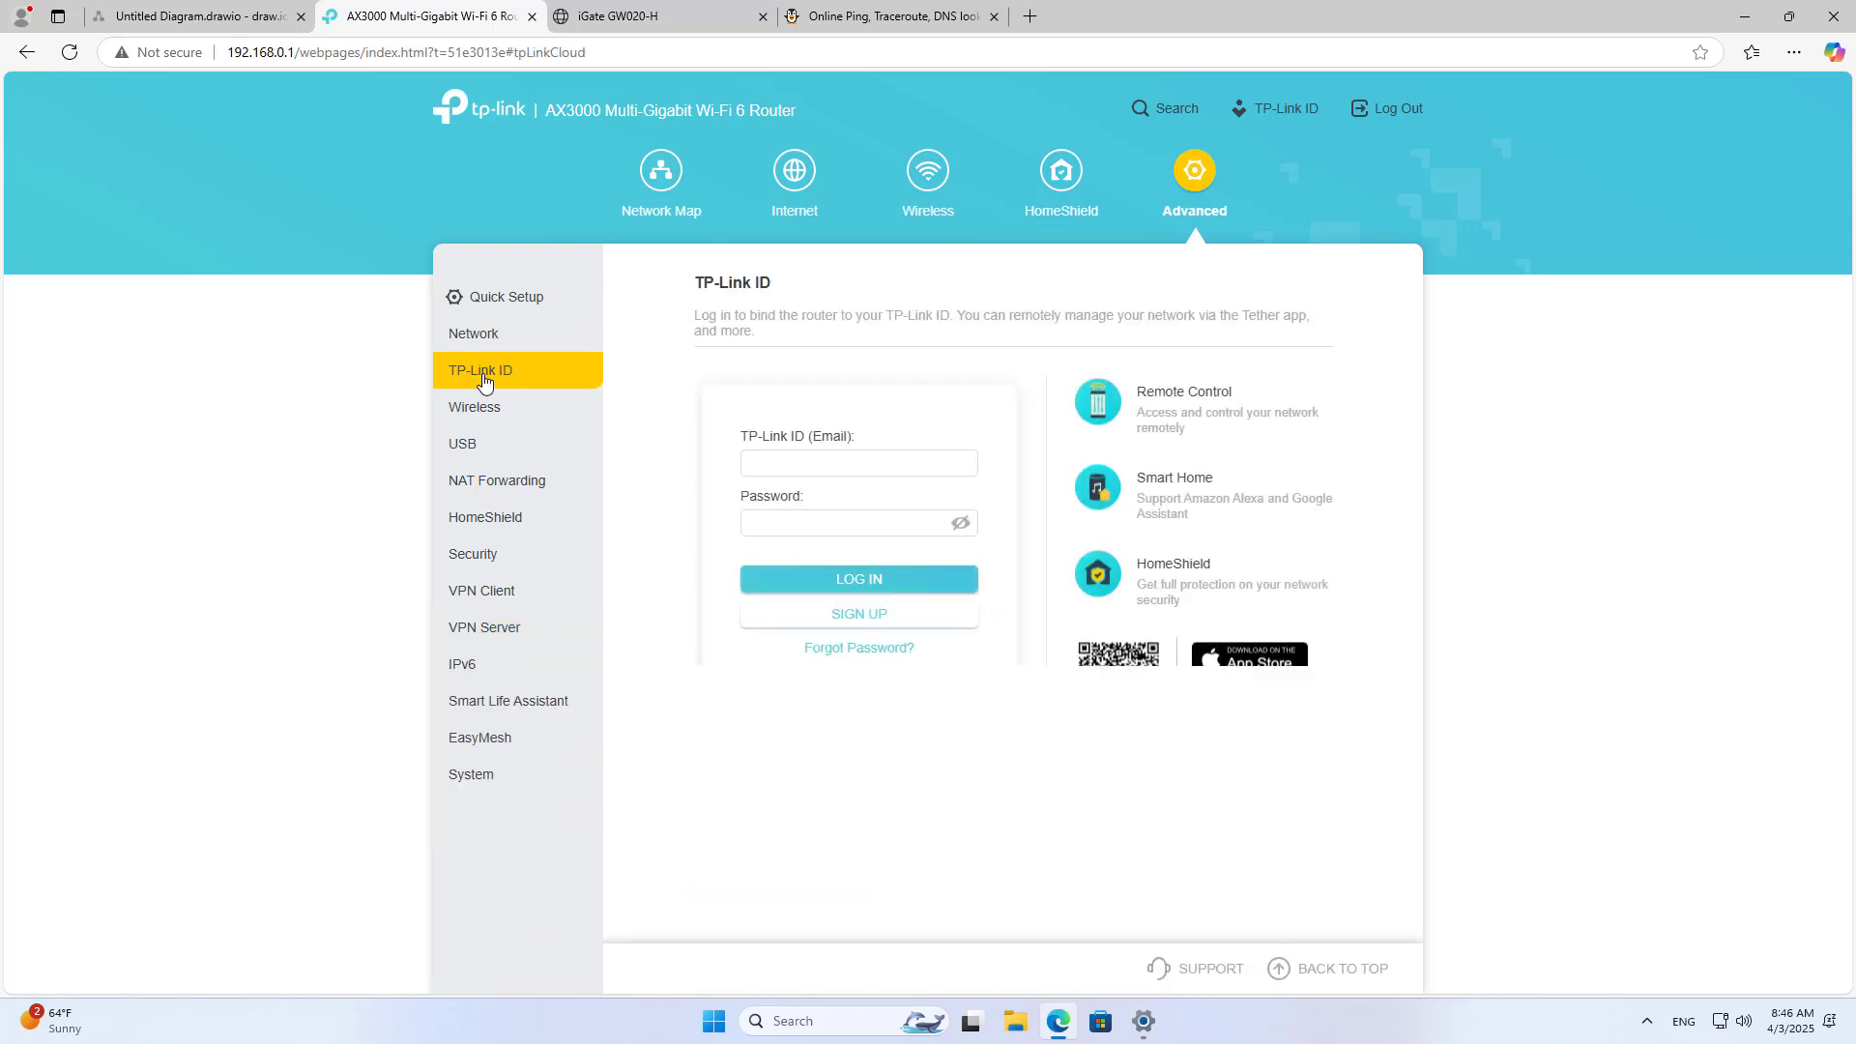
left_click(746, 466)
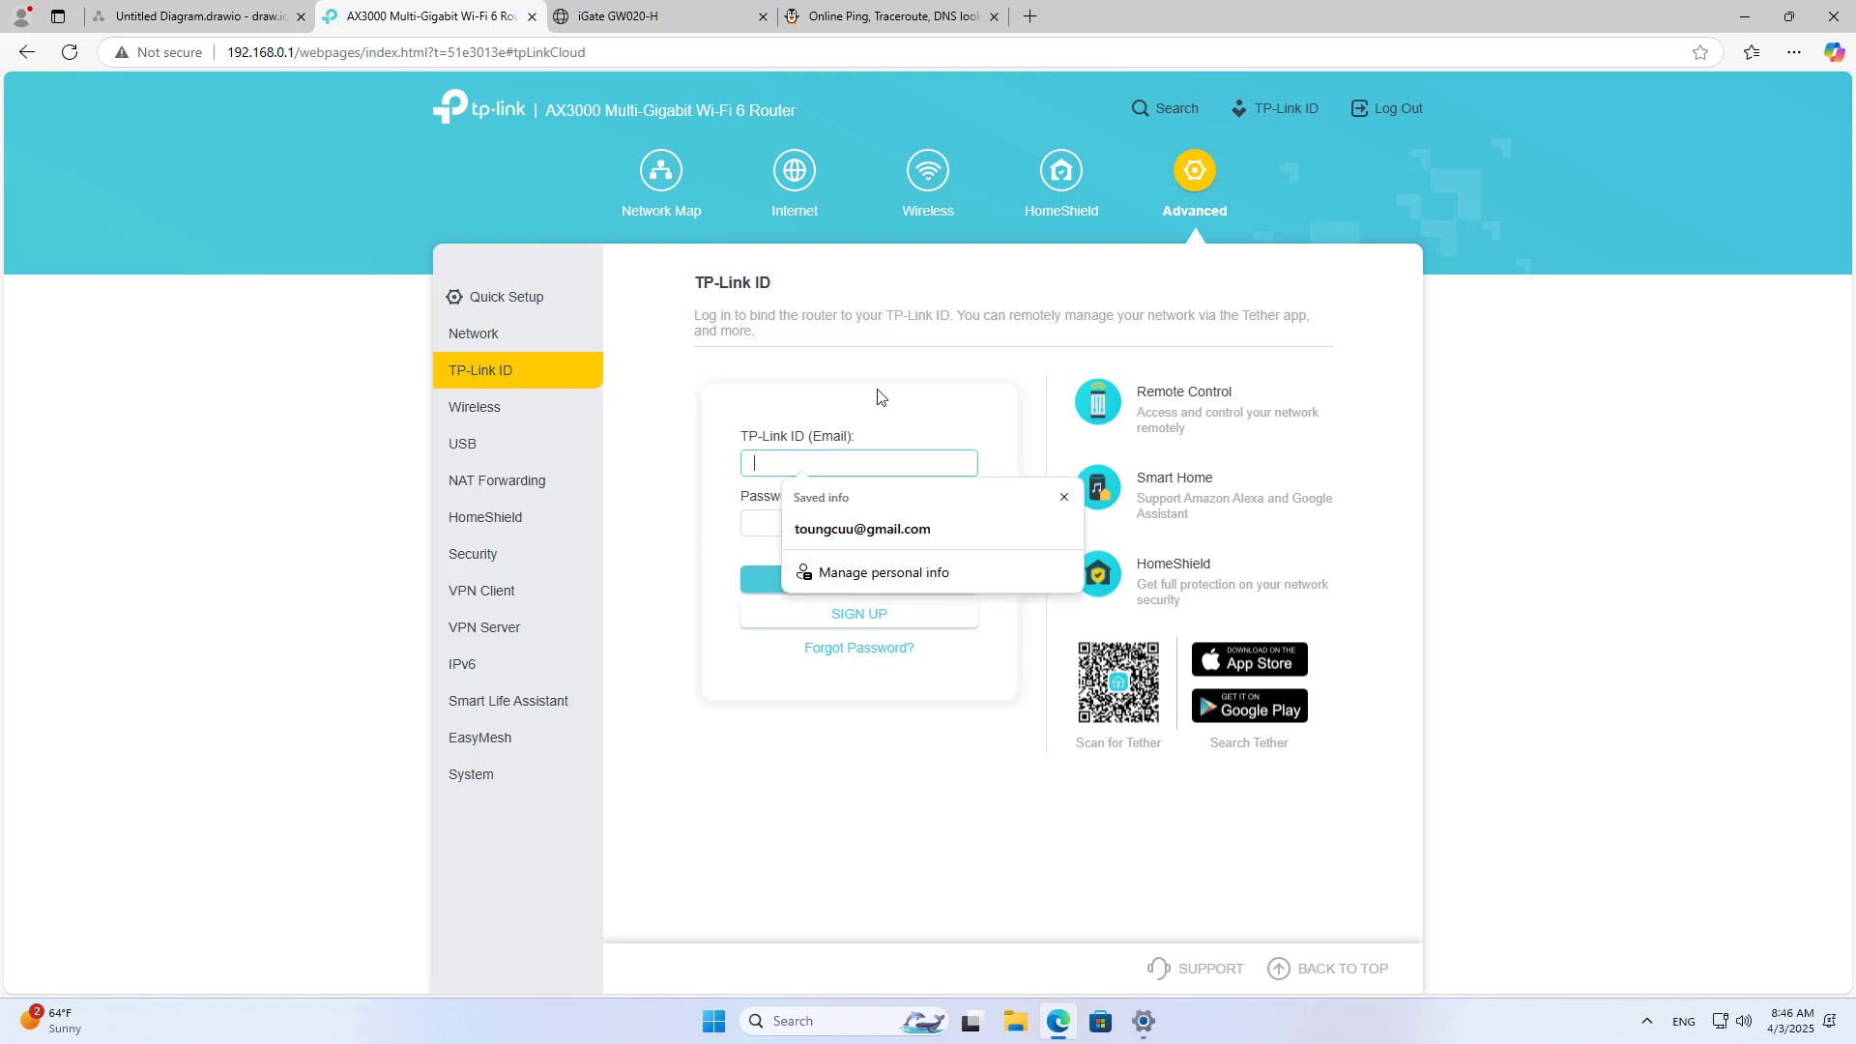
left_click(925, 538)
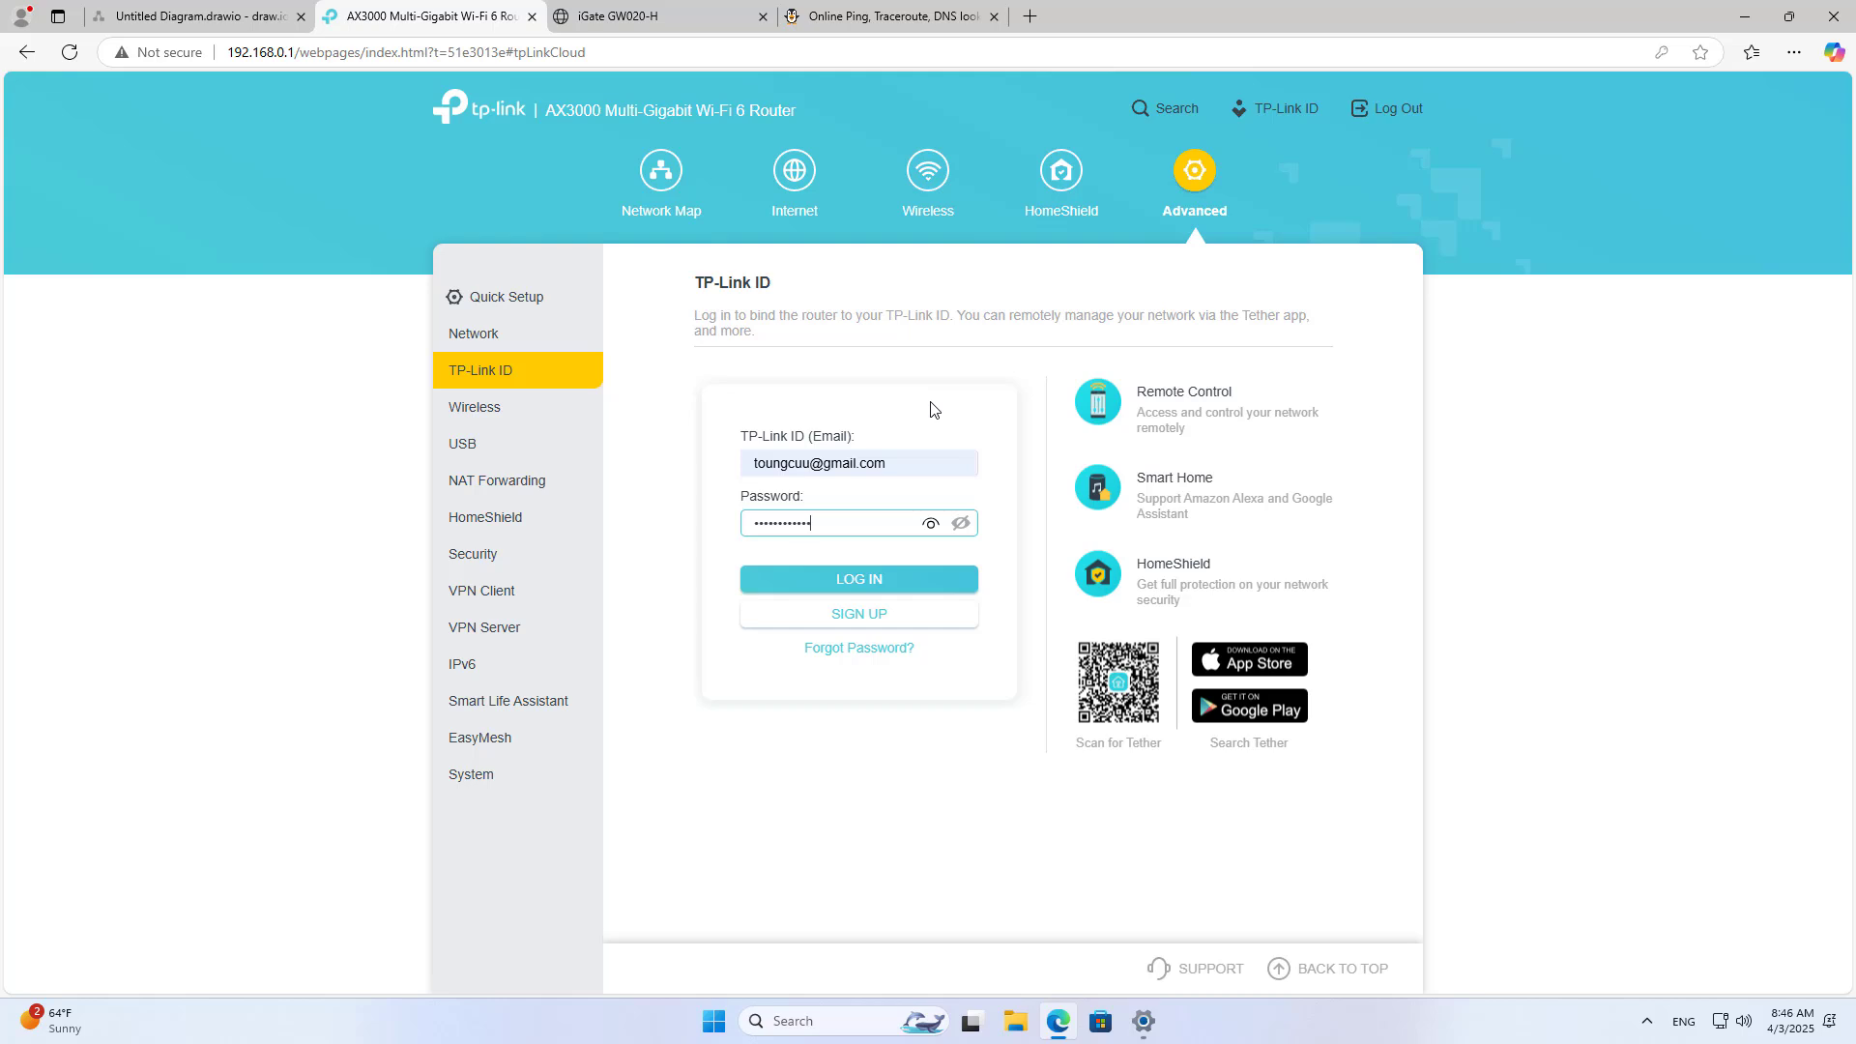
left_click(862, 577)
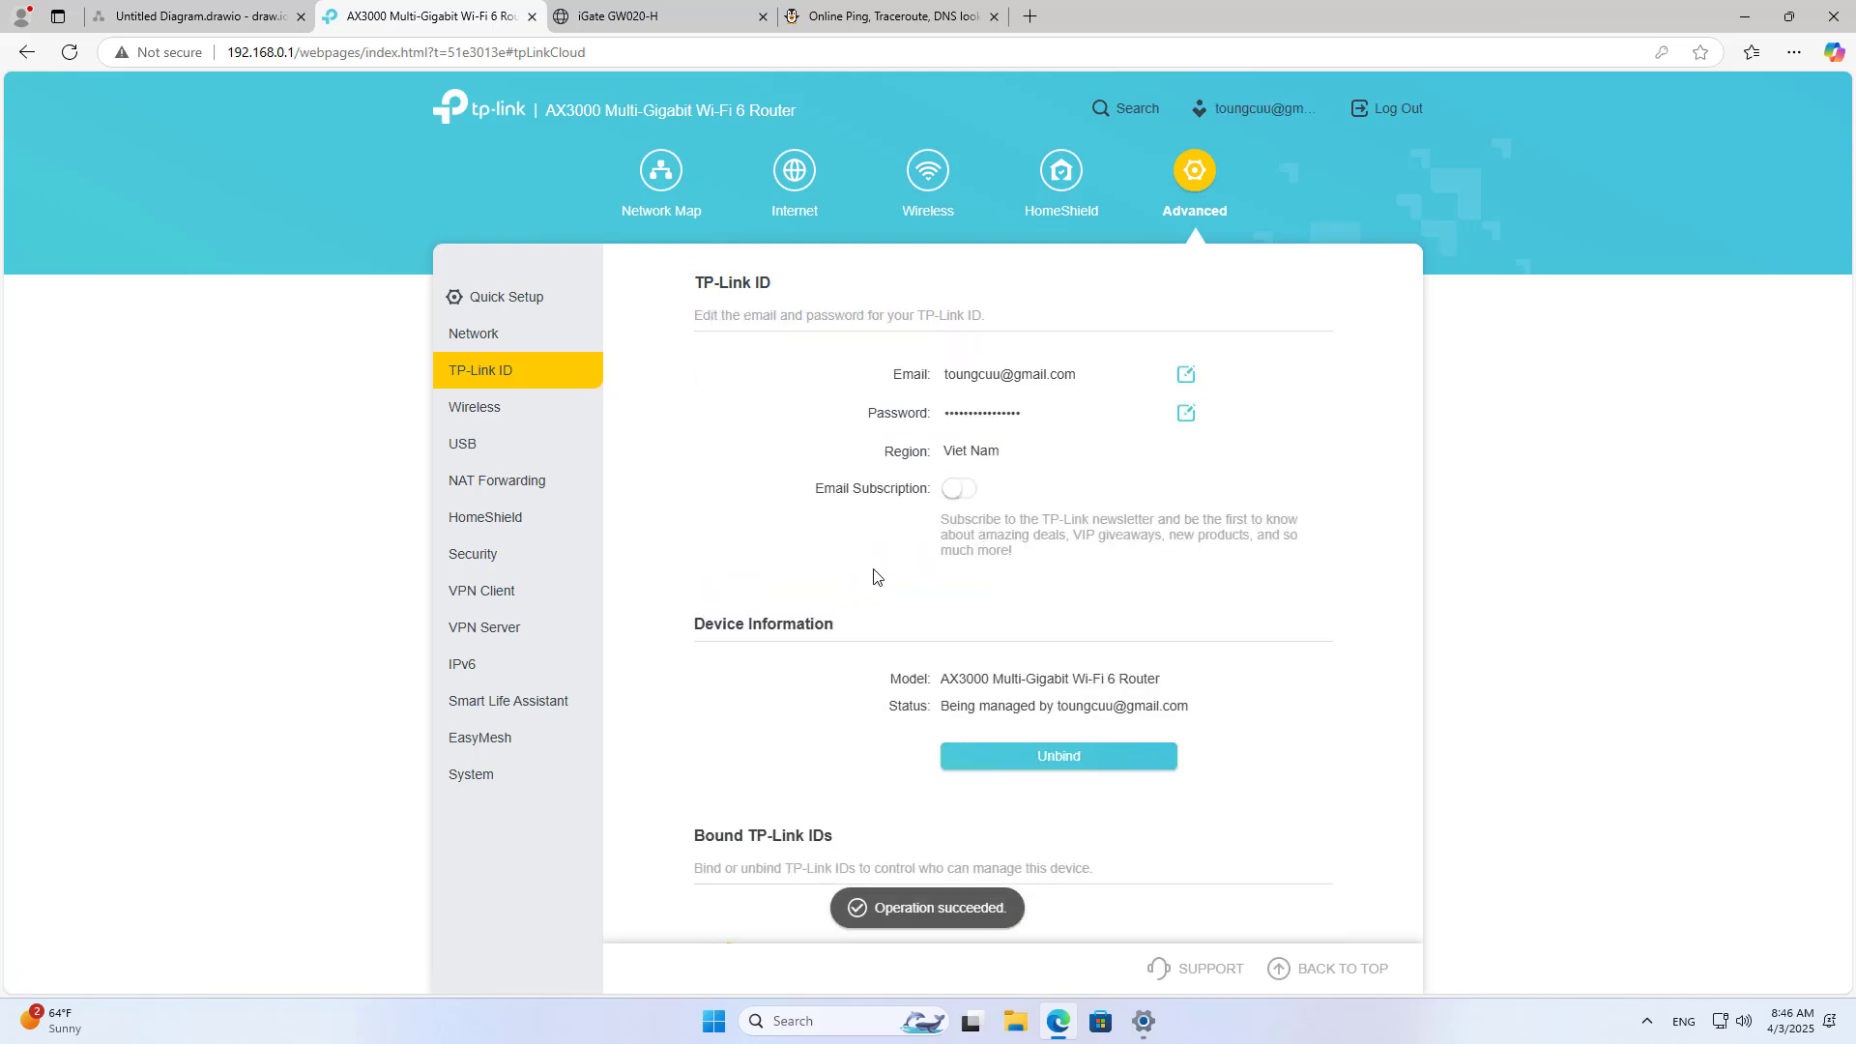
Step: Highlight the bound account's e-mail and the router model name on the TP-Link ID page
left_click_drag(946, 381, 1081, 376)
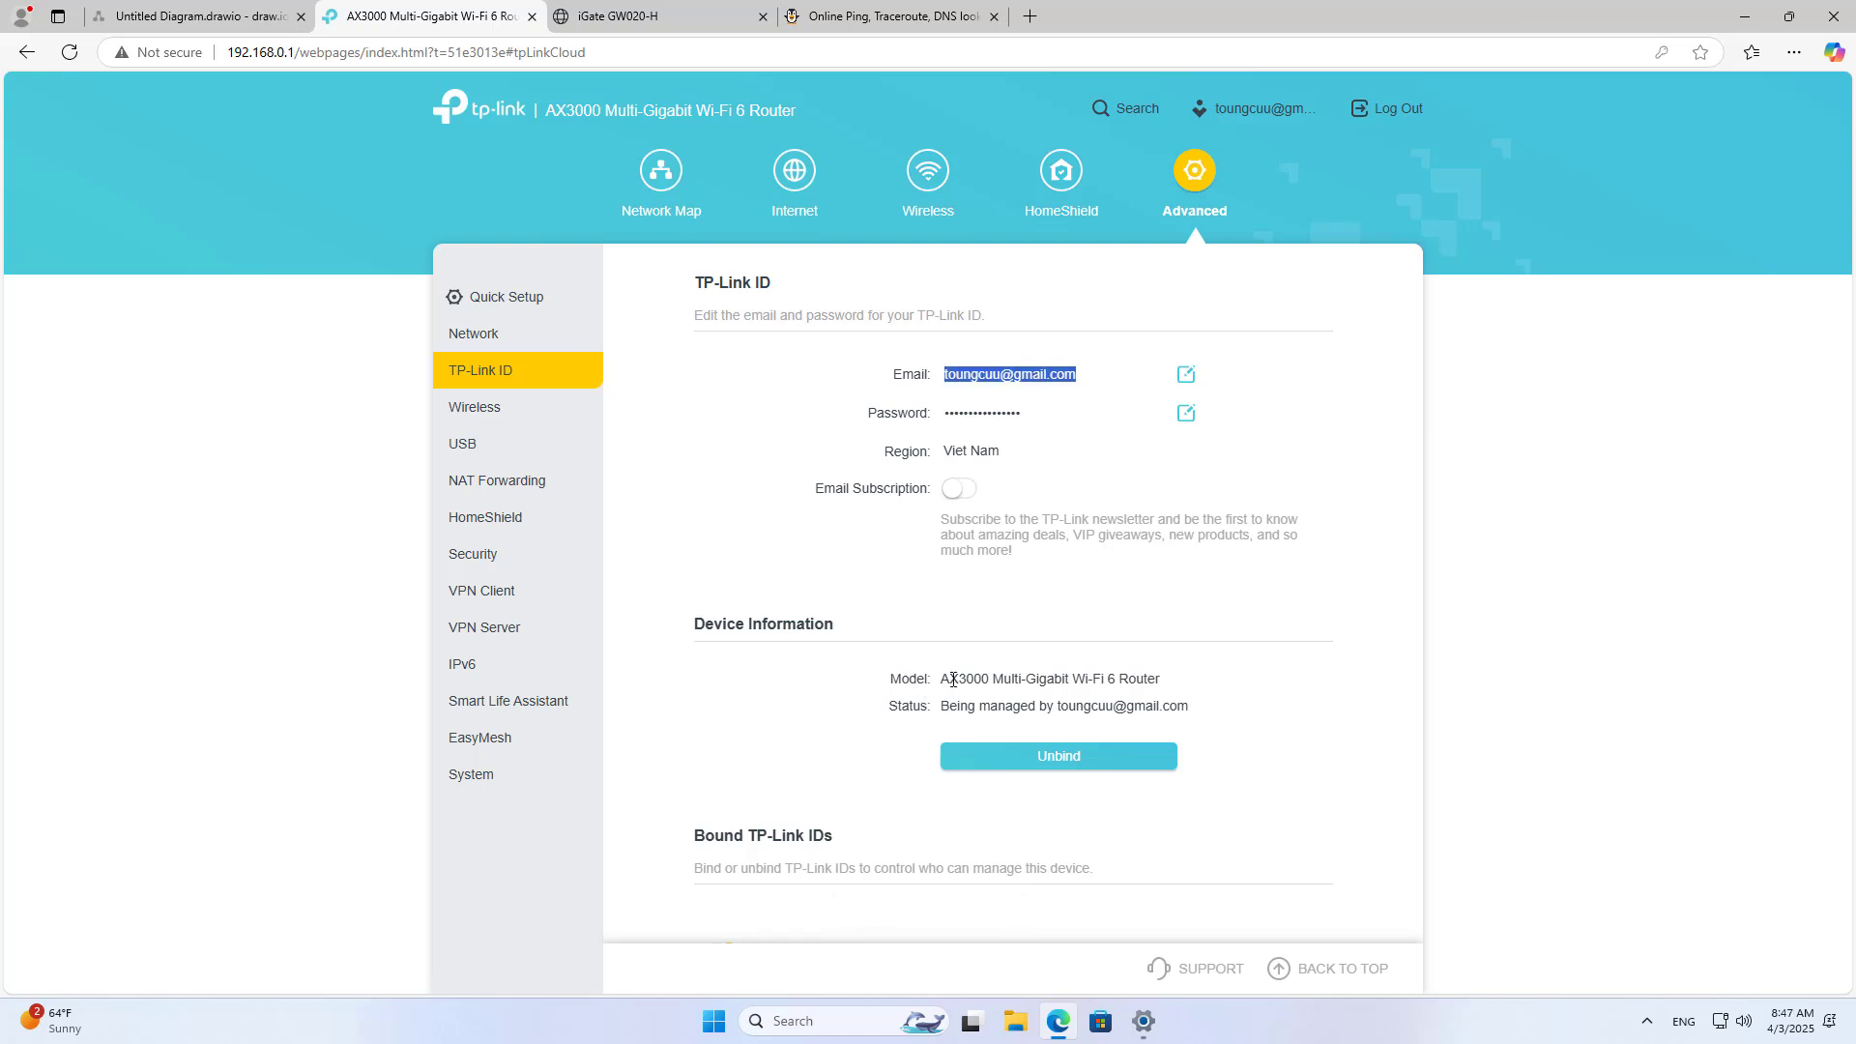
left_click(947, 679)
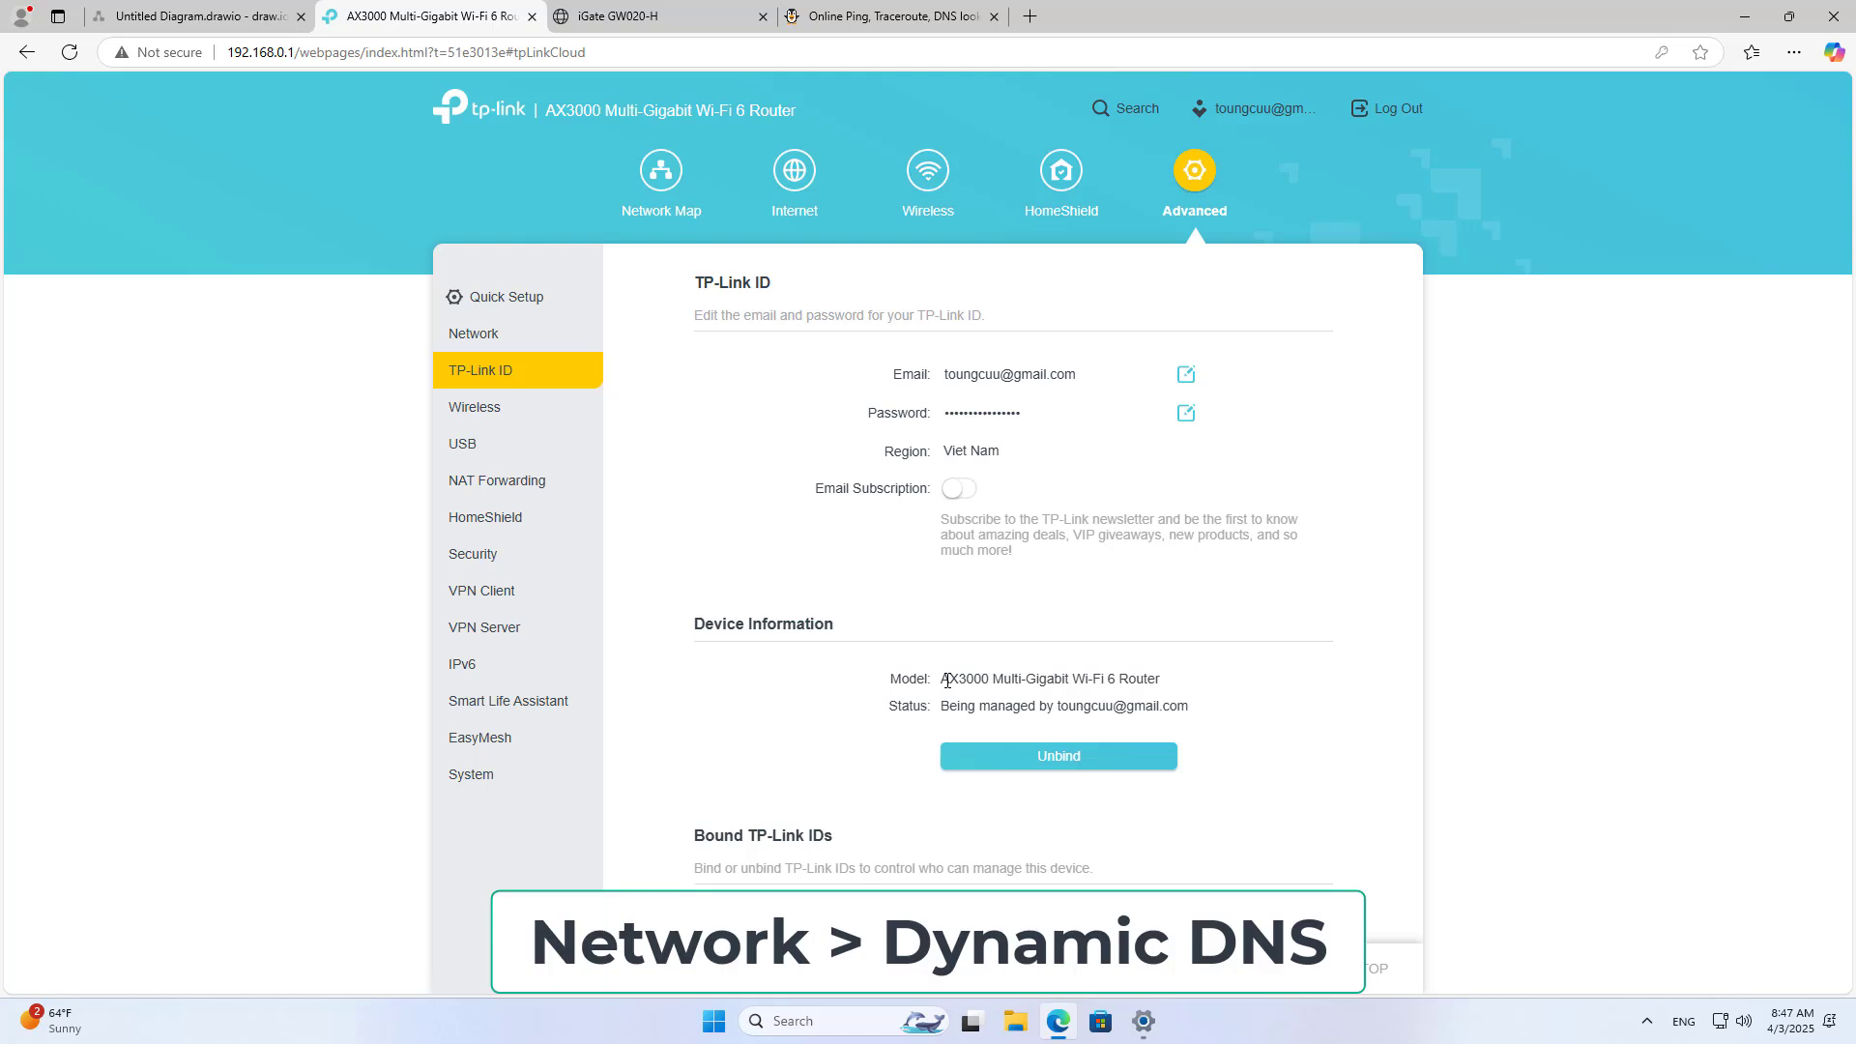
left_click_drag(946, 680, 1172, 683)
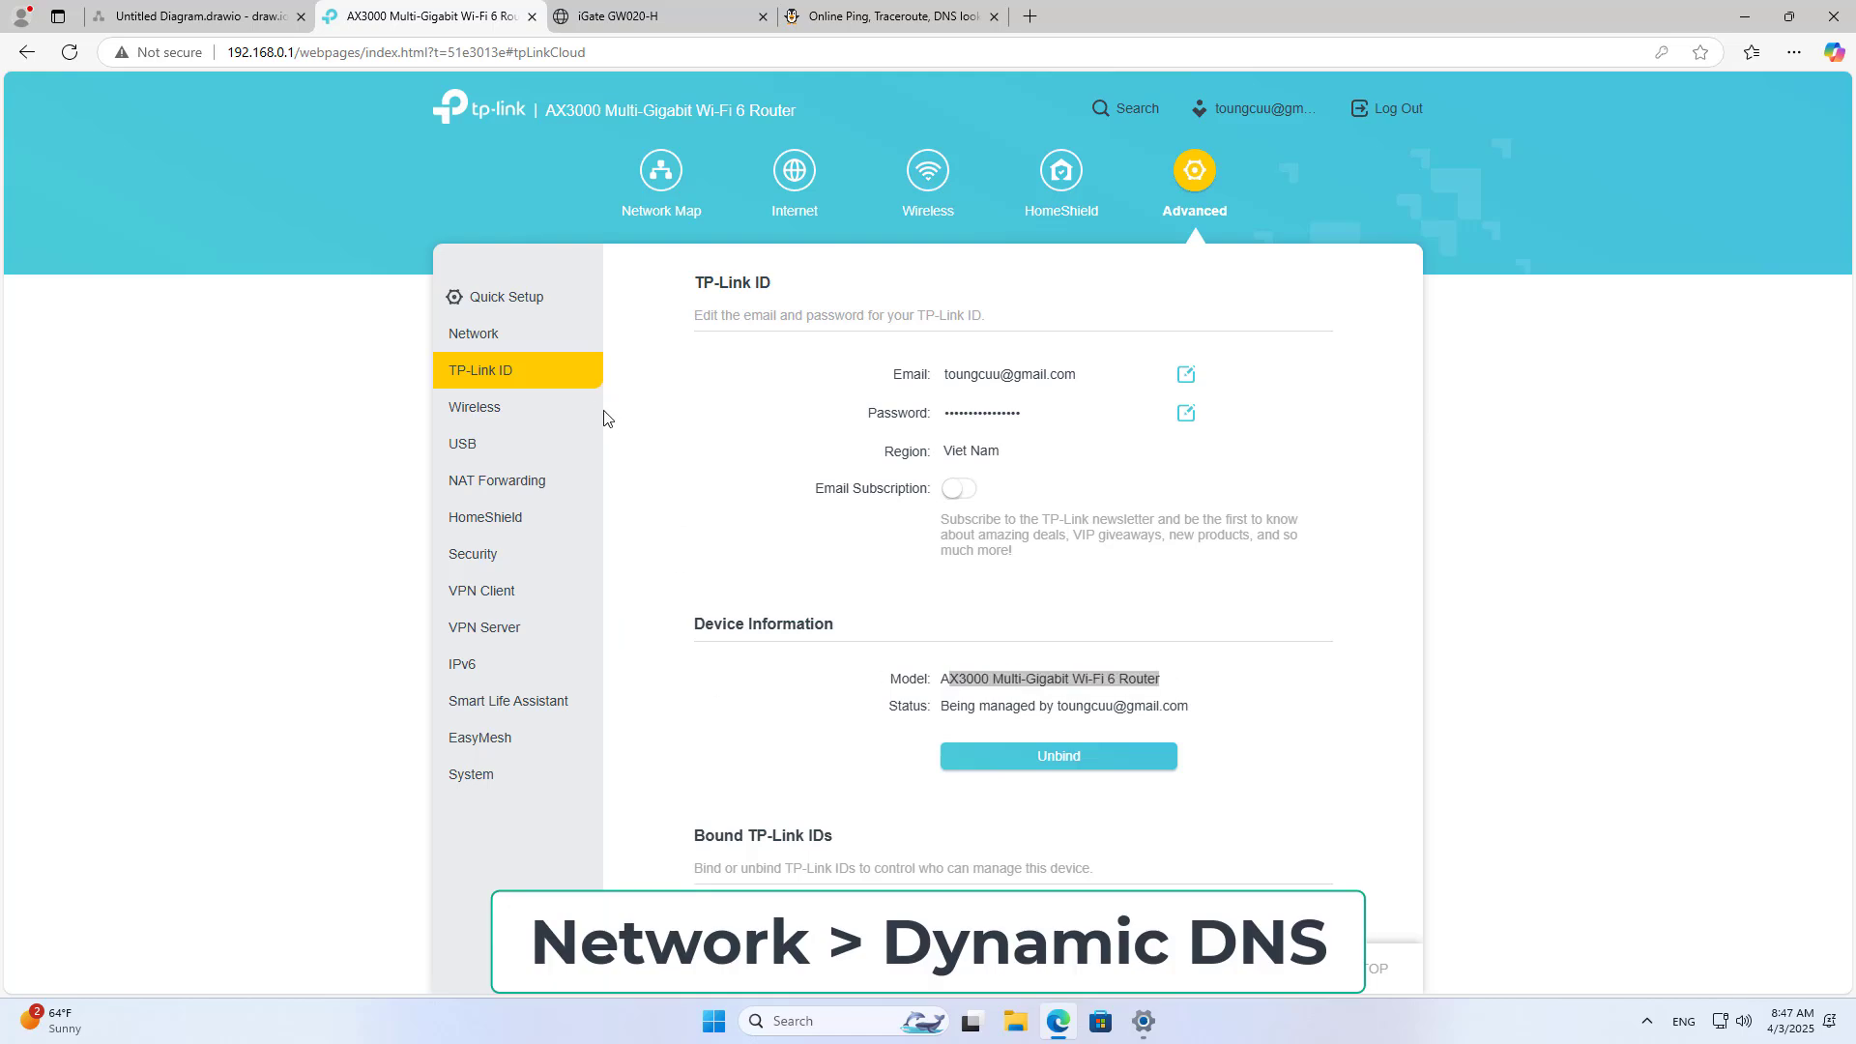
Step: Register the TP-Link DDNS domain netvn.tplinkdns.com under Network > Dynamic DNS
left_click(480, 334)
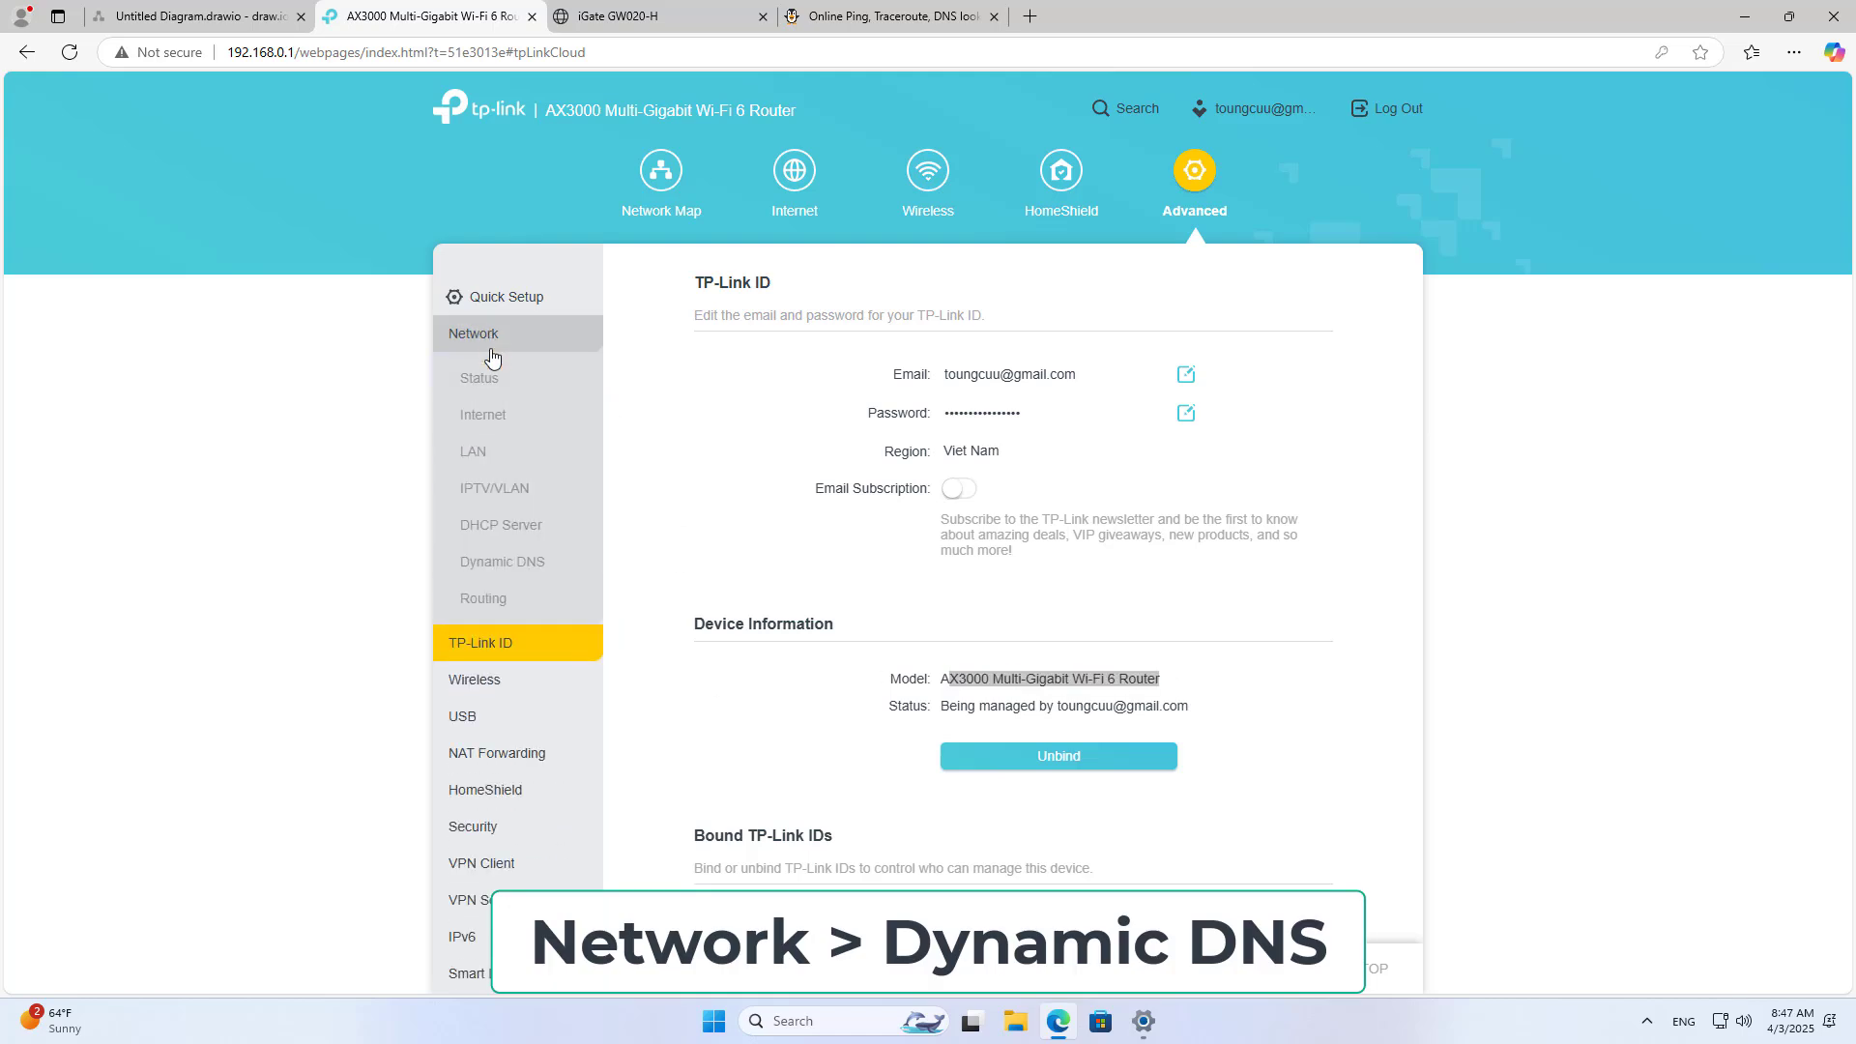
left_click(505, 576)
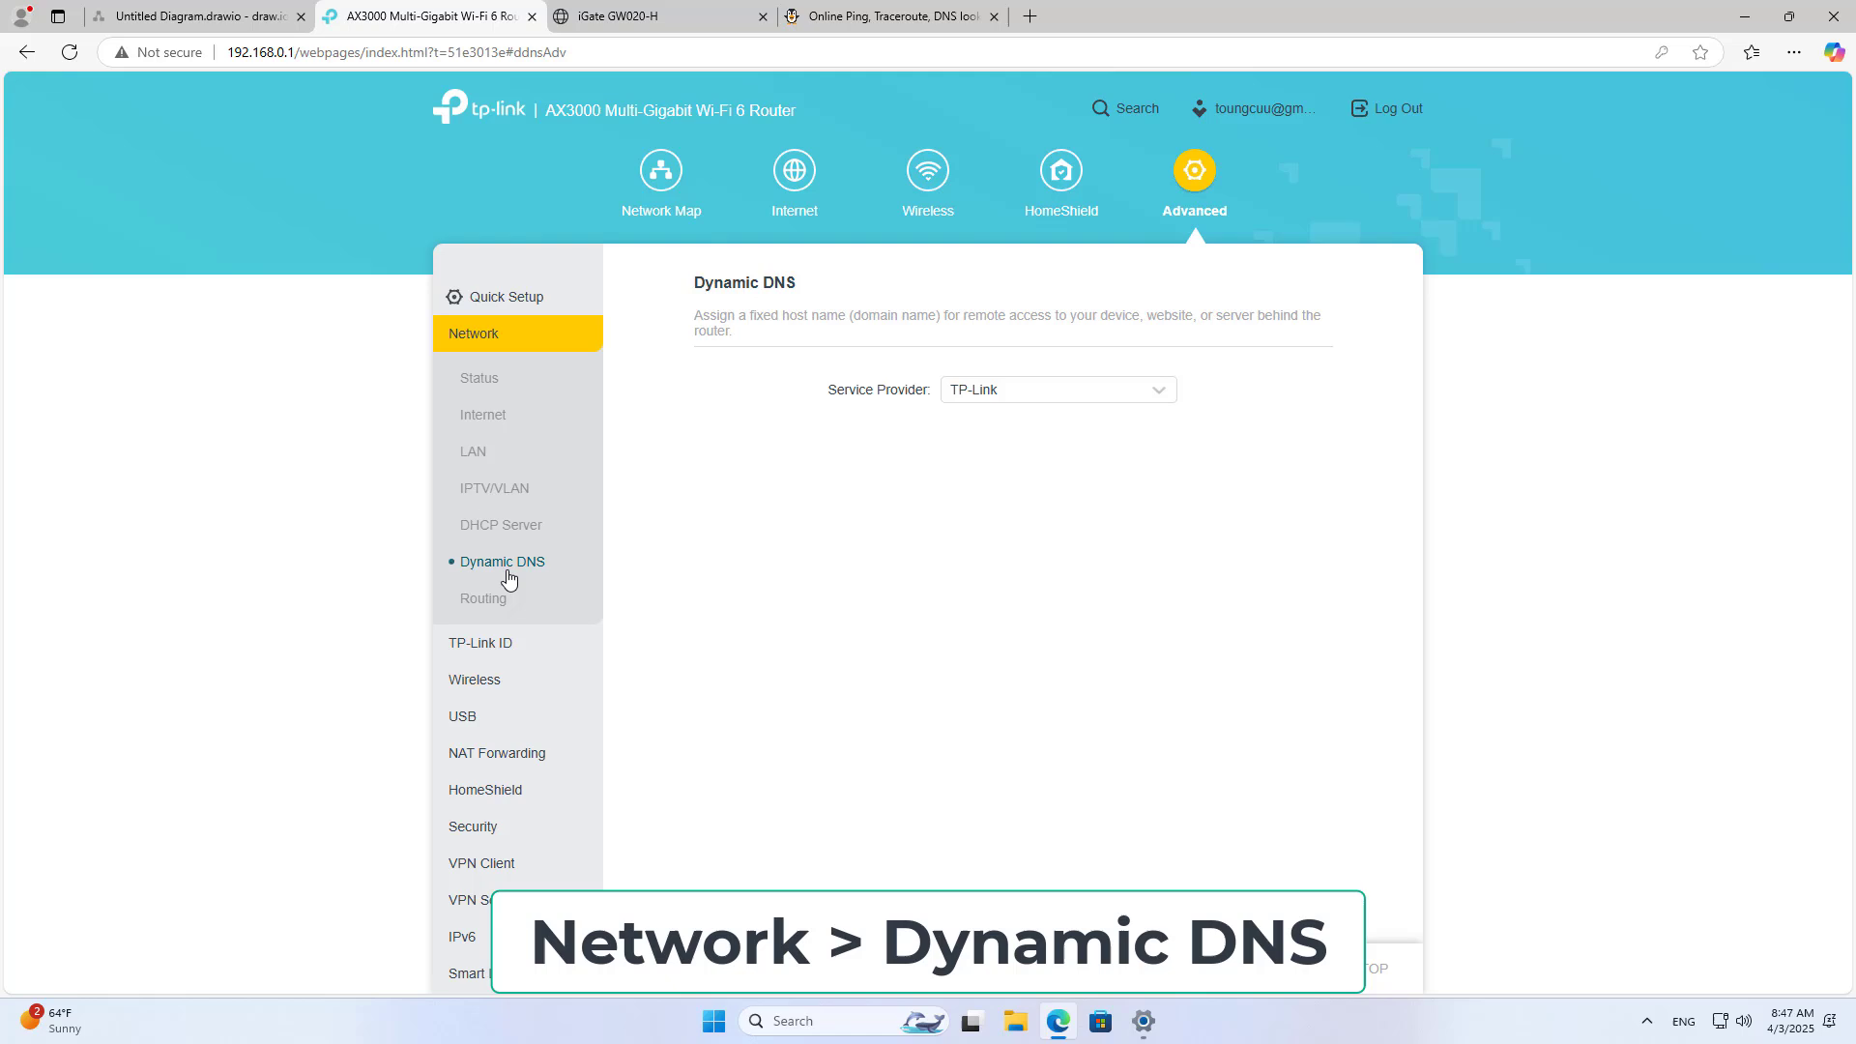
left_click(989, 396)
left_click(989, 431)
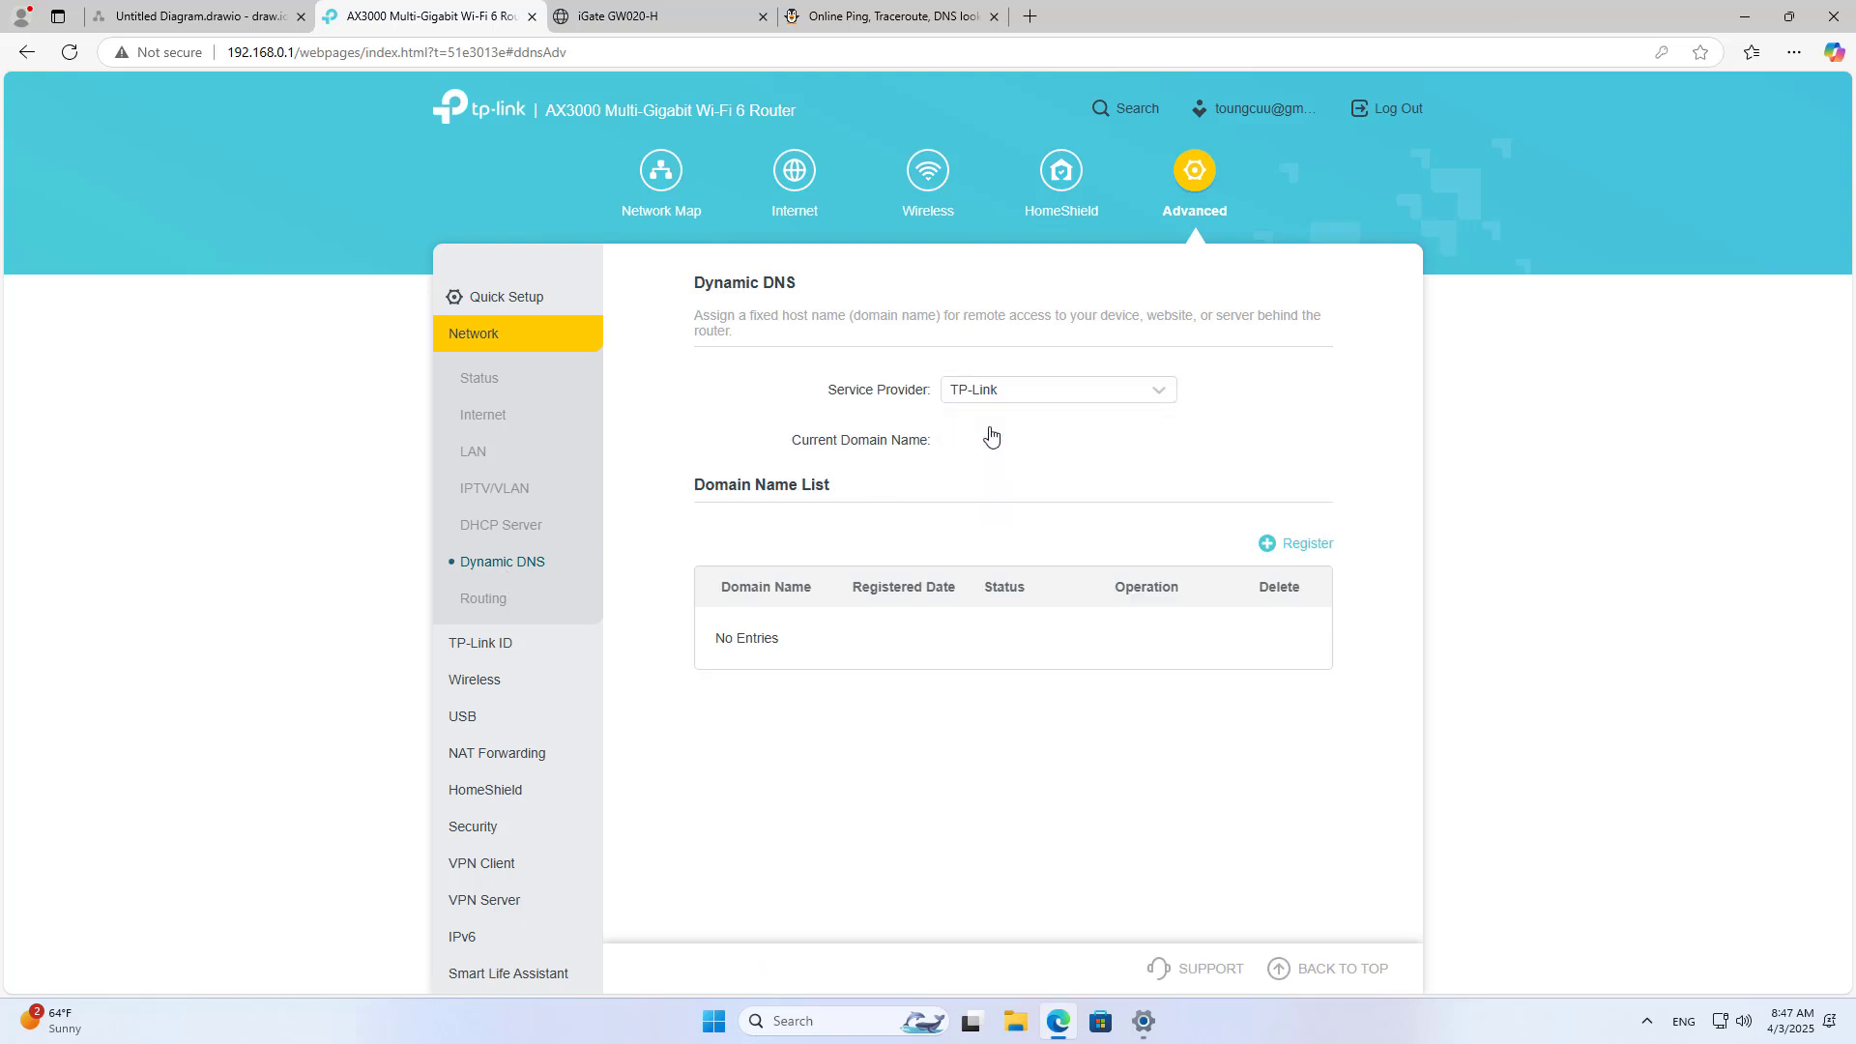
left_click(1307, 544)
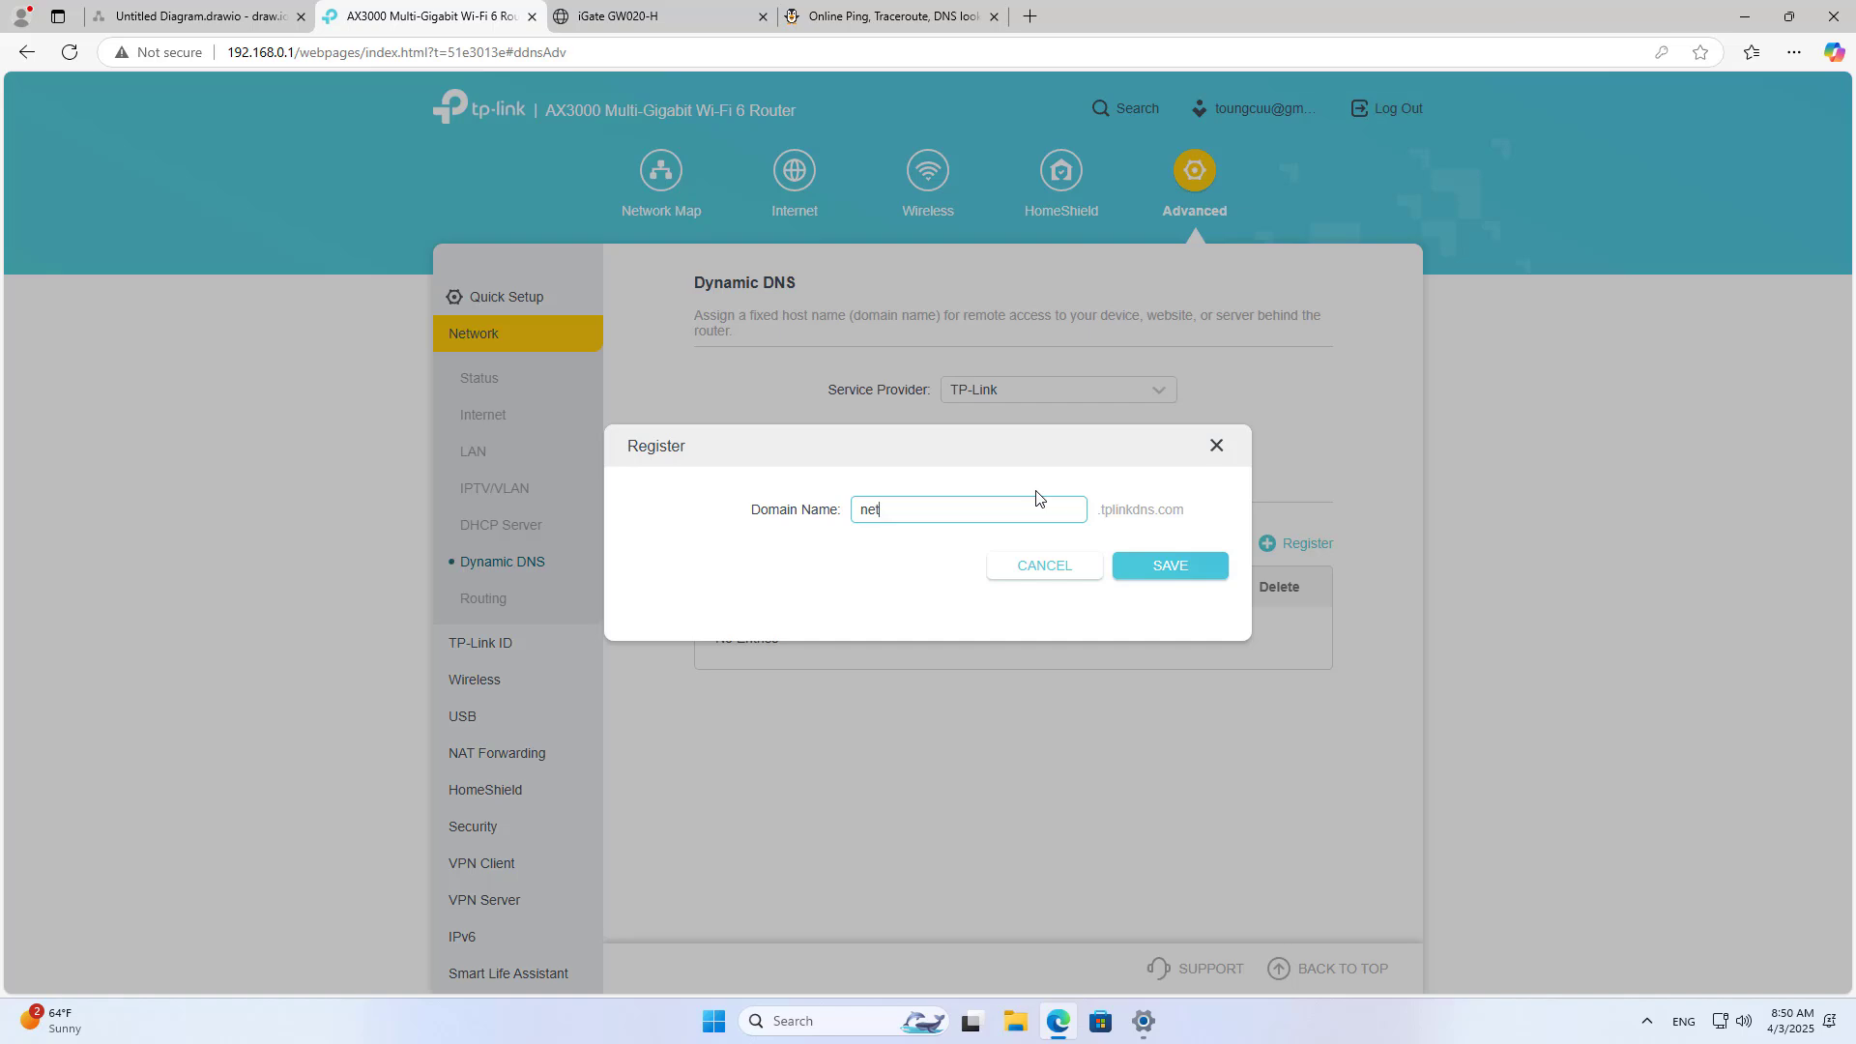
left_click(1150, 570)
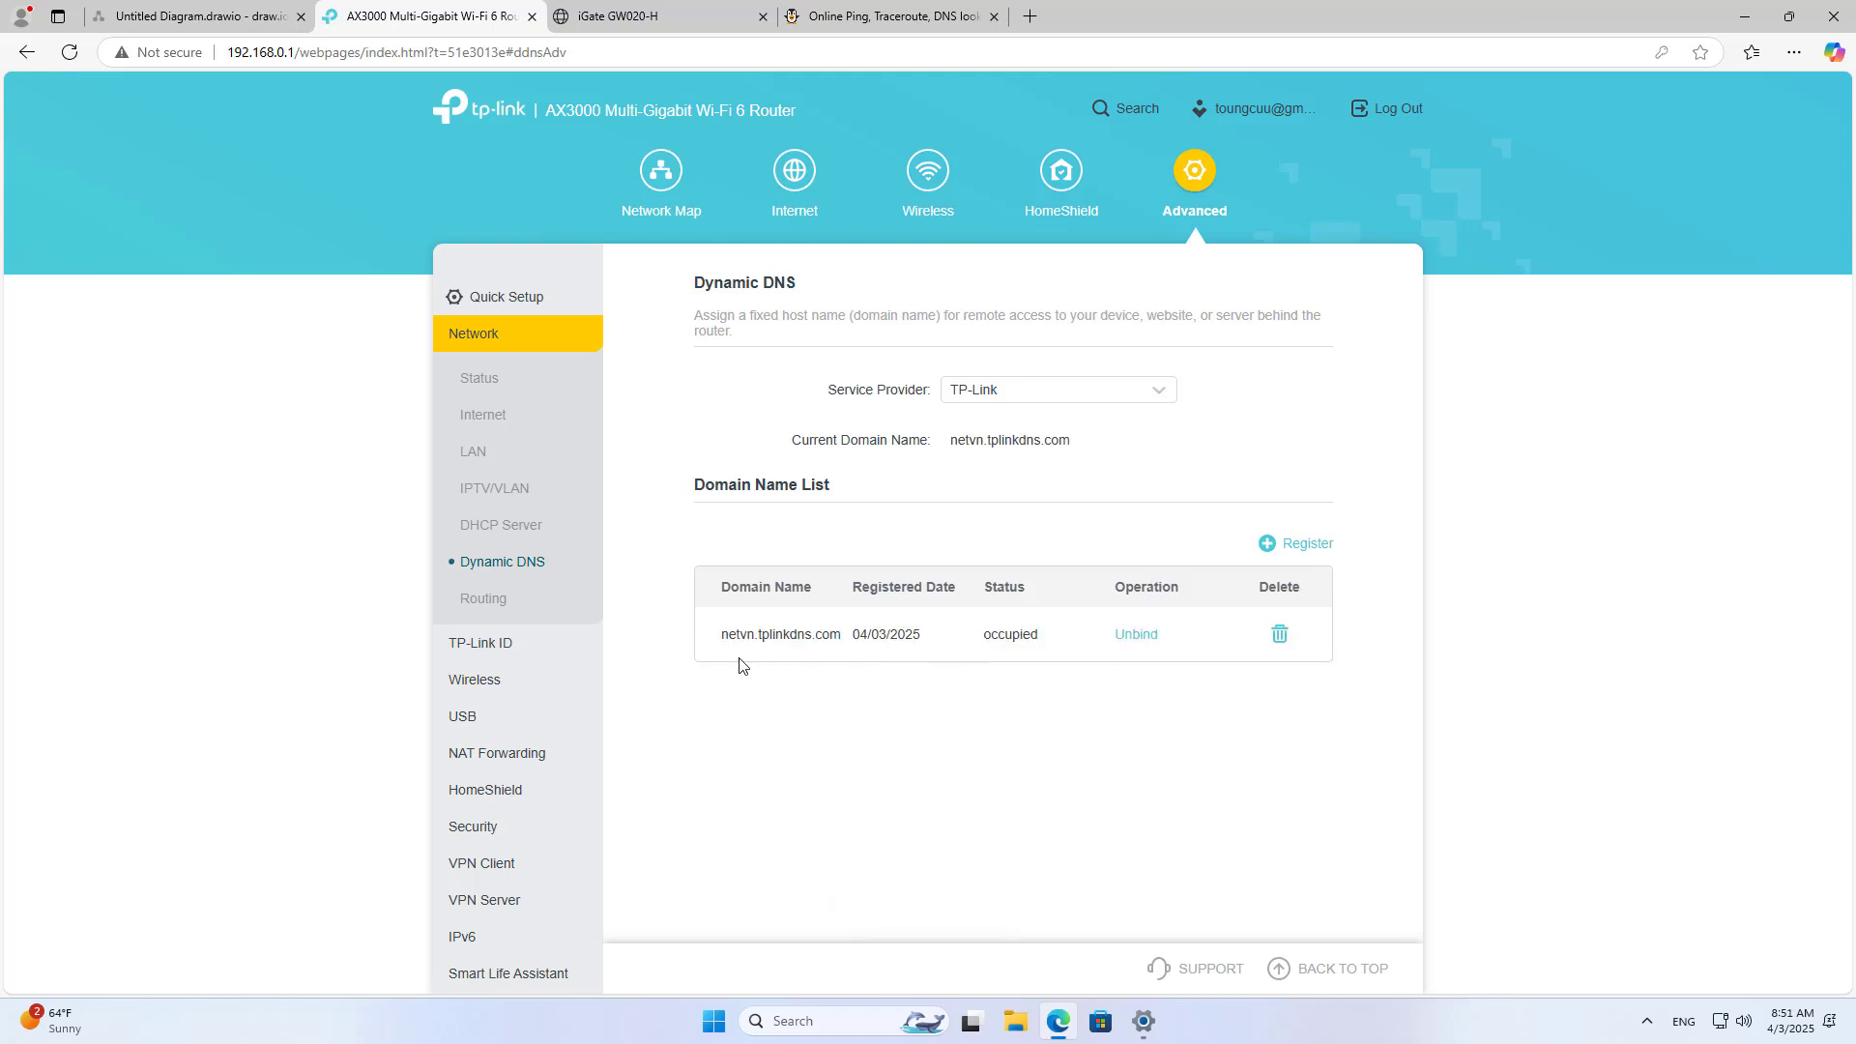
left_click_drag(724, 635, 839, 635)
Step: Select the DDNS label above the PPTP server in draw.io, then minimize the browser
left_click(193, 17)
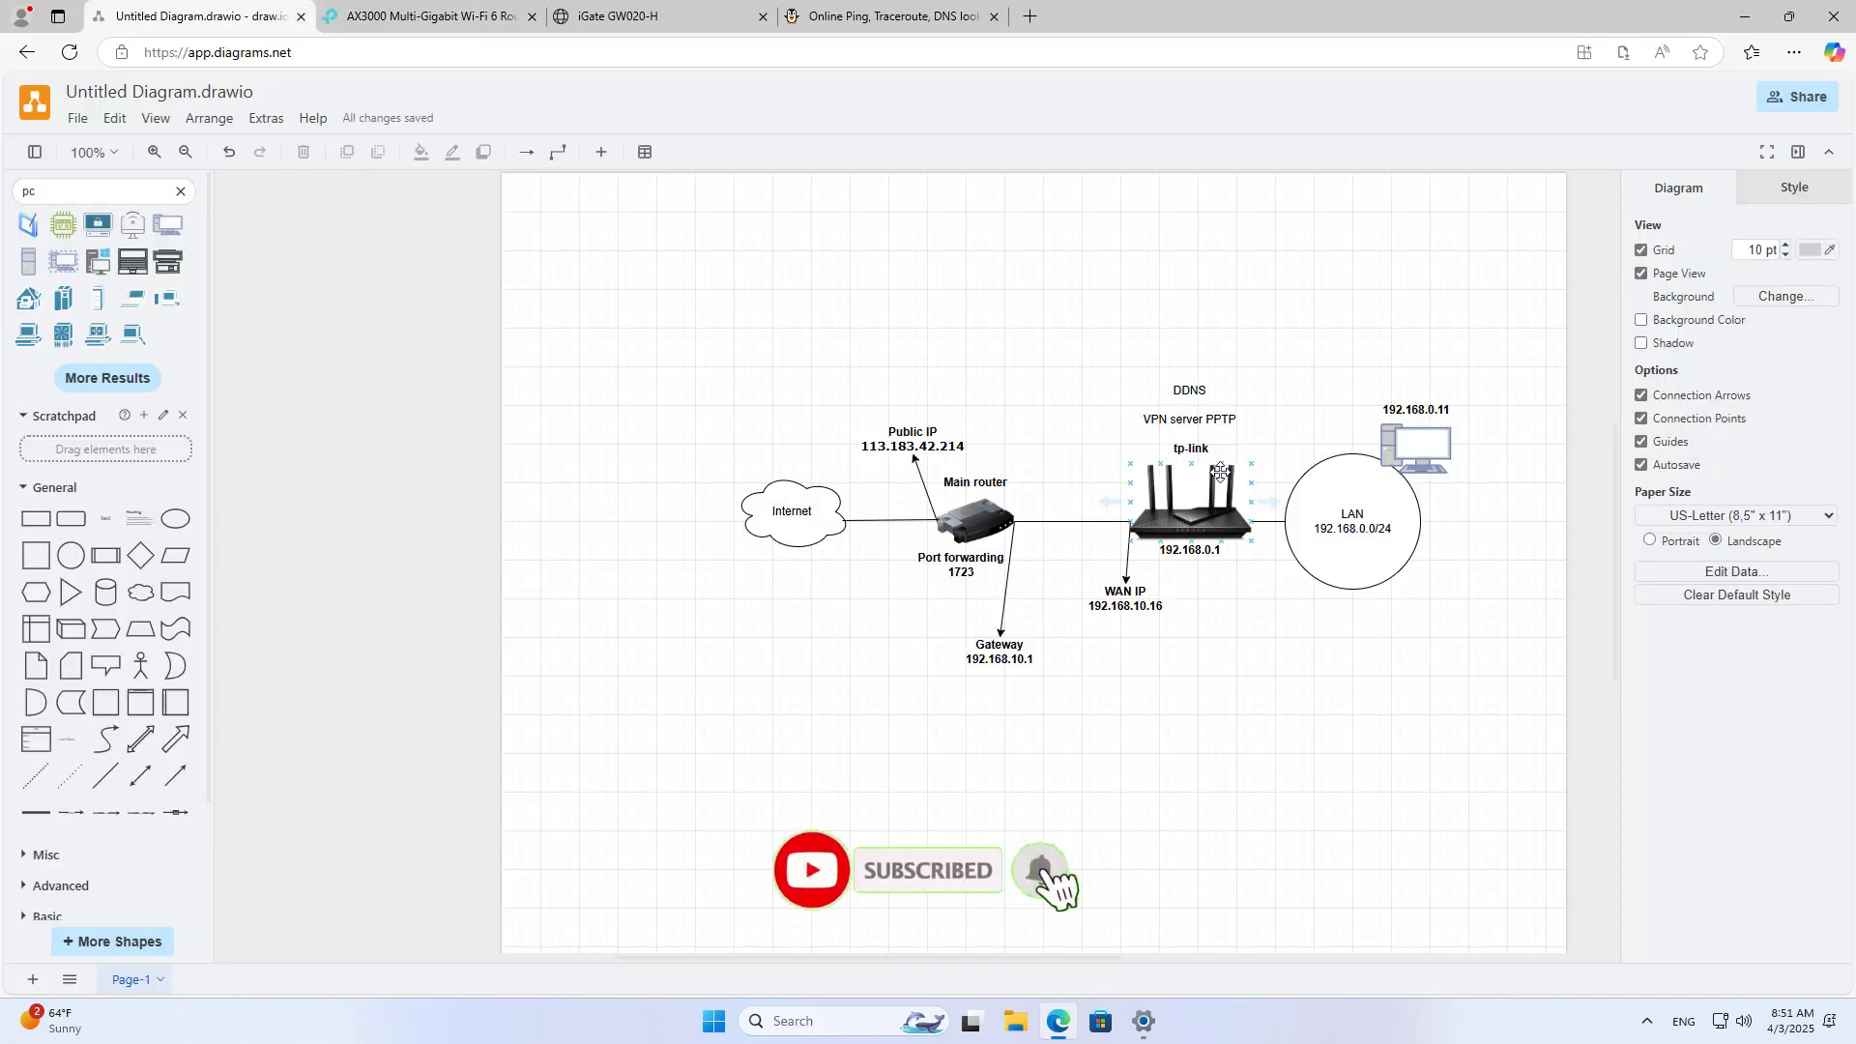
left_click(1199, 392)
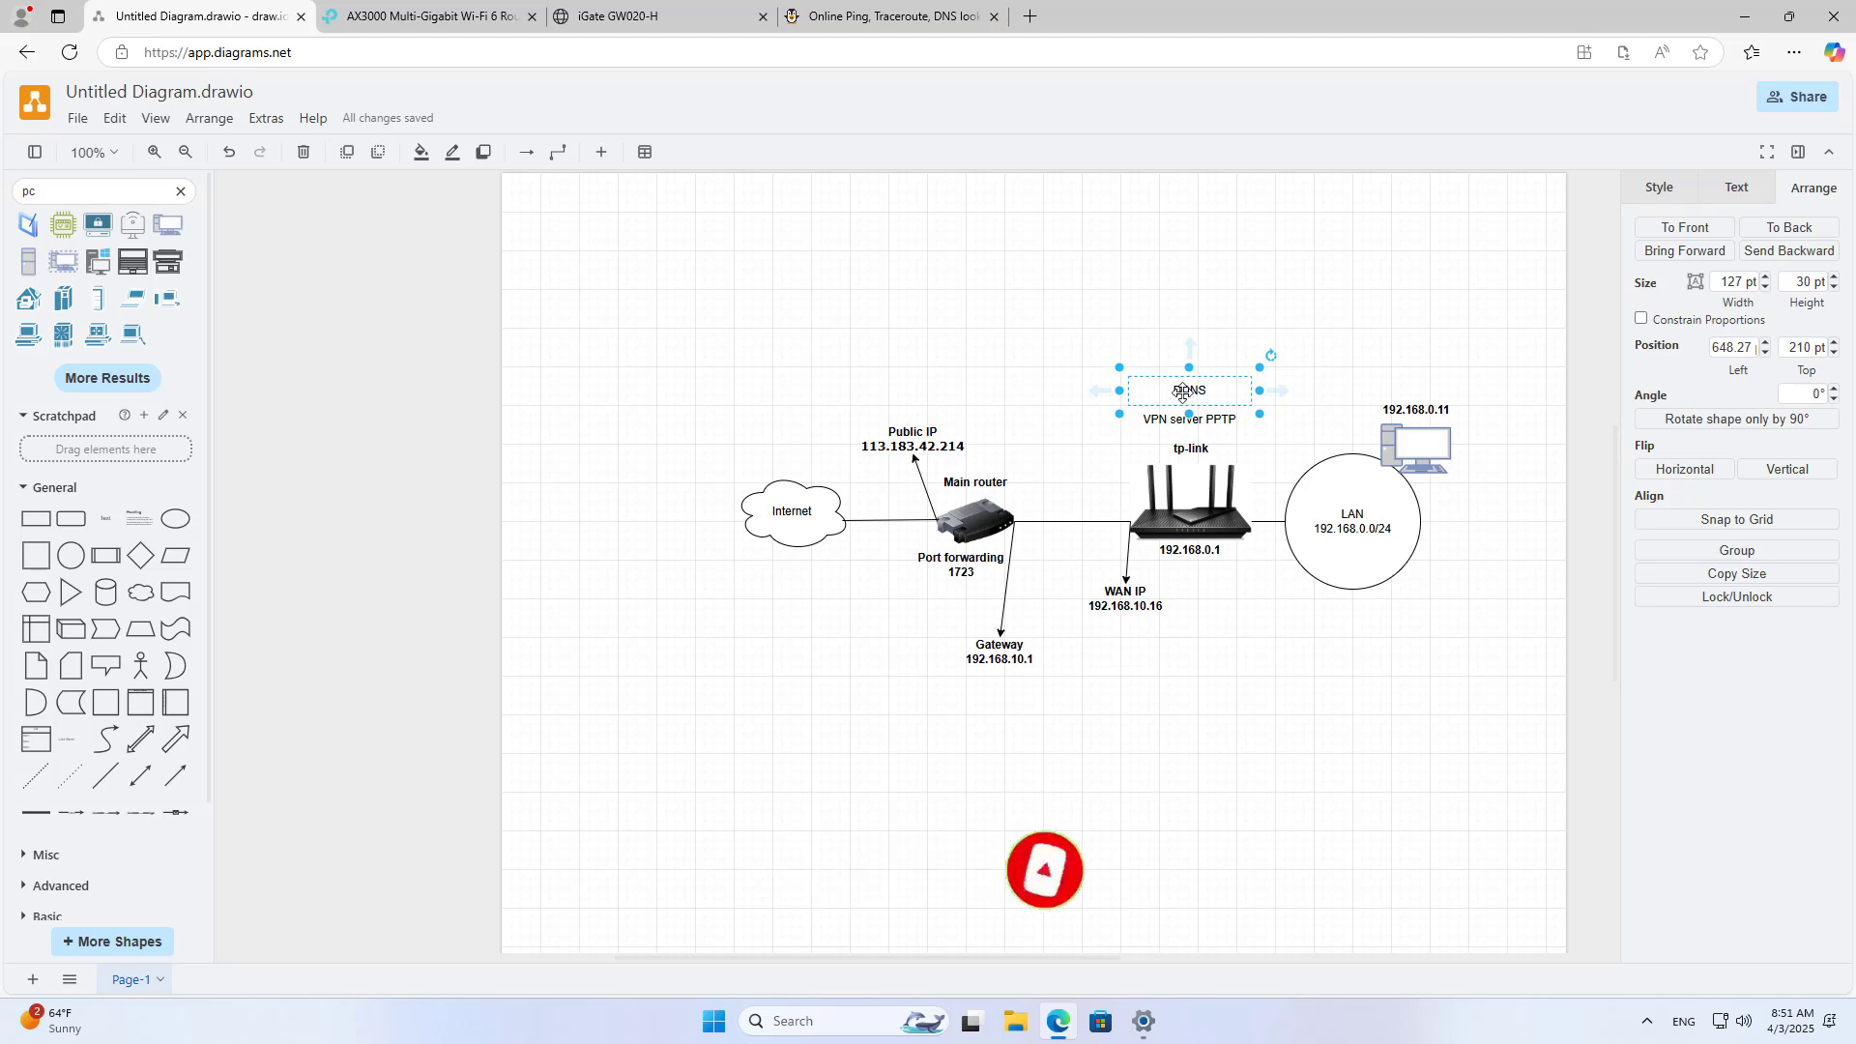
left_click(1745, 17)
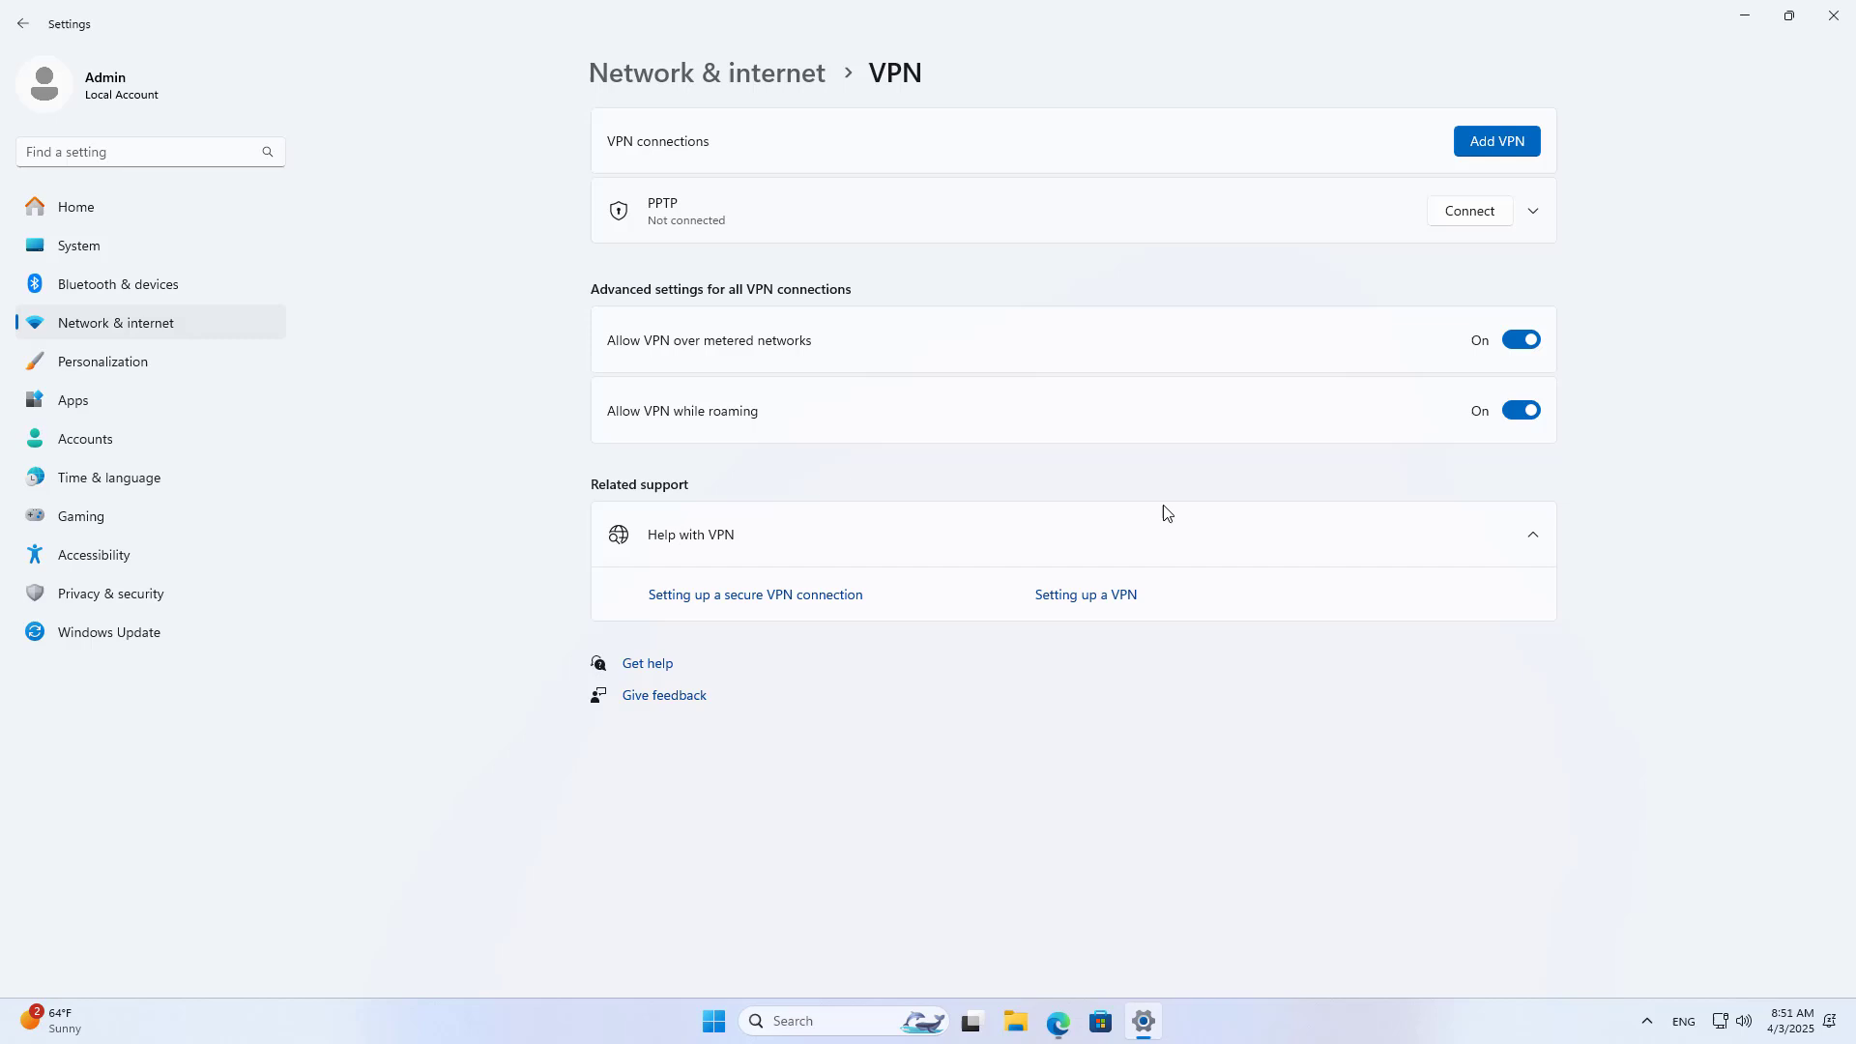
Step: Change the PPTP connection's server address to netvn.tplinkdns.com and confirm the properties
left_click(1534, 215)
left_click(1383, 271)
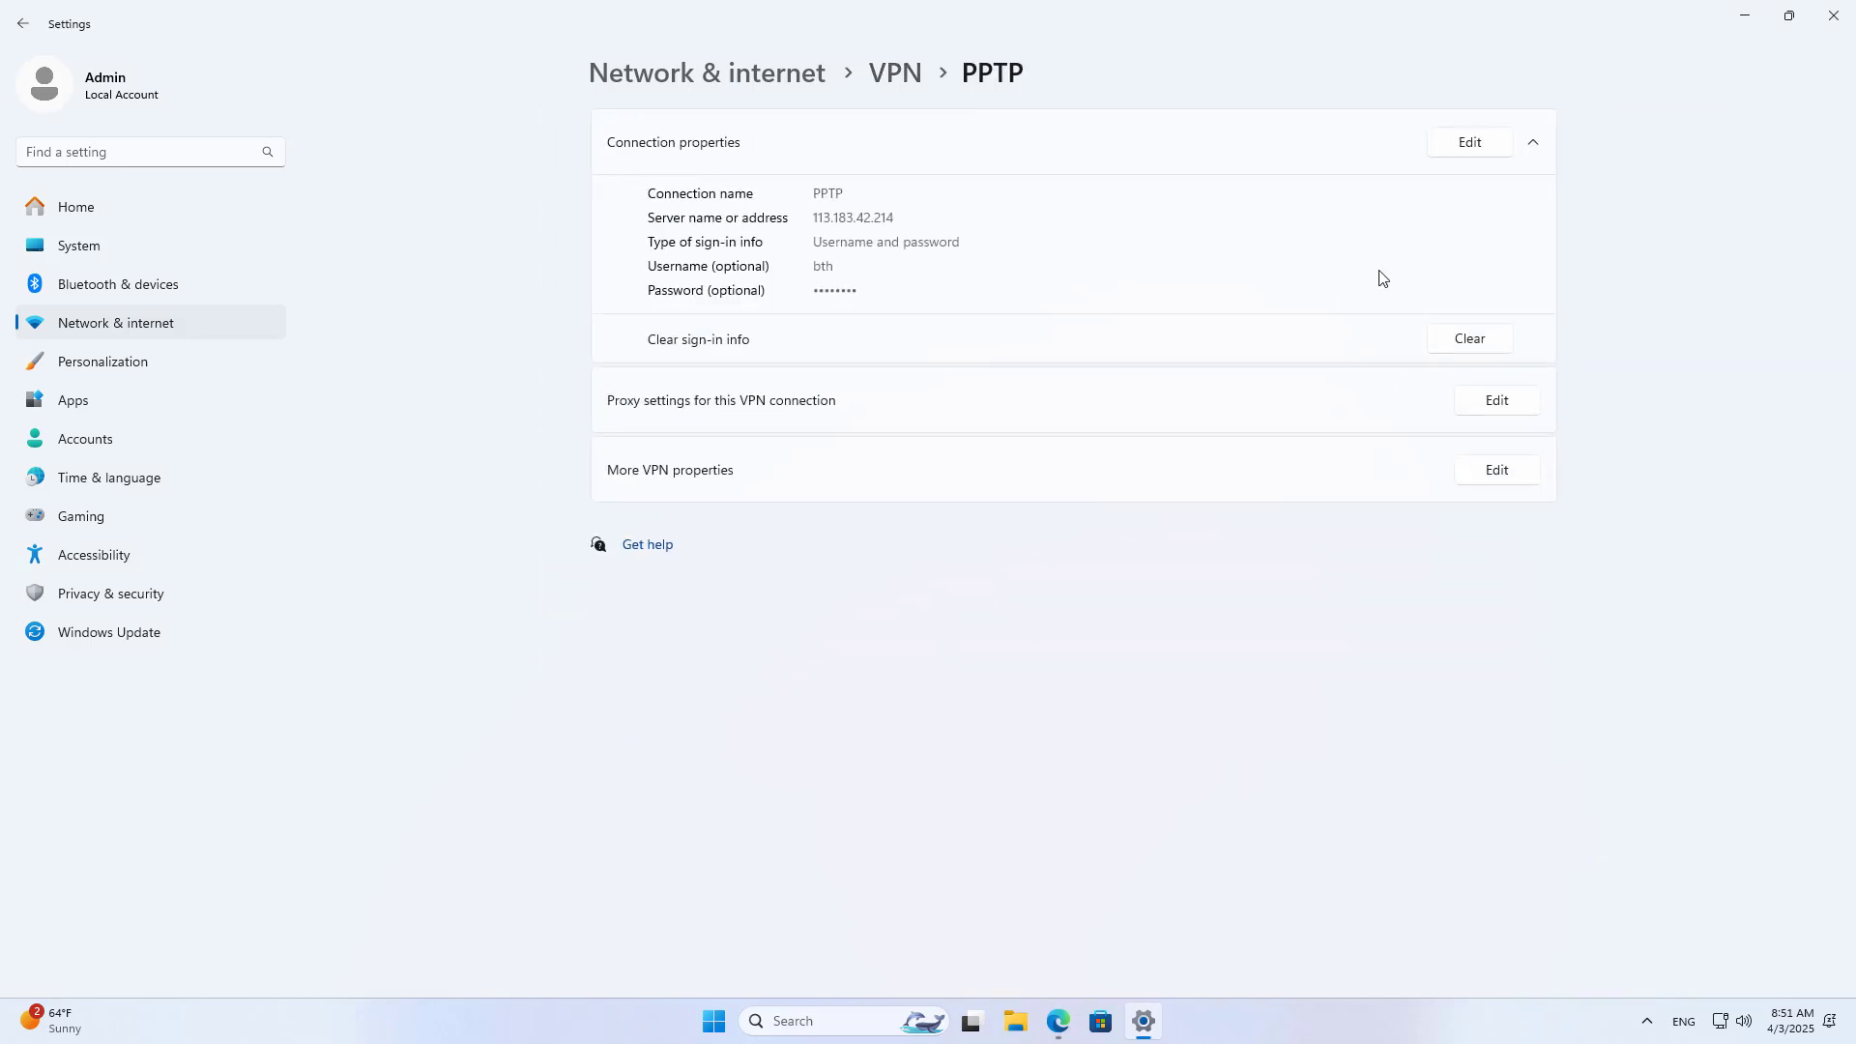
left_click(1492, 471)
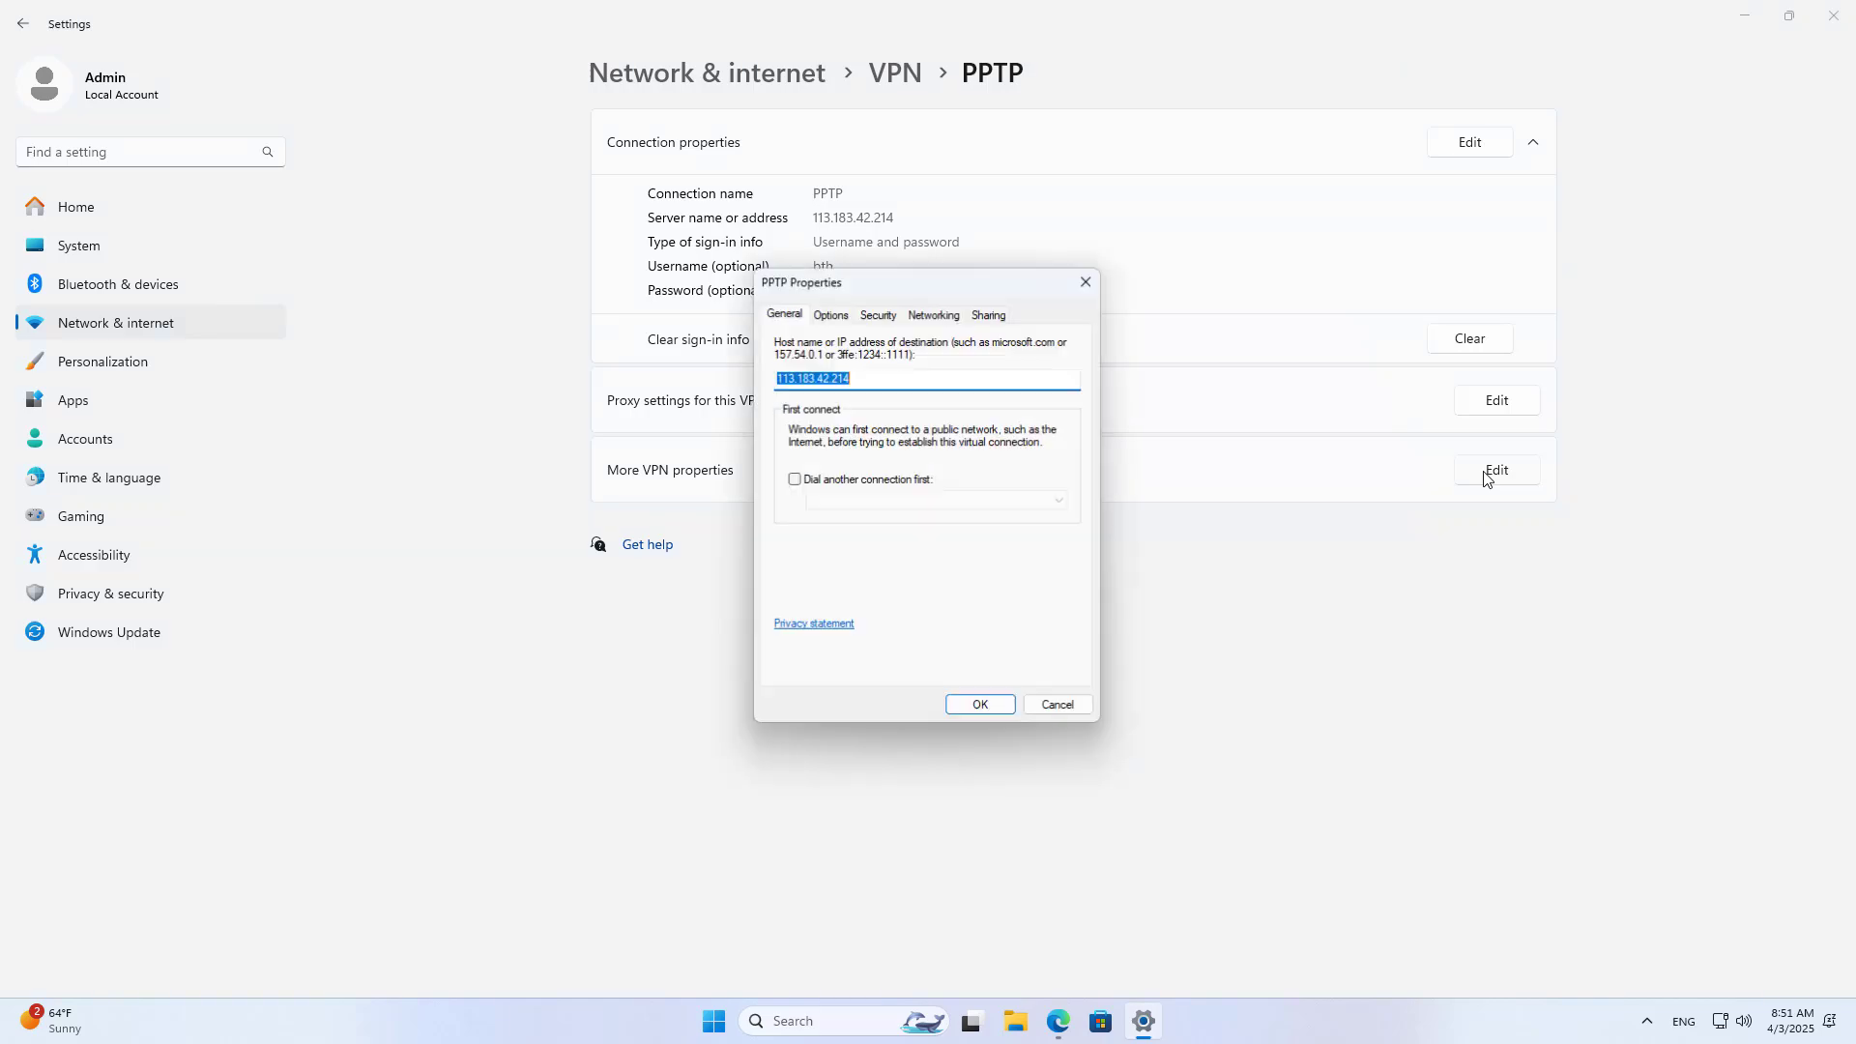
type("netvn.tplinkdns.com")
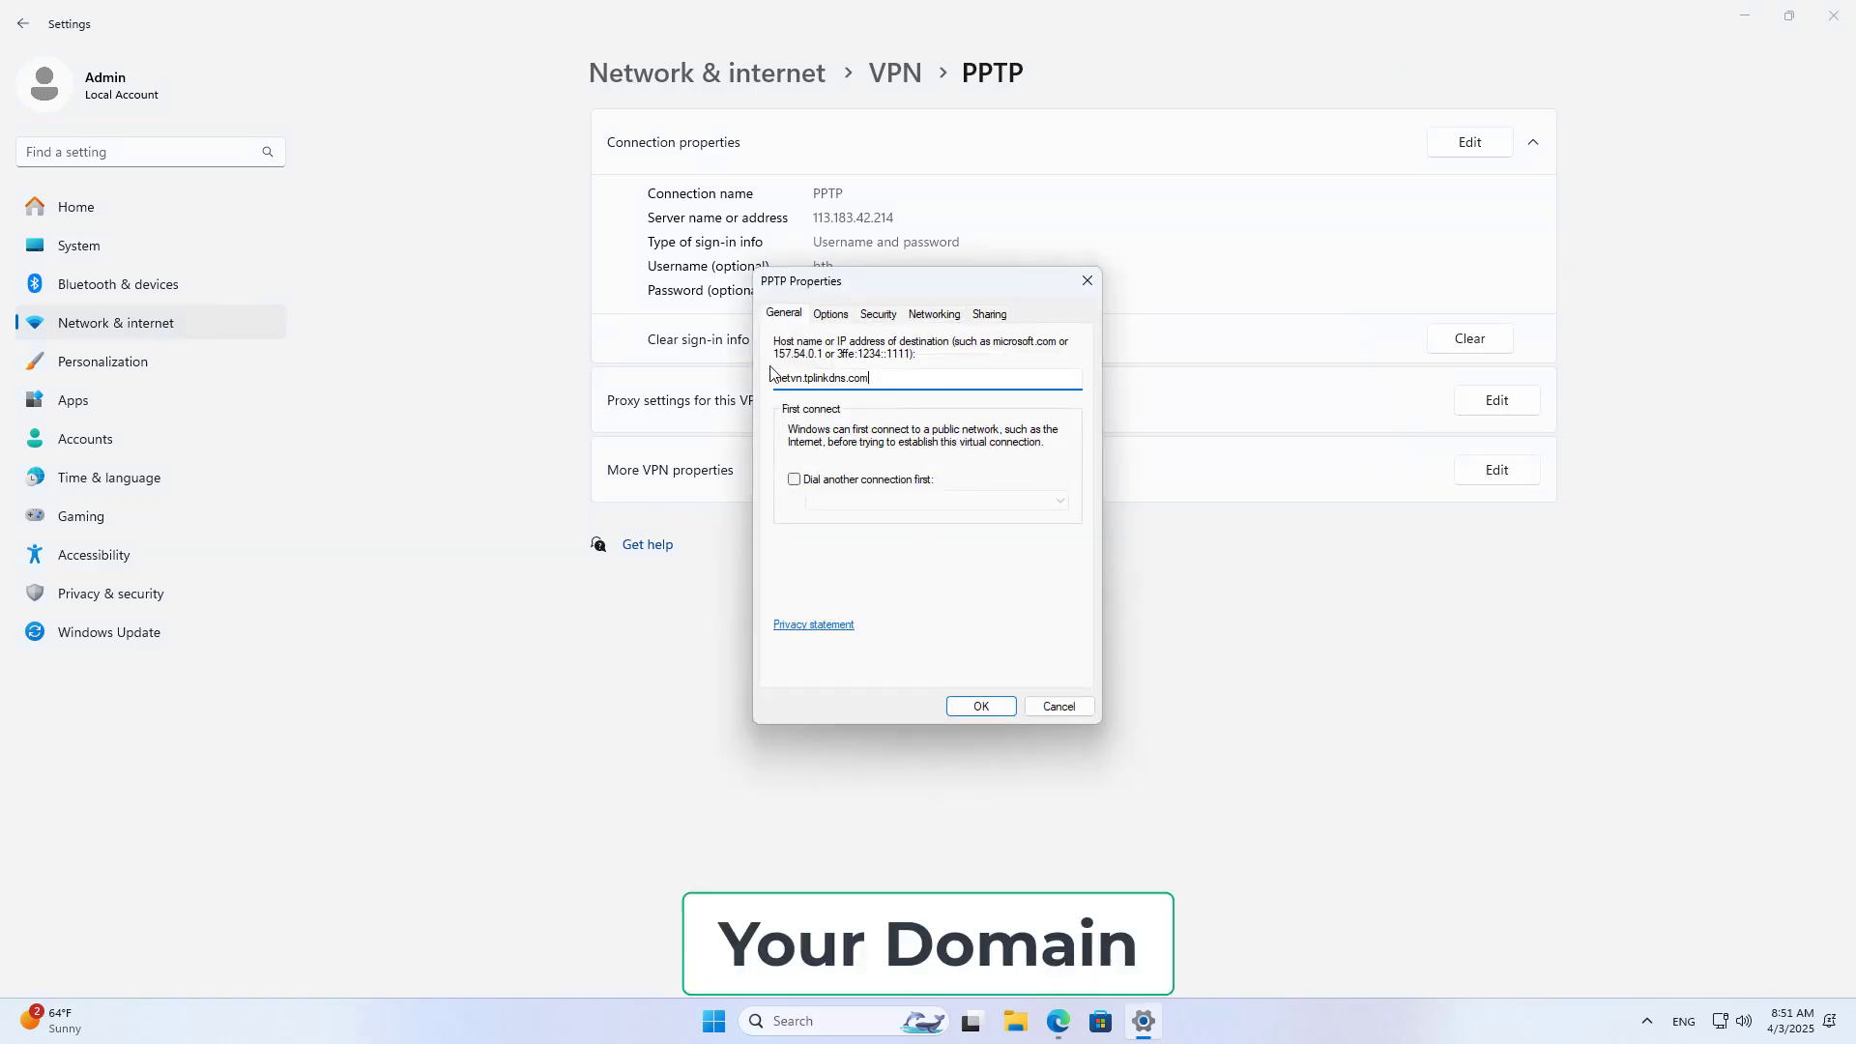
key("ctrl+a")
left_click(1058, 1022)
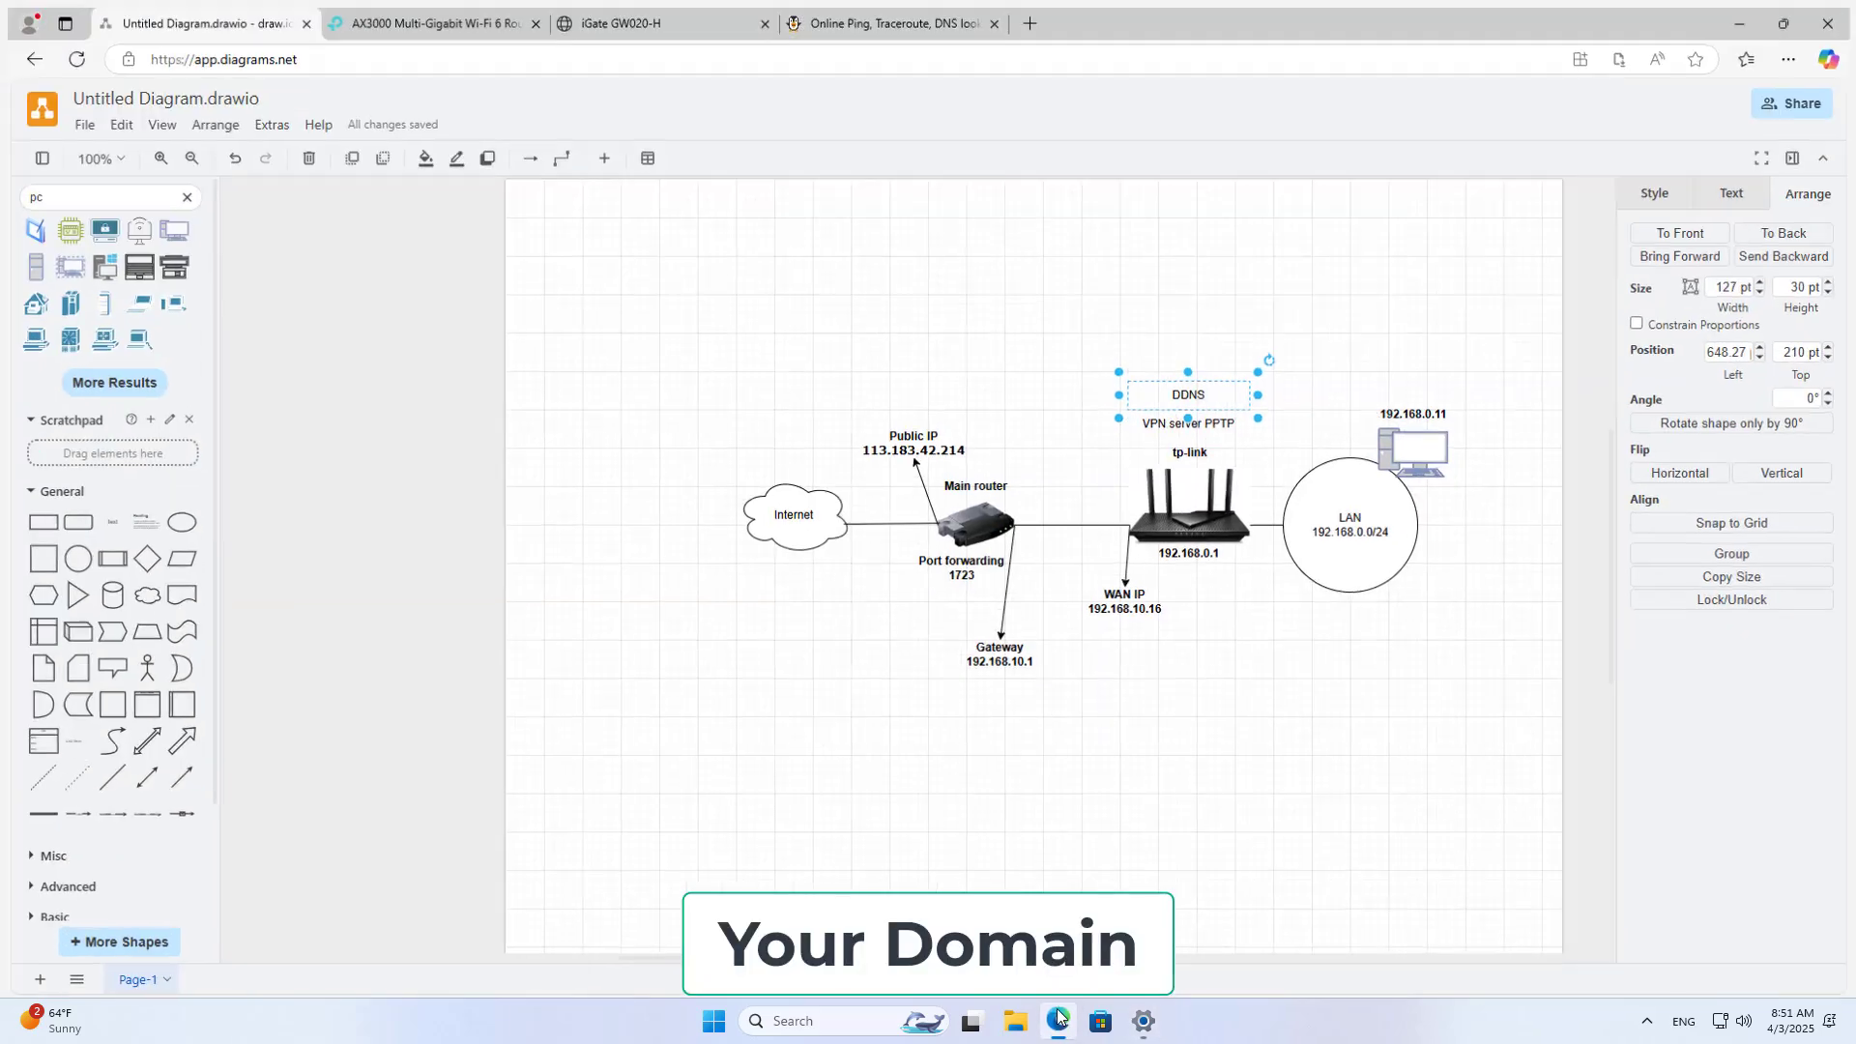
left_click(435, 16)
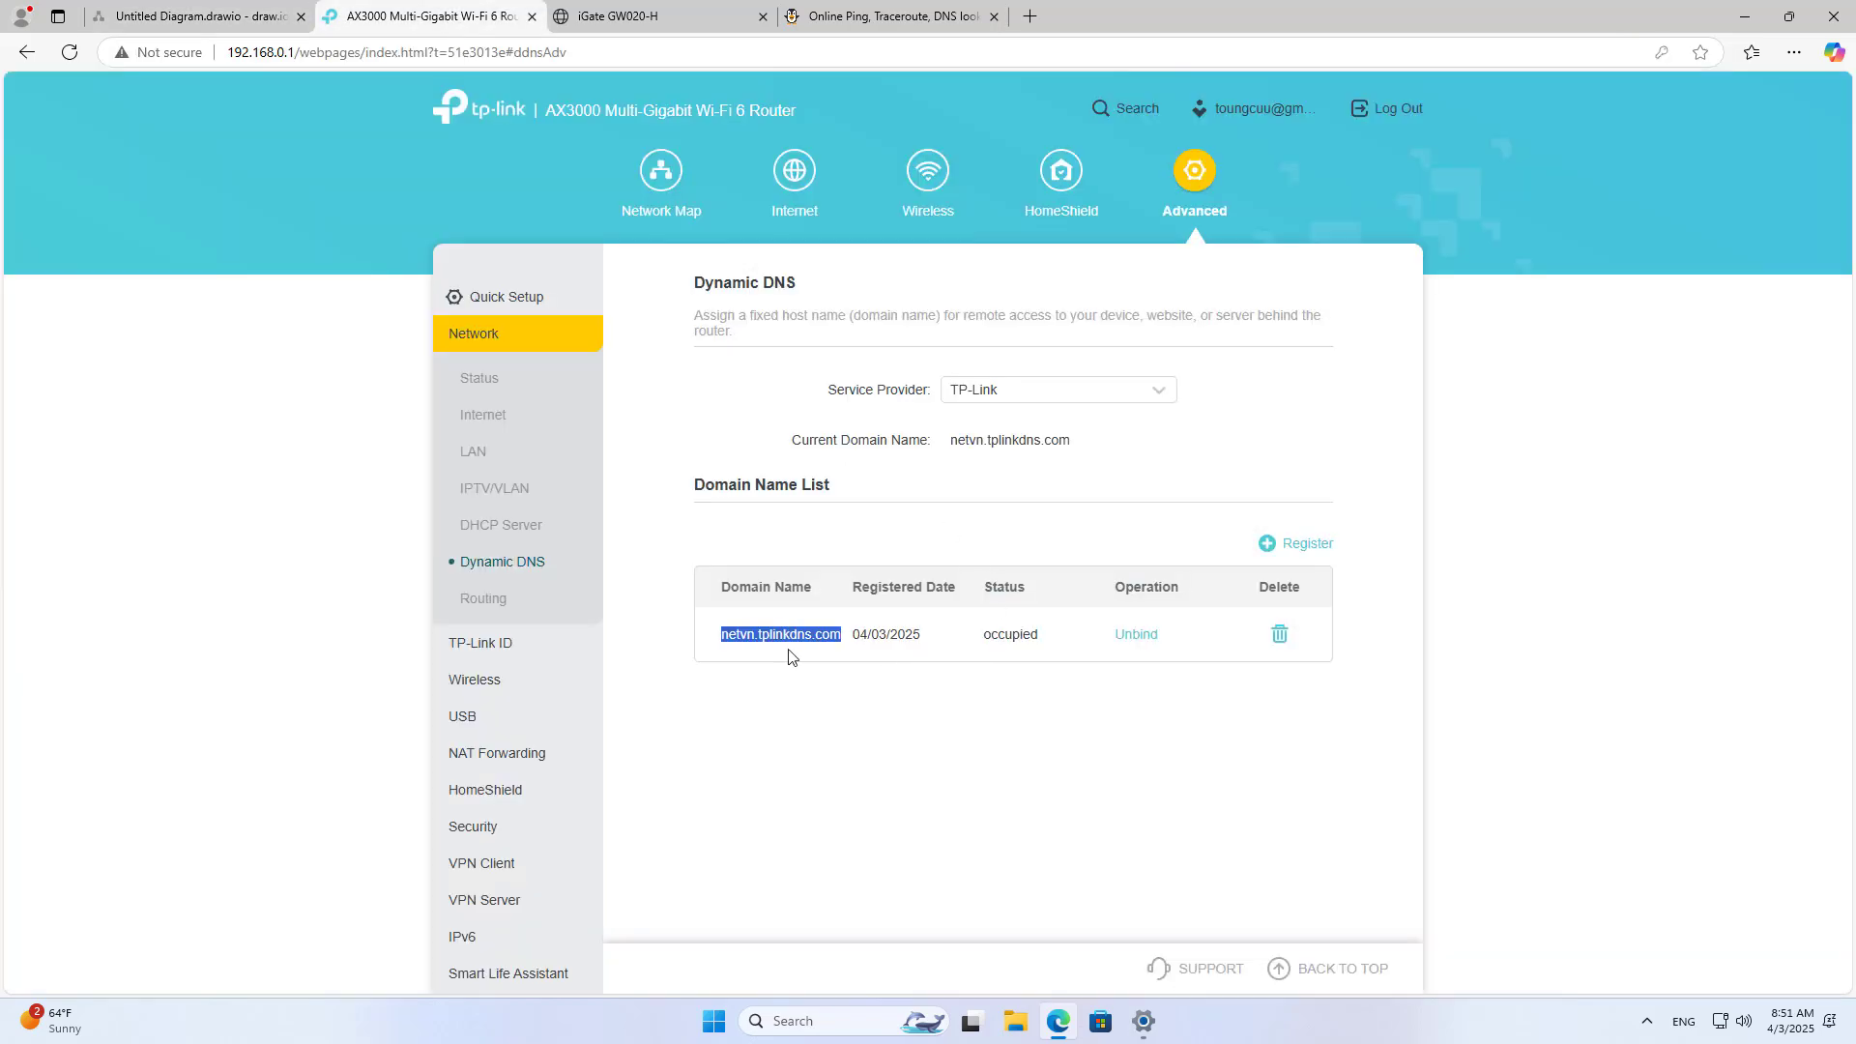
left_click(1143, 1021)
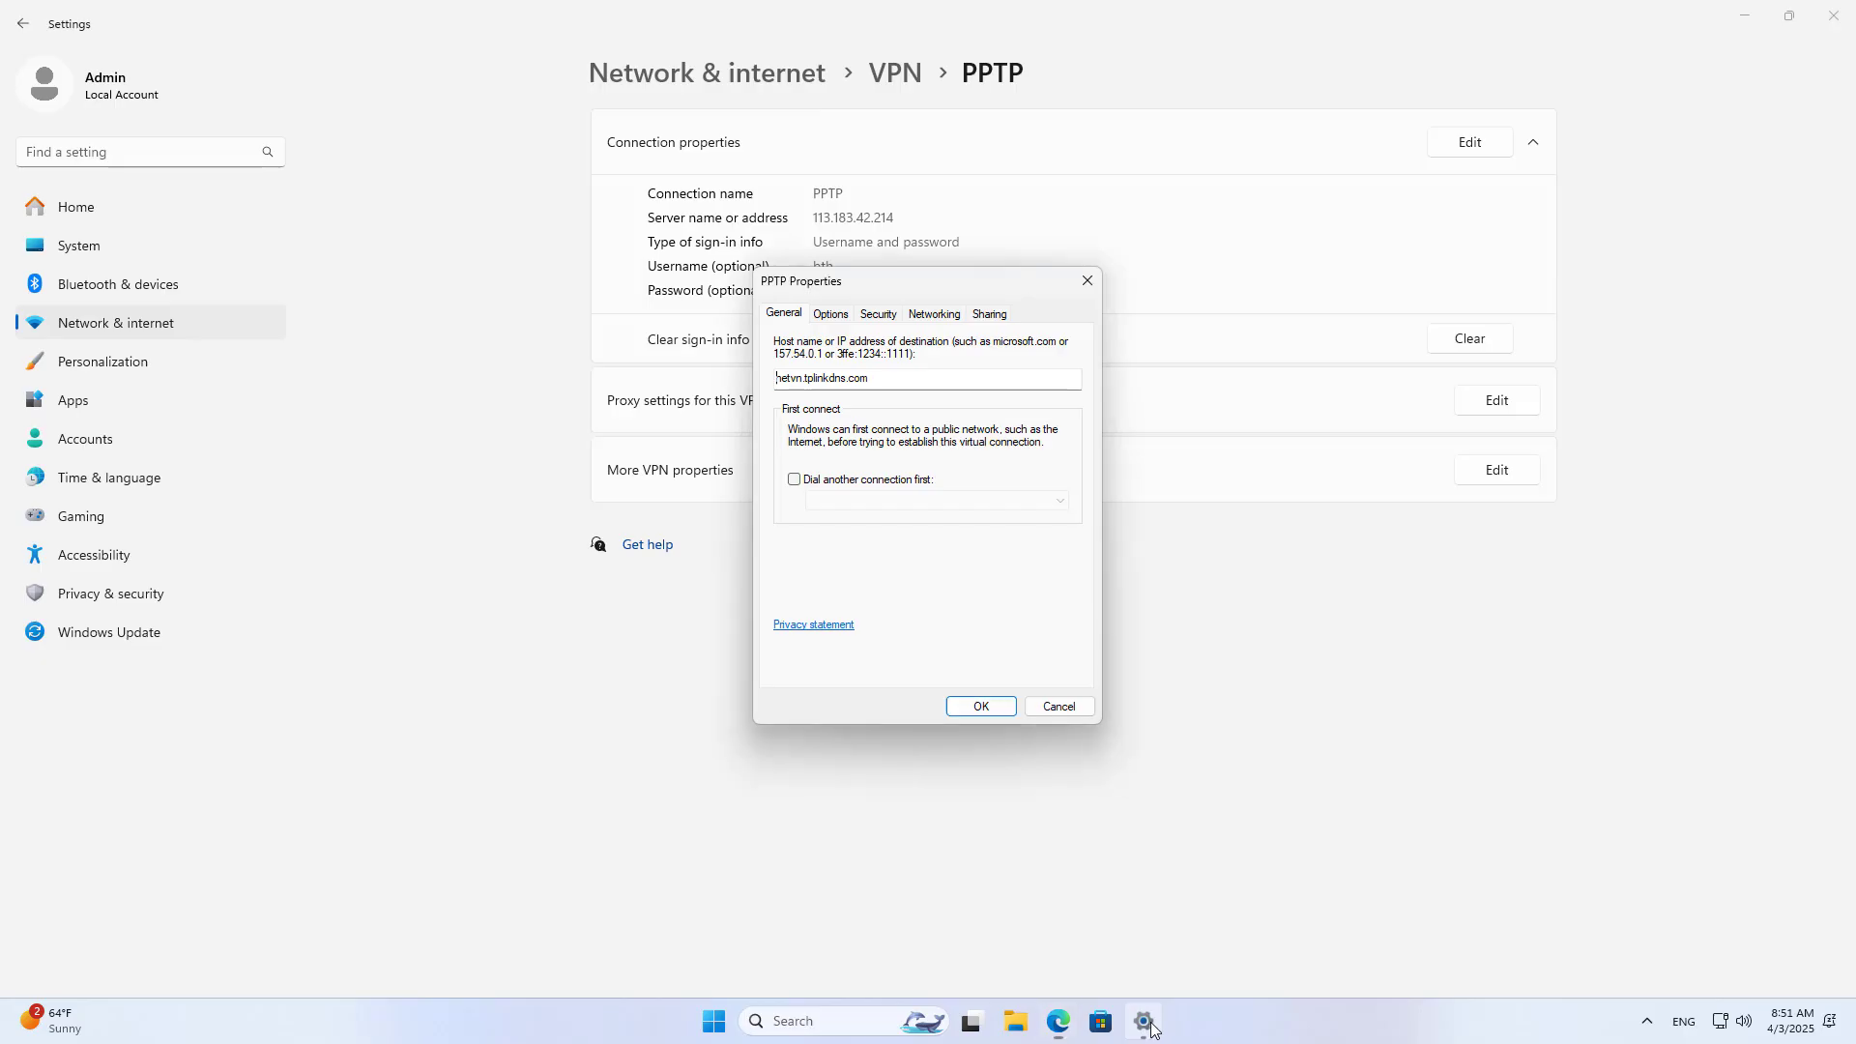
left_click(1001, 711)
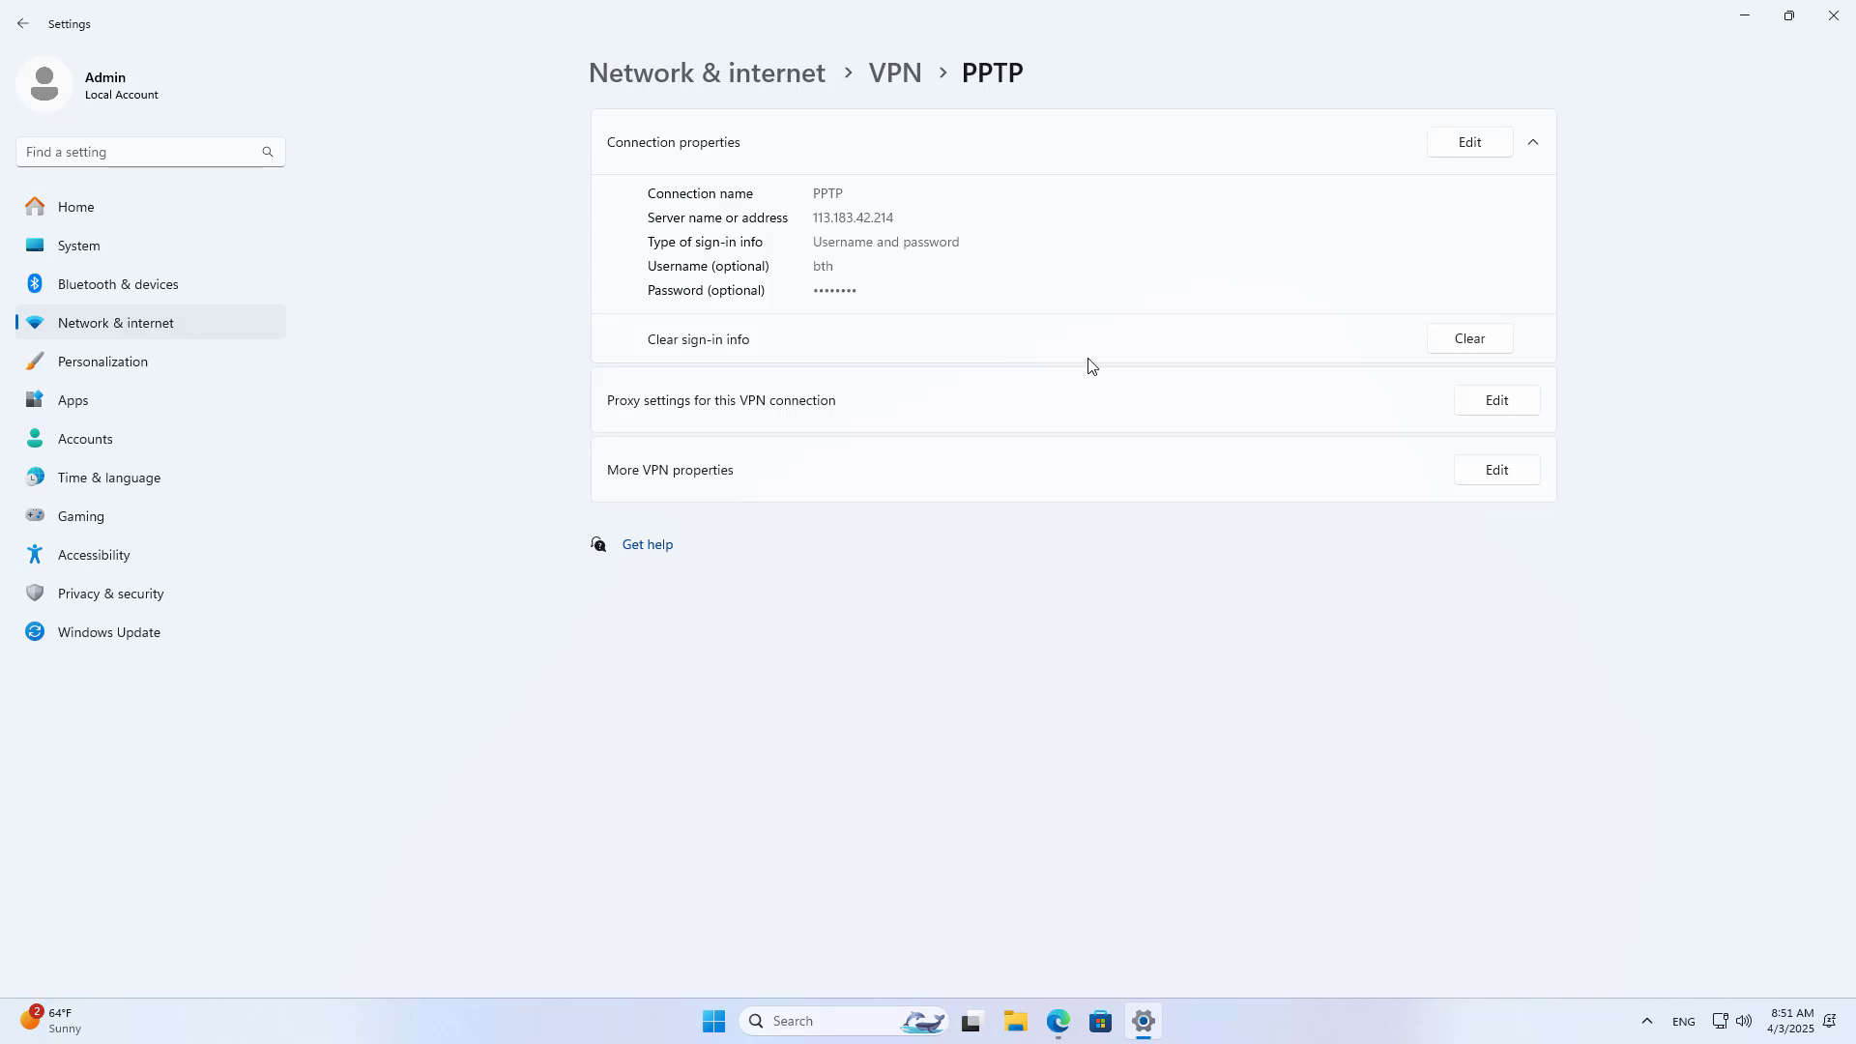
Step: Verify the PPTP connection's new server in its properties, then minimize Settings
left_click(899, 89)
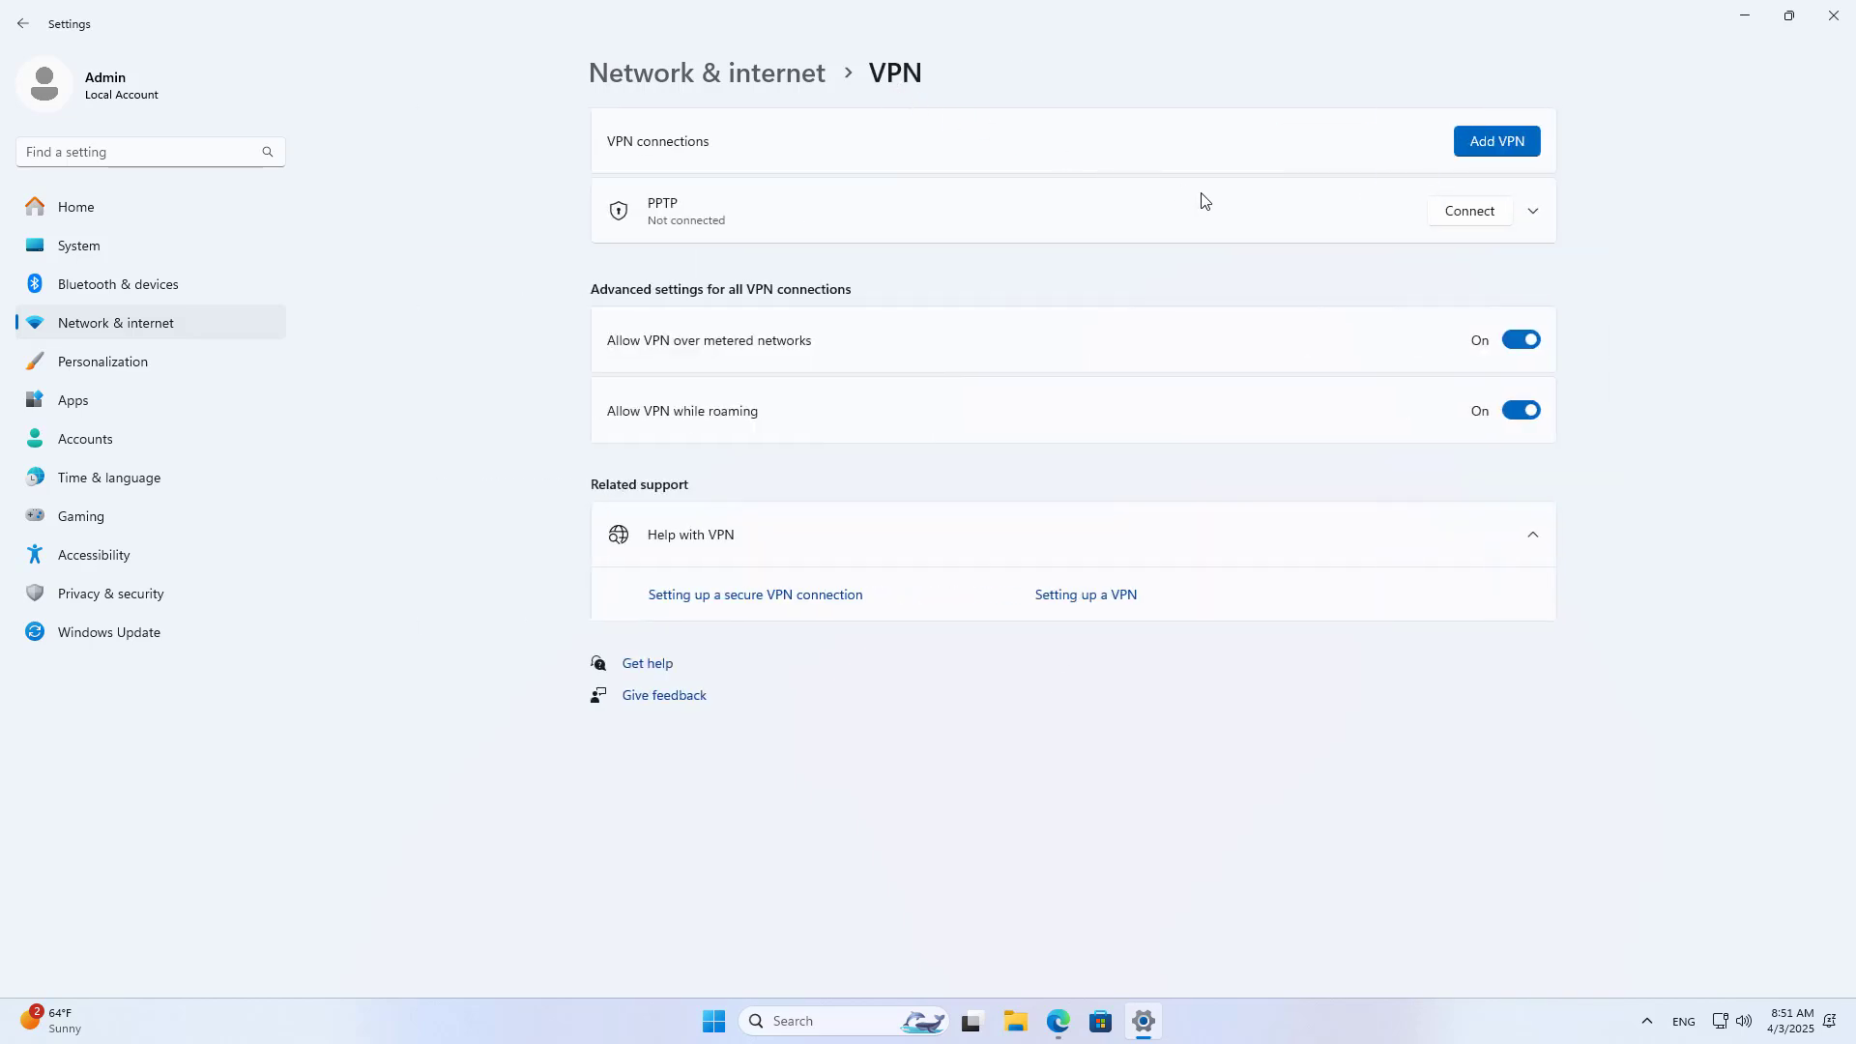
left_click(1526, 212)
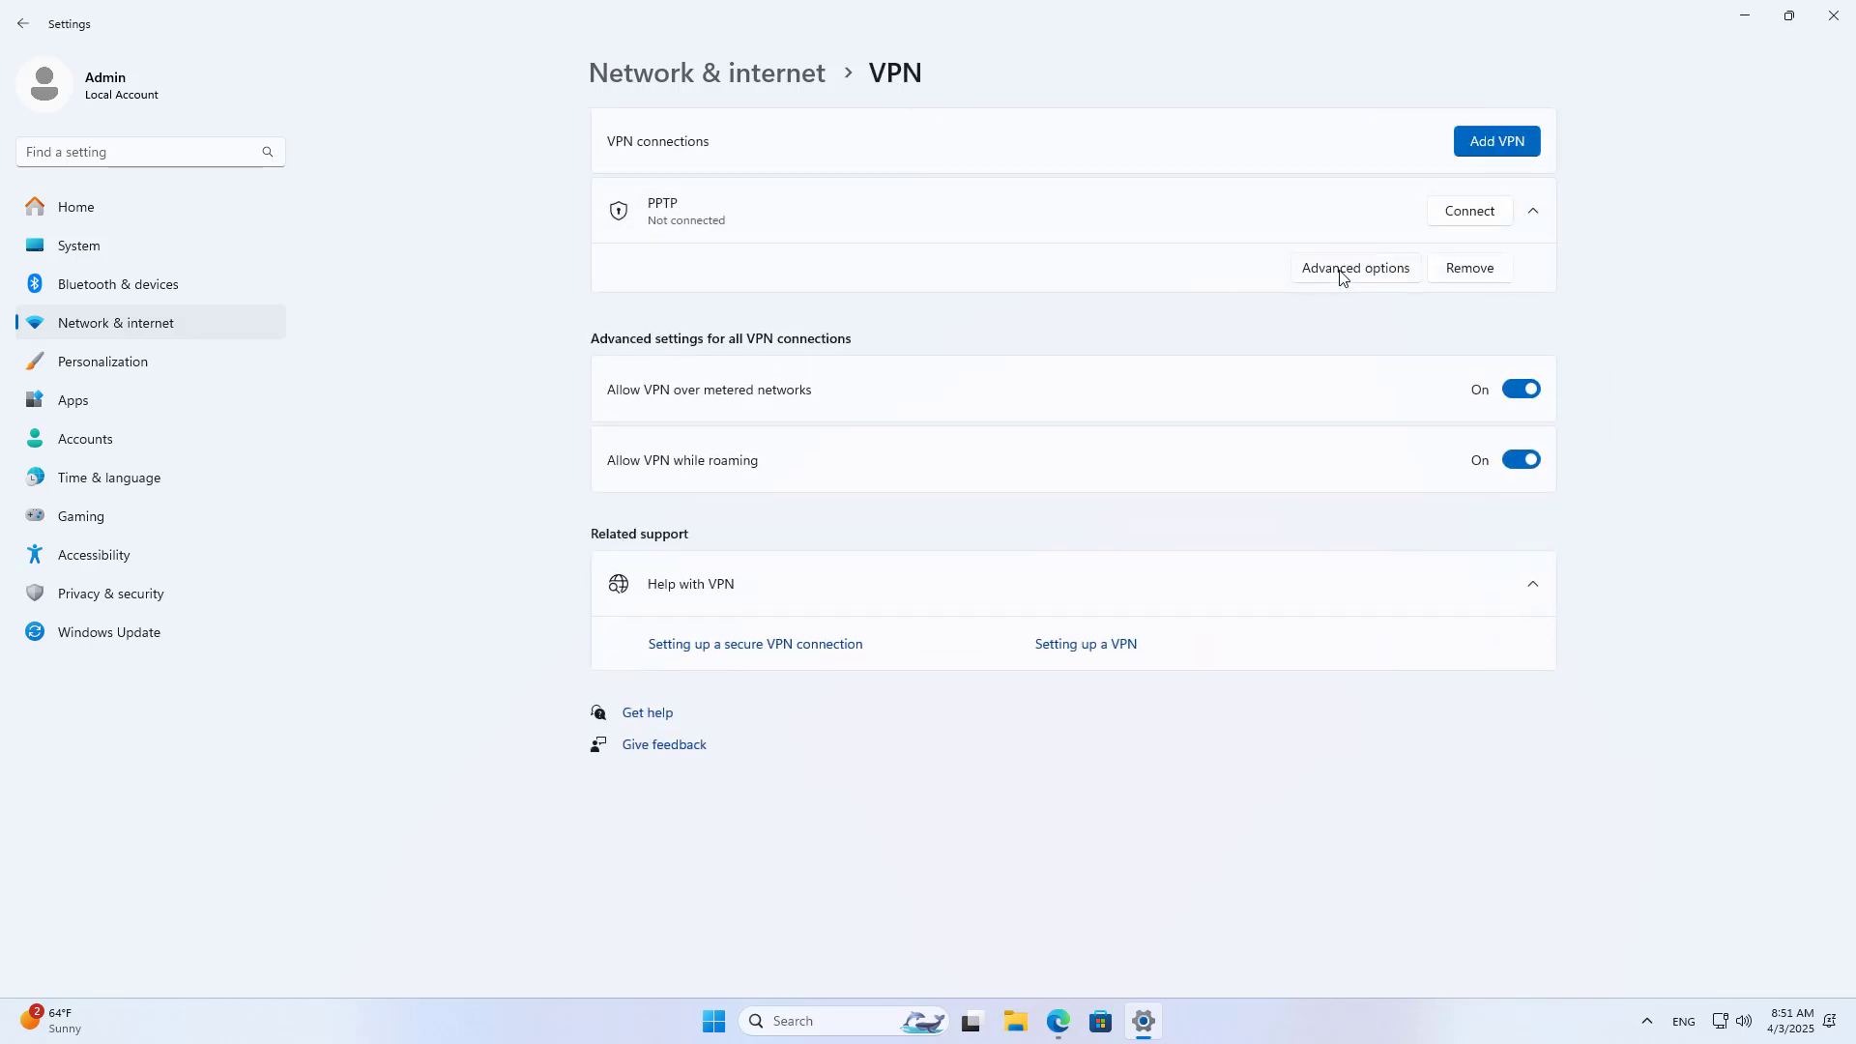
left_click(1343, 279)
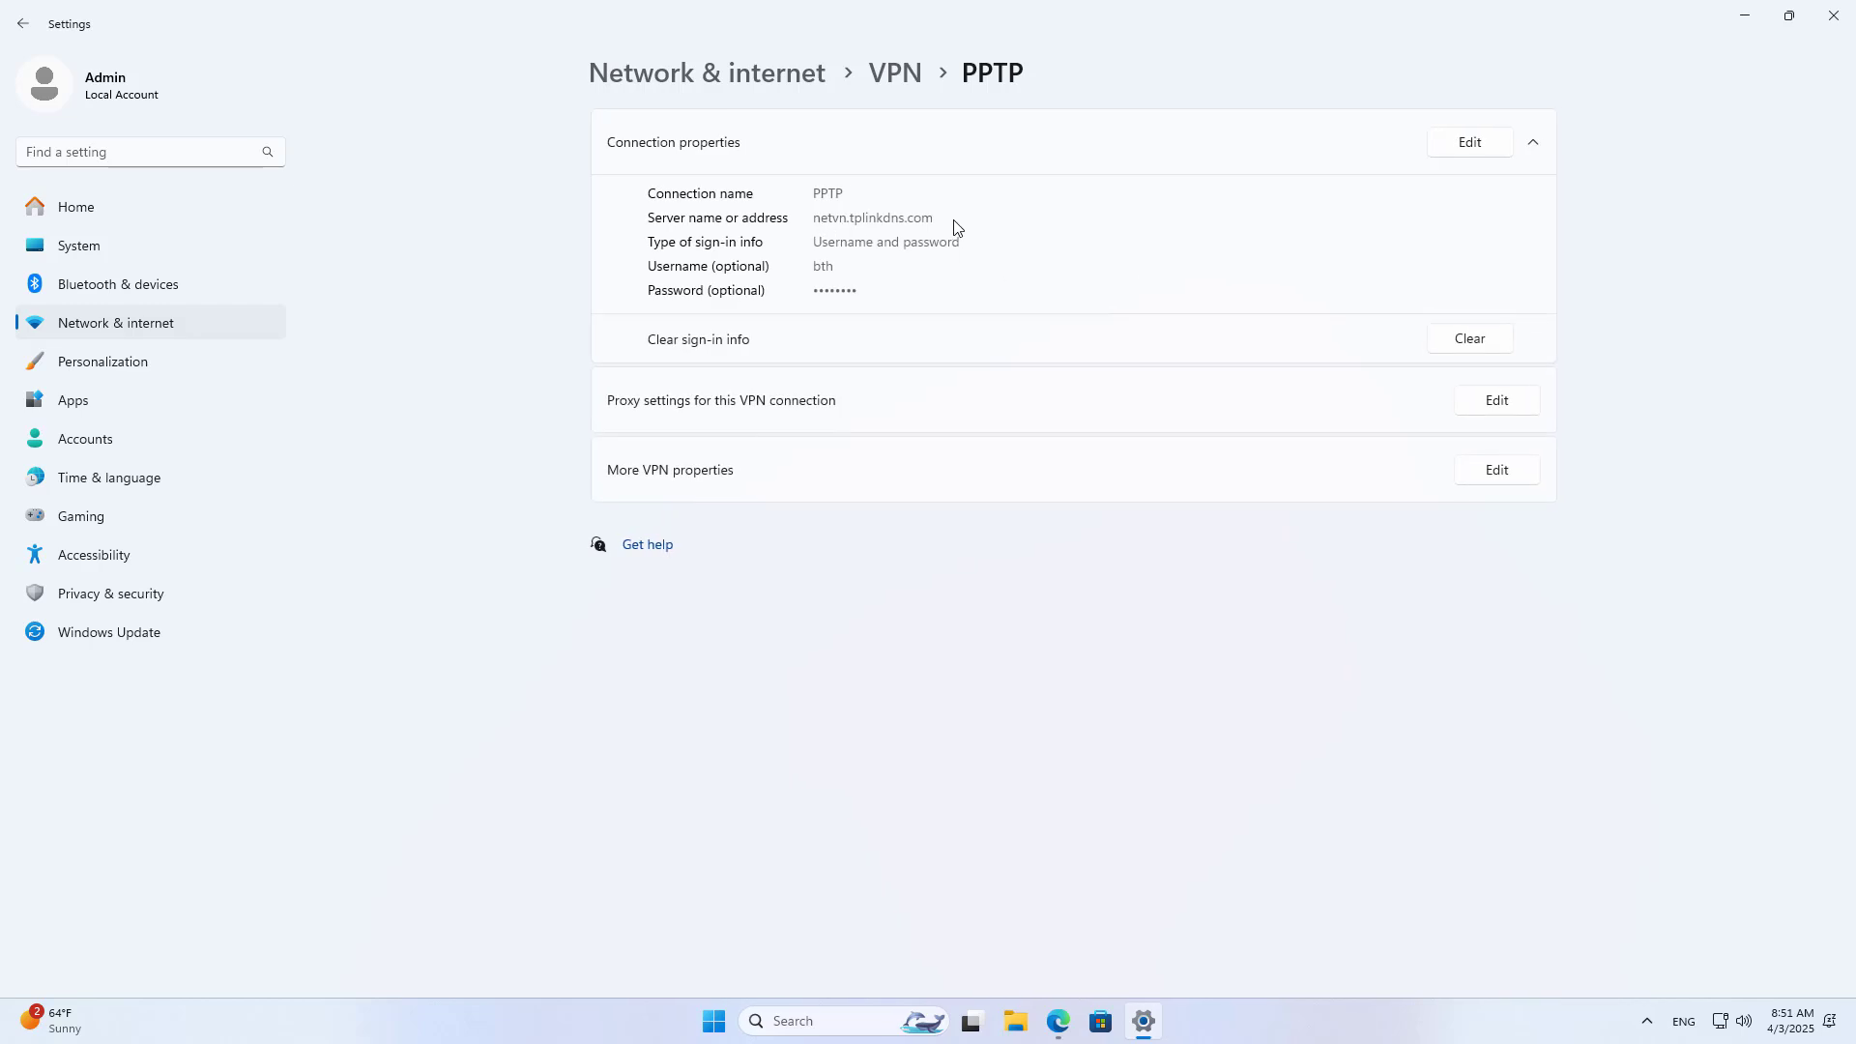
left_click(1745, 17)
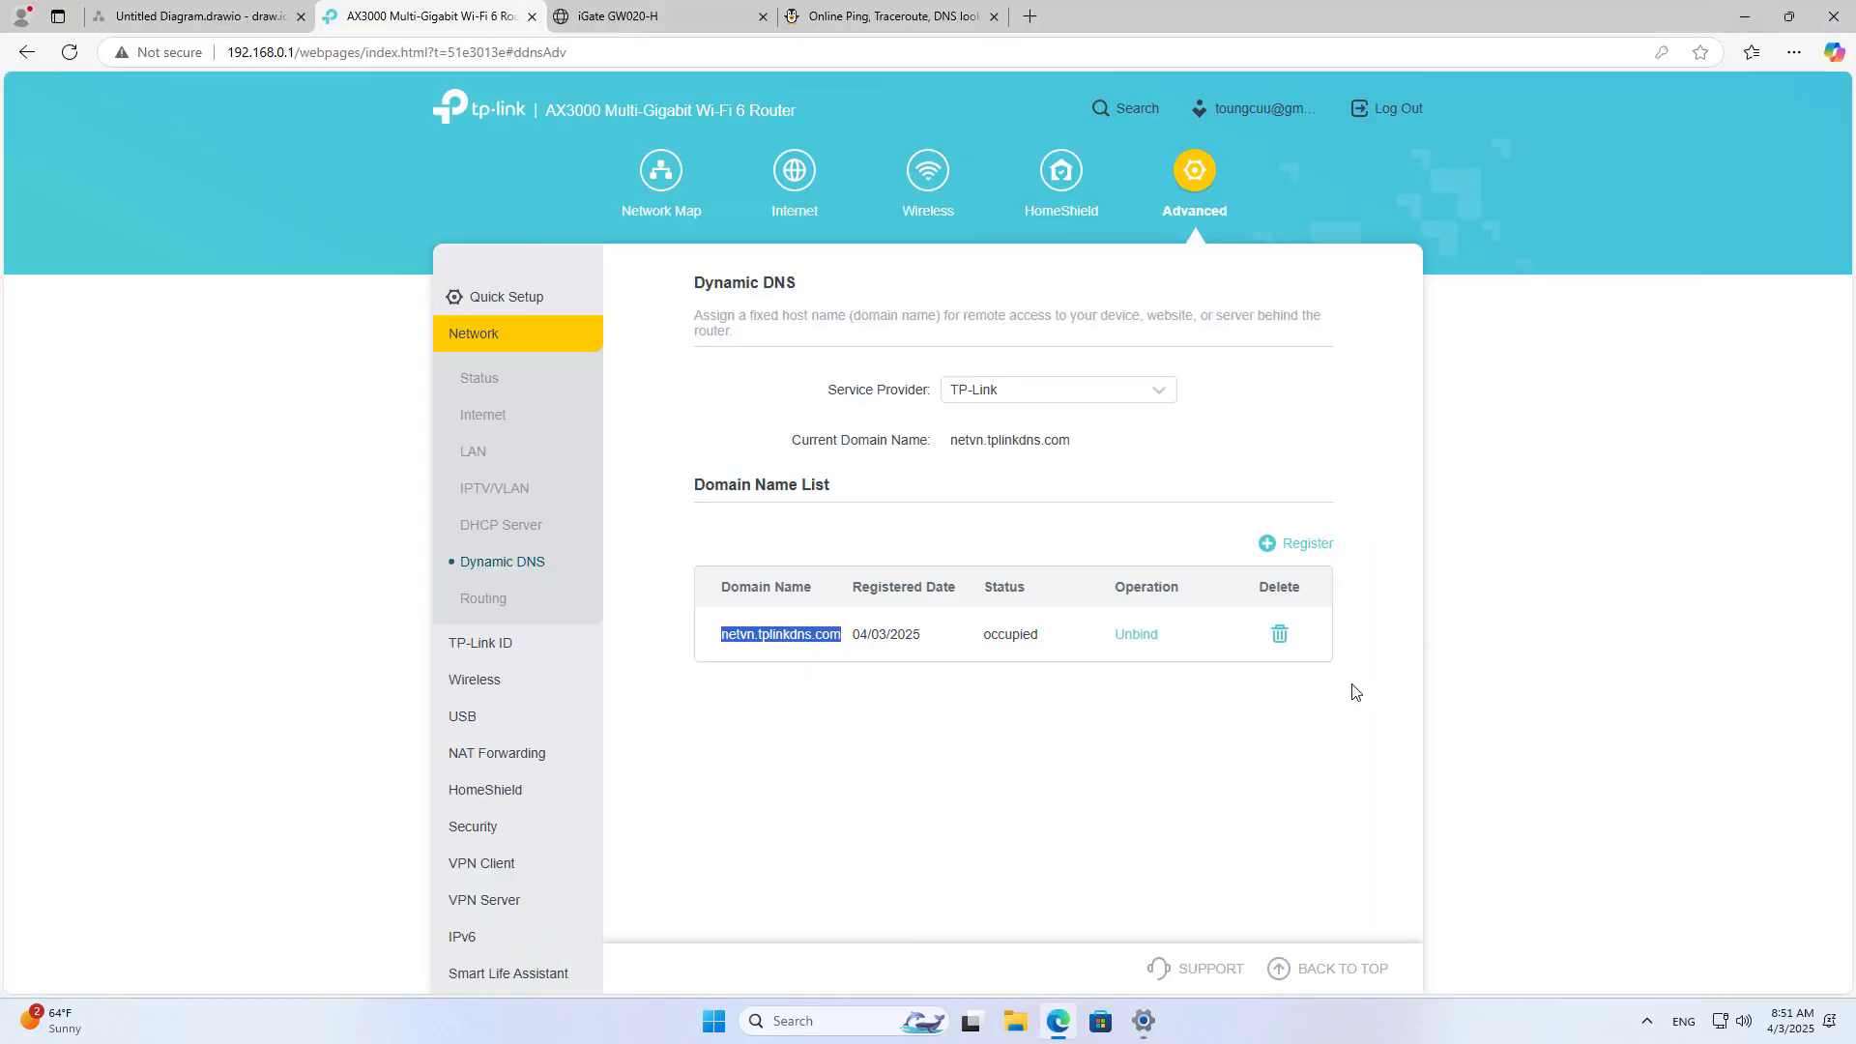
Step: Connect the PPTP VPN from Quick Settings
left_click(1717, 1017)
left_click(1694, 707)
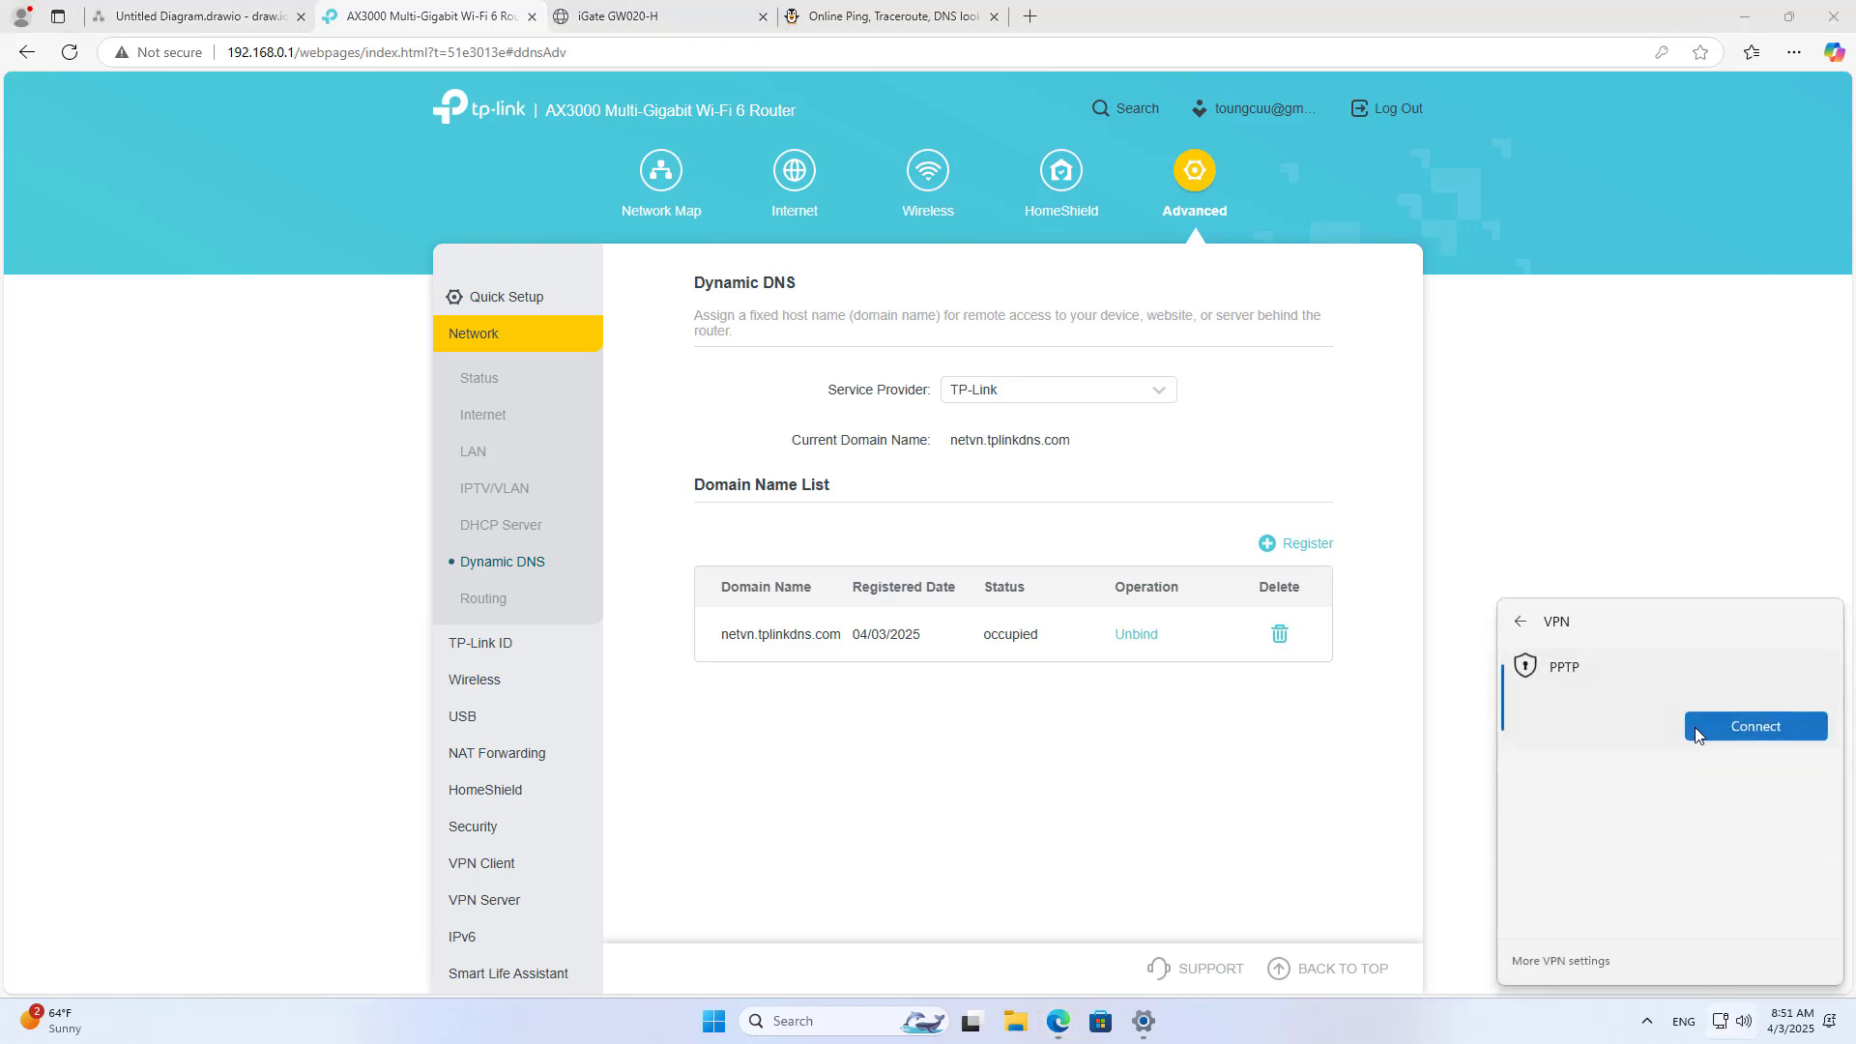
left_click(1715, 750)
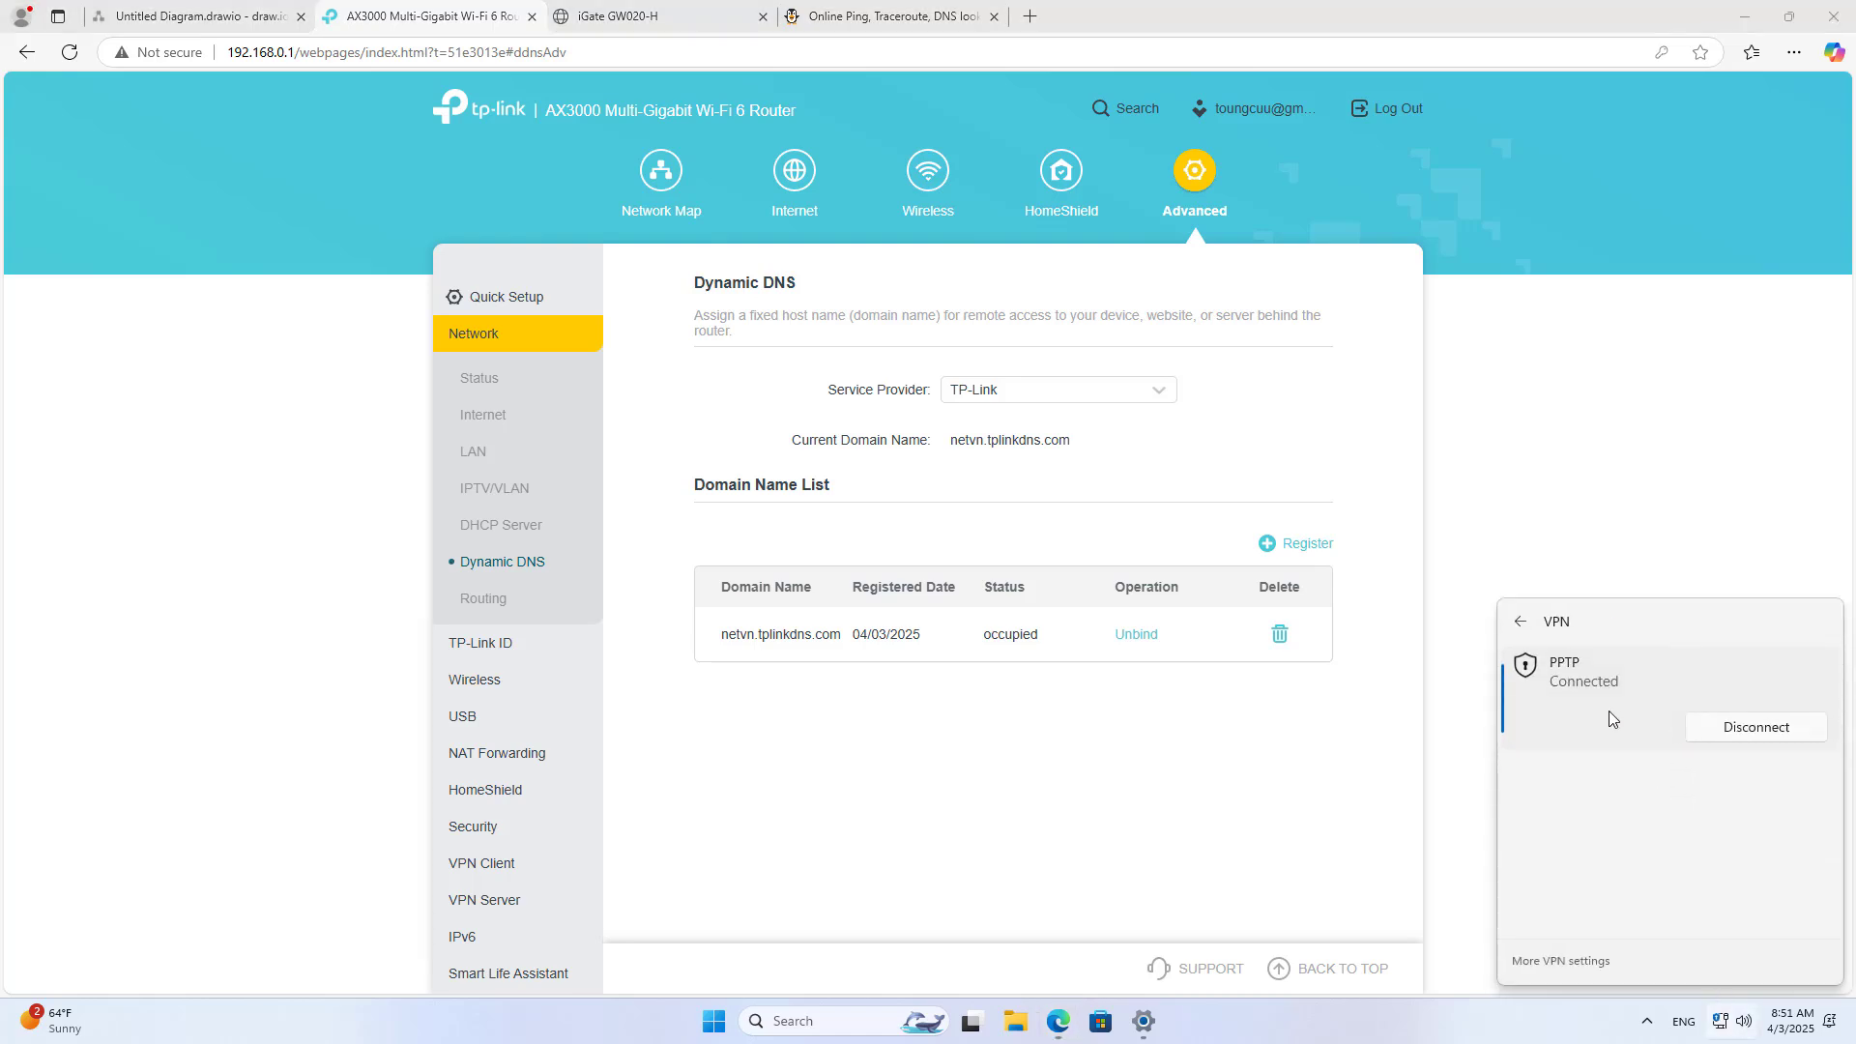
left_click(1199, 785)
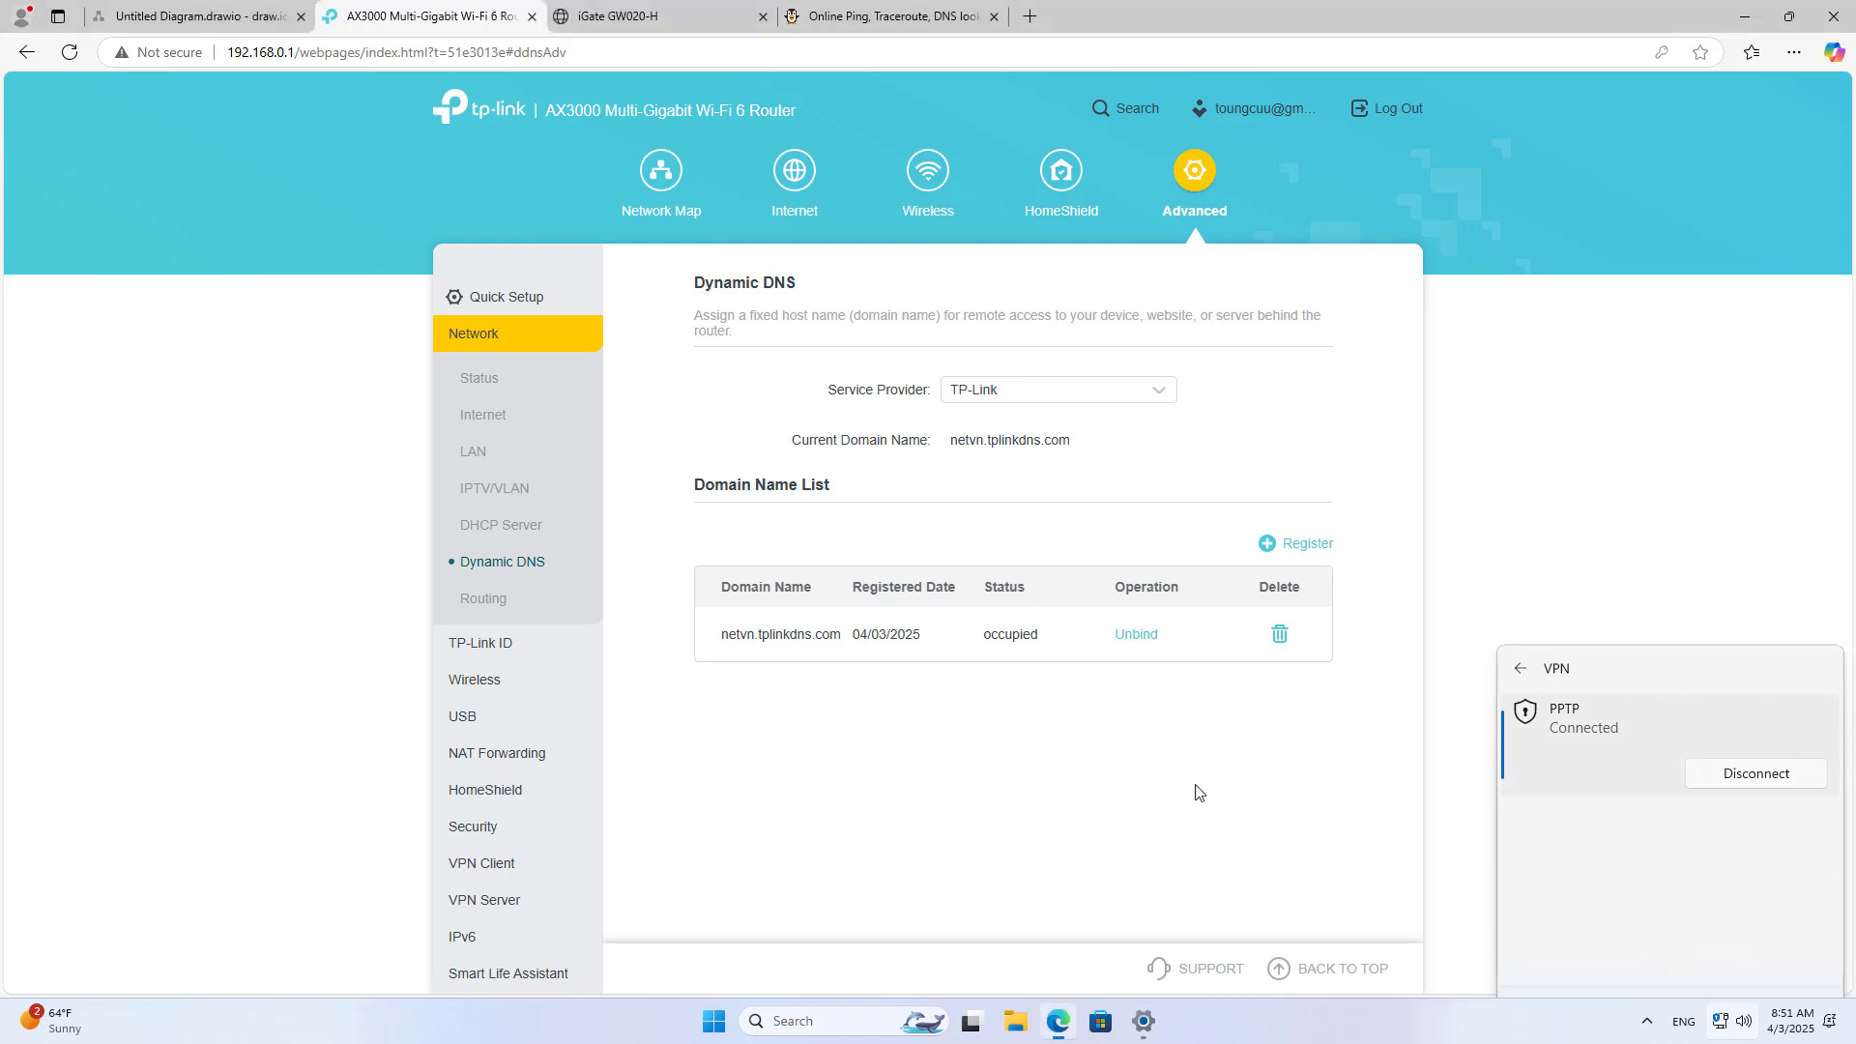
Step: Check the router's VPN Server connections list: remote 192.168.10.1, assigned 10.0.0.11
left_click_drag(724, 634, 870, 590)
left_click(870, 590)
left_click(488, 904)
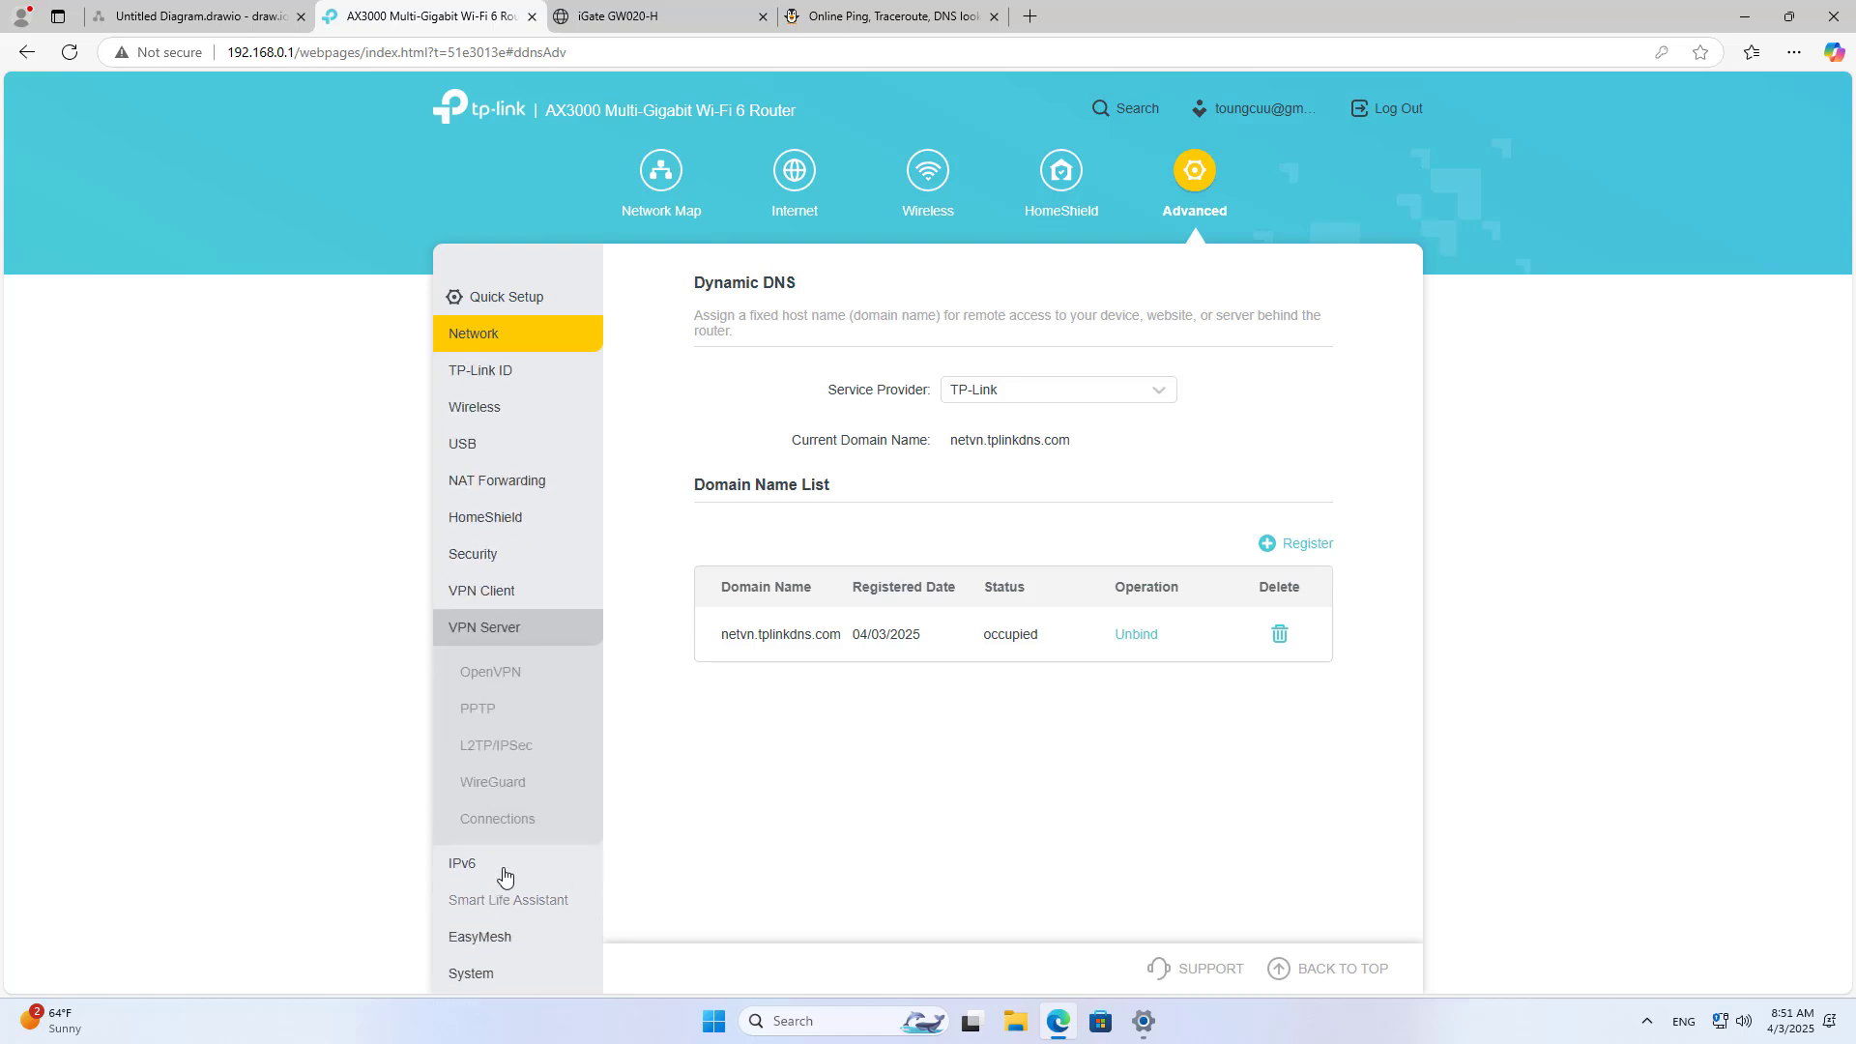
left_click(507, 819)
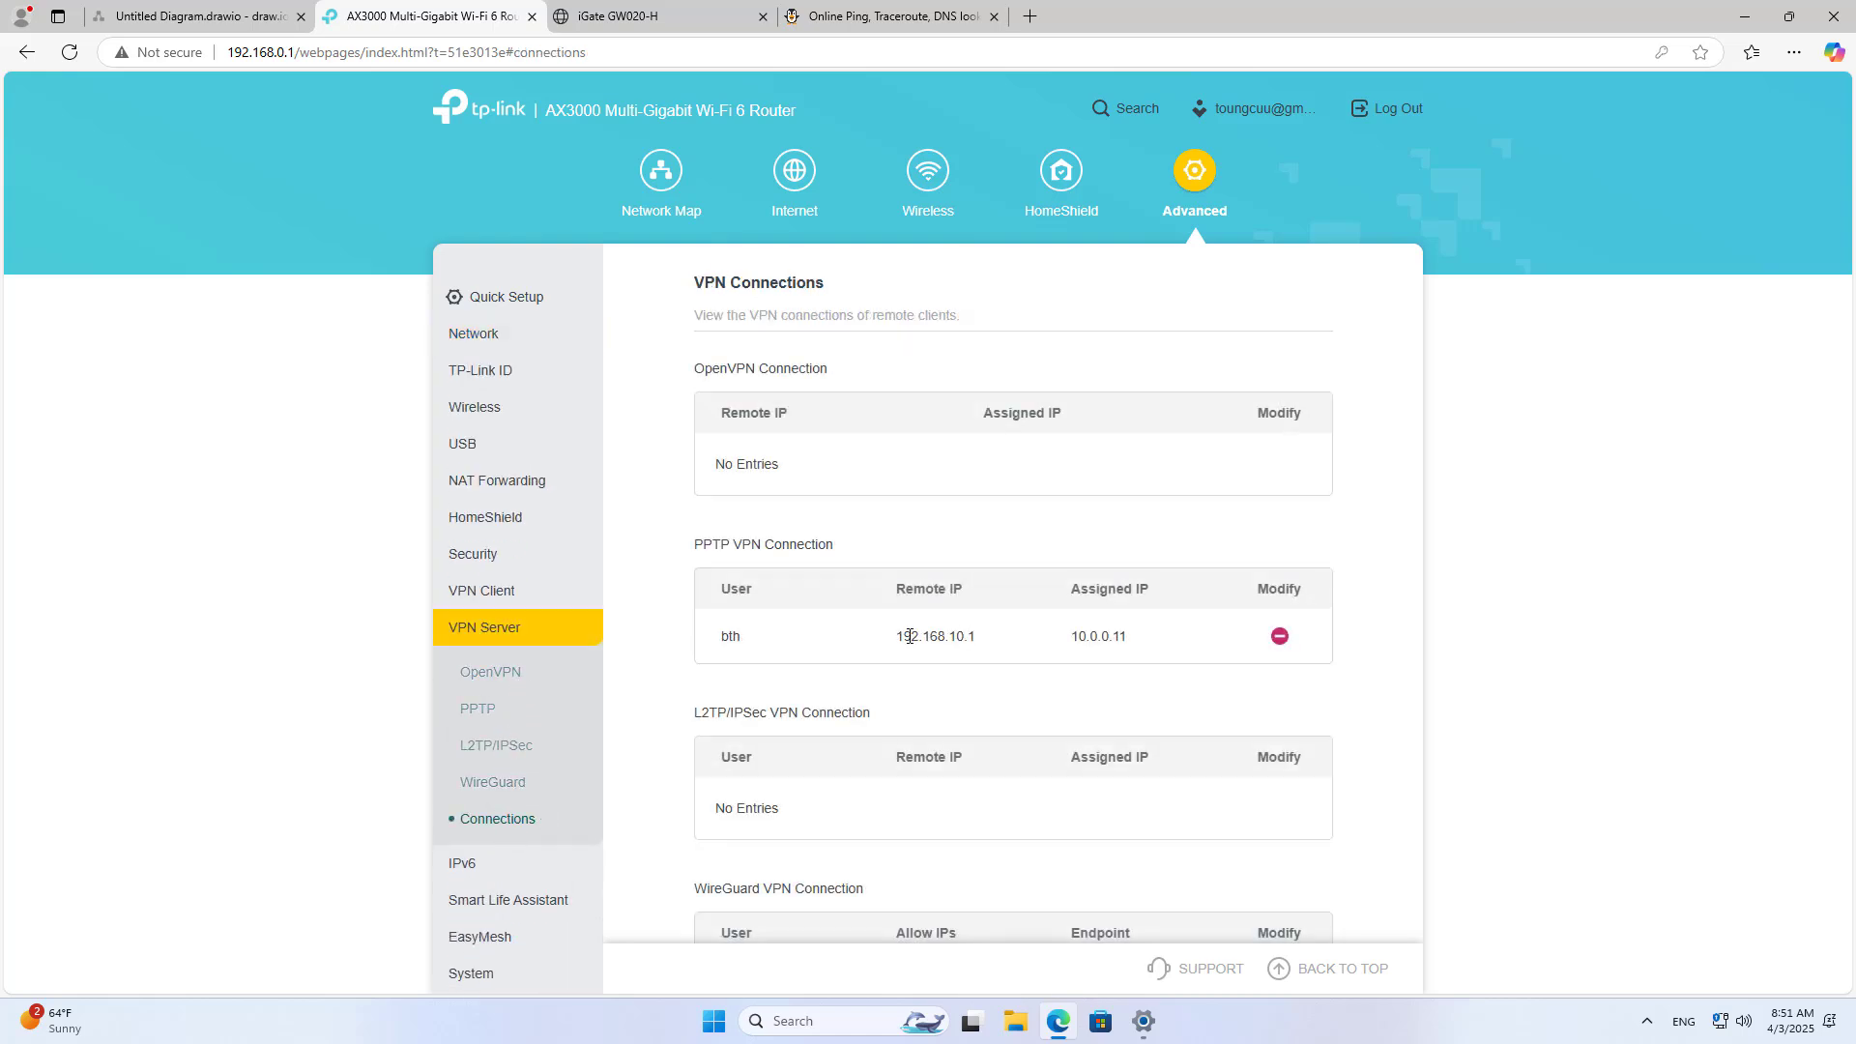
left_click_drag(900, 636, 1132, 649)
left_click(1078, 712)
Step: Close Windows Settings, disconnect the PPTP VPN, and minimize the browser
left_click(1144, 1021)
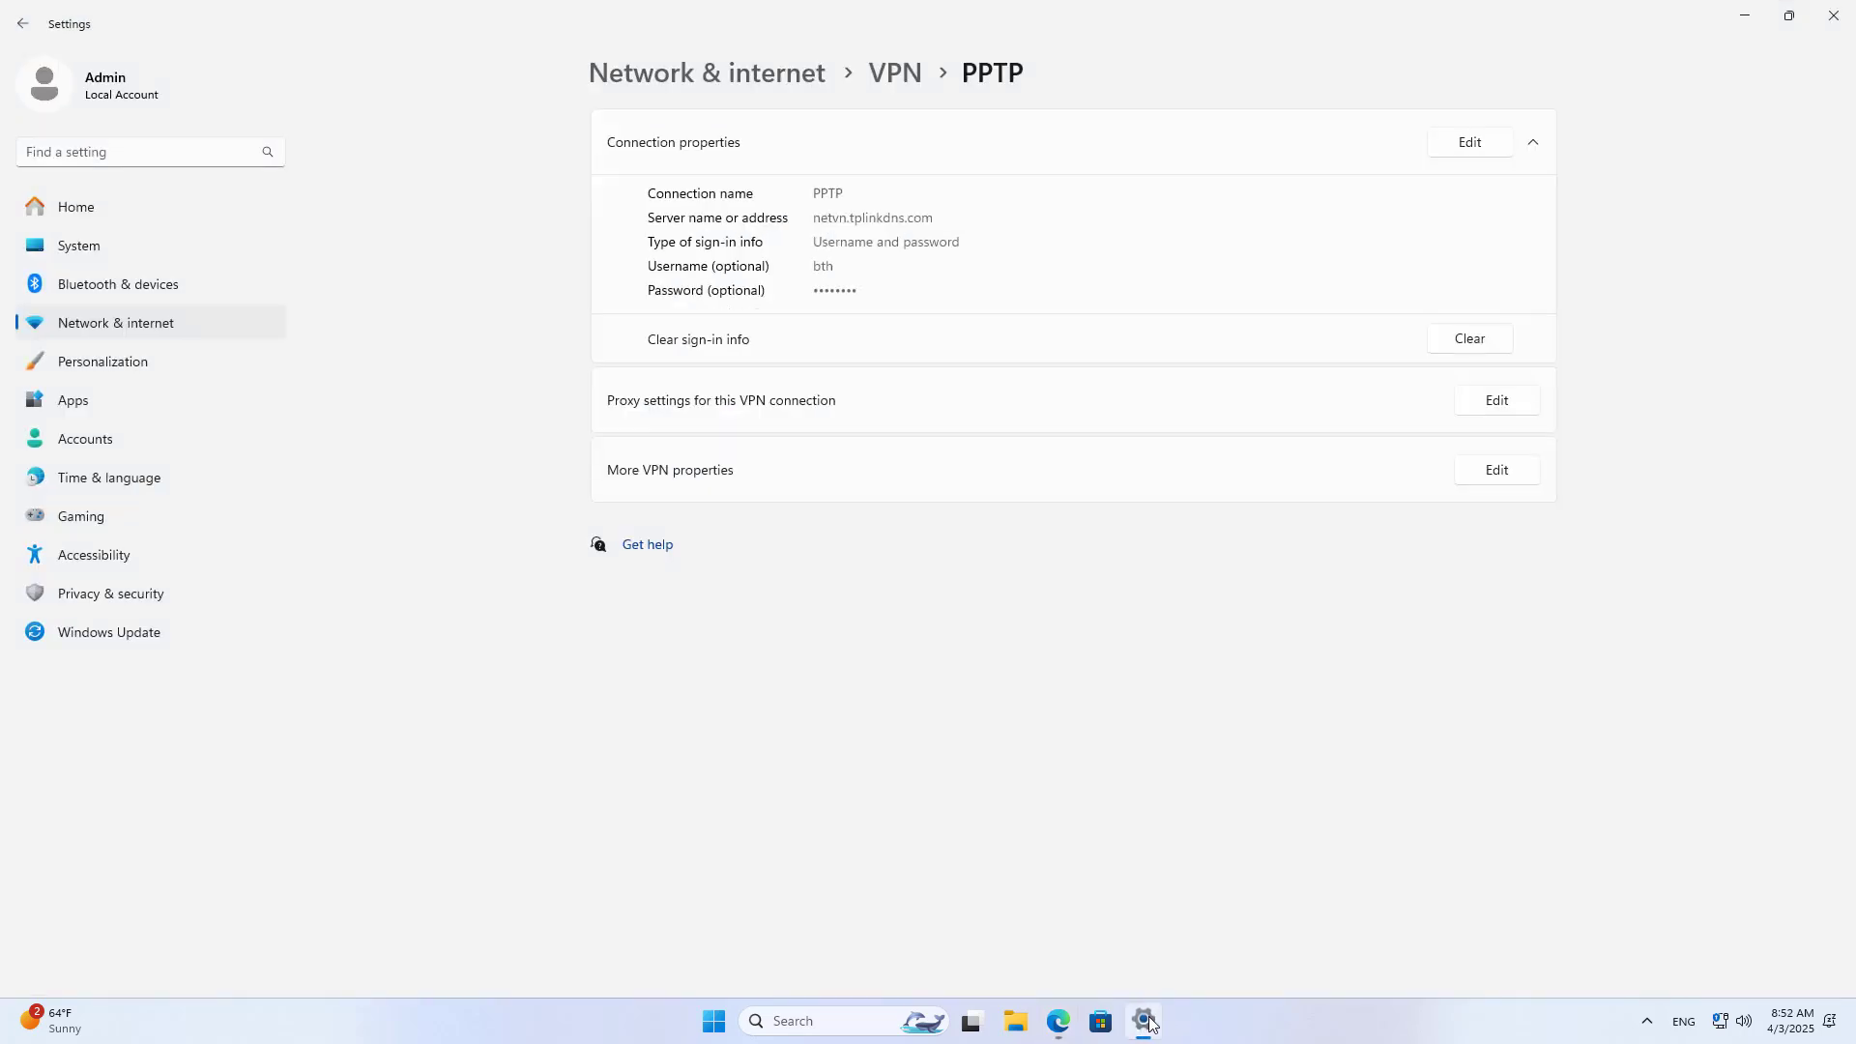
left_click(1833, 16)
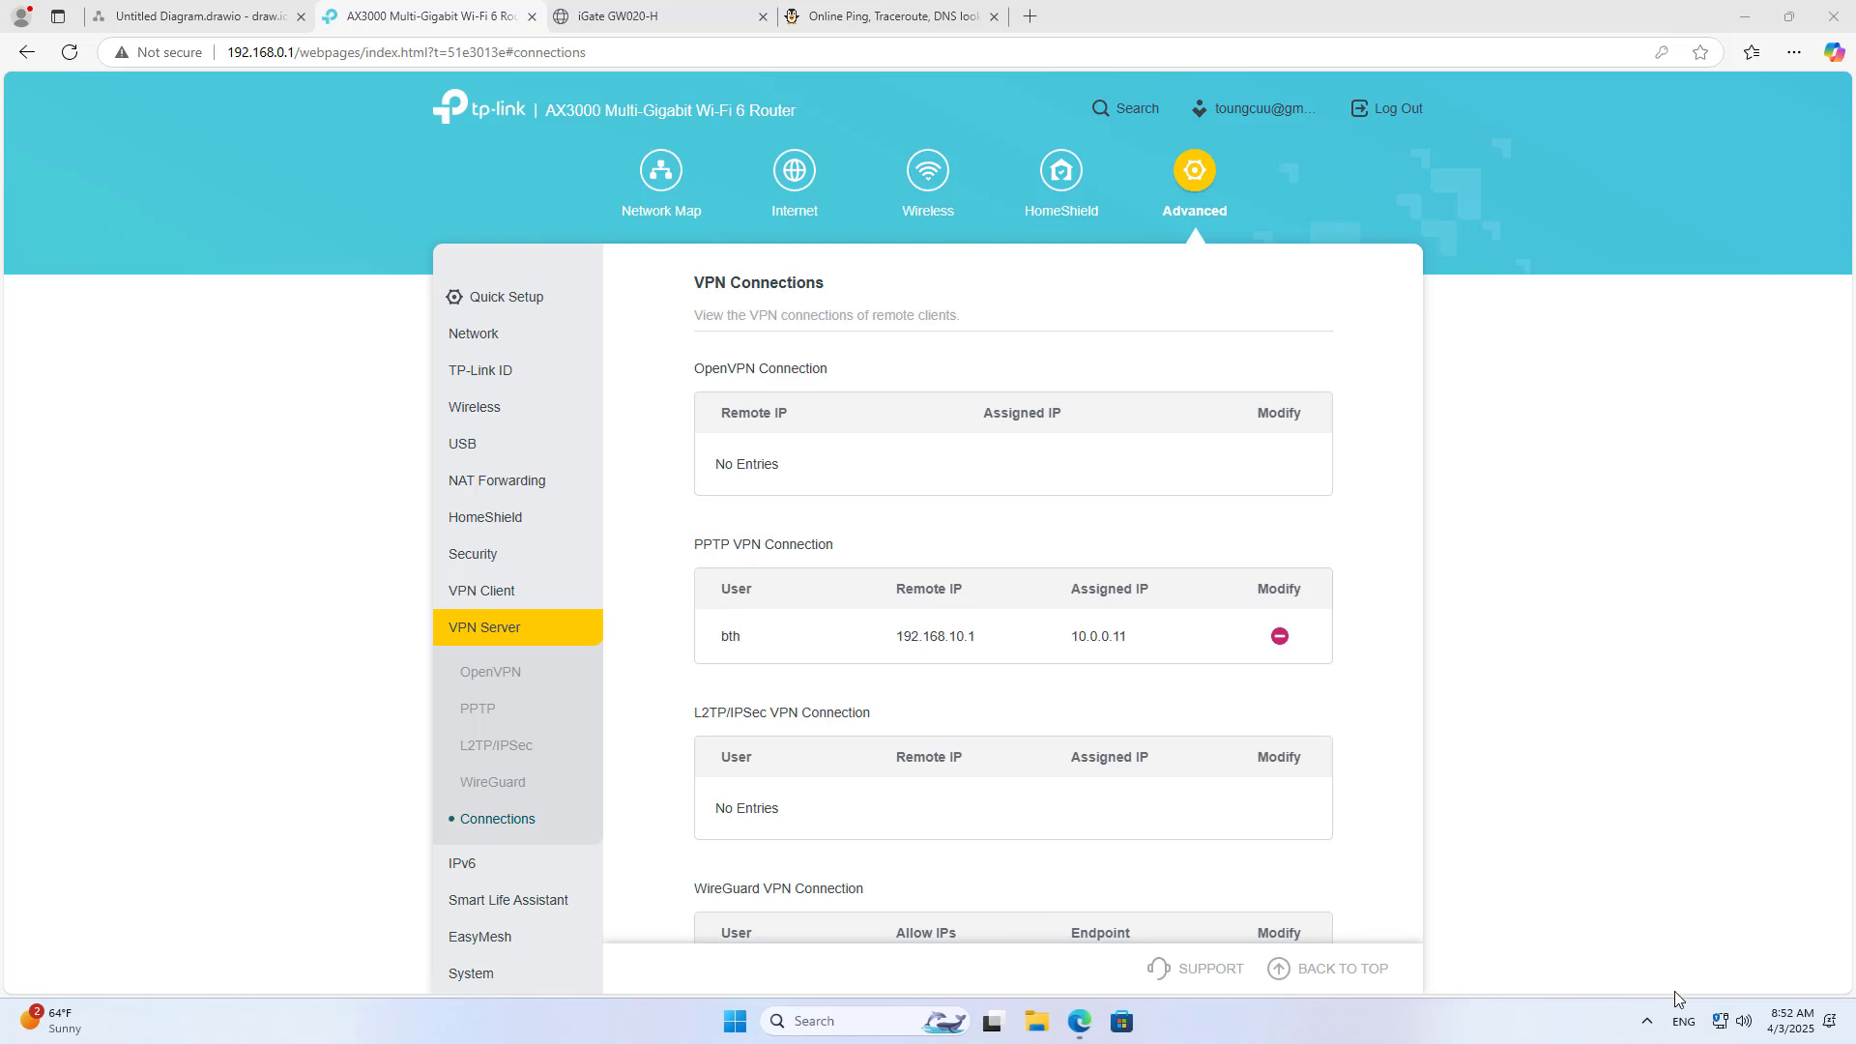
left_click(1724, 1021)
left_click(1707, 717)
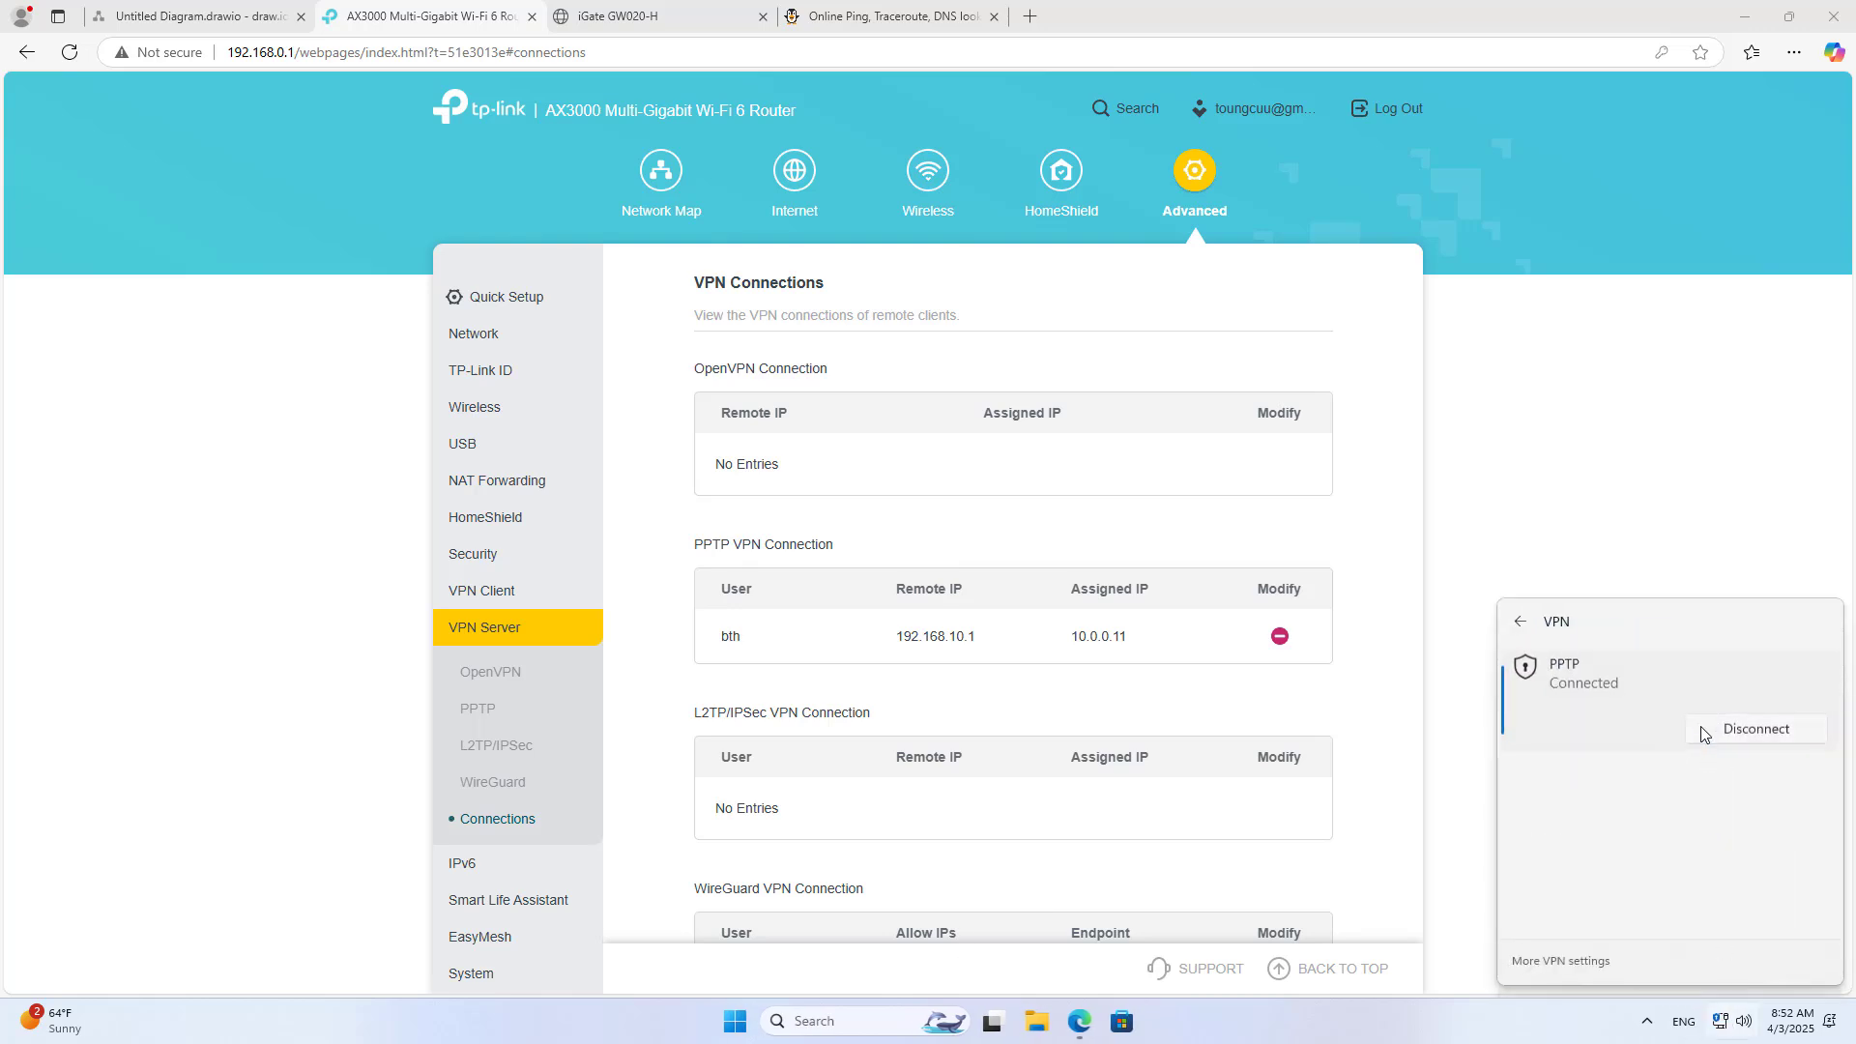
left_click(1727, 739)
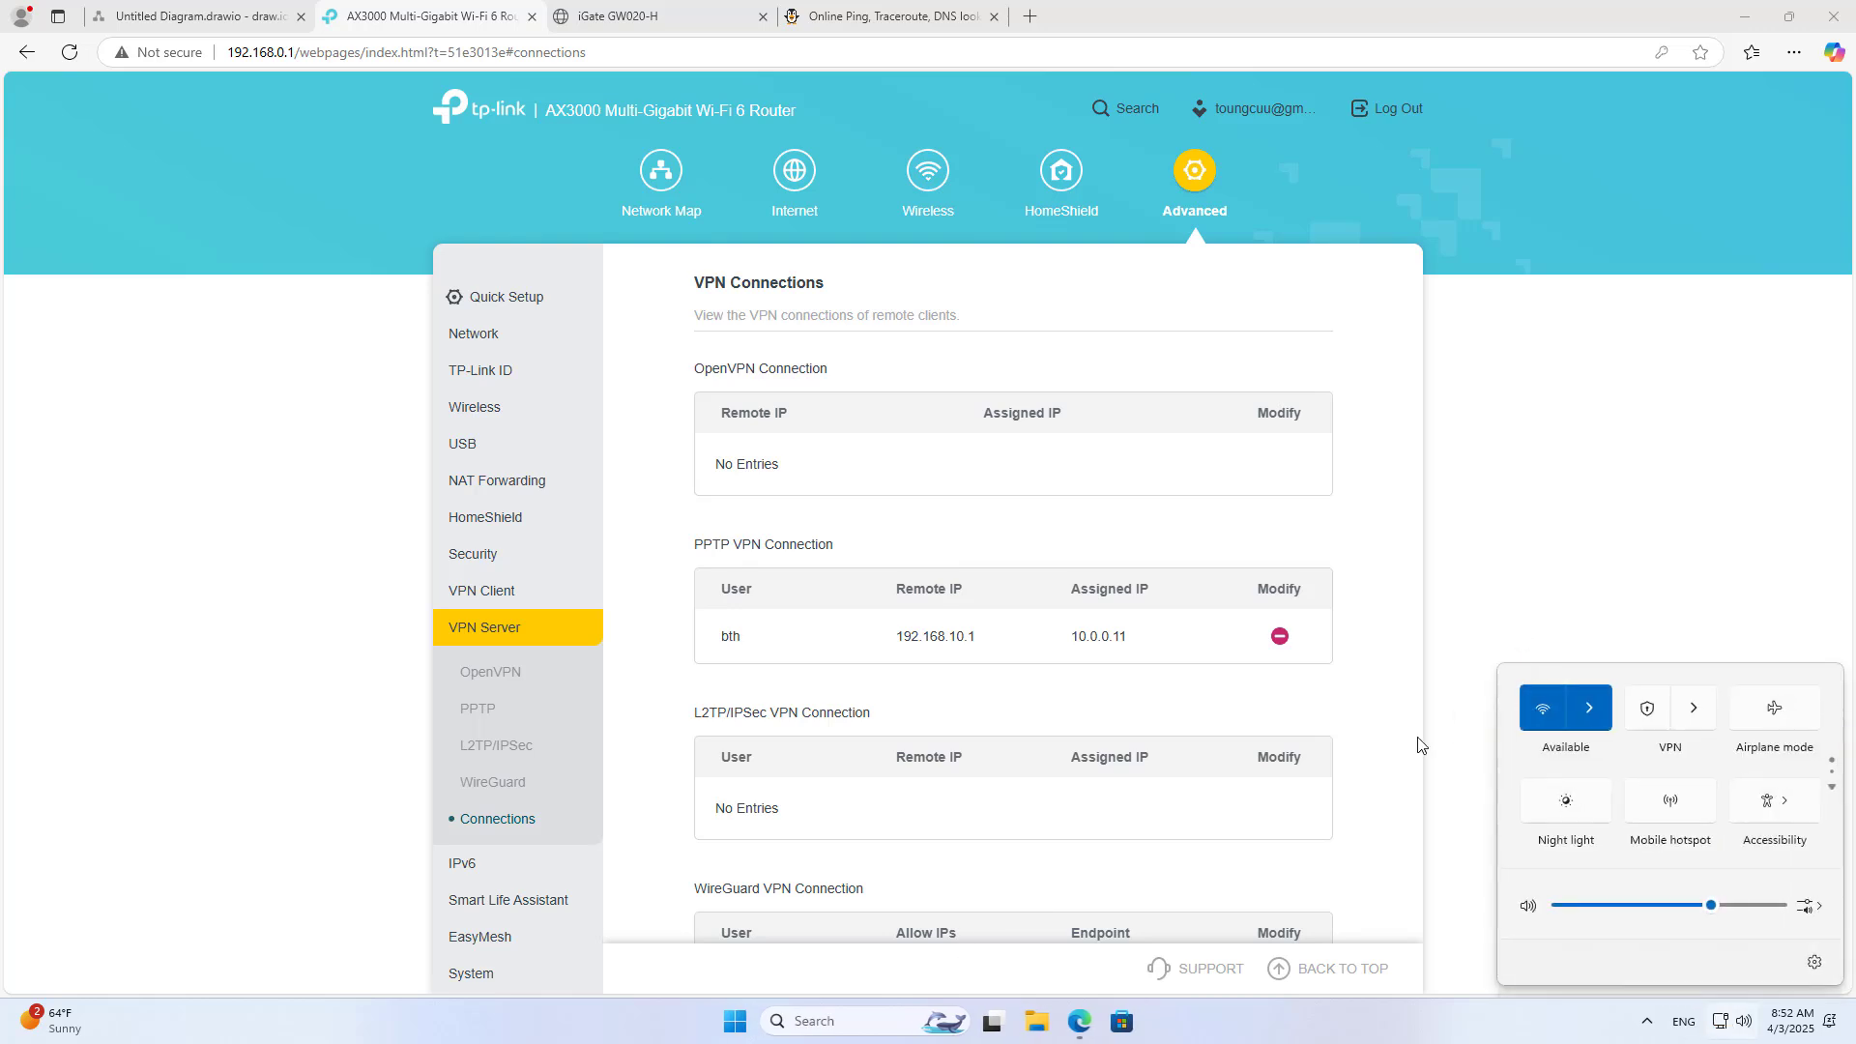
left_click(1620, 568)
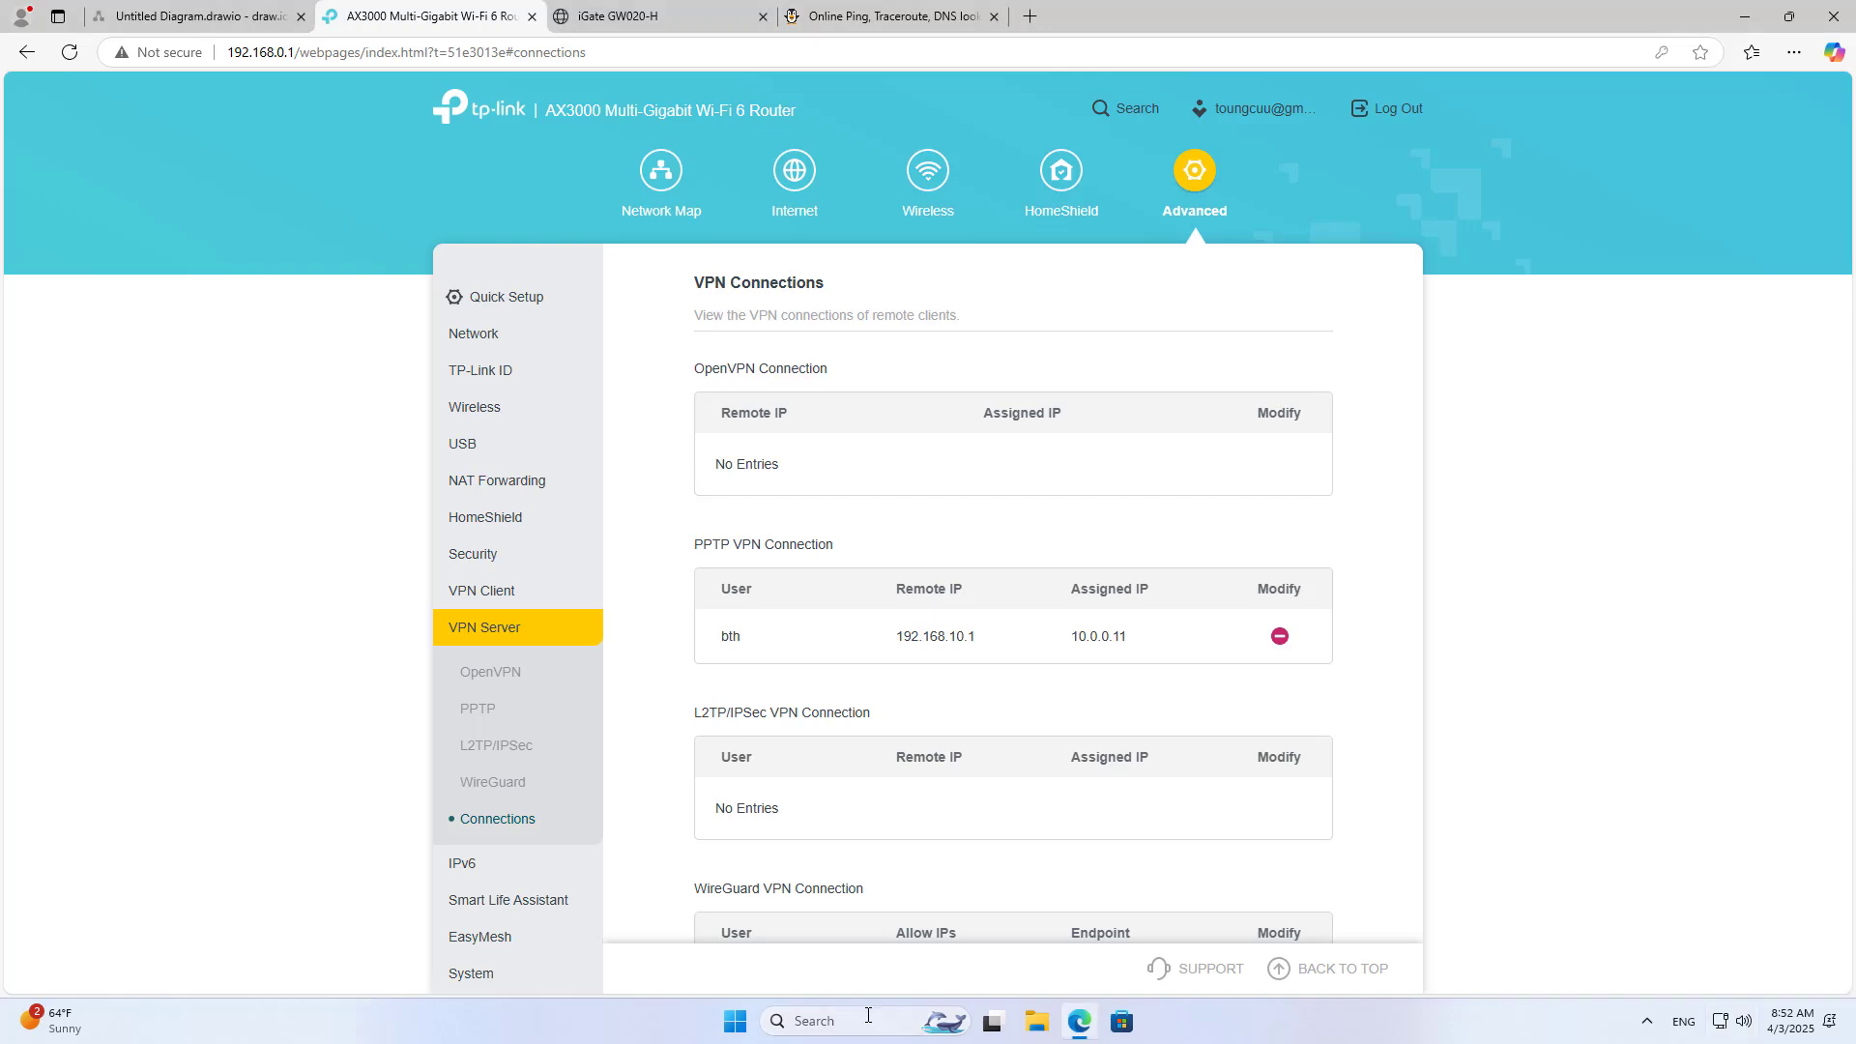
left_click(1743, 17)
Step: Use Connect / Disconnect on the Wi-Fi 2 adapter in ncpa.cpl, then close Network Connections
left_click(850, 1020)
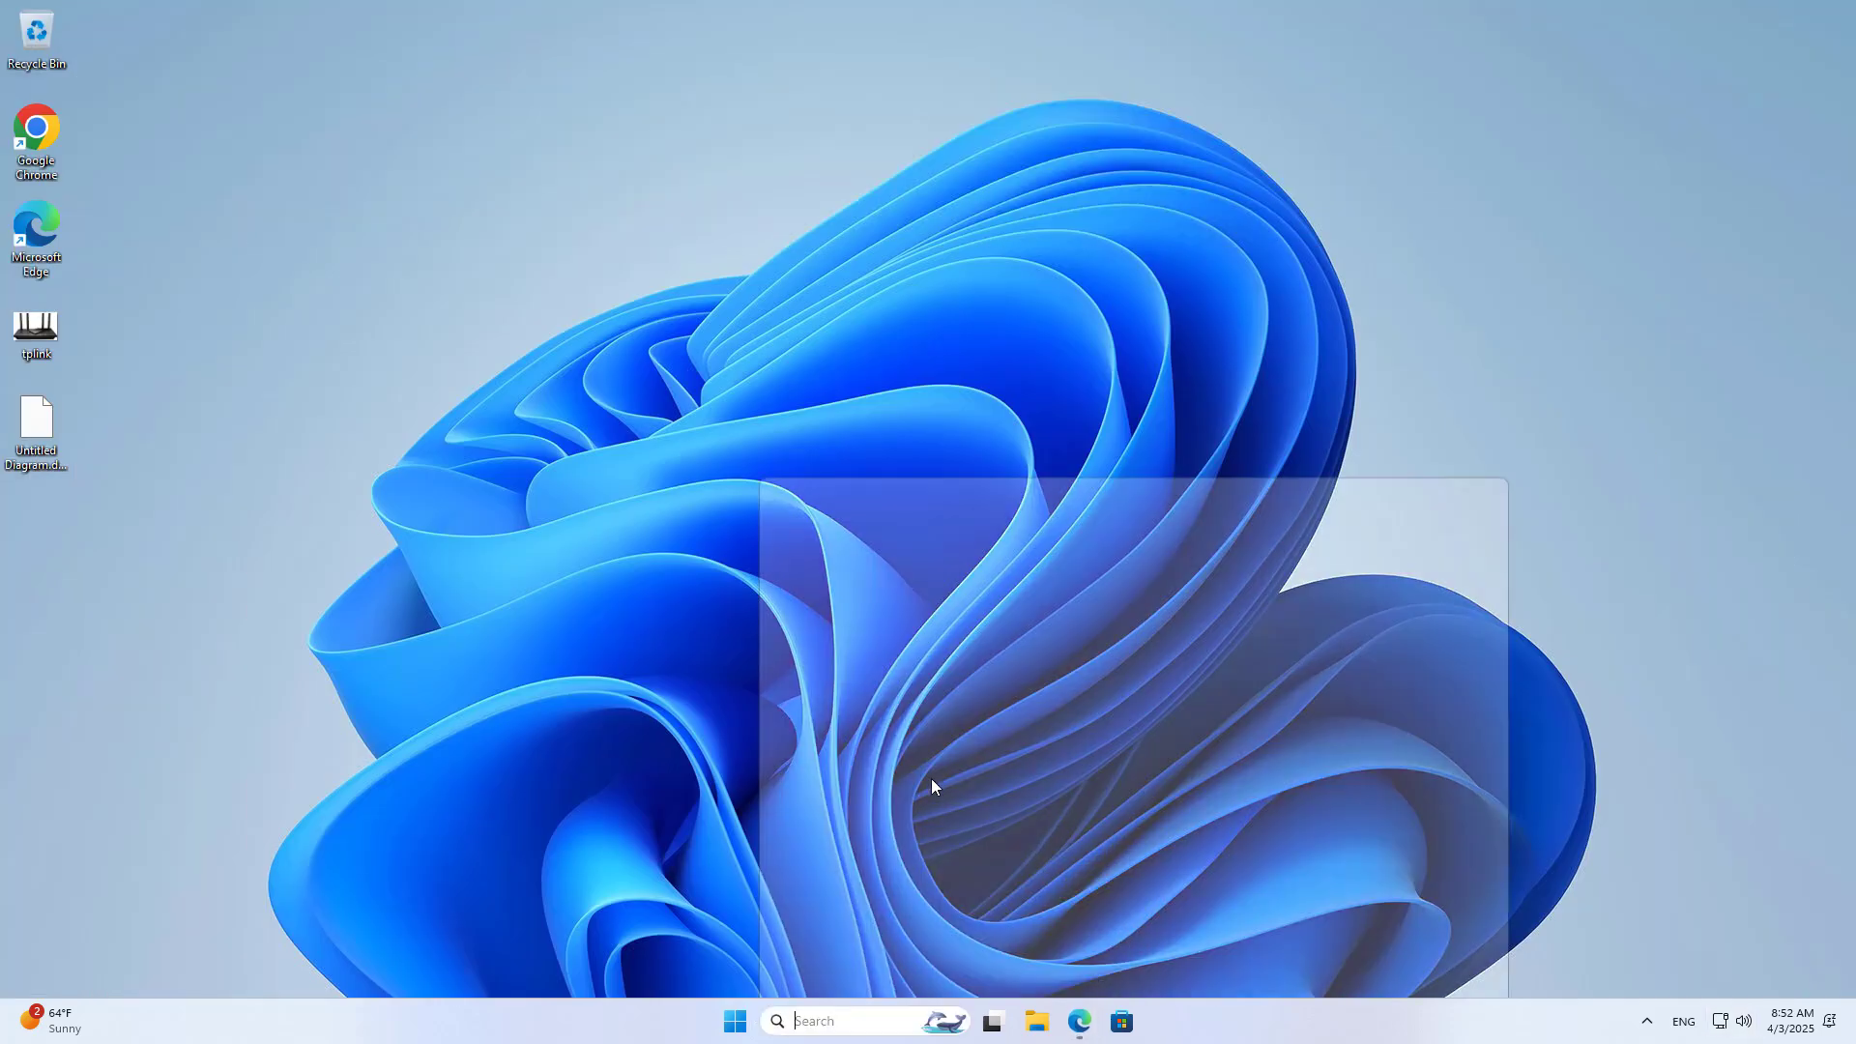
type("nc")
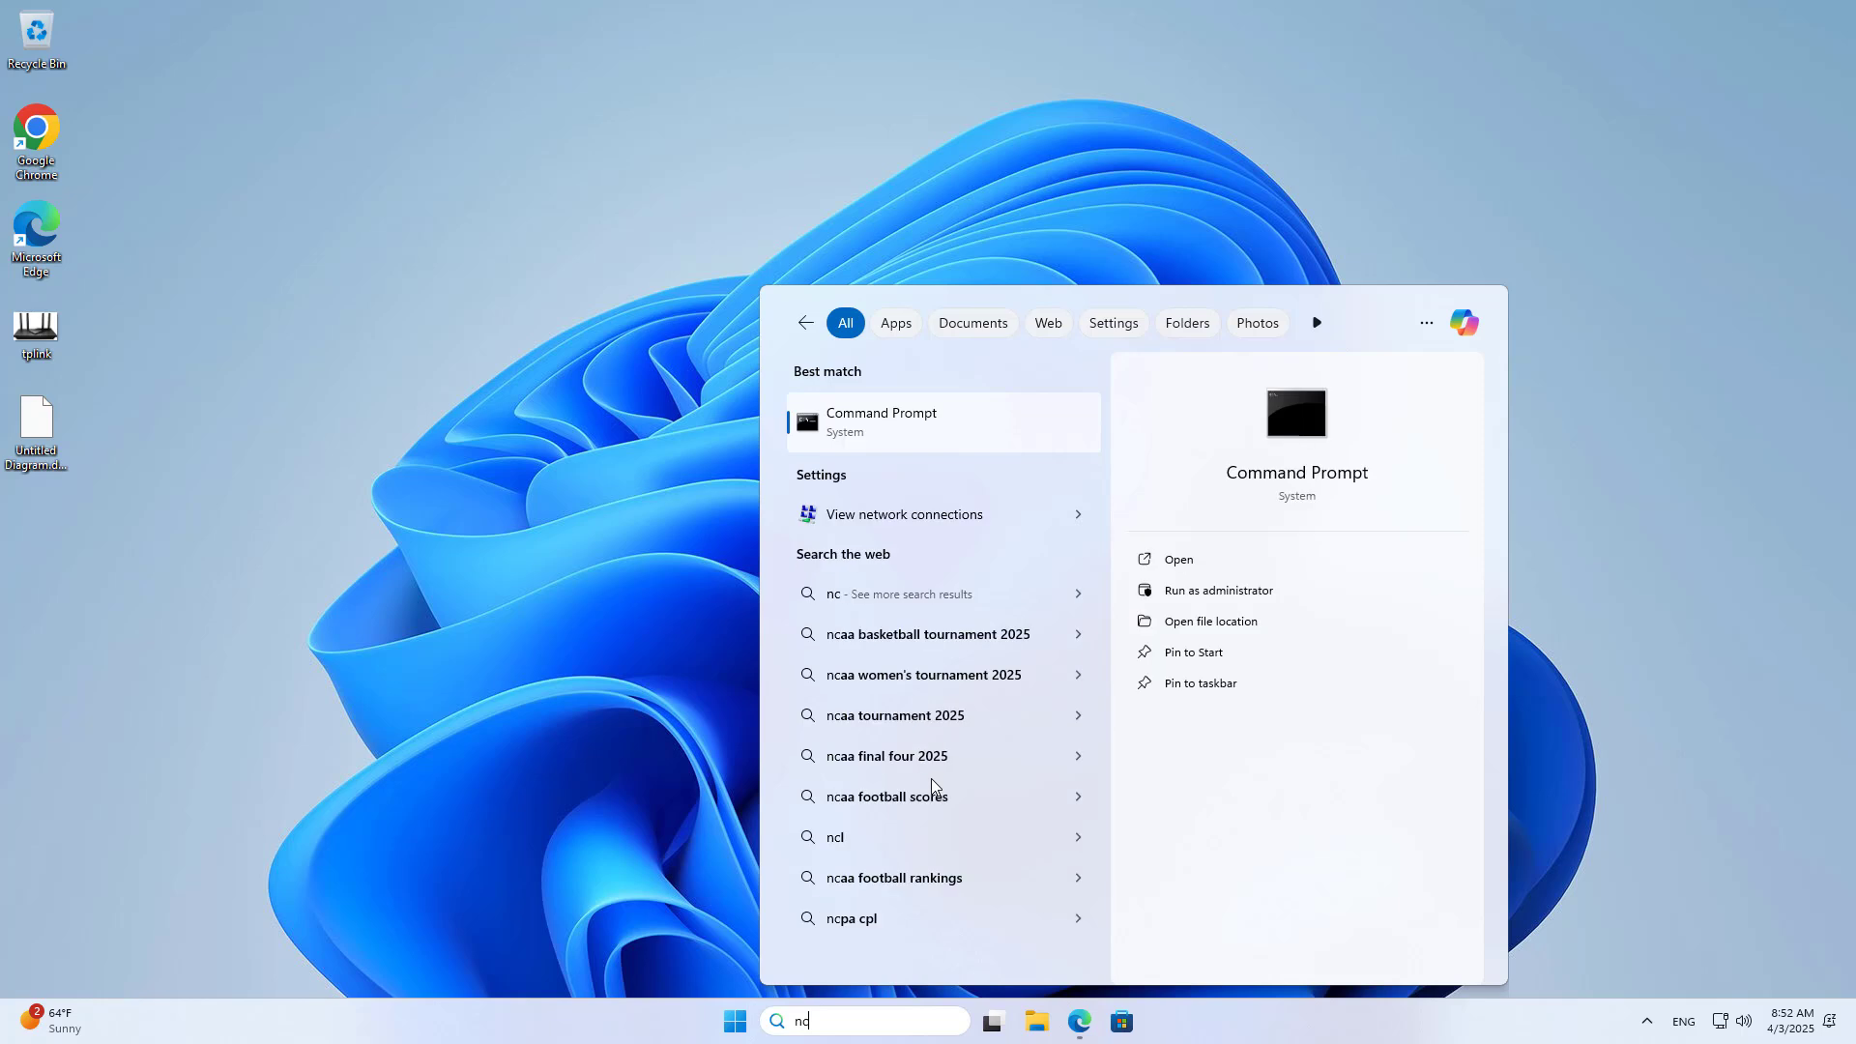
type("pa.cpl")
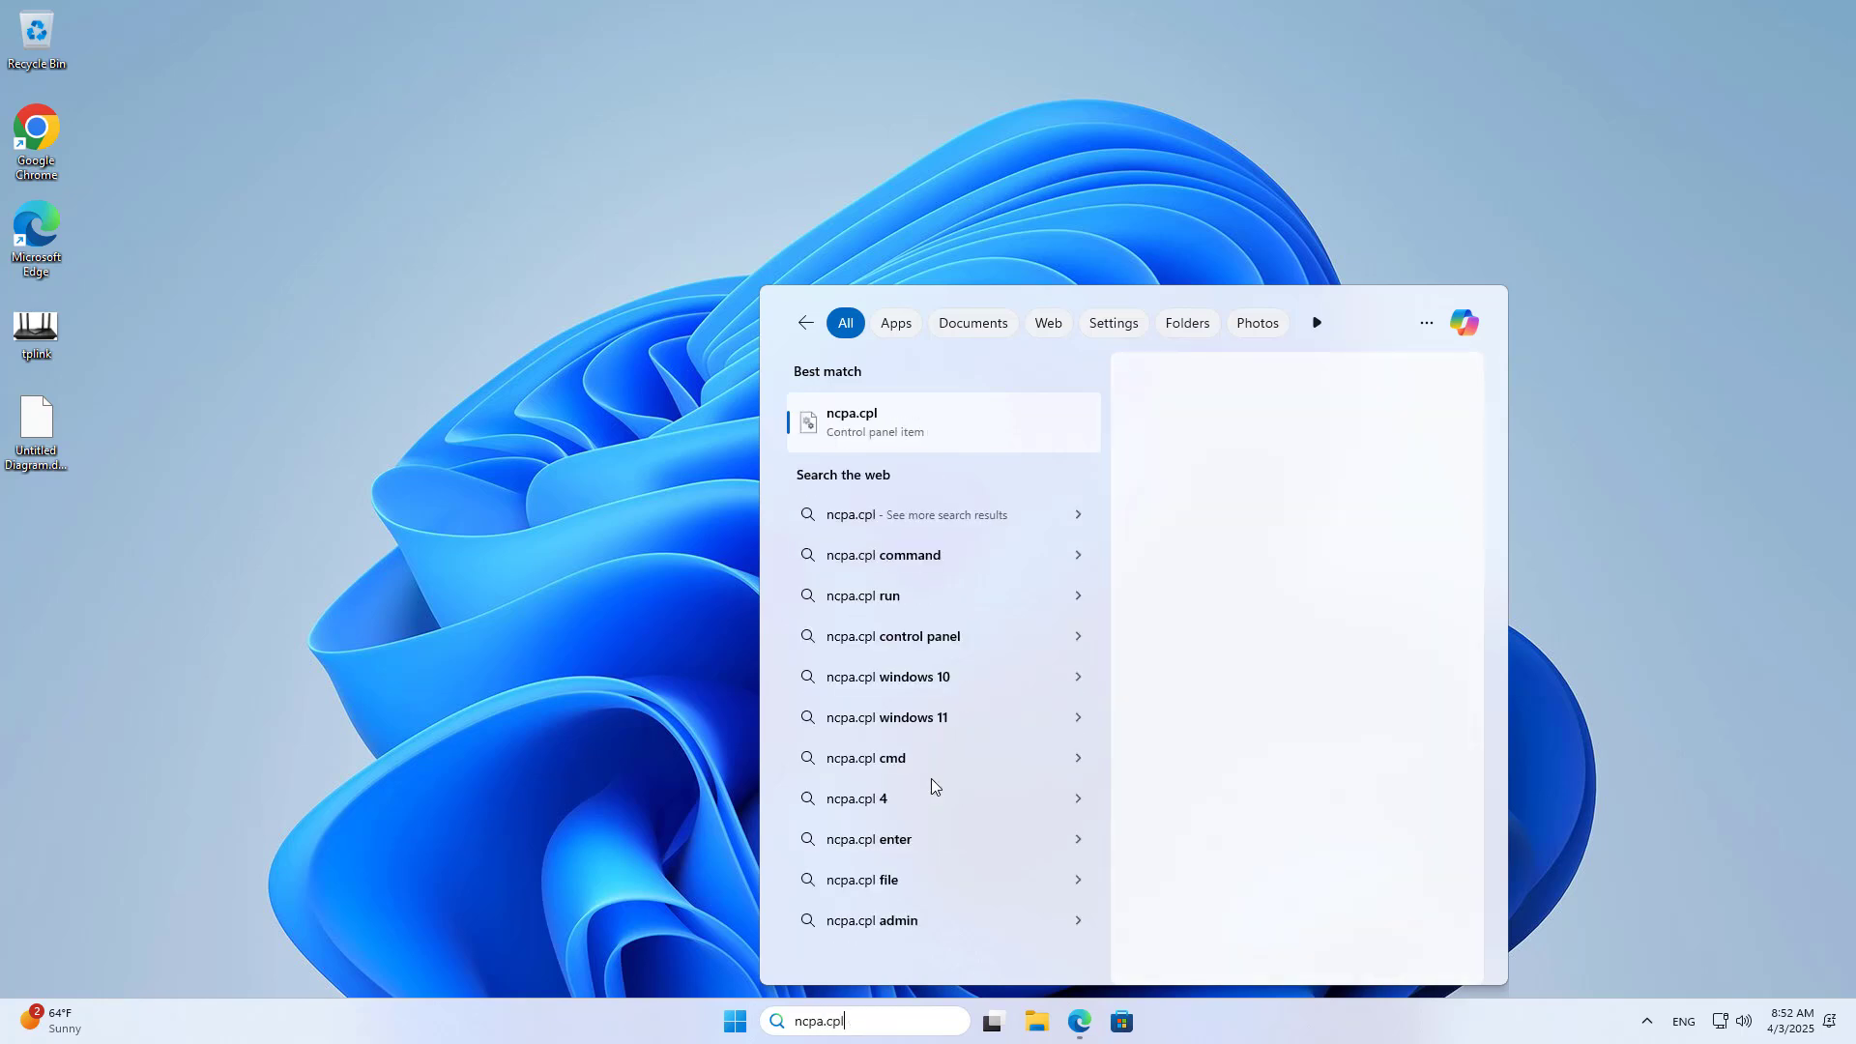
key("Return")
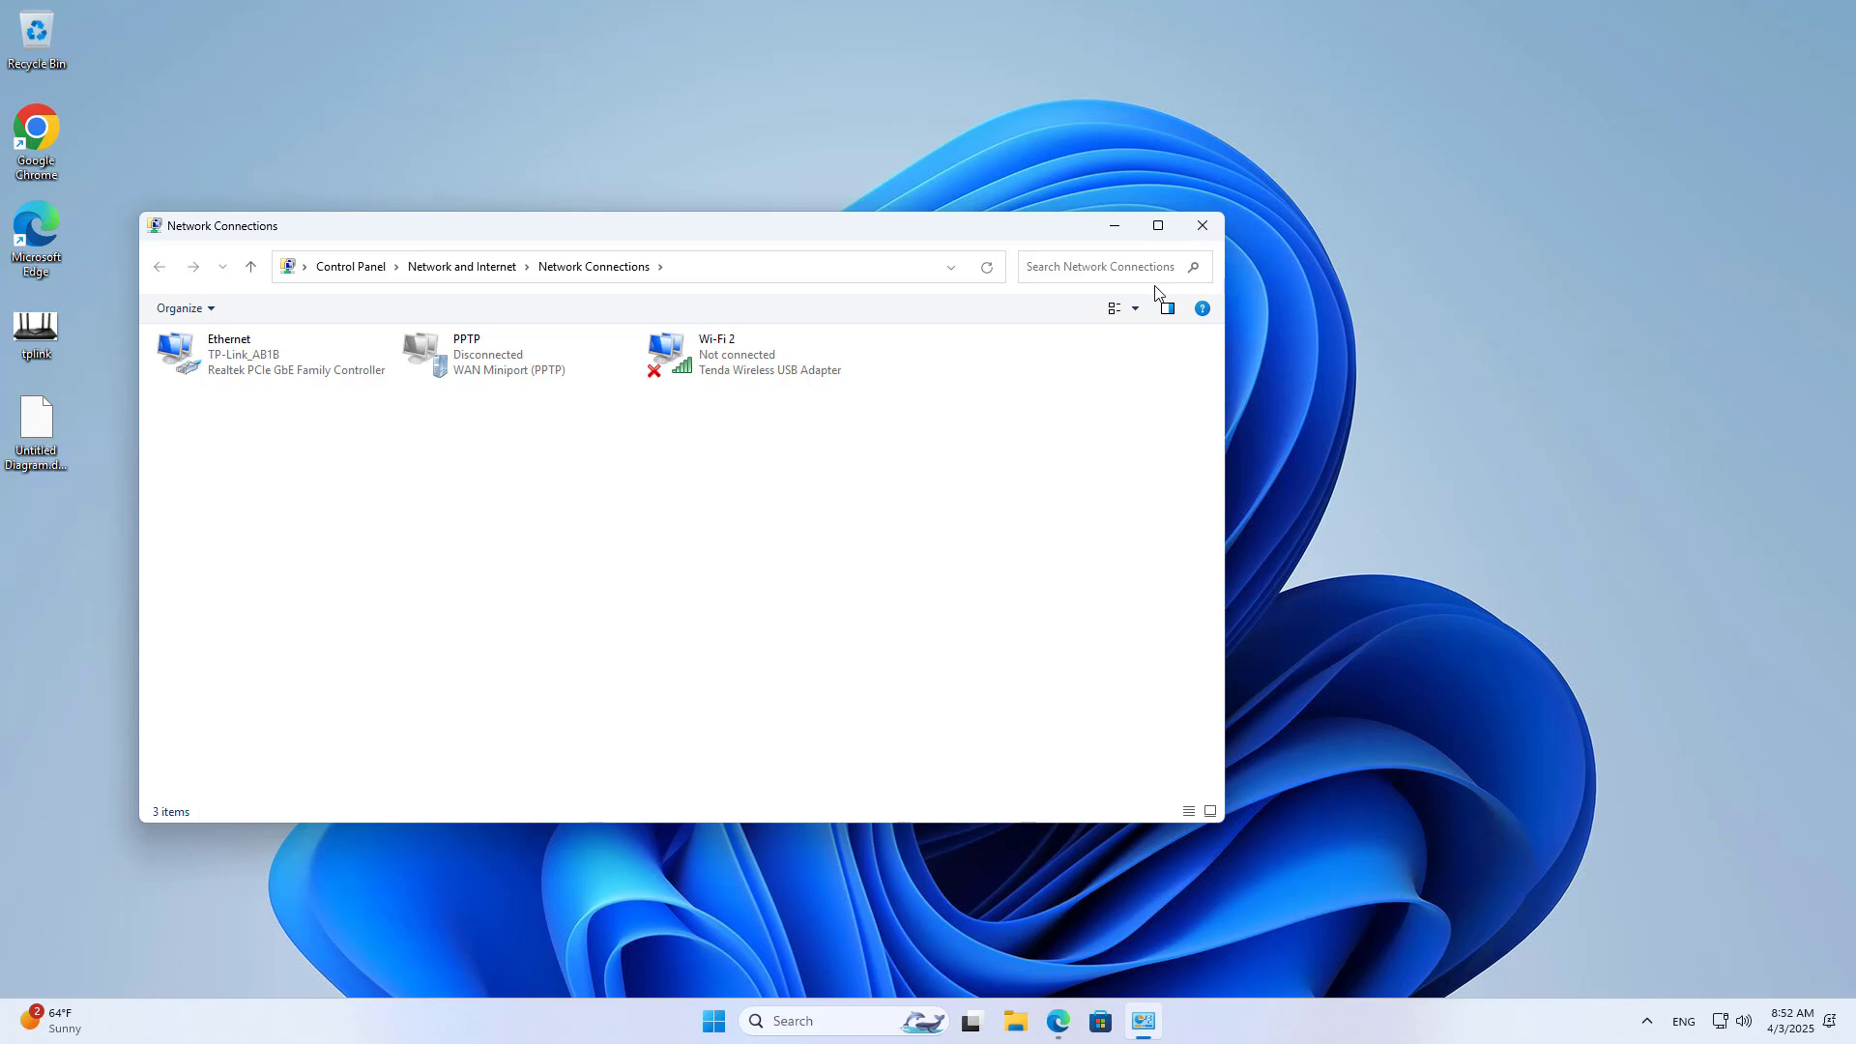
right_click(731, 368)
left_click(782, 399)
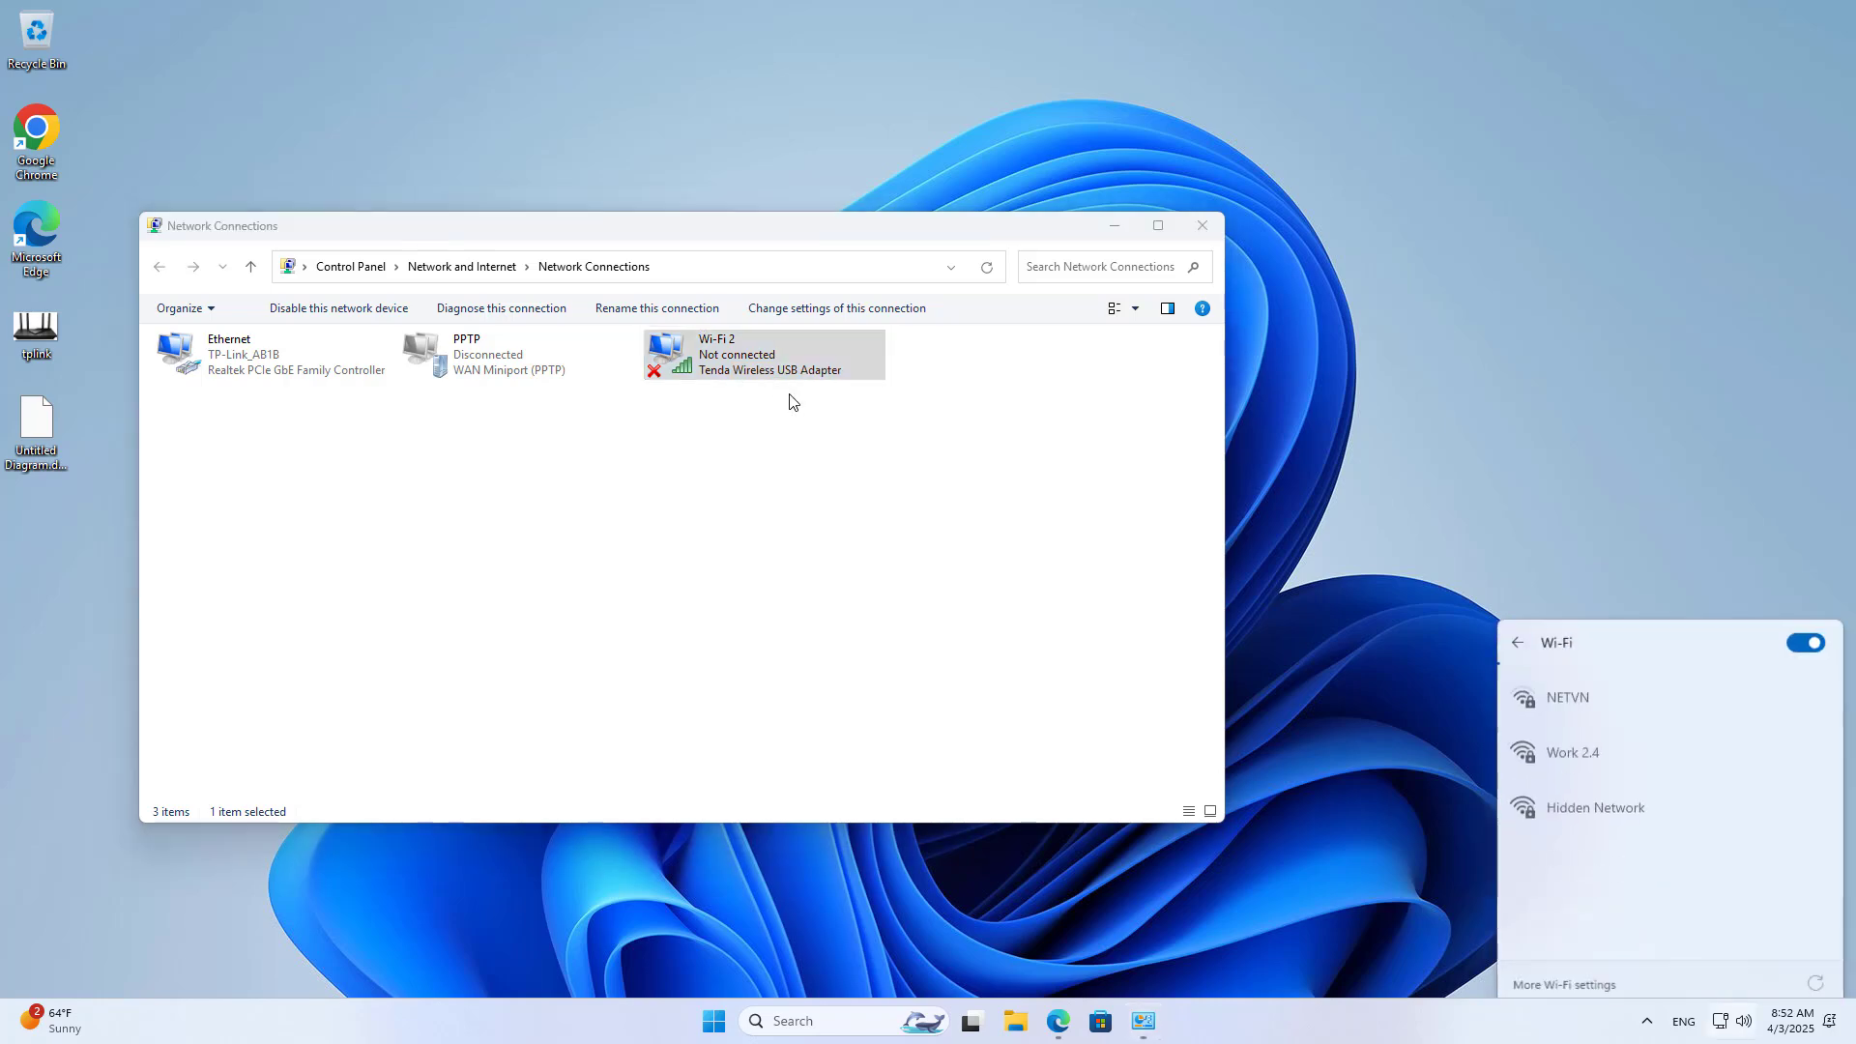
left_click(1201, 226)
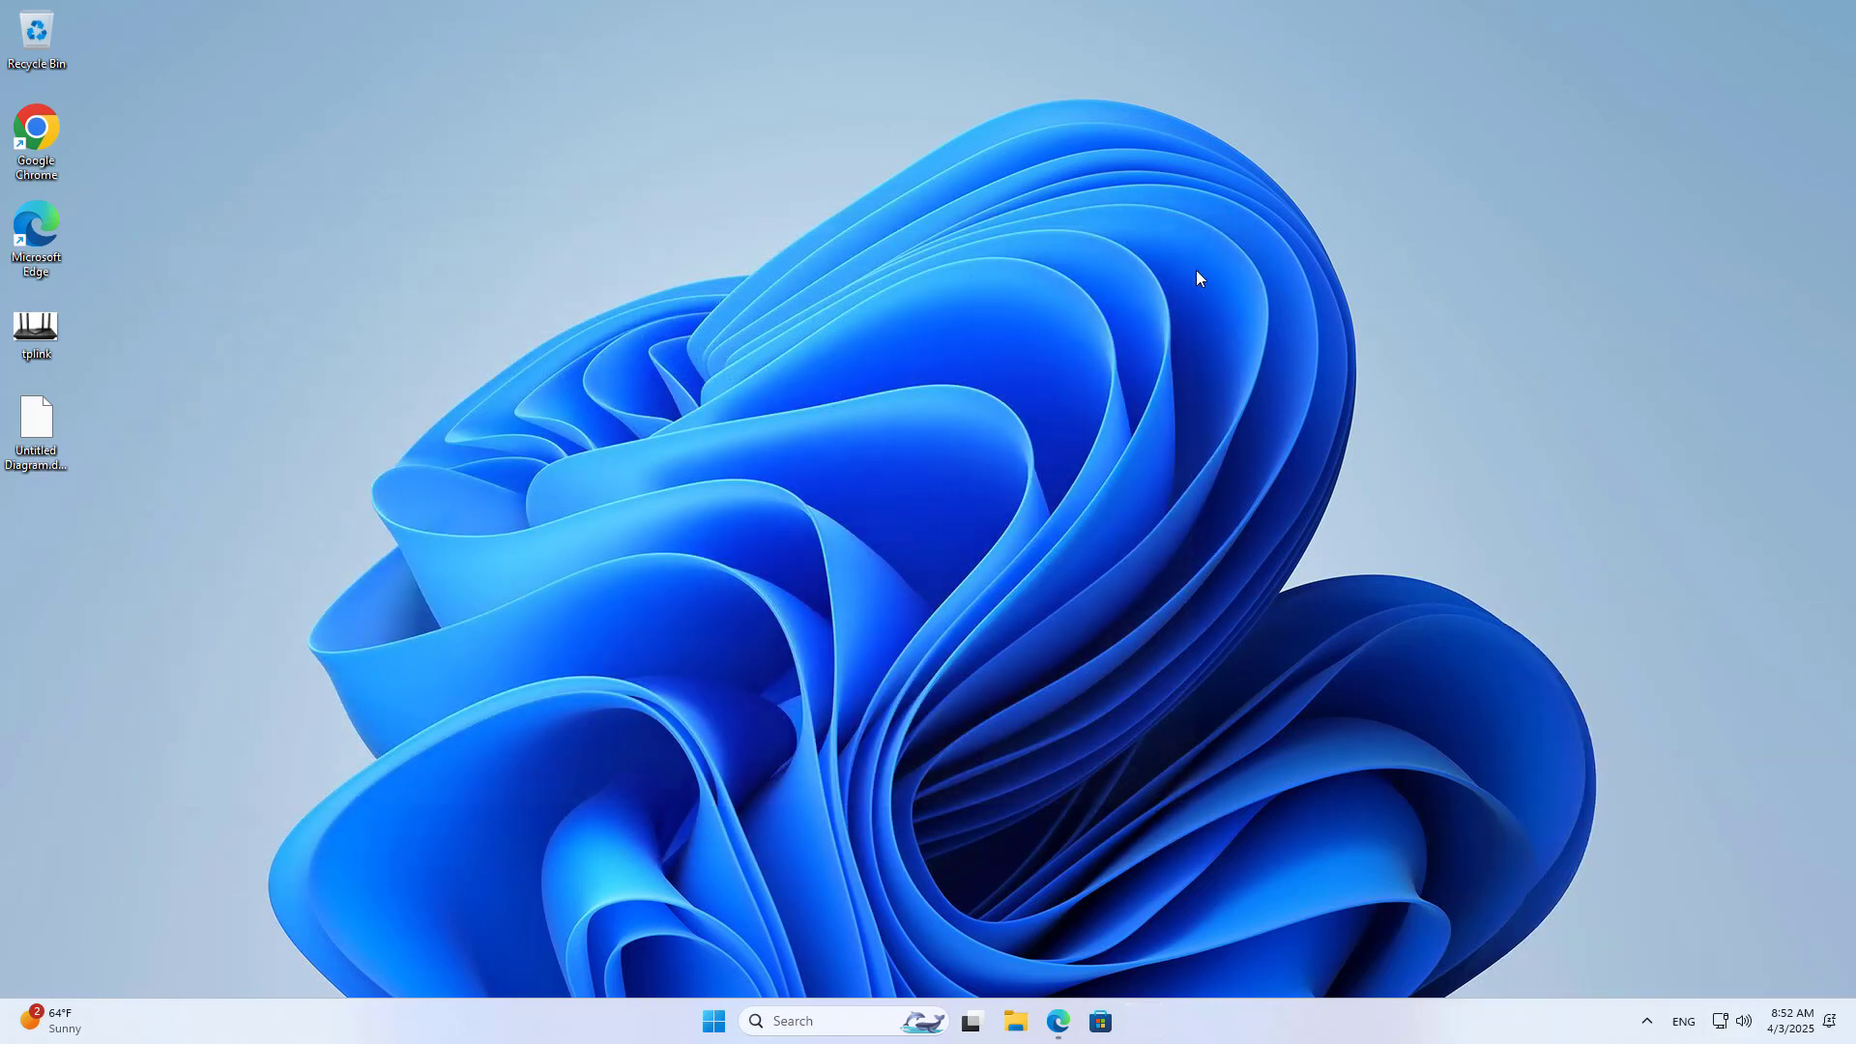
Step: Connect to the Redmi 13 Wi-Fi network with automatic connection enabled
left_click(1723, 1021)
left_click(1589, 707)
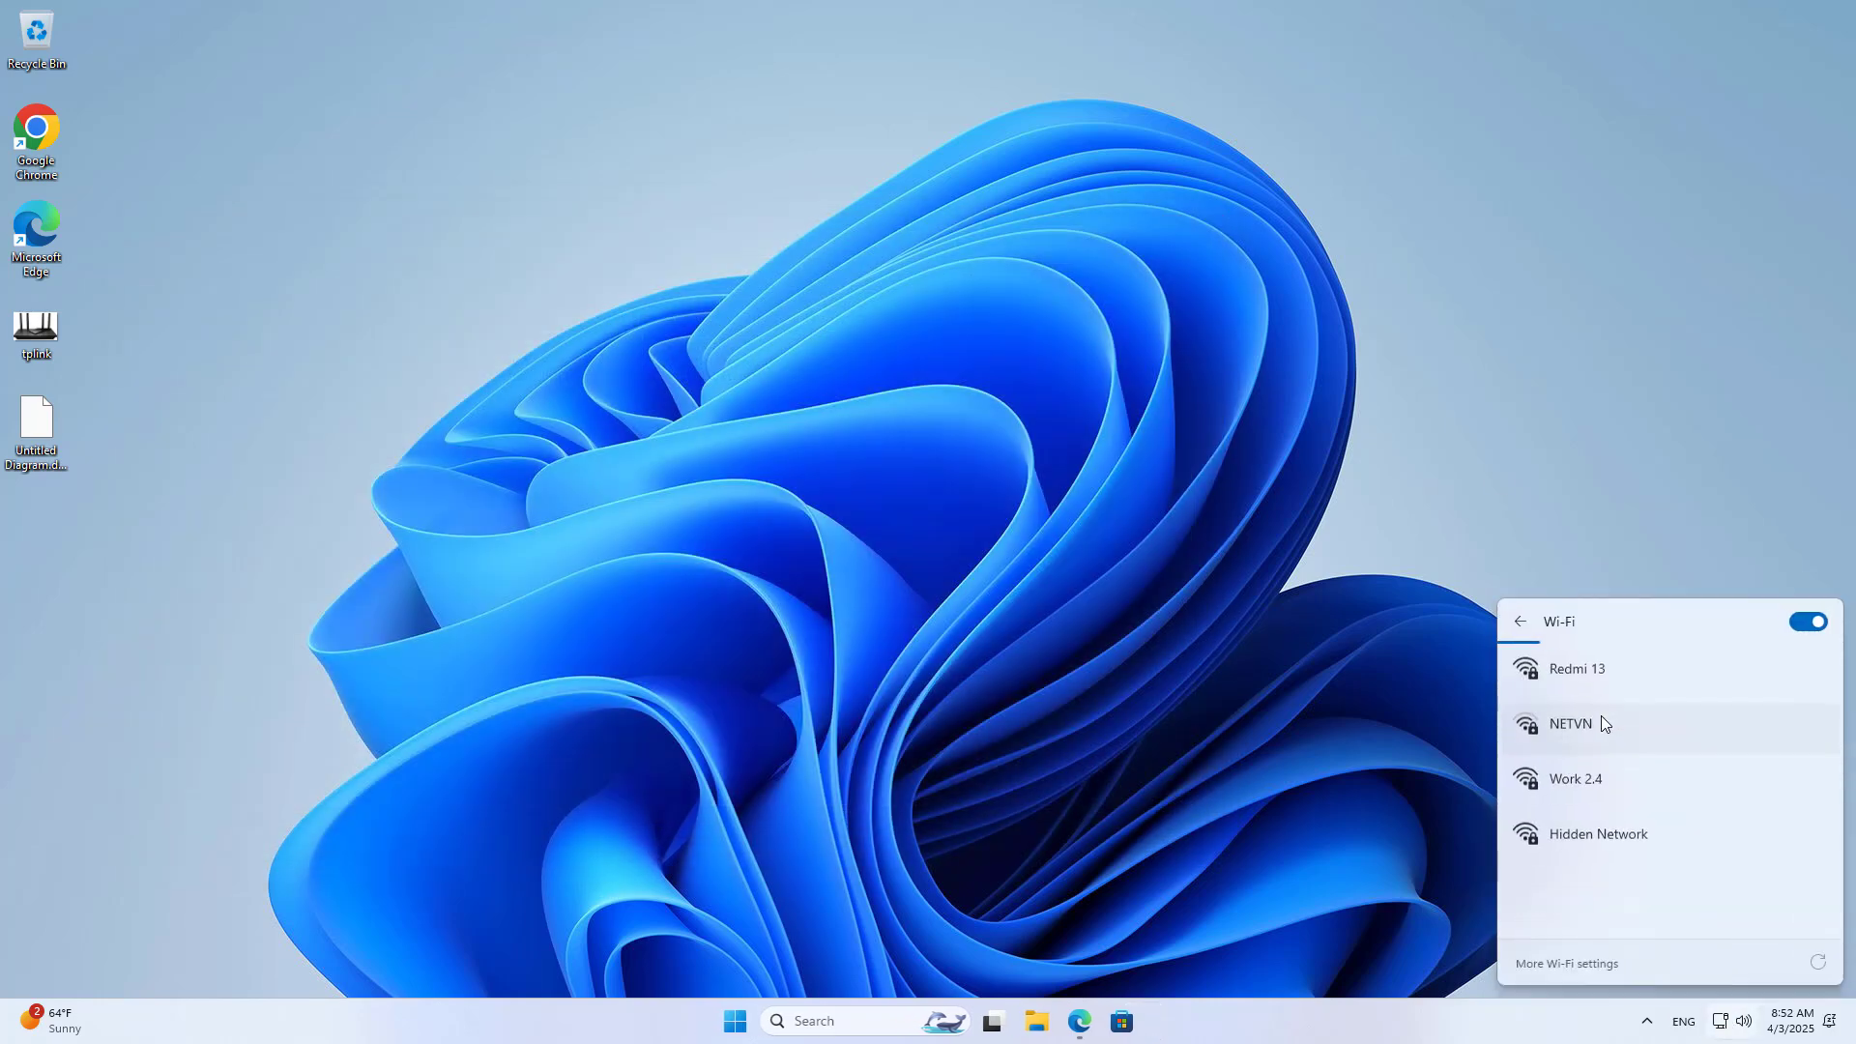
left_click(1593, 667)
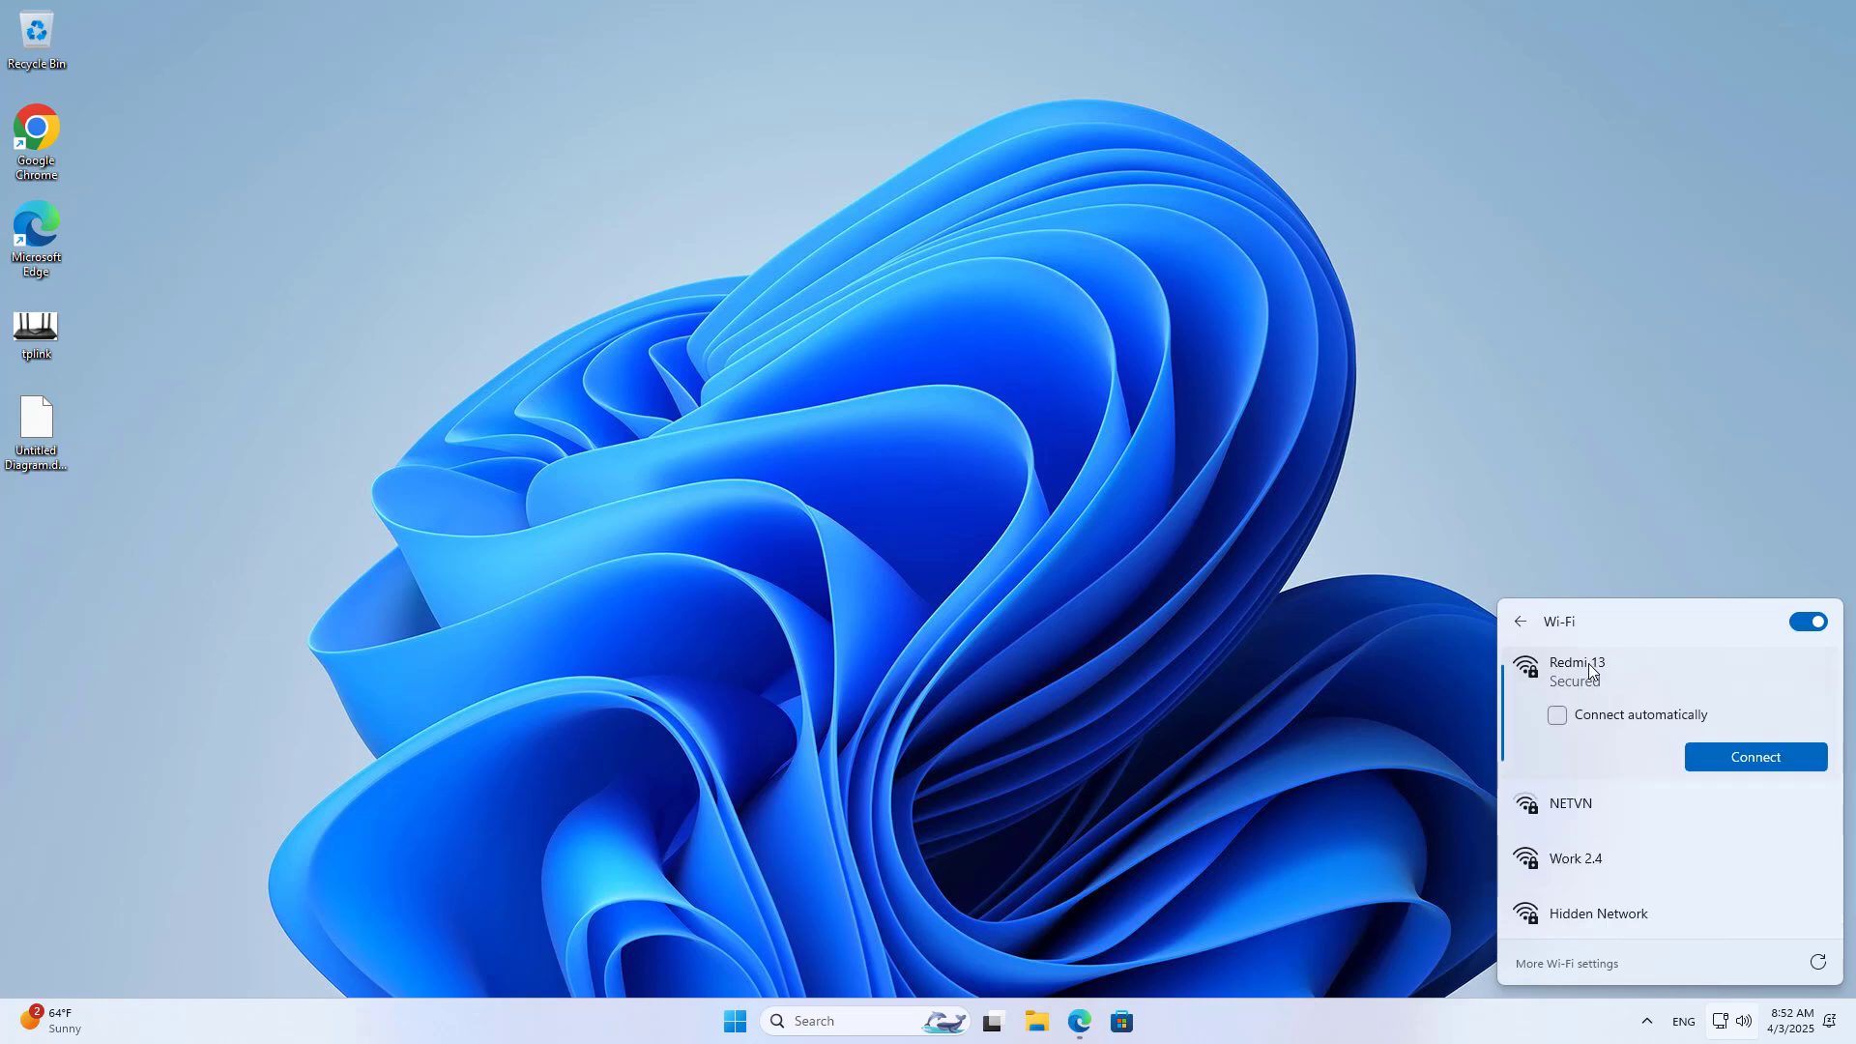
left_click(1640, 720)
left_click(1749, 756)
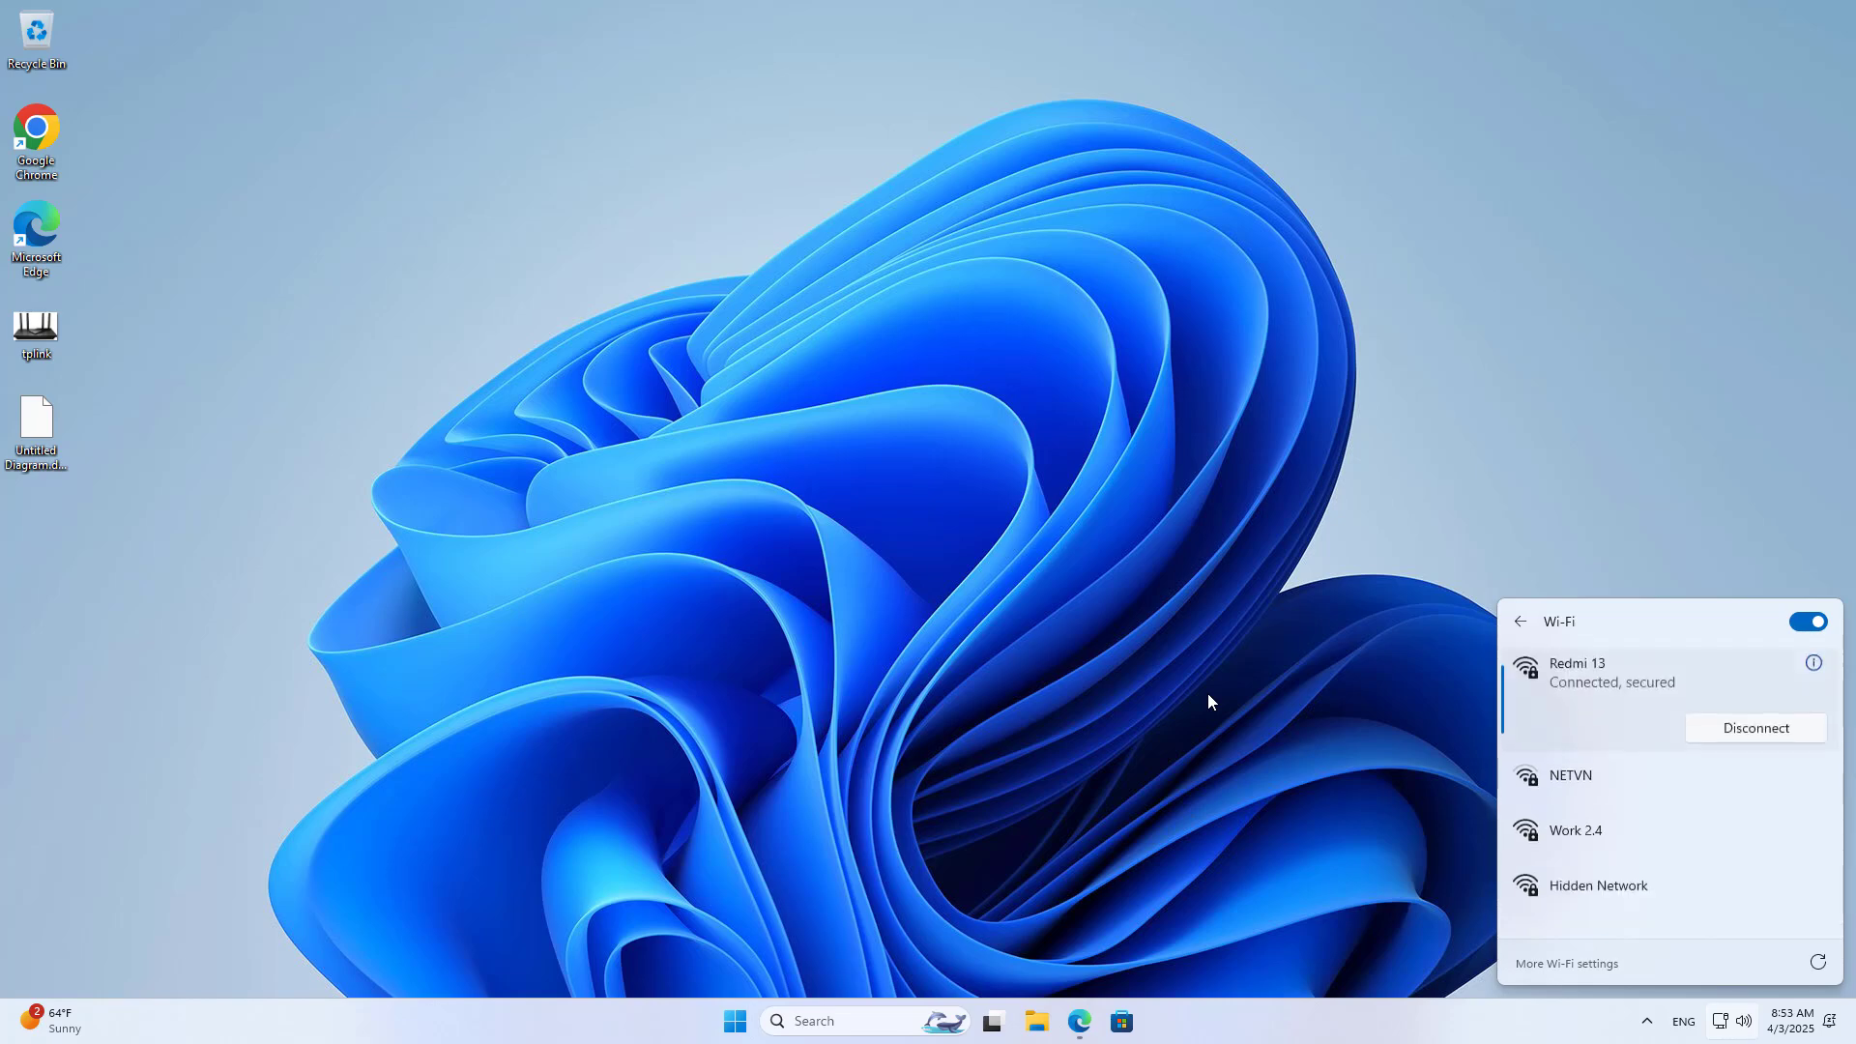
Step: Disable the Ethernet adapter in ncpa.cpl and minimize the Network Connections window
left_click(878, 1020)
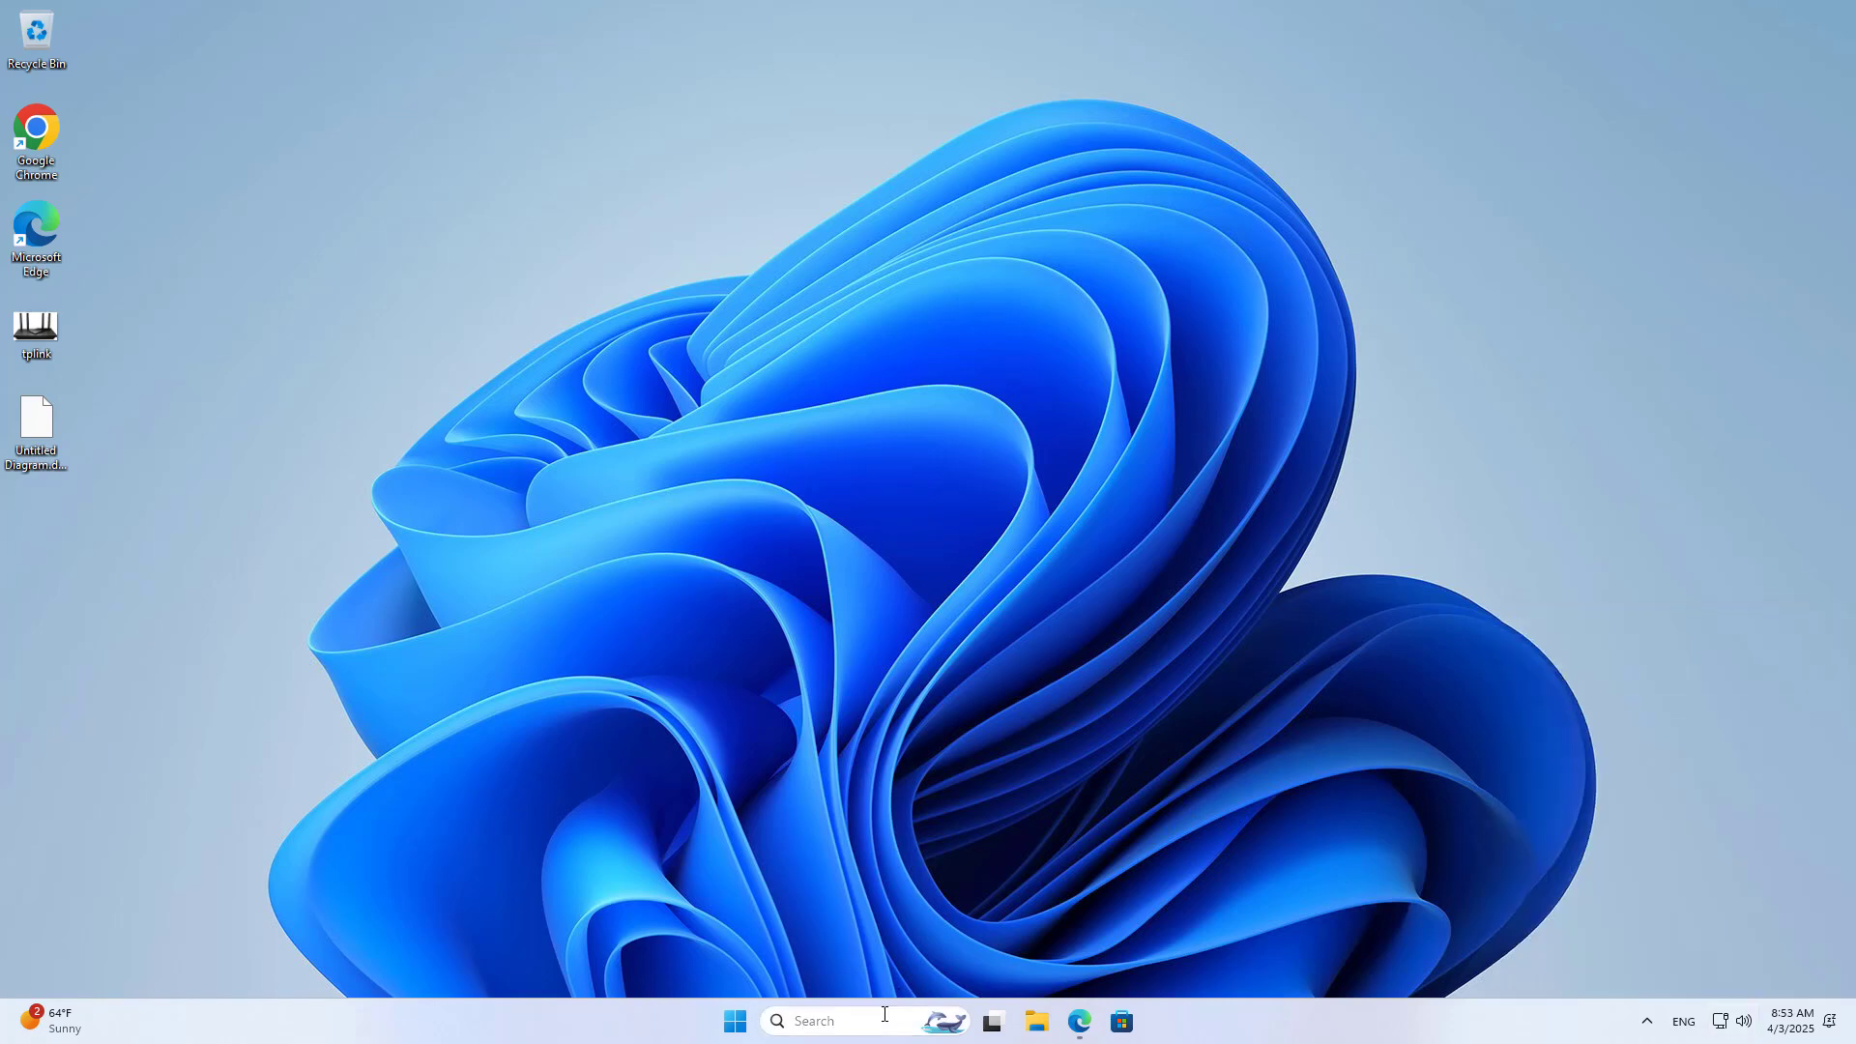
type("ncpa.cpl")
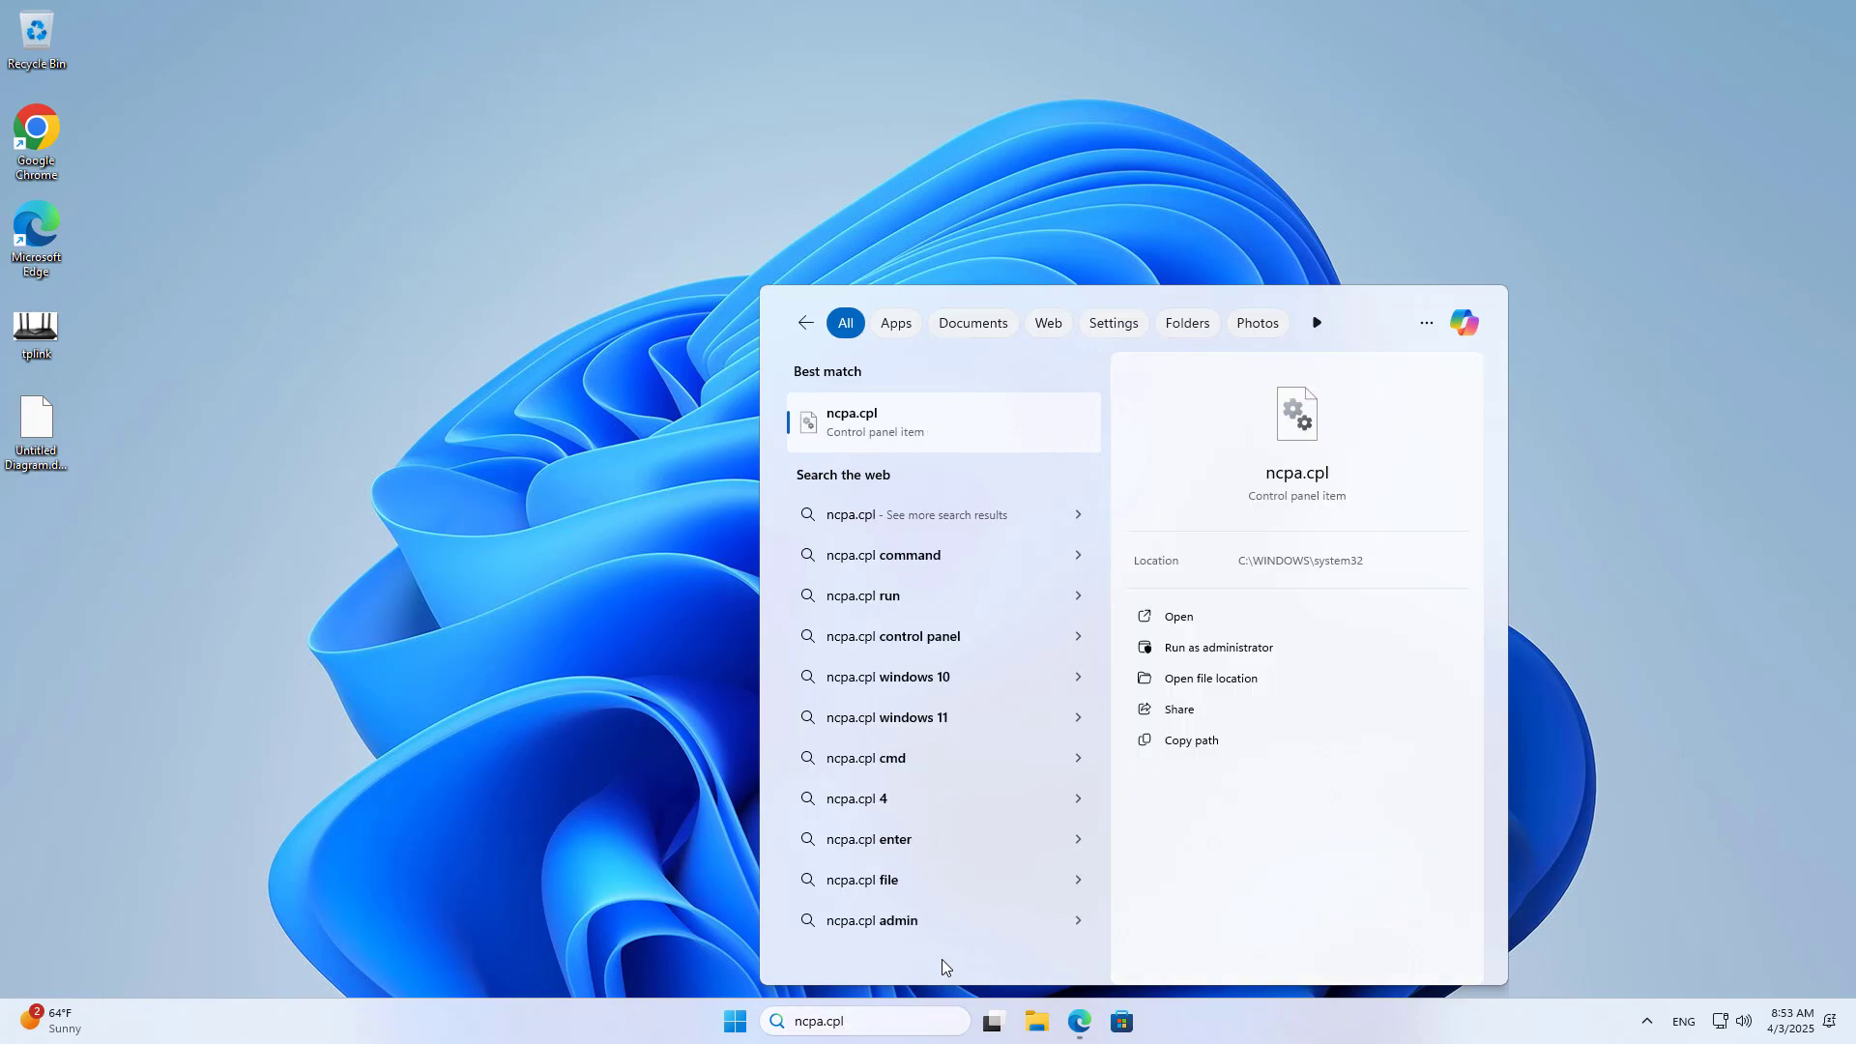
key("Return")
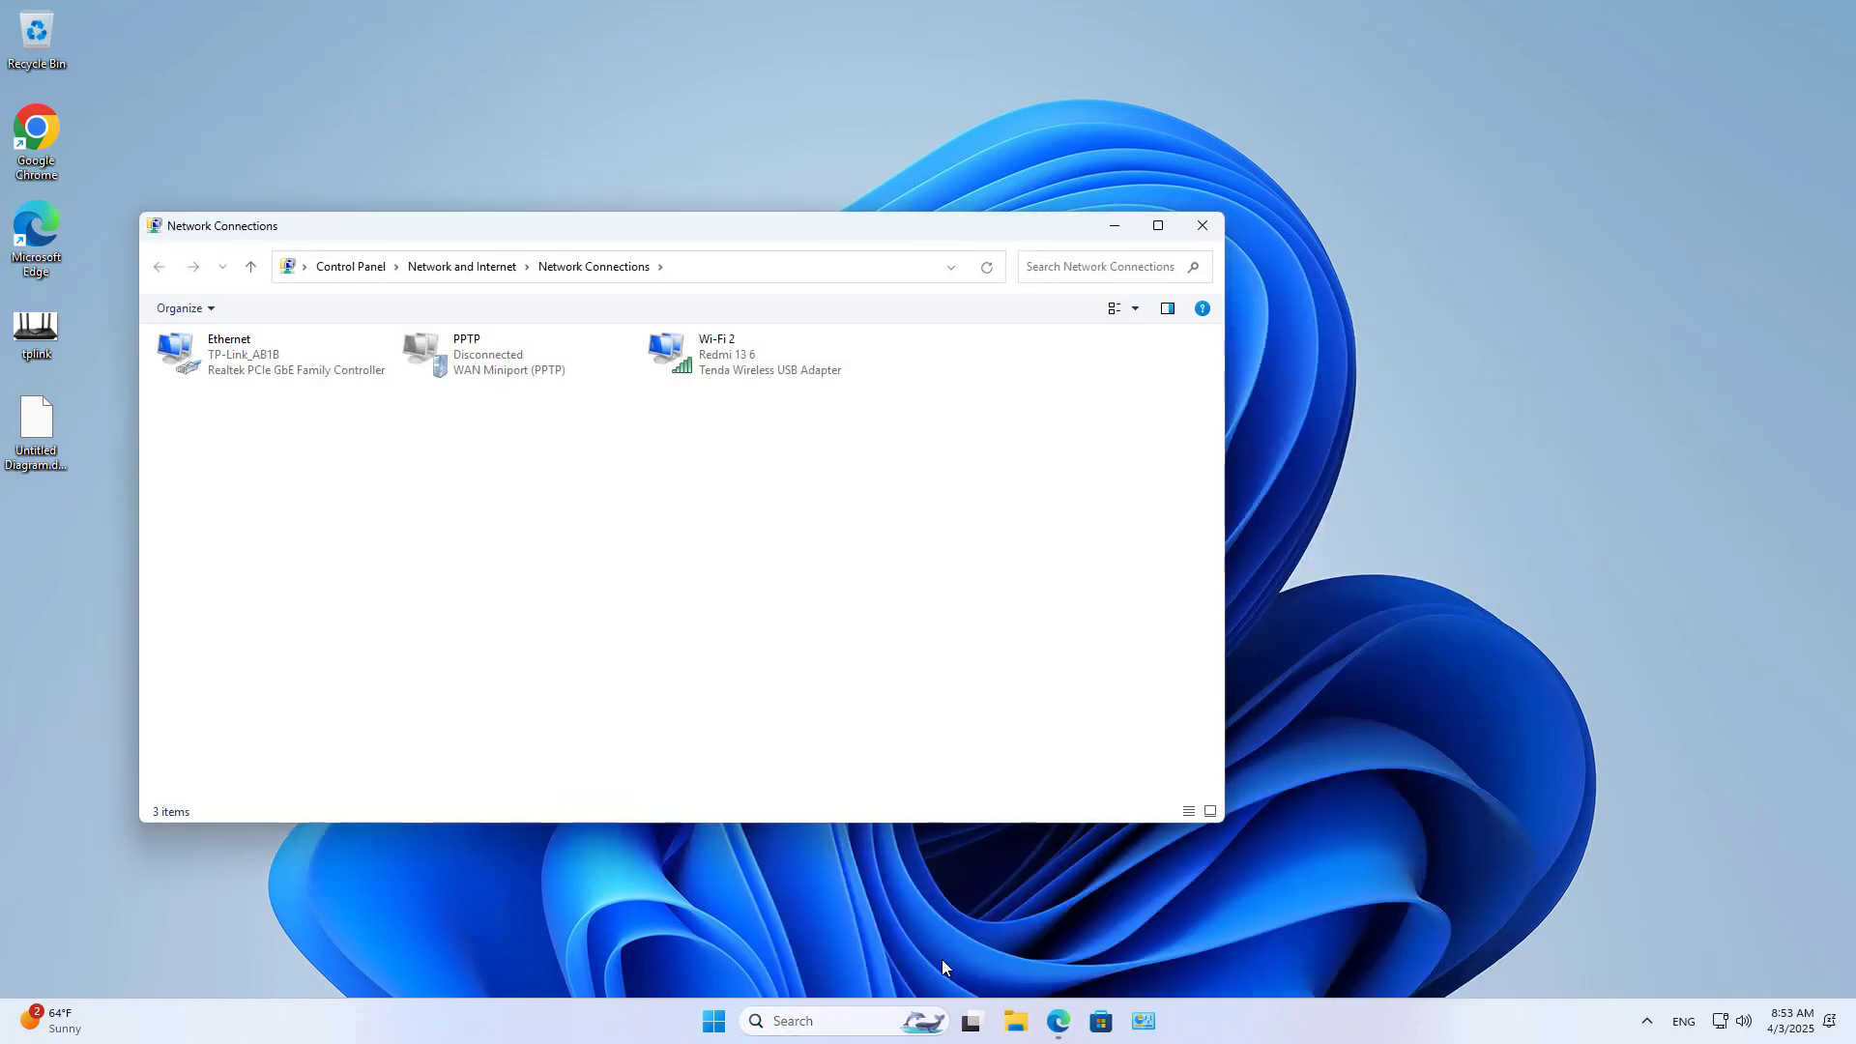
left_click(327, 356)
right_click(328, 355)
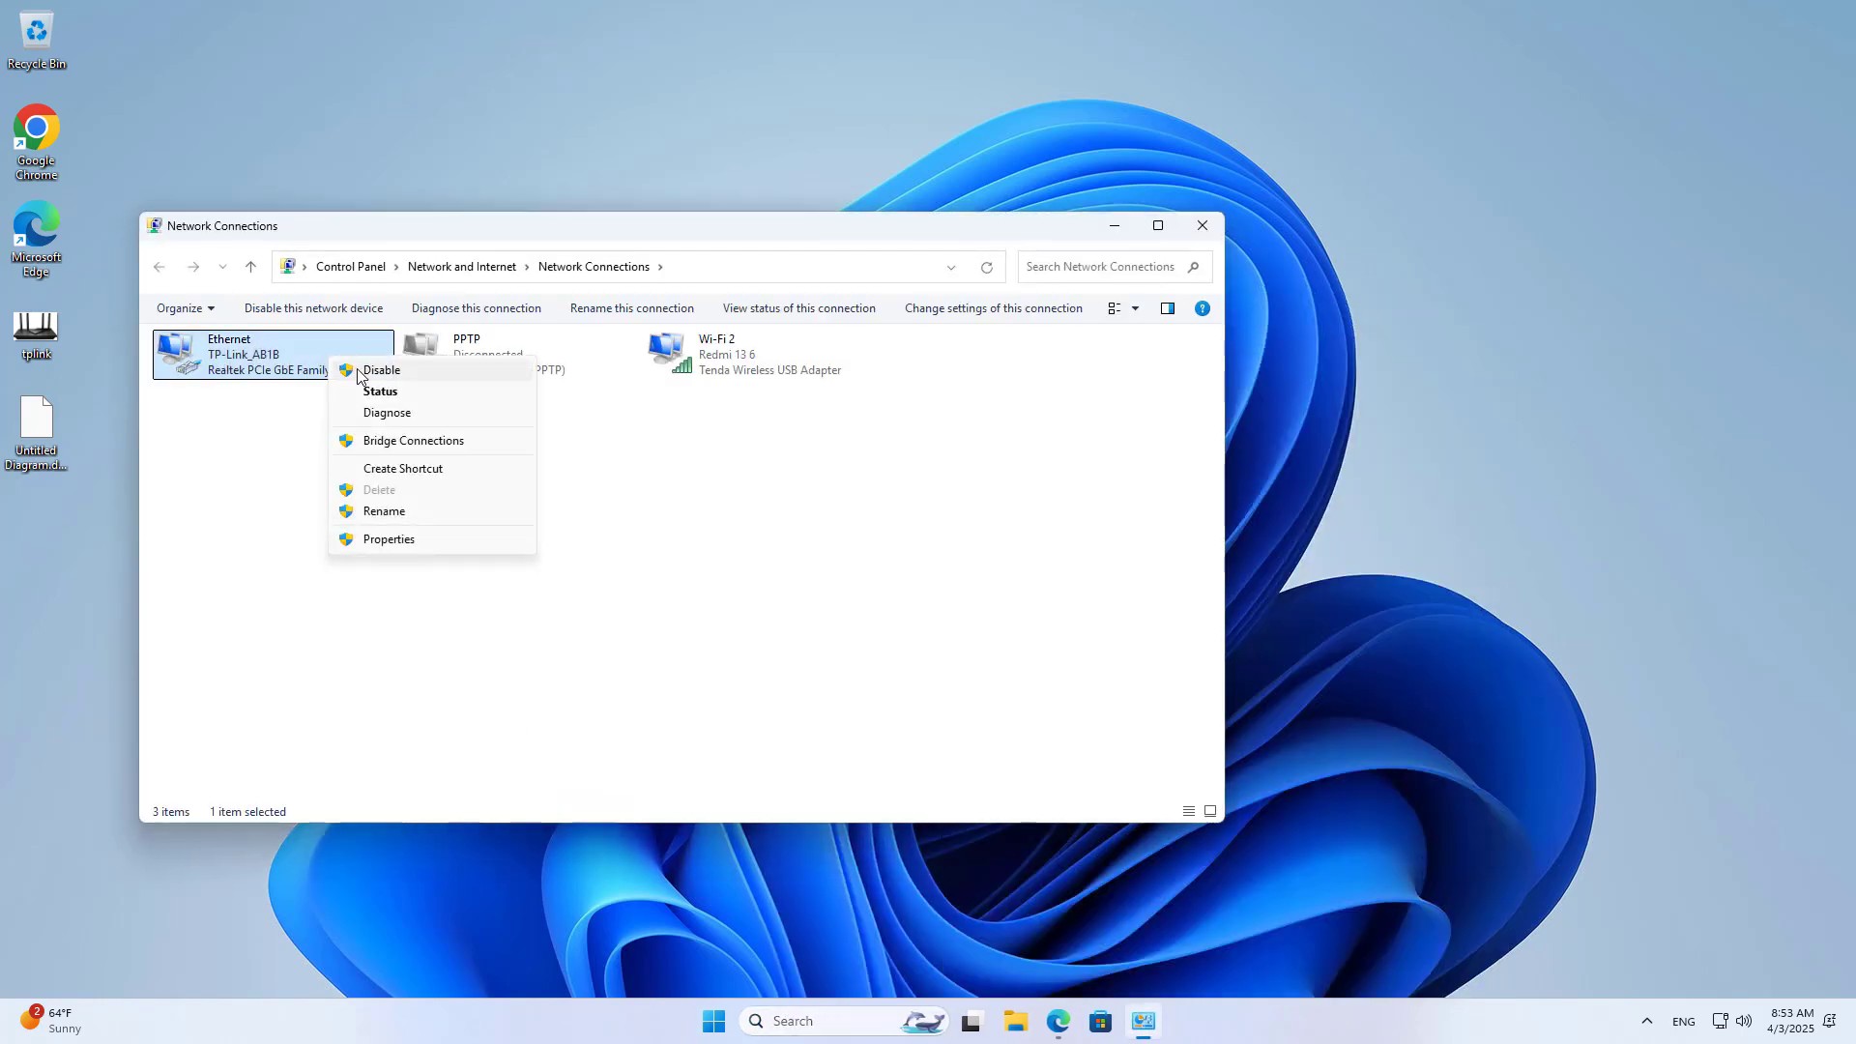
left_click(375, 373)
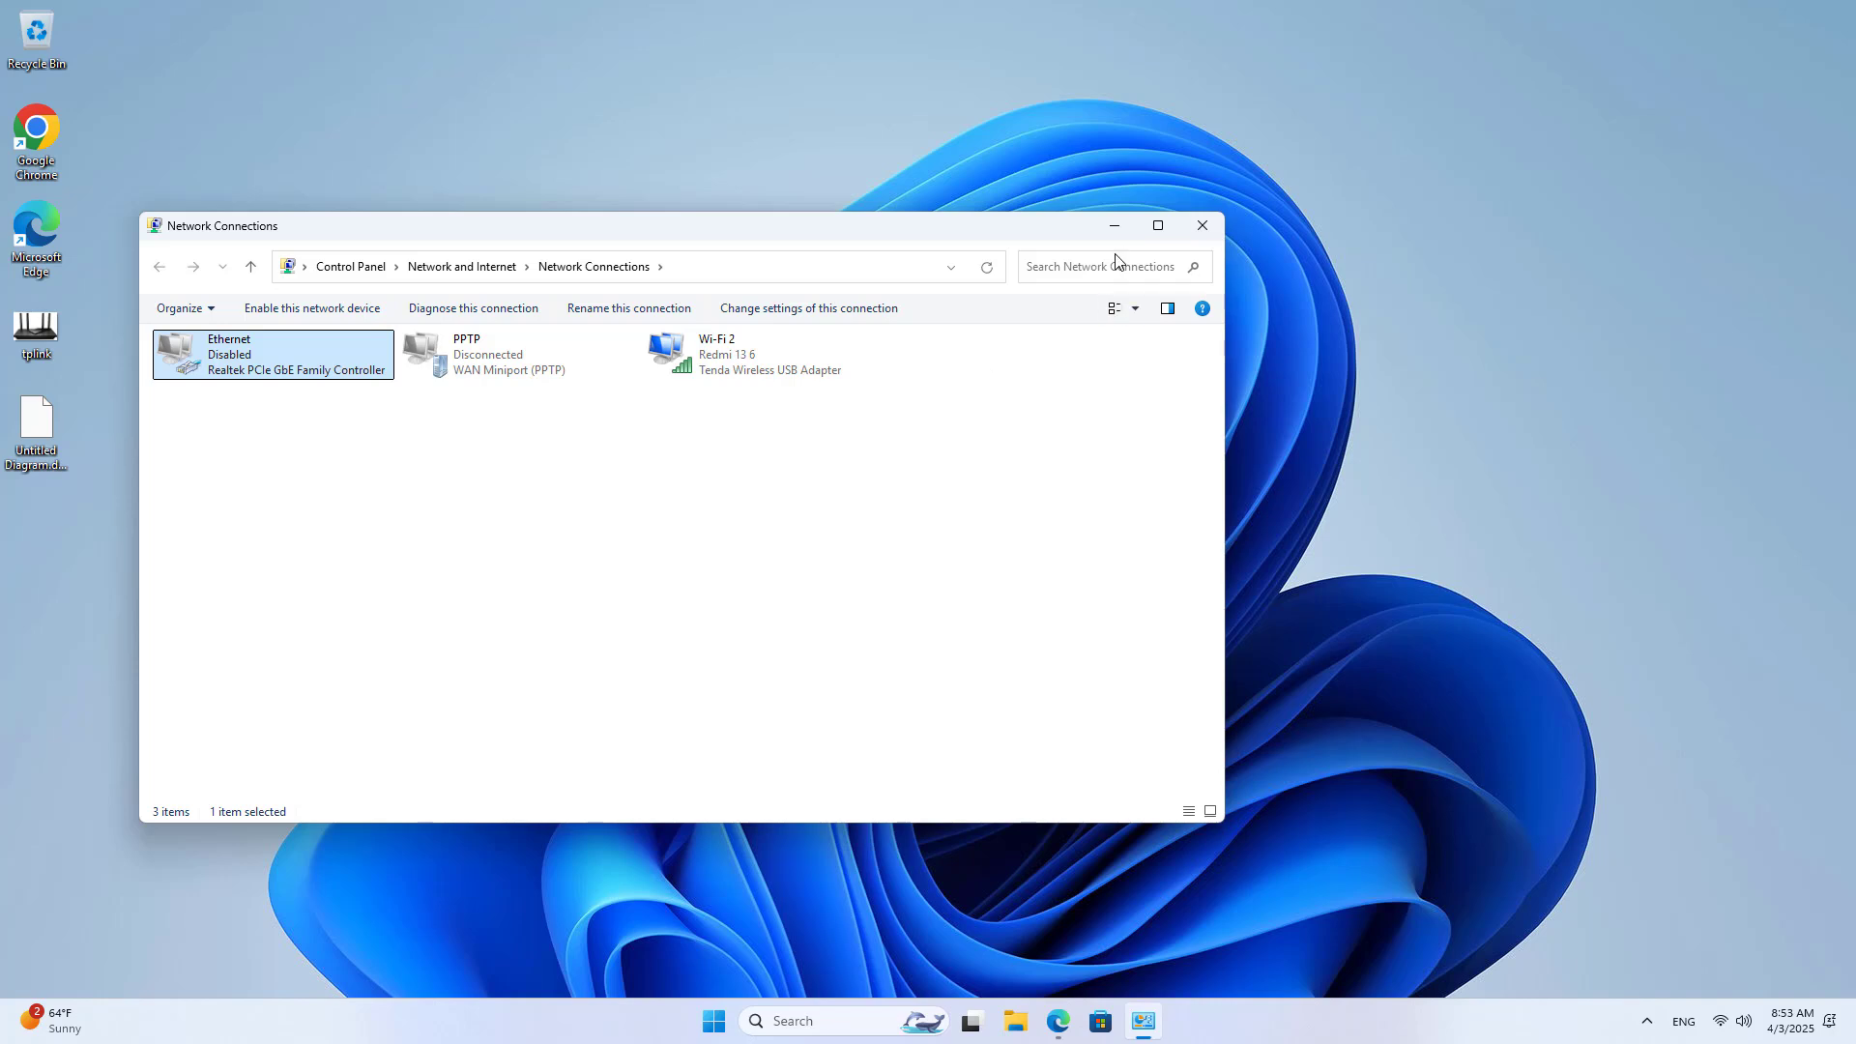
left_click(1114, 226)
Step: Connect the PPTP VPN over Wi-Fi and bring the browser back
left_click(1731, 1028)
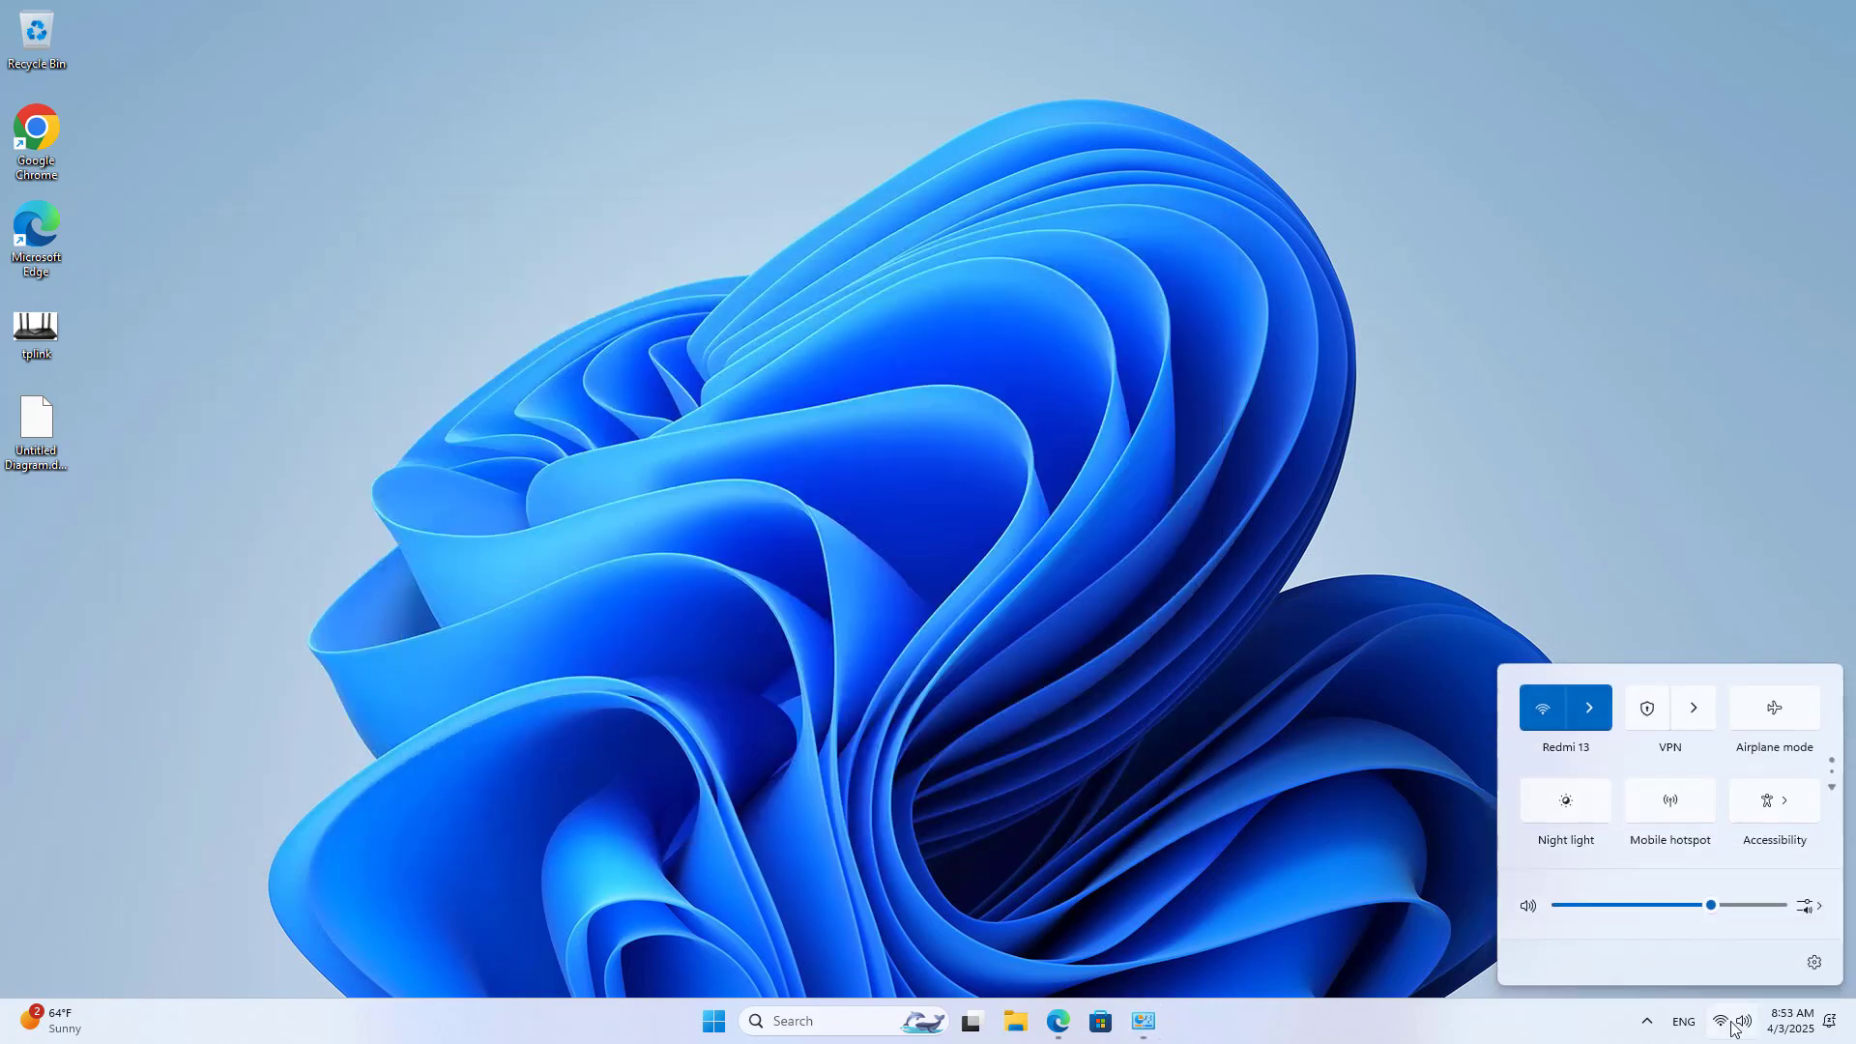
left_click(1689, 717)
left_click(1705, 730)
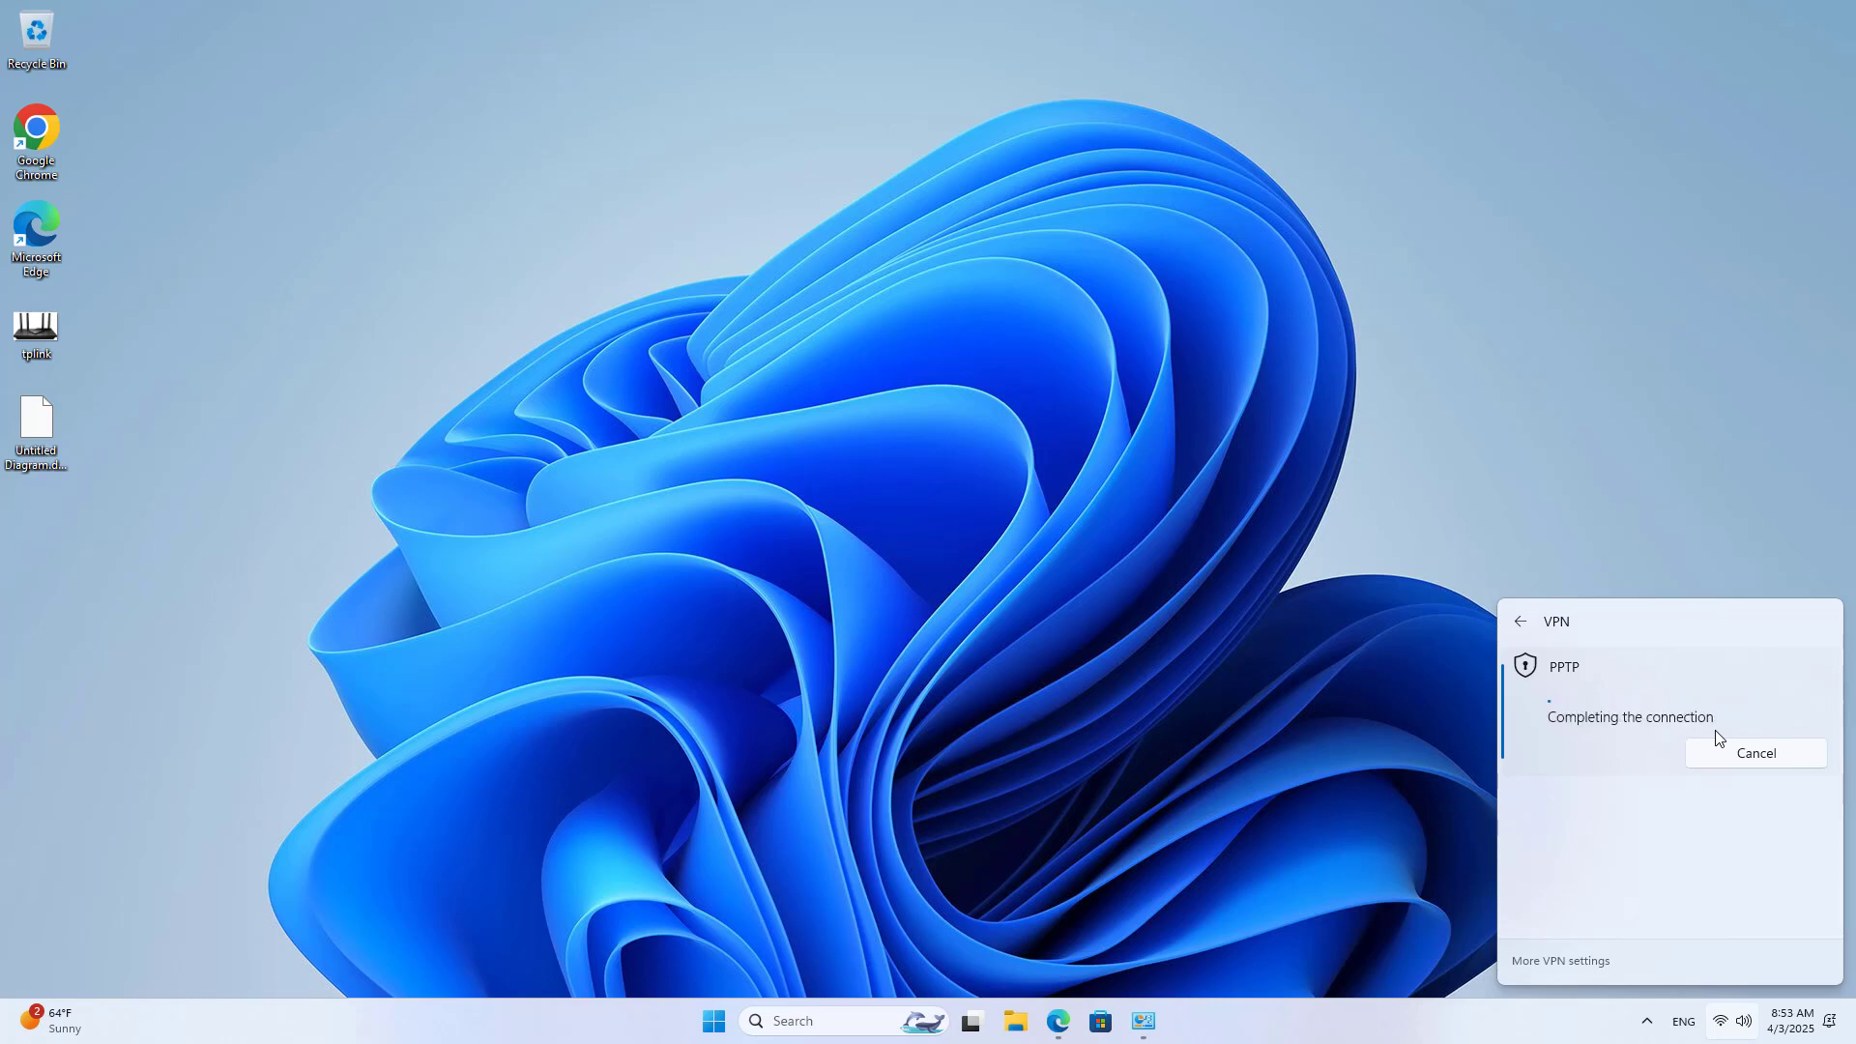
left_click(1261, 699)
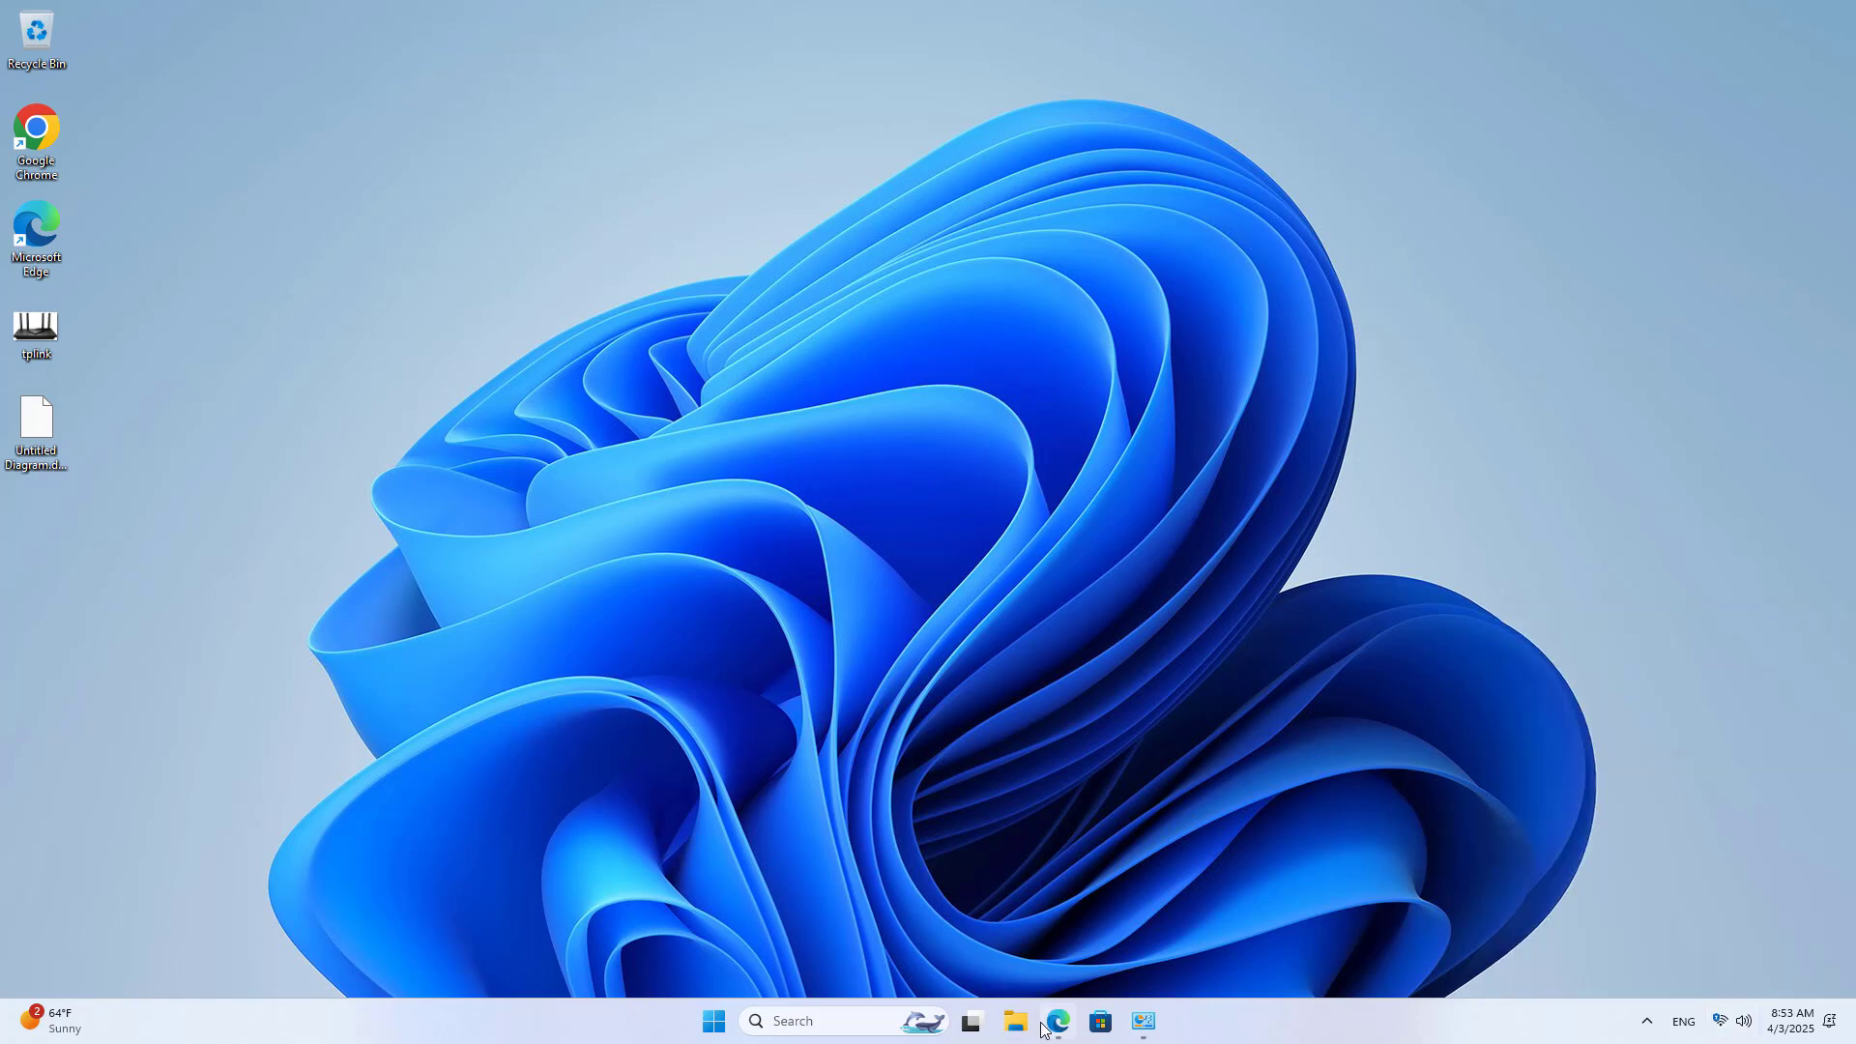
left_click(1057, 1021)
Step: Move the PC icon and its 192.168.0.11 label up-left beside the Internet cloud
key("ctrl+shift+Tab")
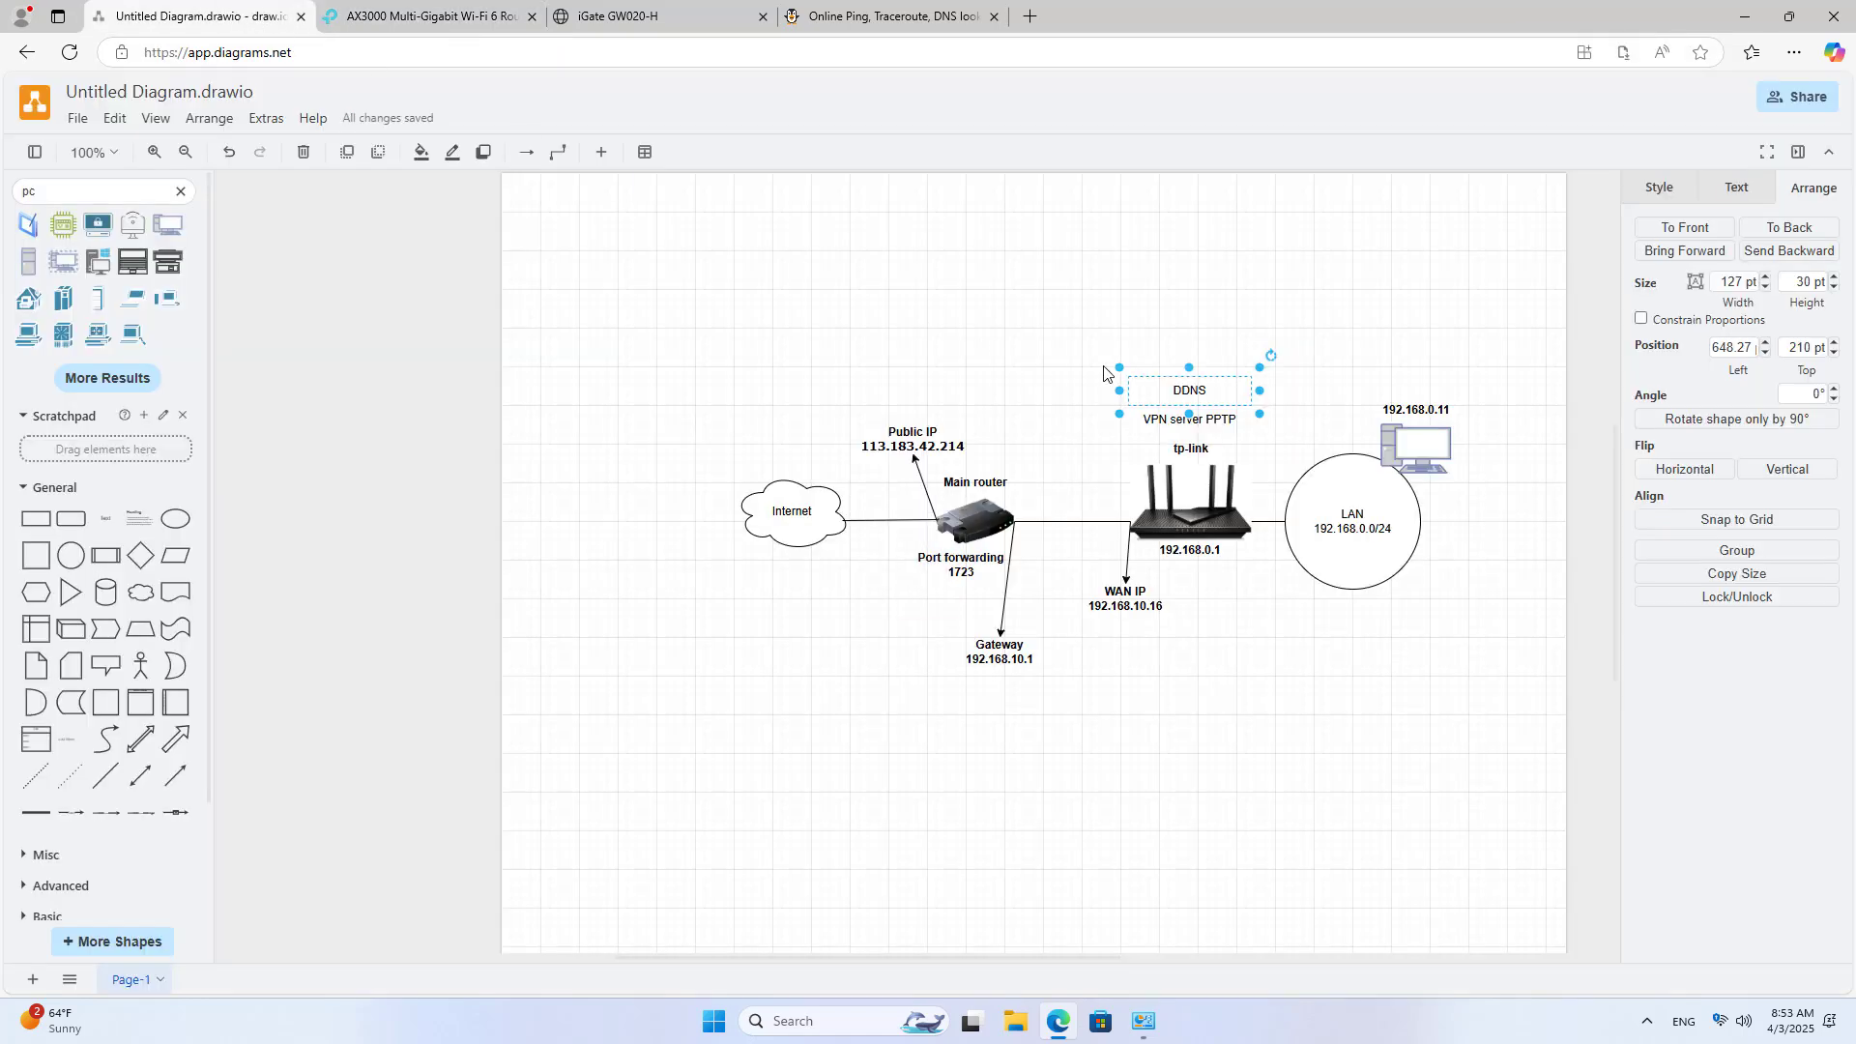
left_click(1417, 451)
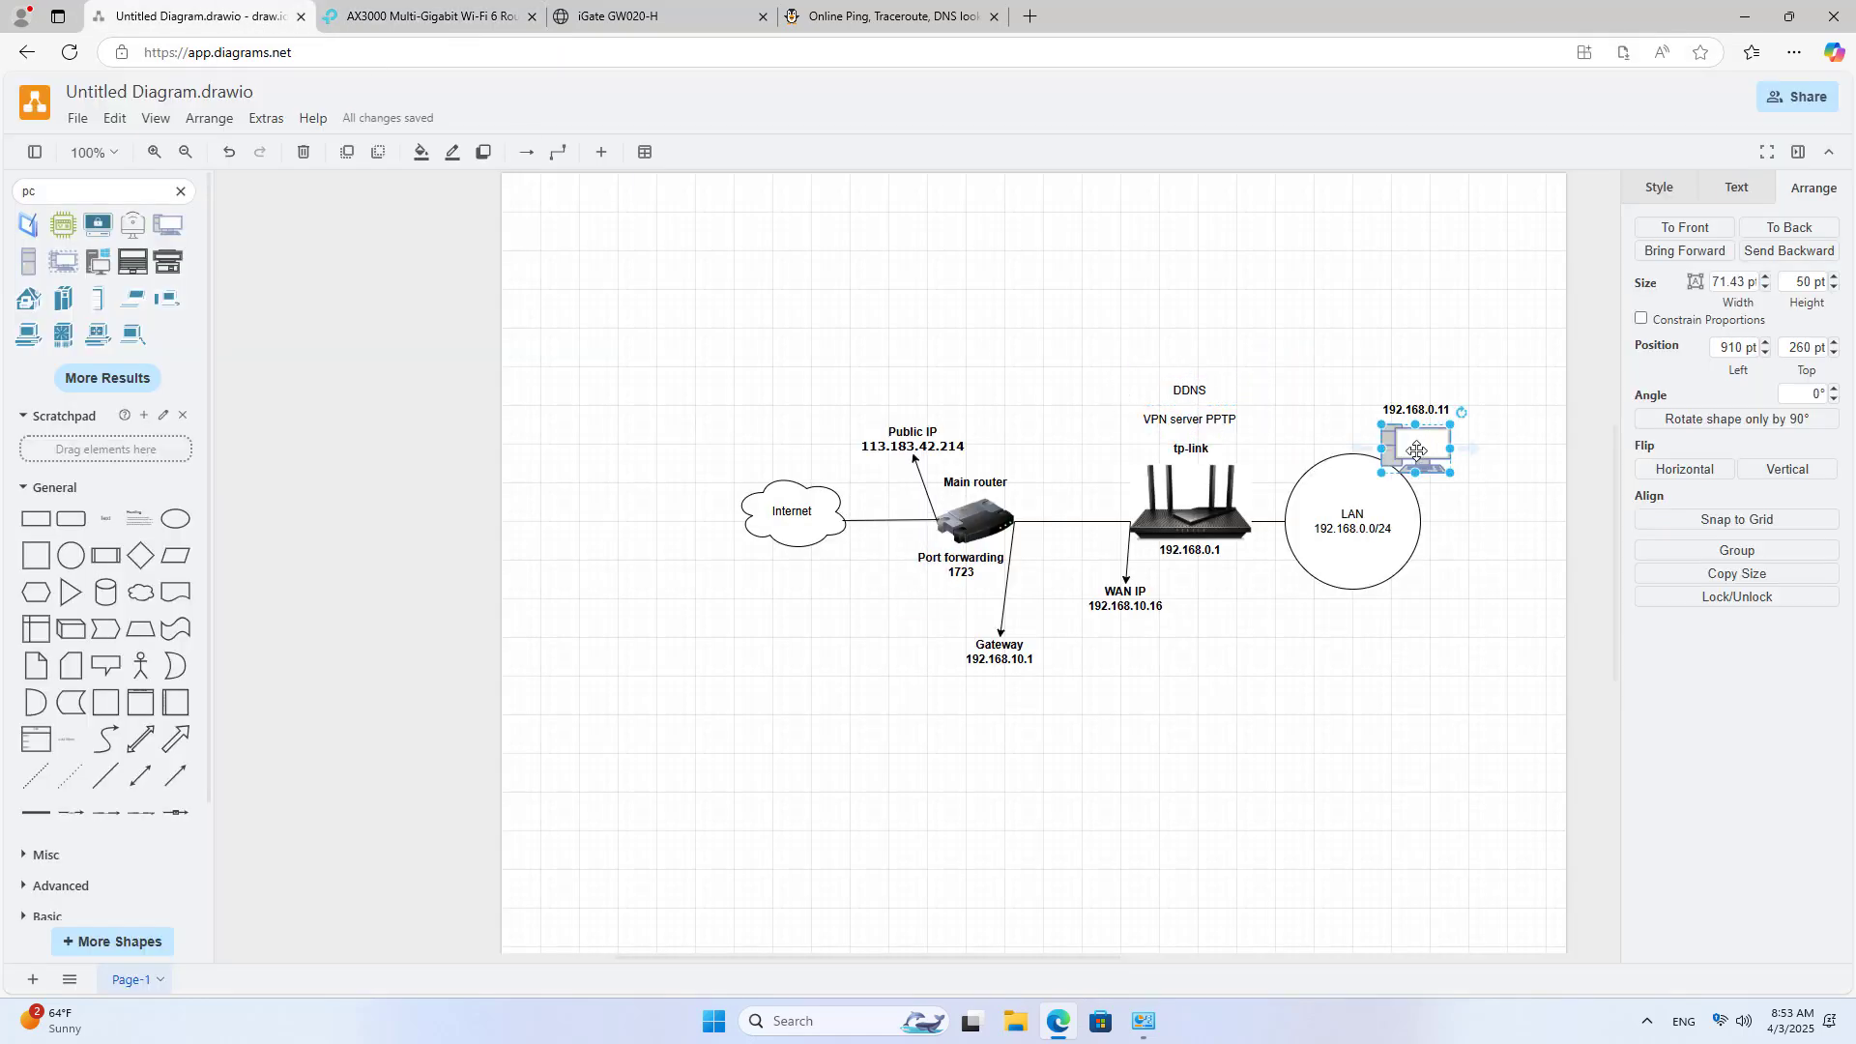
left_click_drag(1416, 453, 740, 425)
left_click(1414, 406)
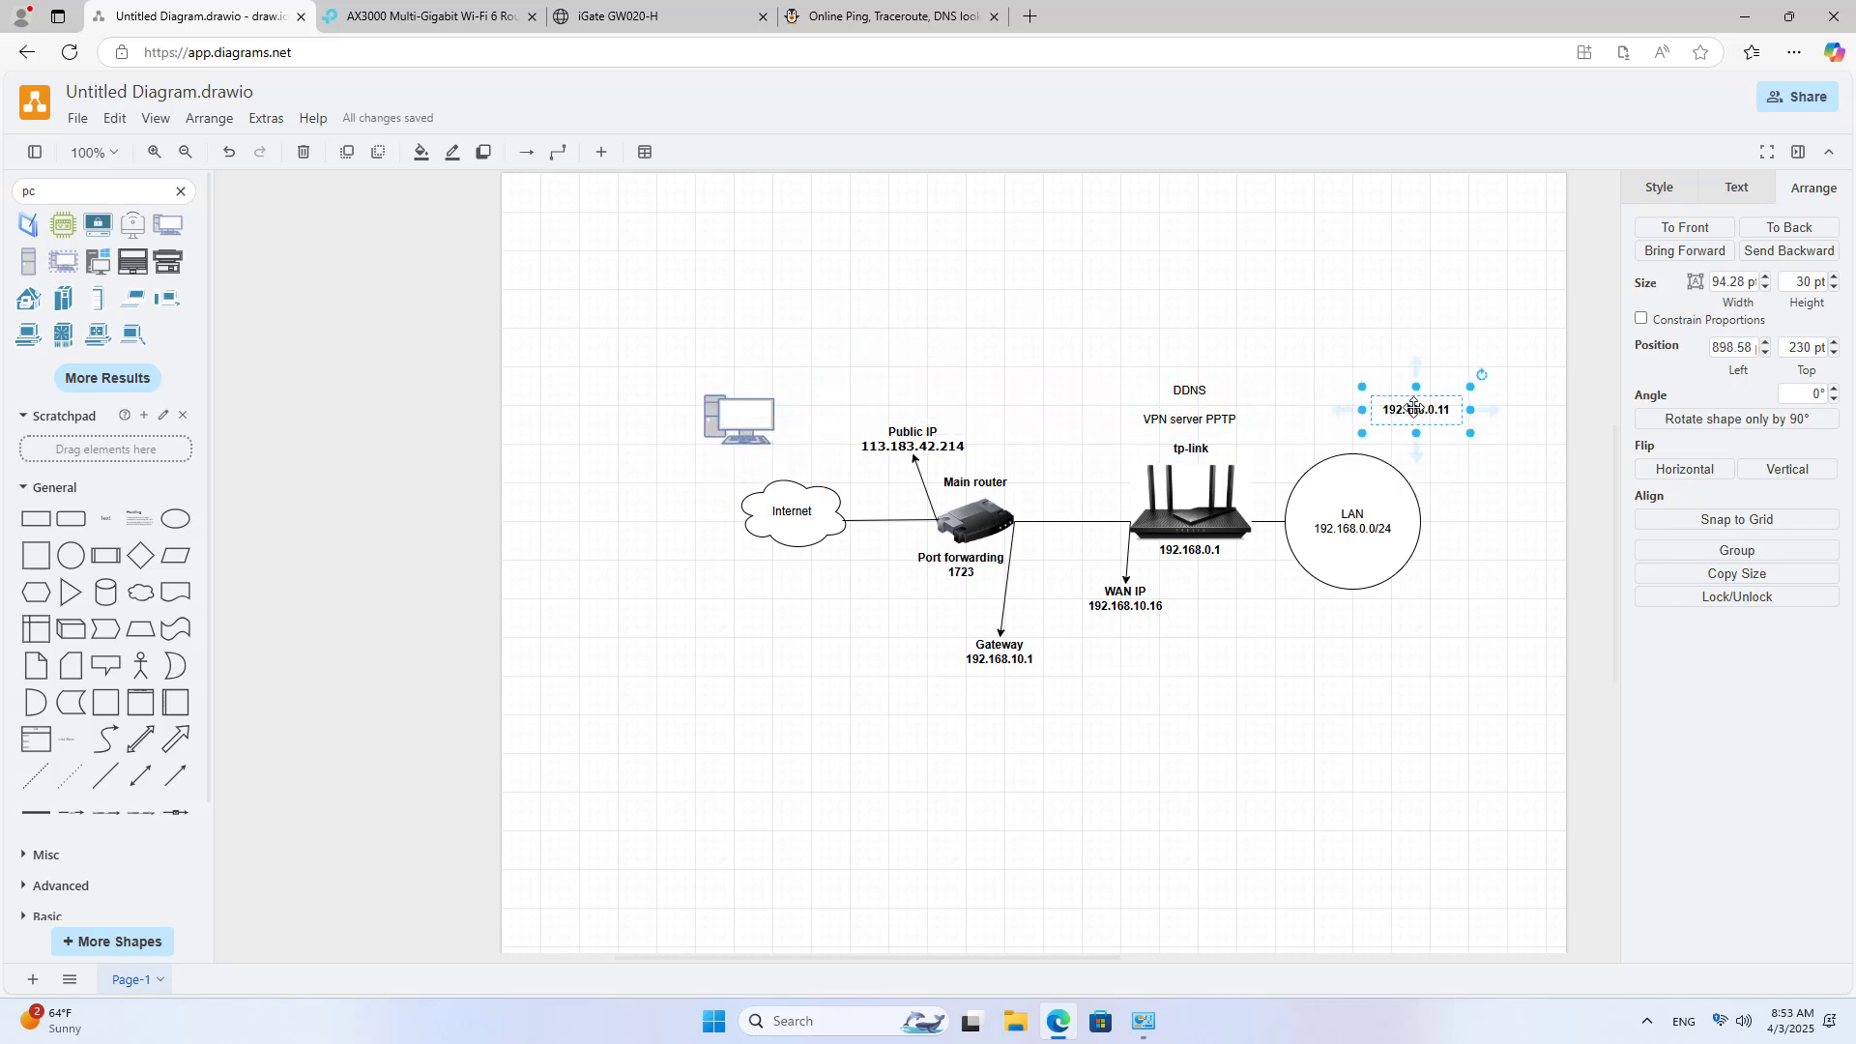
left_click_drag(1414, 407, 740, 413)
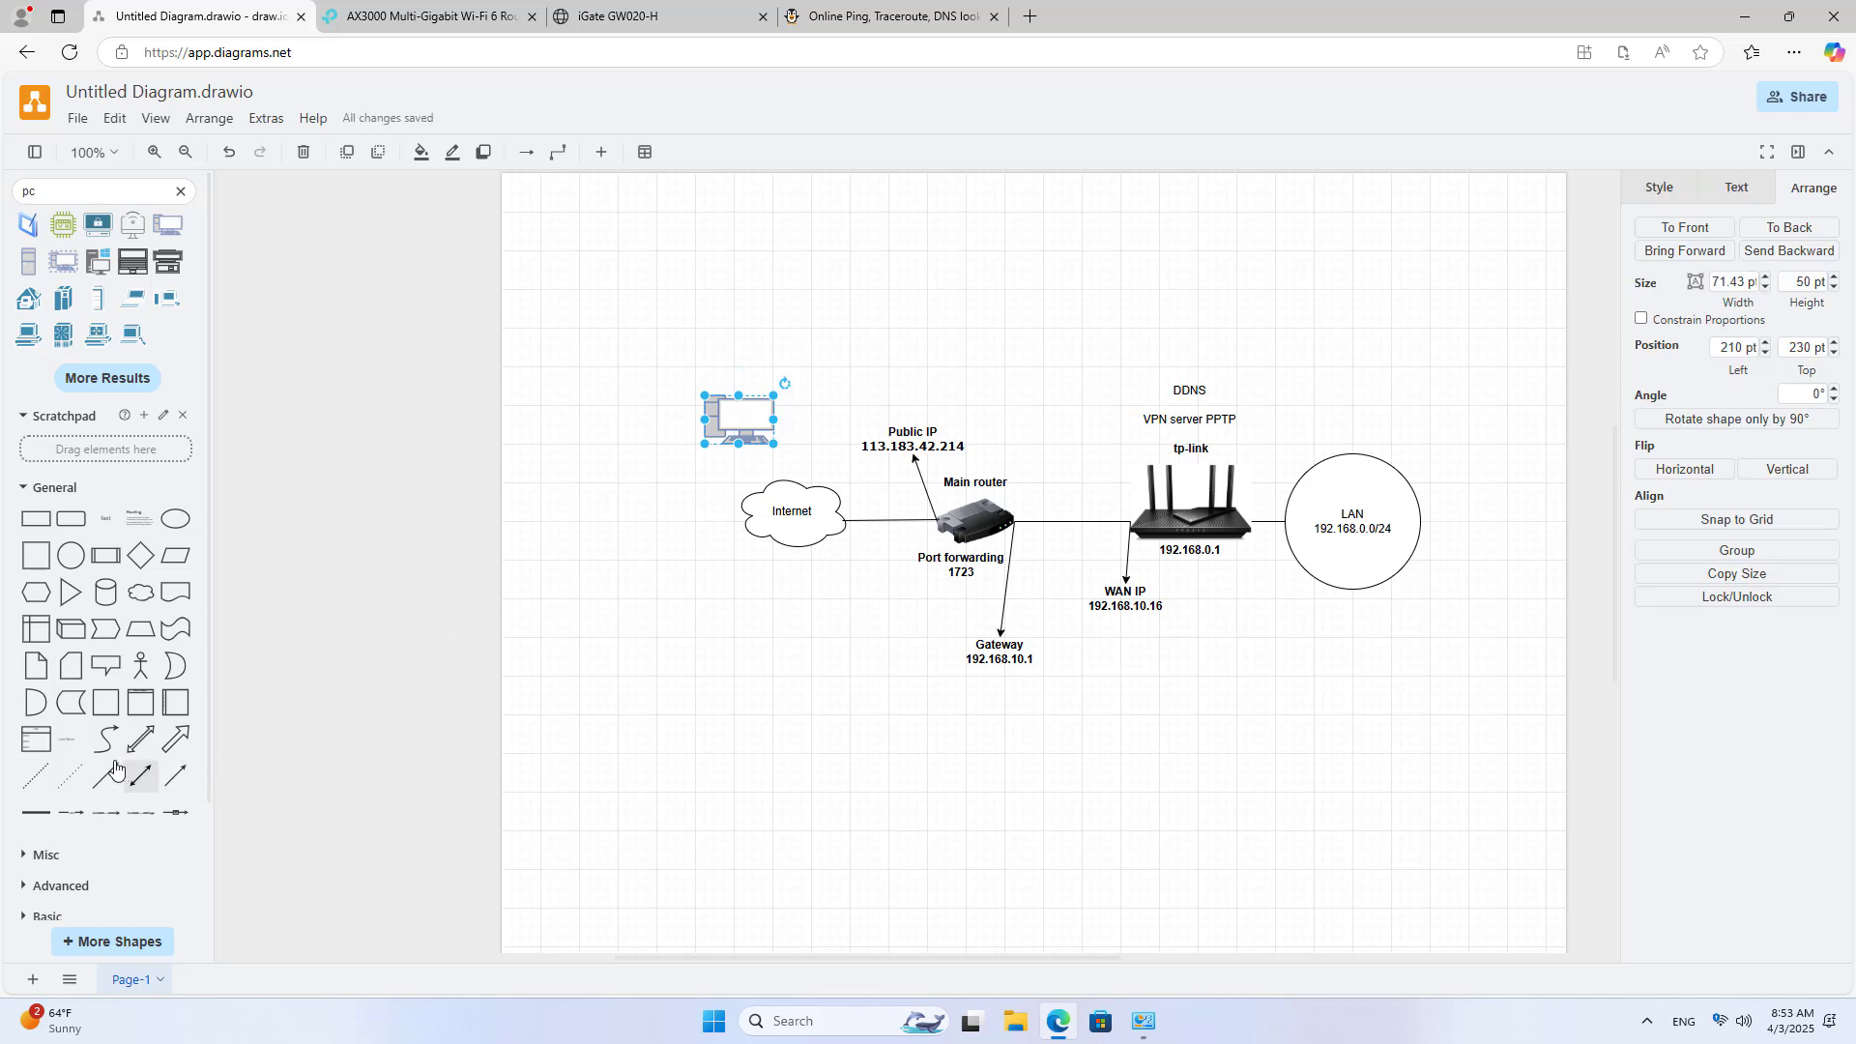
Step: Reattach the diagonal line so it joins the PC to the Internet cloud
left_click_drag(677, 578, 780, 488)
left_click(738, 642)
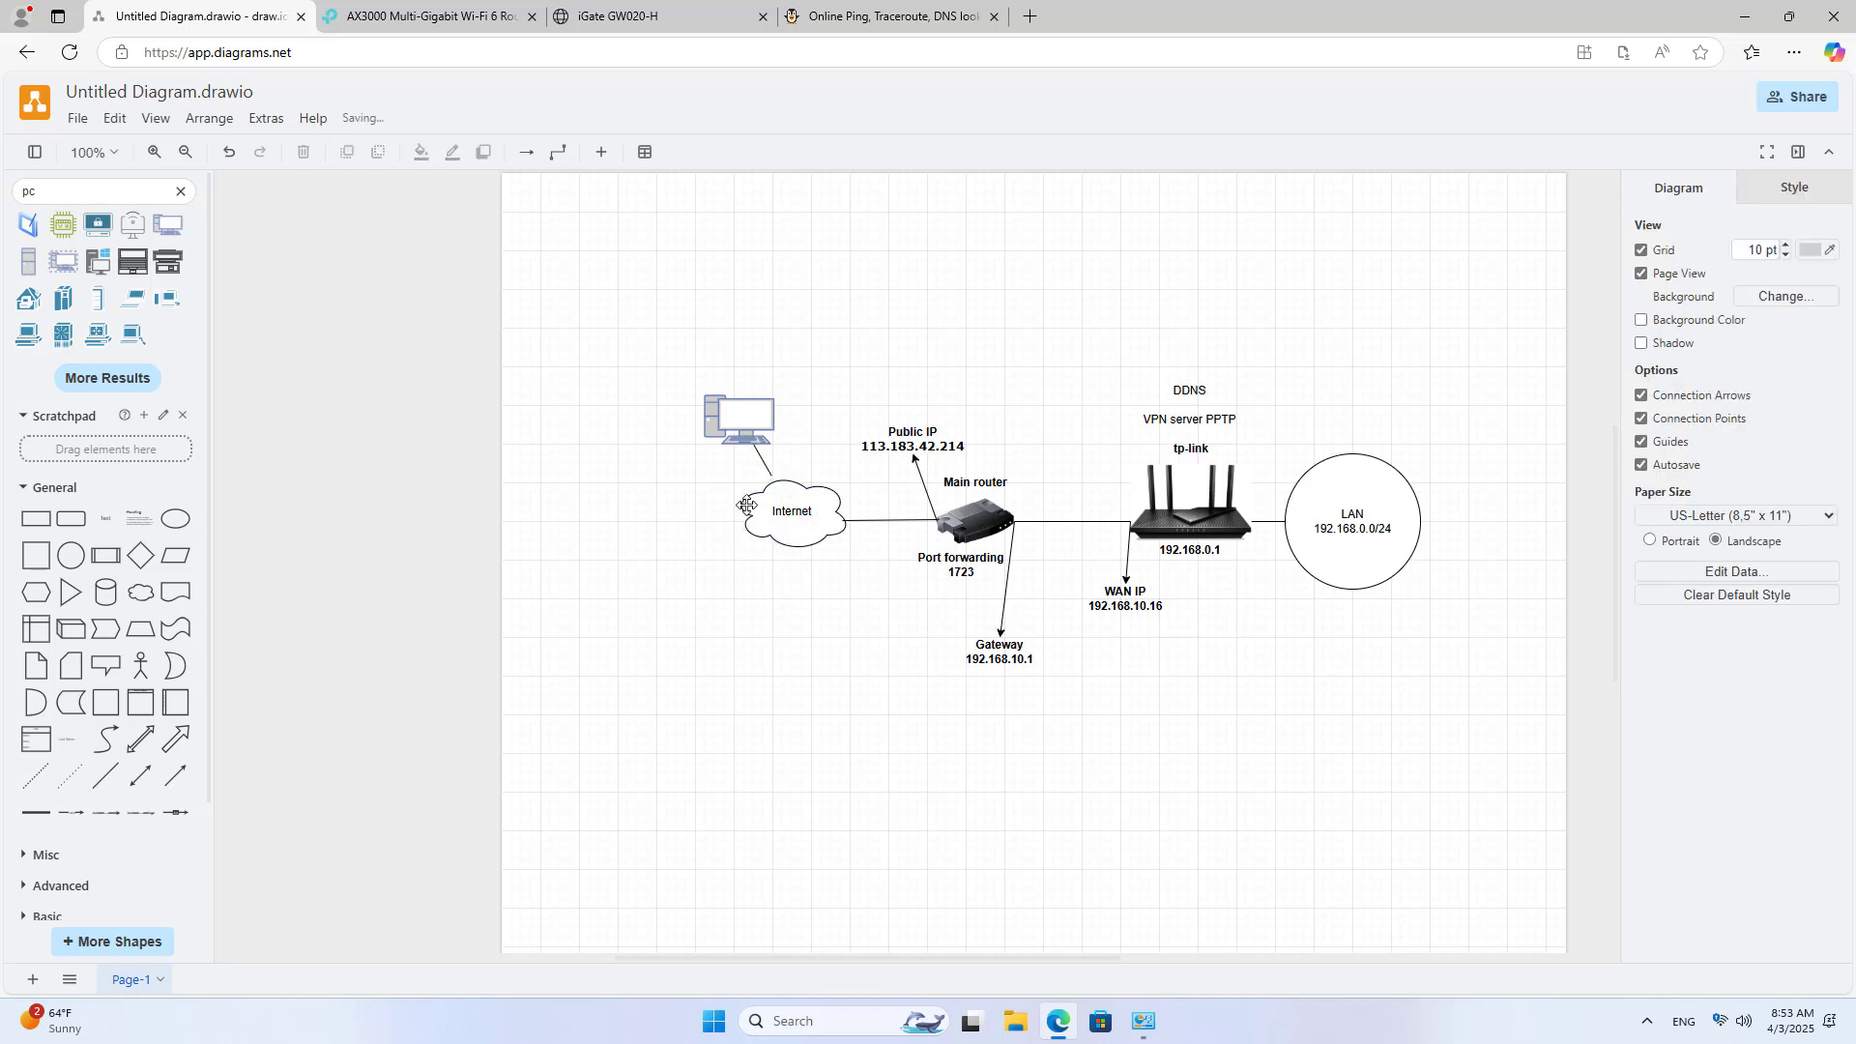
left_click(763, 460)
left_click(794, 647)
Step: Disconnect the PPTP VPN from Quick Settings
left_click(1723, 1023)
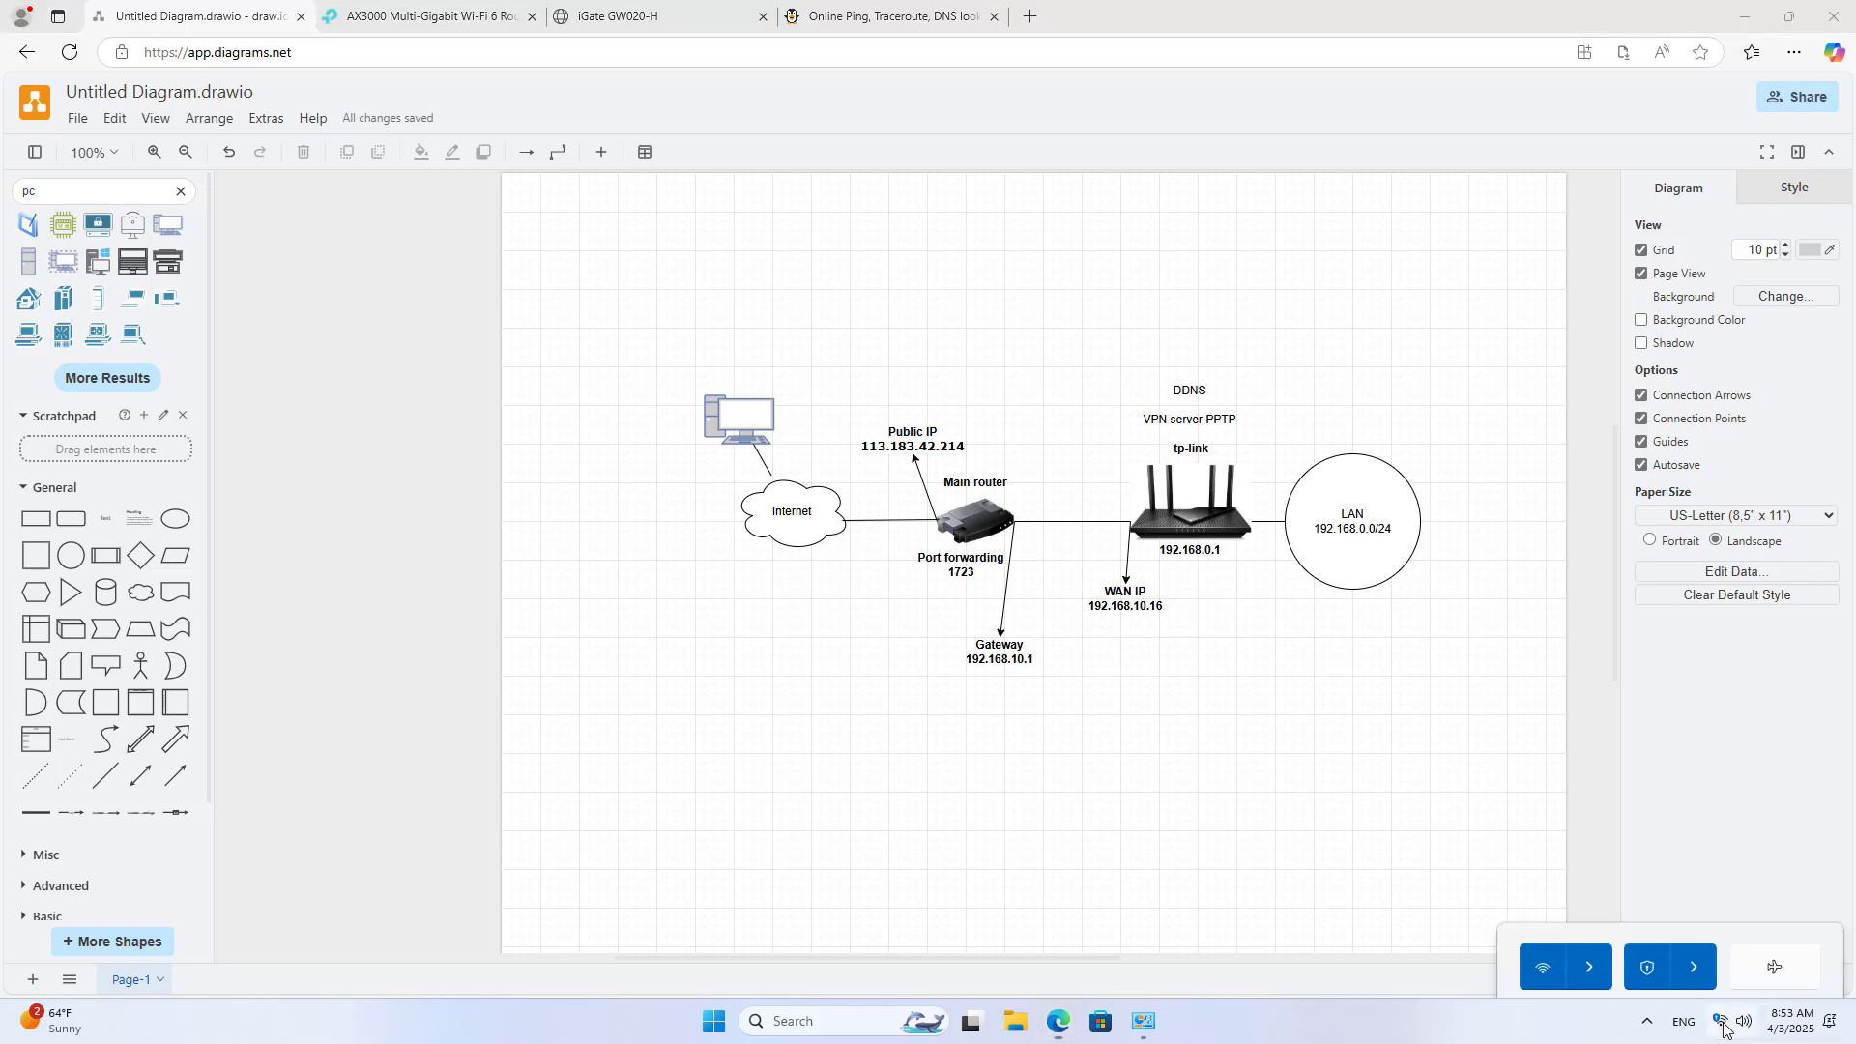
left_click(1691, 720)
left_click(1726, 737)
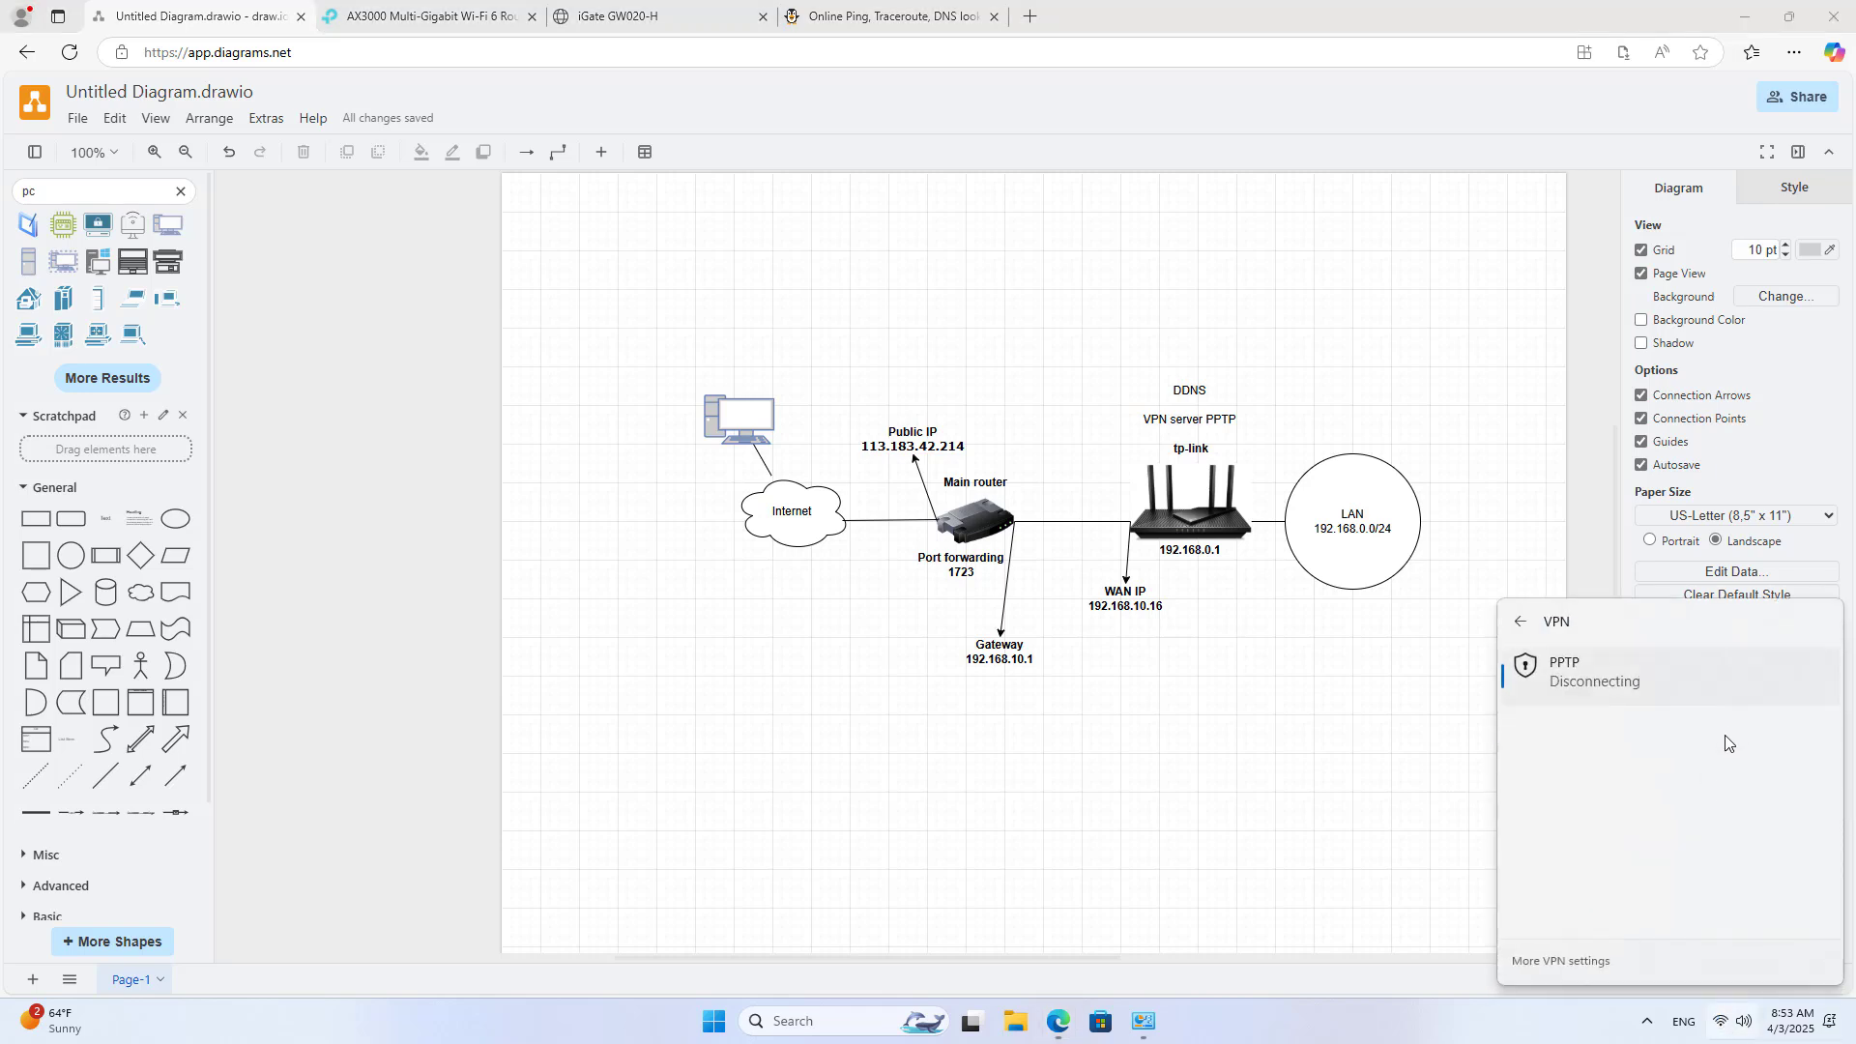
left_click(1226, 763)
left_click(957, 20)
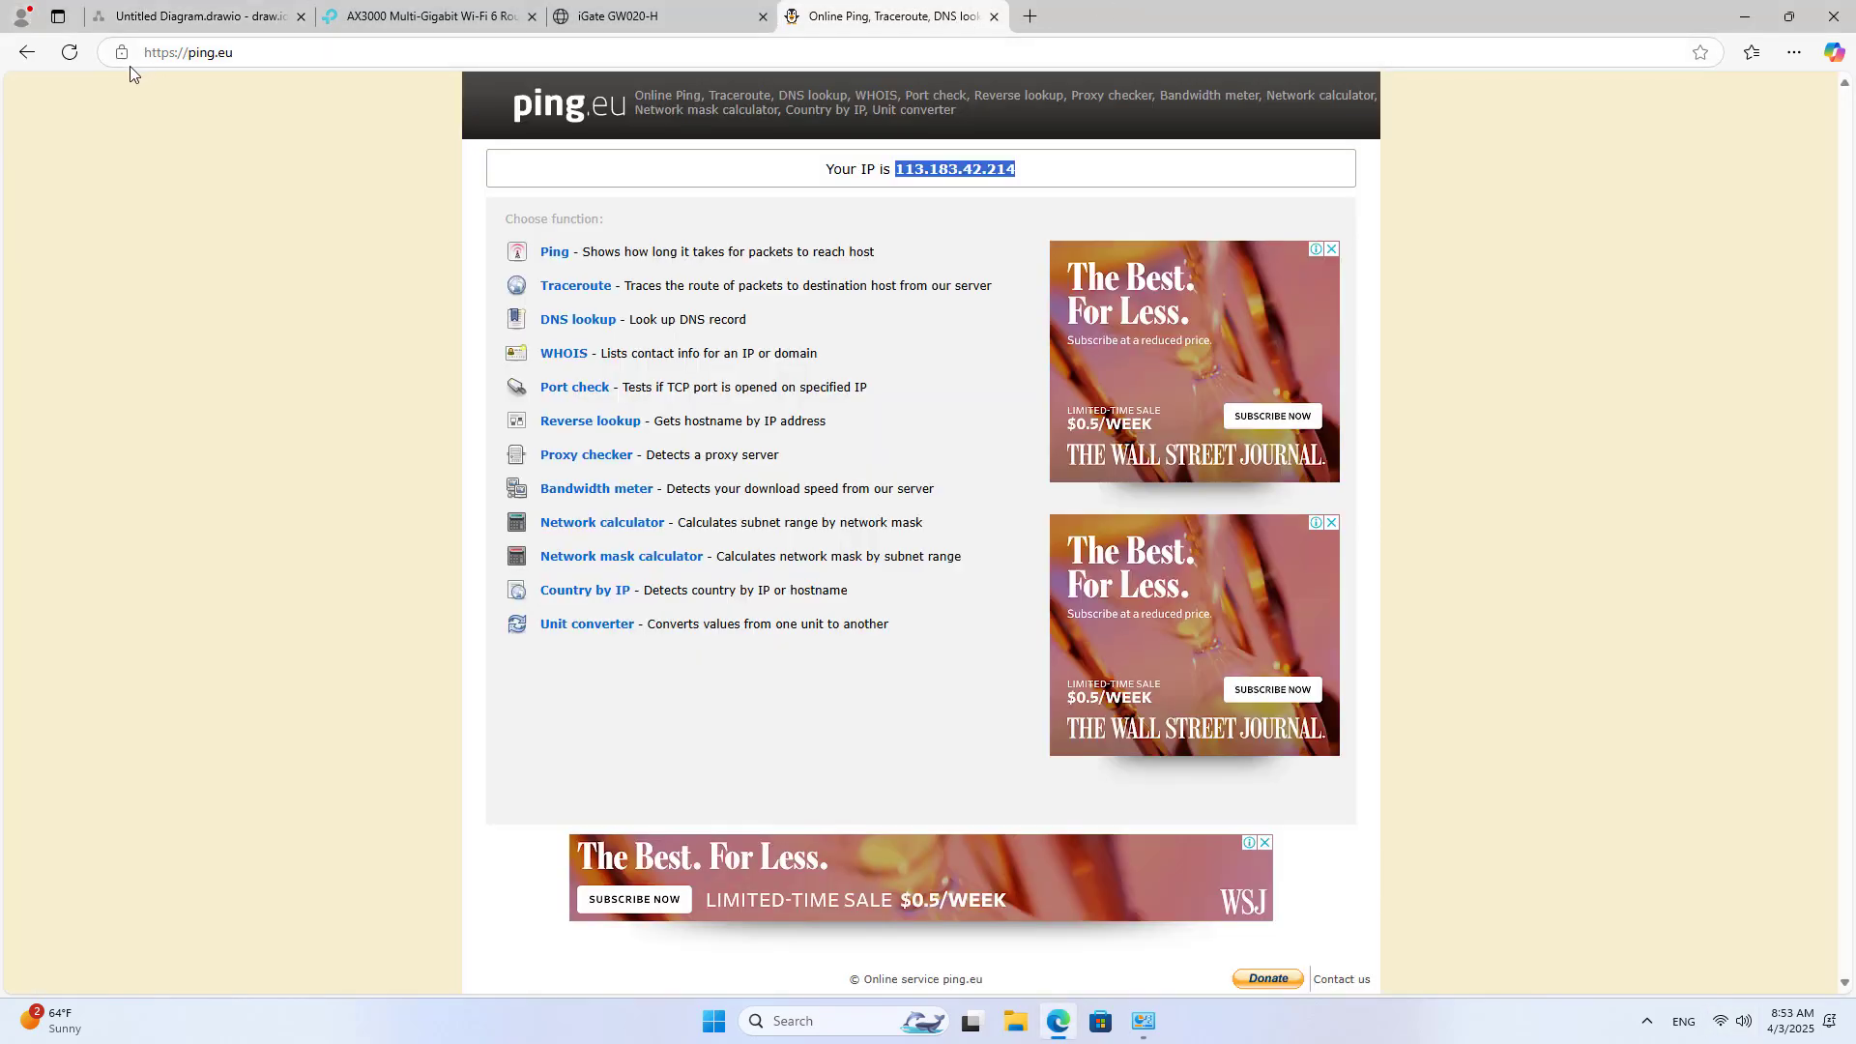
left_click(72, 52)
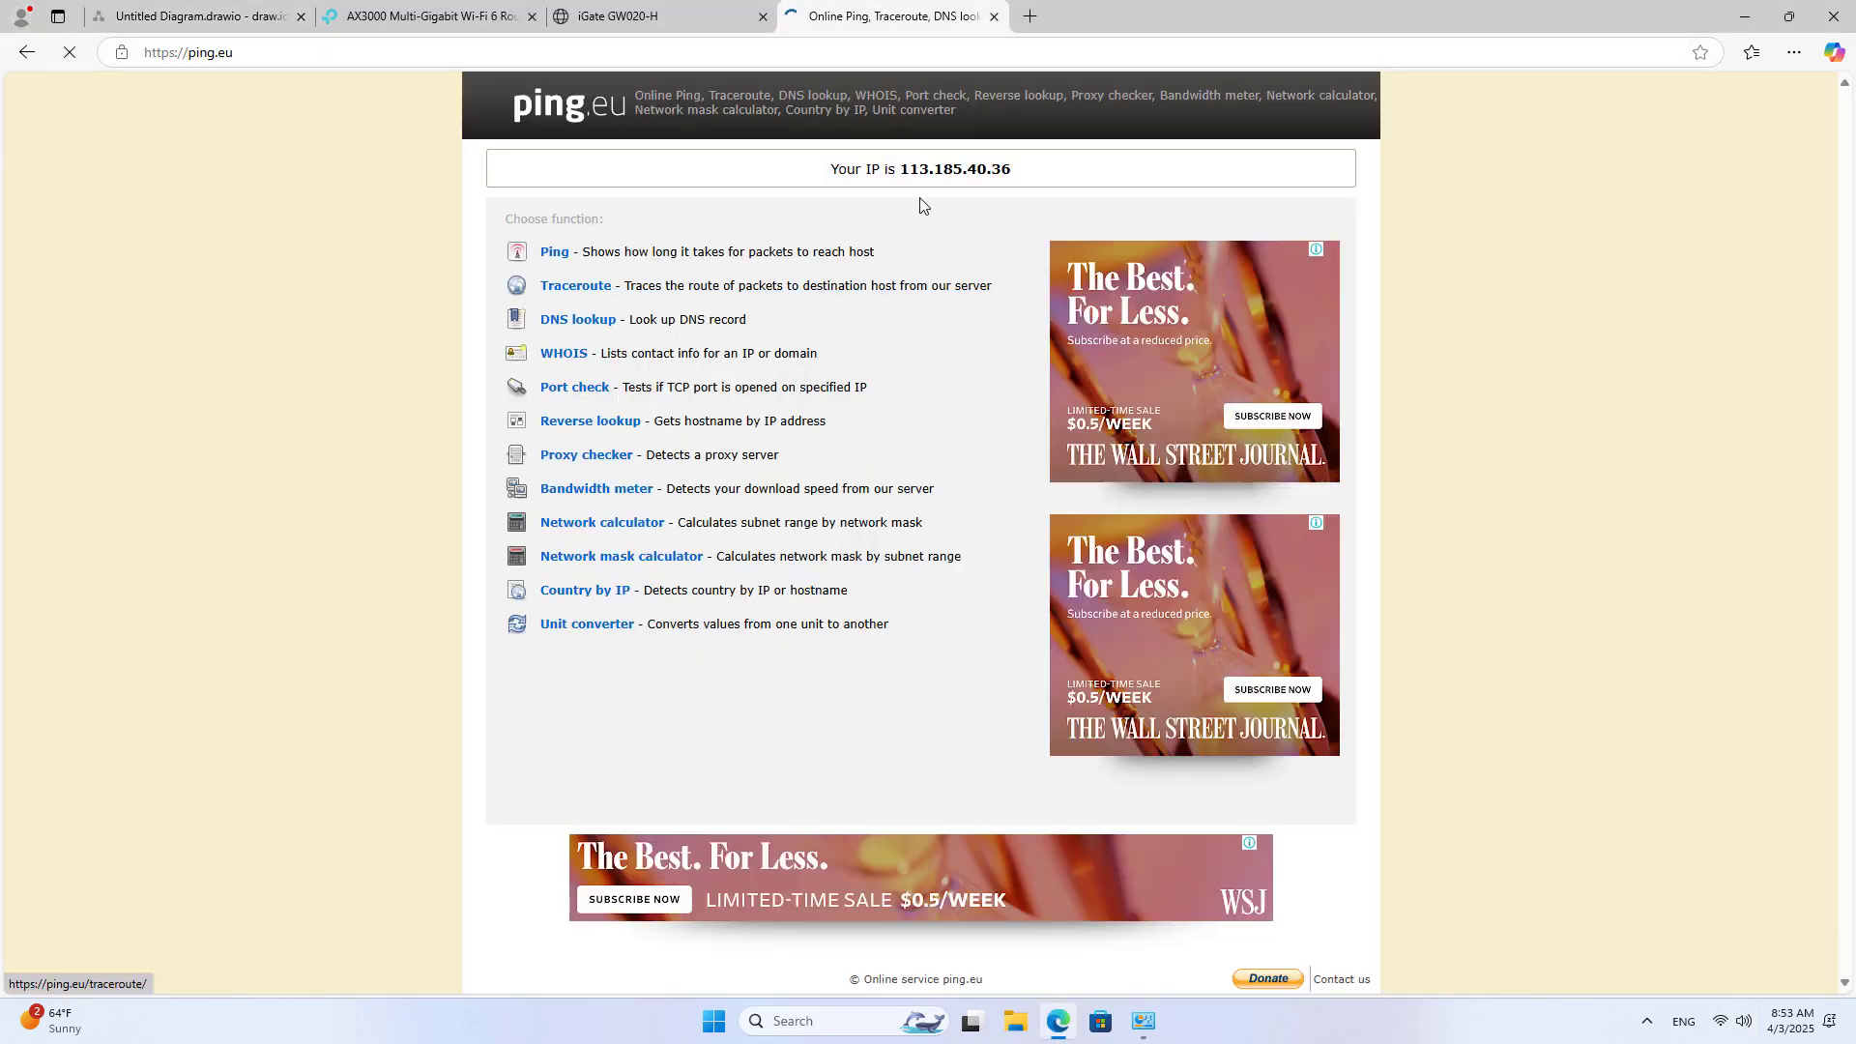
left_click_drag(903, 171, 1023, 178)
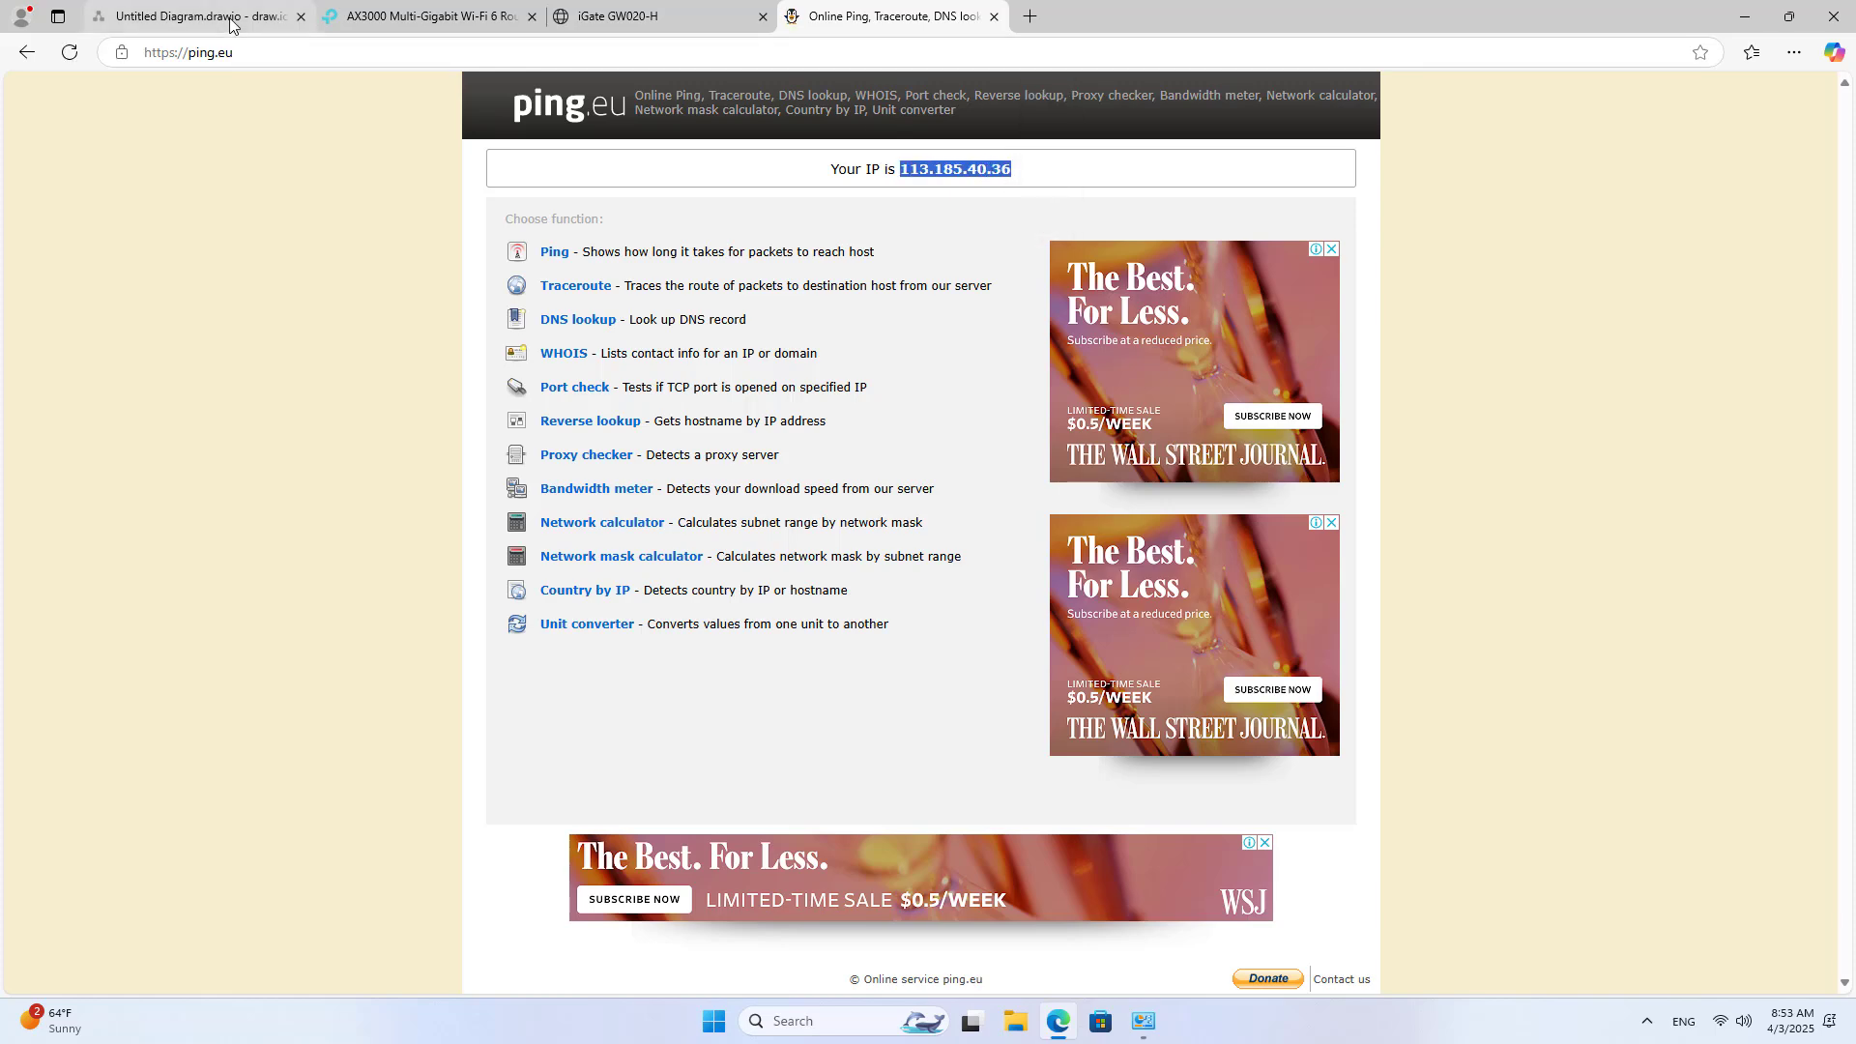
left_click(193, 17)
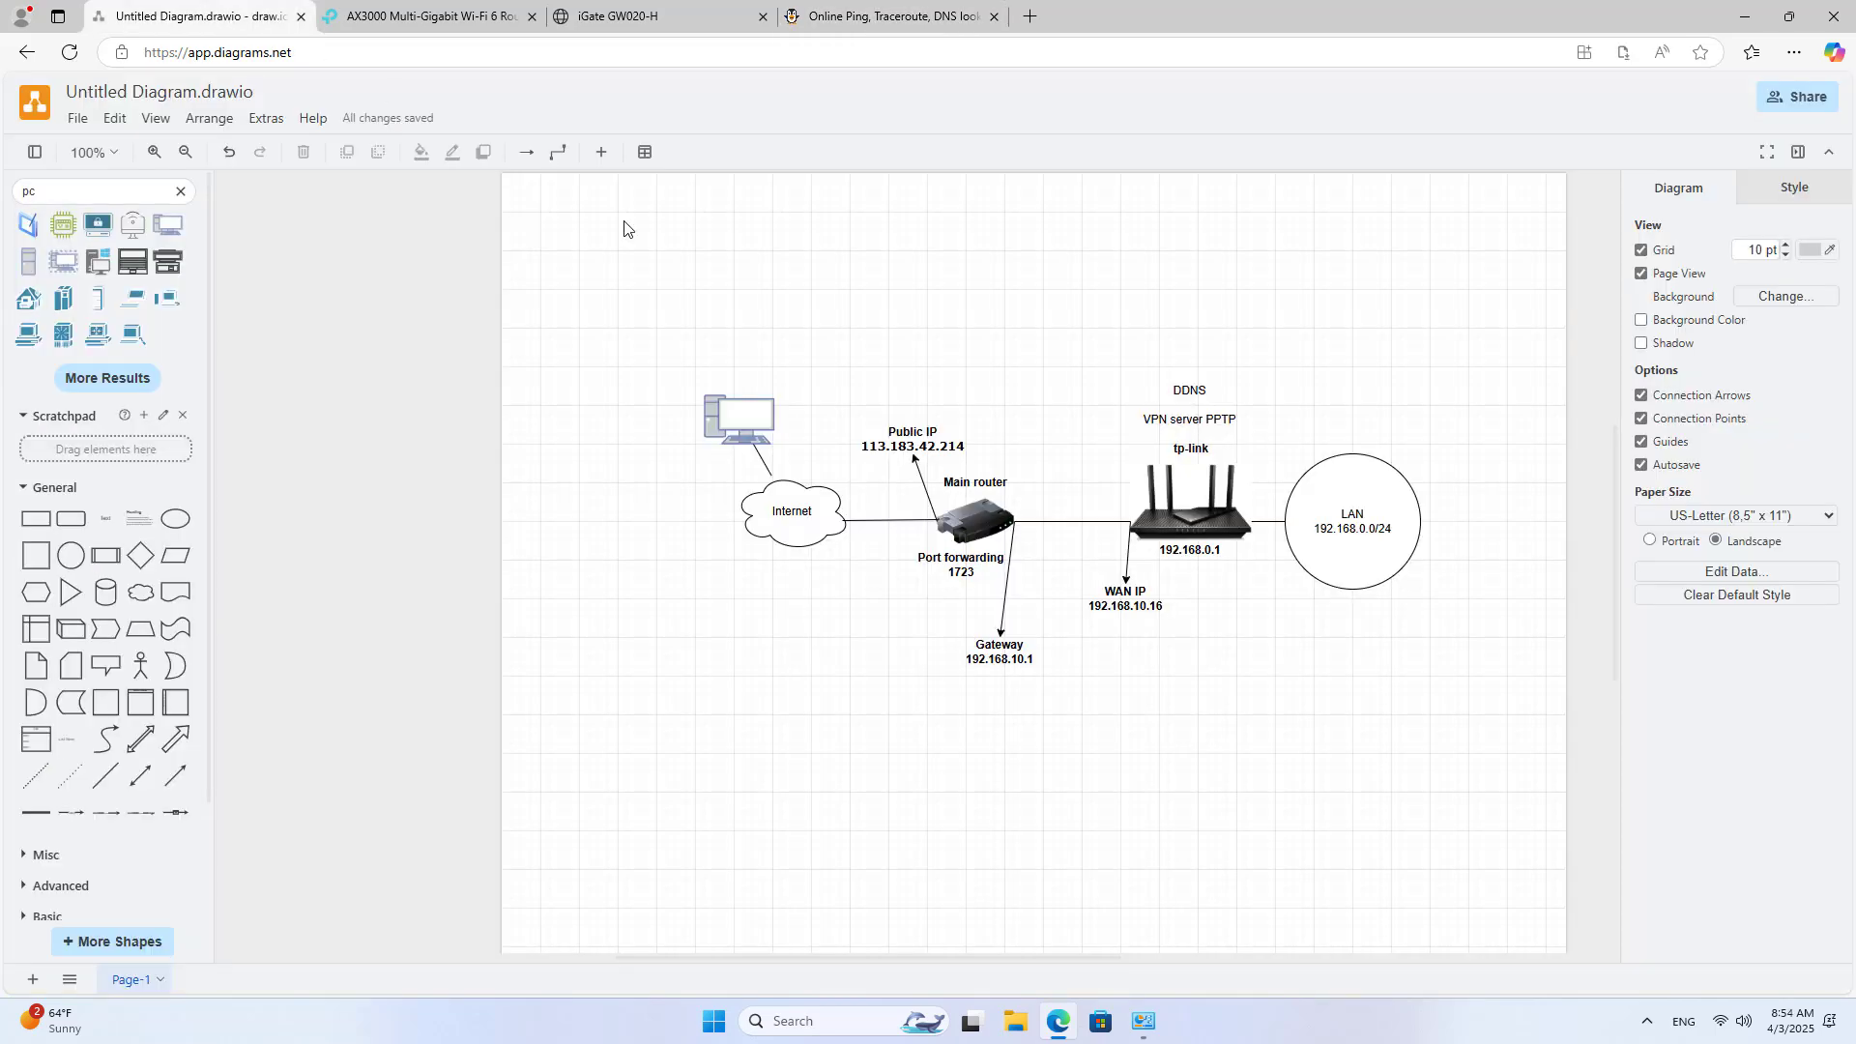
Step: Duplicate the router's Public IP label and place the copy above the remote PC
left_click(894, 440)
left_click(763, 375)
left_click(872, 428)
left_click_drag(904, 447, 735, 379)
Step: Copy the new public IP from ping.eu and paste it into the PC's label as 113.185.40.36
left_click(920, 14)
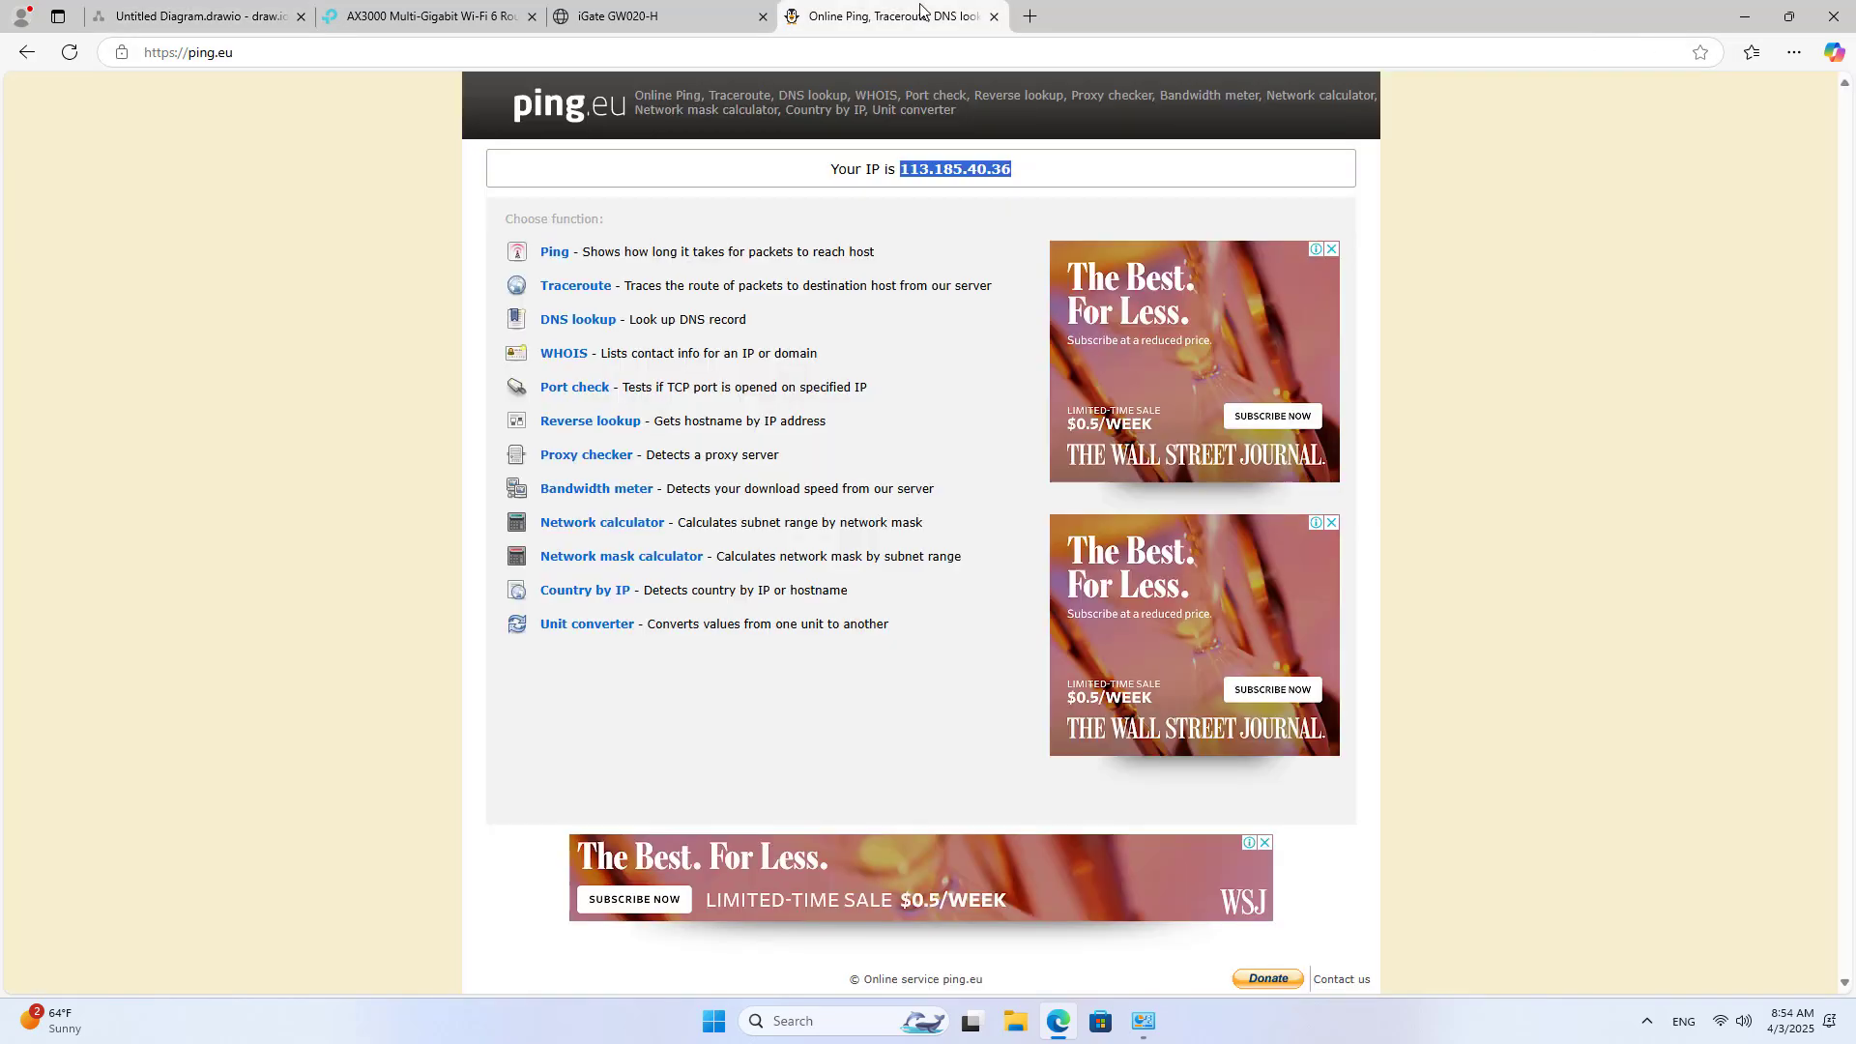
right_click(925, 170)
left_click(982, 185)
left_click(193, 15)
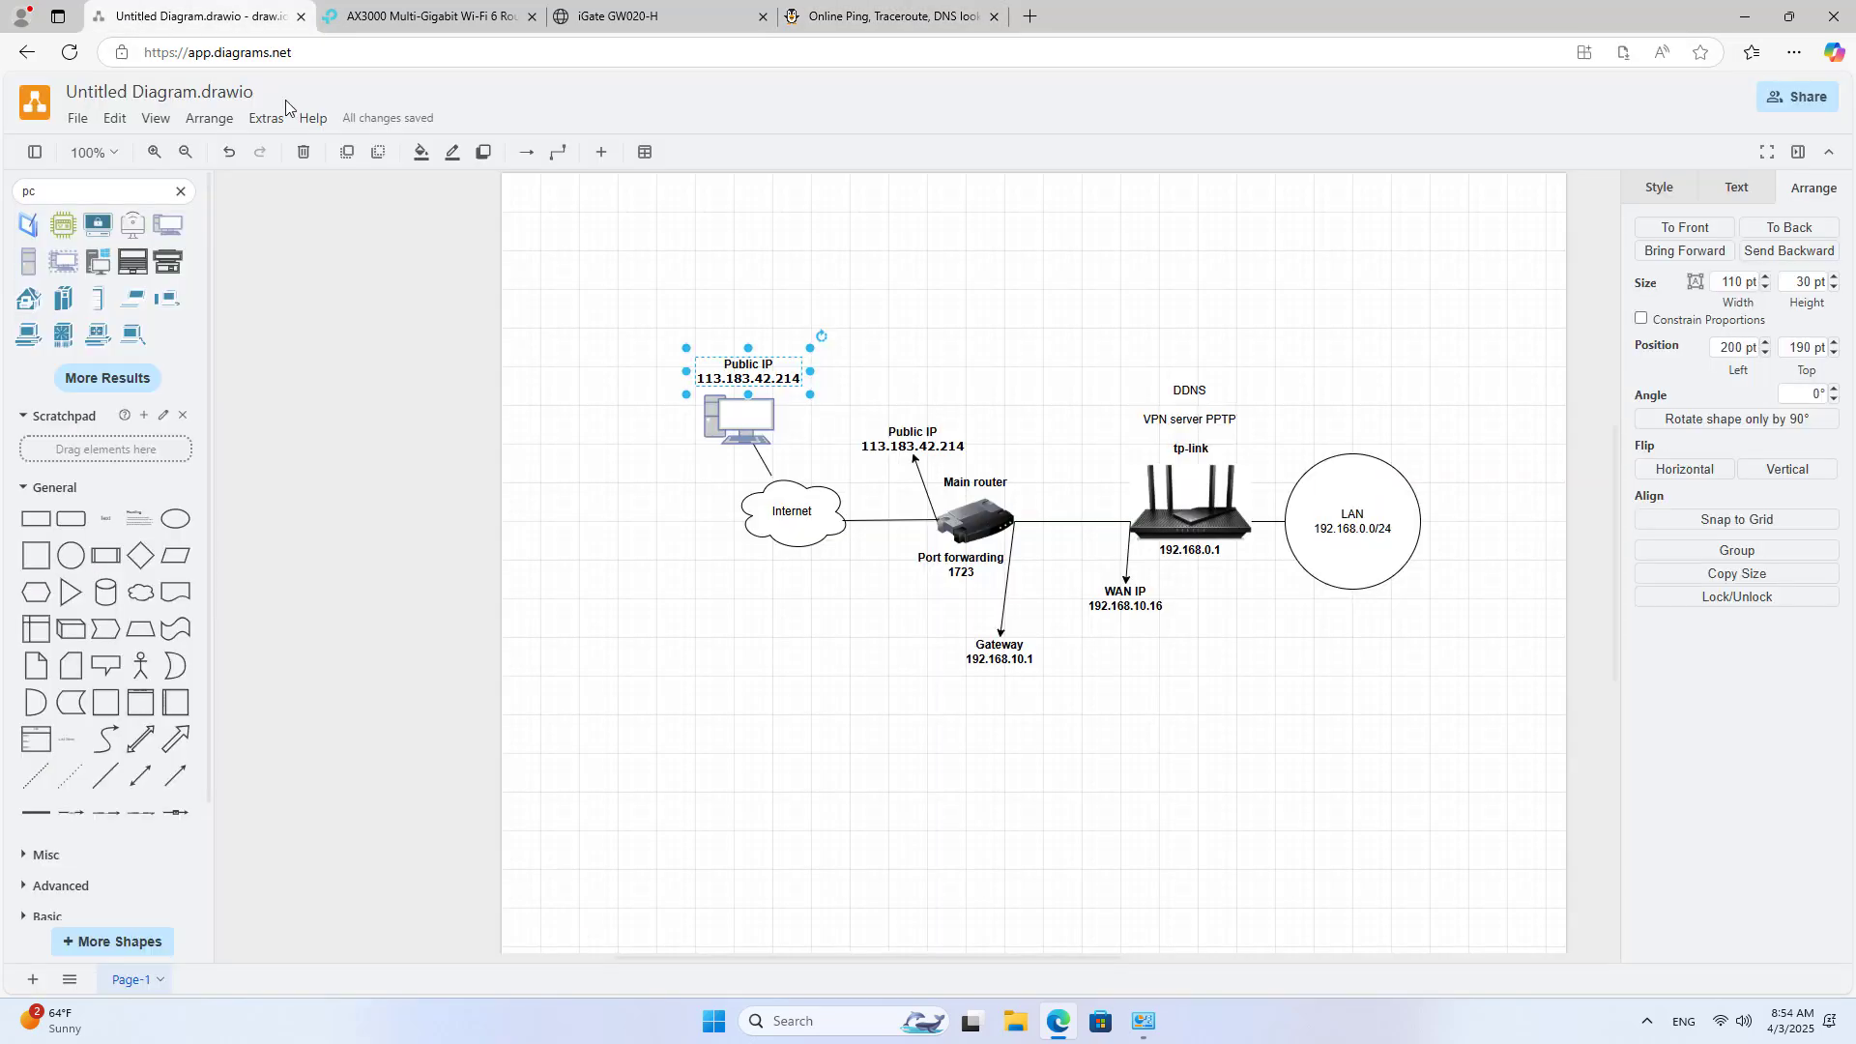
double_click(761, 378)
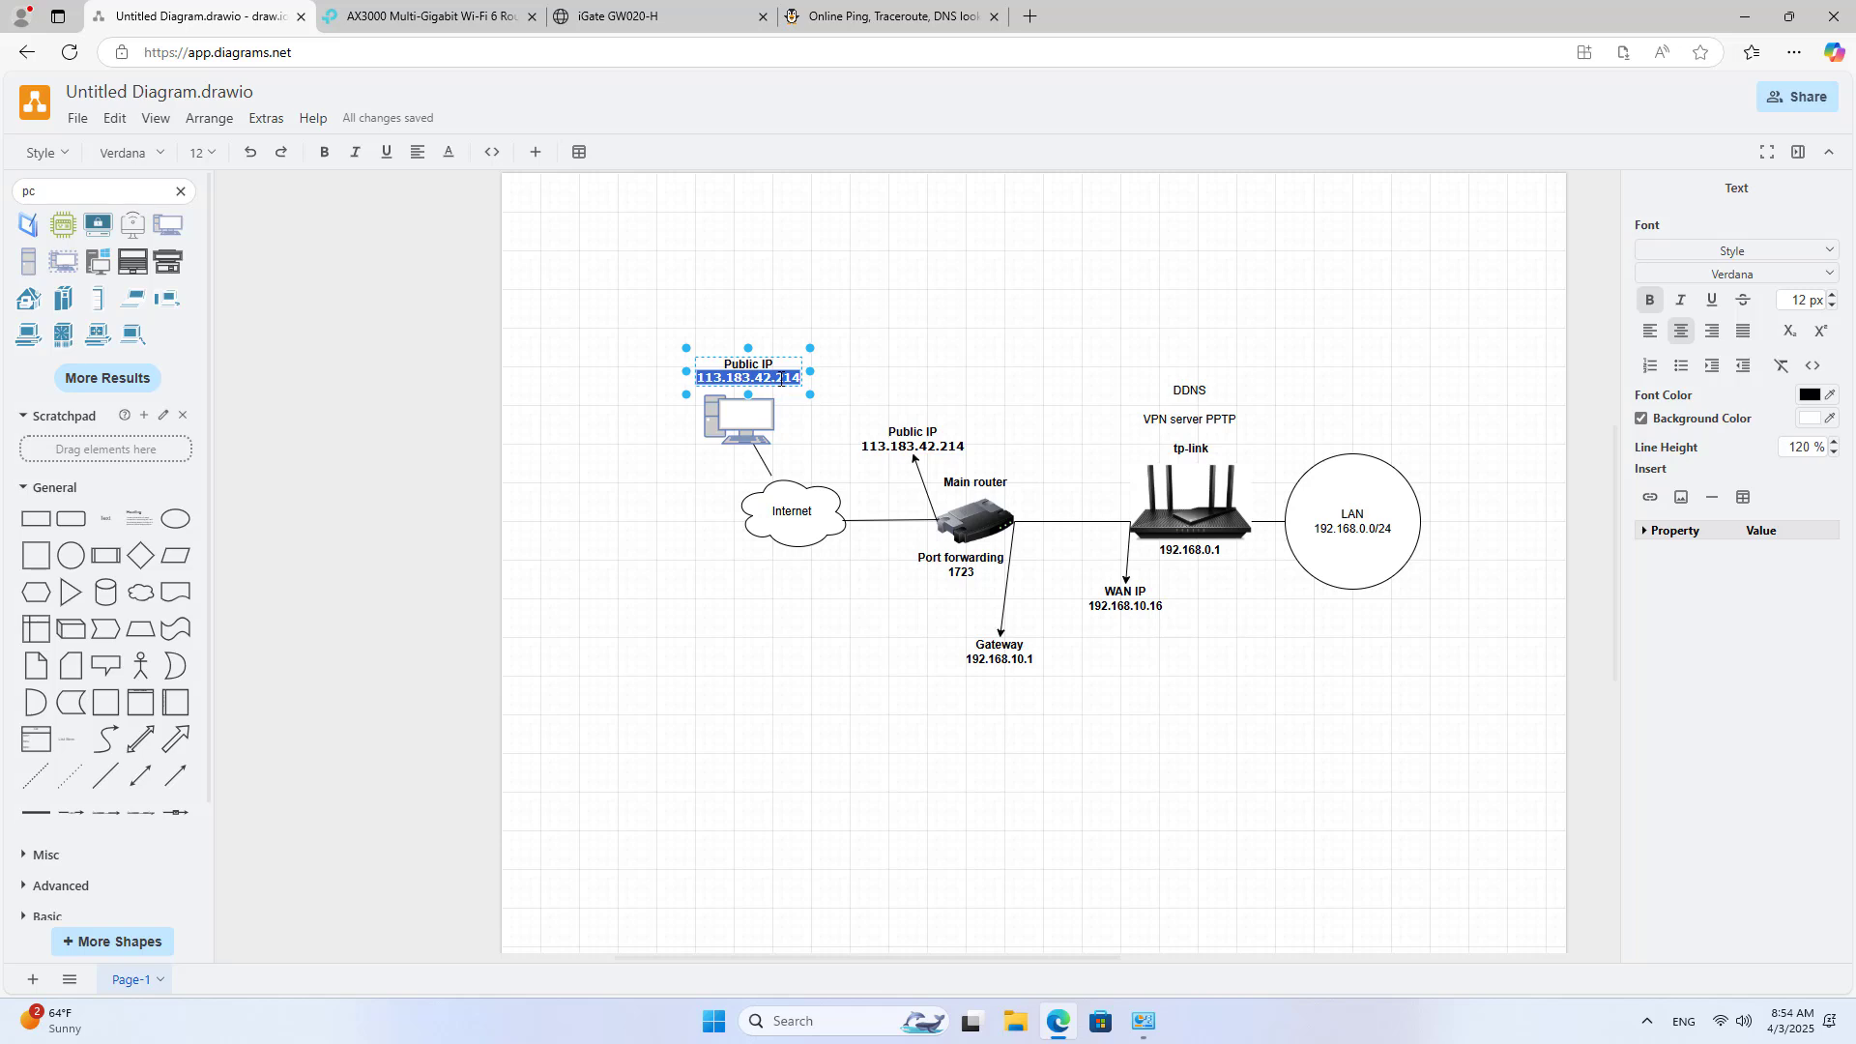
key("ctrl+v")
left_click(826, 379)
left_click(771, 379)
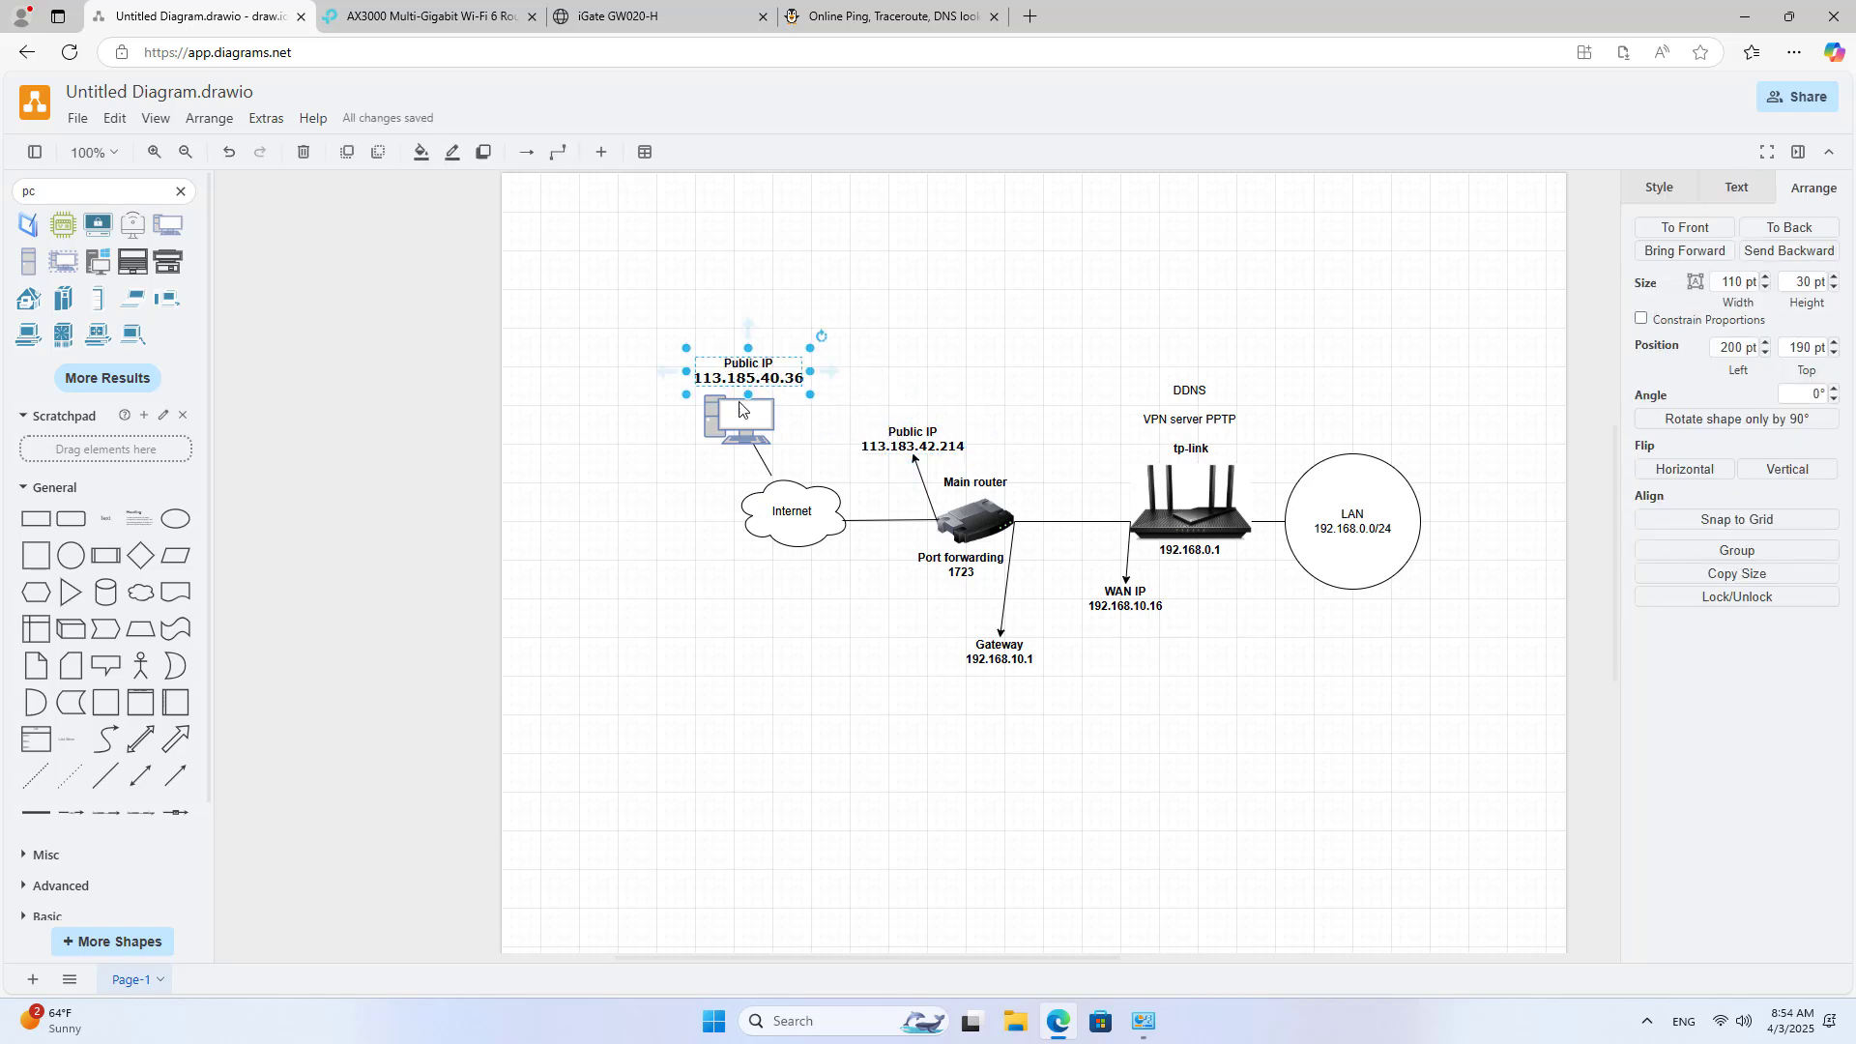
Step: Check the Internet cloud label and the VPN server PPTP text on the diagram
left_click(813, 505)
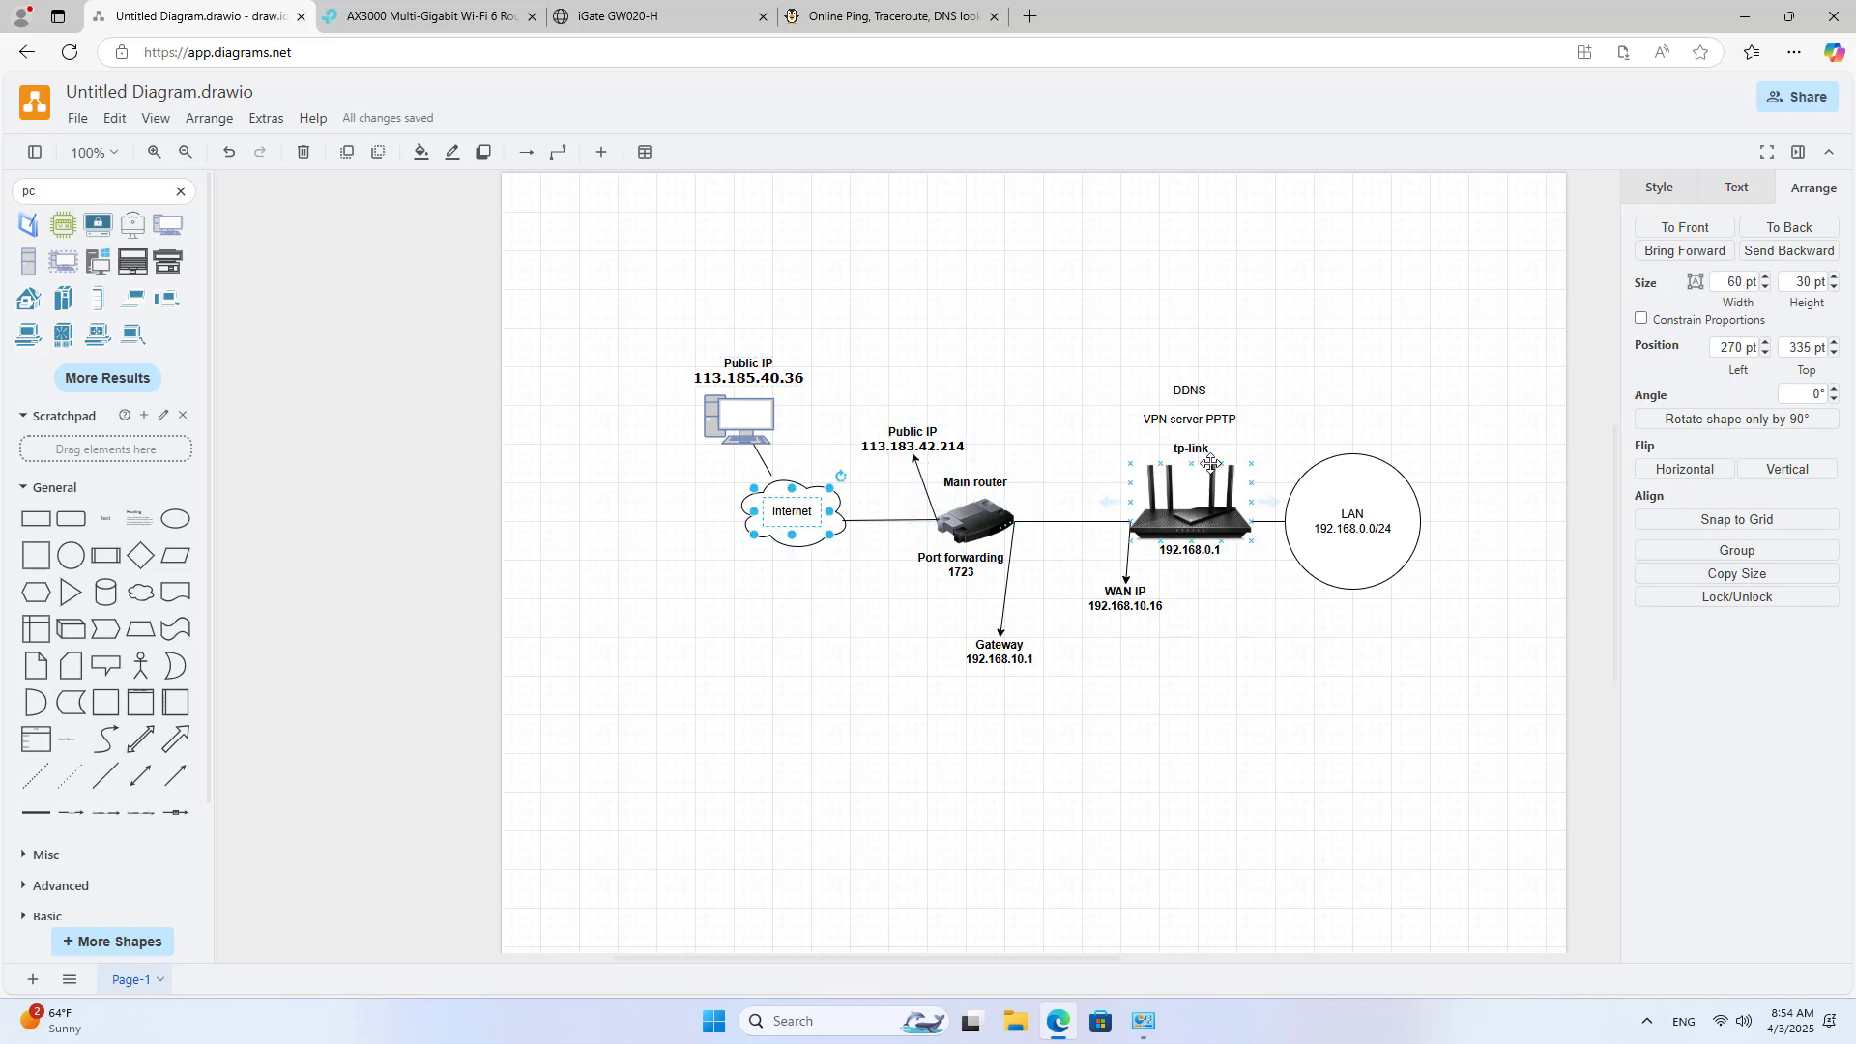
left_click(1148, 425)
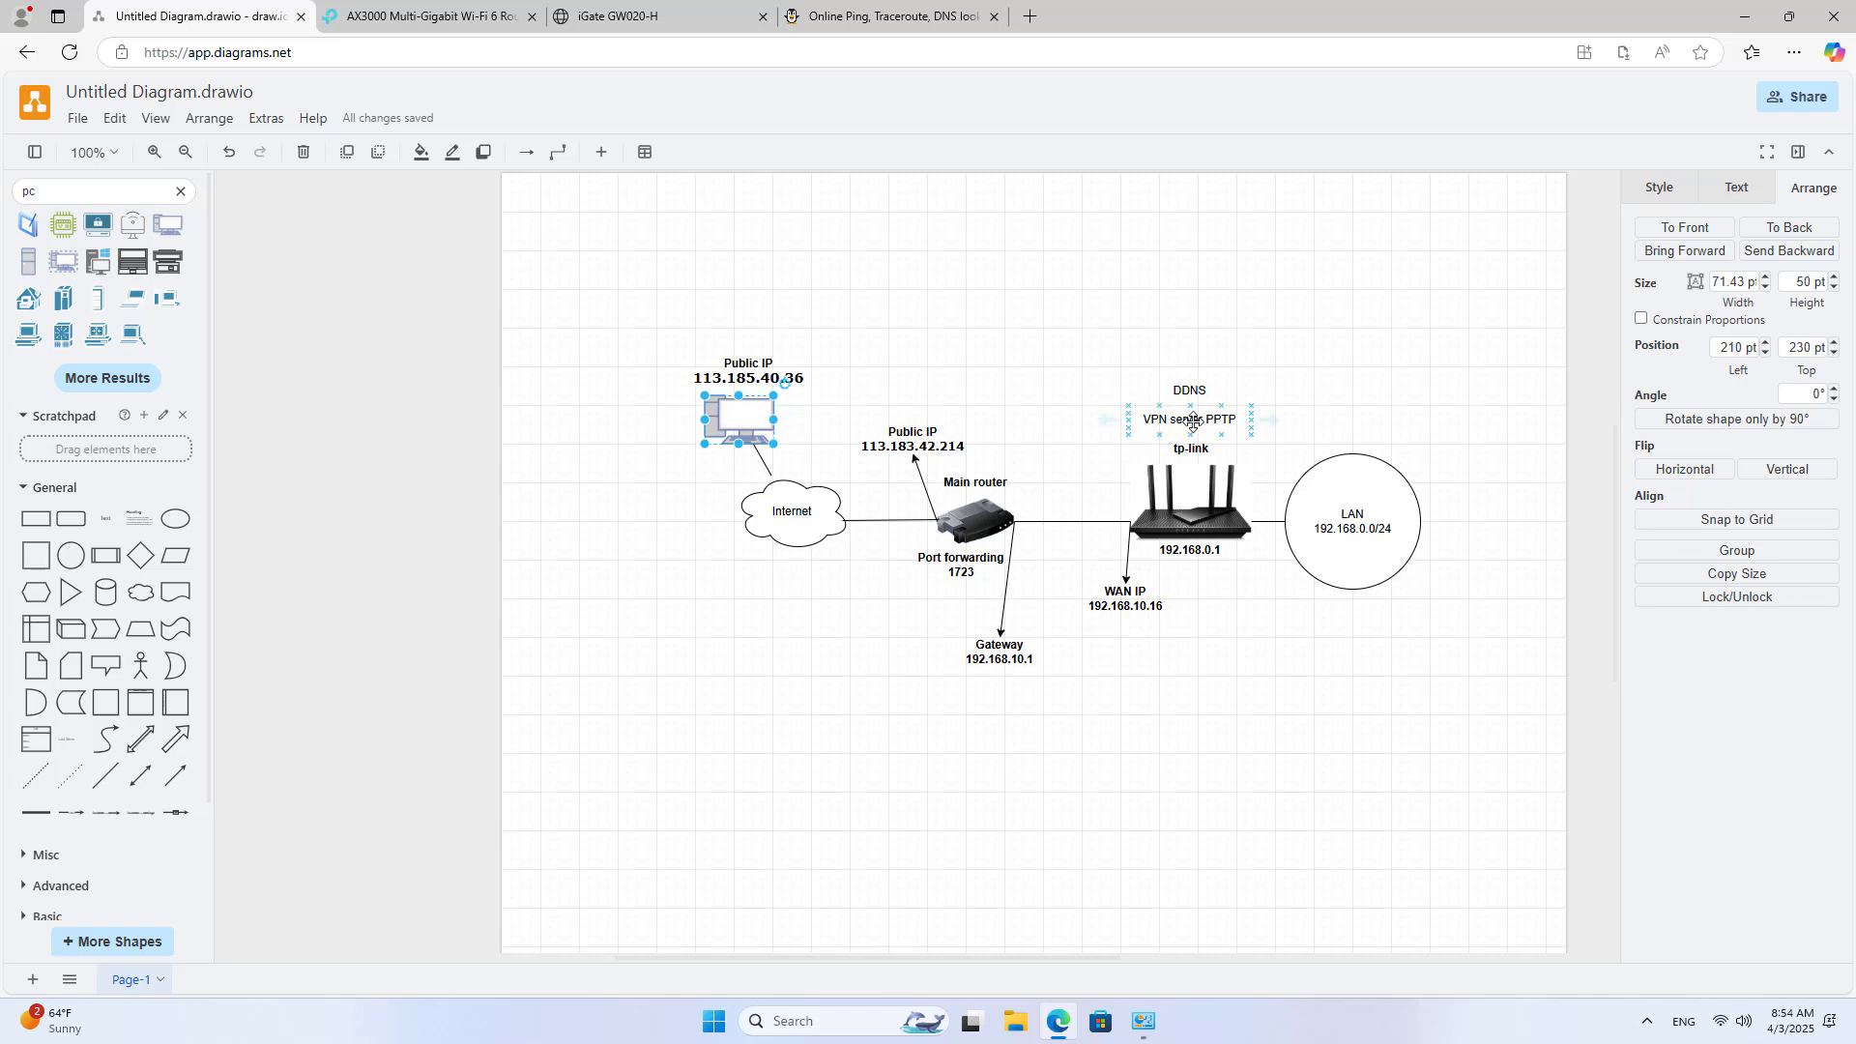
left_click(1288, 692)
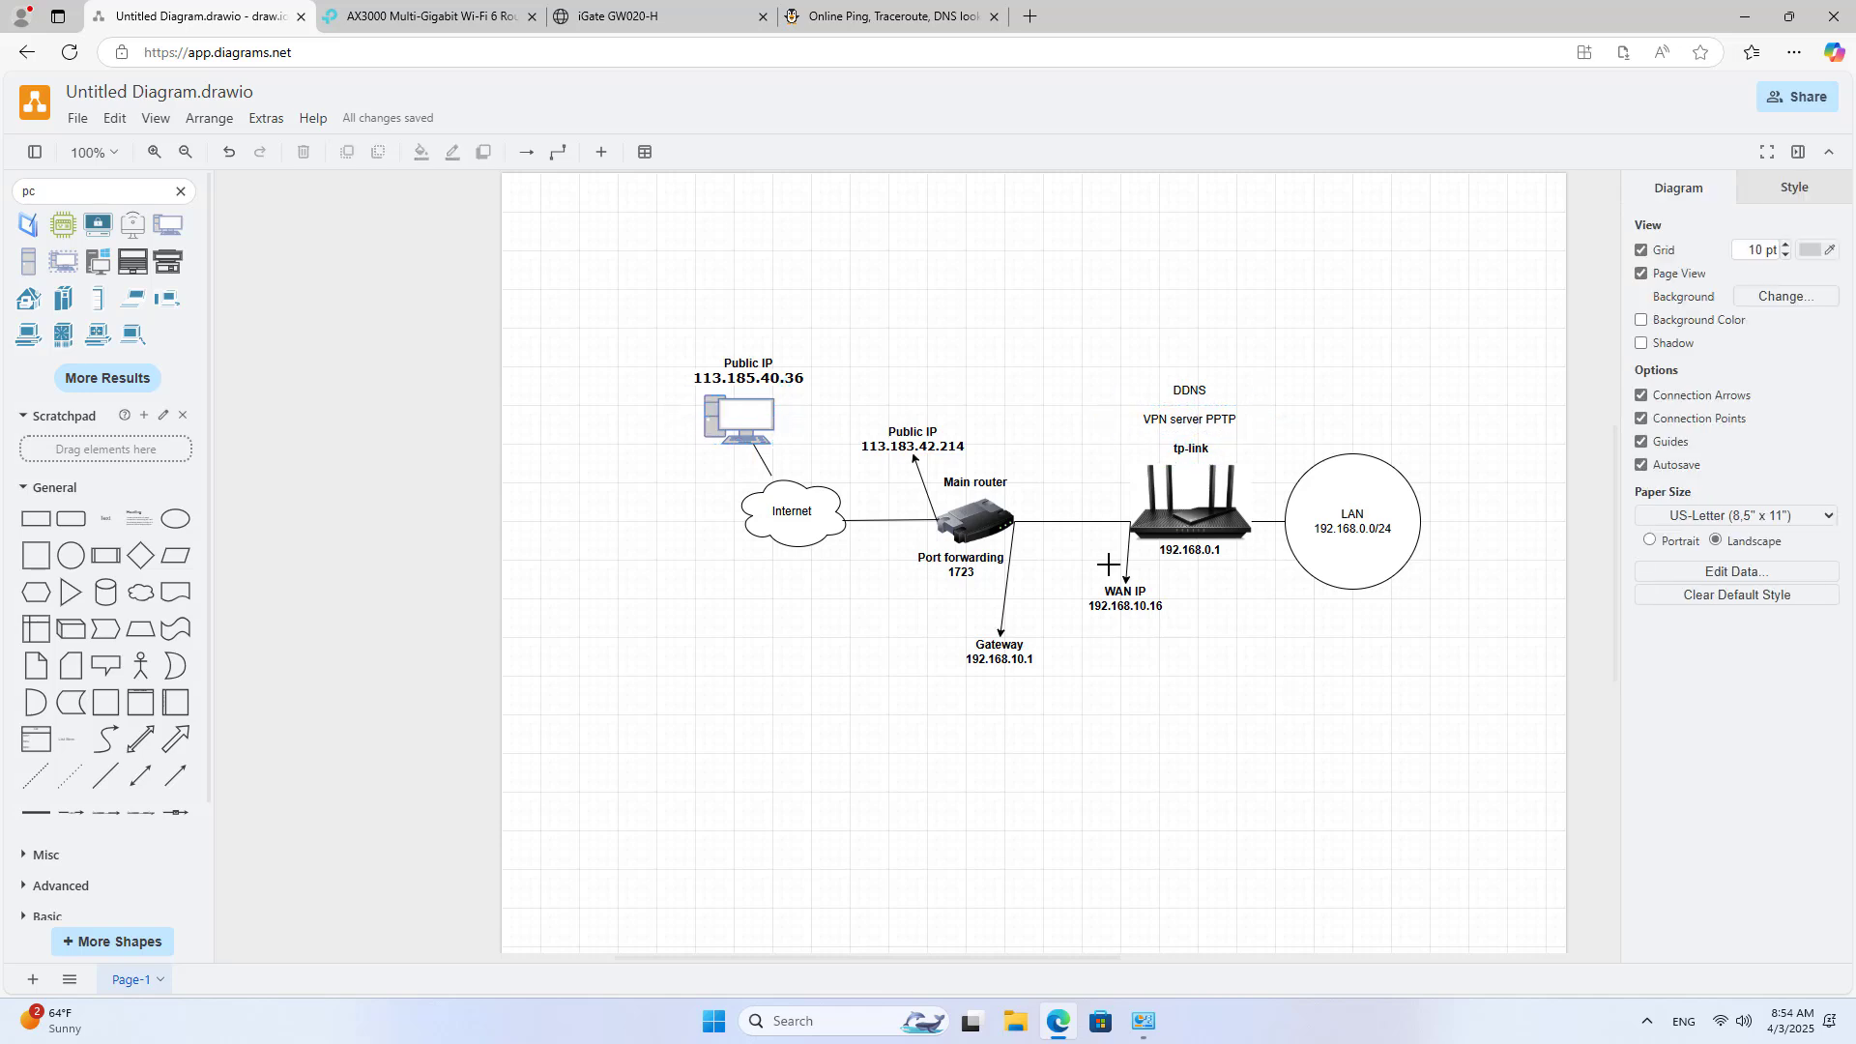